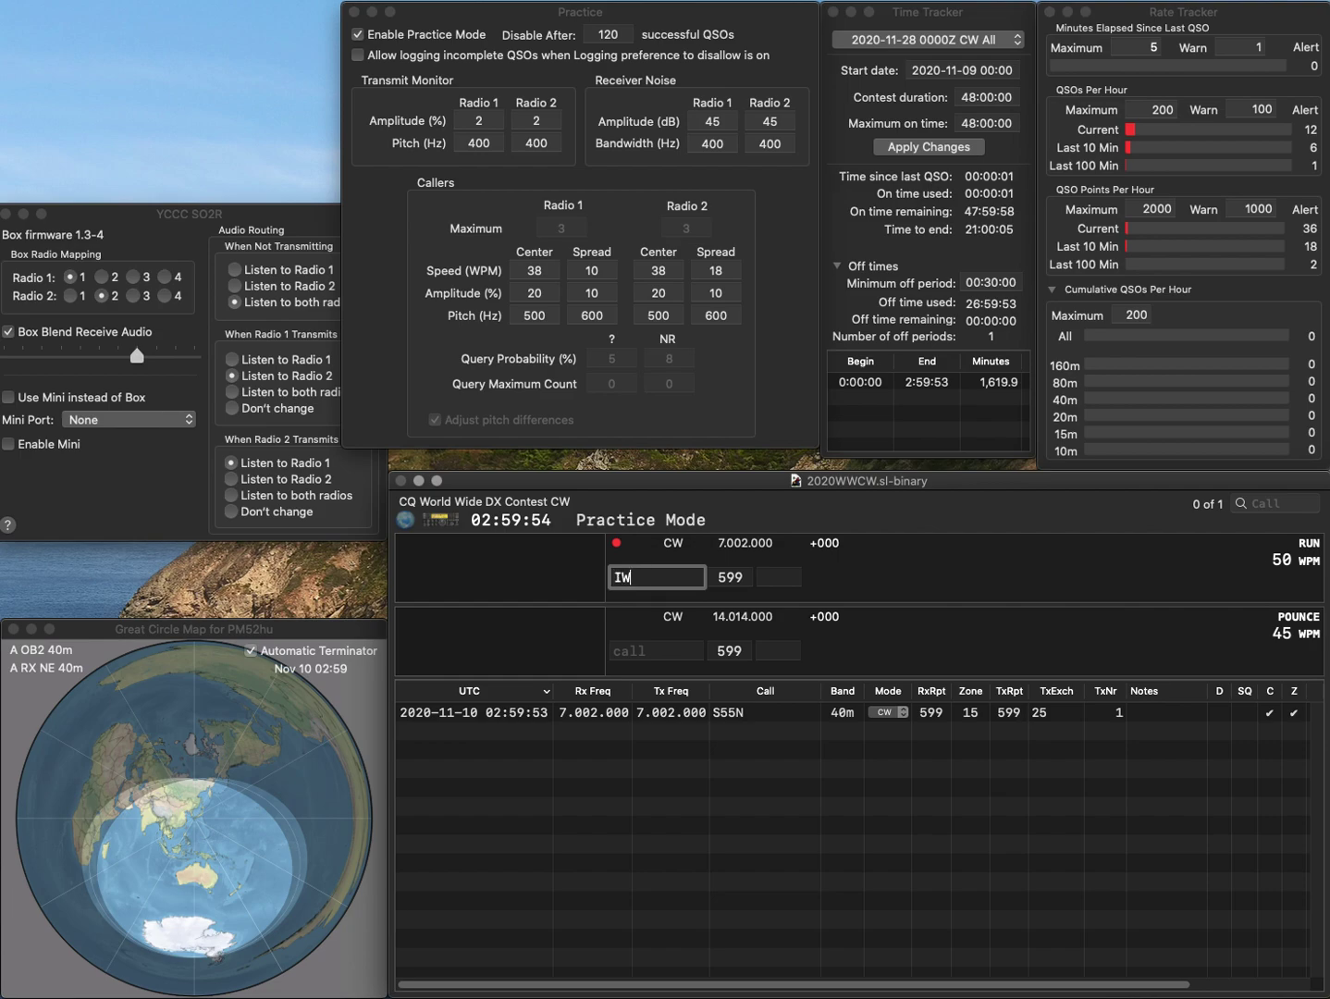
pyautogui.write('NJ')
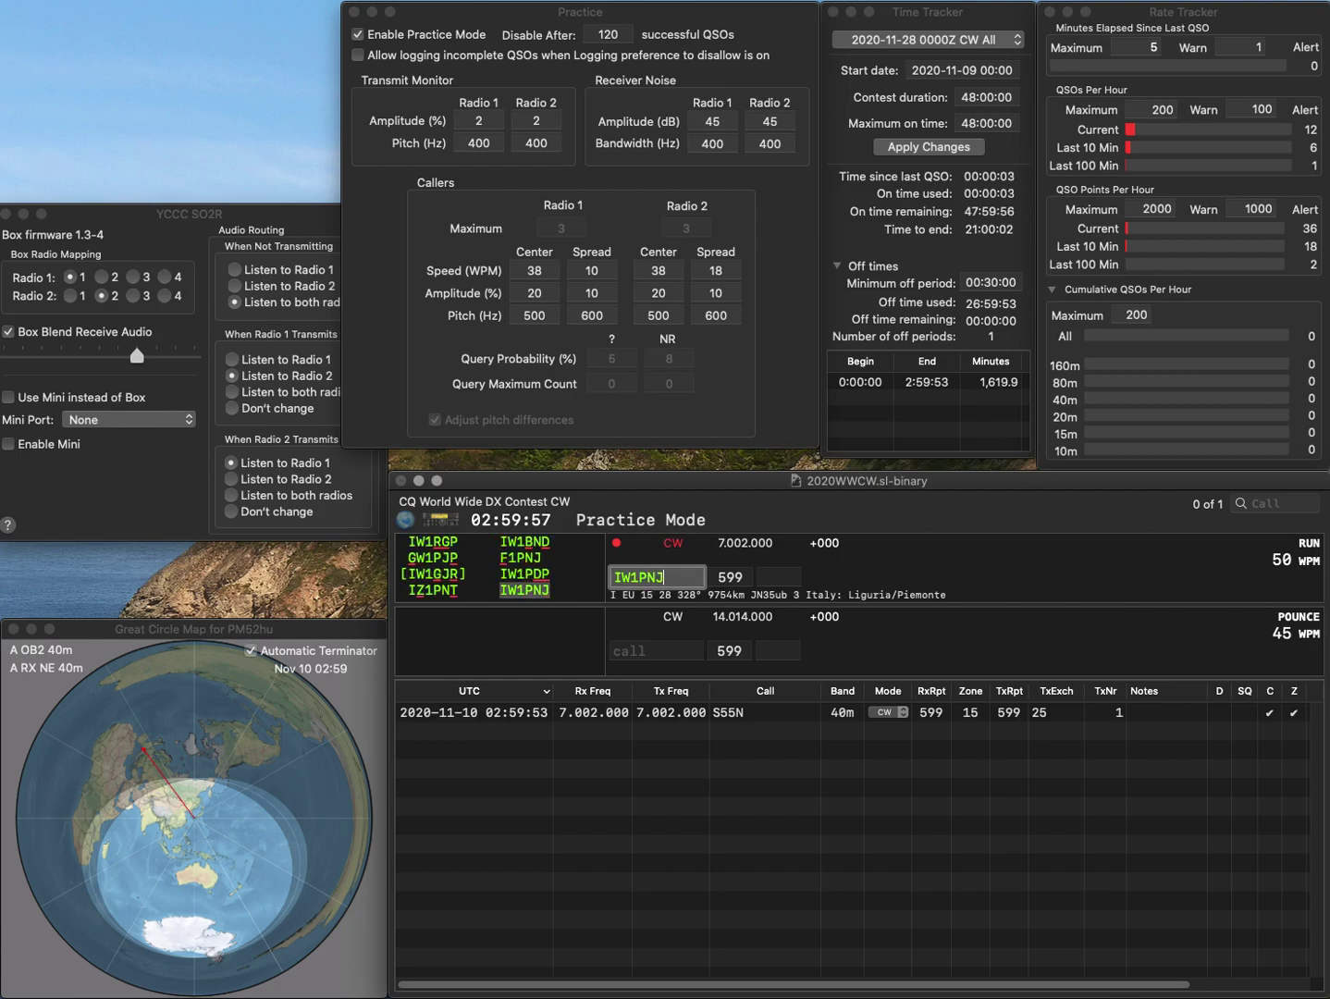
pyautogui.press('Tab')
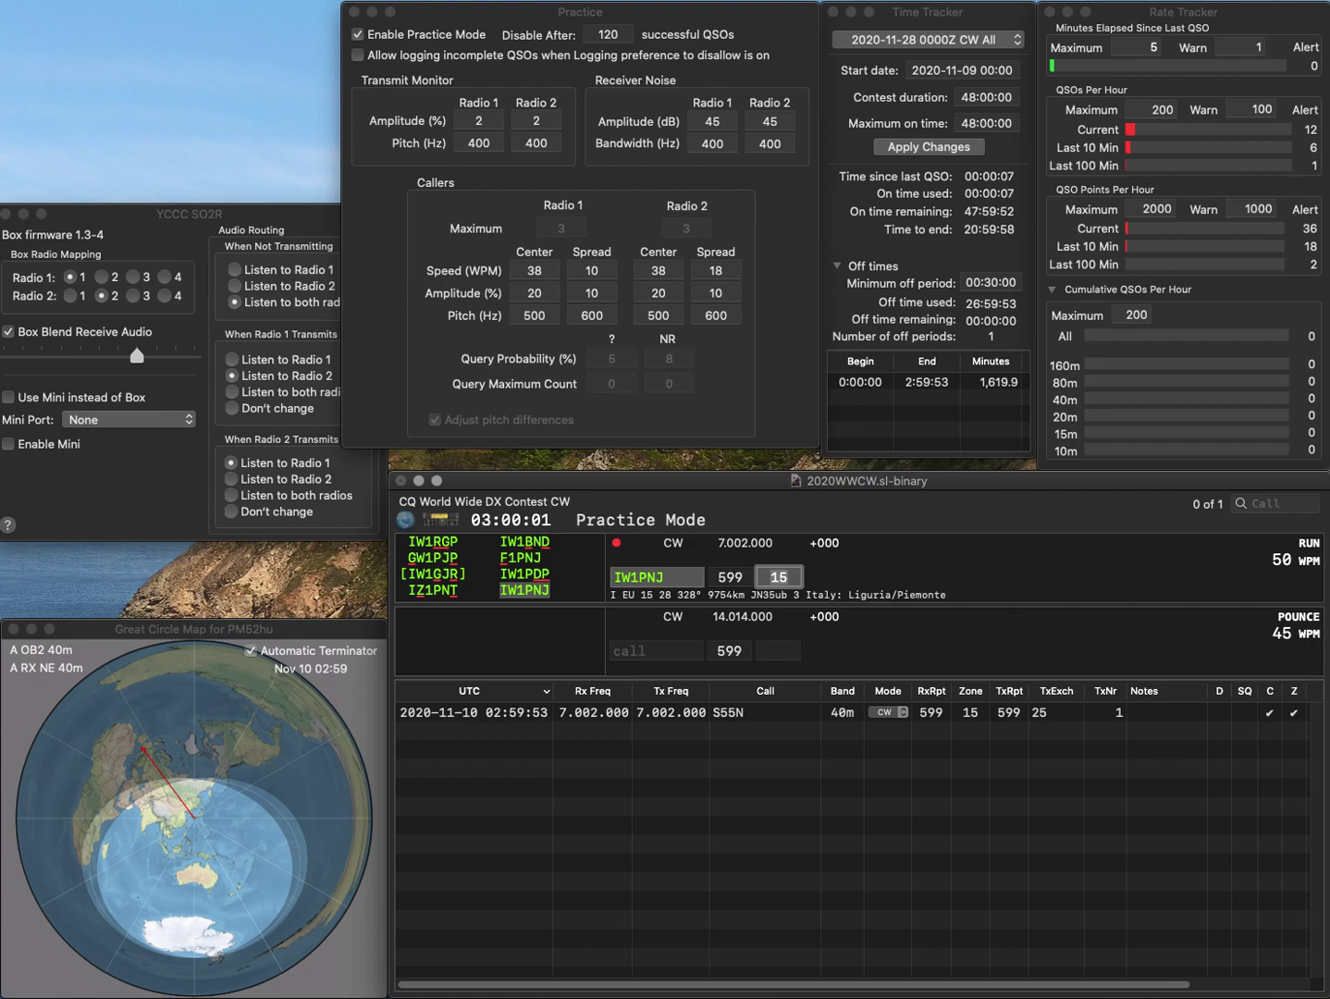
pyautogui.press('Return')
pyautogui.write('K7PIA')
pyautogui.press('Return')
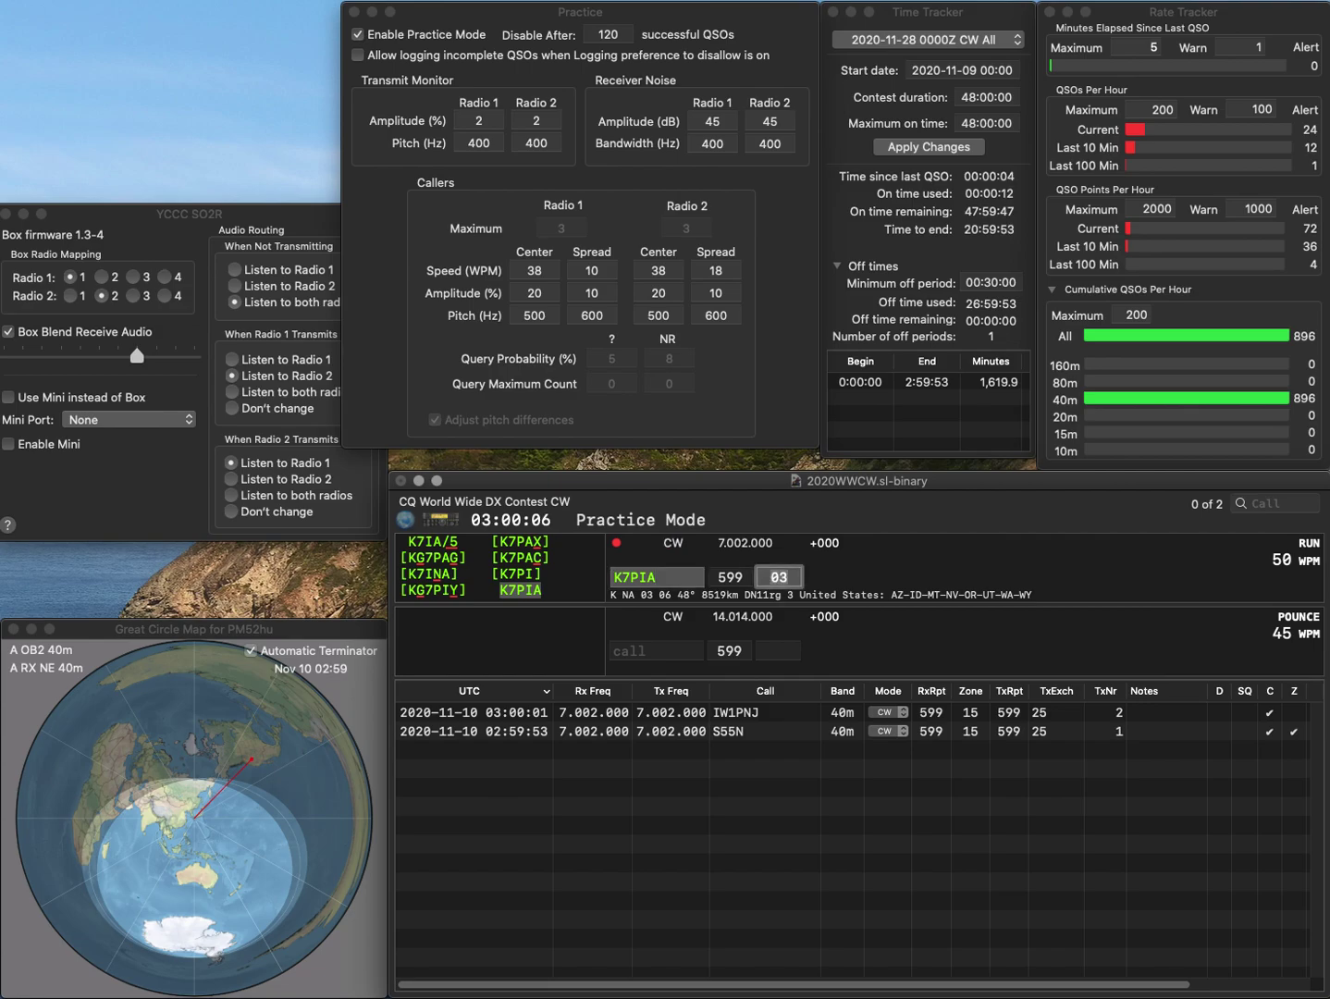
pyautogui.press('Return')
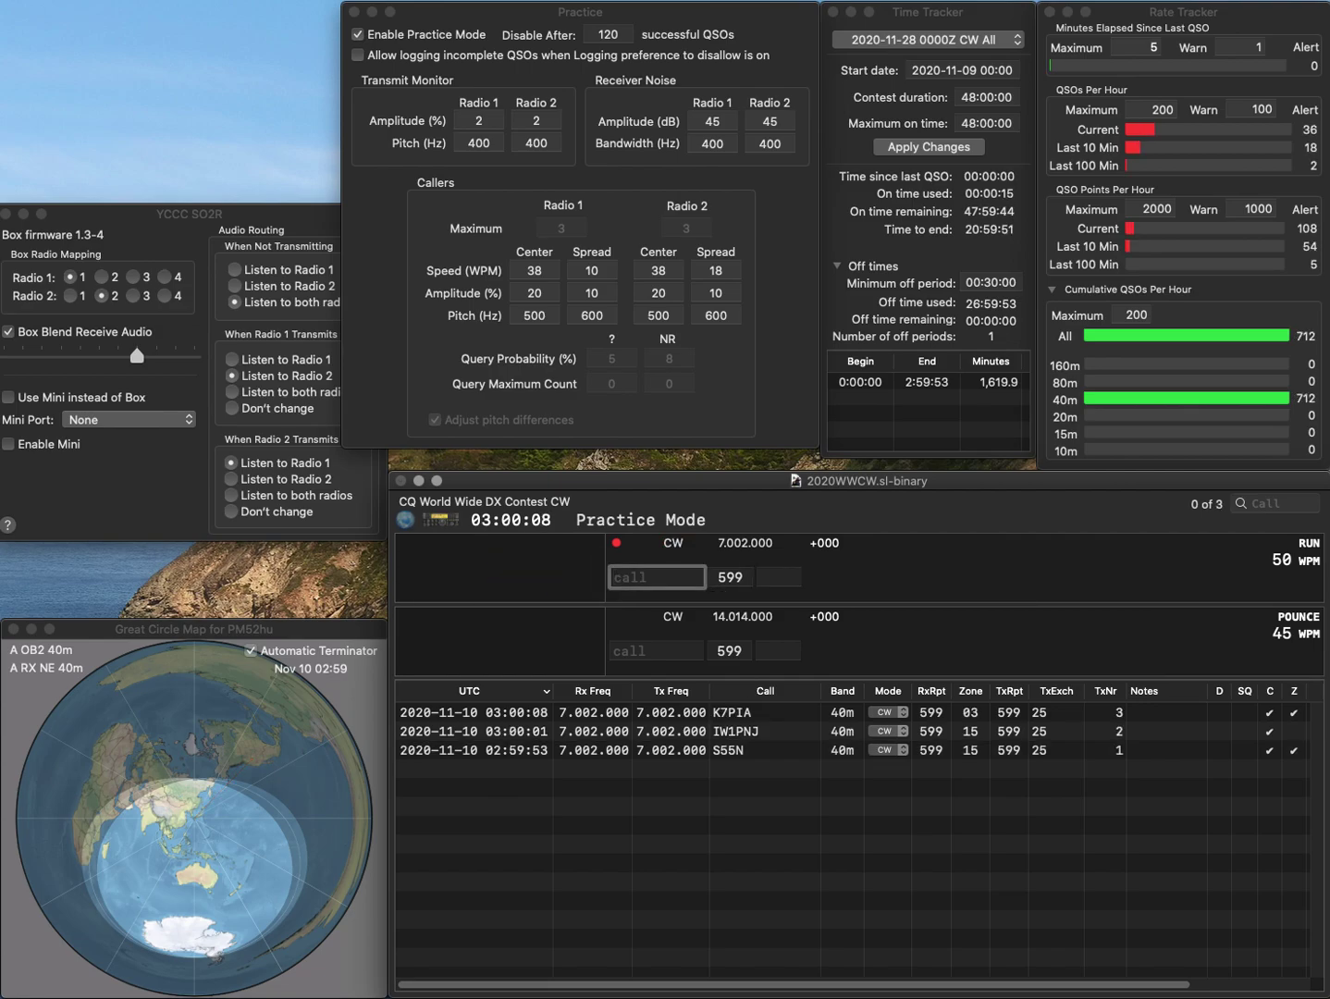
pyautogui.write('VO1SA')
pyautogui.press('Tab')
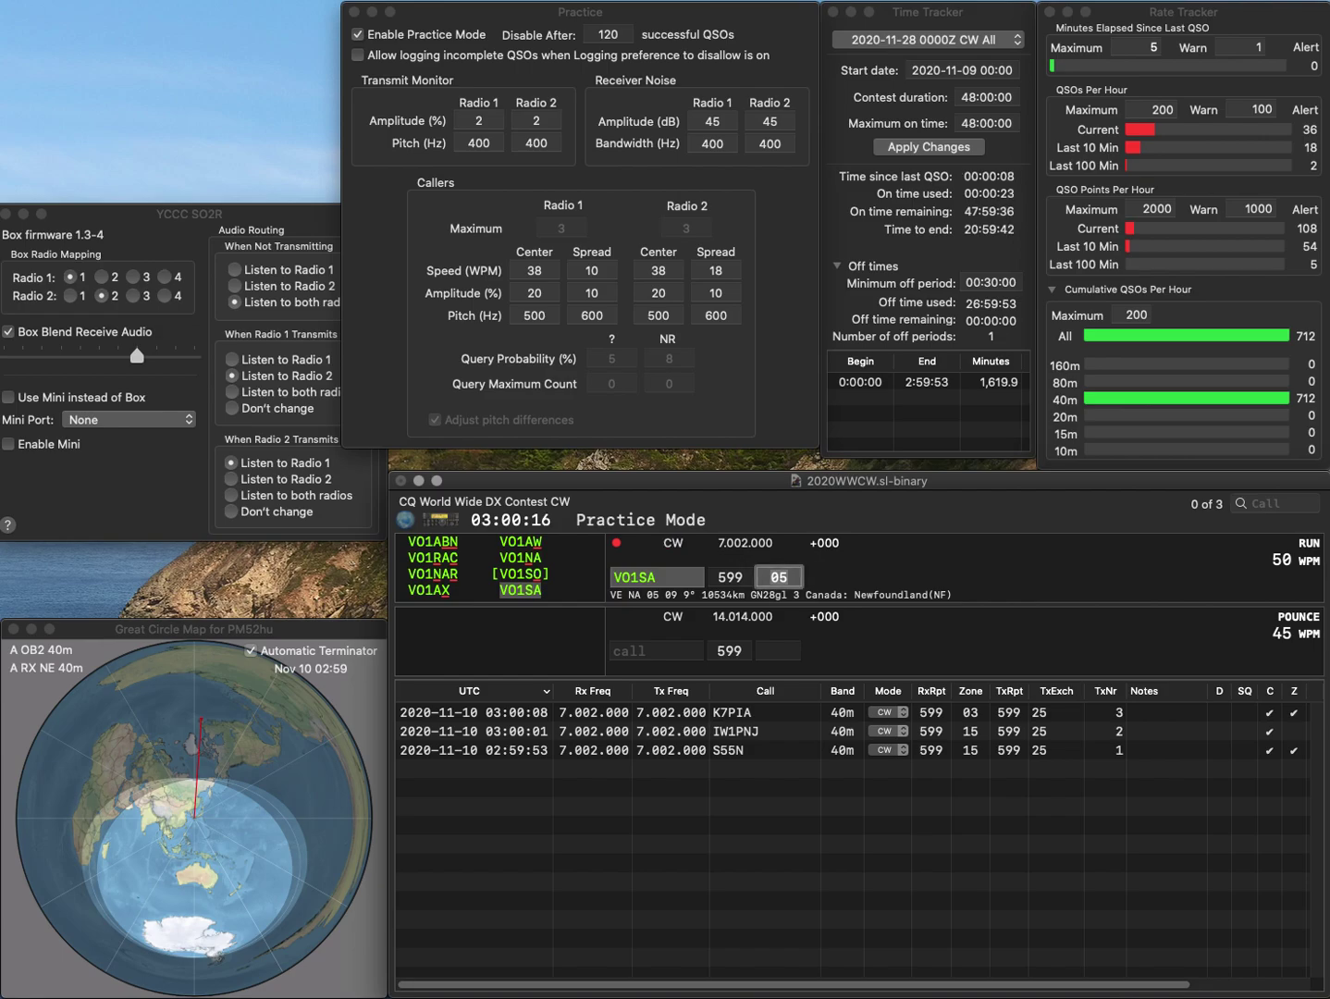
pyautogui.press('Return')
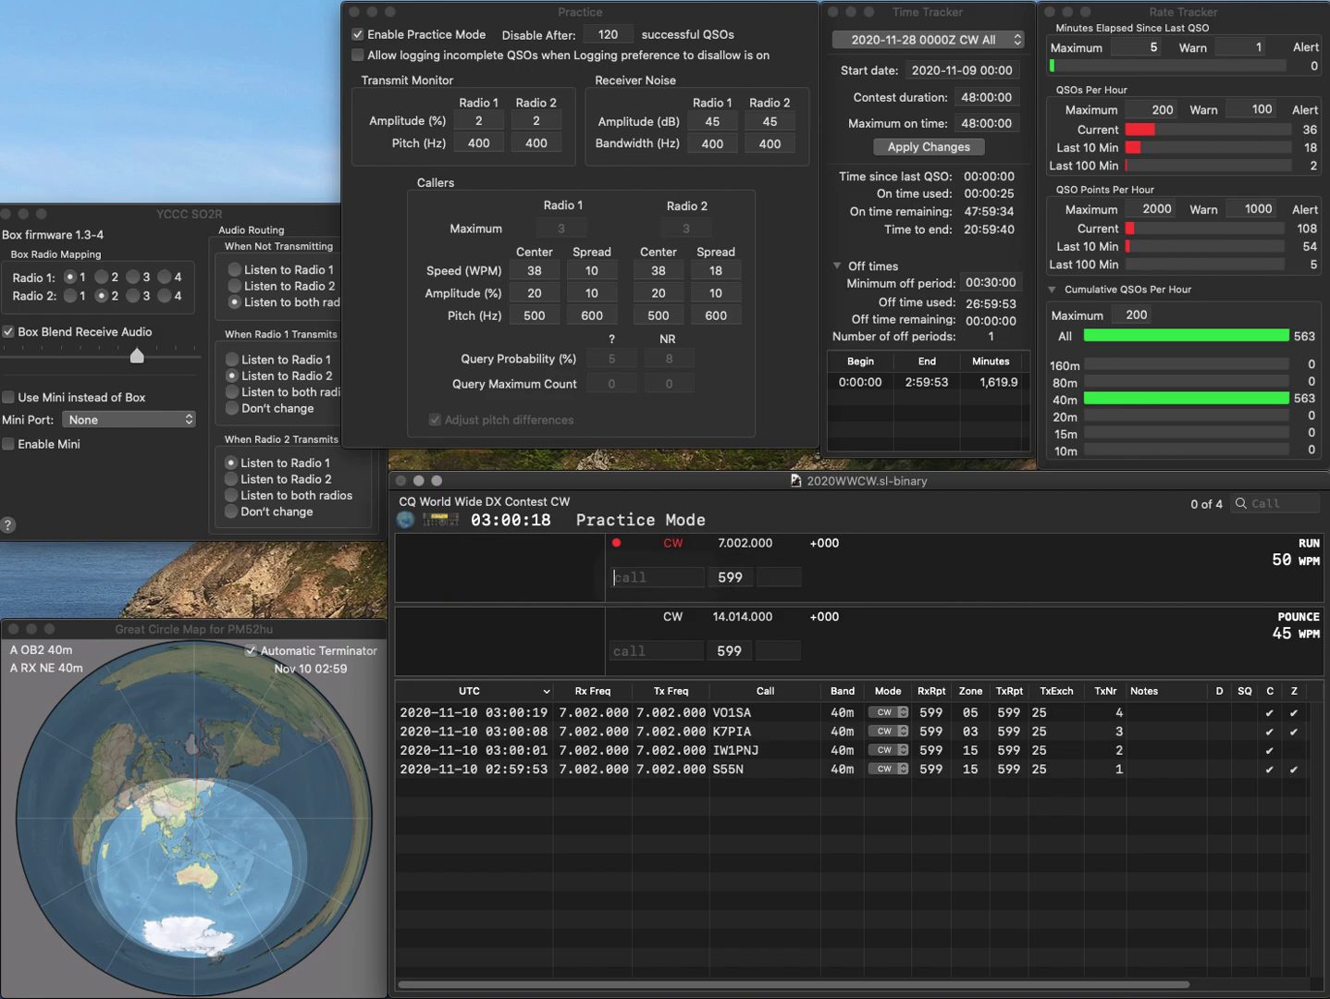
pyautogui.write('F1UNC')
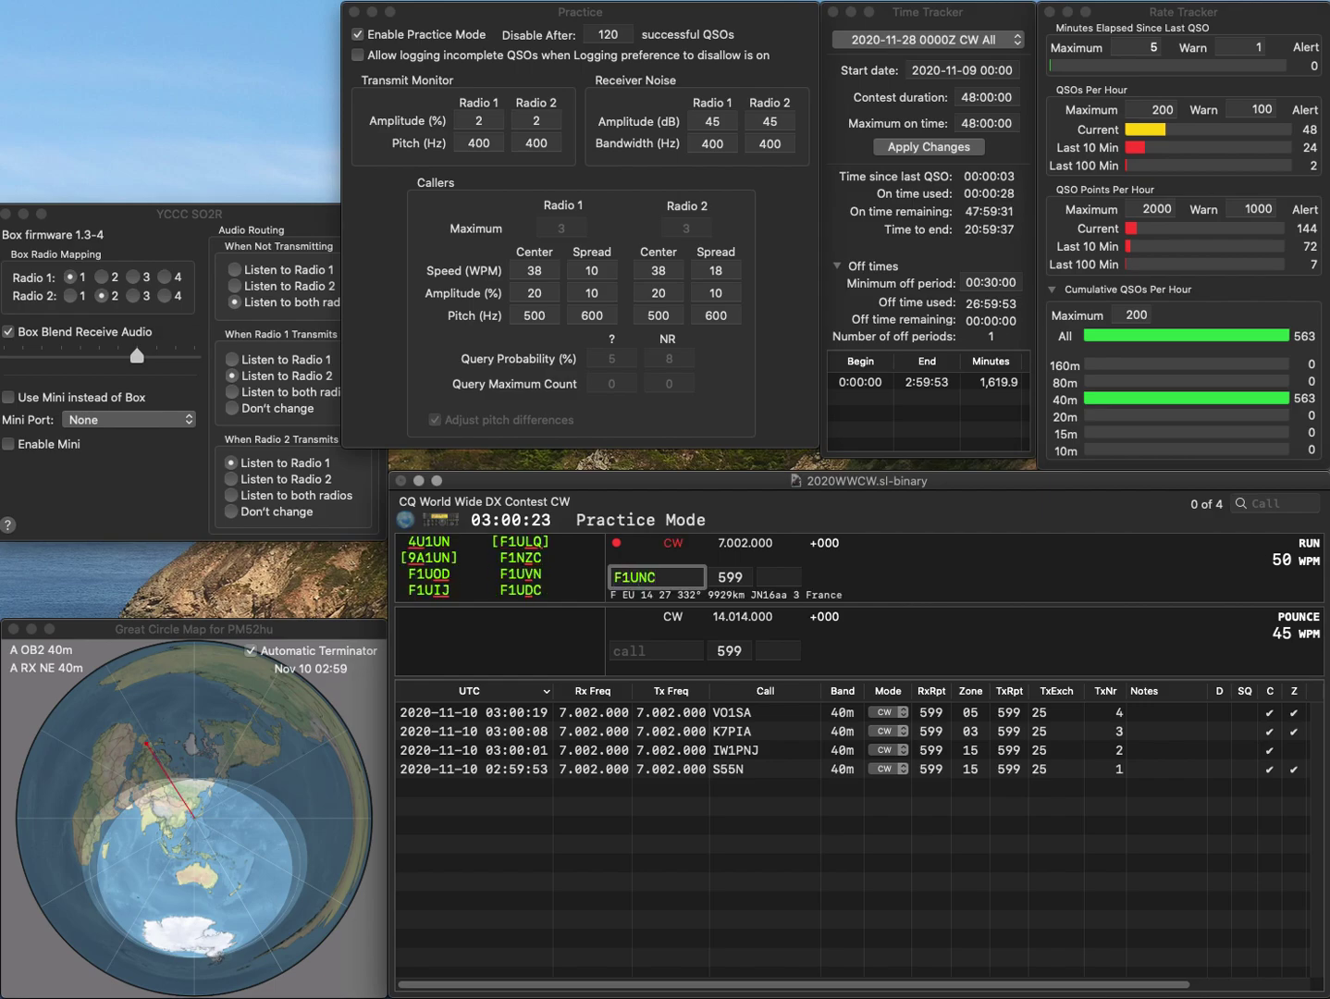
pyautogui.press('Left')
pyautogui.press('BackSpace')
pyautogui.write('D')
pyautogui.press('Return')
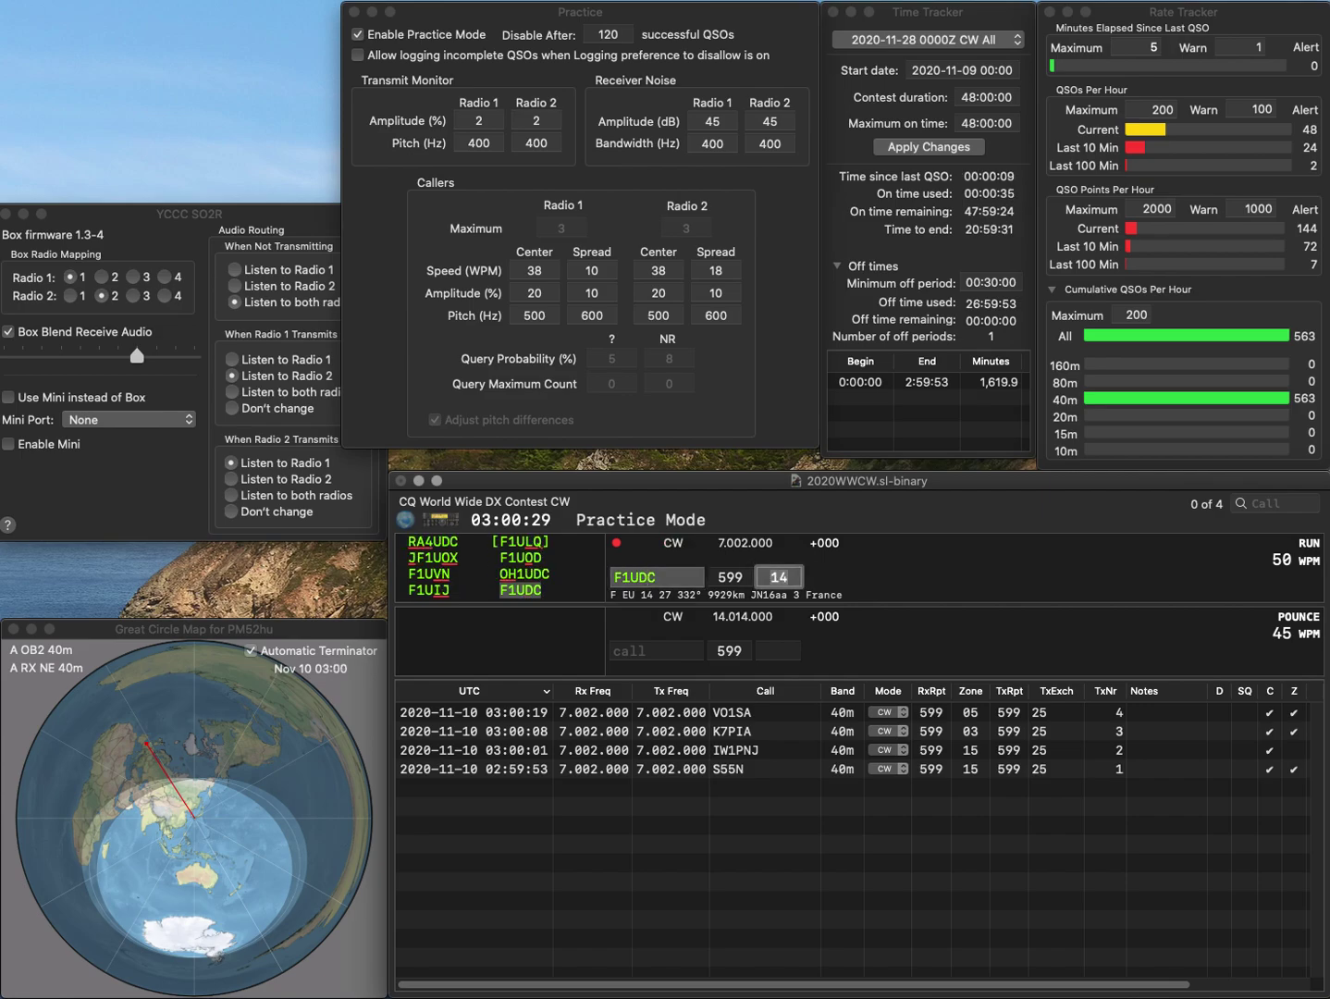
pyautogui.press('Return')
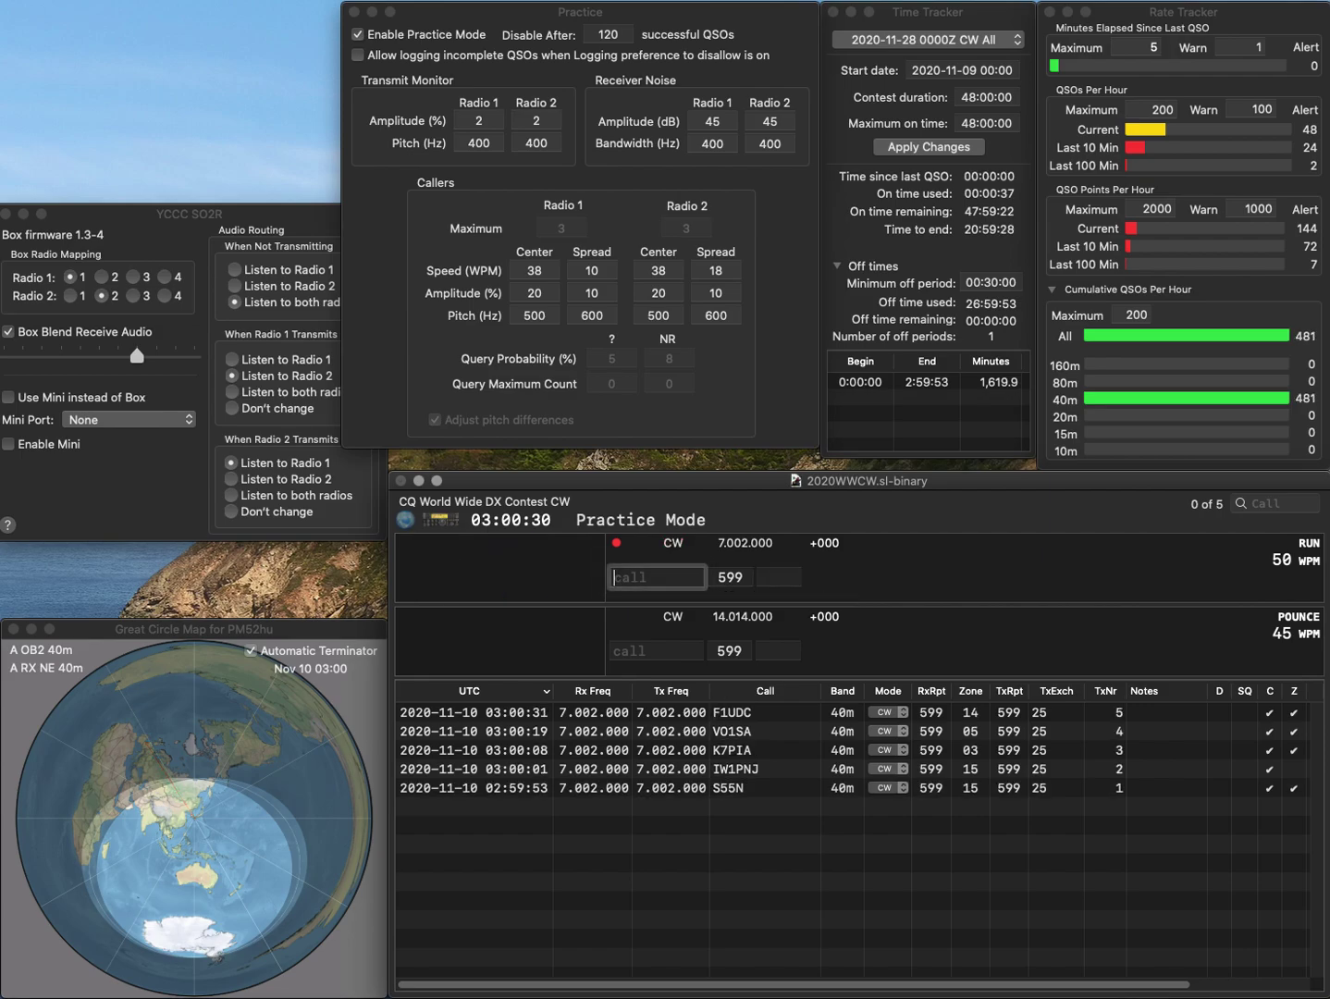
# Step: Enter PH9E as the Radio 1 caller on 40 m and log the contact with zone 14
pyautogui.write('PH')
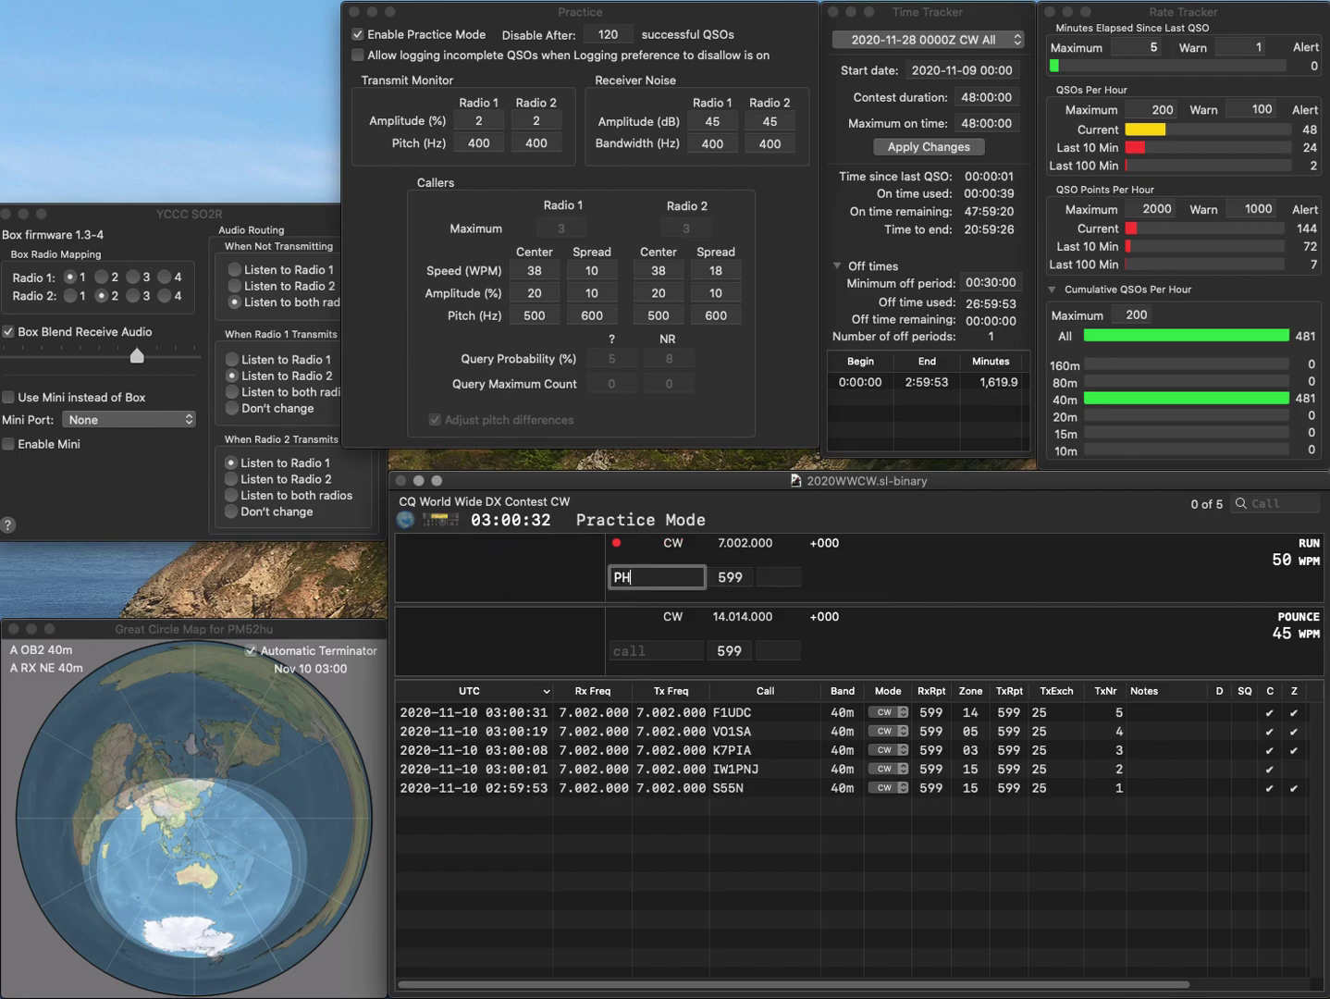
pyautogui.write('9E')
pyautogui.press('Left')
pyautogui.write('9')
pyautogui.press('Return')
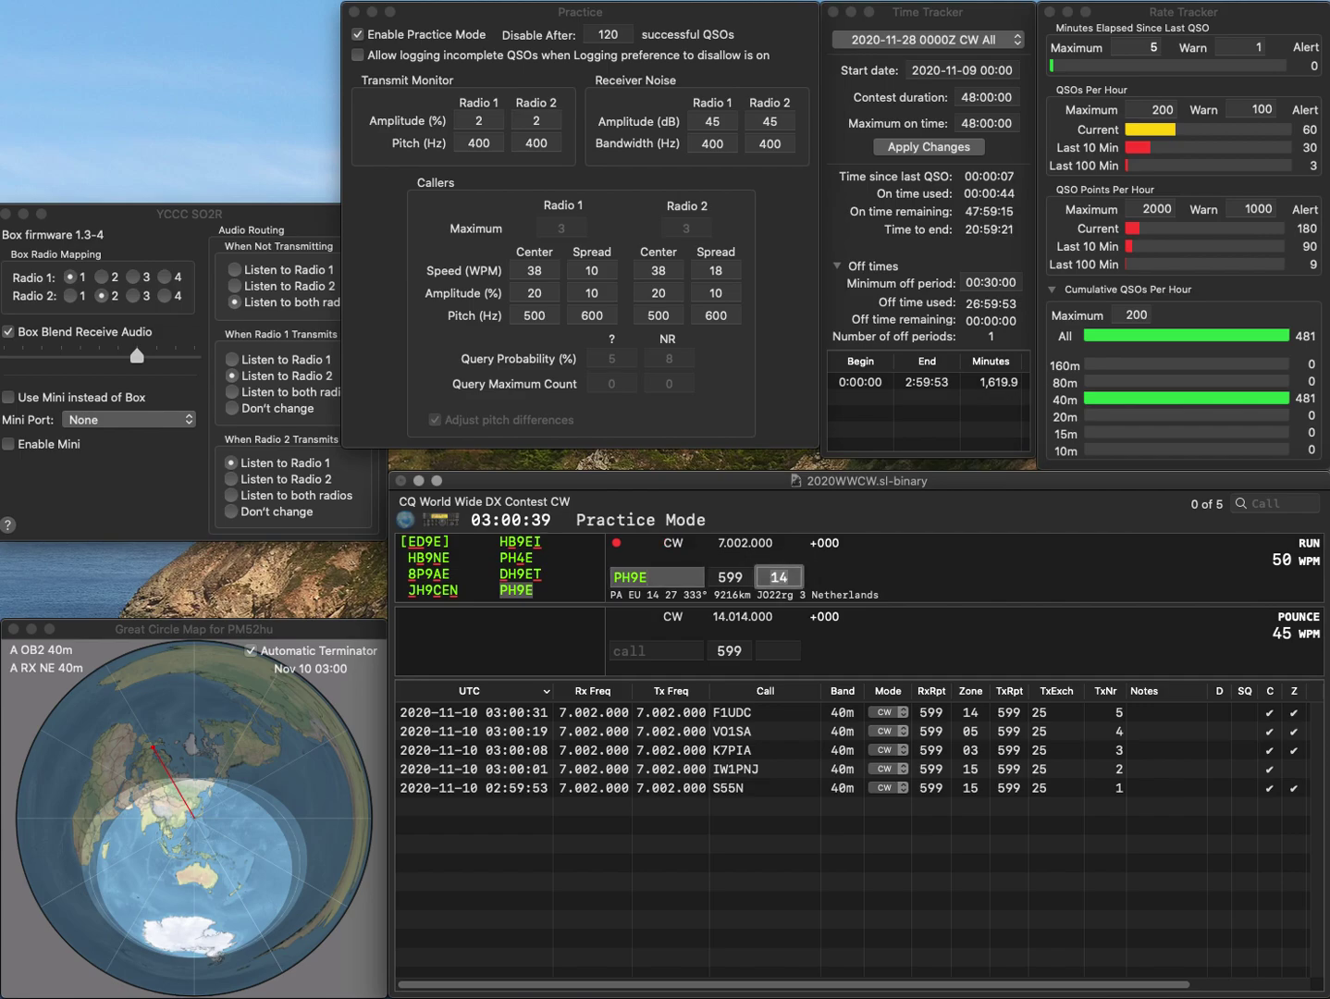
pyautogui.press('Return')
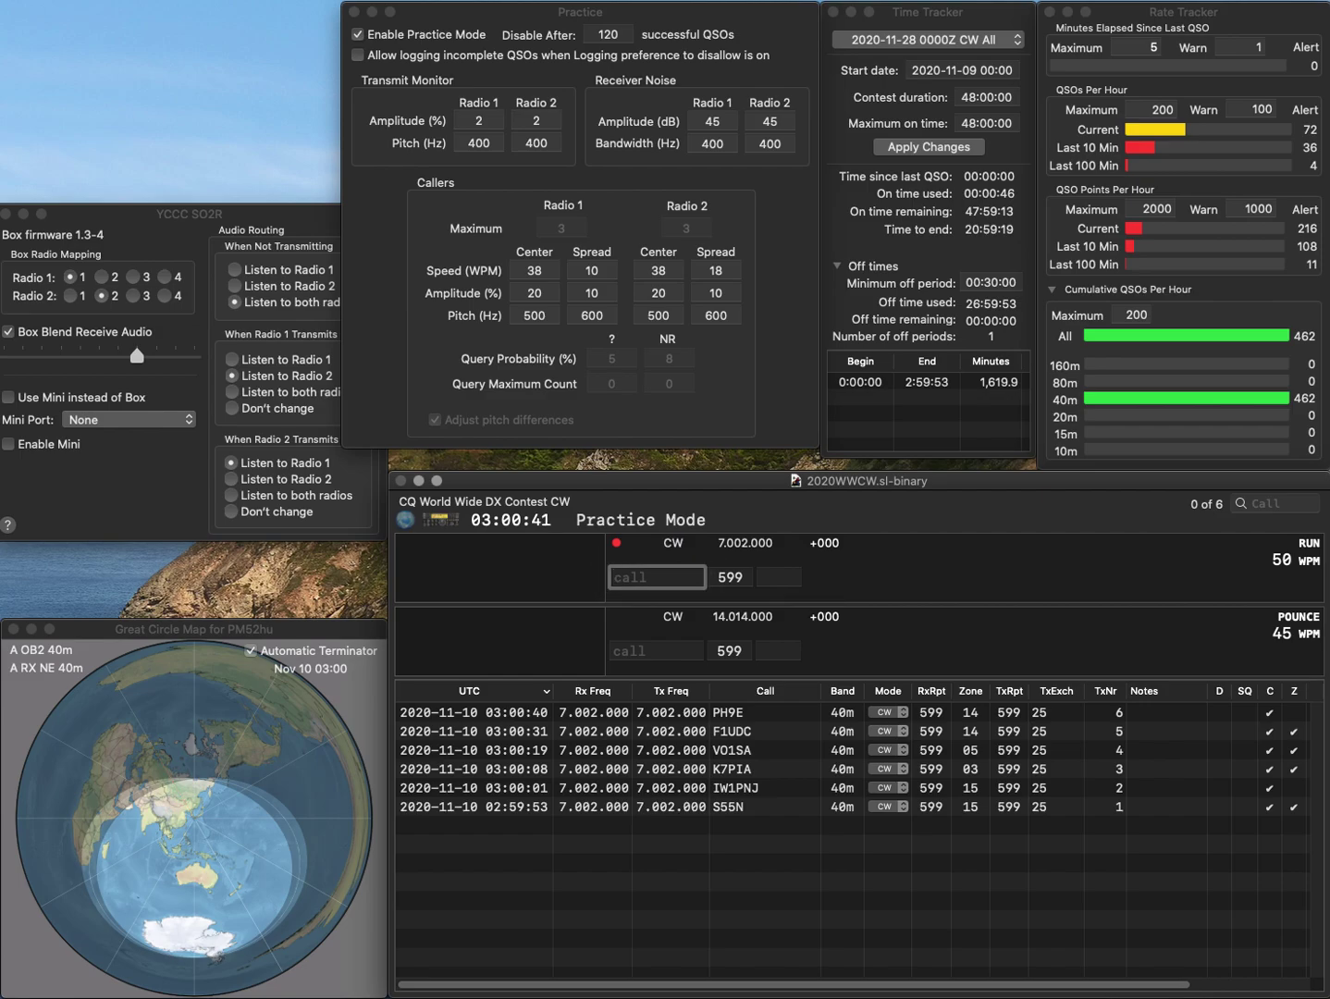
# Step: Work and log K4GWK with zone 05 and SP8CGU with zone 15 as Radio 1 run contacts
pyautogui.write('K4GWK')
pyautogui.press('Return')
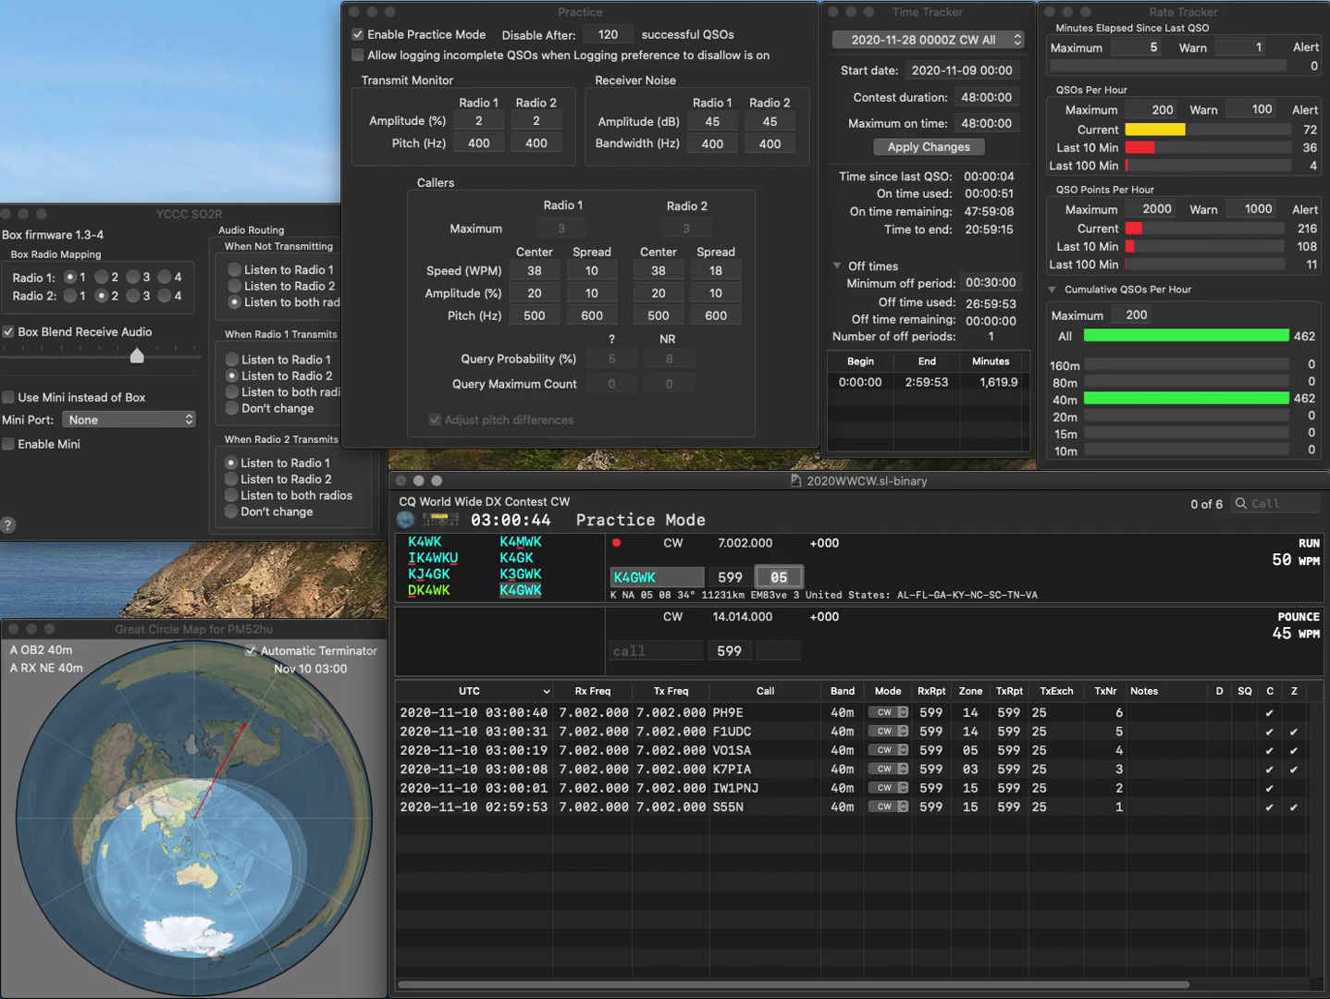
pyautogui.press('Return')
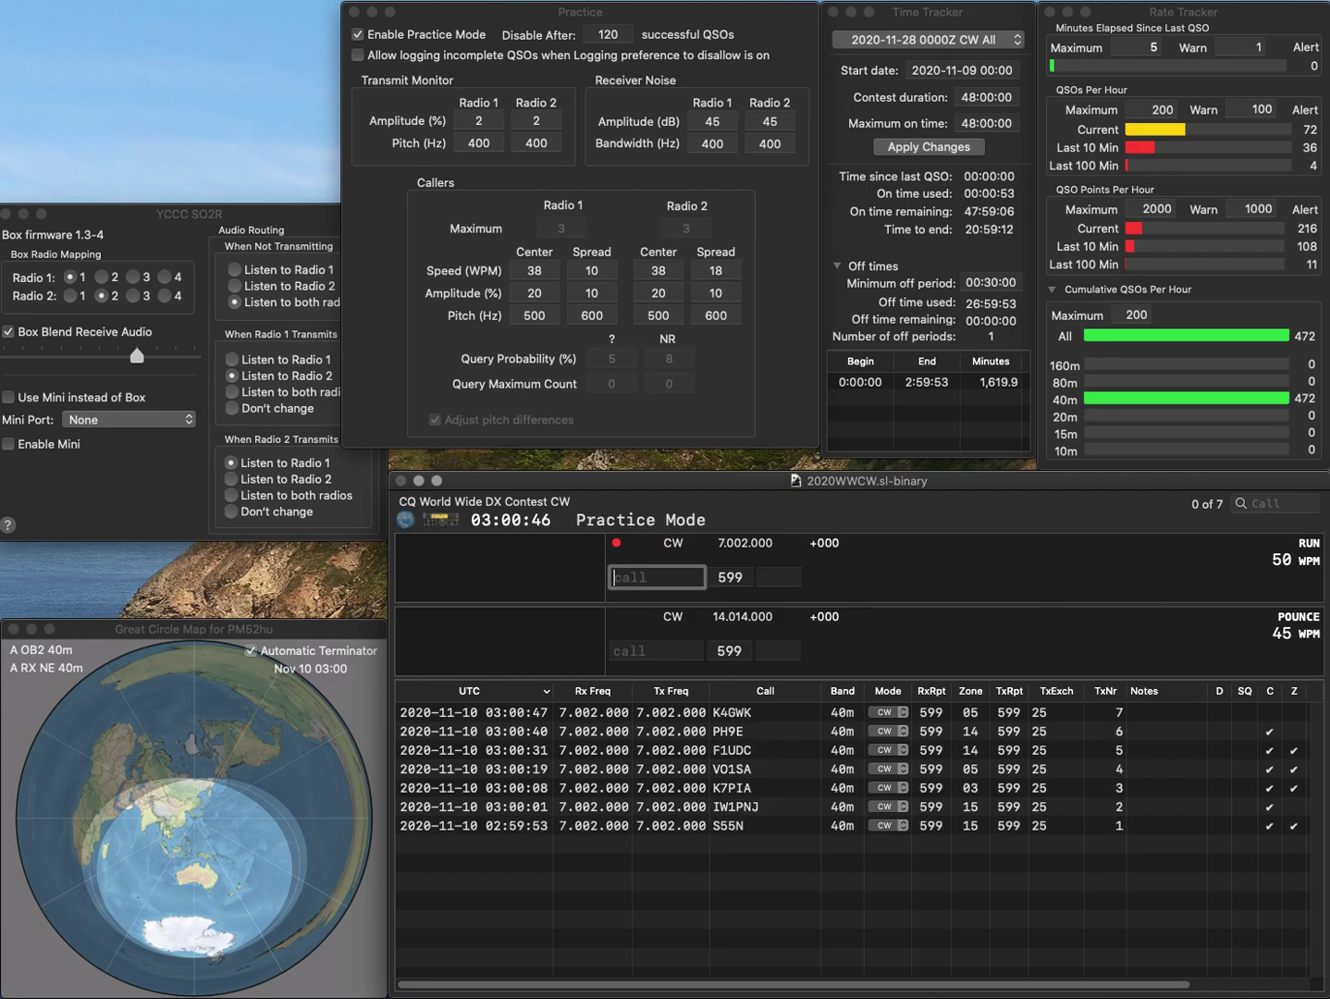
pyautogui.write('SP8CGU')
pyautogui.press('Tab')
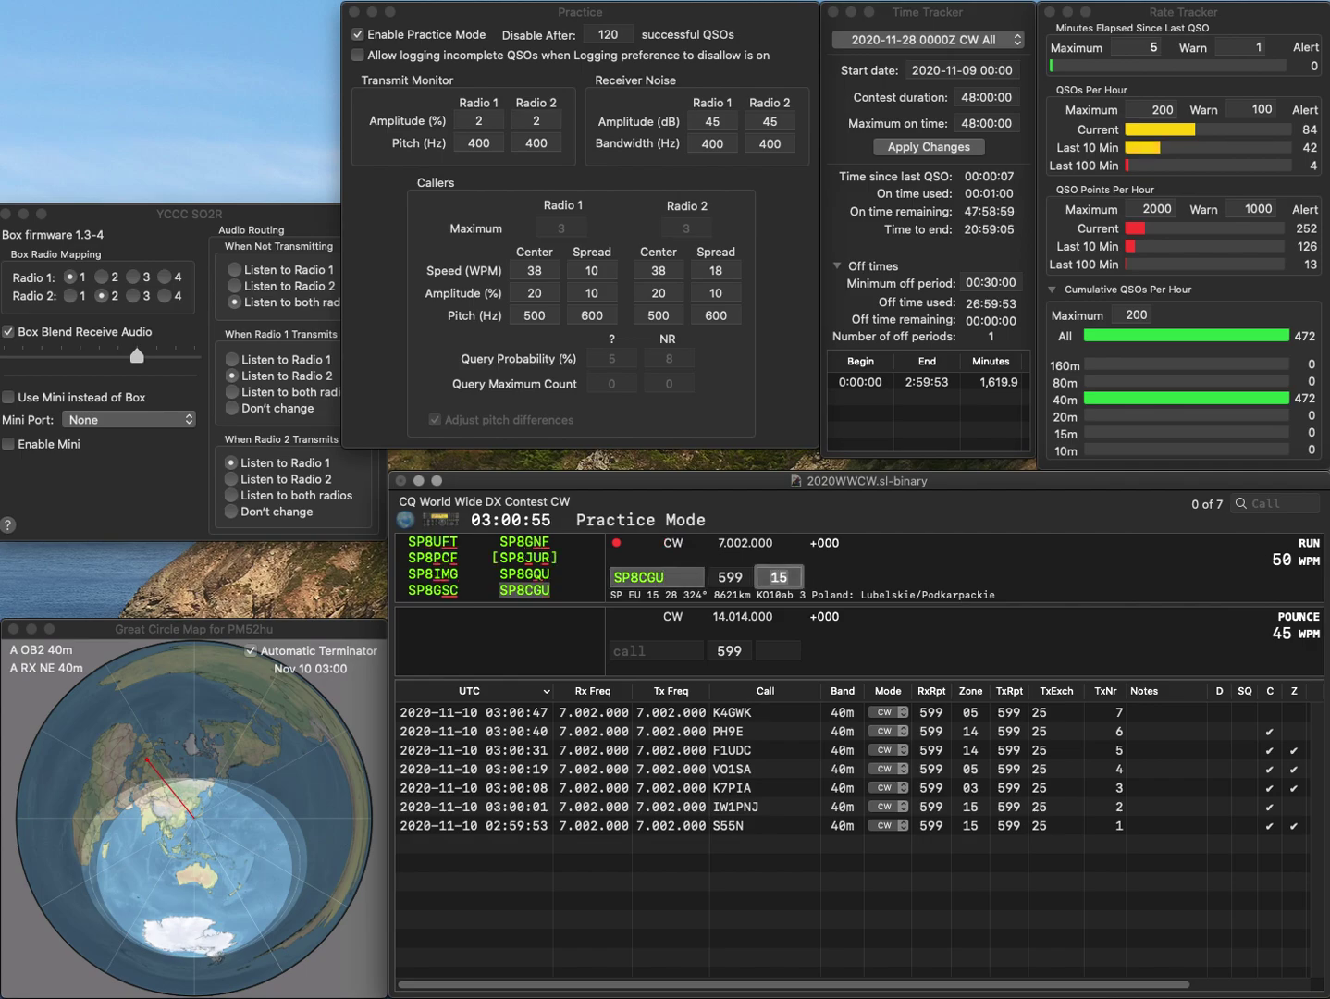
pyautogui.press('Return')
# Step: Work and log AG7HY with zone 03 and W4IOP with zone 05 as Radio 1 run contacts
pyautogui.write('AG')
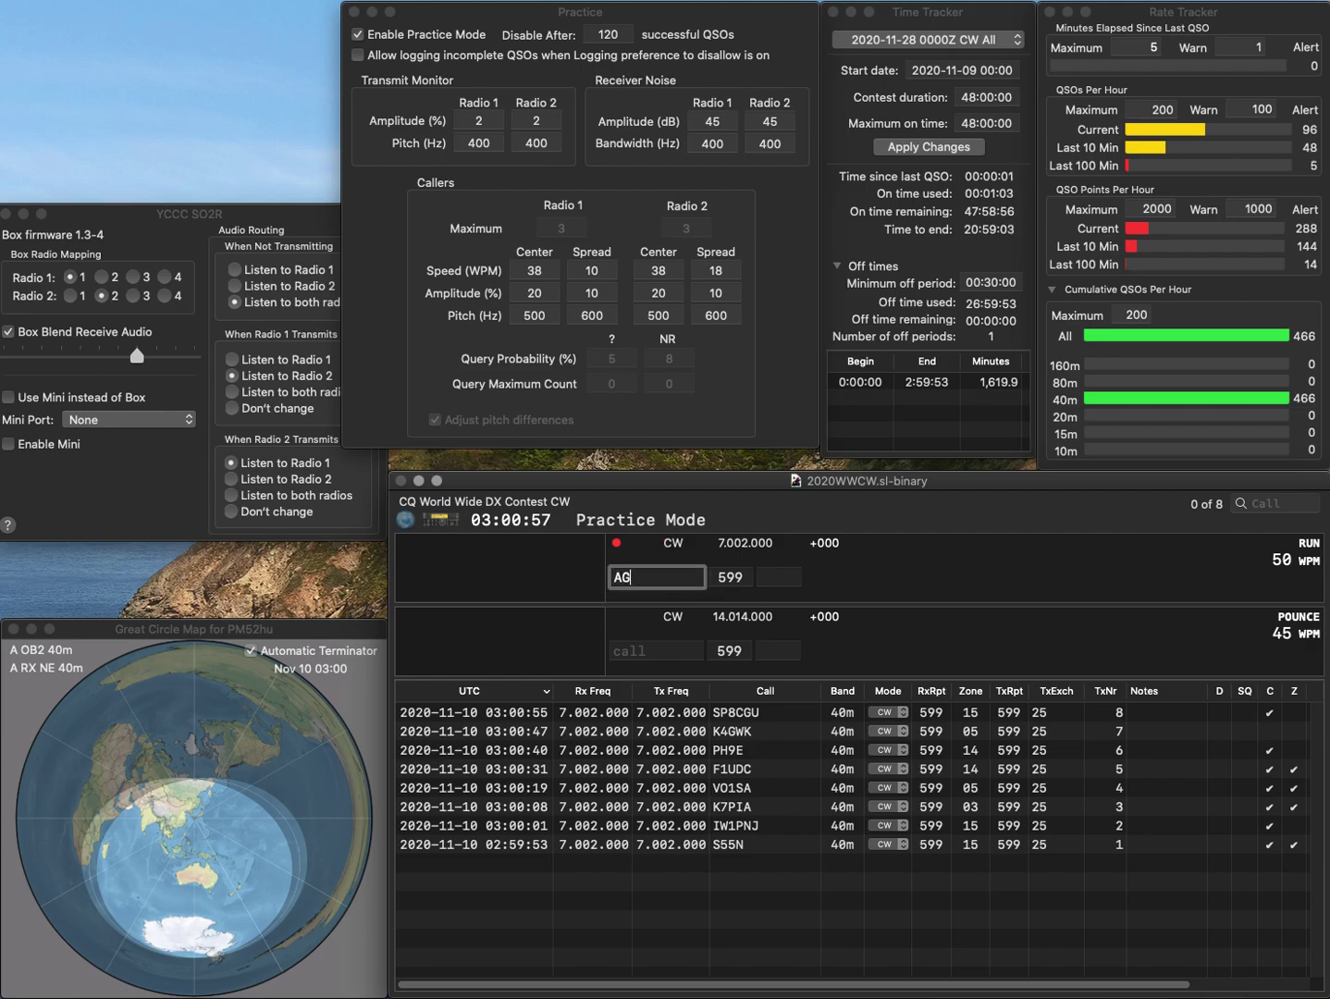
pyautogui.write('7HY')
pyautogui.press('space')
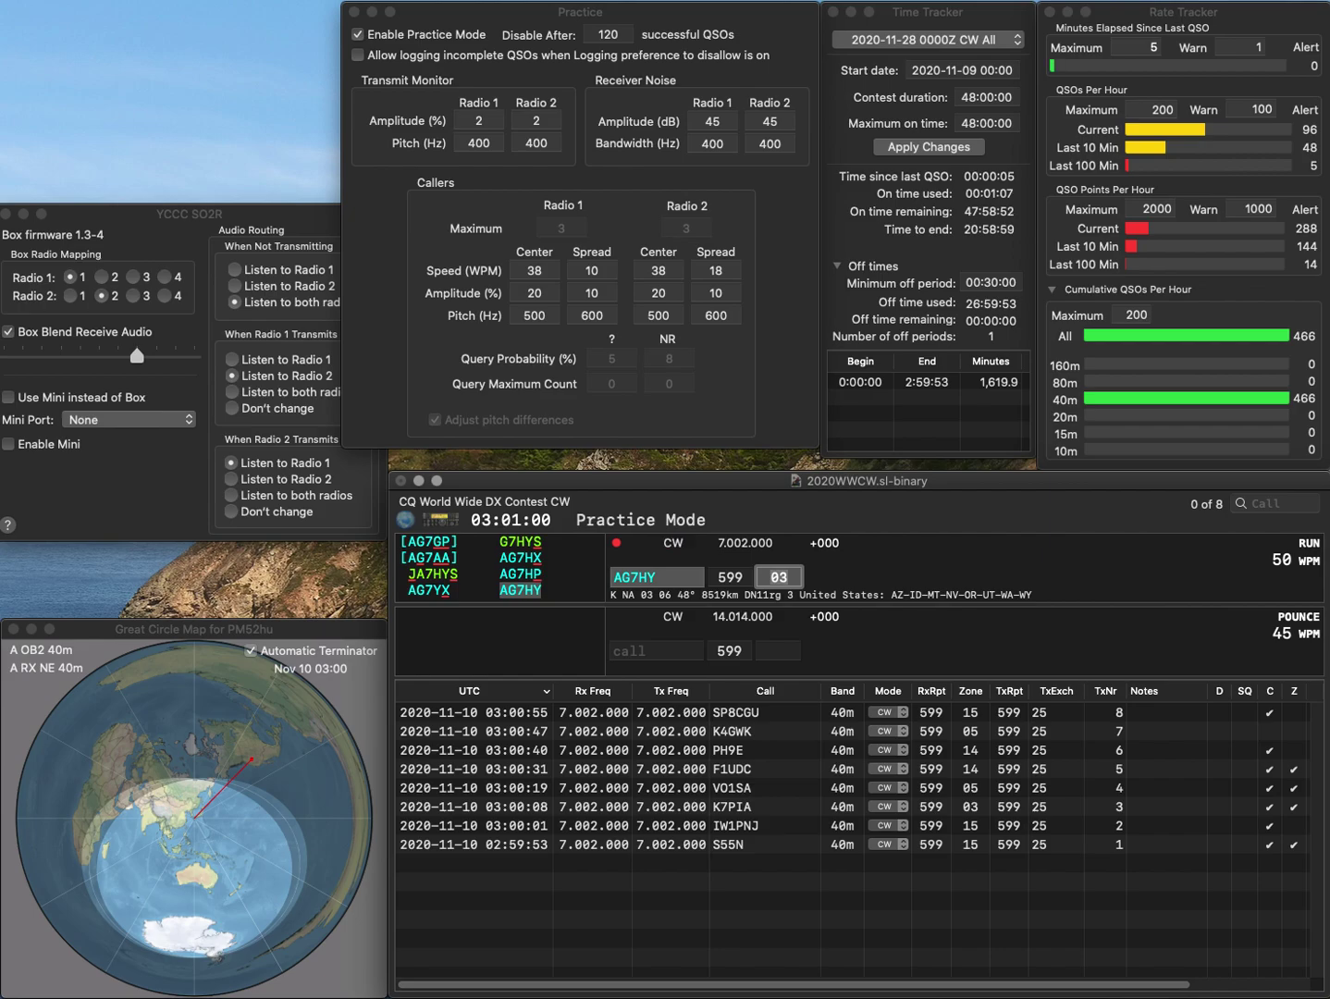
pyautogui.press('Return')
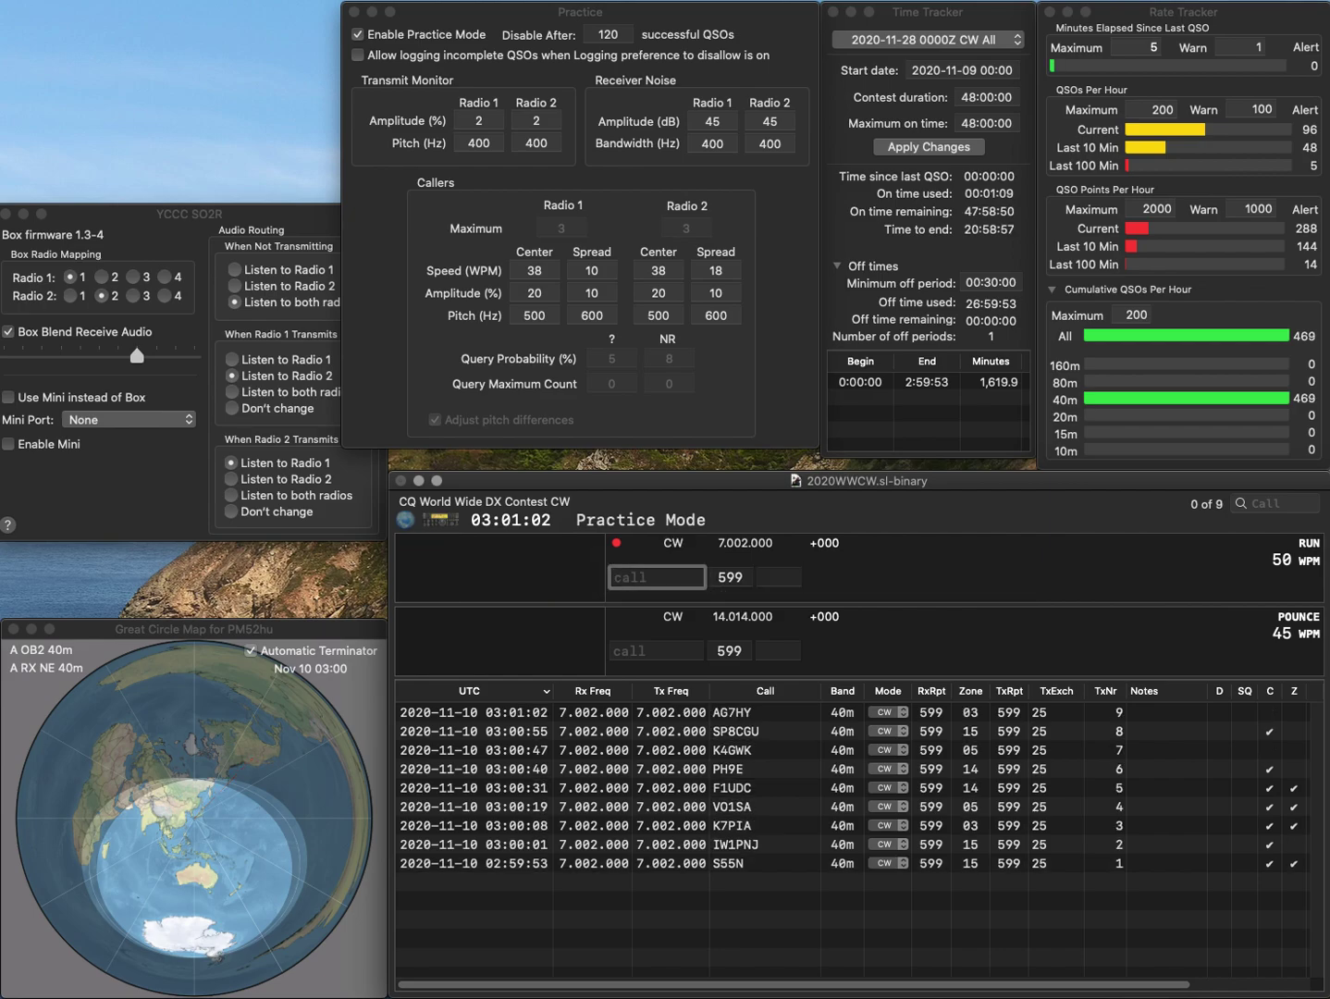
pyautogui.write('W4IOP')
pyautogui.press('Return')
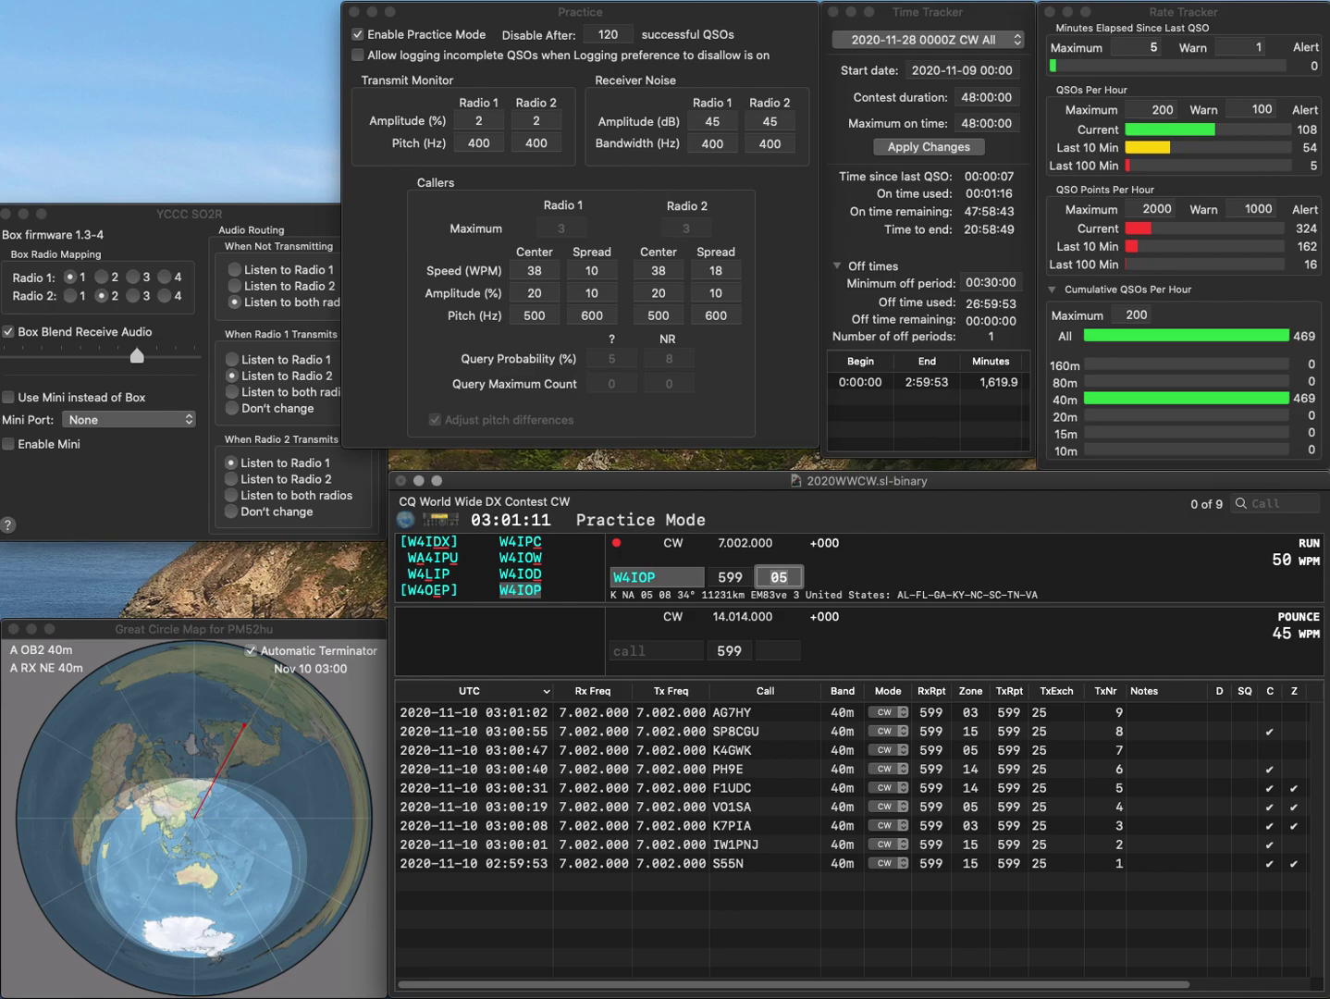
pyautogui.press('Return')
pyautogui.write('9K2MU')
pyautogui.press('space')
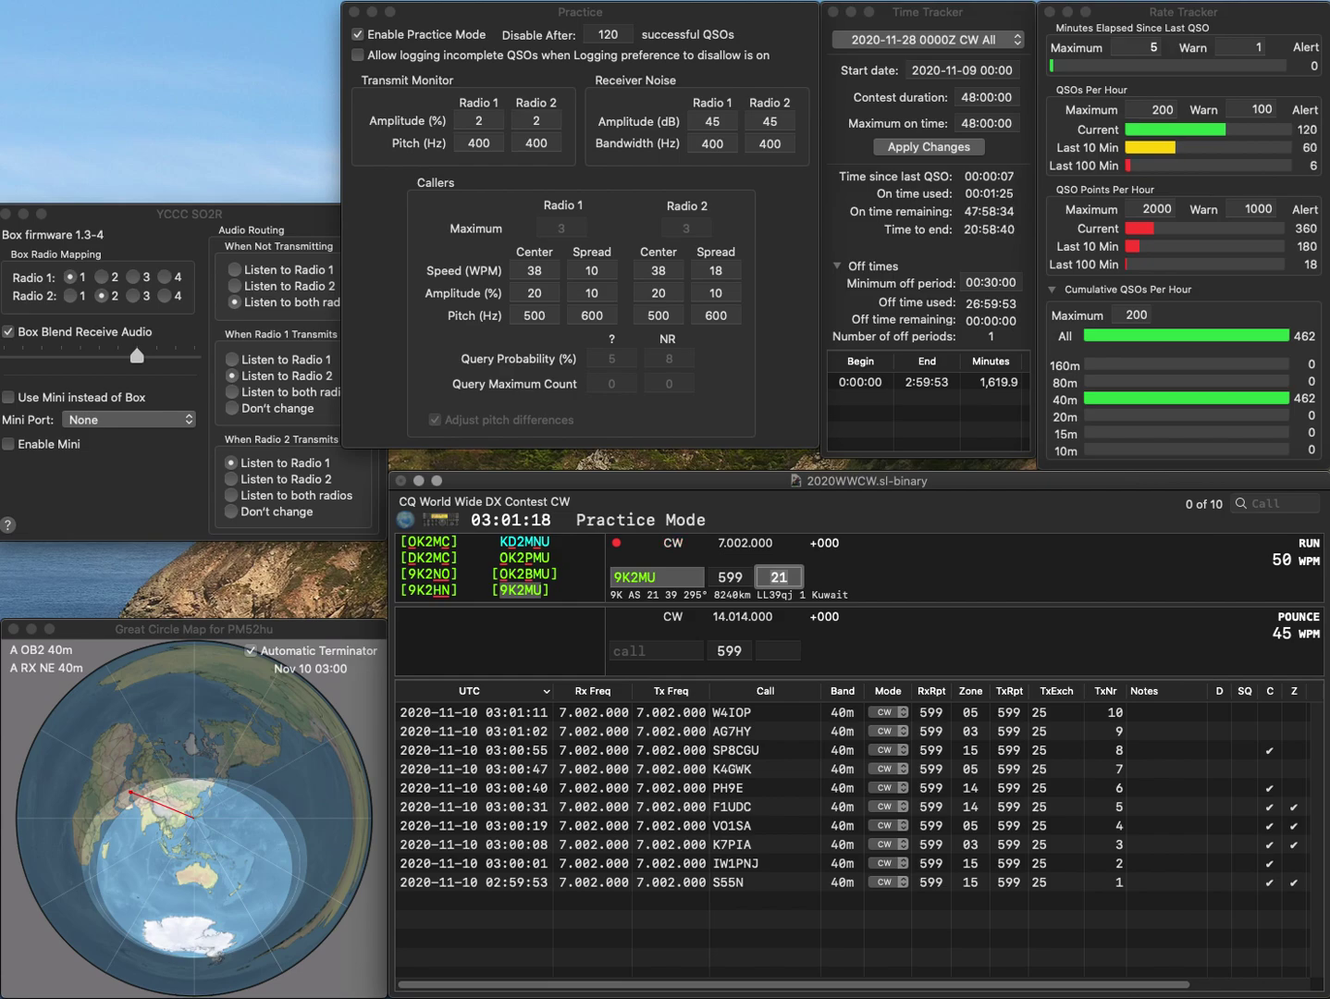
pyautogui.press('Return')
pyautogui.write('NI0R')
pyautogui.press('Return')
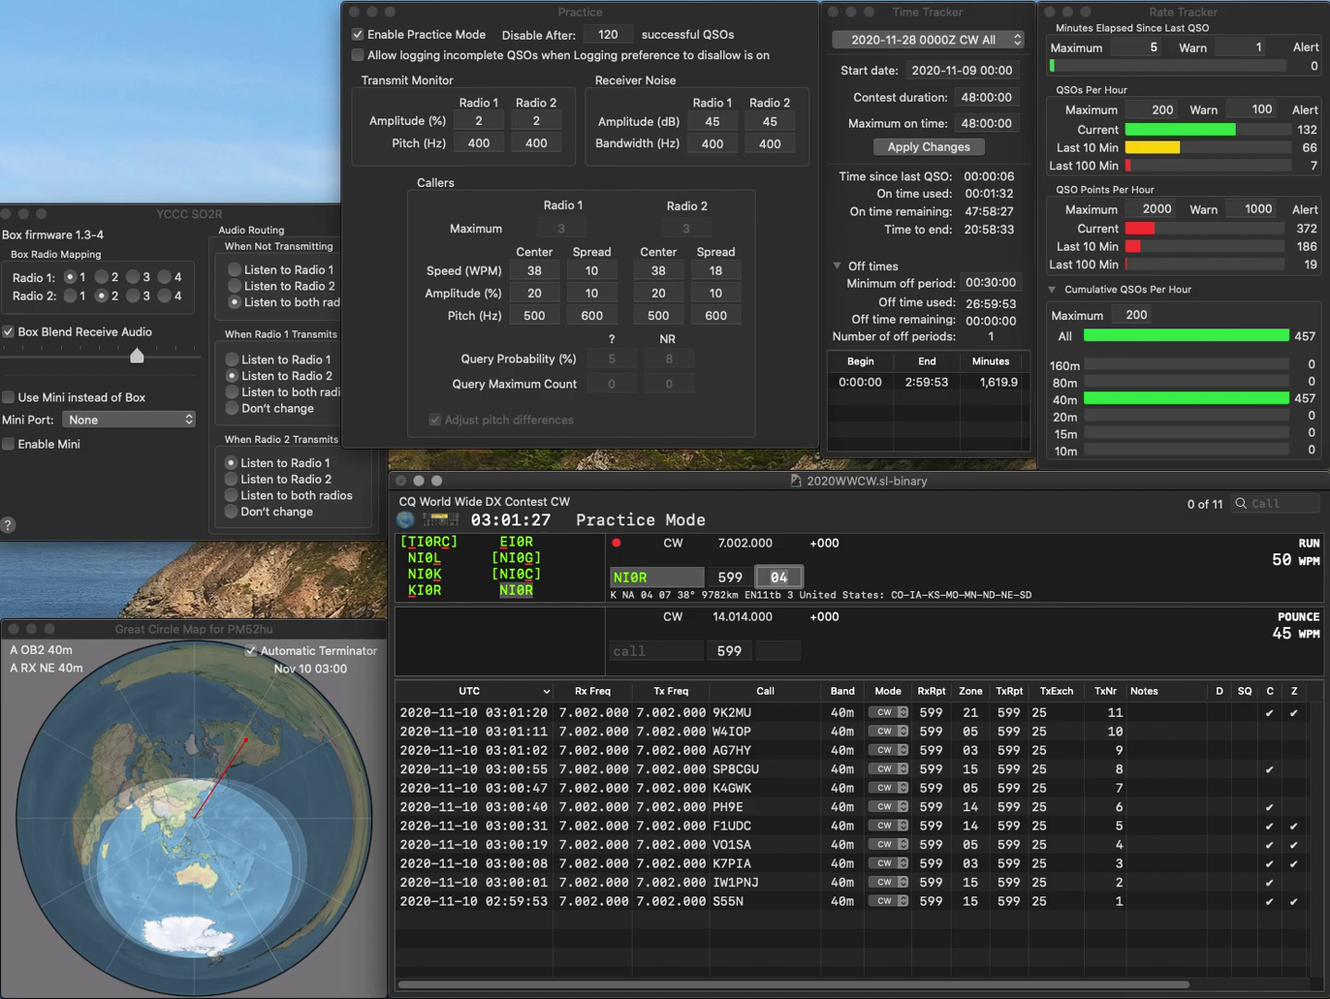
pyautogui.press('Return')
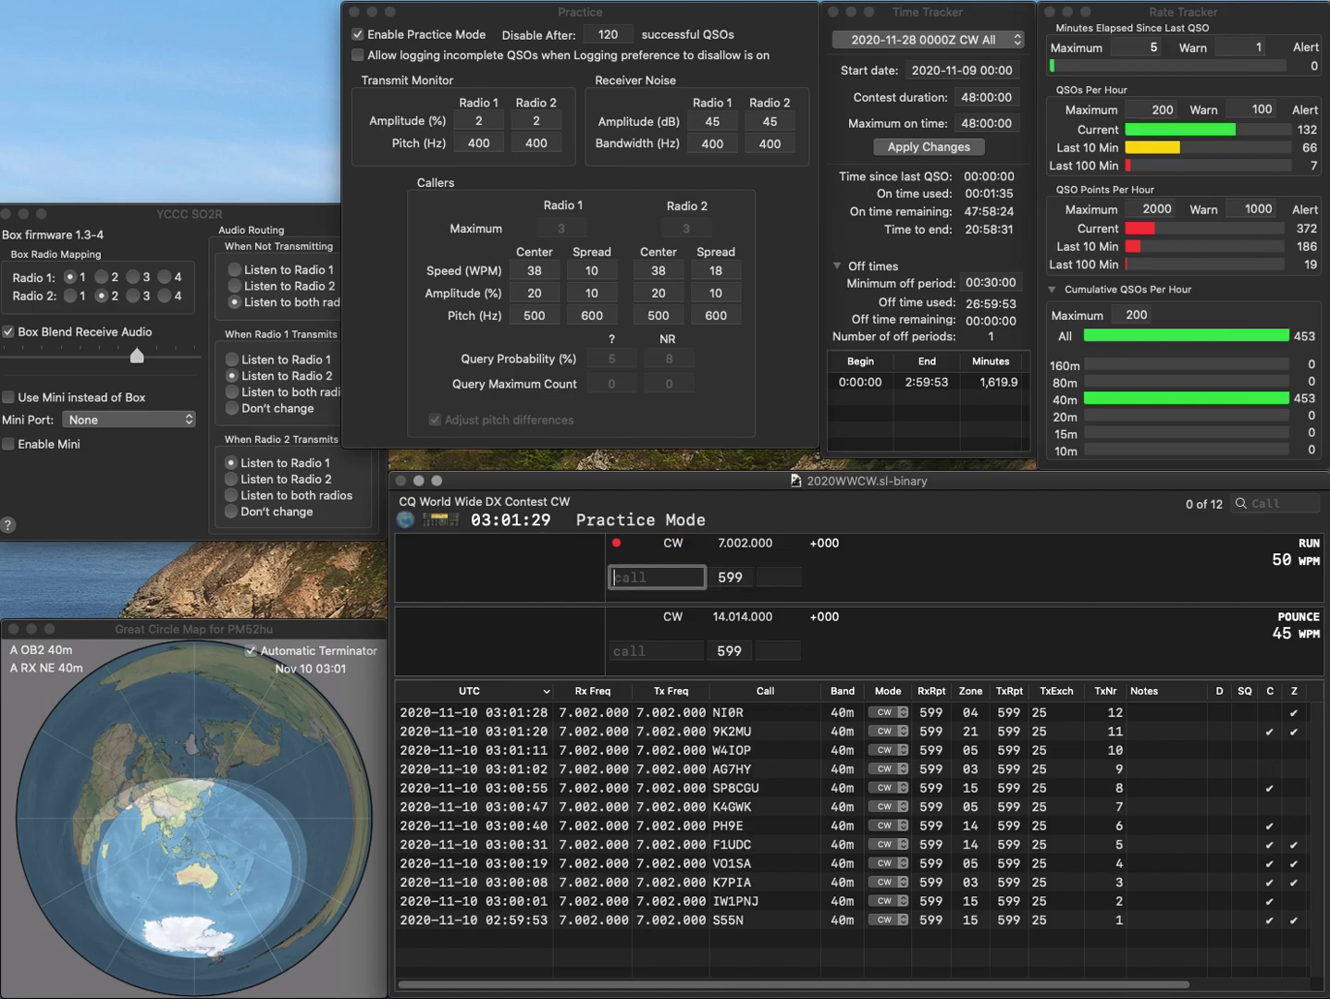
pyautogui.write('DK6M')
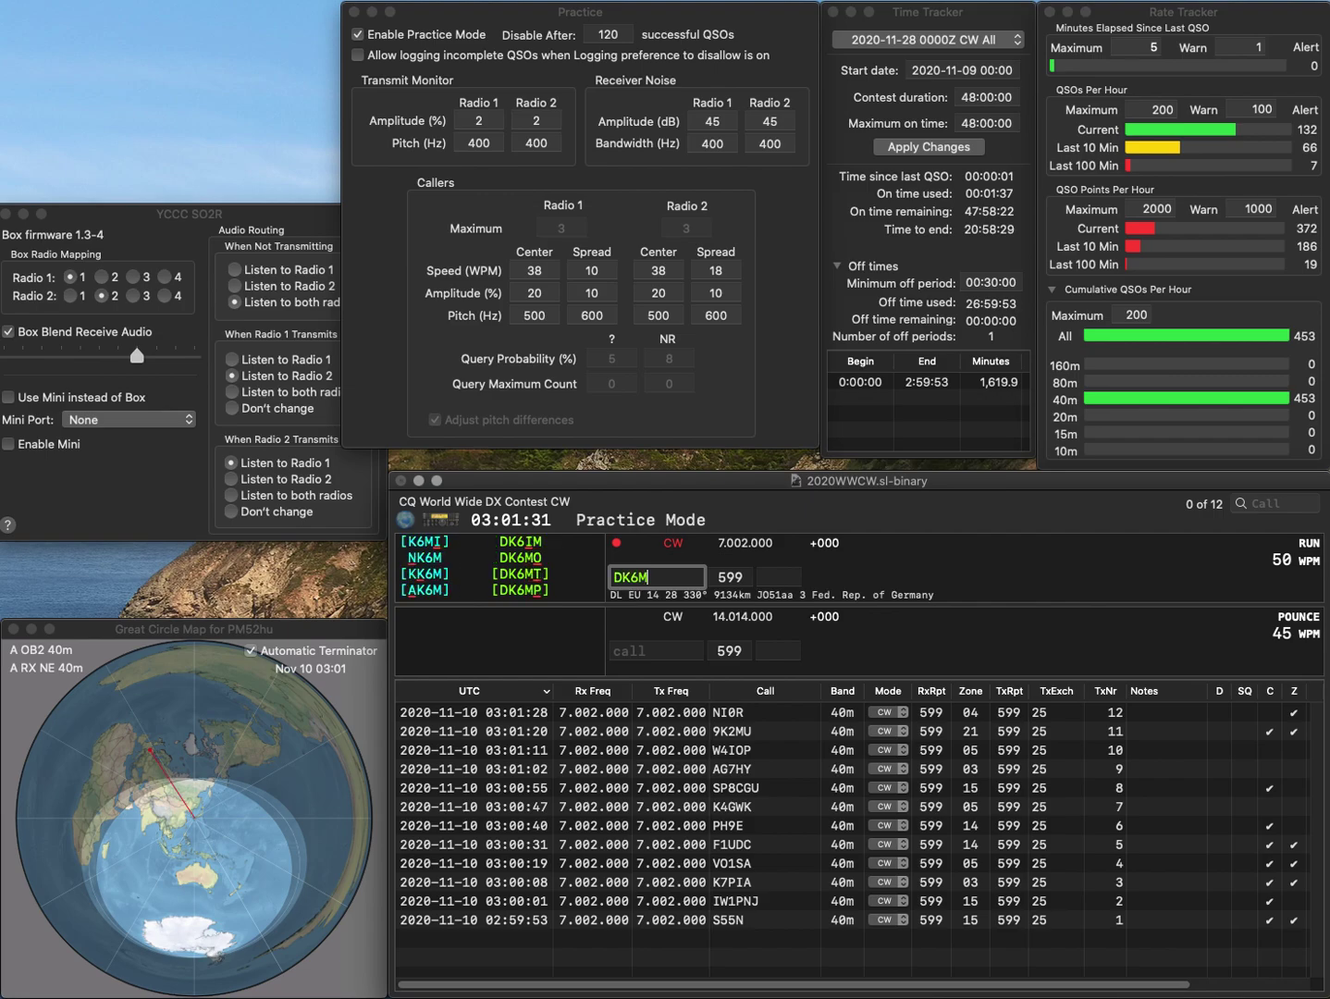
pyautogui.write('T')
pyautogui.press('space')
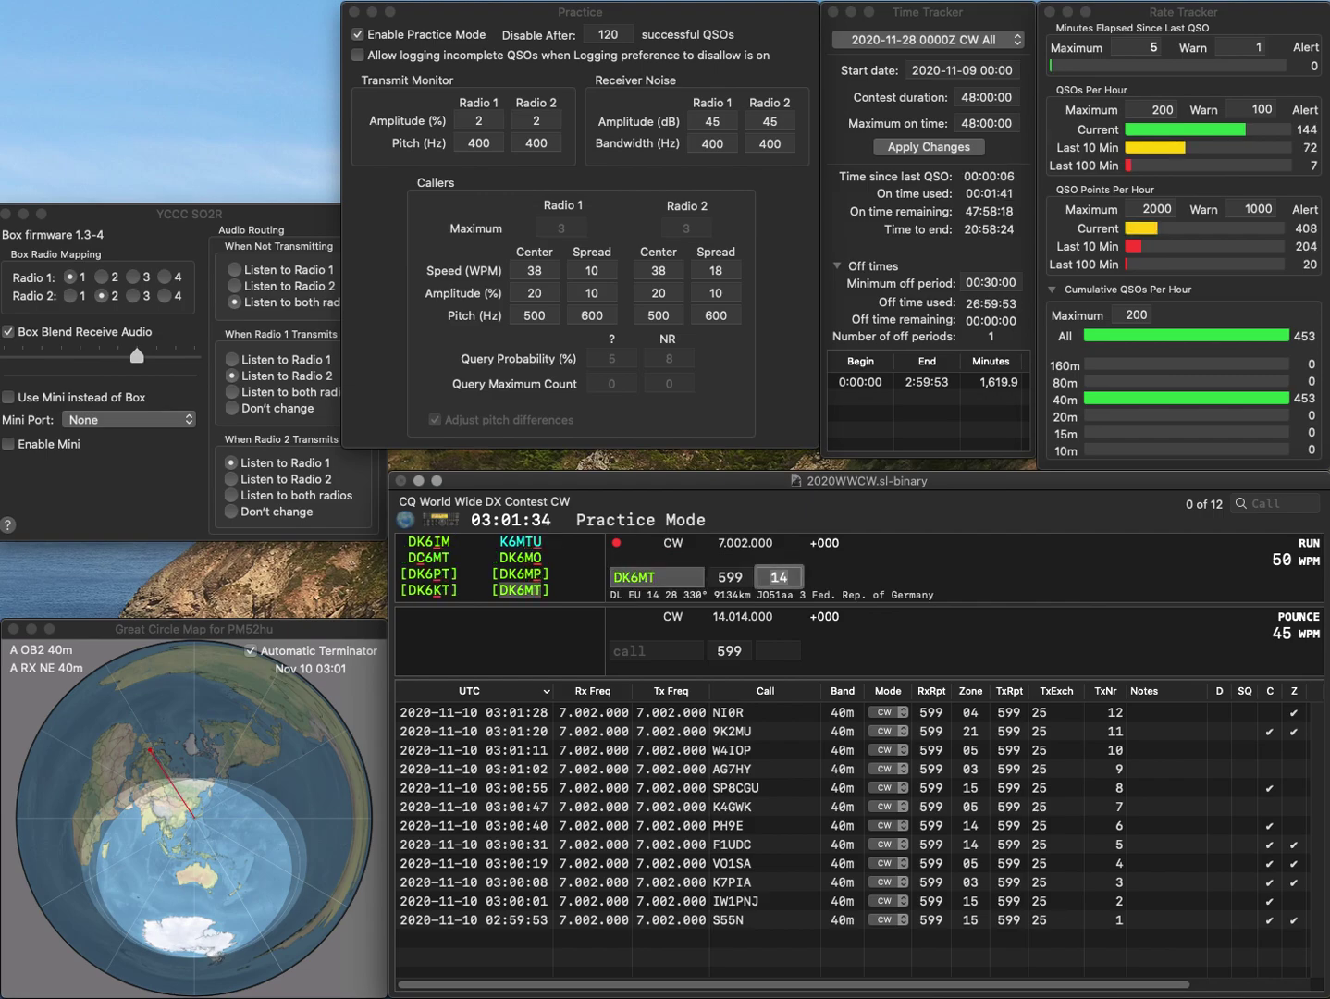
pyautogui.press('Return')
pyautogui.write('NN6B')
pyautogui.press('space')
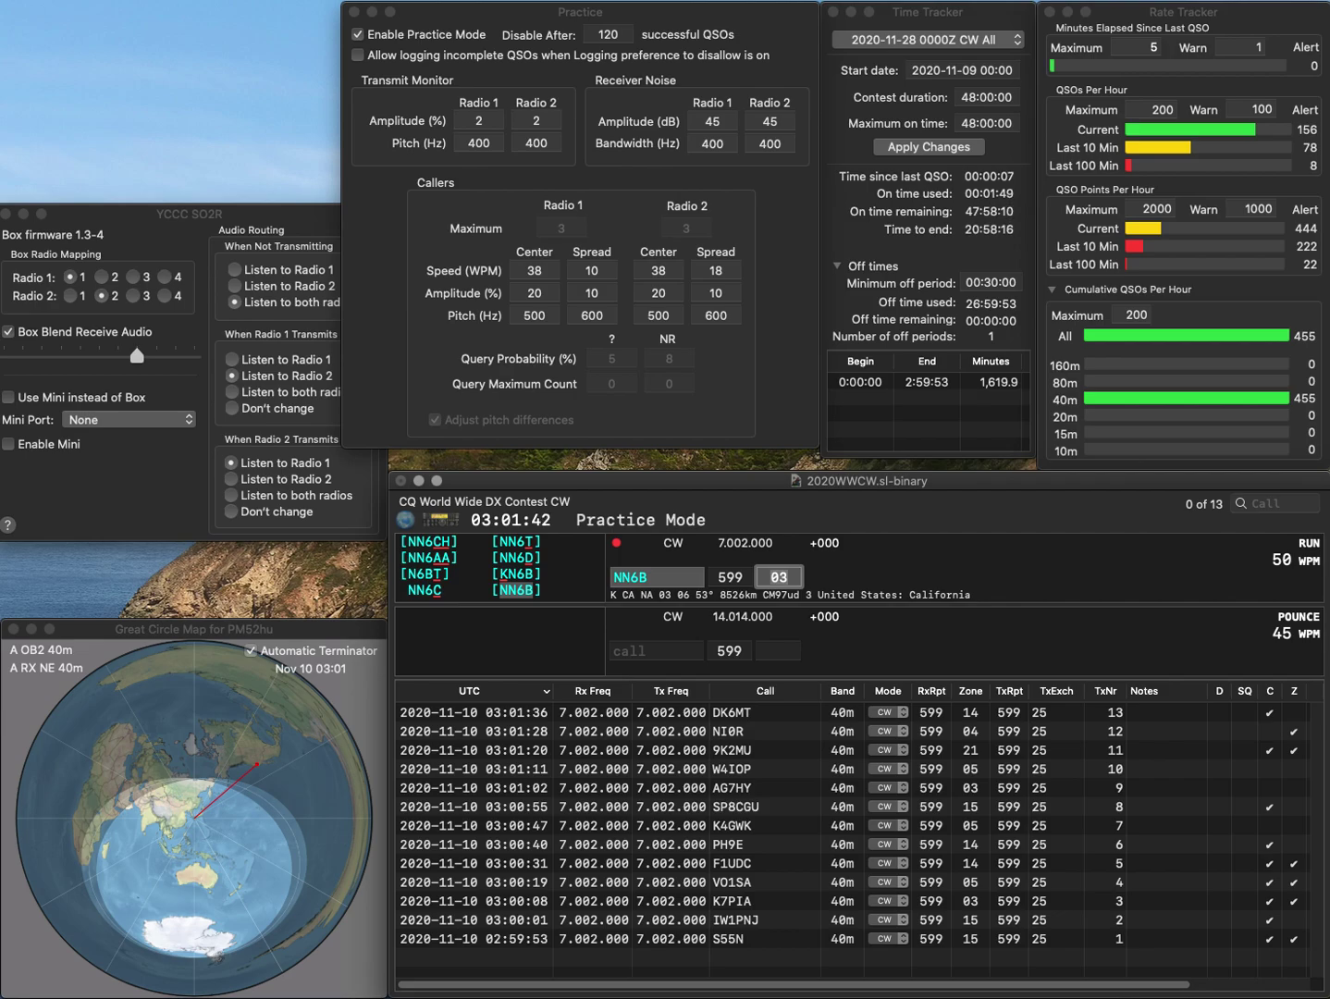
pyautogui.press('Return')
# Step: Work and log UR4MH and RT4F as consecutive Radio 1 run contacts, accepting zone 16 for both
pyautogui.write('UR4MH')
pyautogui.press('Return')
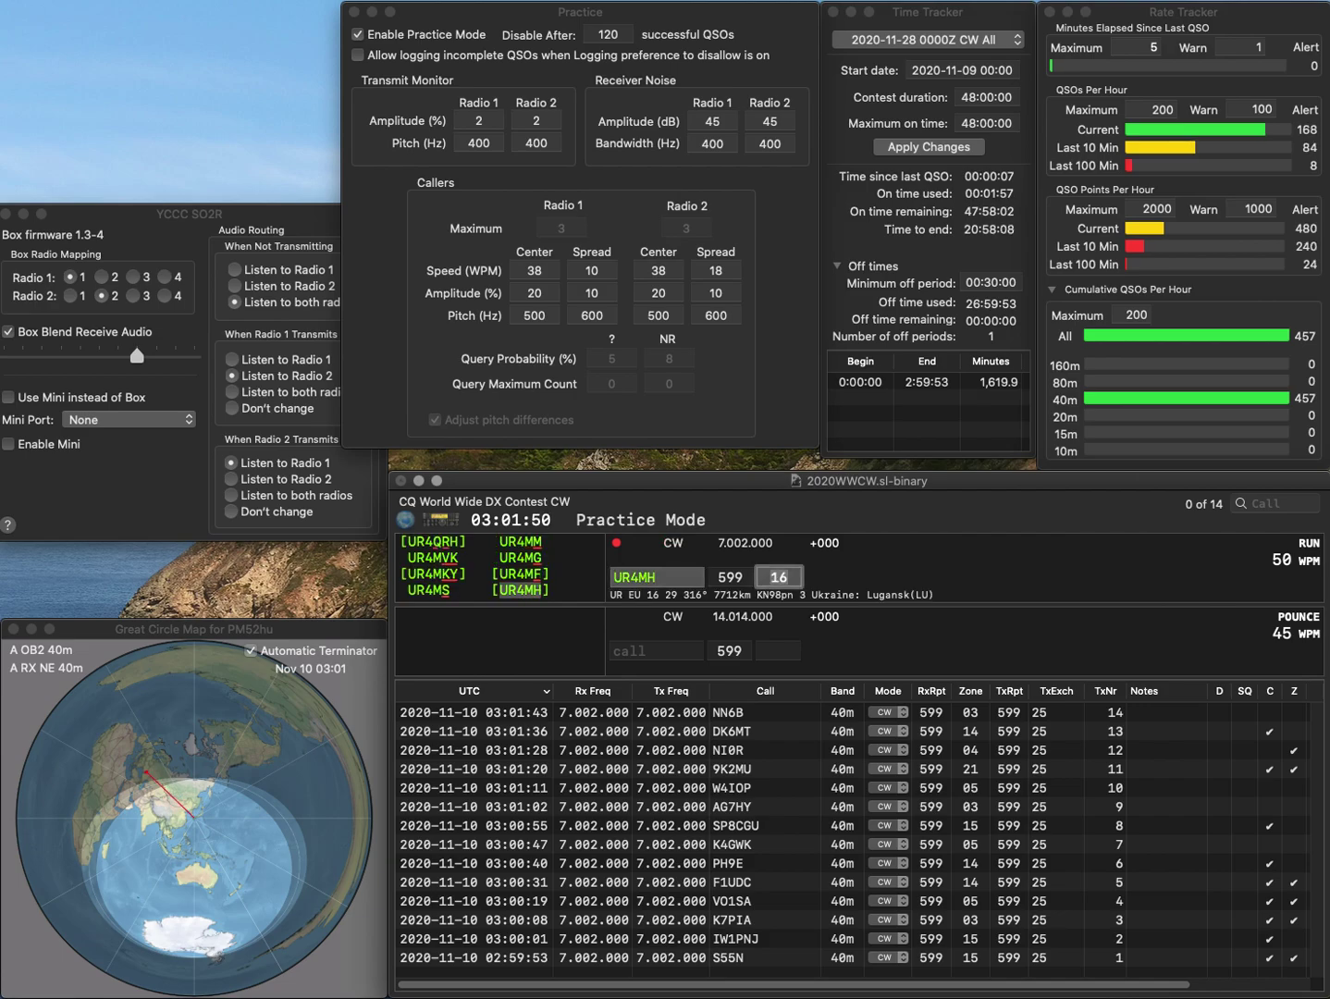
pyautogui.press('Return')
pyautogui.write('RT4F')
pyautogui.press('Return')
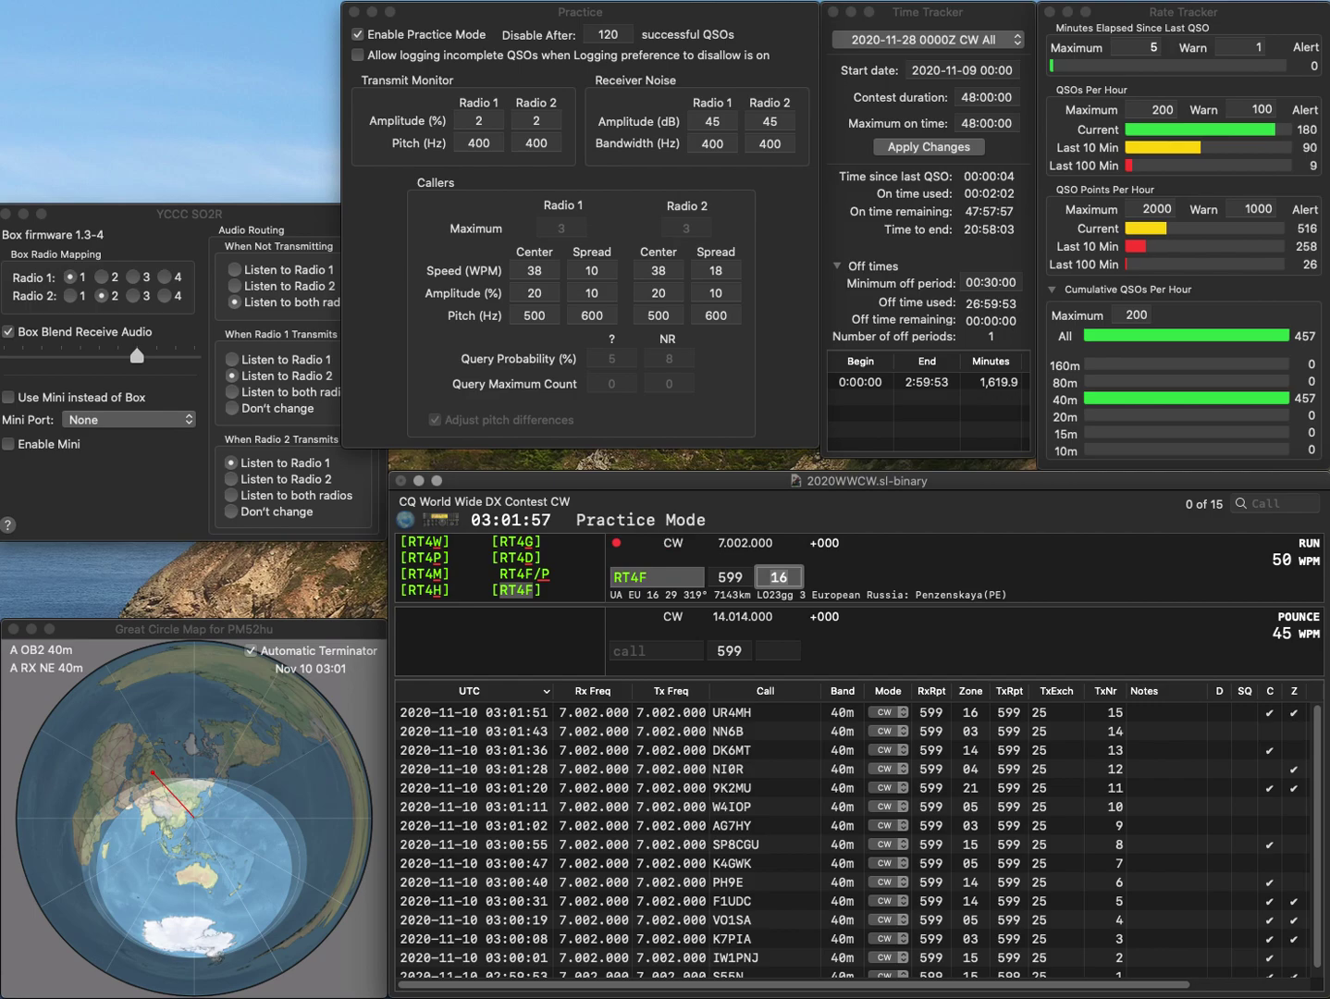
pyautogui.press('Return')
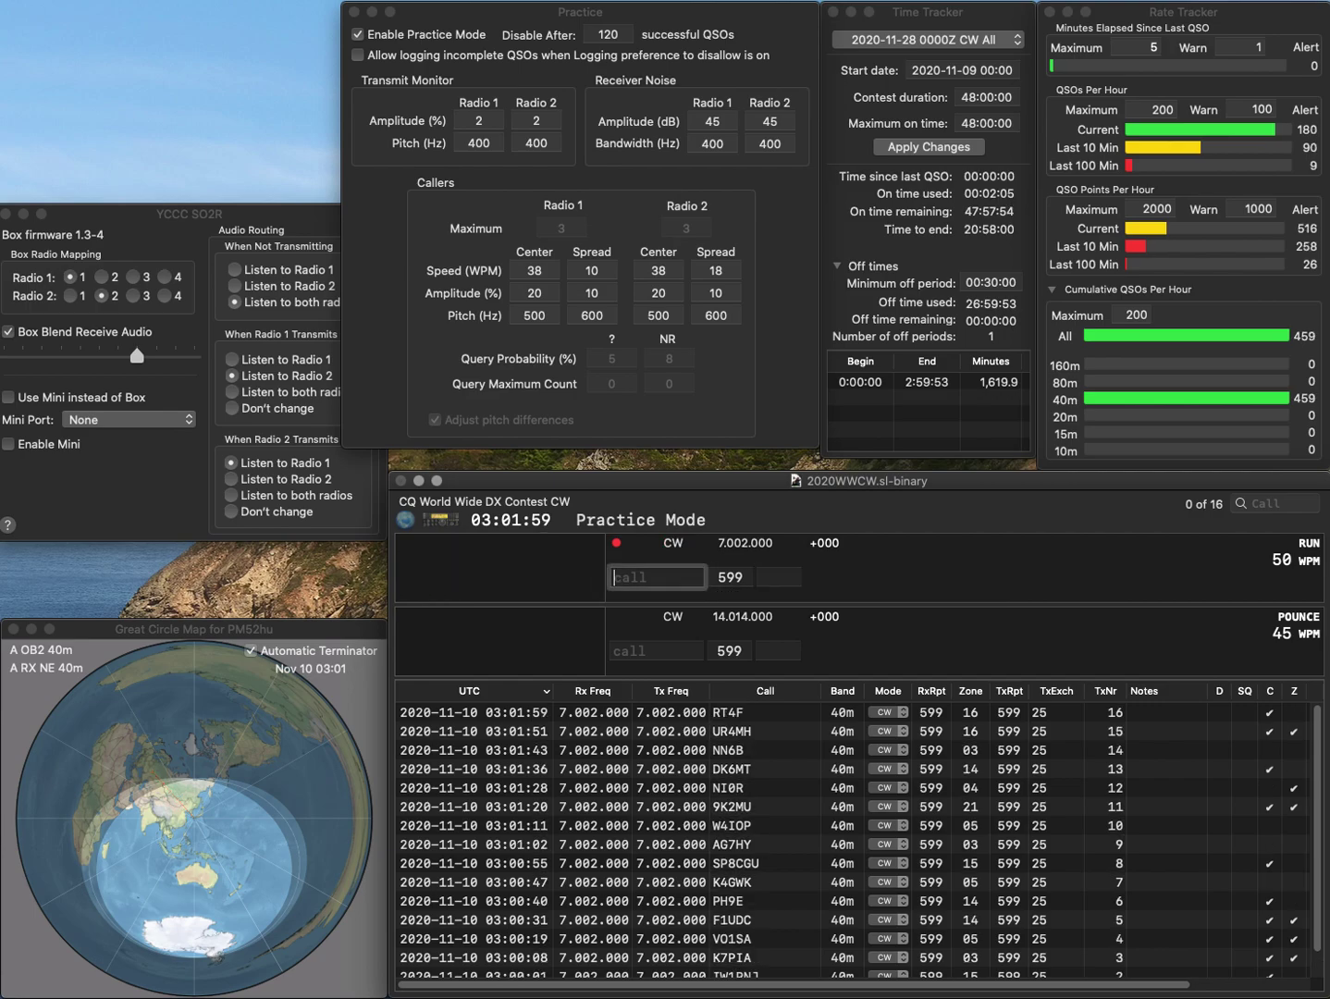
# Step: Work and log a Radio 1 run contact with KR0N on 40 m, accepting zone 04
pyautogui.write('KR')
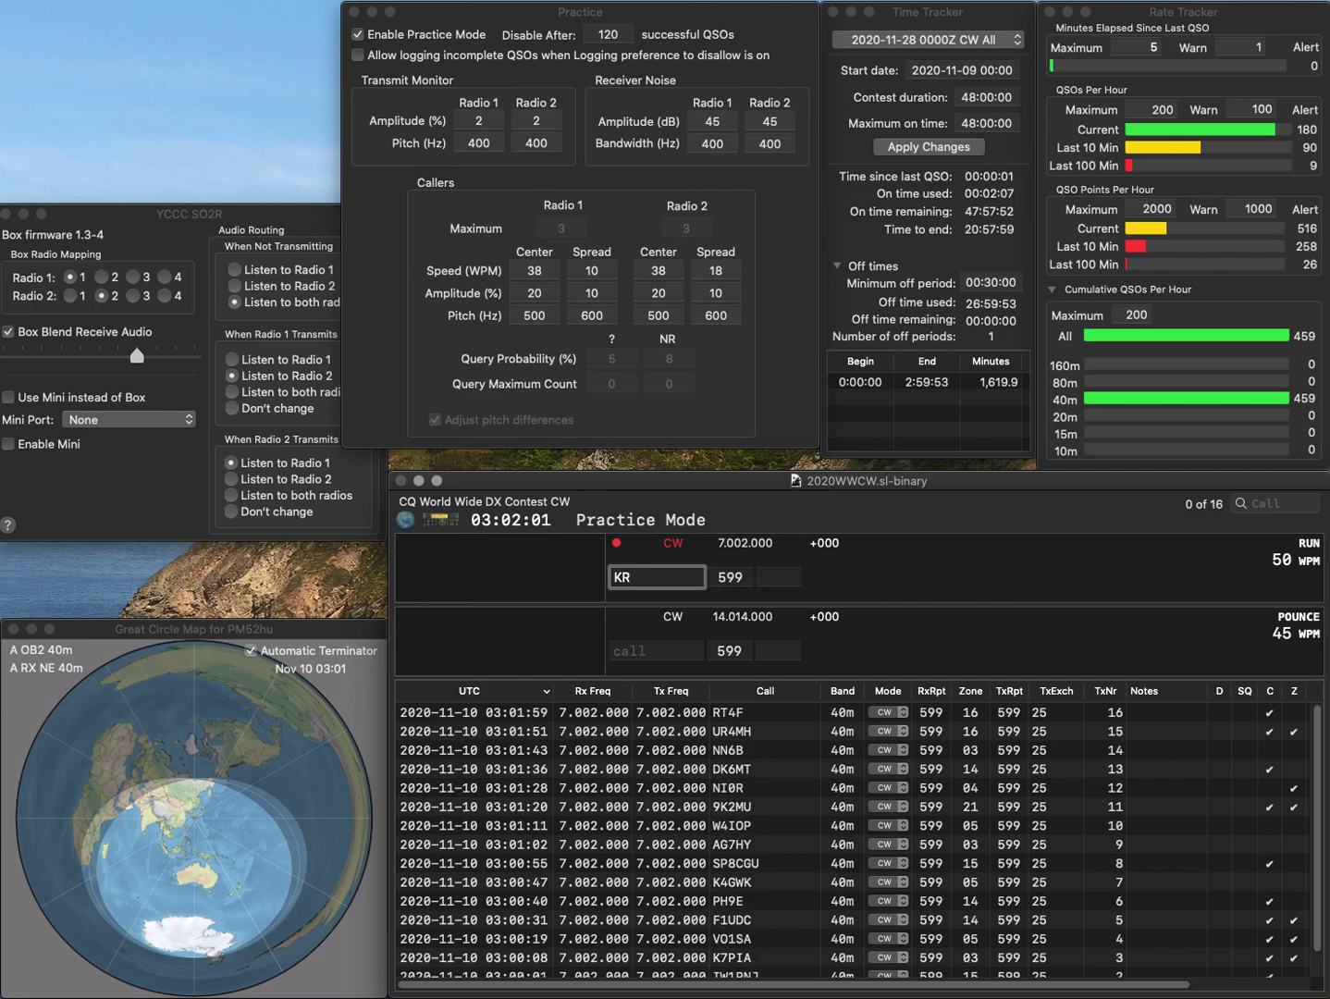
pyautogui.write('0N')
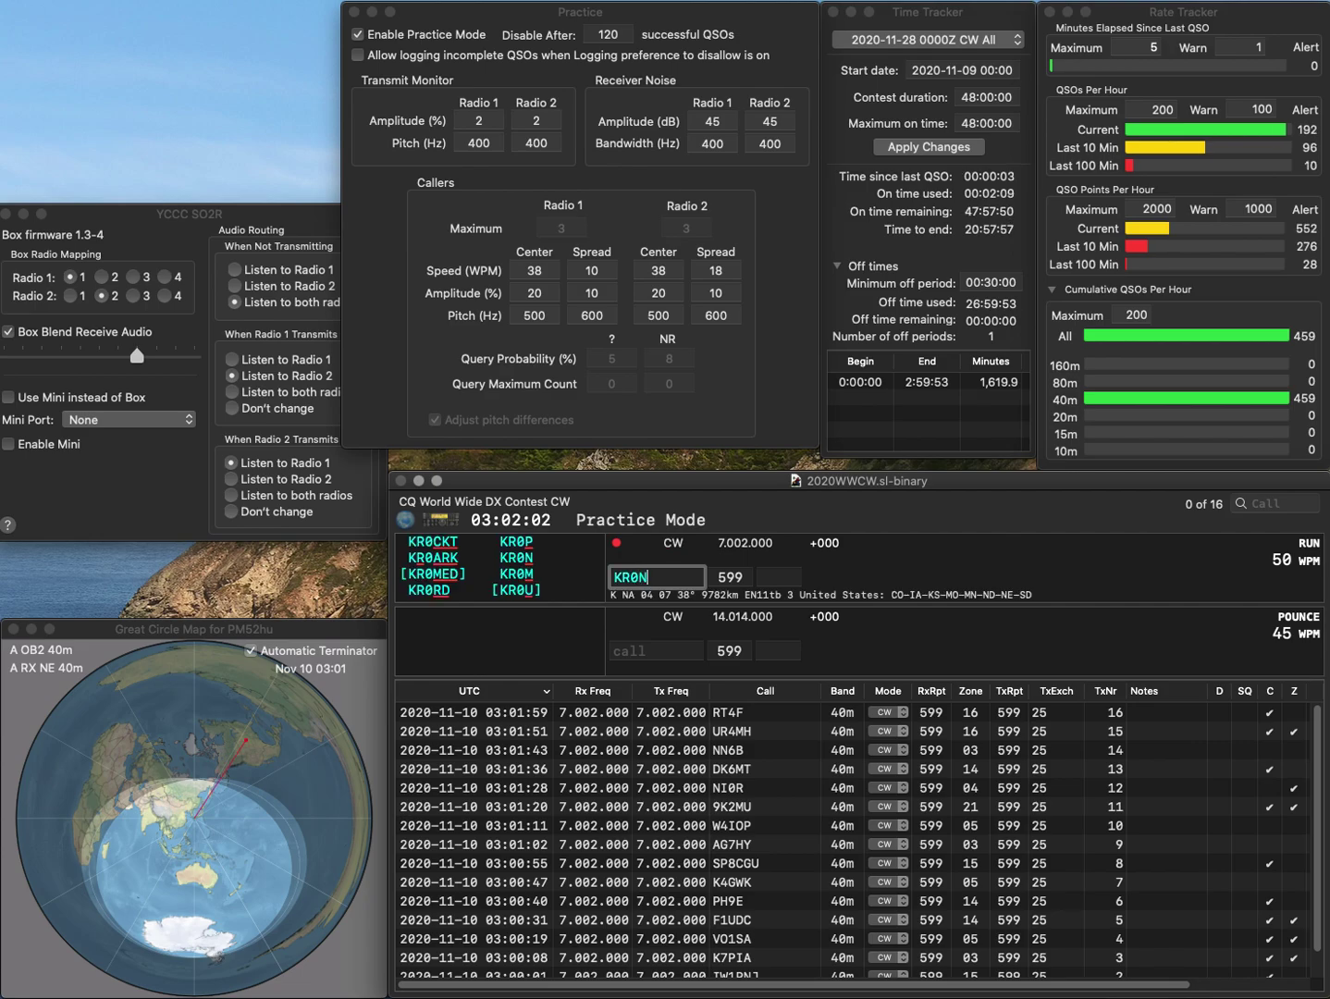
pyautogui.press('Return')
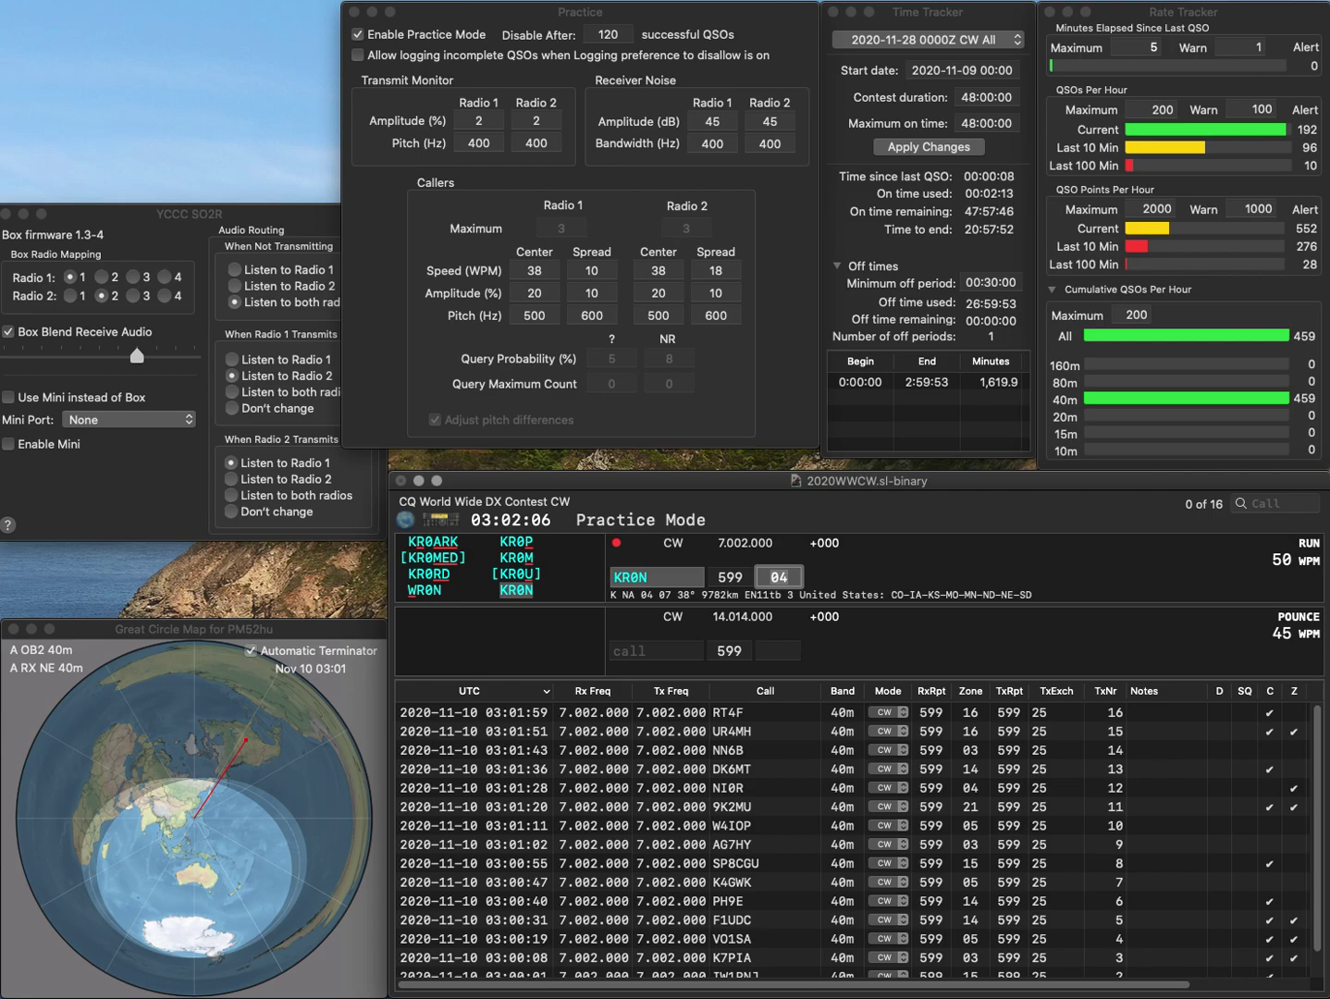
pyautogui.press('Return')
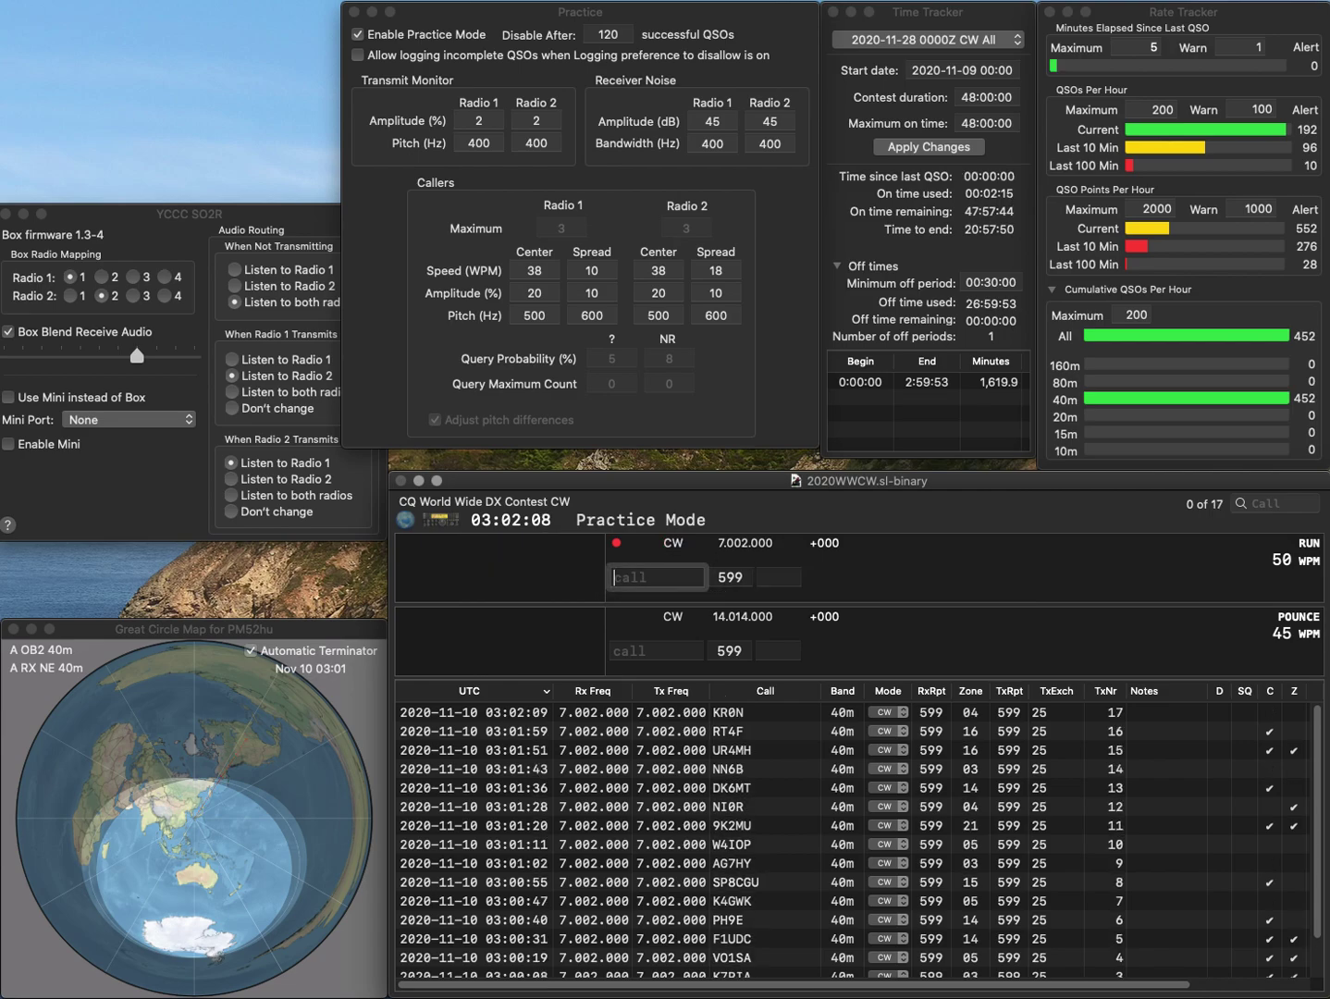
pyautogui.write('K3EJ')
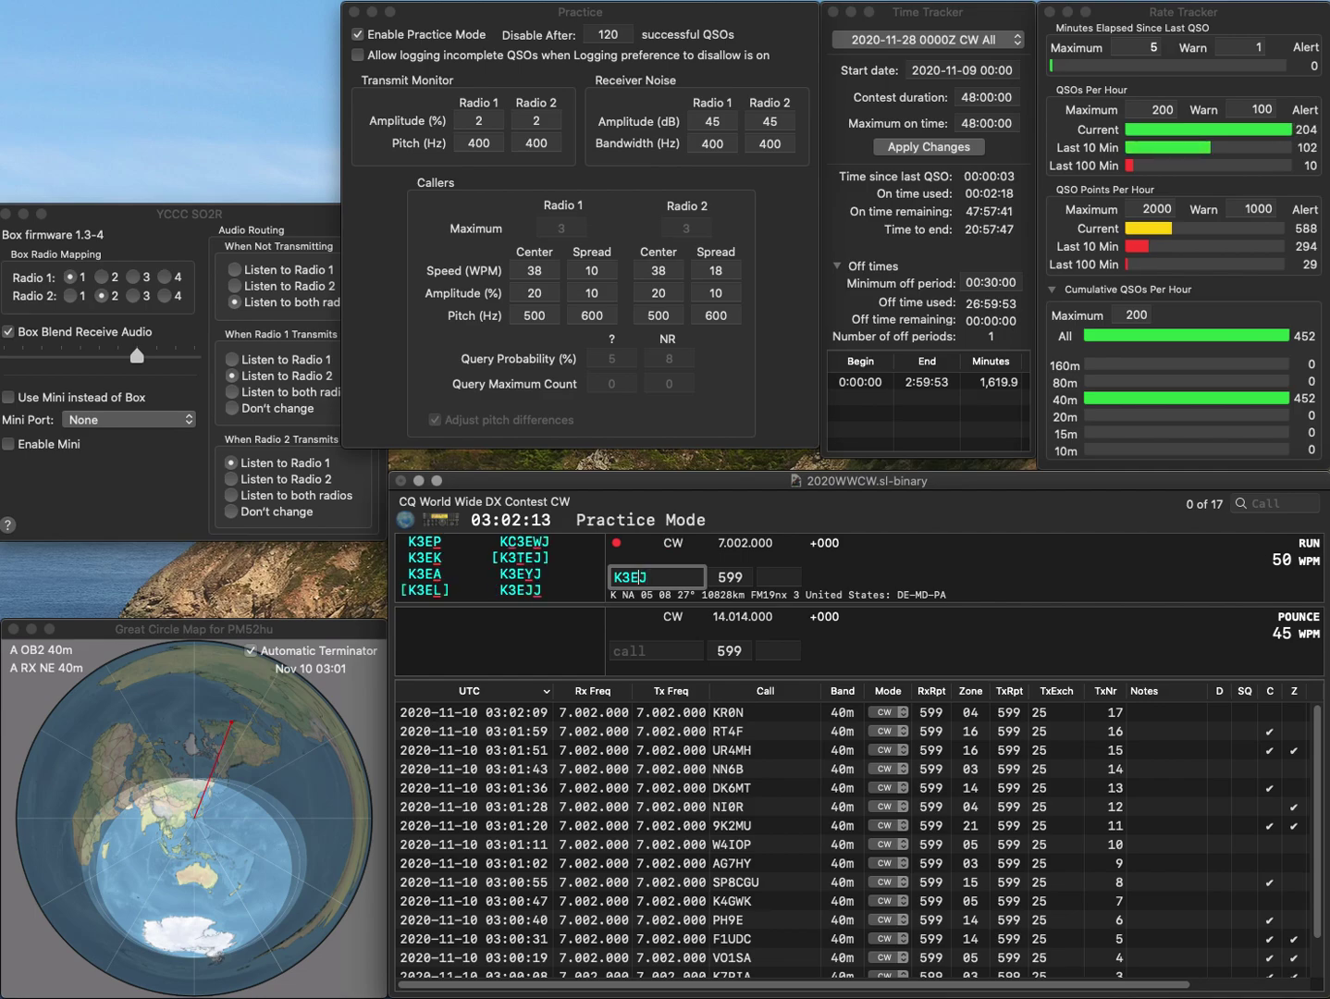
pyautogui.press('BackSpace')
pyautogui.press('BackSpace')
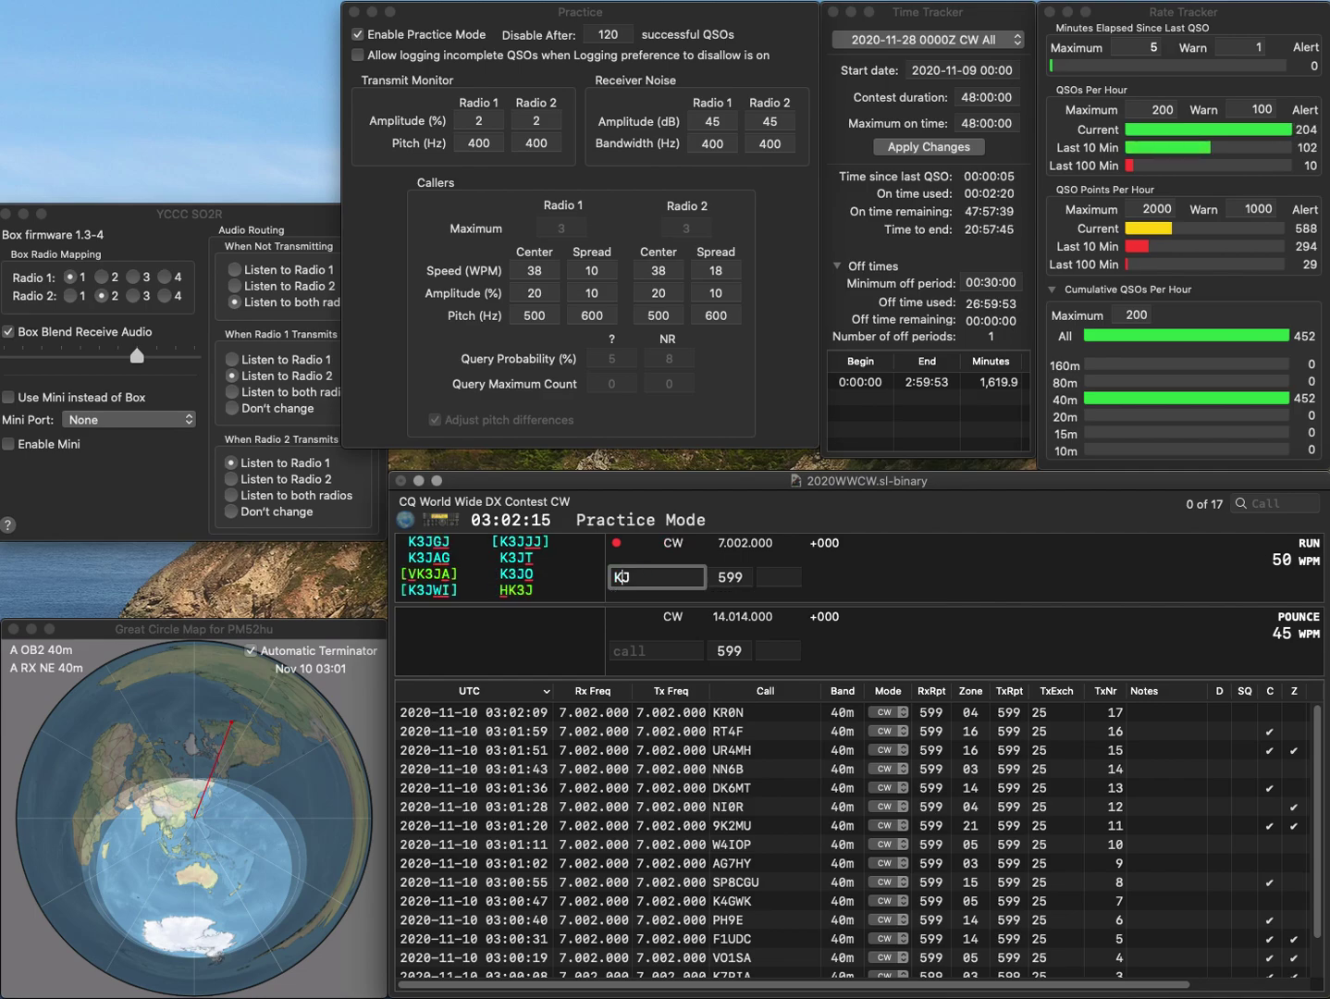
pyautogui.write('J')
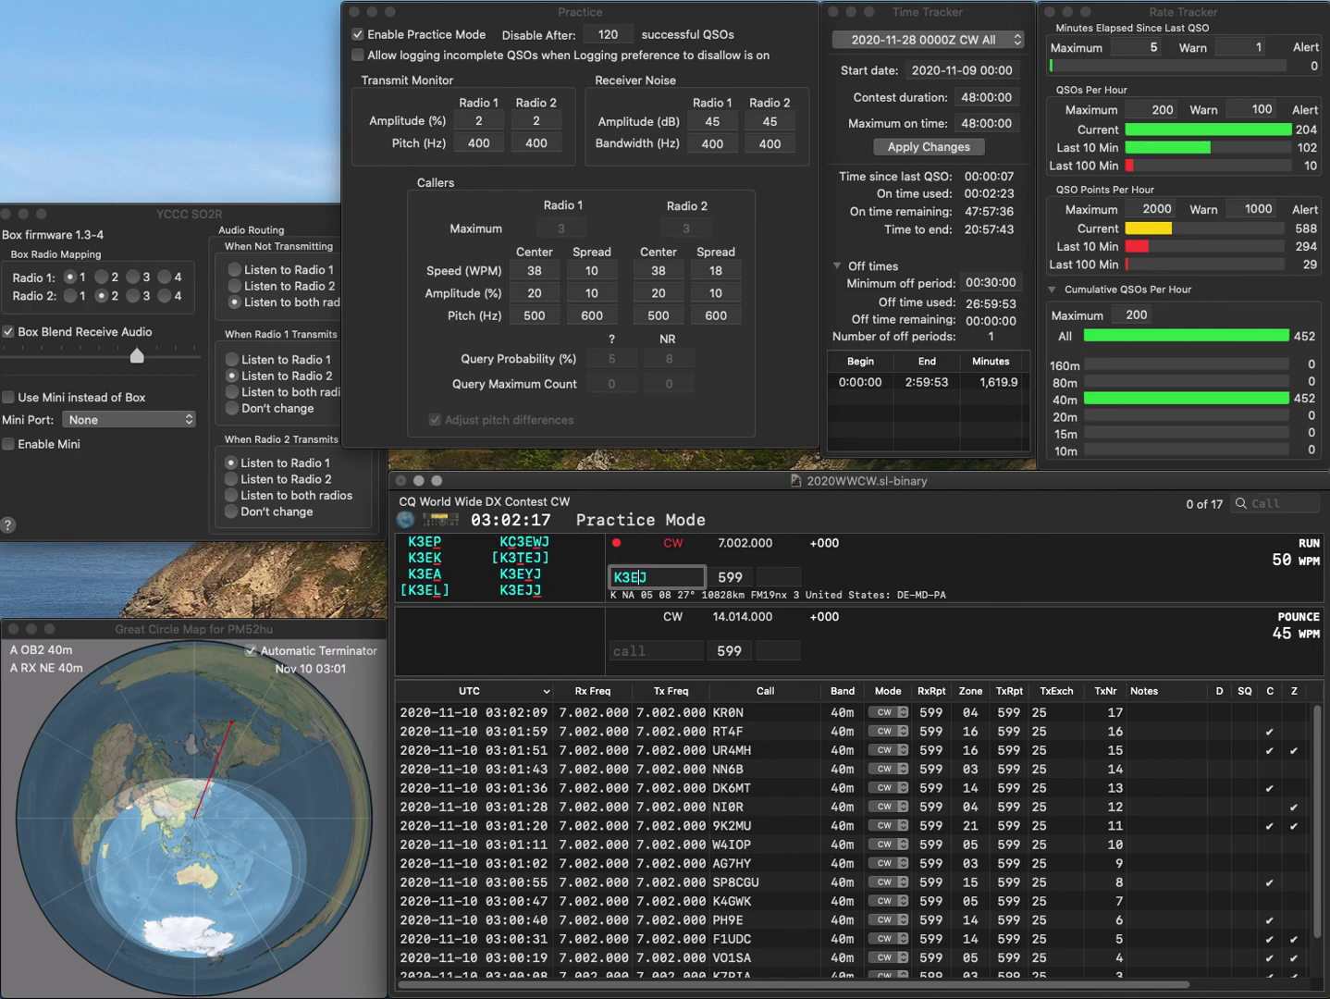
pyautogui.write('S')
pyautogui.press('BackSpace')
pyautogui.write('H')
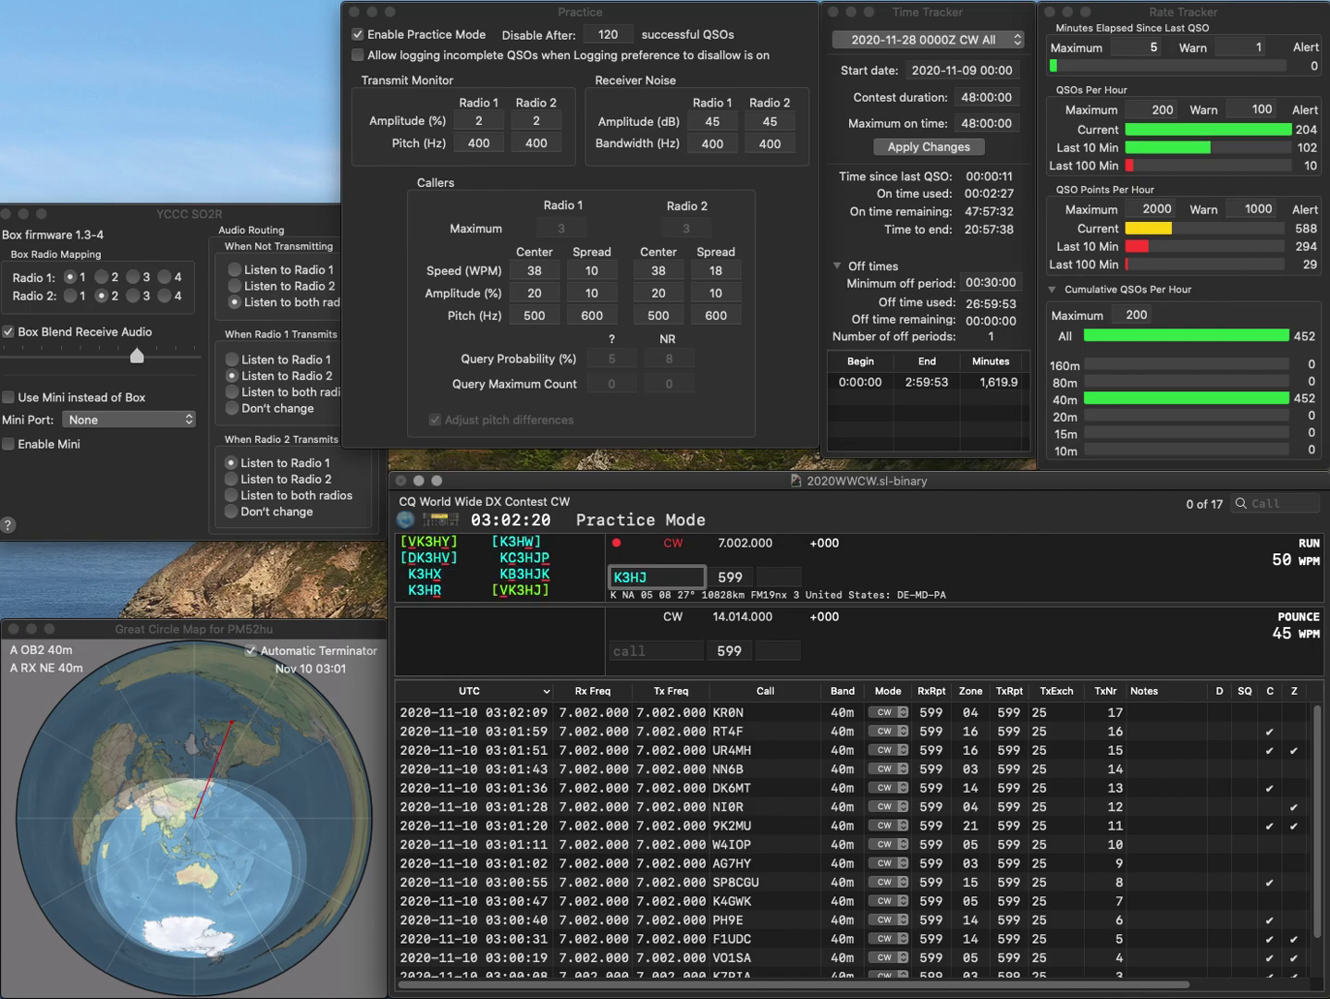
pyautogui.press('BackSpace')
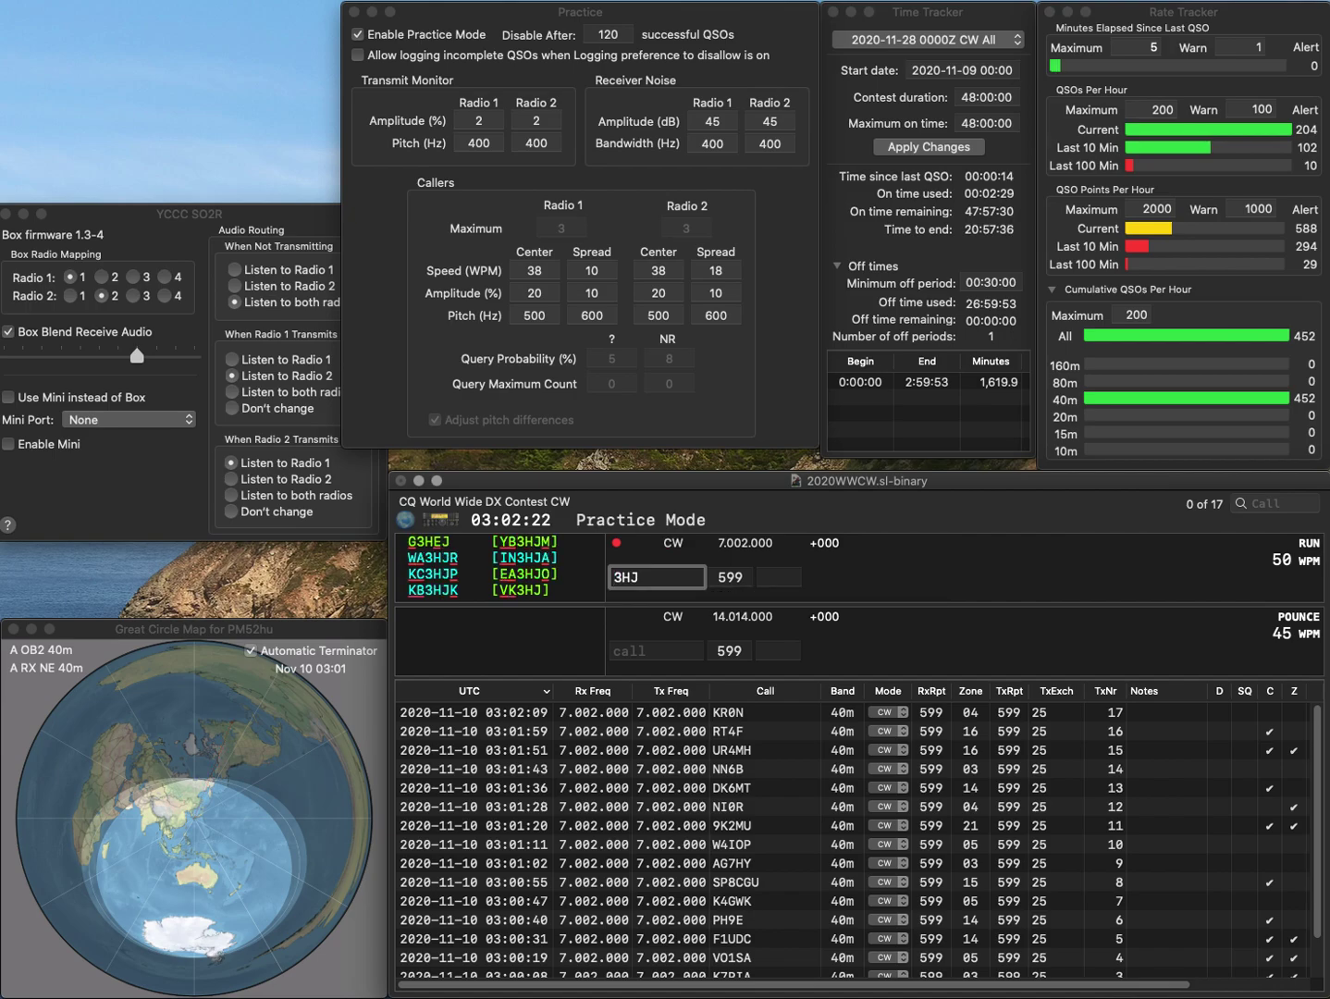
pyautogui.write('K')
pyautogui.press('BackSpace')
pyautogui.write('E')
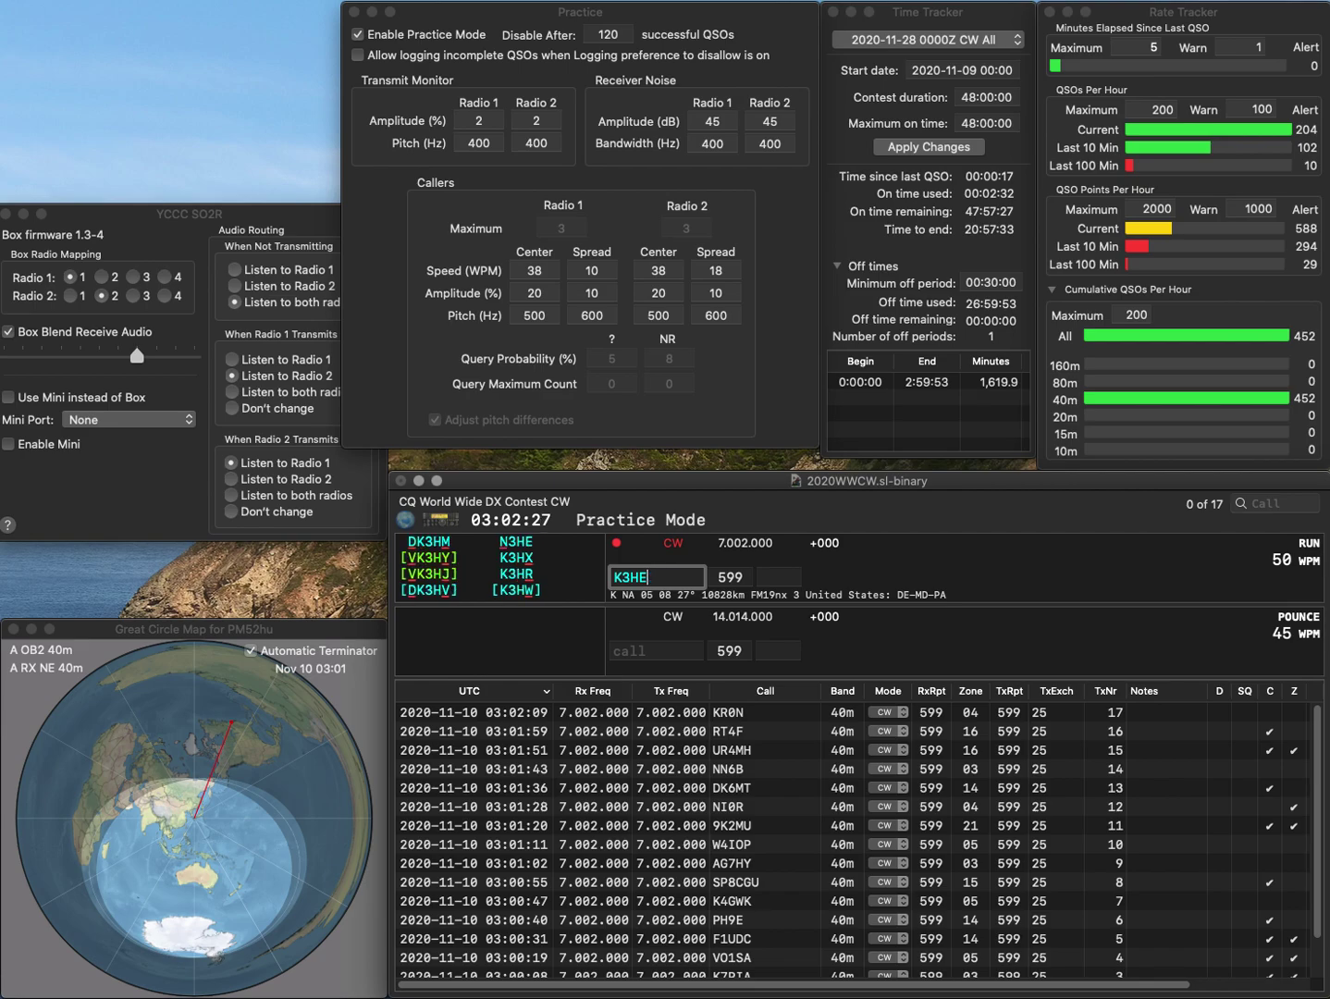
pyautogui.press('BackSpace')
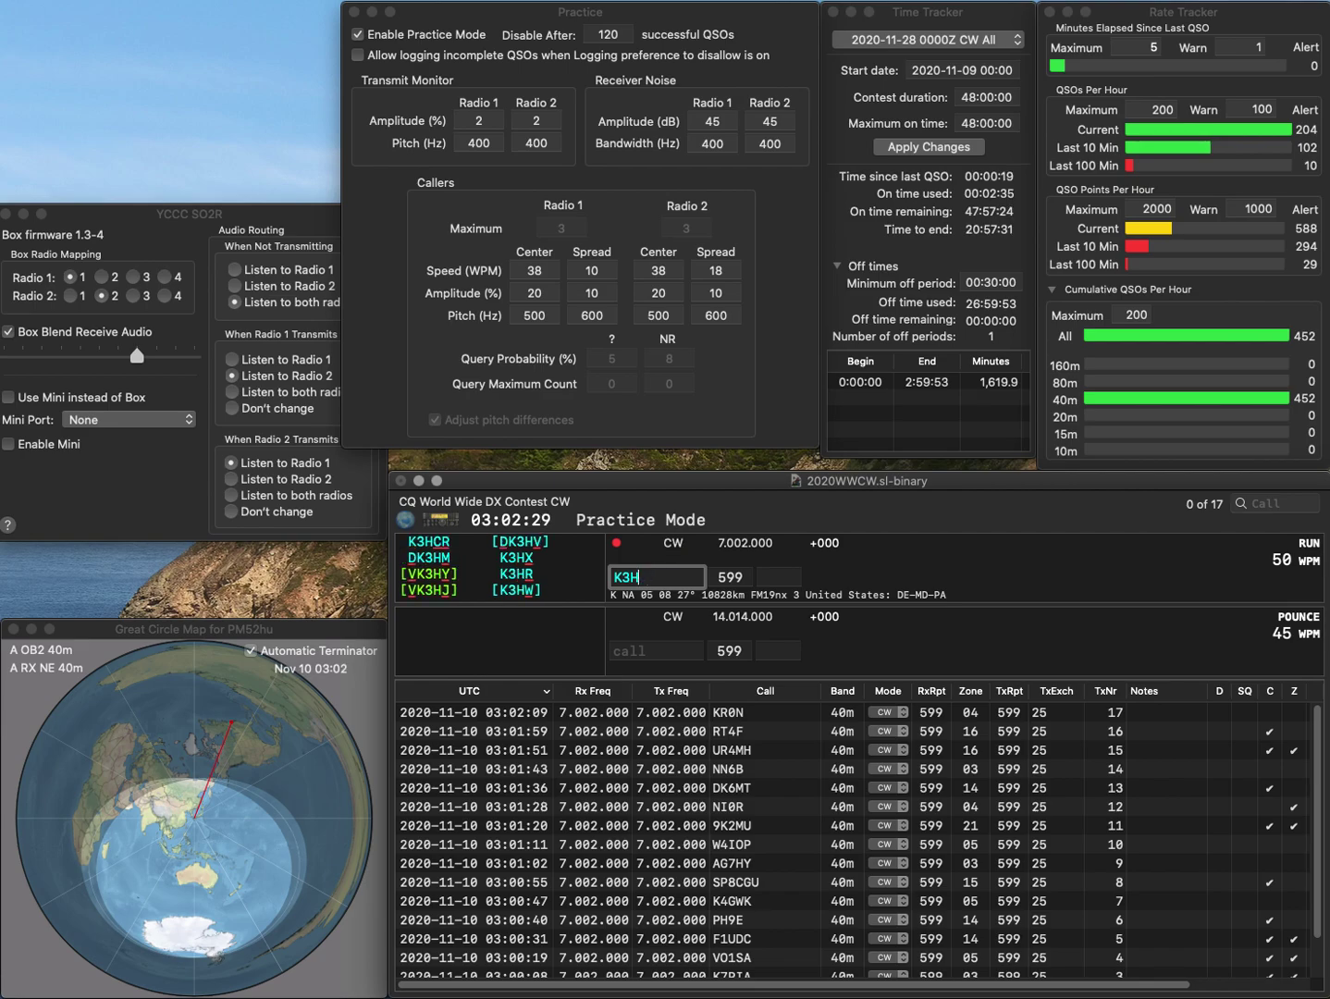
pyautogui.press('BackSpace')
pyautogui.write('SE')
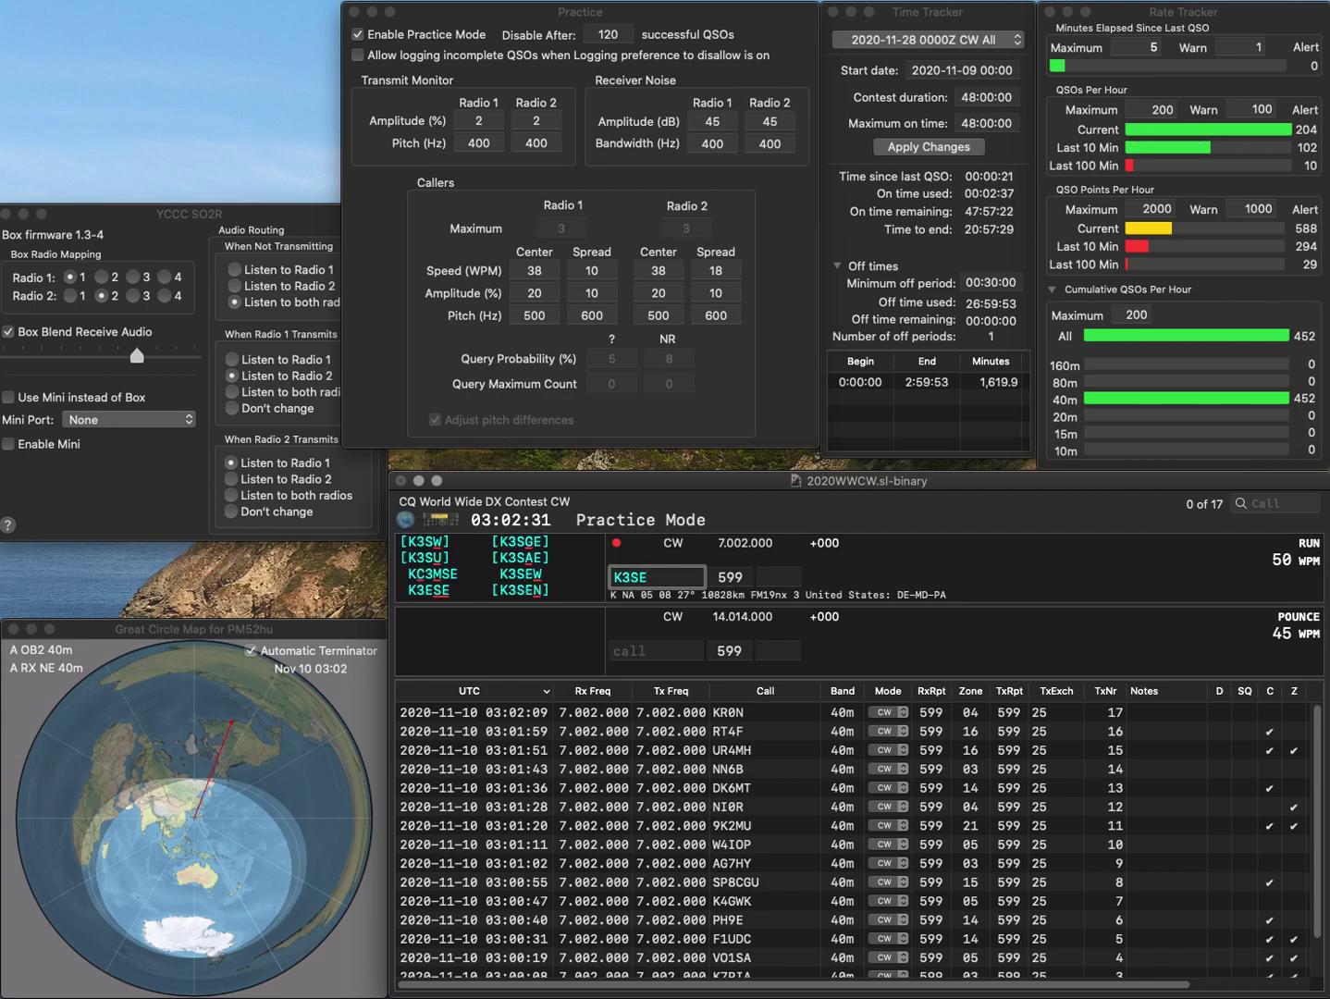
pyautogui.write('W')
pyautogui.press('Return')
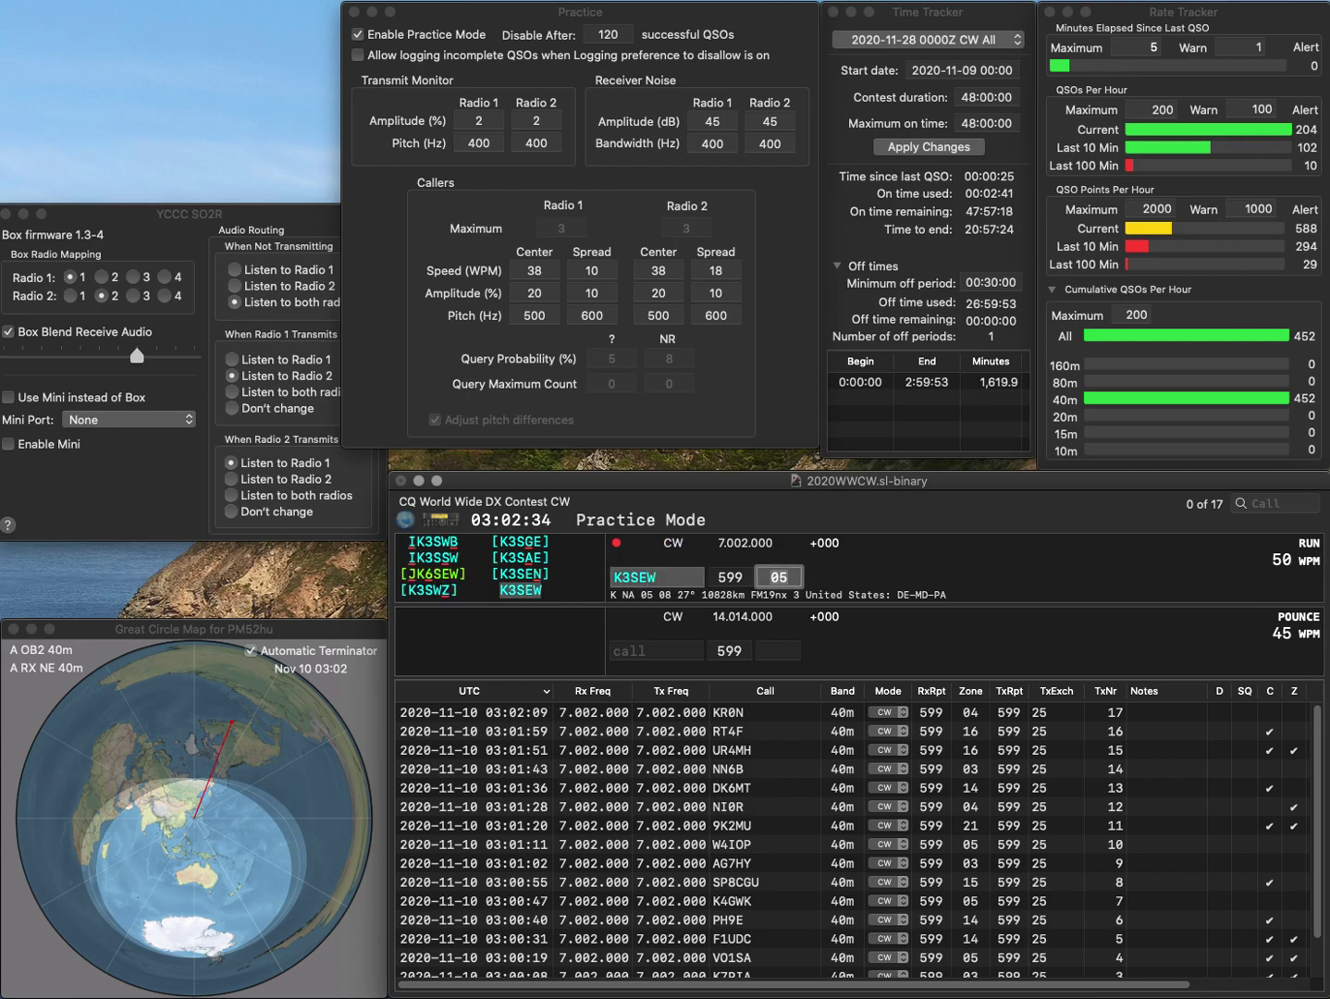
pyautogui.press('Return')
# Step: Work the next Radio 1 caller, correcting K9MD to K9MM, and log the contact with zone 04
pyautogui.write('K9M')
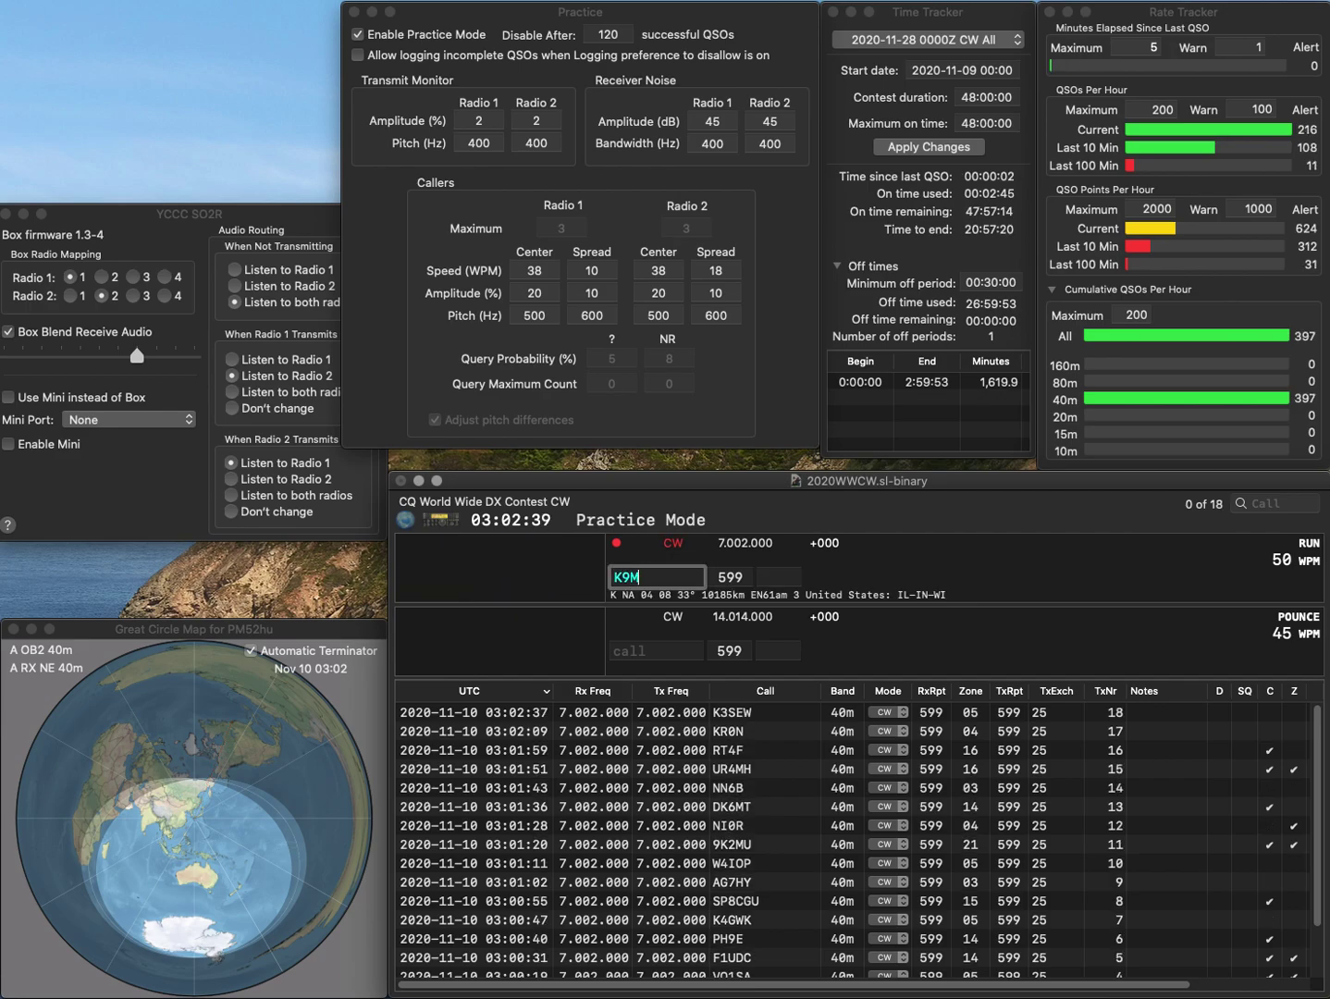
pyautogui.write('N')
pyautogui.press('BackSpace')
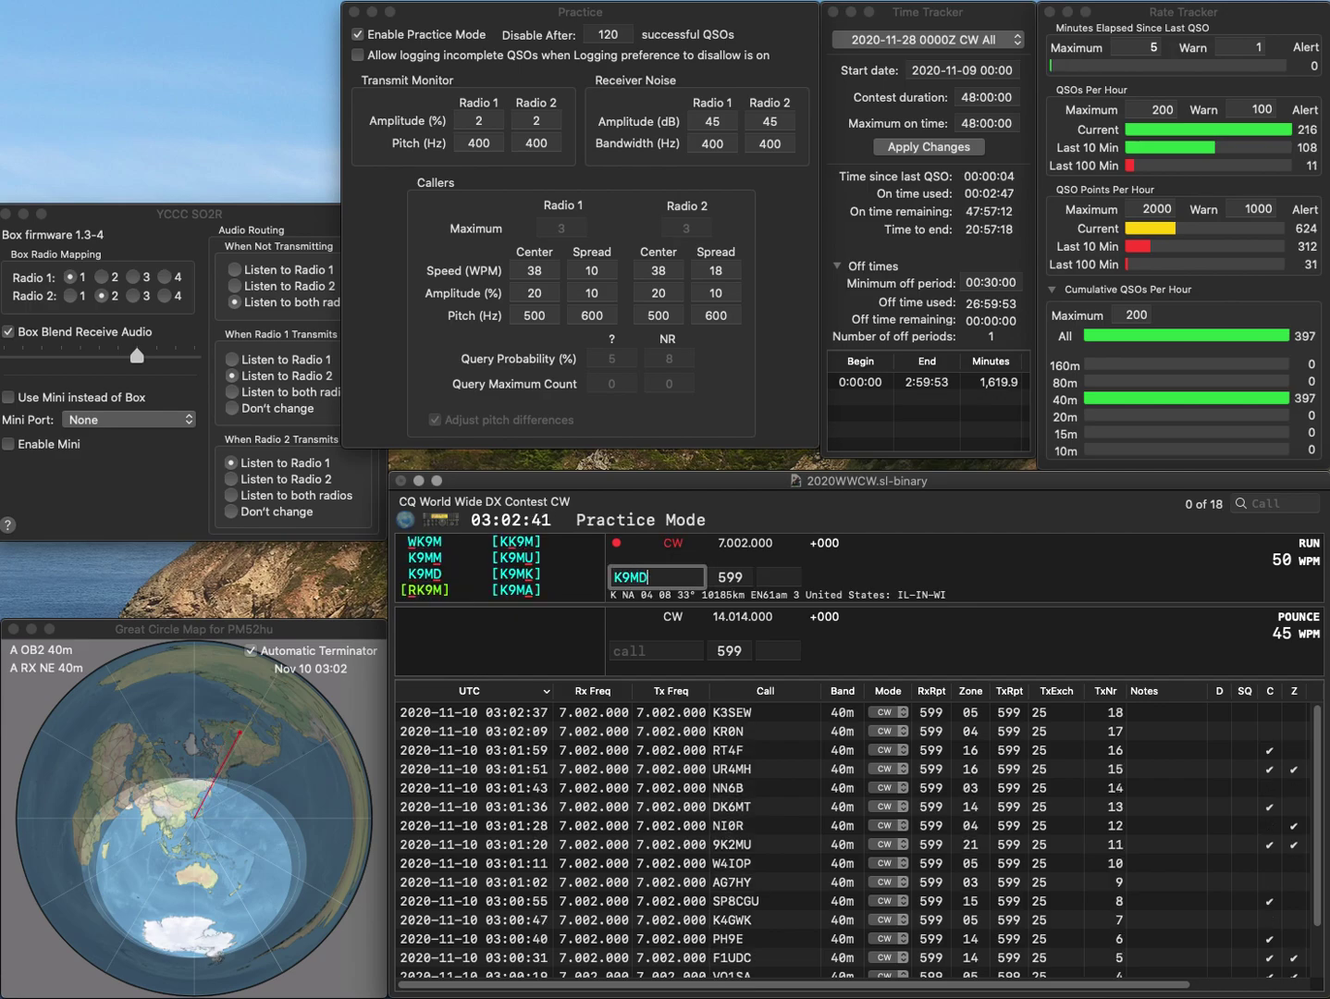
pyautogui.write('D')
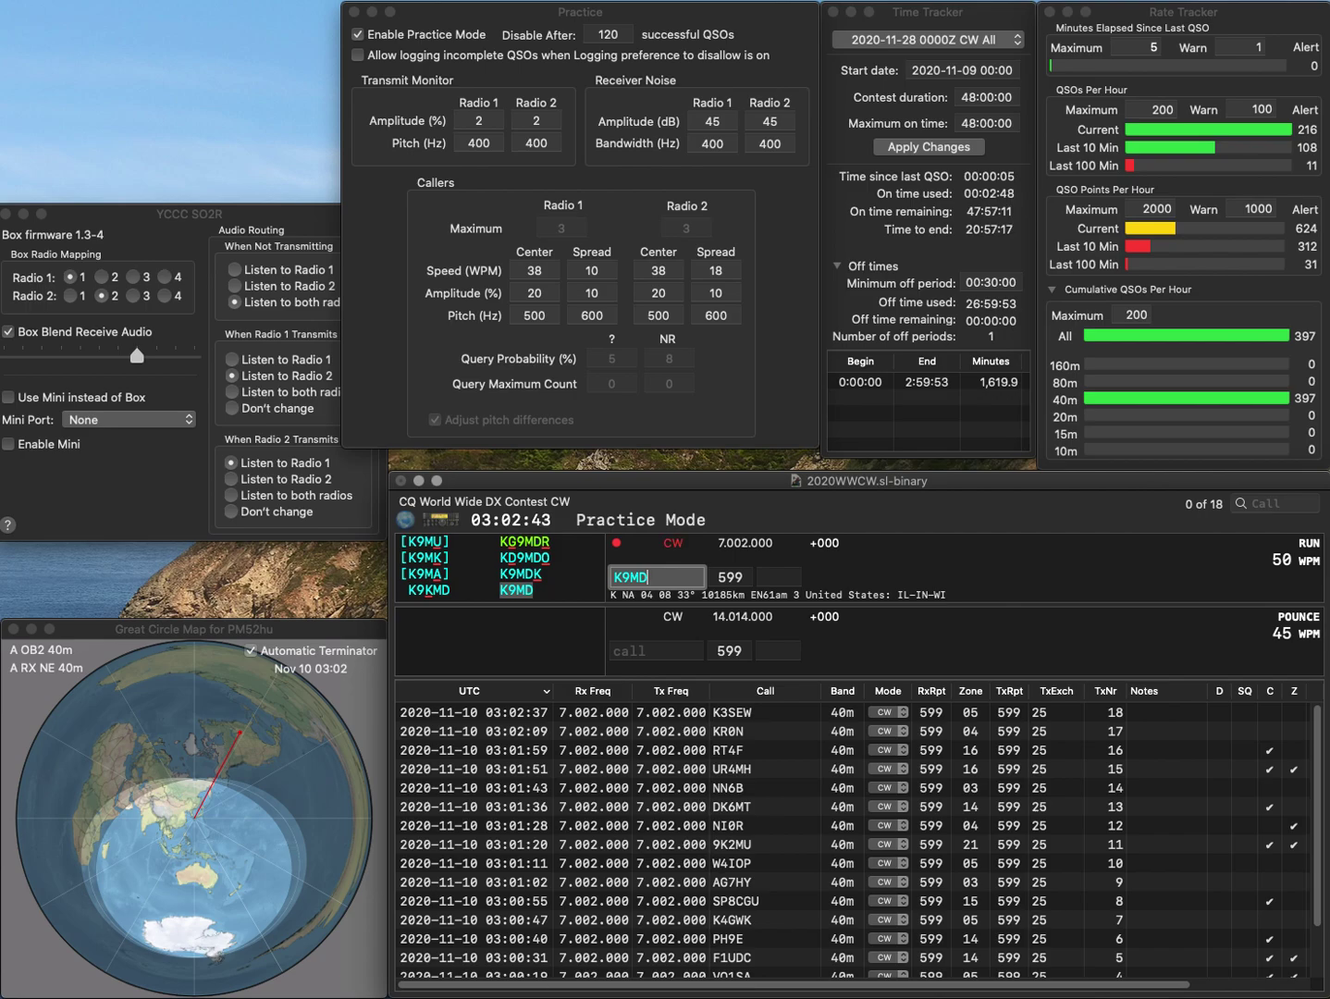
pyautogui.press('BackSpace')
pyautogui.write('M')
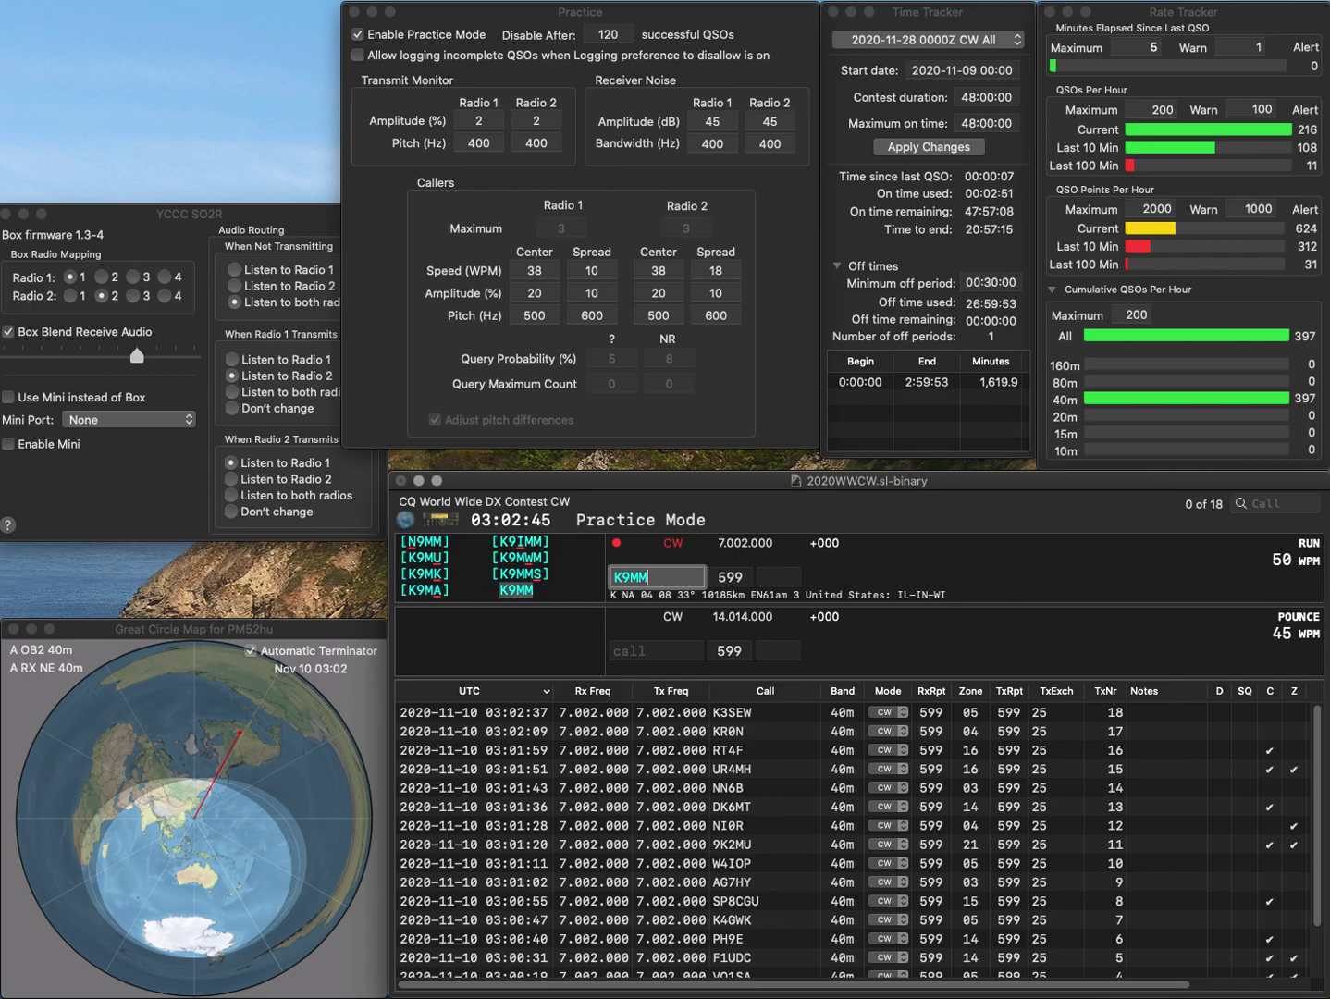
pyautogui.press('space')
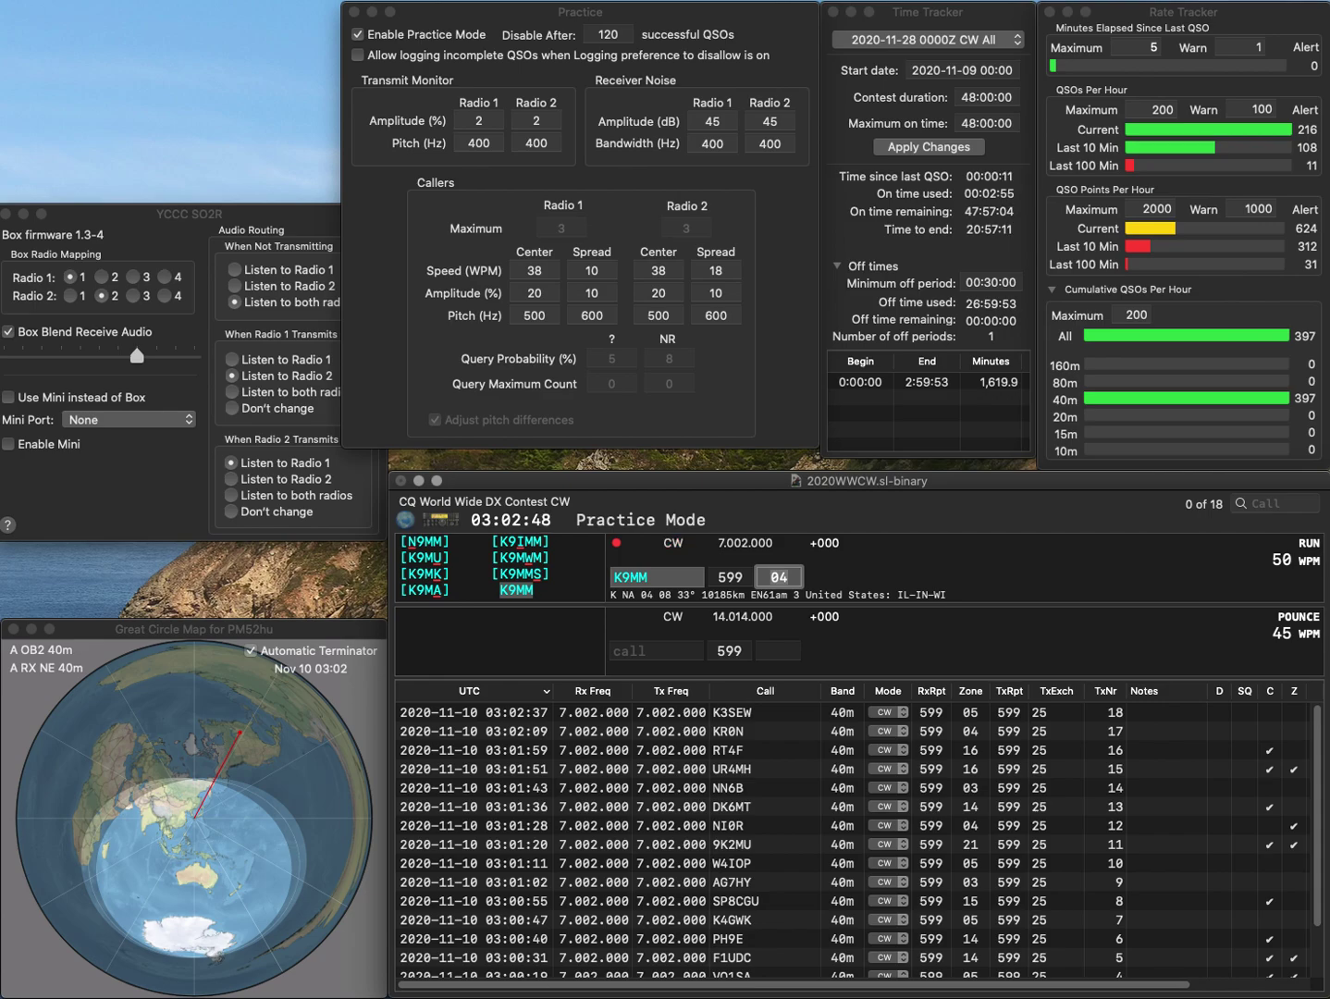
pyautogui.press('Return')
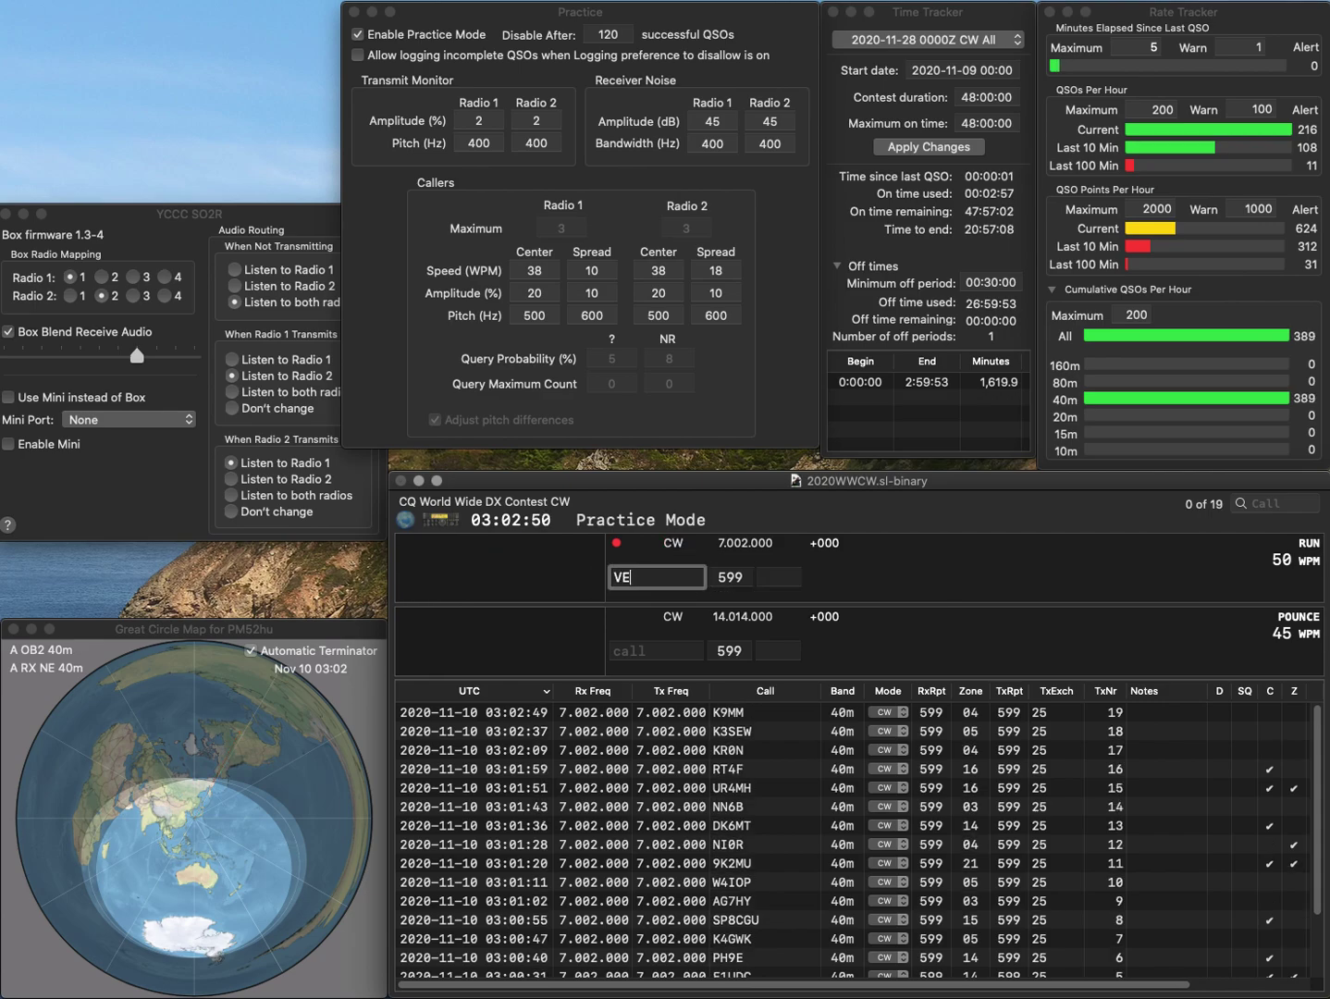
pyautogui.write('VE6KQ')
pyautogui.press('Return')
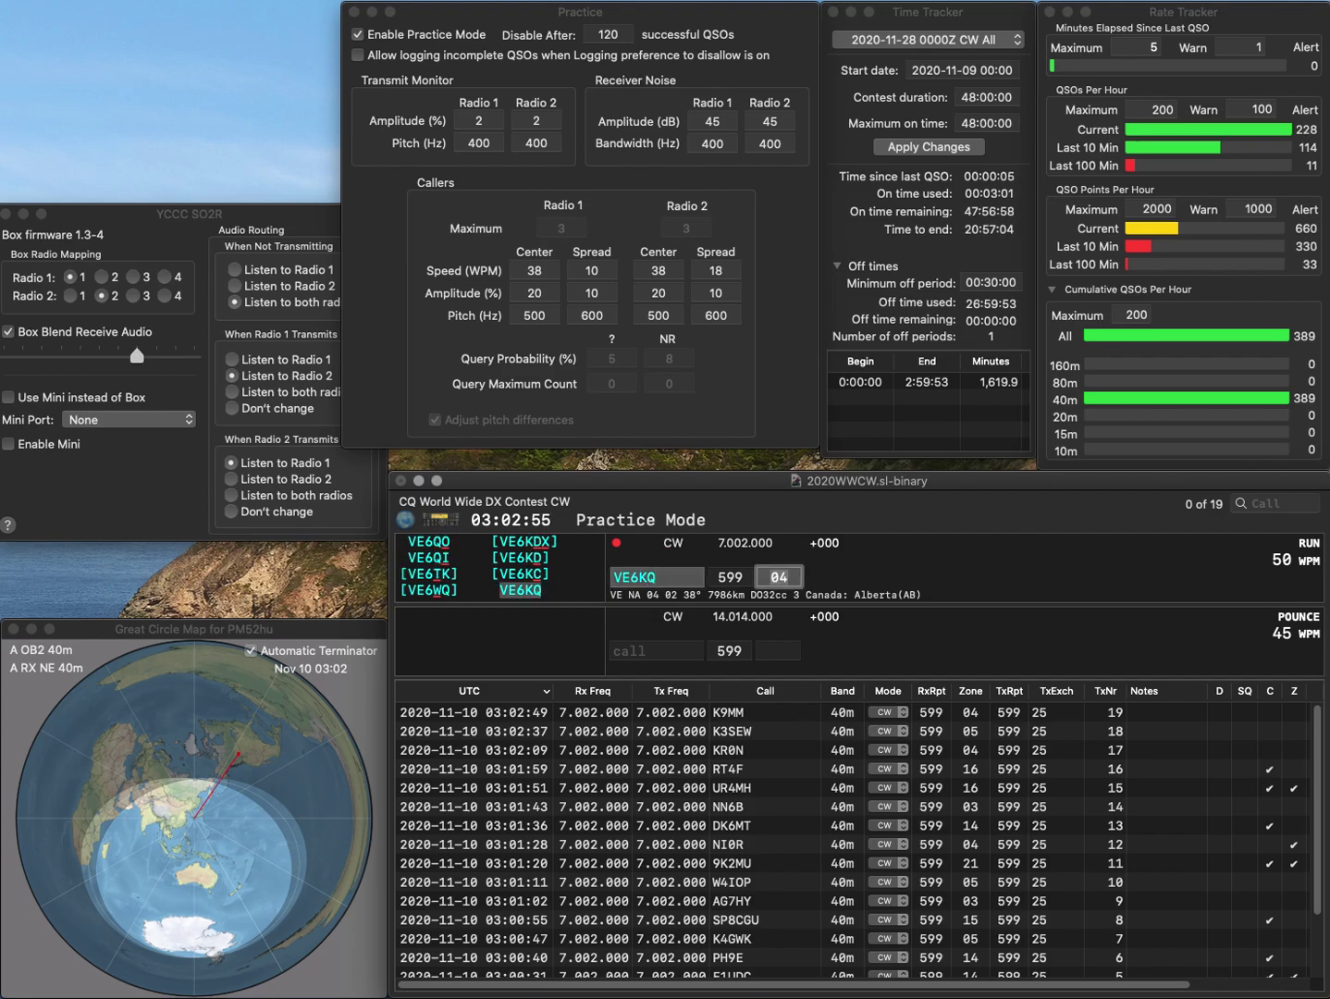
pyautogui.press('Return')
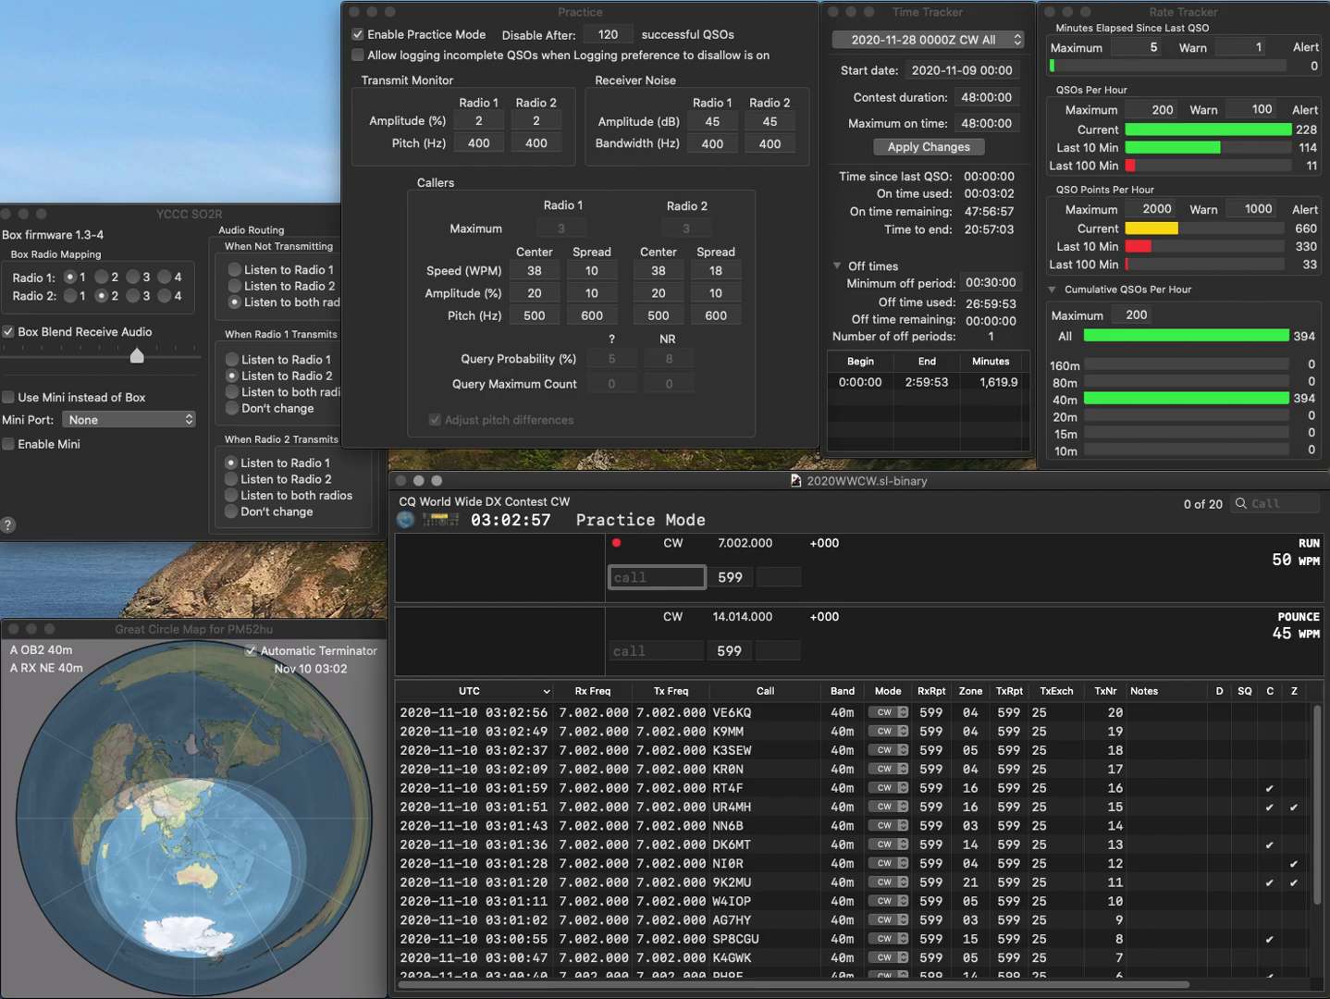
pyautogui.write('IK5MEP')
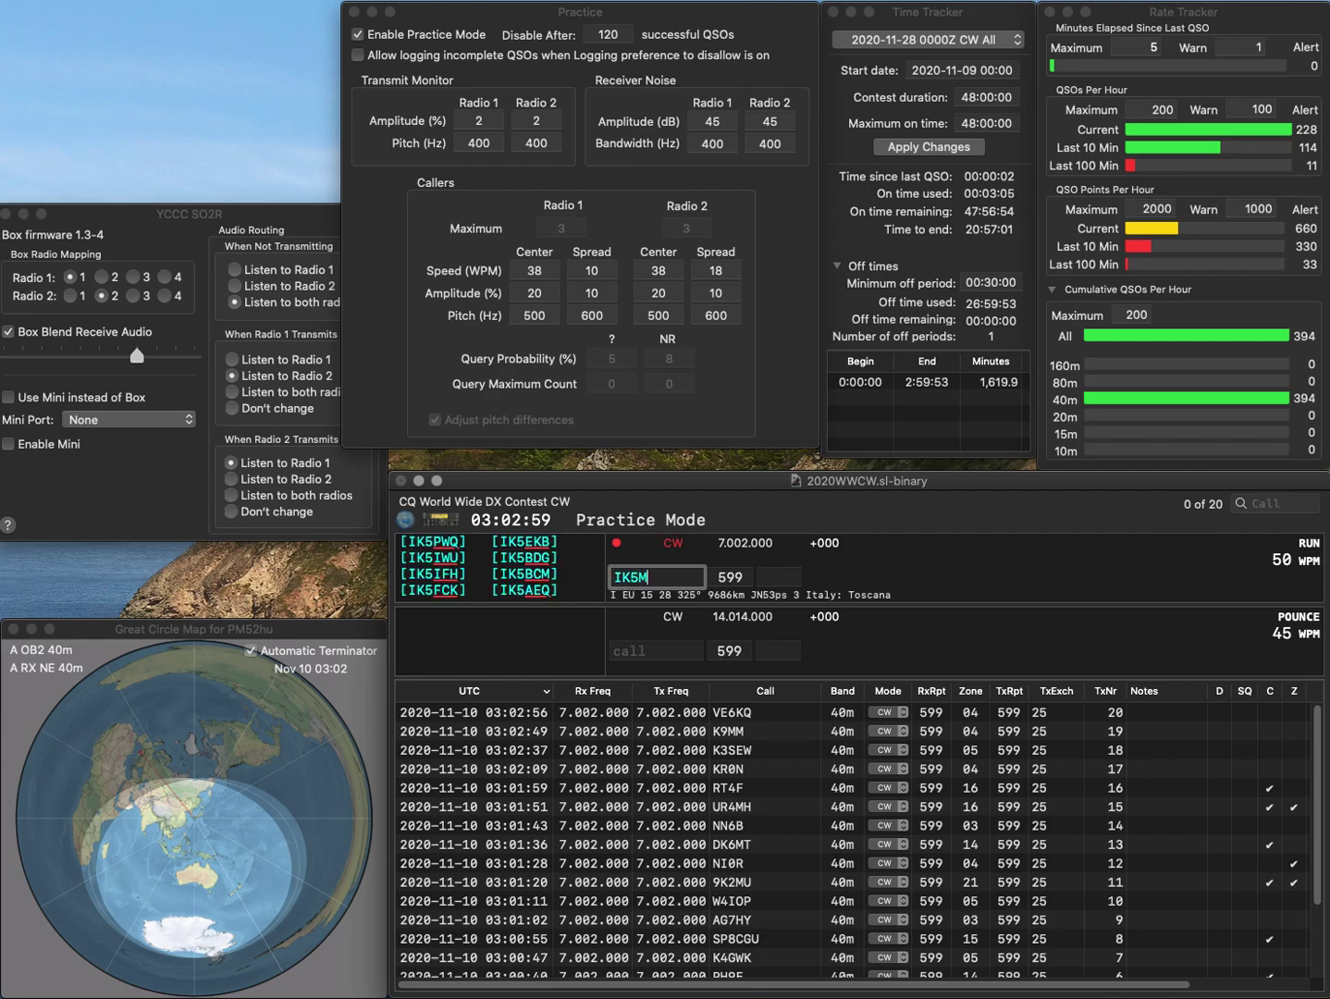
pyautogui.press('Return')
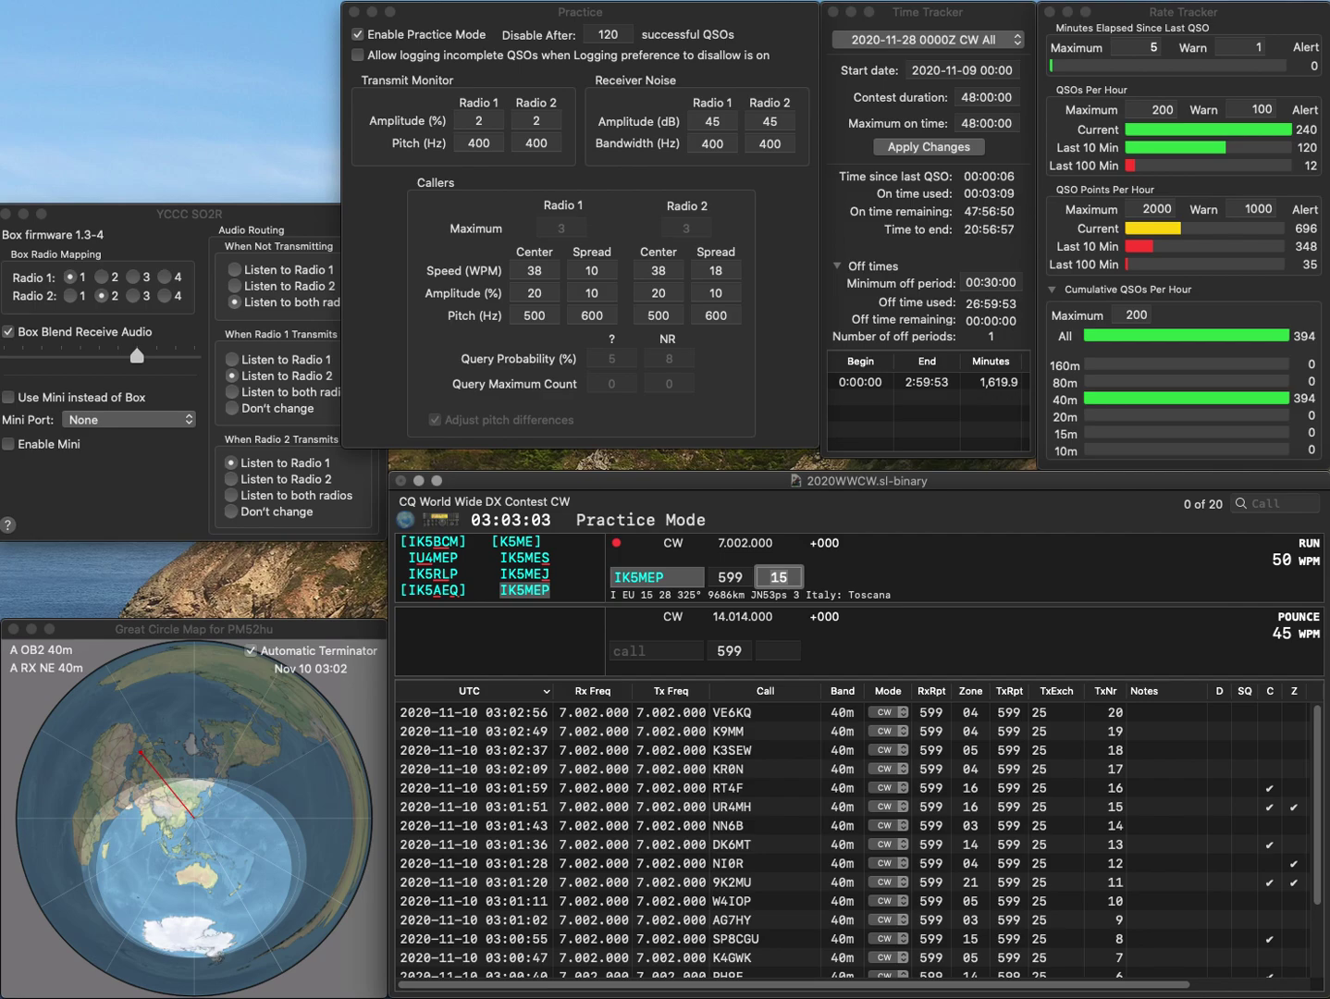
pyautogui.press('Return')
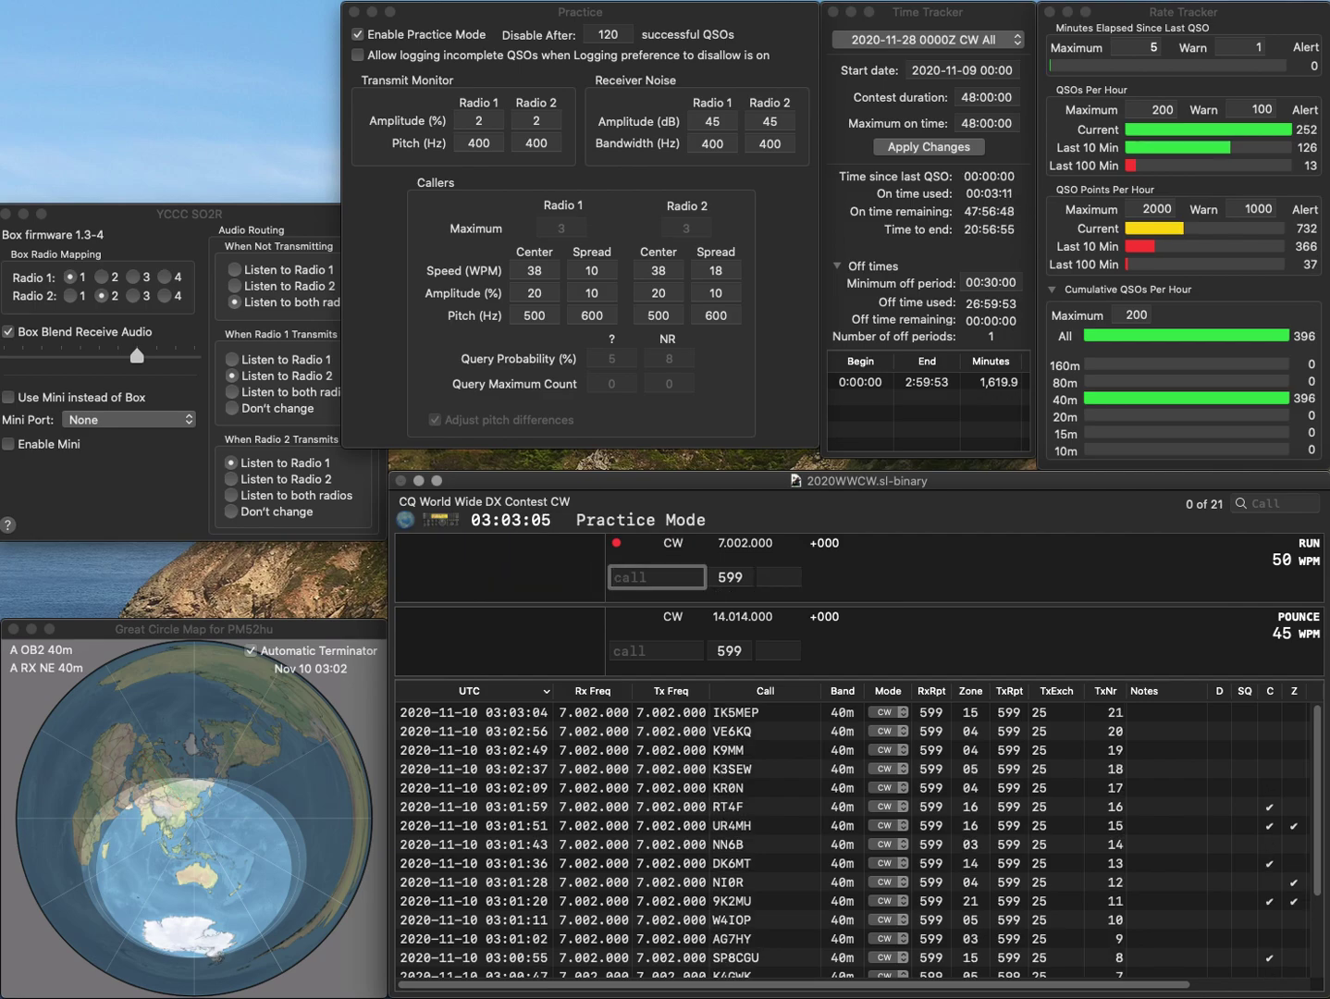
# Step: Work and log a Radio 1 run contact with N8NX on 40 m, accepting zone 04
pyautogui.write('N8NX')
pyautogui.press('space')
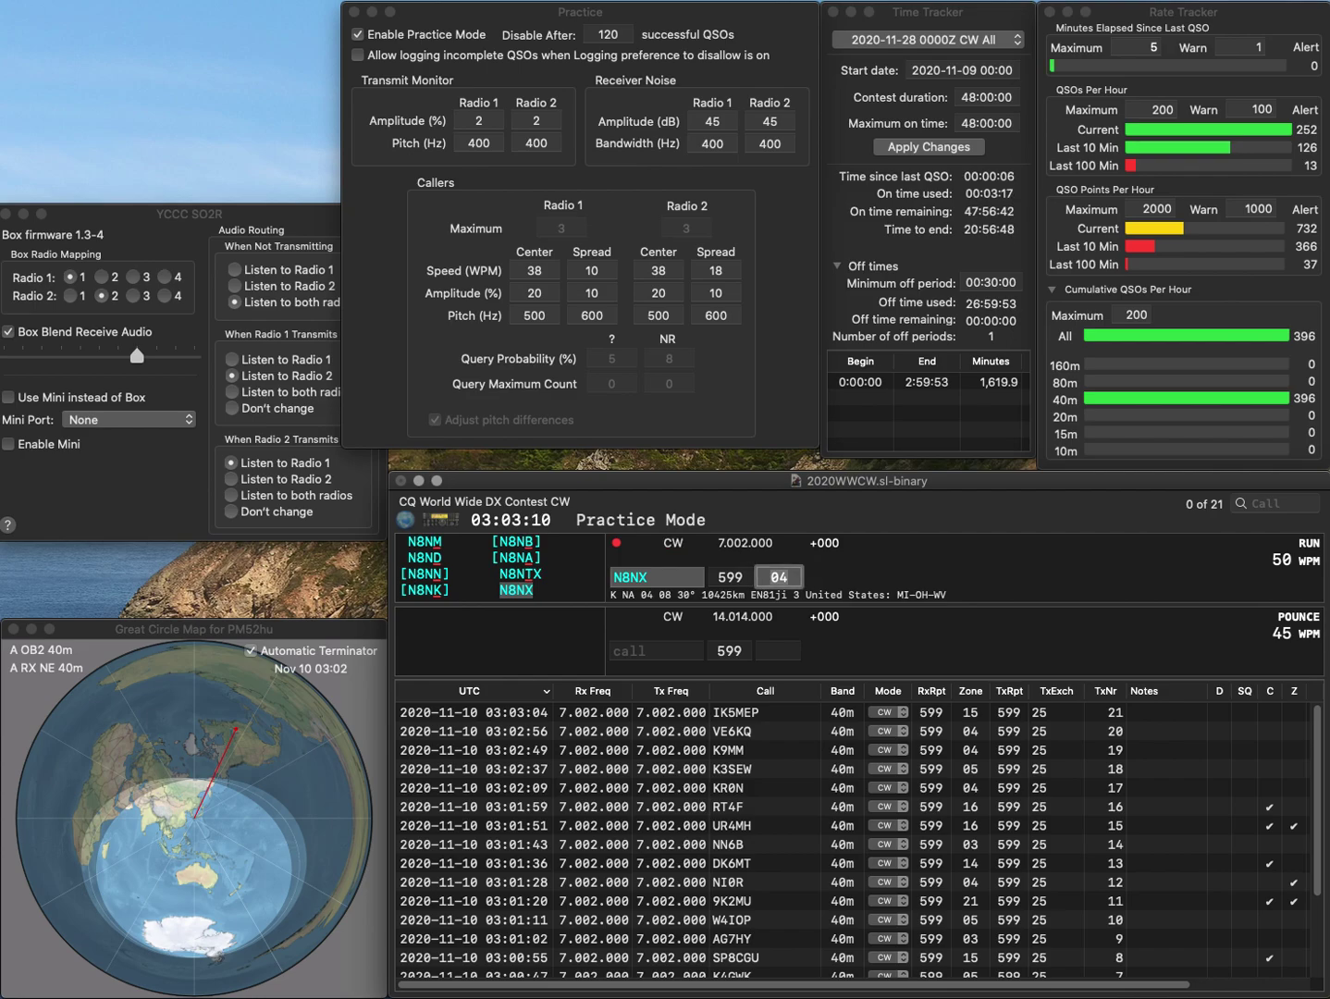
pyautogui.press('Return')
# Step: Answer the next Radio 1 caller as PA8ZIP, correct the callsign to WA8ZIP, and log the contact with zone 04
pyautogui.write('PA')
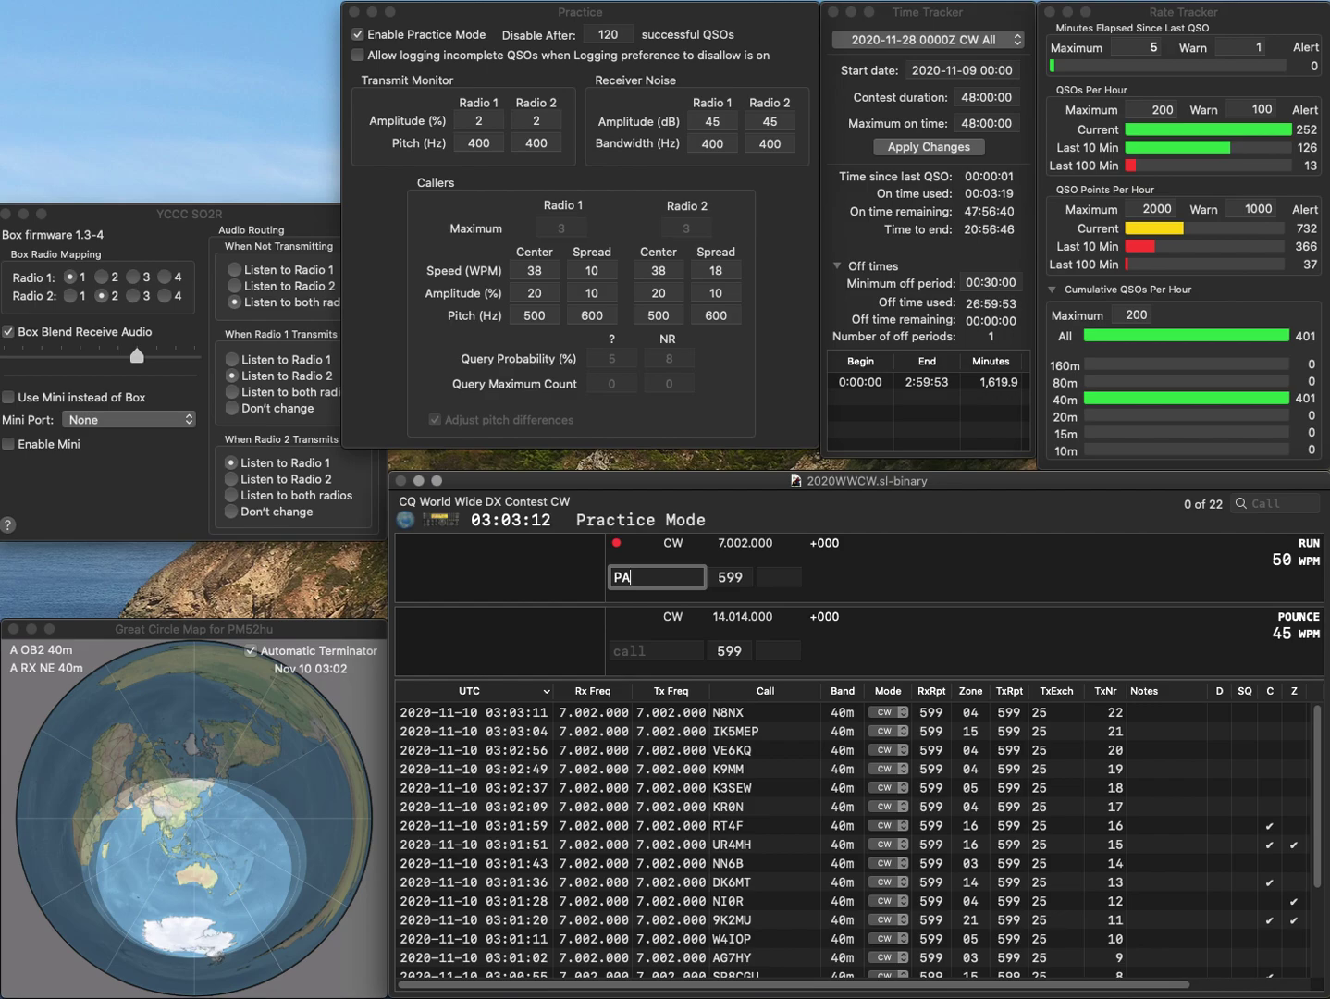
pyautogui.write('8ZI')
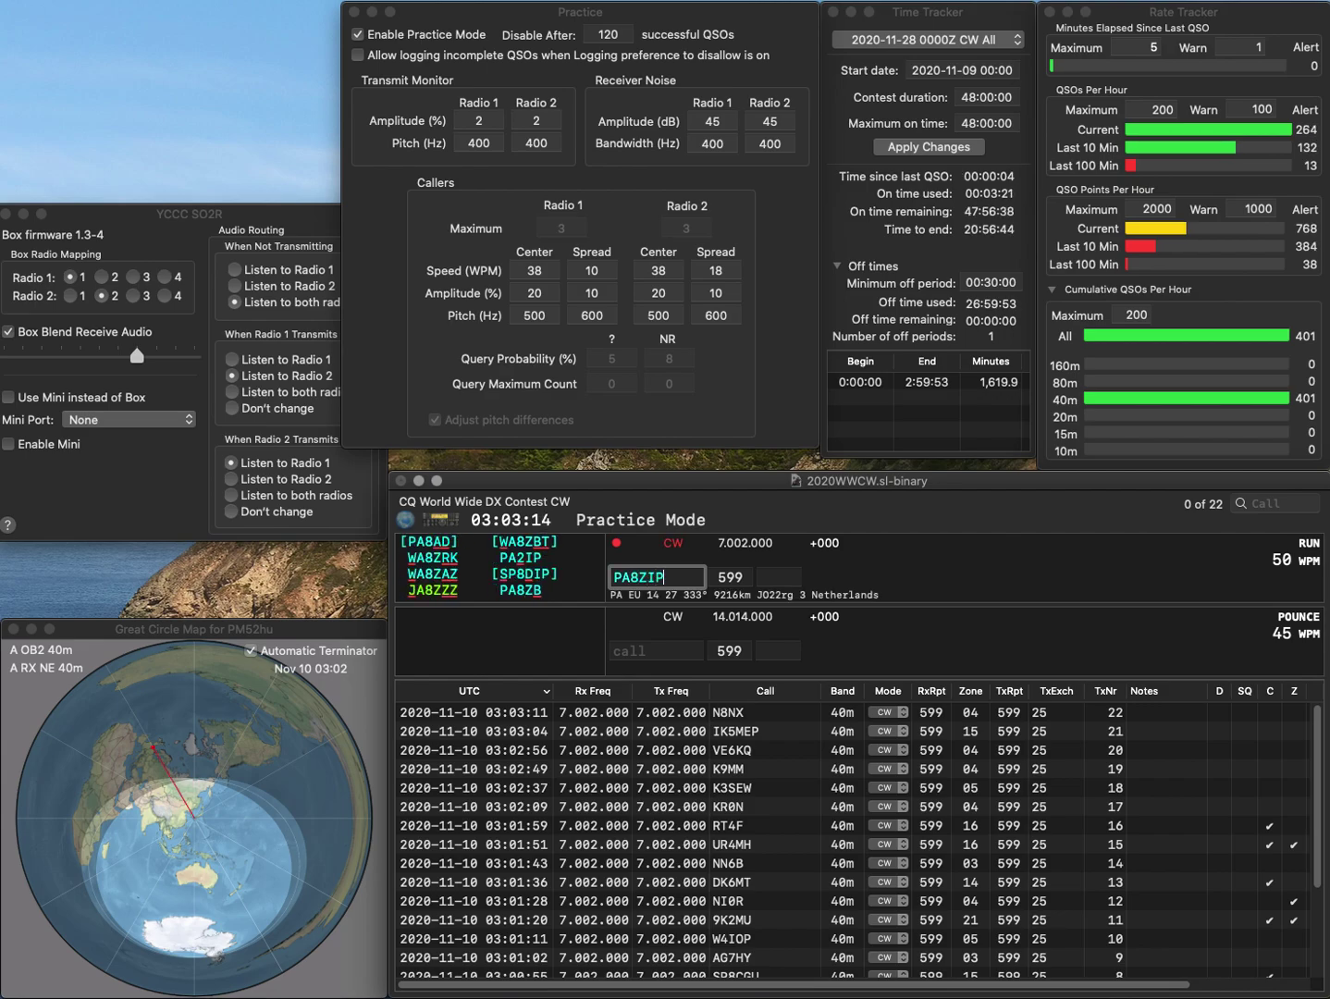
pyautogui.write('P')
pyautogui.press('Return')
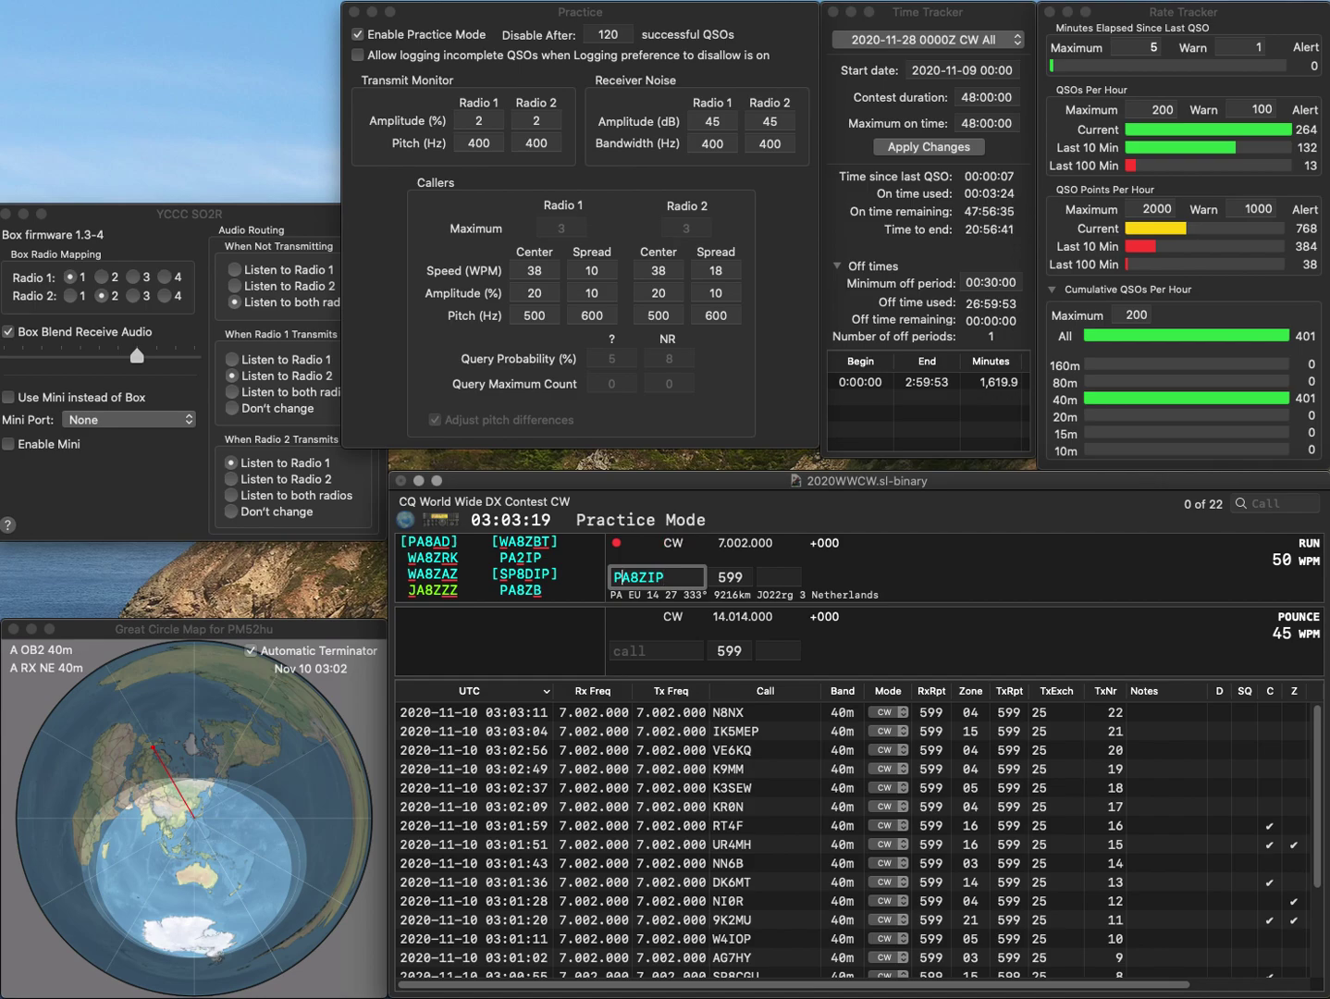
pyautogui.press('BackSpace')
pyautogui.write('W')
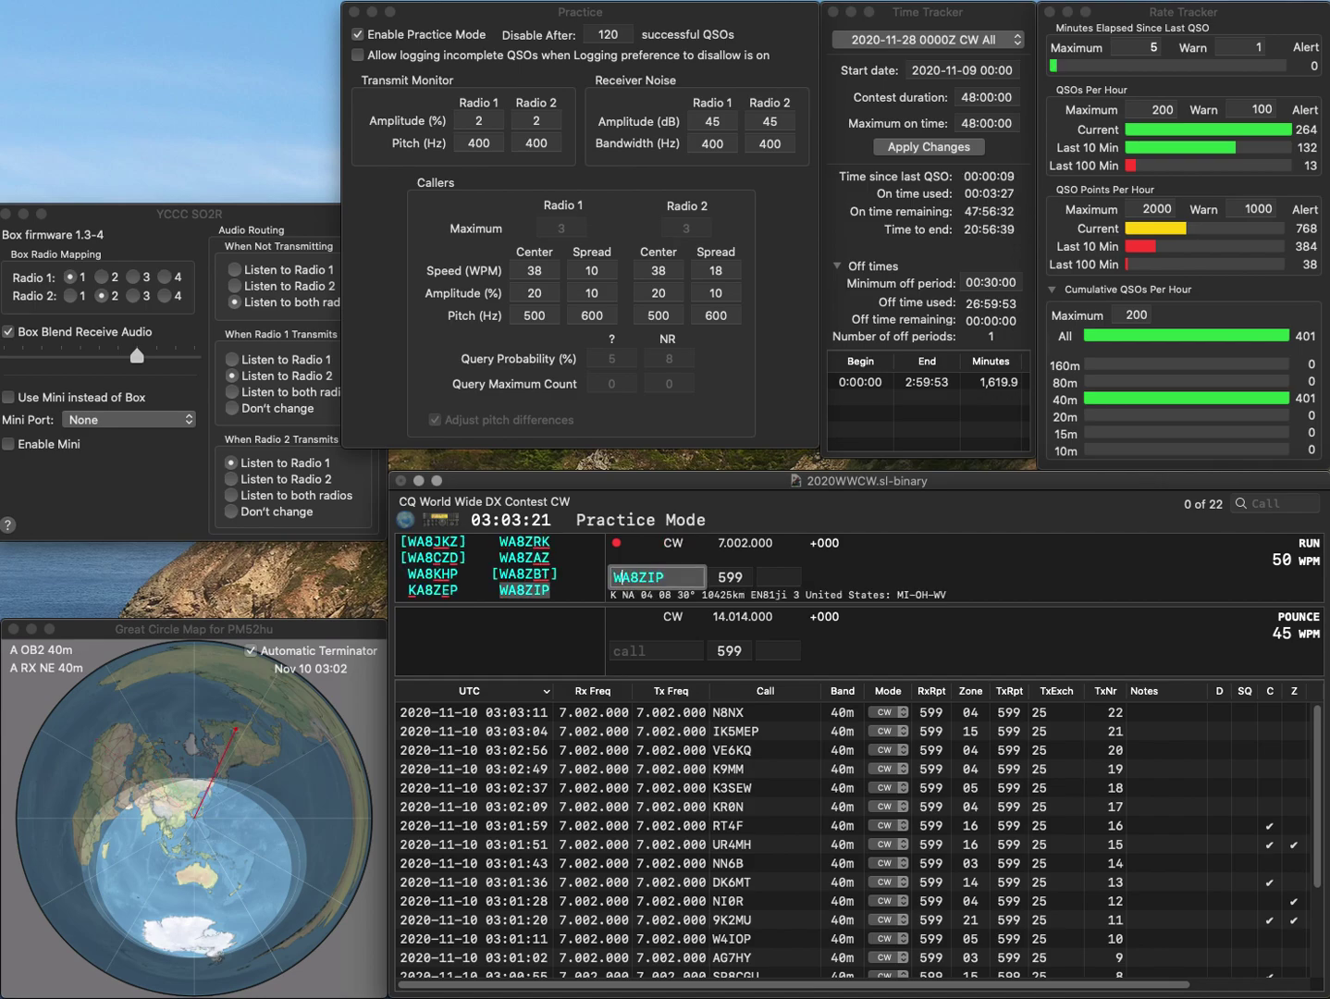
pyautogui.press('Return')
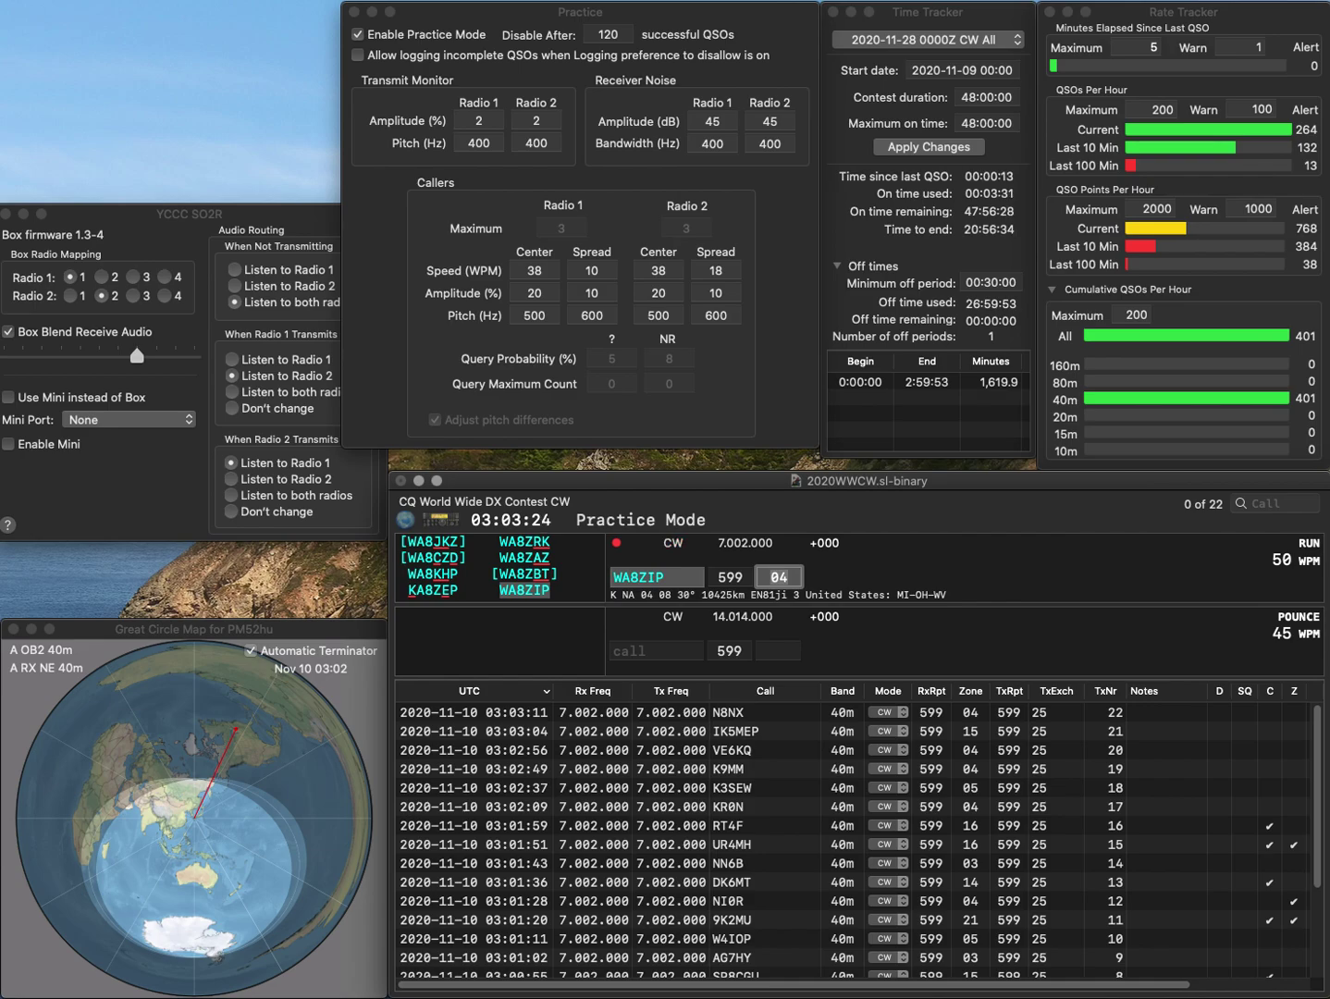
pyautogui.press('Return')
pyautogui.write('YT8WW')
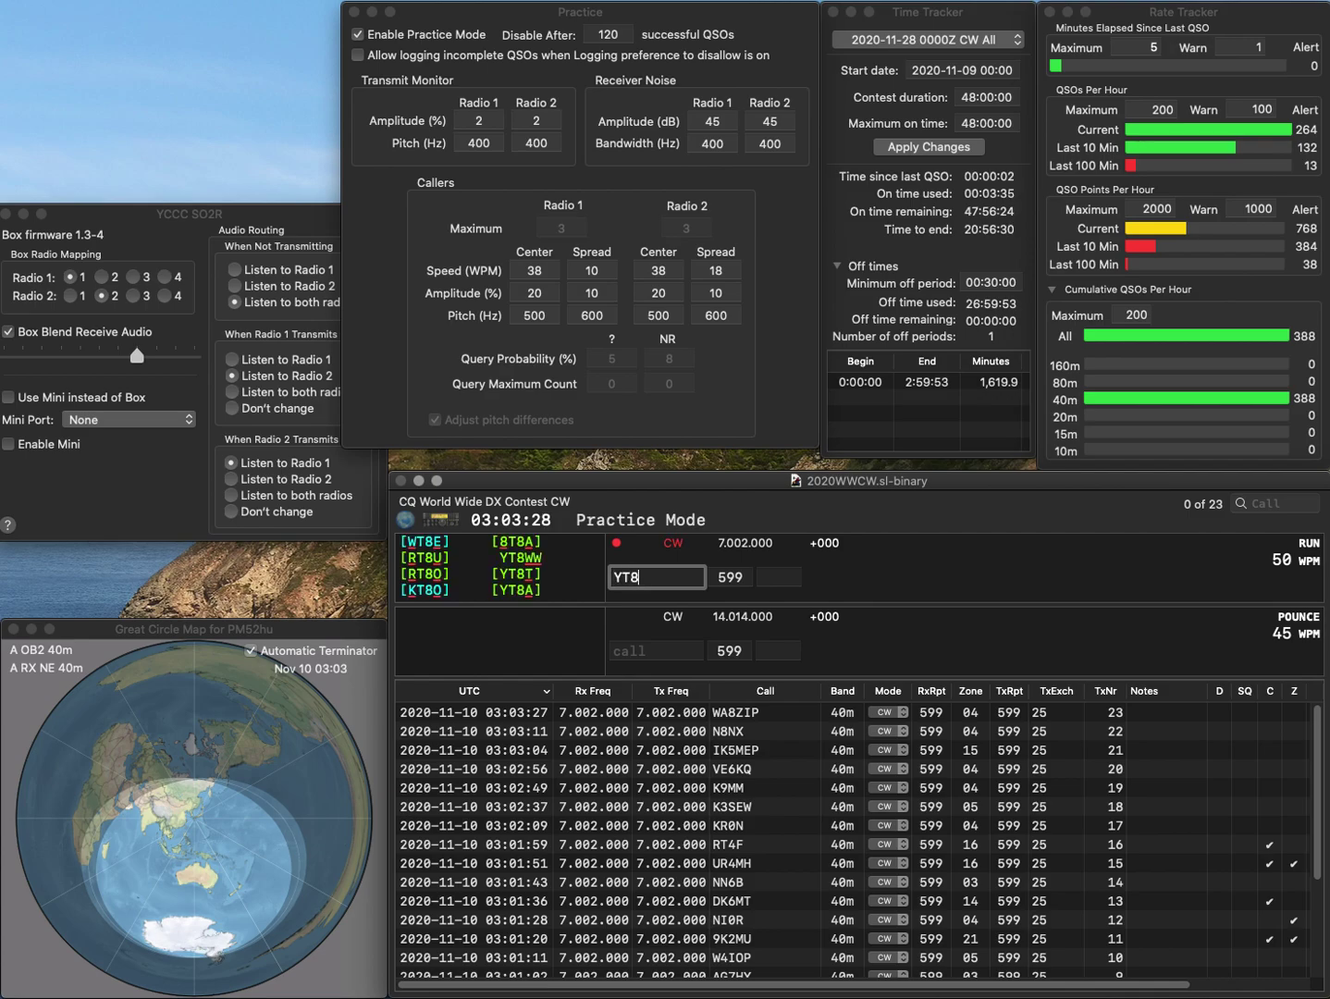
pyautogui.press('Return')
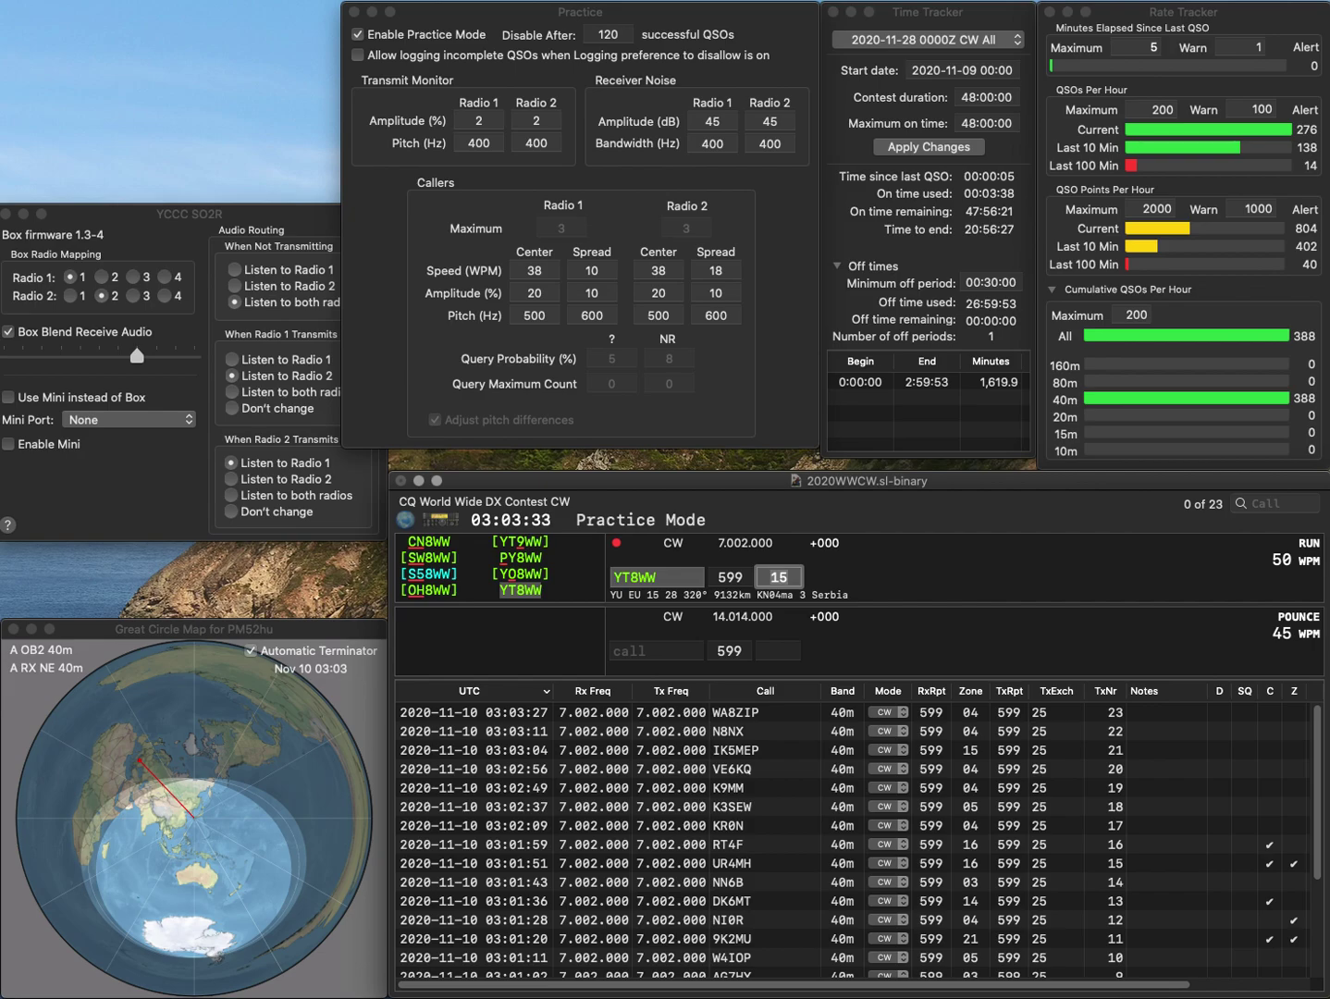
pyautogui.press('Return')
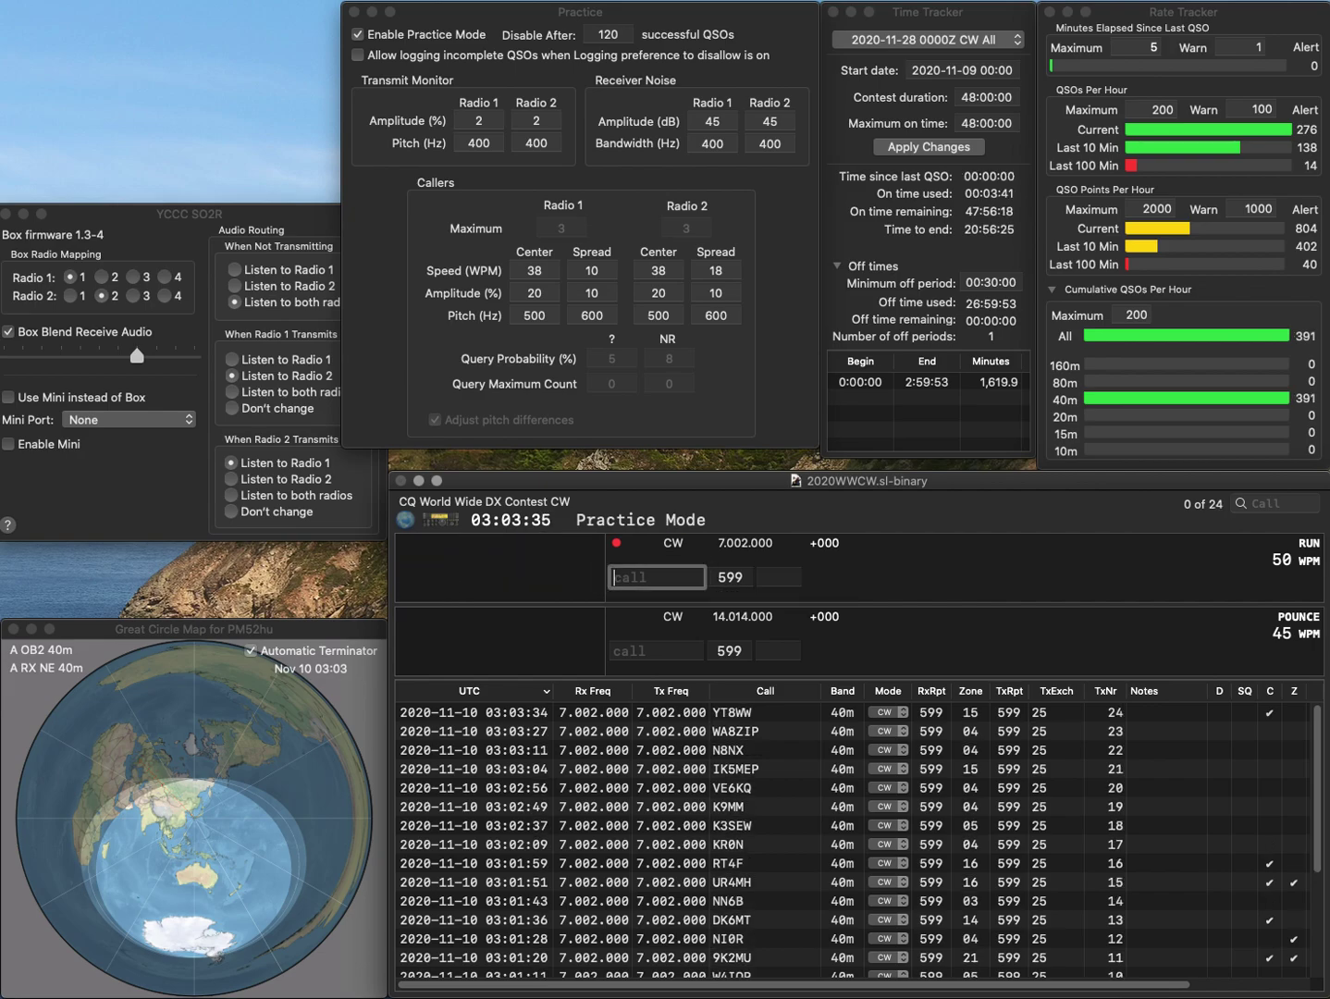
pyautogui.write('WA4KY')
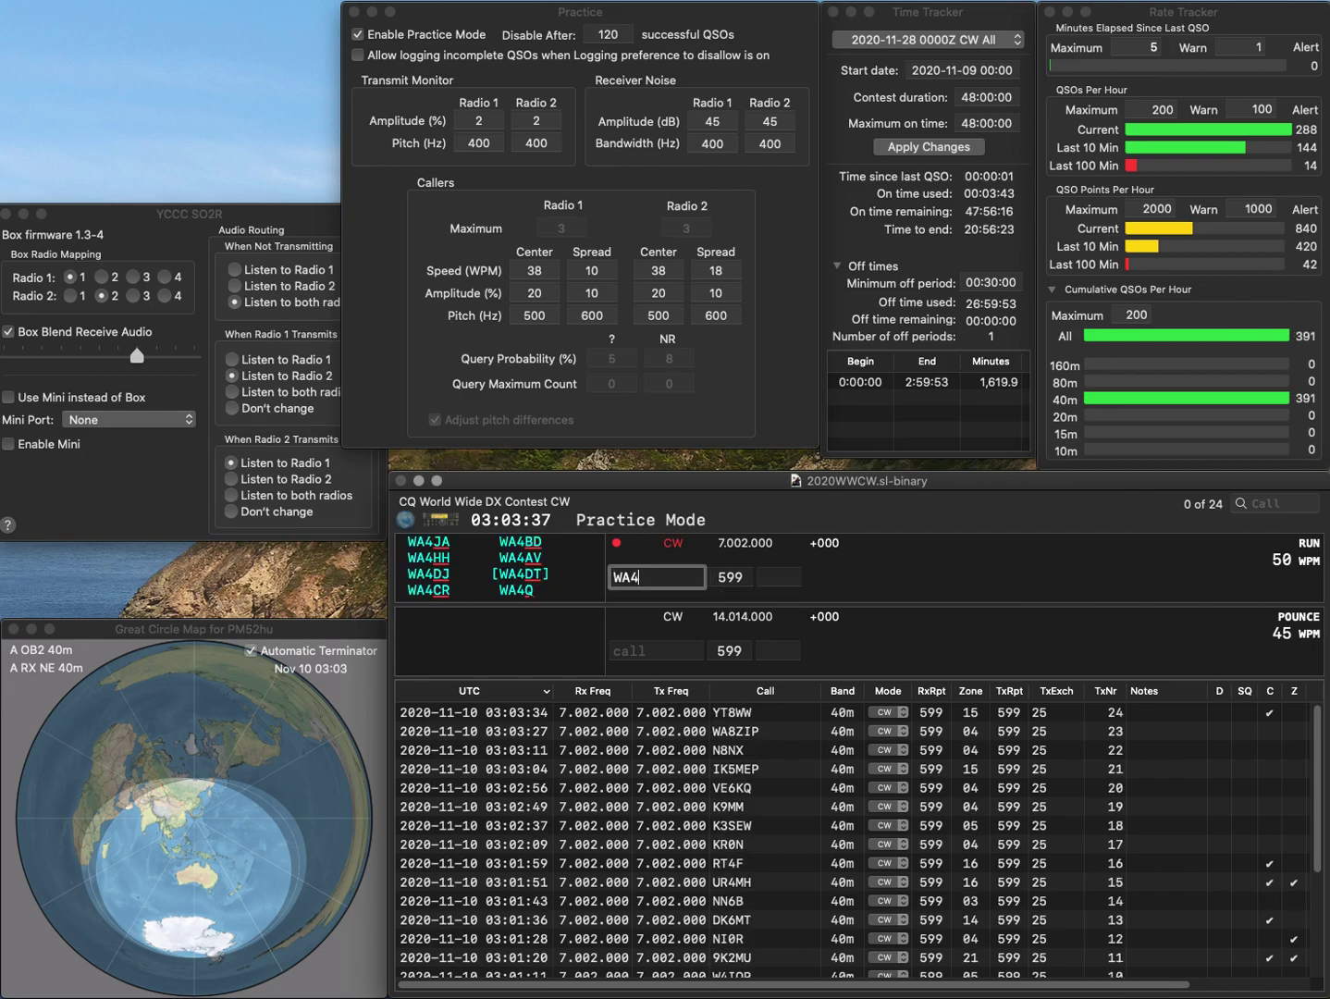
pyautogui.press('space')
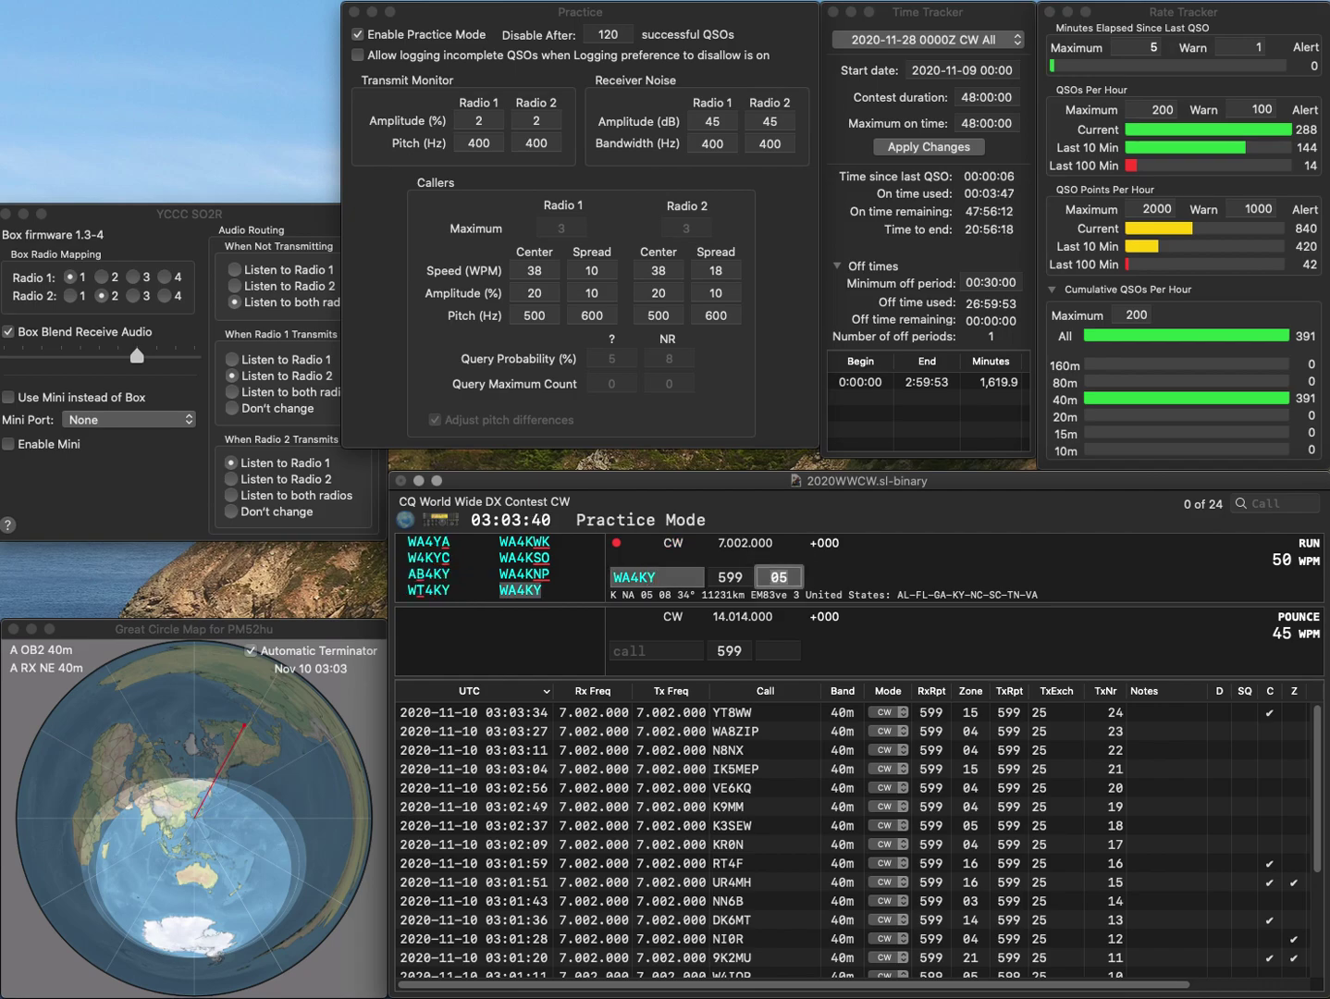
pyautogui.press('Return')
# Step: Work and log a Radio 1 run contact with JK1BQS on 40 m, accepting zone 25
pyautogui.write('JK1B')
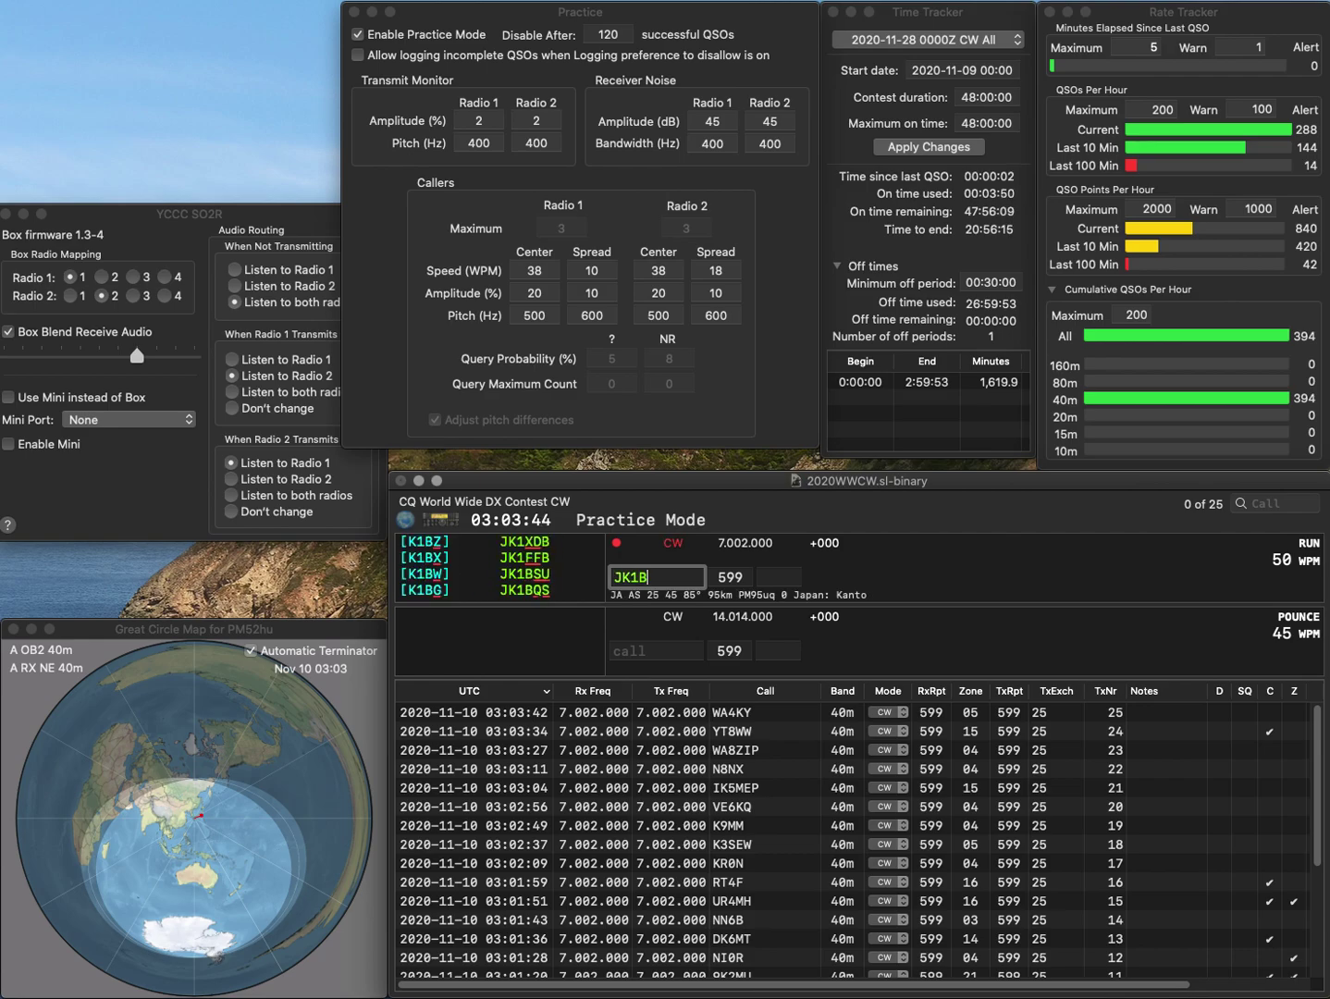
pyautogui.write('QS')
pyautogui.press('Tab')
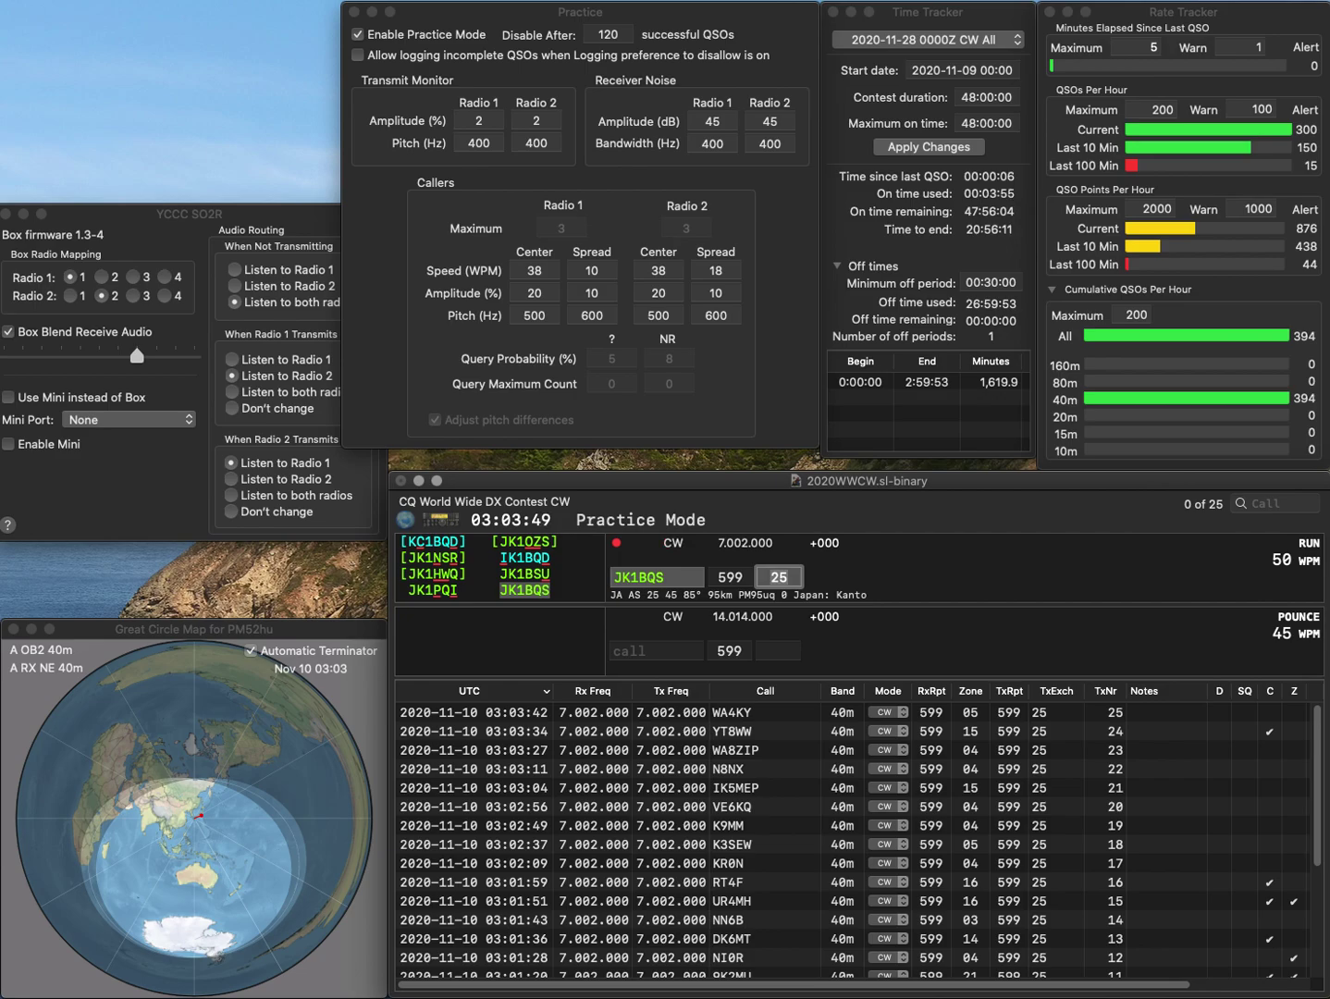
pyautogui.press('Return')
pyautogui.write('N')
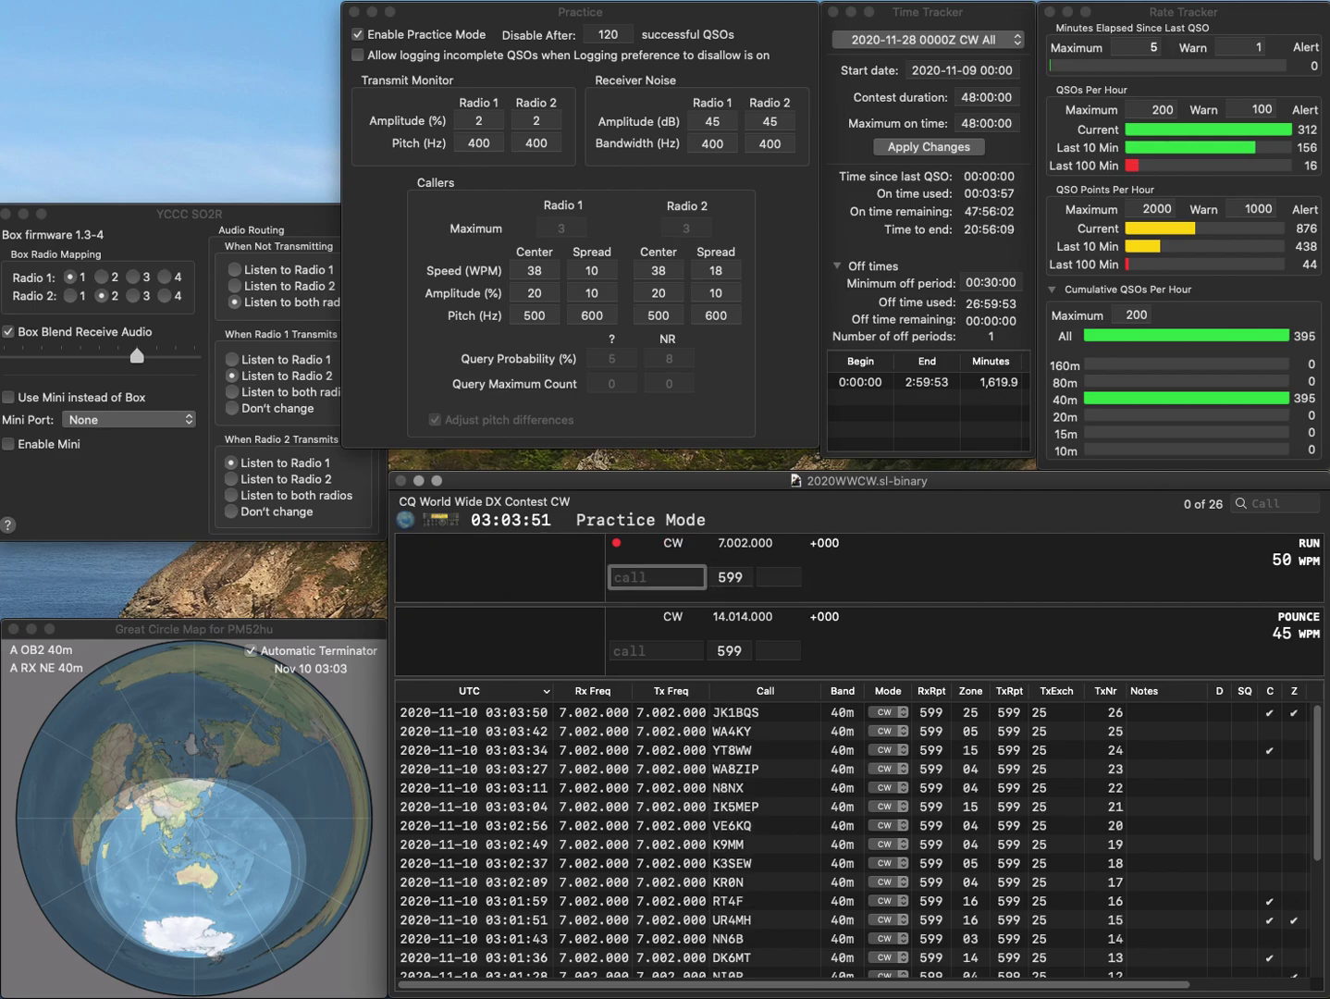
pyautogui.write('6NBB')
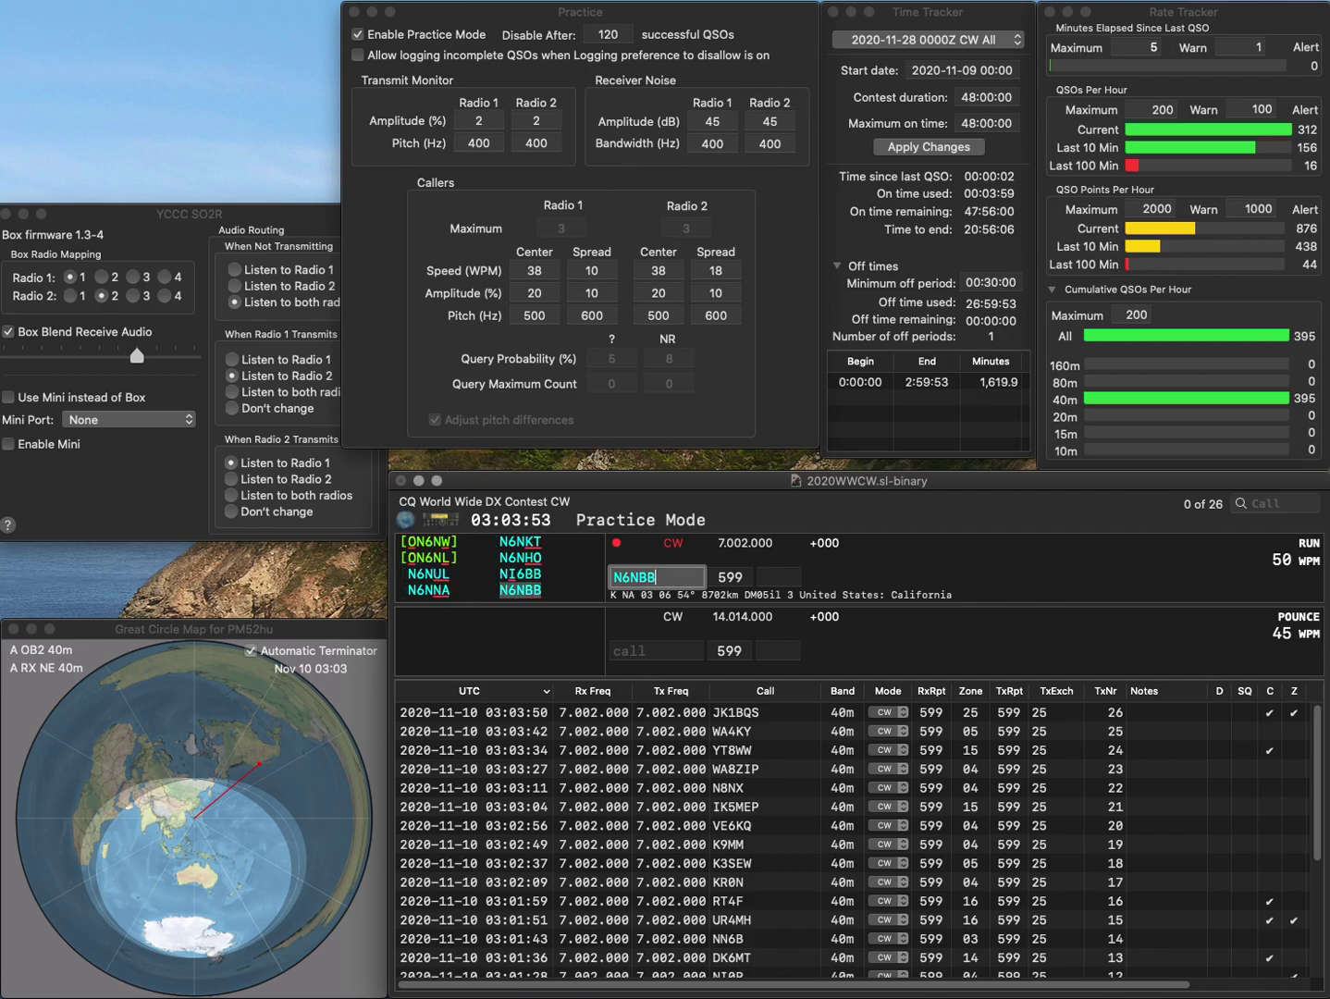
pyautogui.press('Tab')
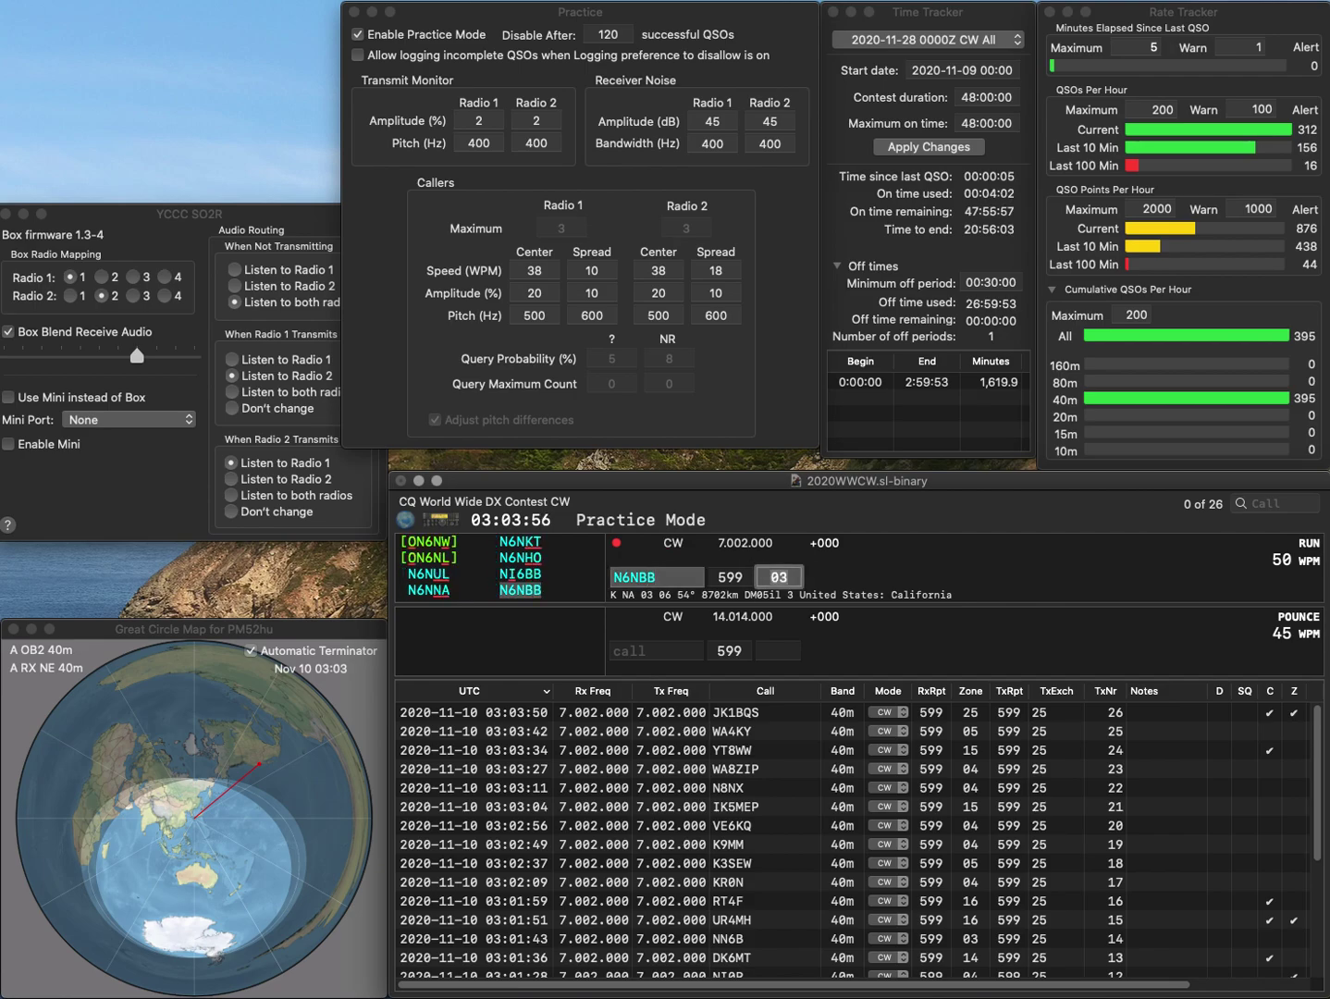
pyautogui.press('Return')
pyautogui.write('AC')
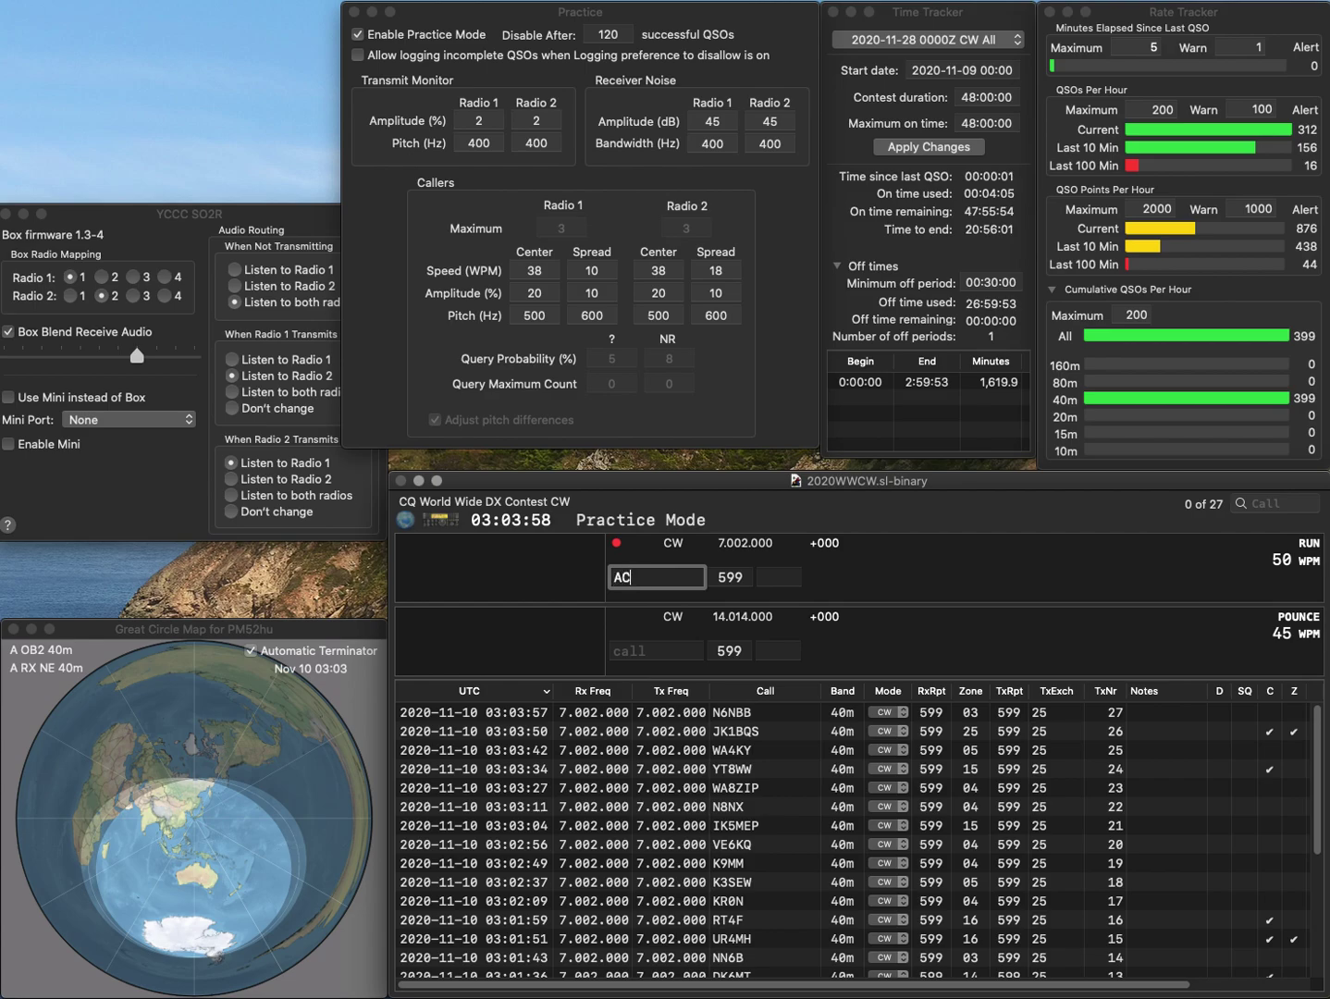
pyautogui.write('9FL')
pyautogui.press('space')
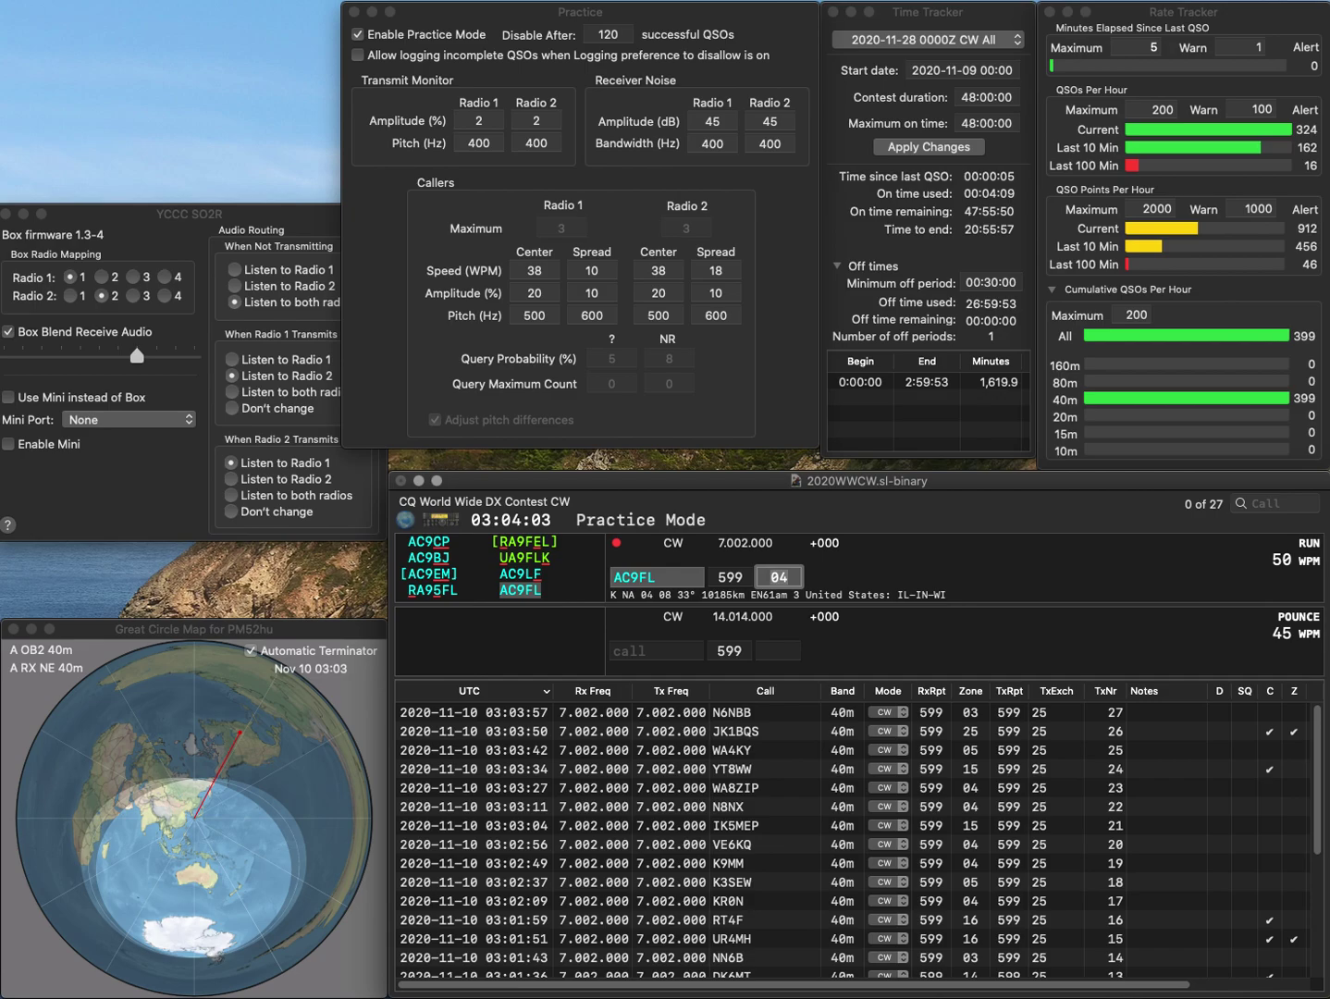
pyautogui.press('Return')
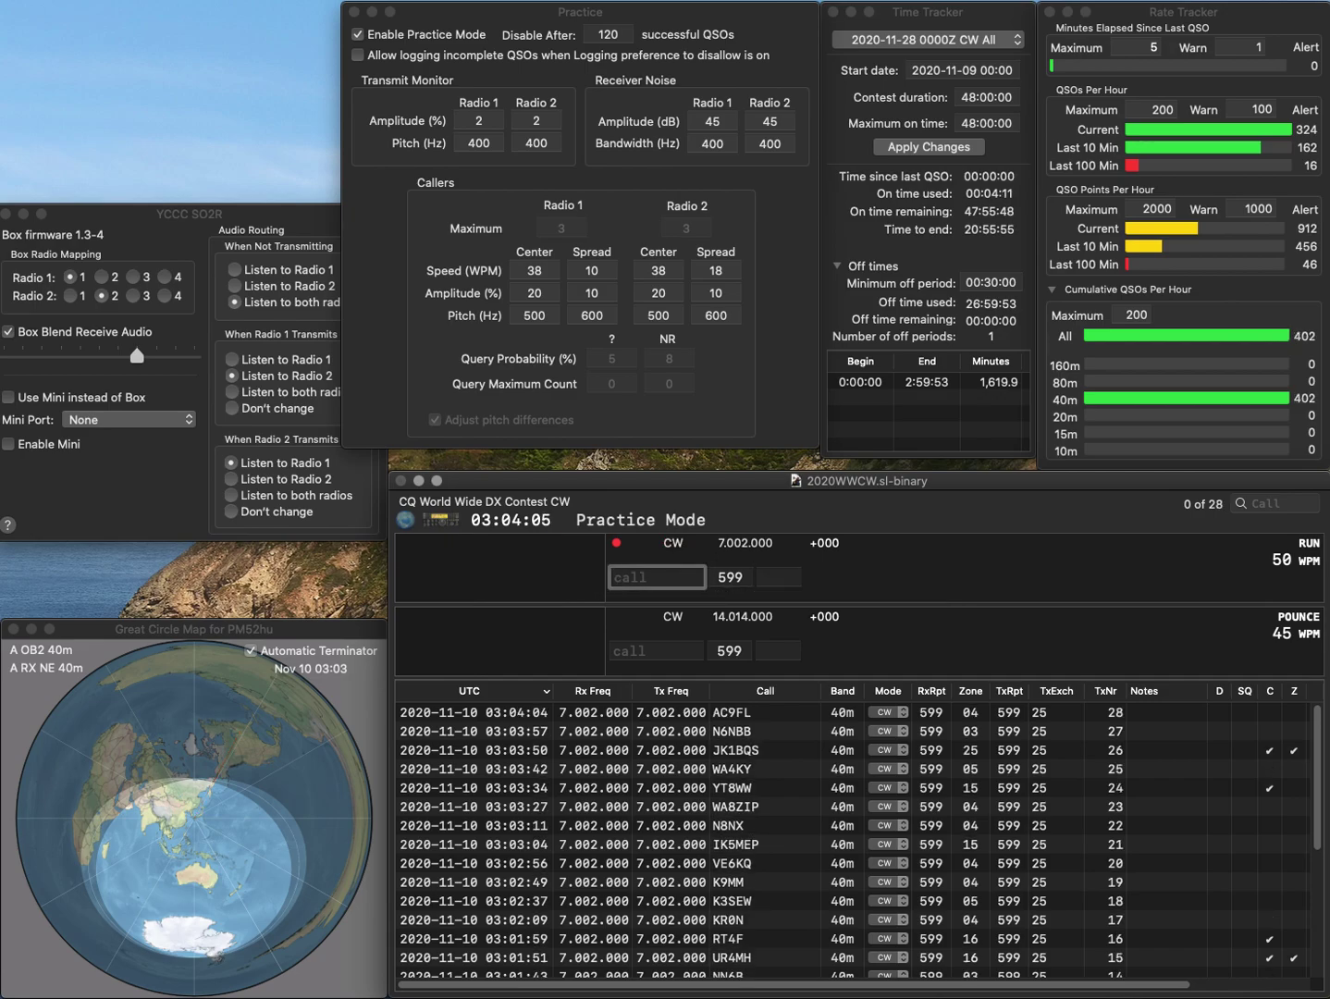
# Step: Work and log AC2UK with zone 05 and DA2A with zone 14 as Radio 1 run contacts
pyautogui.write('AC2UK')
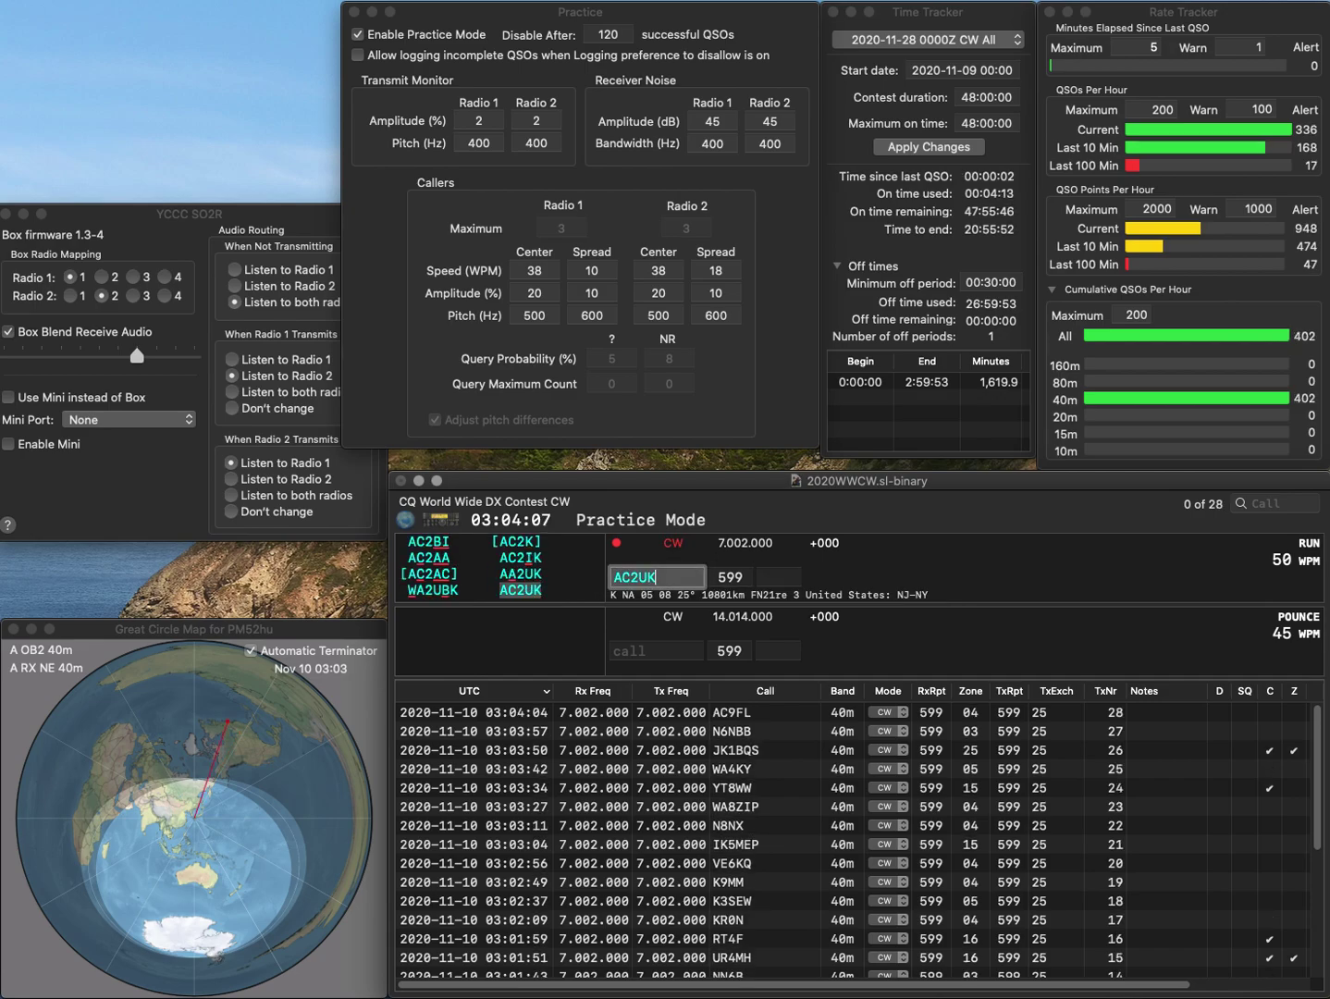
pyautogui.press('space')
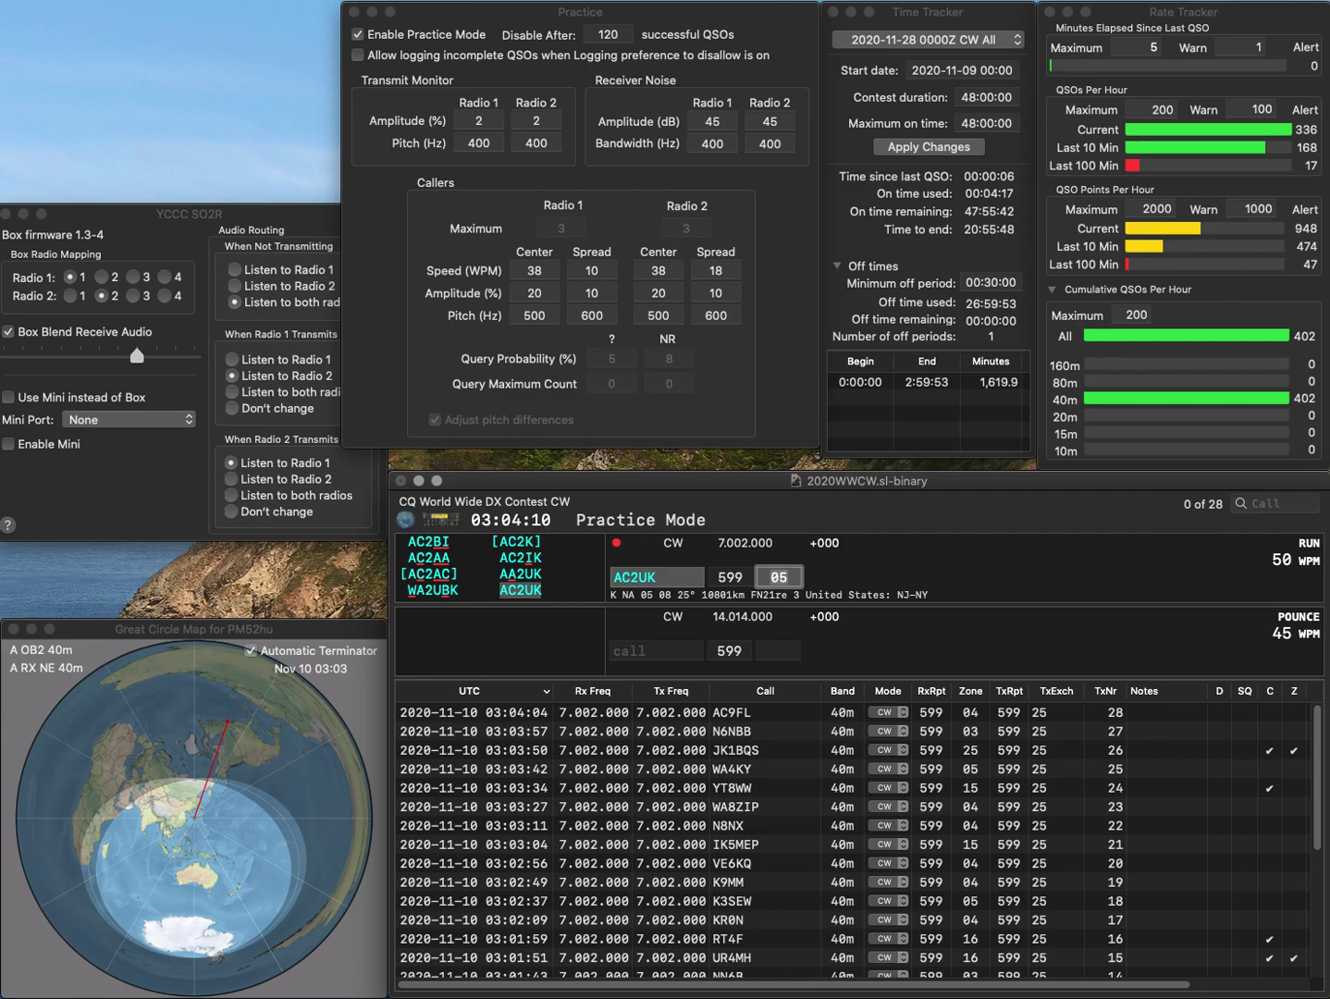
pyautogui.press('Return')
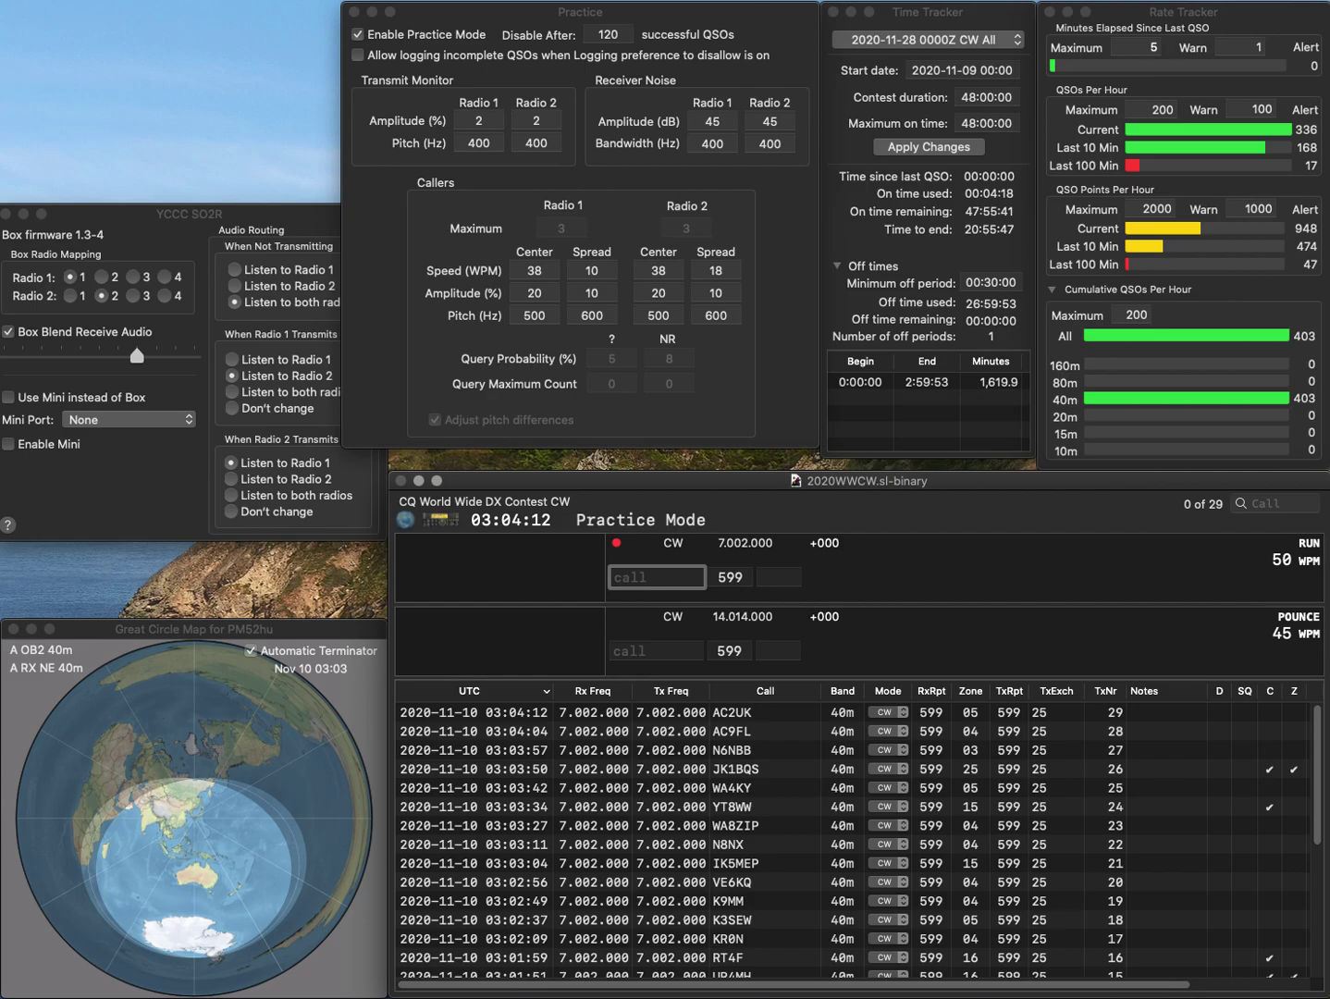
pyautogui.write('DA2A')
pyautogui.press('Return')
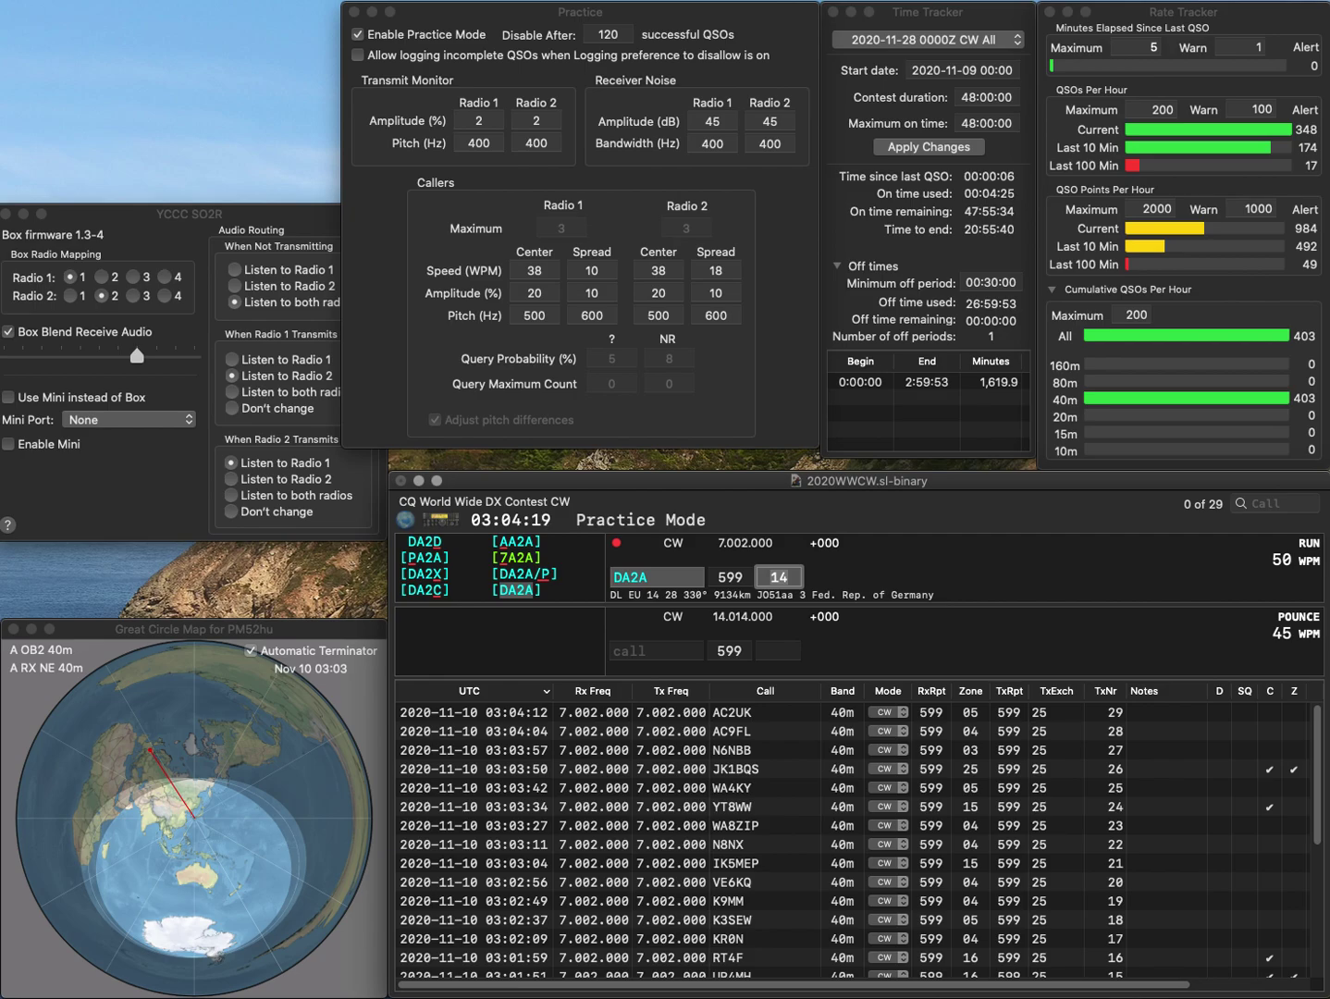
pyautogui.press('Return')
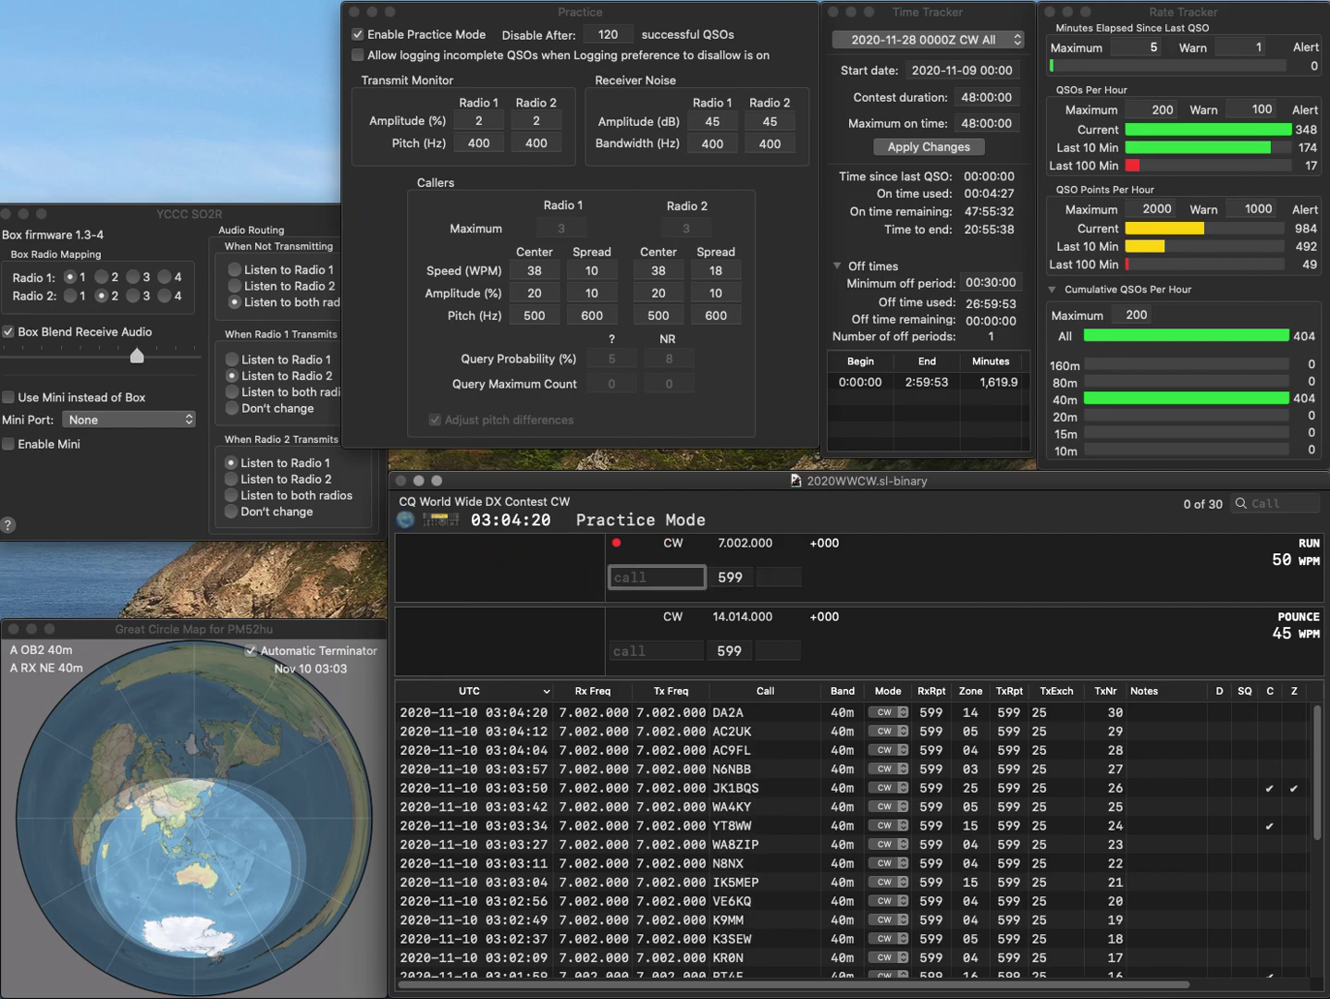
pyautogui.write('KB3PCA')
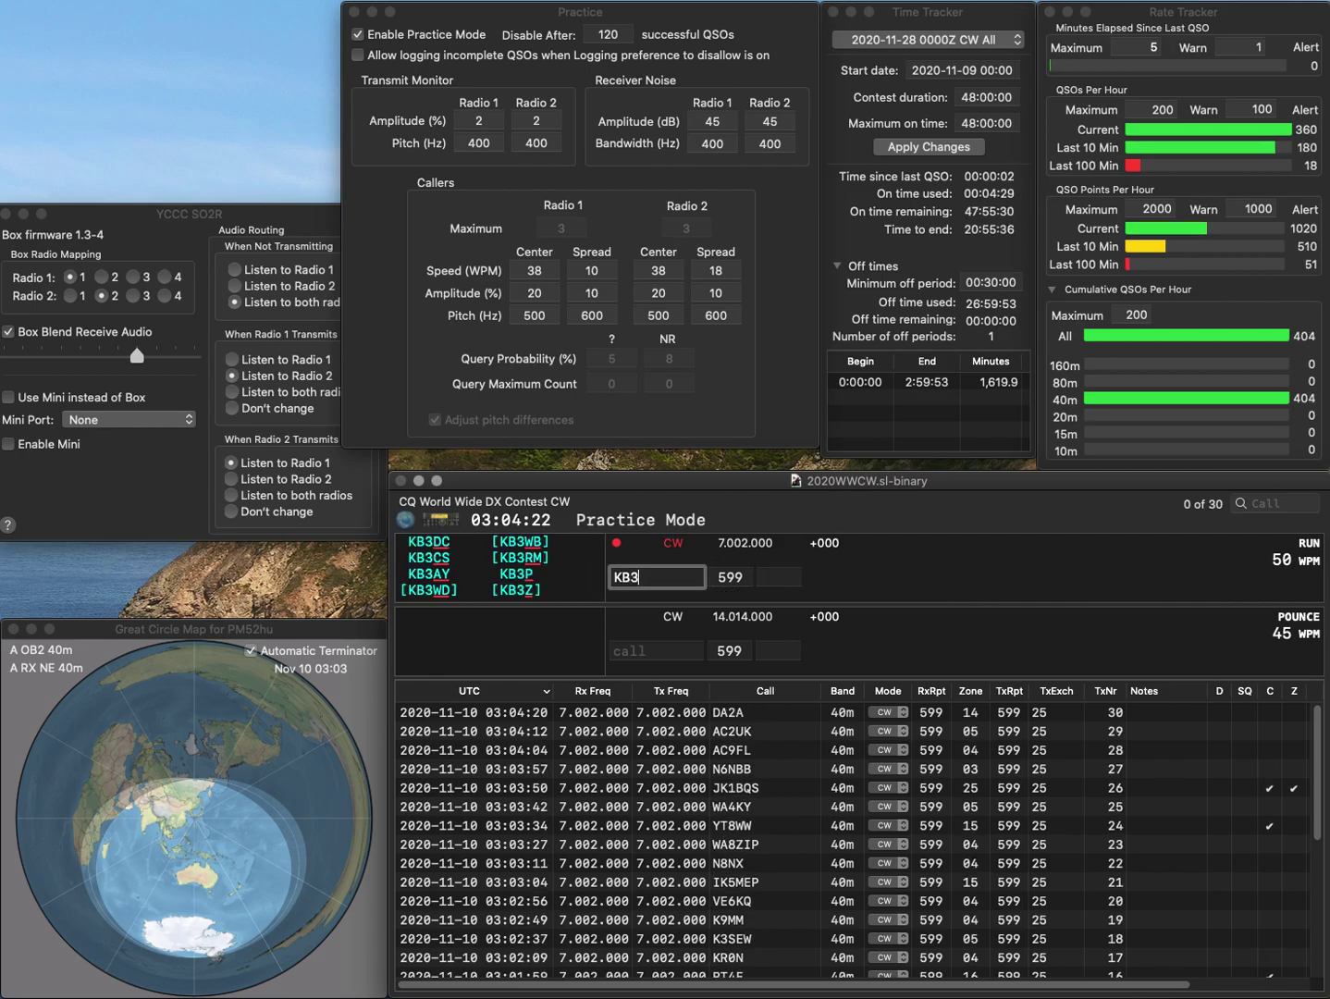
pyautogui.press('Return')
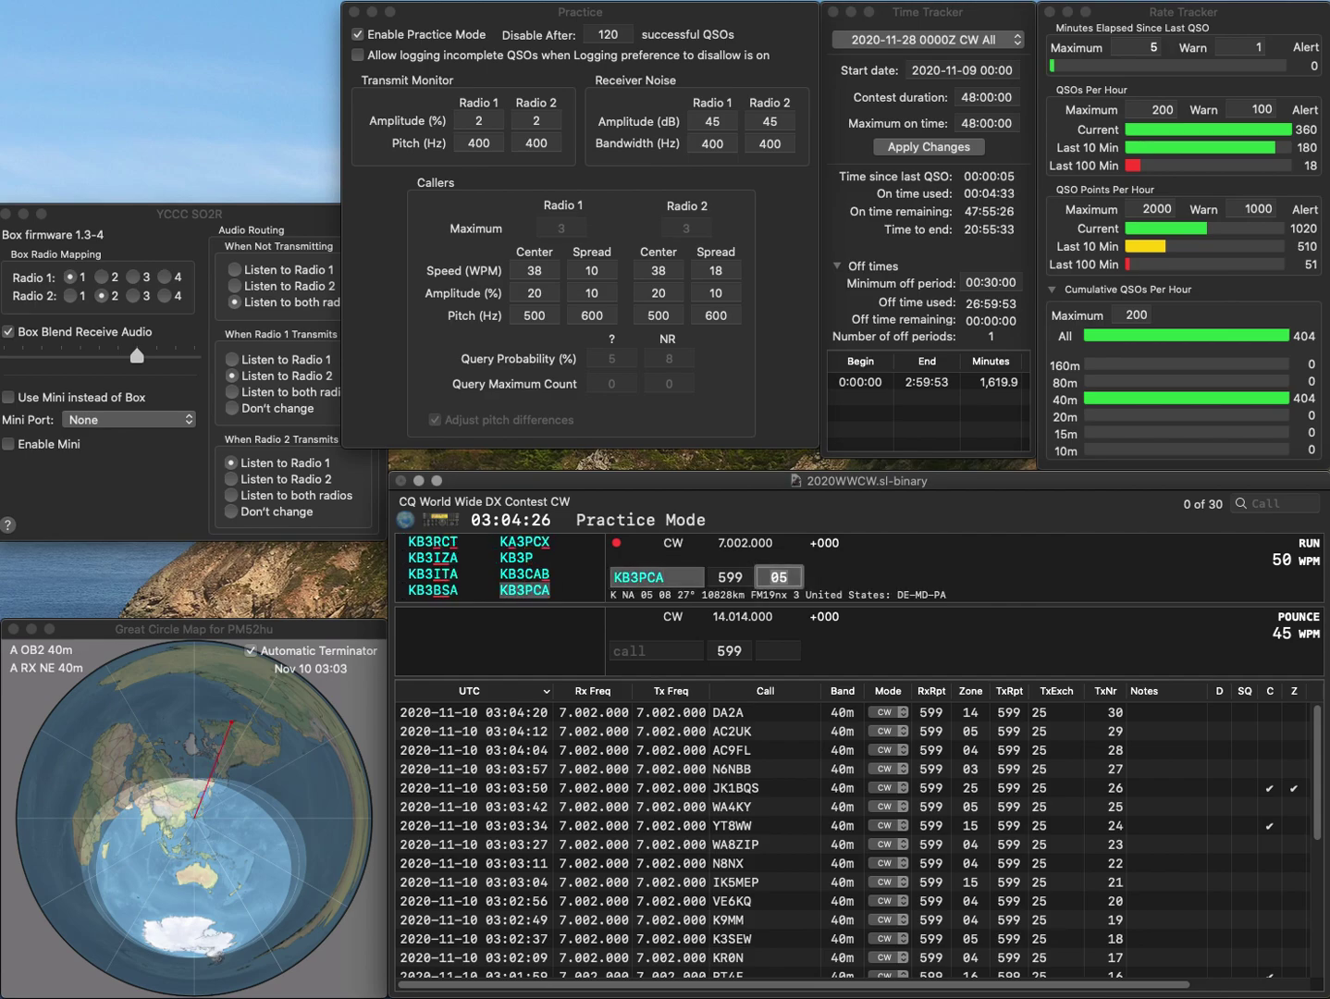
pyautogui.press('Return')
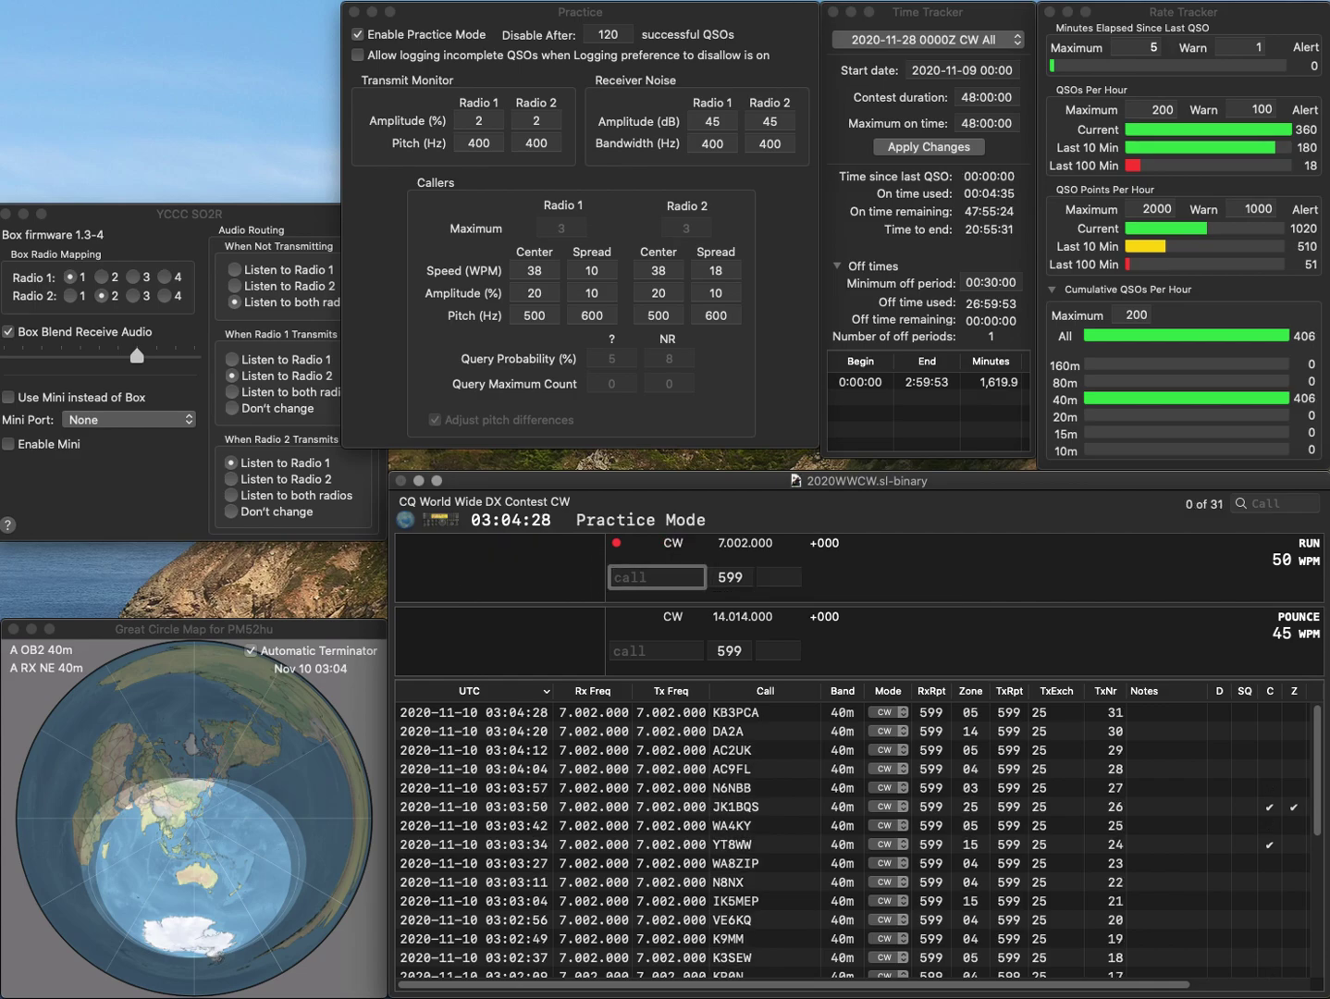
pyautogui.write('OK5ET')
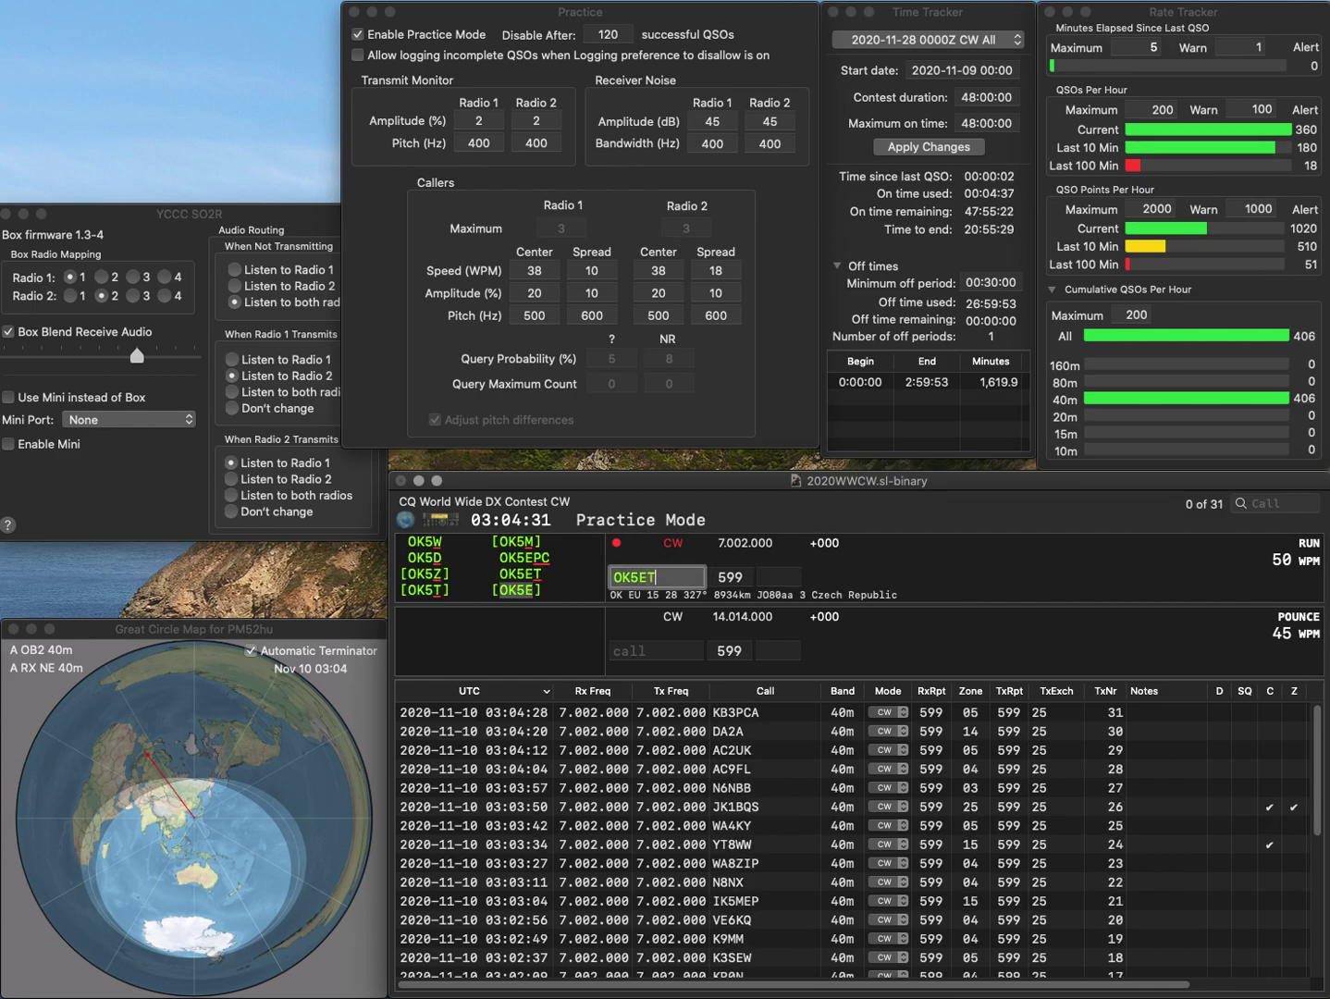
pyautogui.press('space')
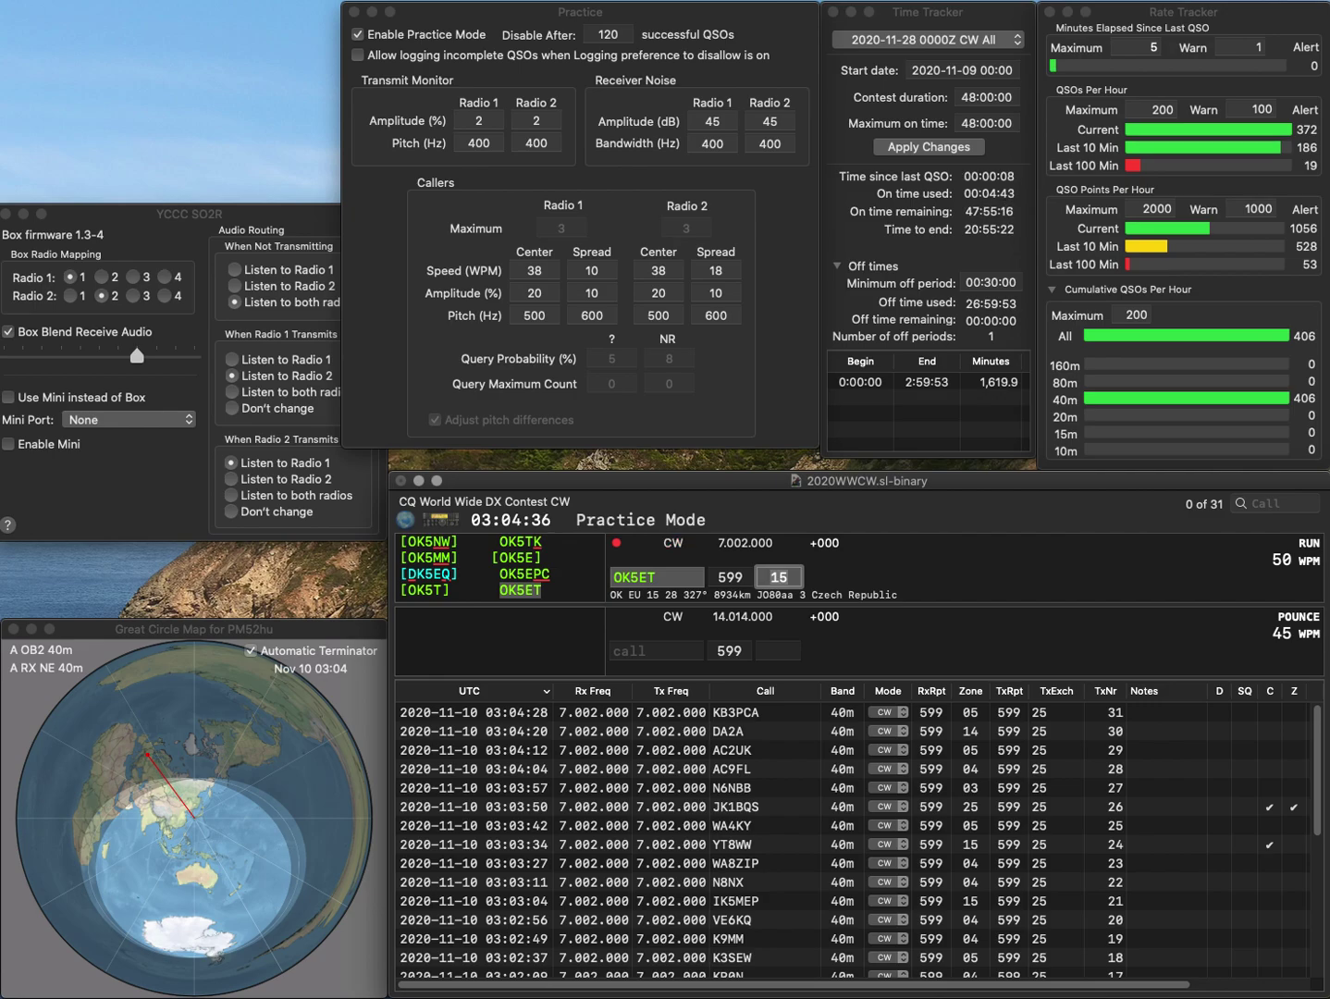
pyautogui.press('Return')
pyautogui.write('AK8A')
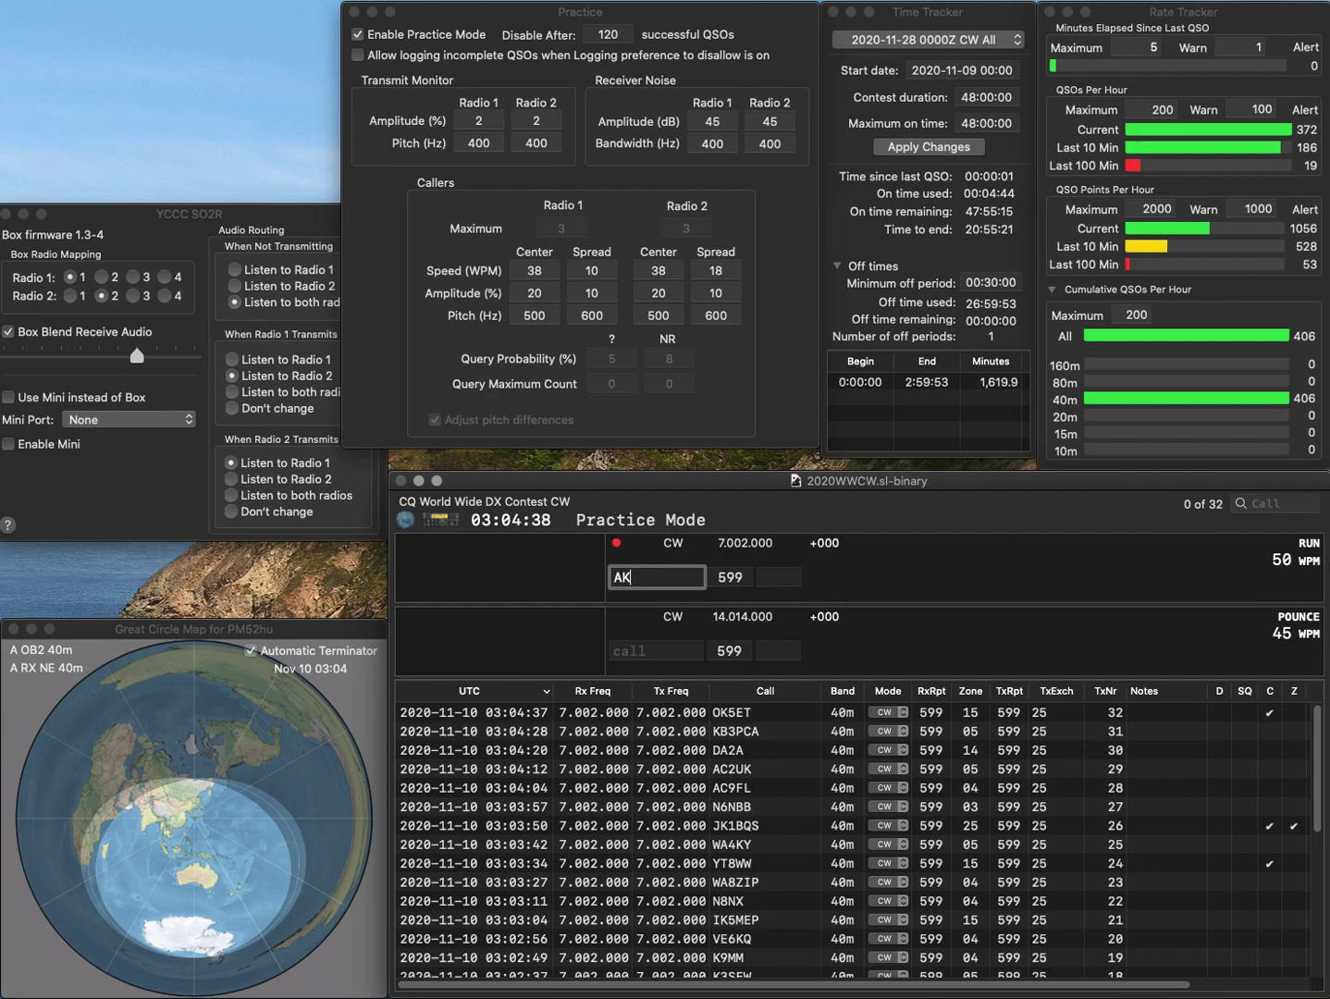
pyautogui.press('Return')
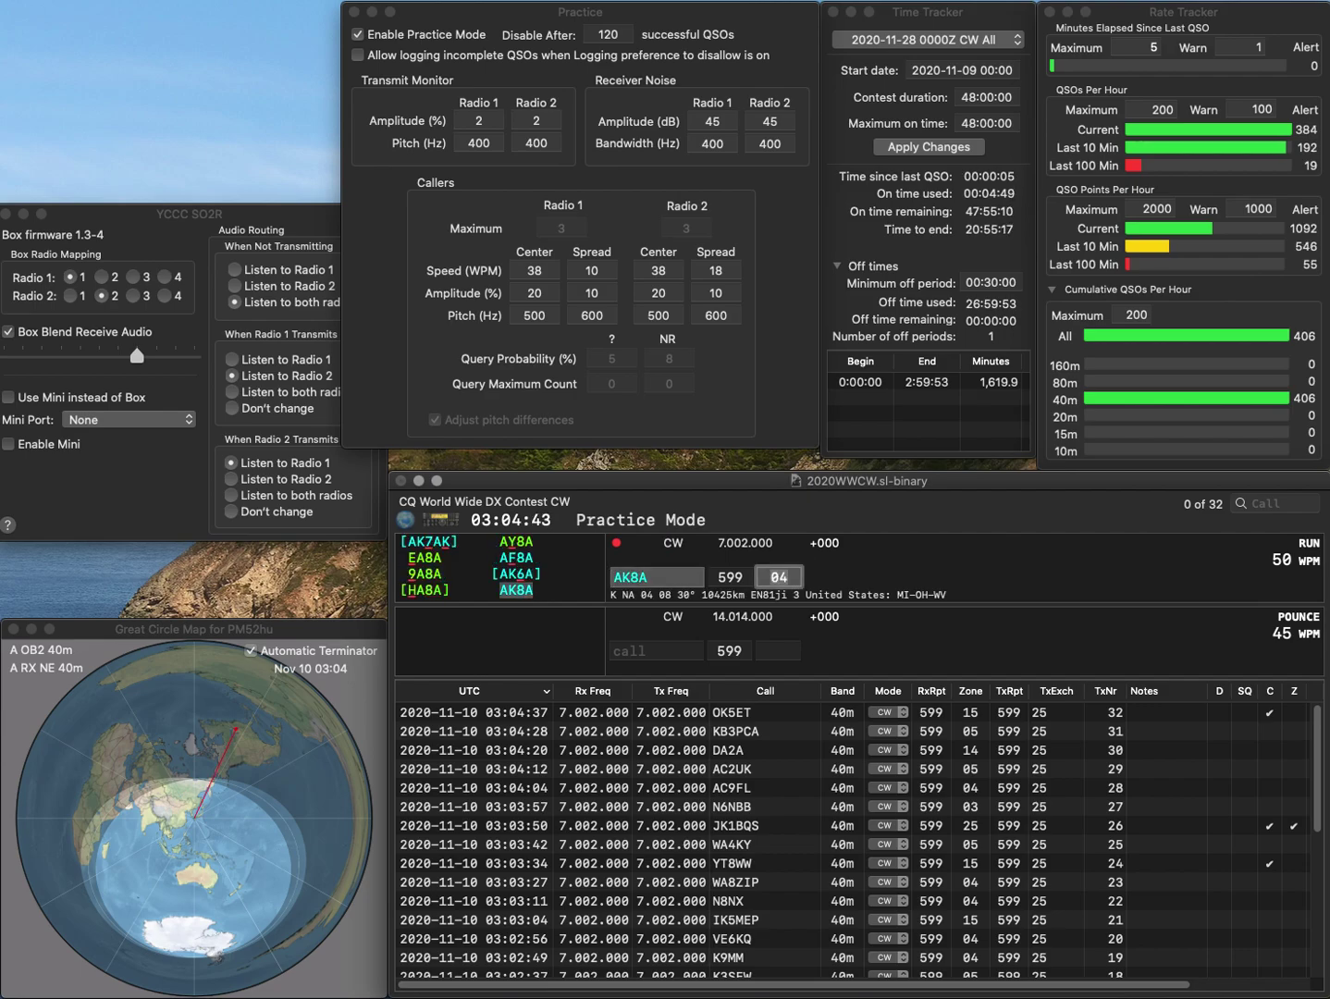
pyautogui.press('Return')
pyautogui.write('K5BOX')
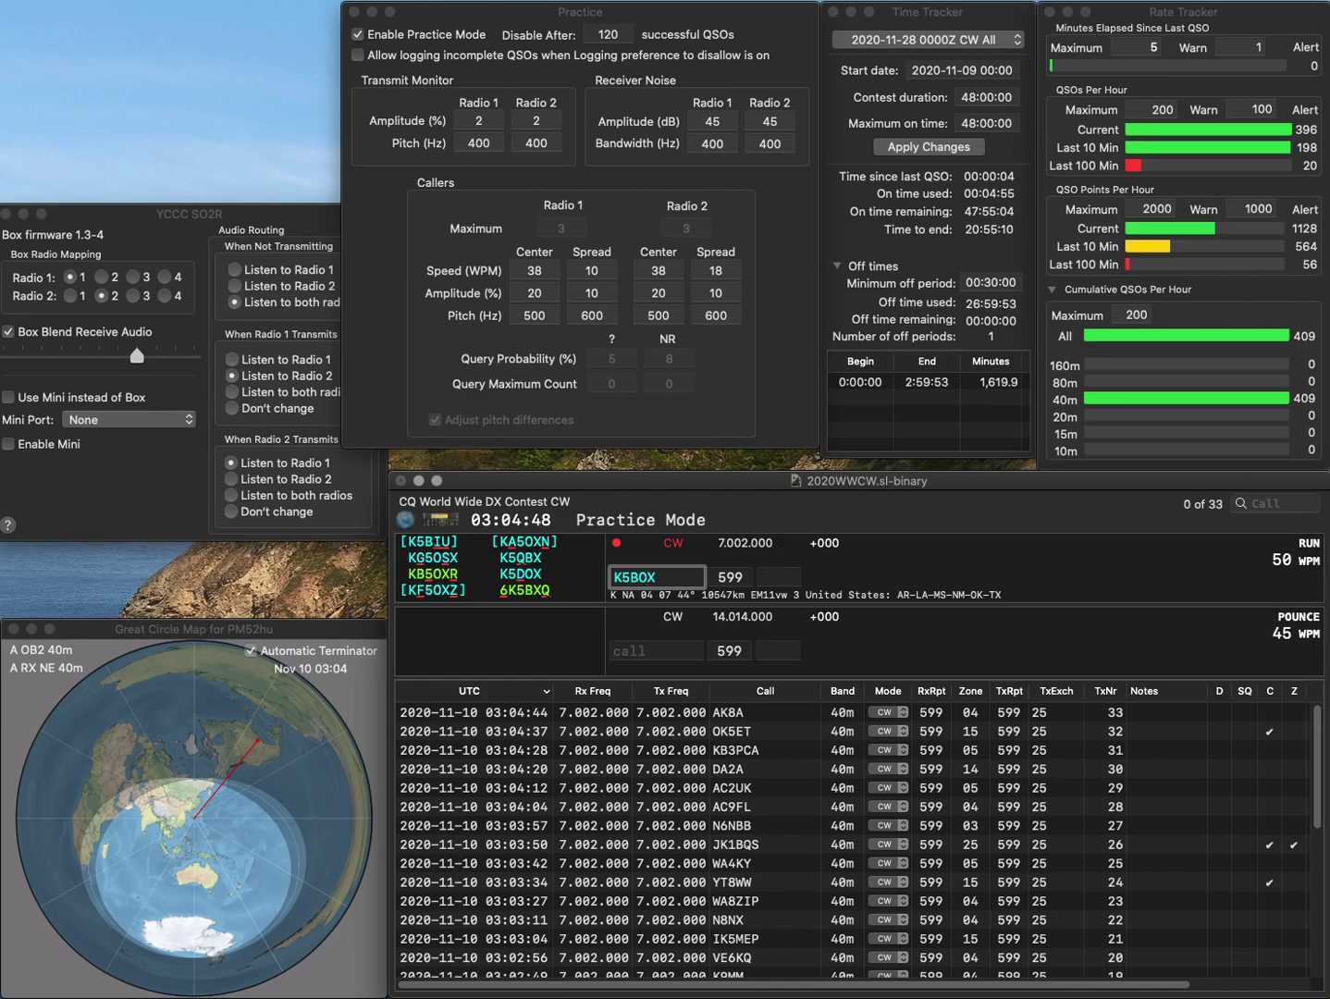
pyautogui.press('BackSpace')
pyautogui.press('BackSpace')
pyautogui.write('H')
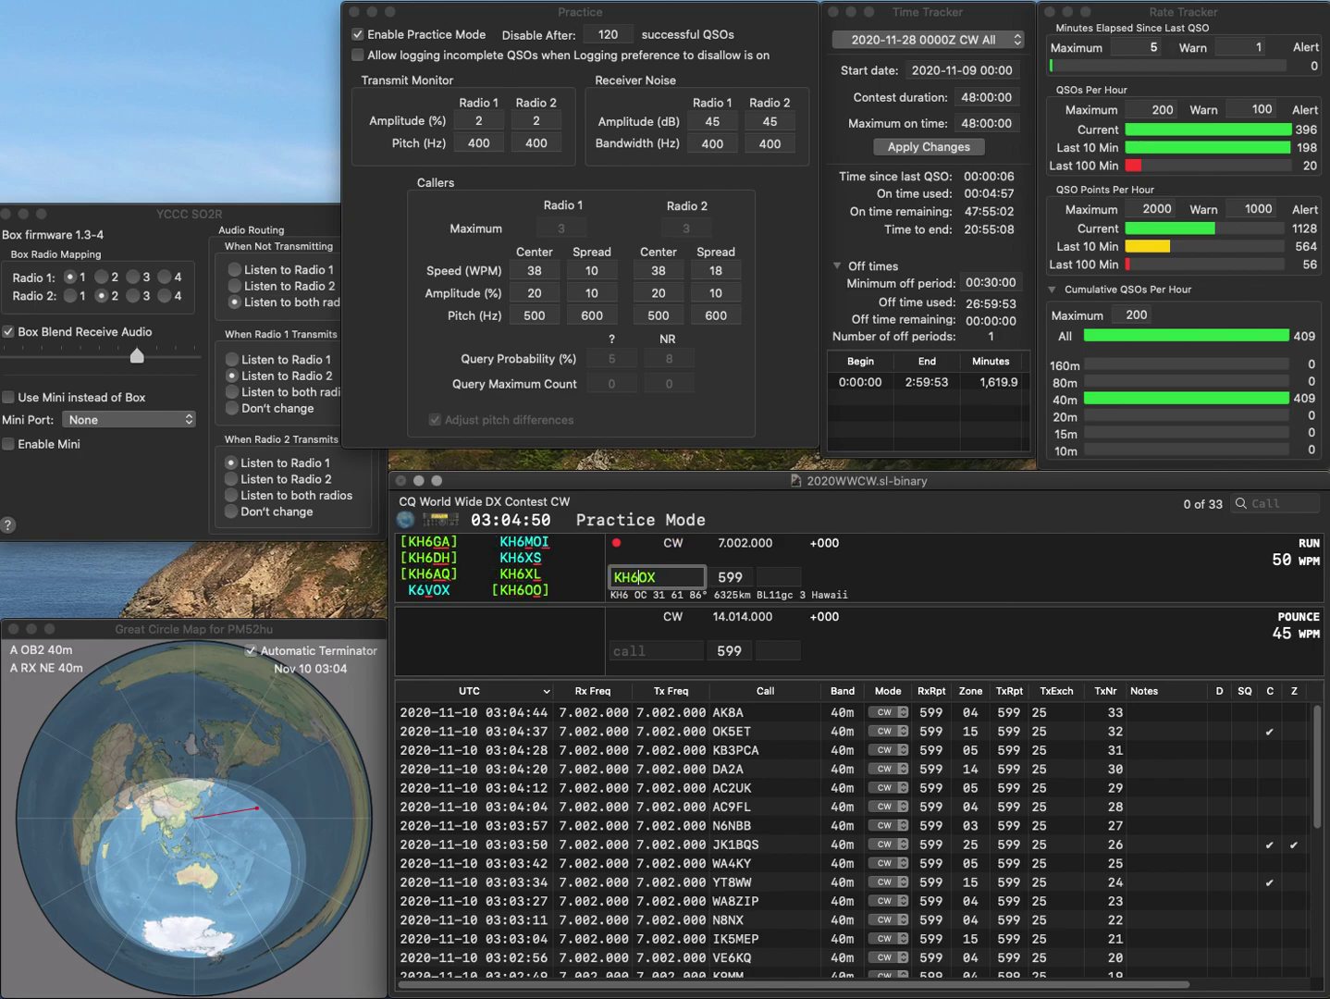
pyautogui.press('BackSpace')
pyautogui.write('5D')
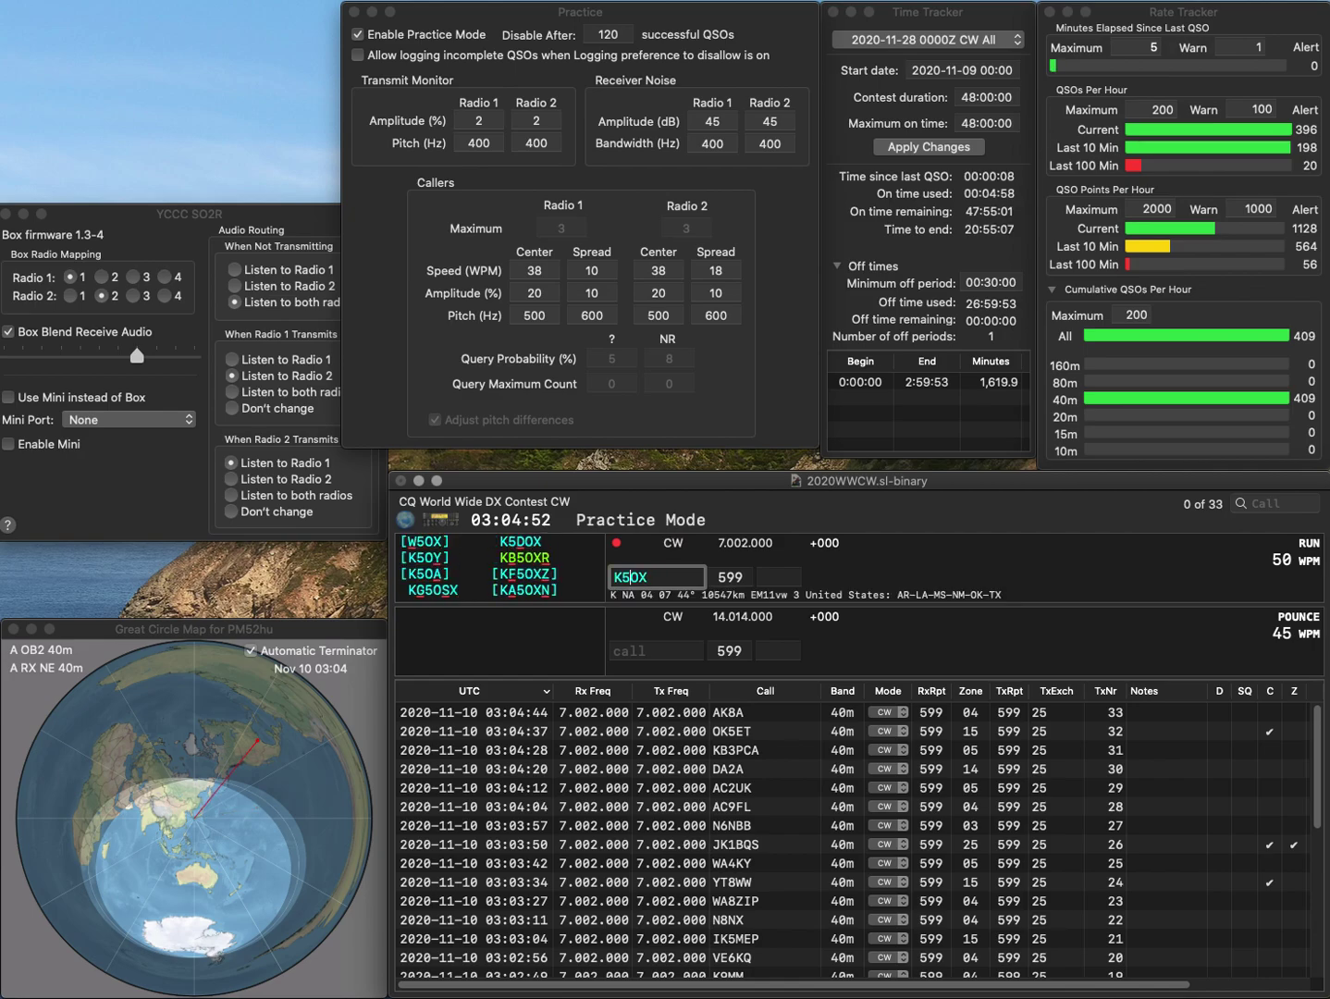
pyautogui.press('Return')
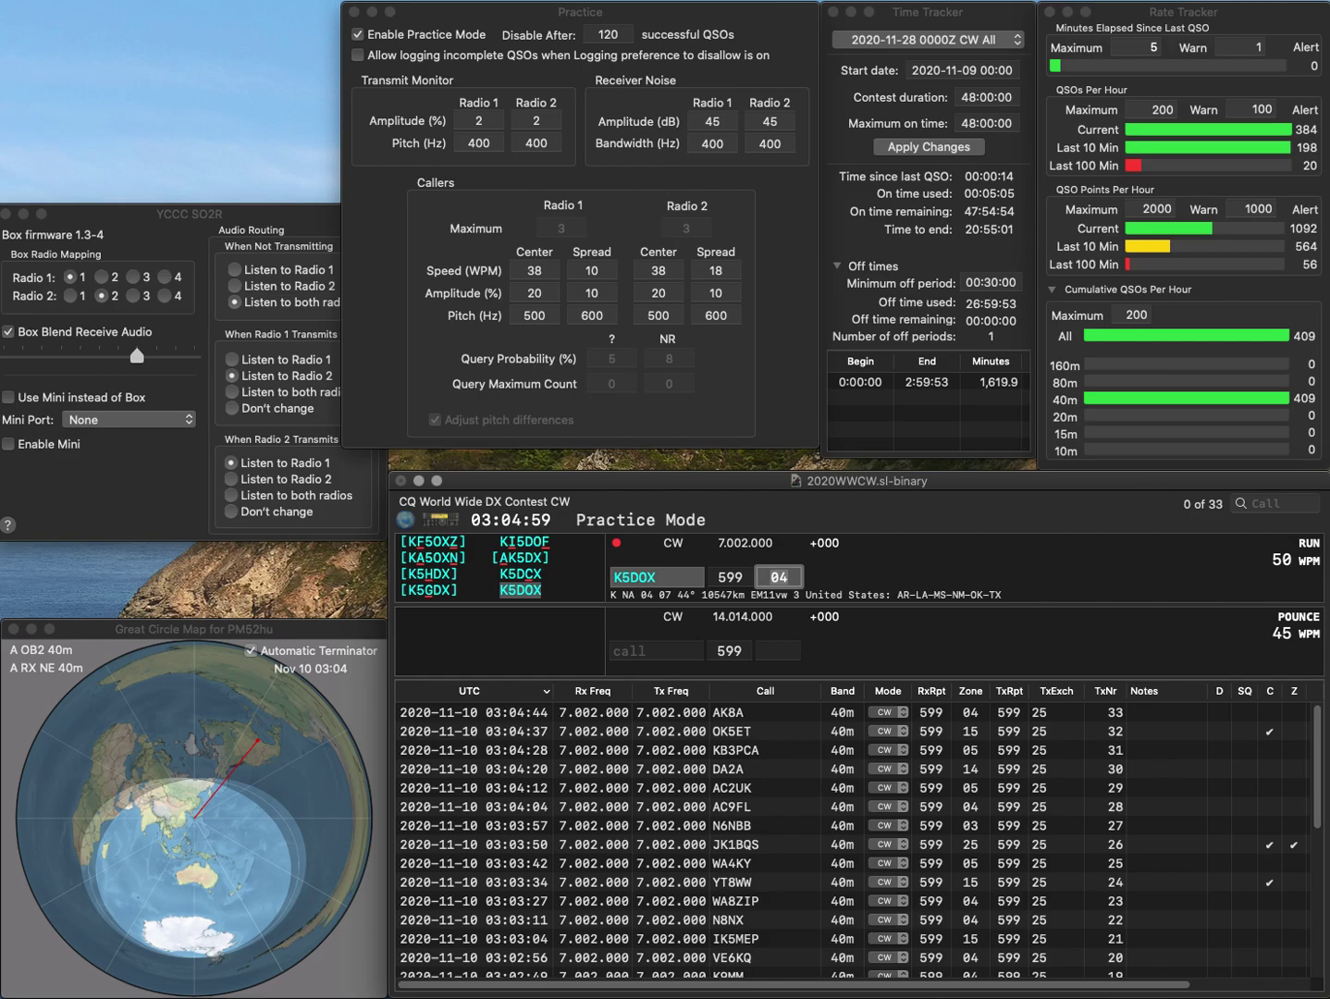
pyautogui.press('Return')
pyautogui.write('WA1ES')
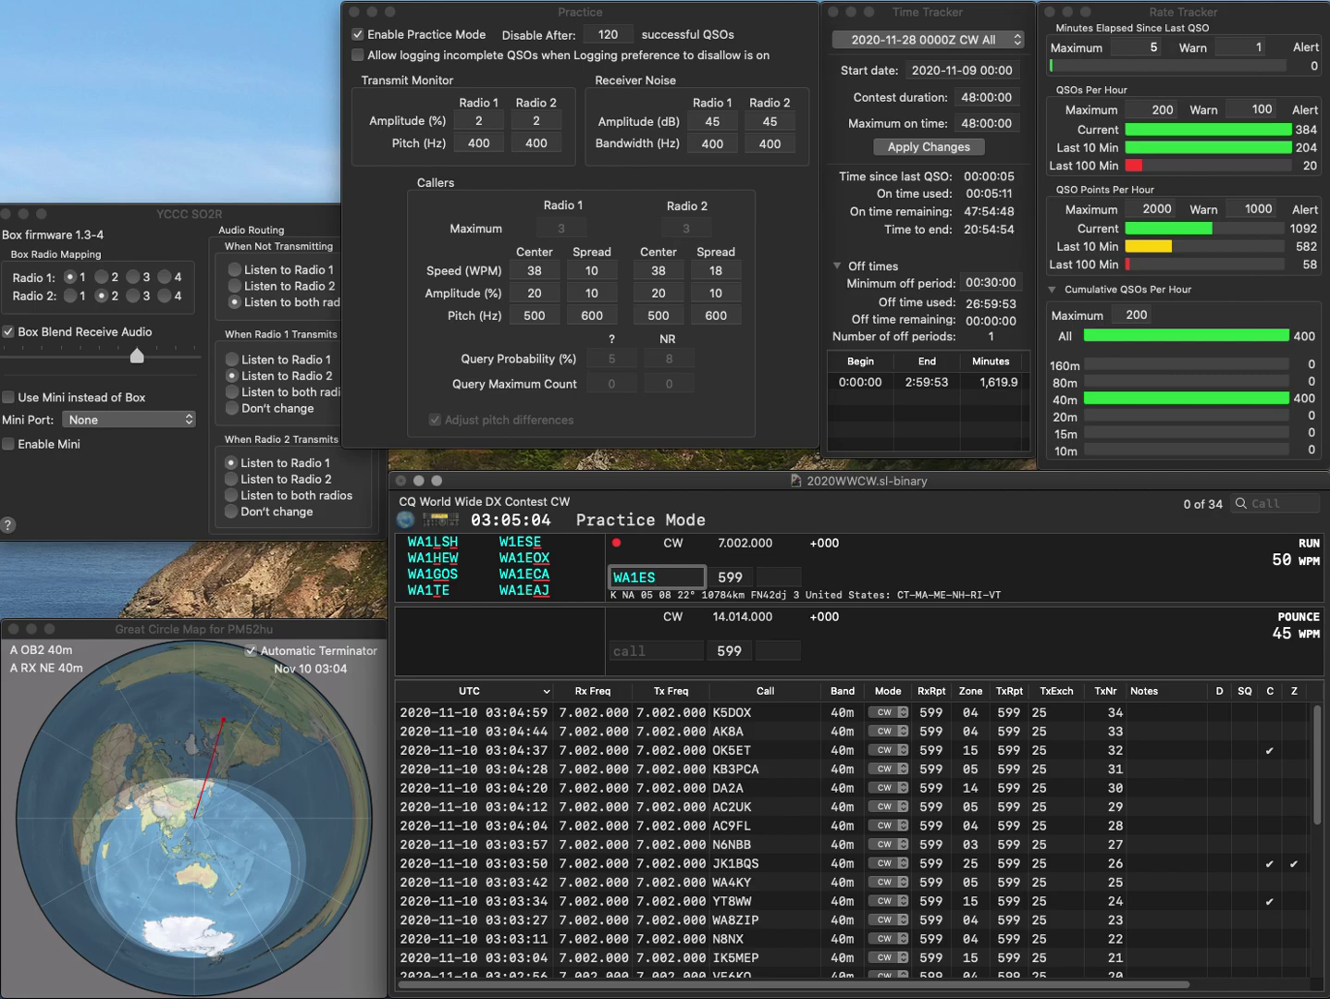
pyautogui.press('BackSpace')
pyautogui.write('IN')
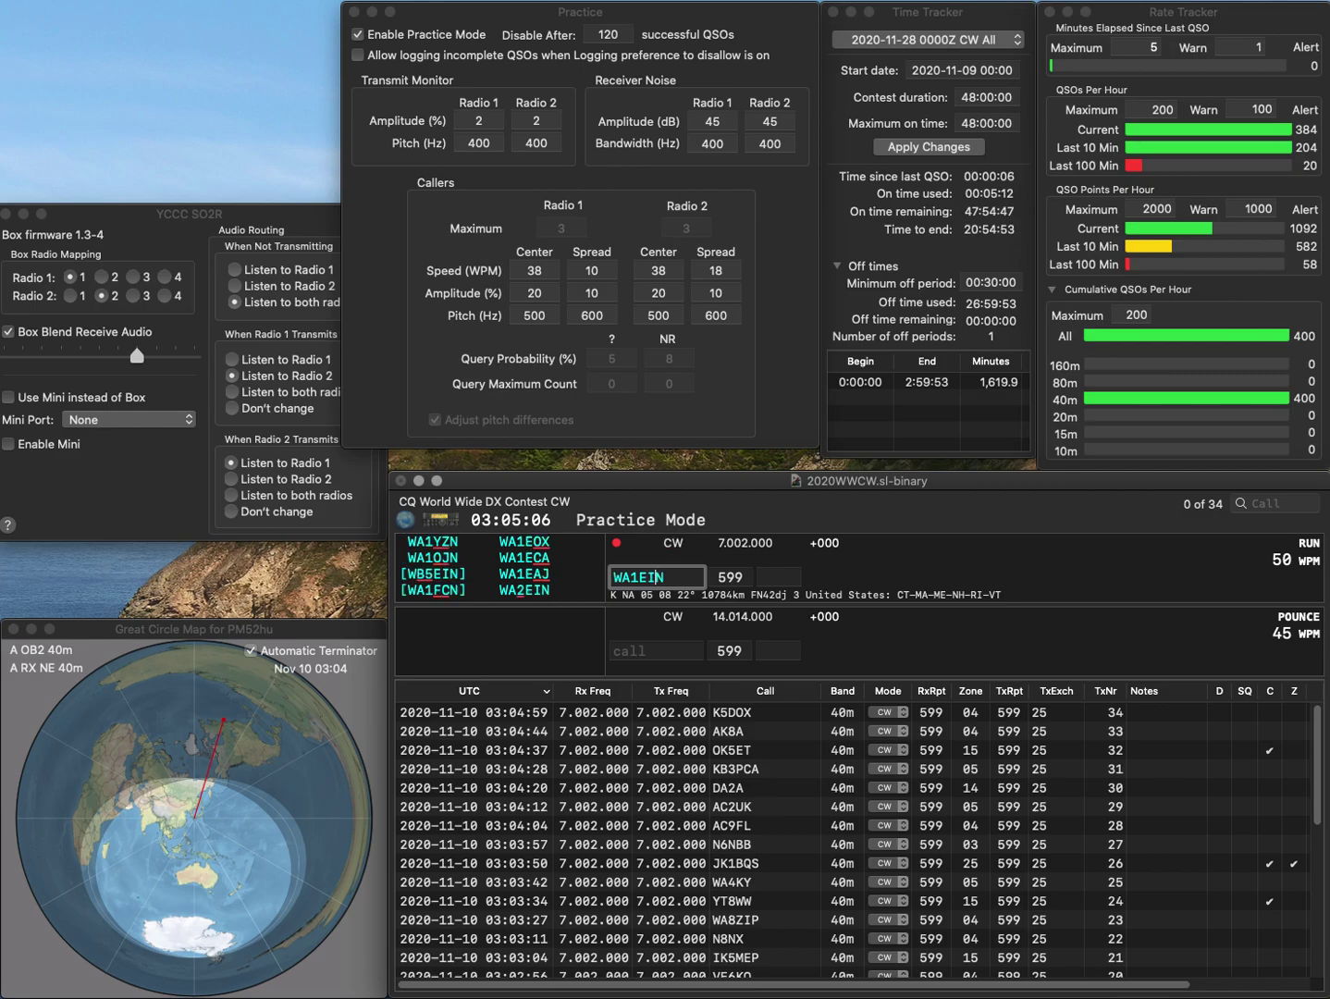
pyautogui.press('Left')
pyautogui.press('Left')
pyautogui.press('Left')
pyautogui.press('BackSpace')
pyautogui.write('2')
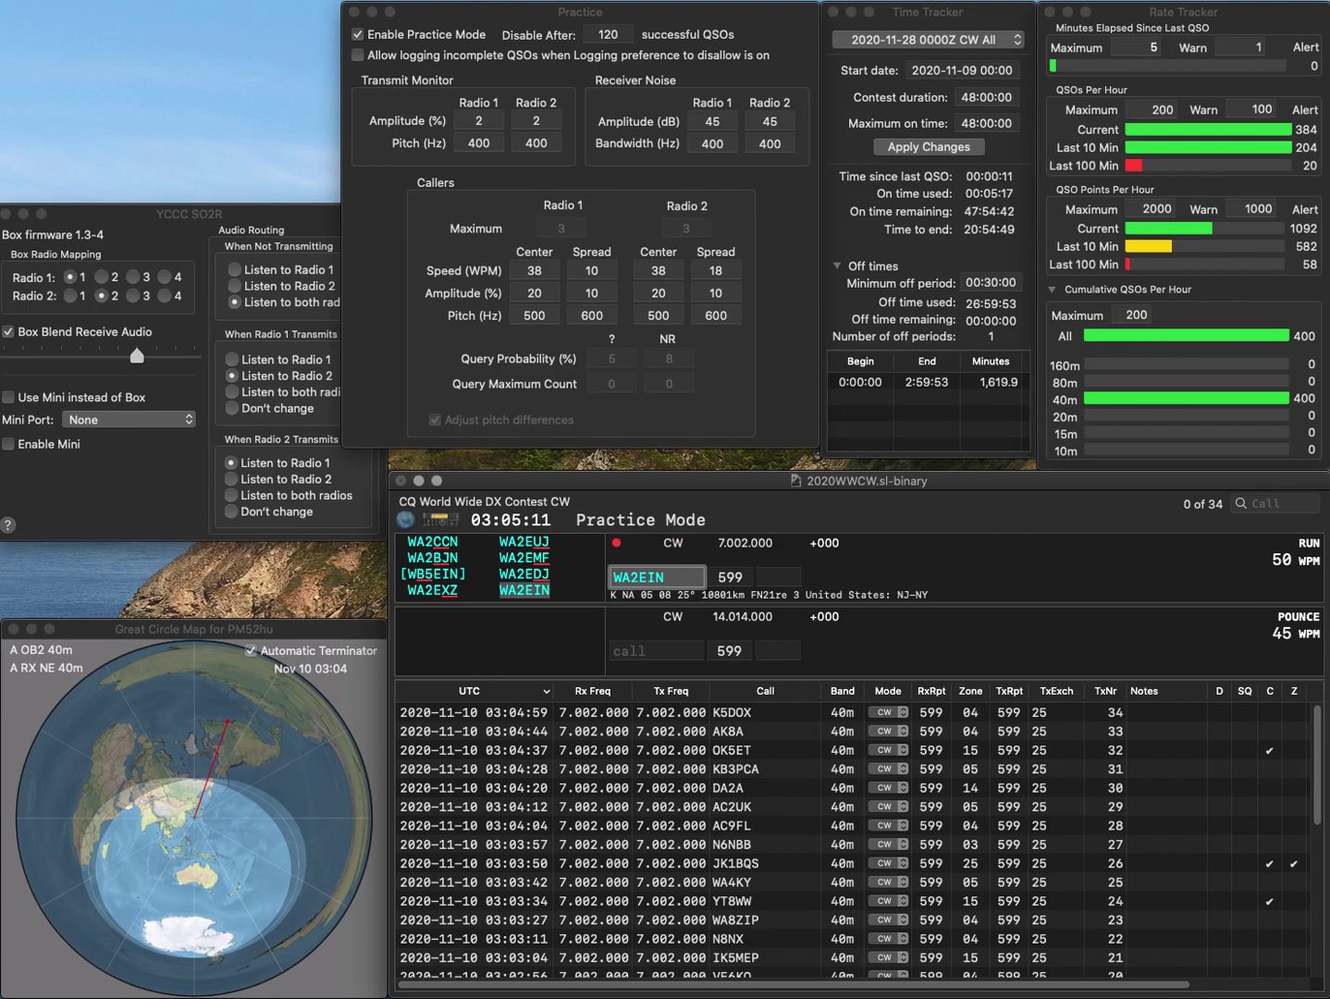
pyautogui.press('space')
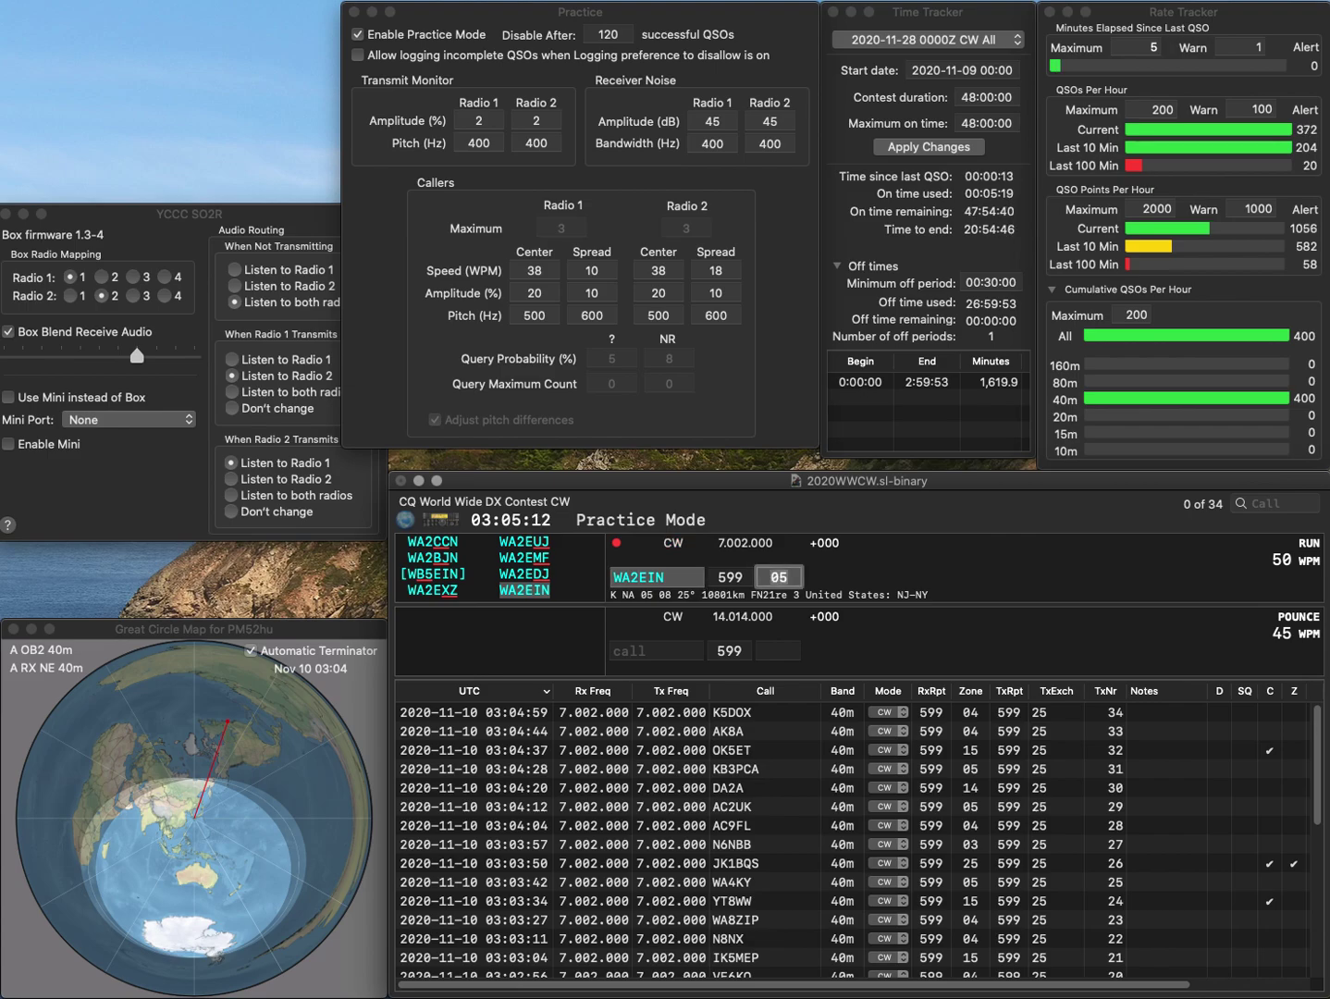
pyautogui.press('Return')
pyautogui.write('W0IRS')
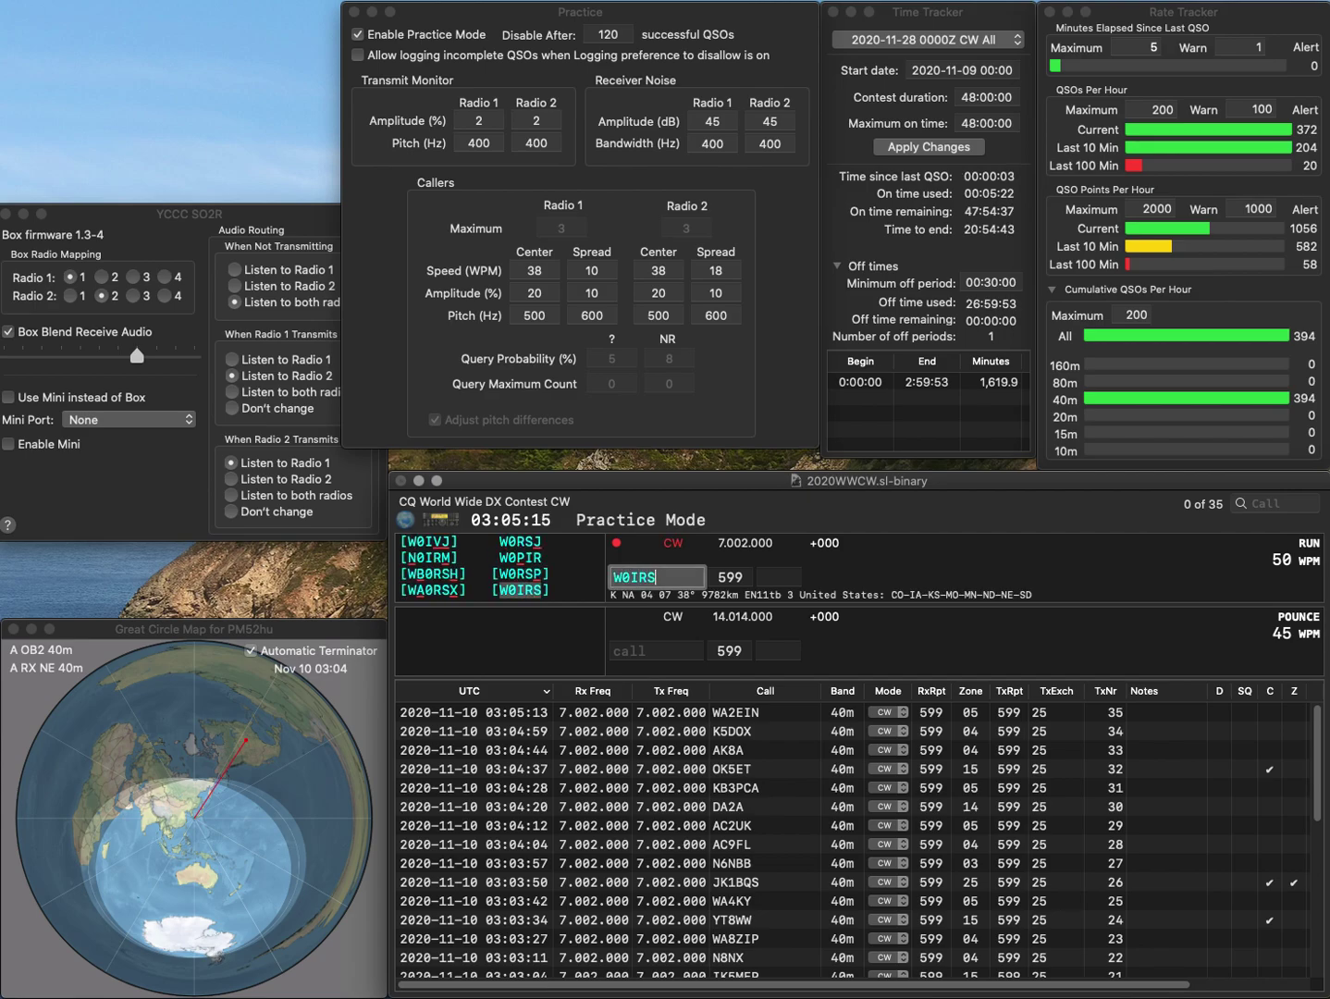
pyautogui.press('space')
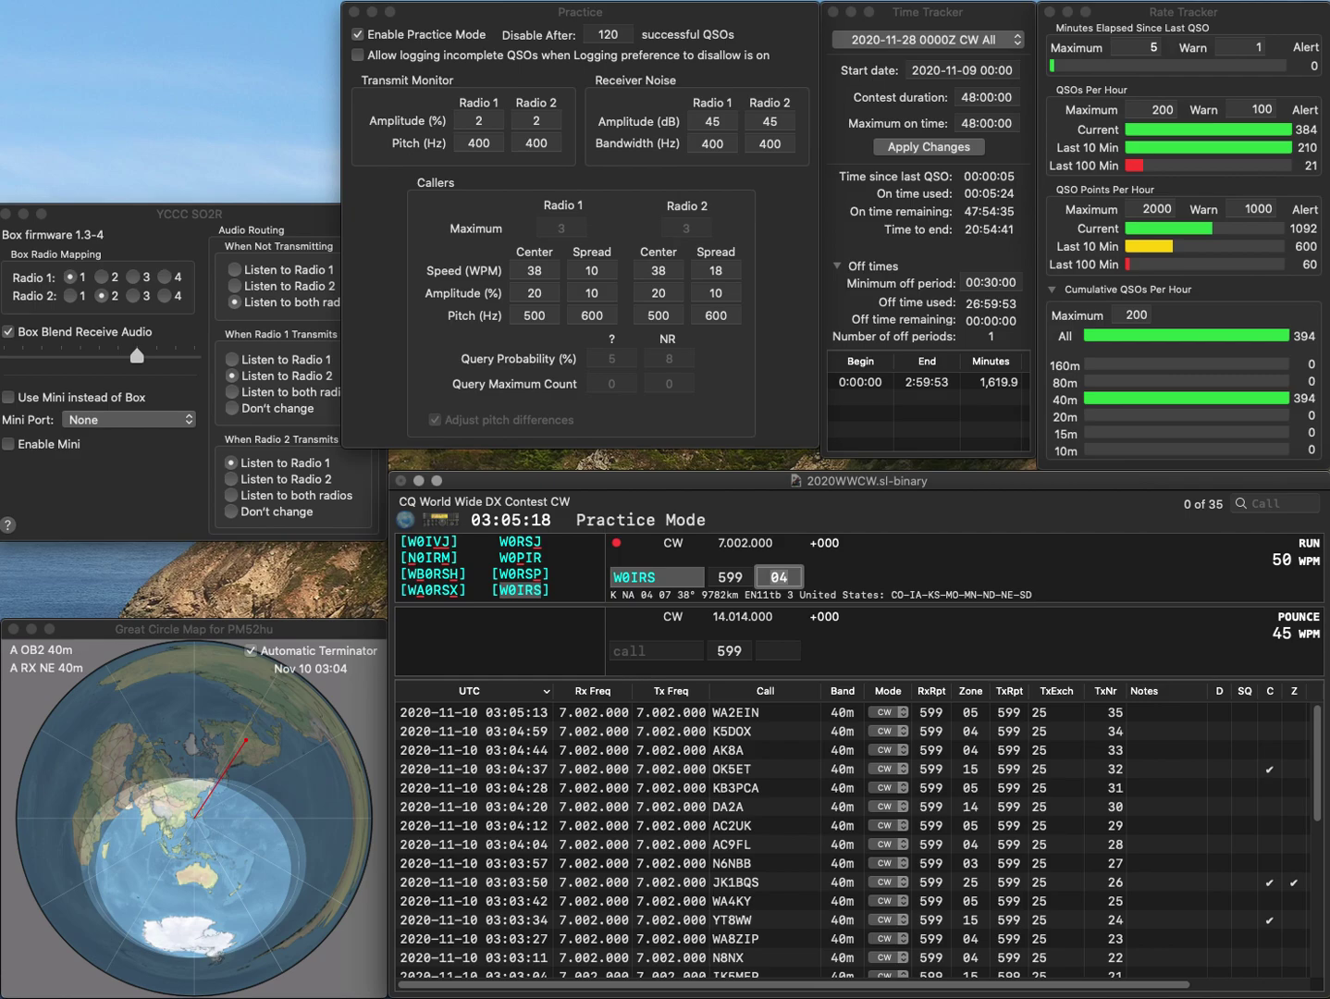
pyautogui.press('Return')
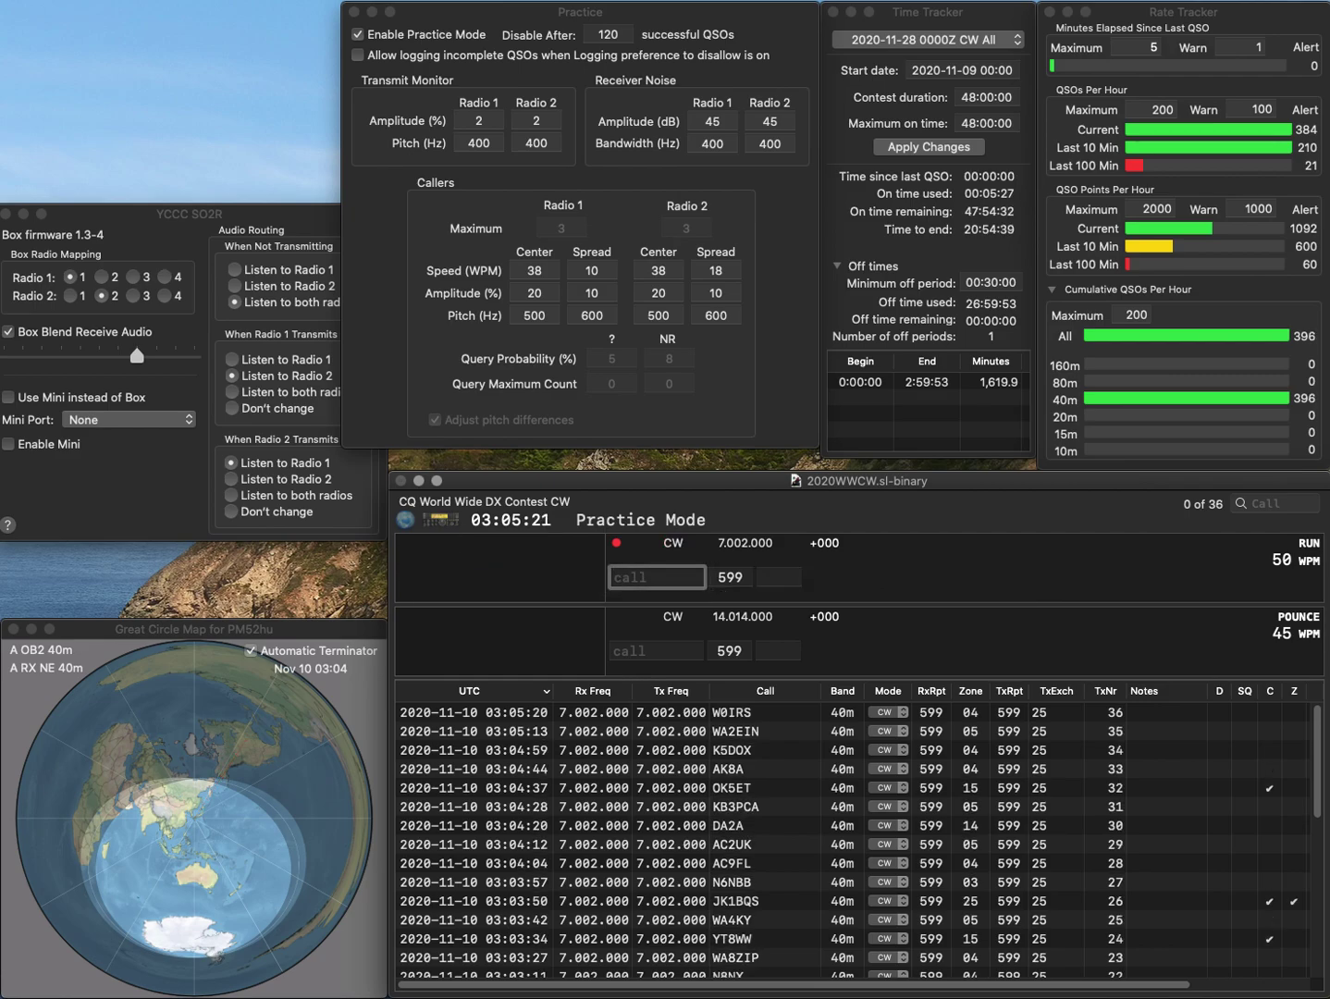
pyautogui.write('W1KES')
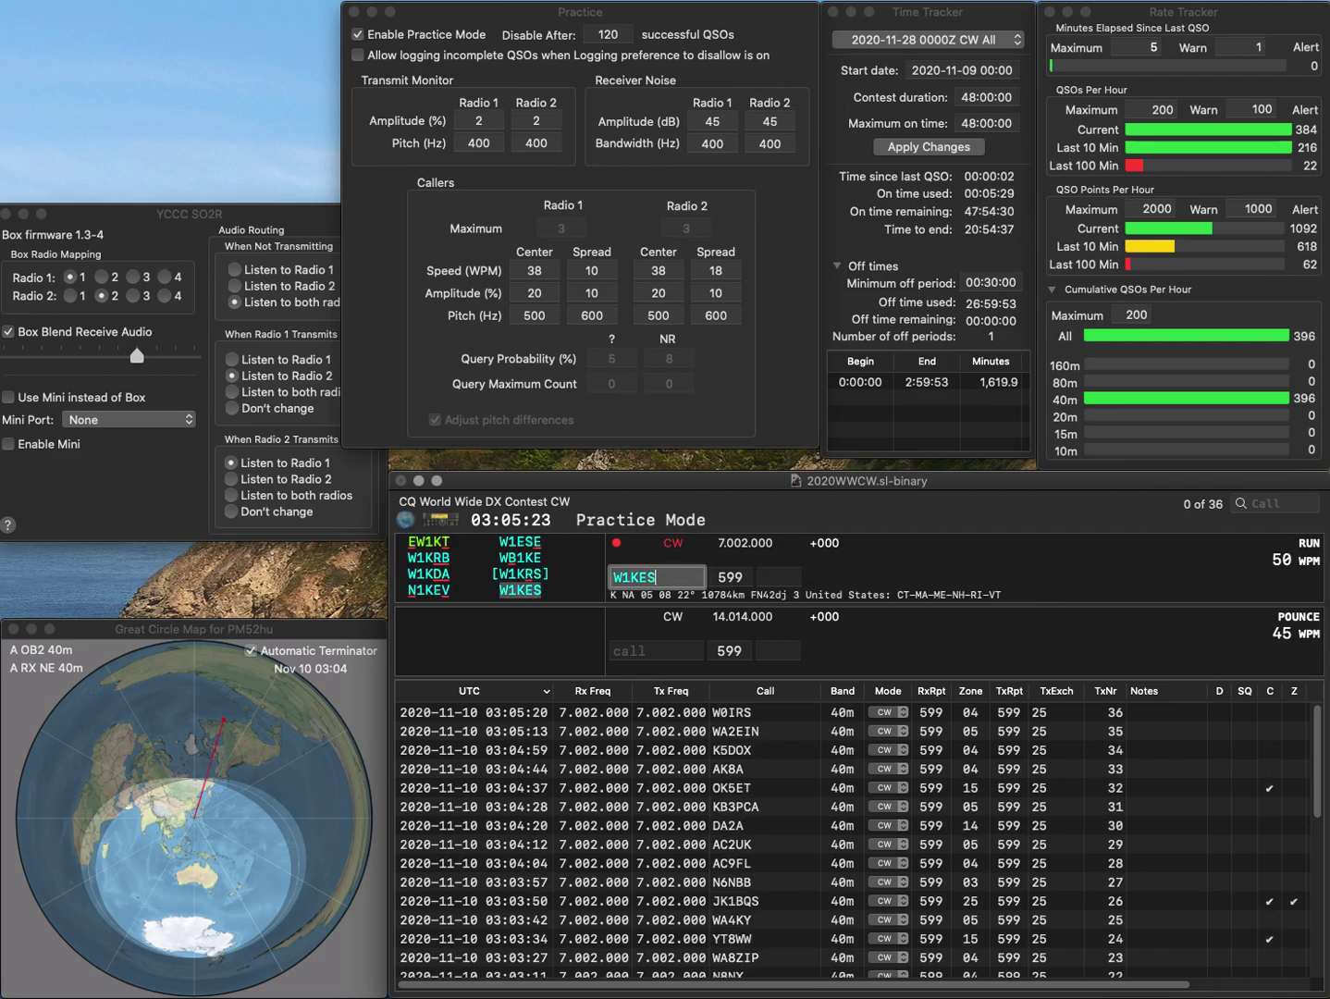
pyautogui.press('space')
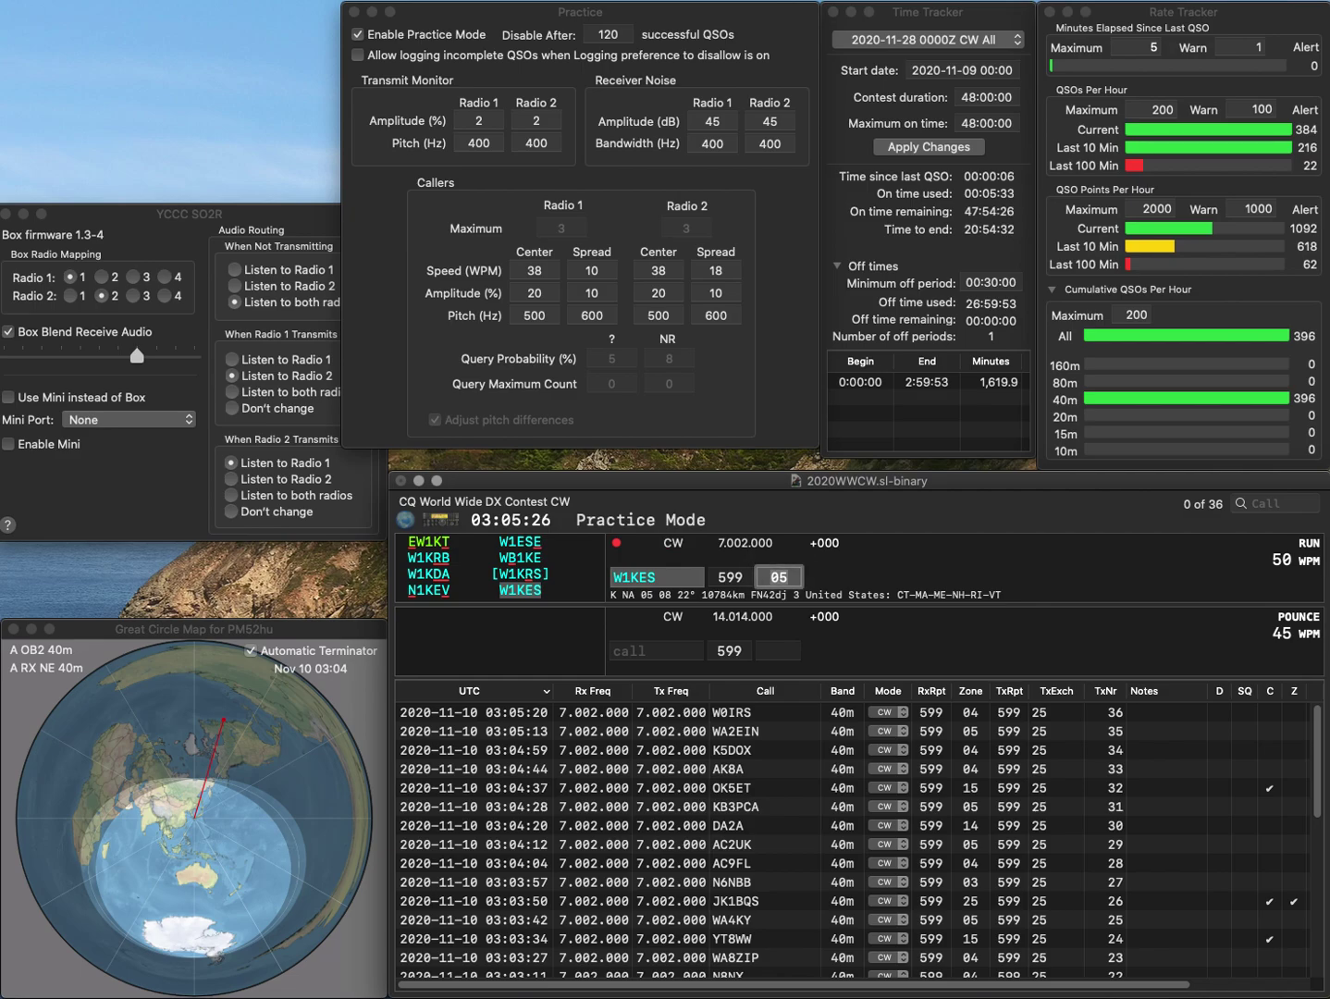
pyautogui.press('Return')
# Step: Work and log a Radio 1 run contact with F5KOU on 40 m, accepting zone 14
pyautogui.write('F5KOU')
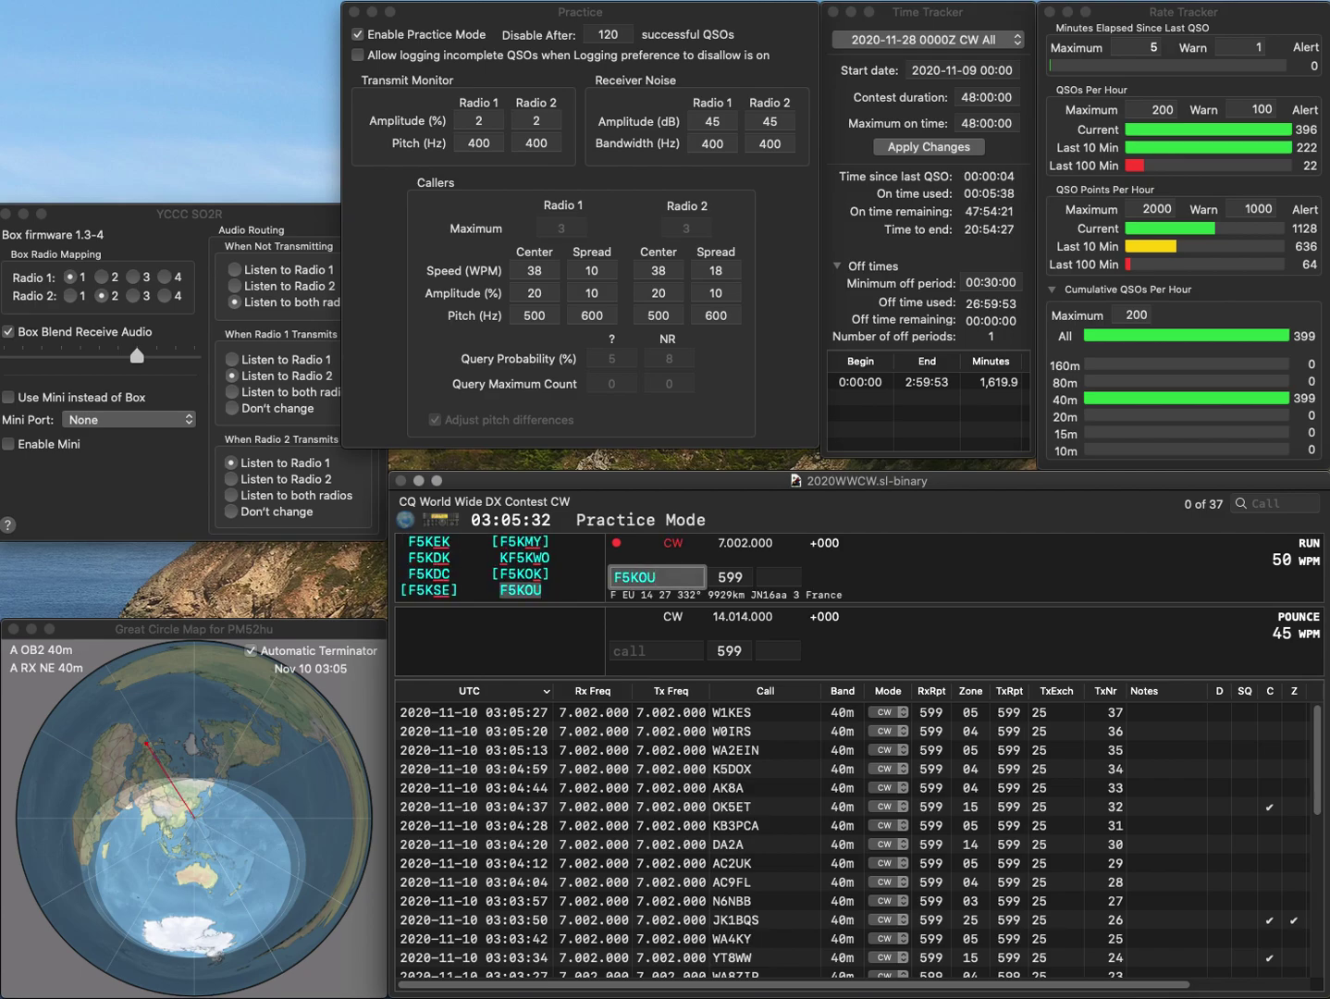
pyautogui.press('space')
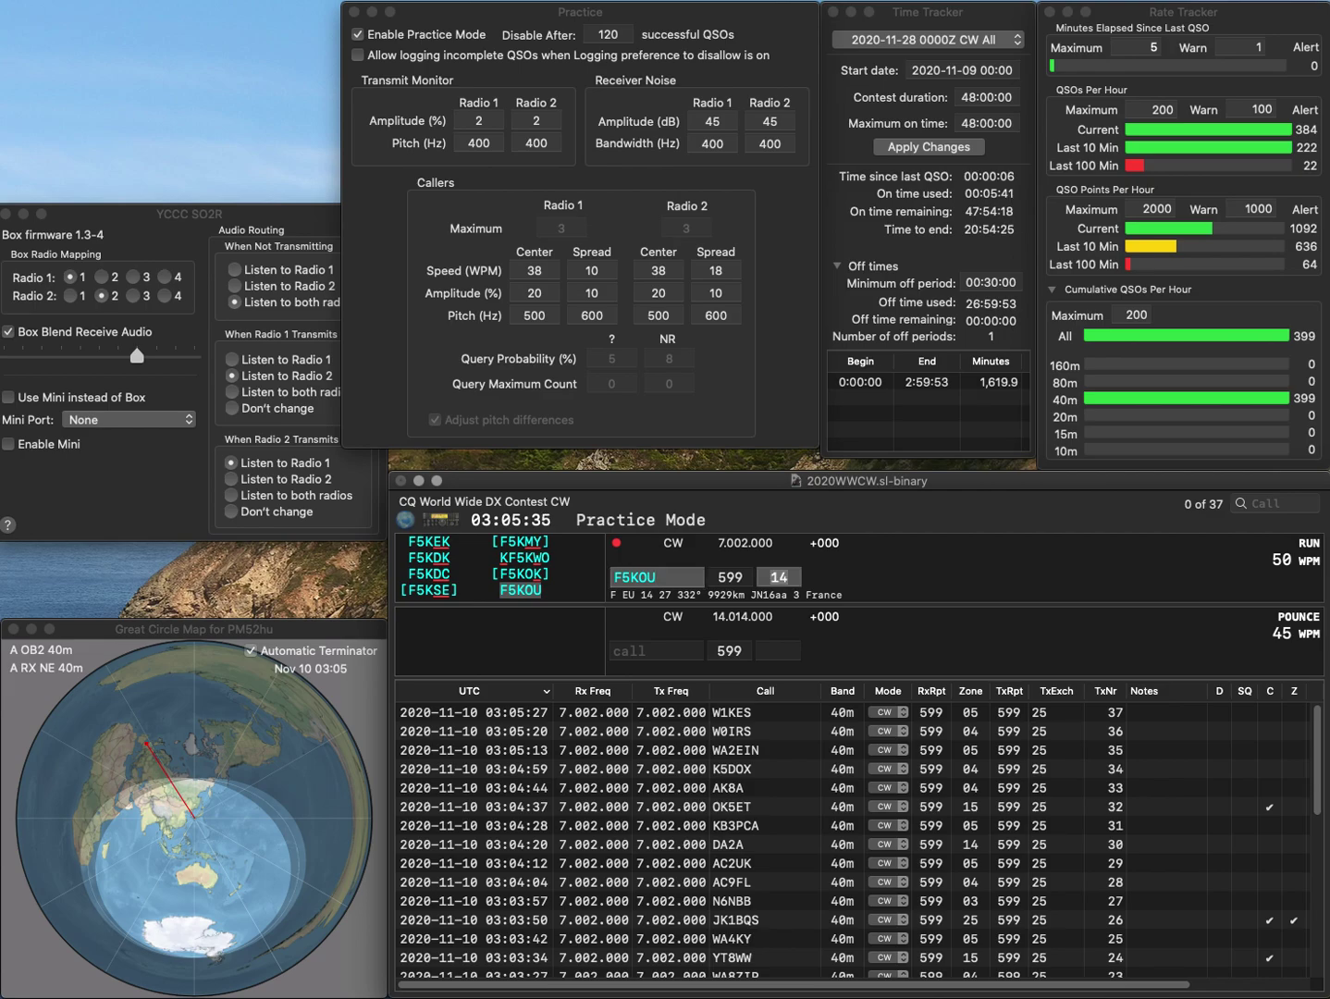
pyautogui.press('Return')
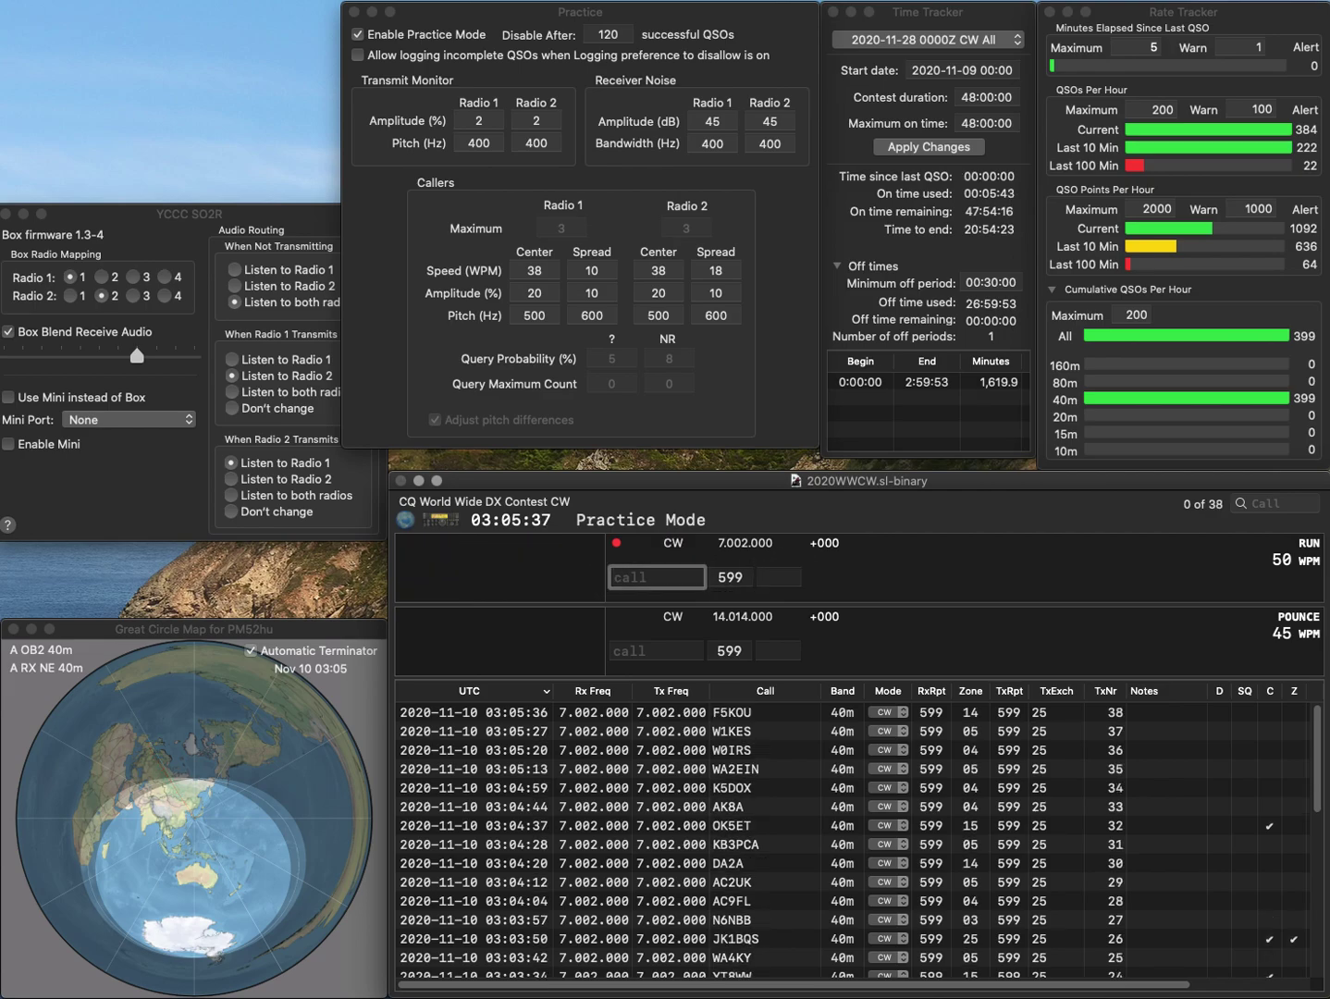
pyautogui.write('K0XX')
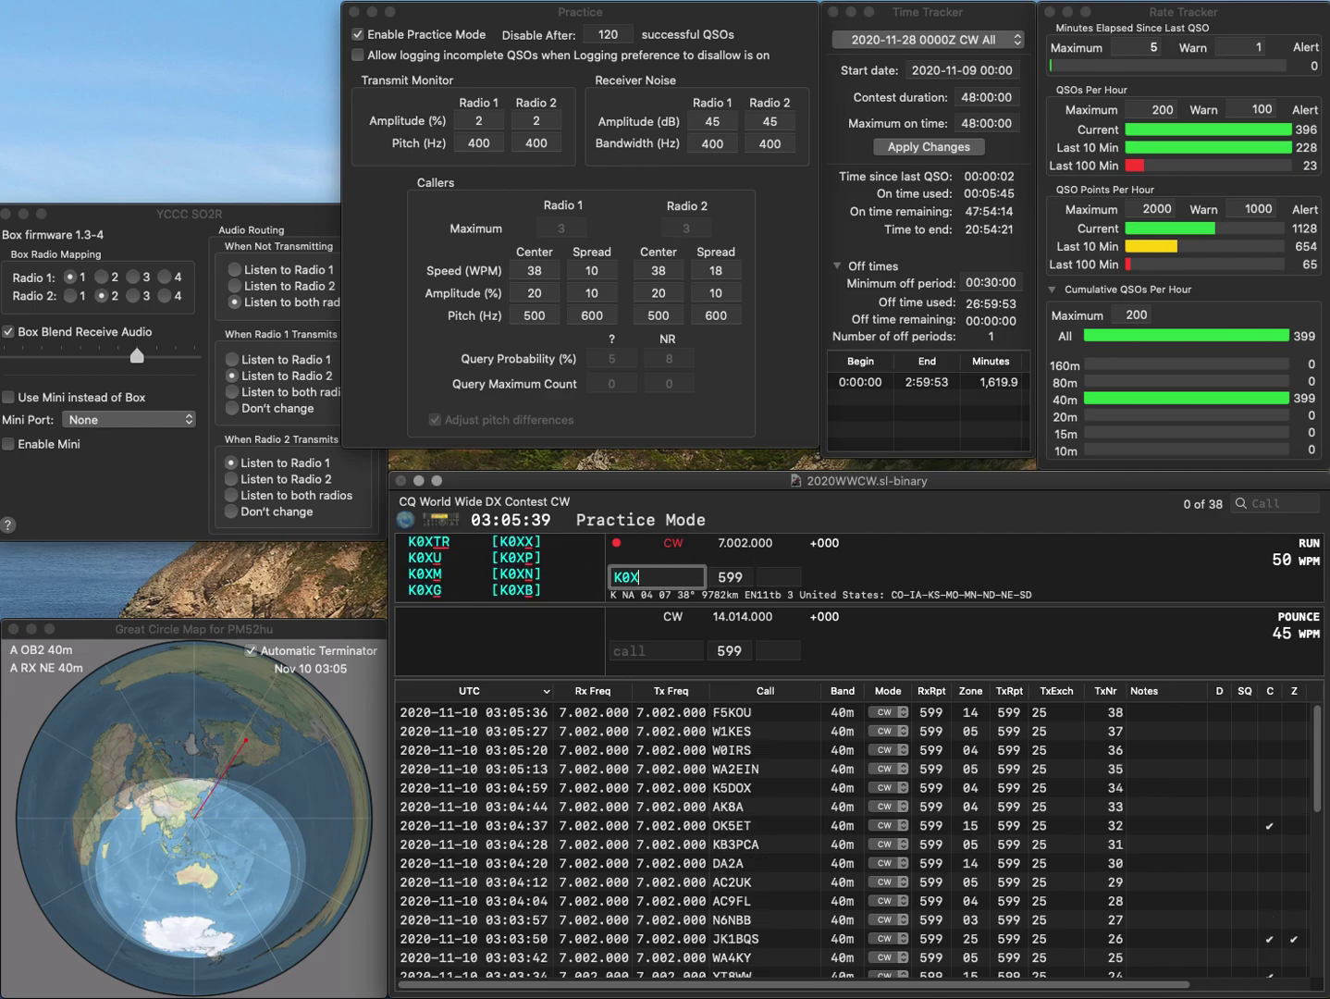
pyautogui.press('space')
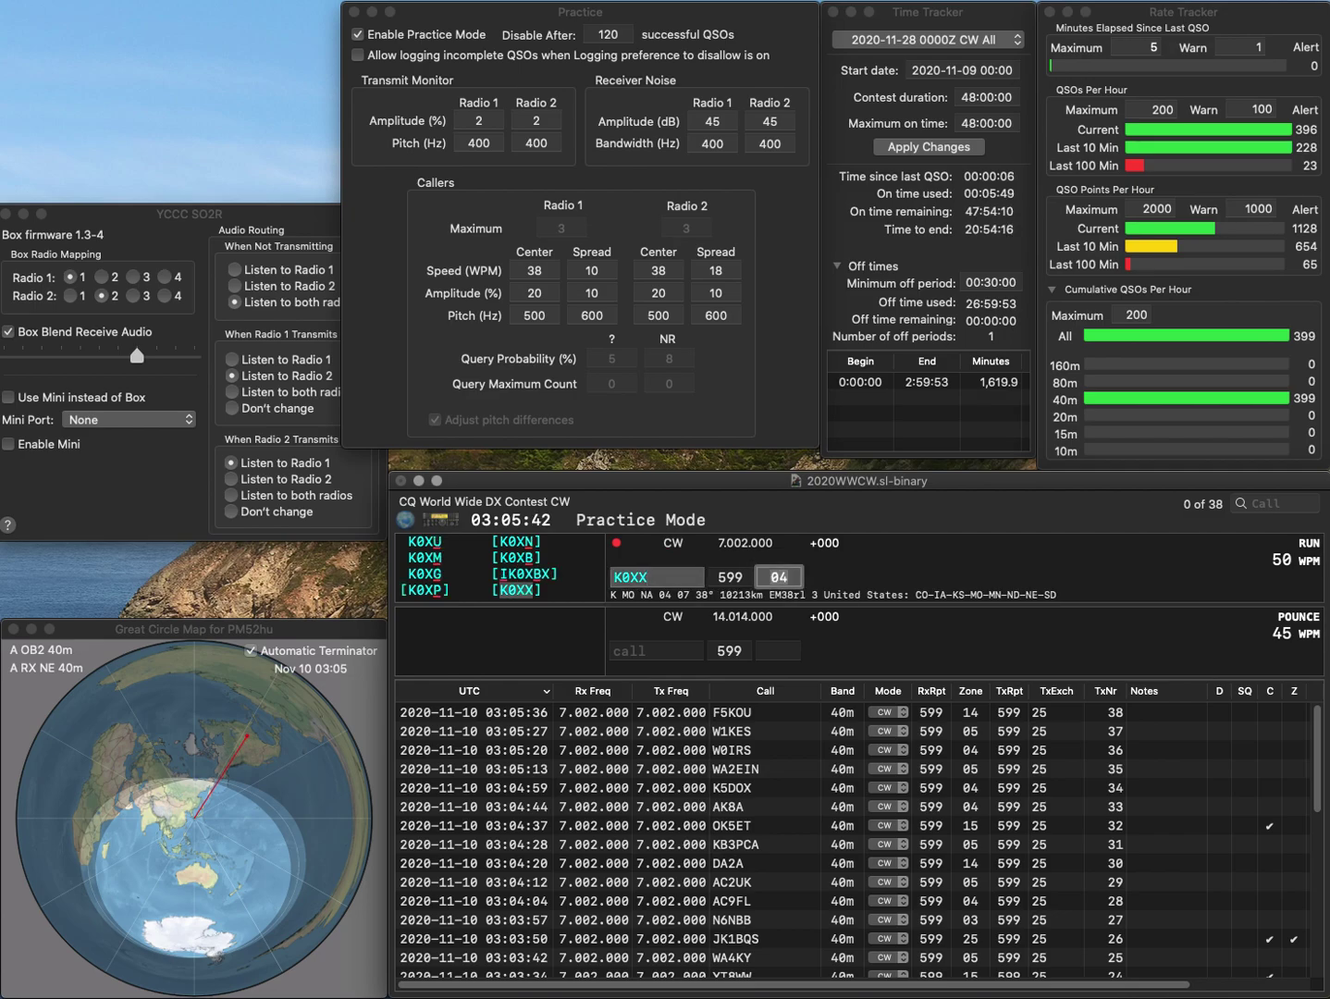
pyautogui.press('Return')
pyautogui.write('SP')
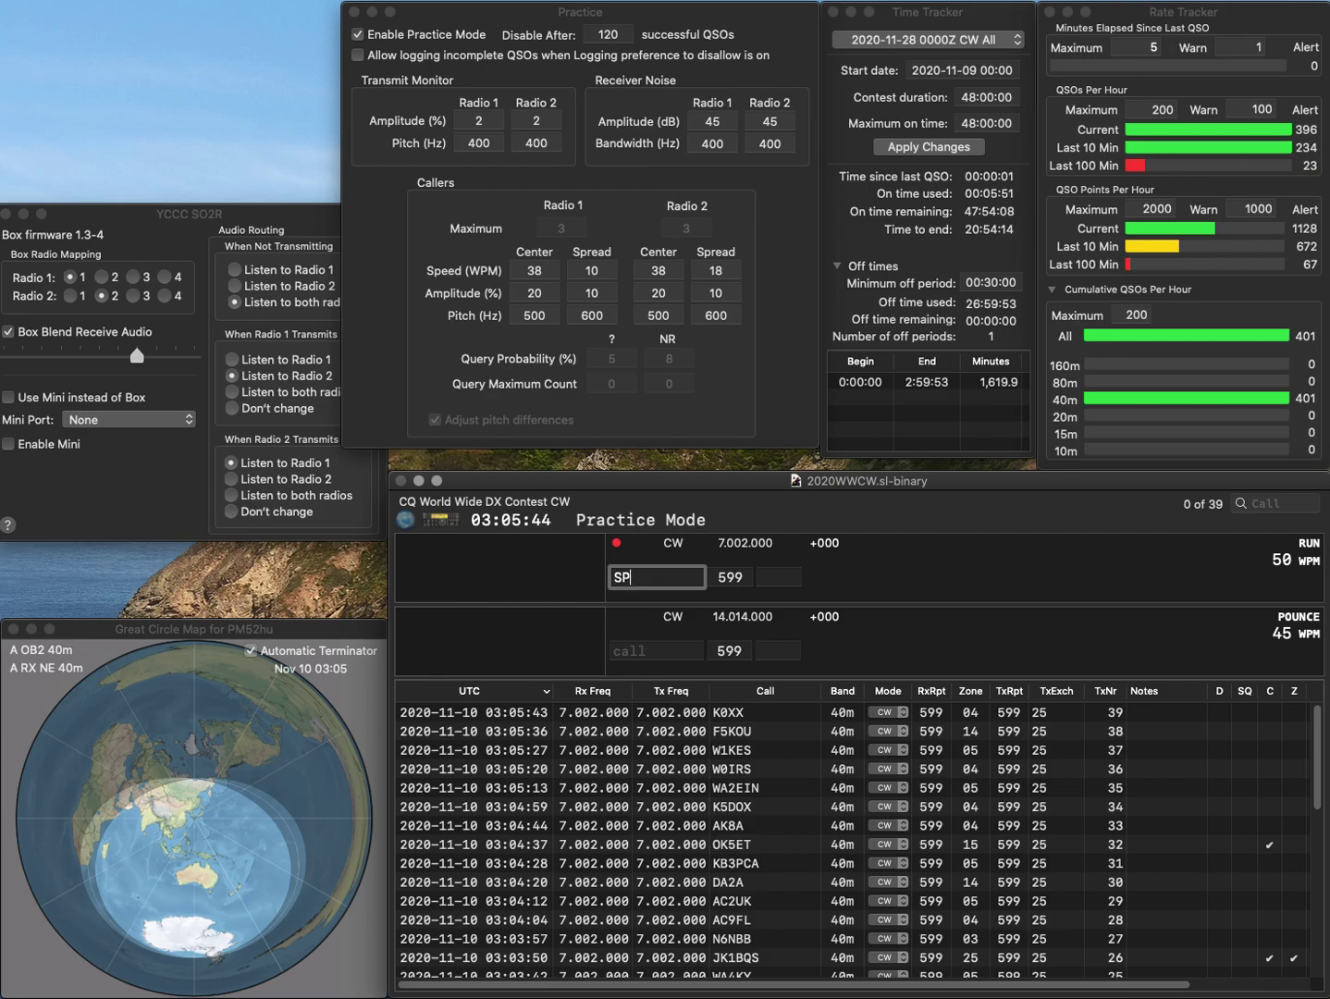
pyautogui.write('9GNM')
pyautogui.press('space')
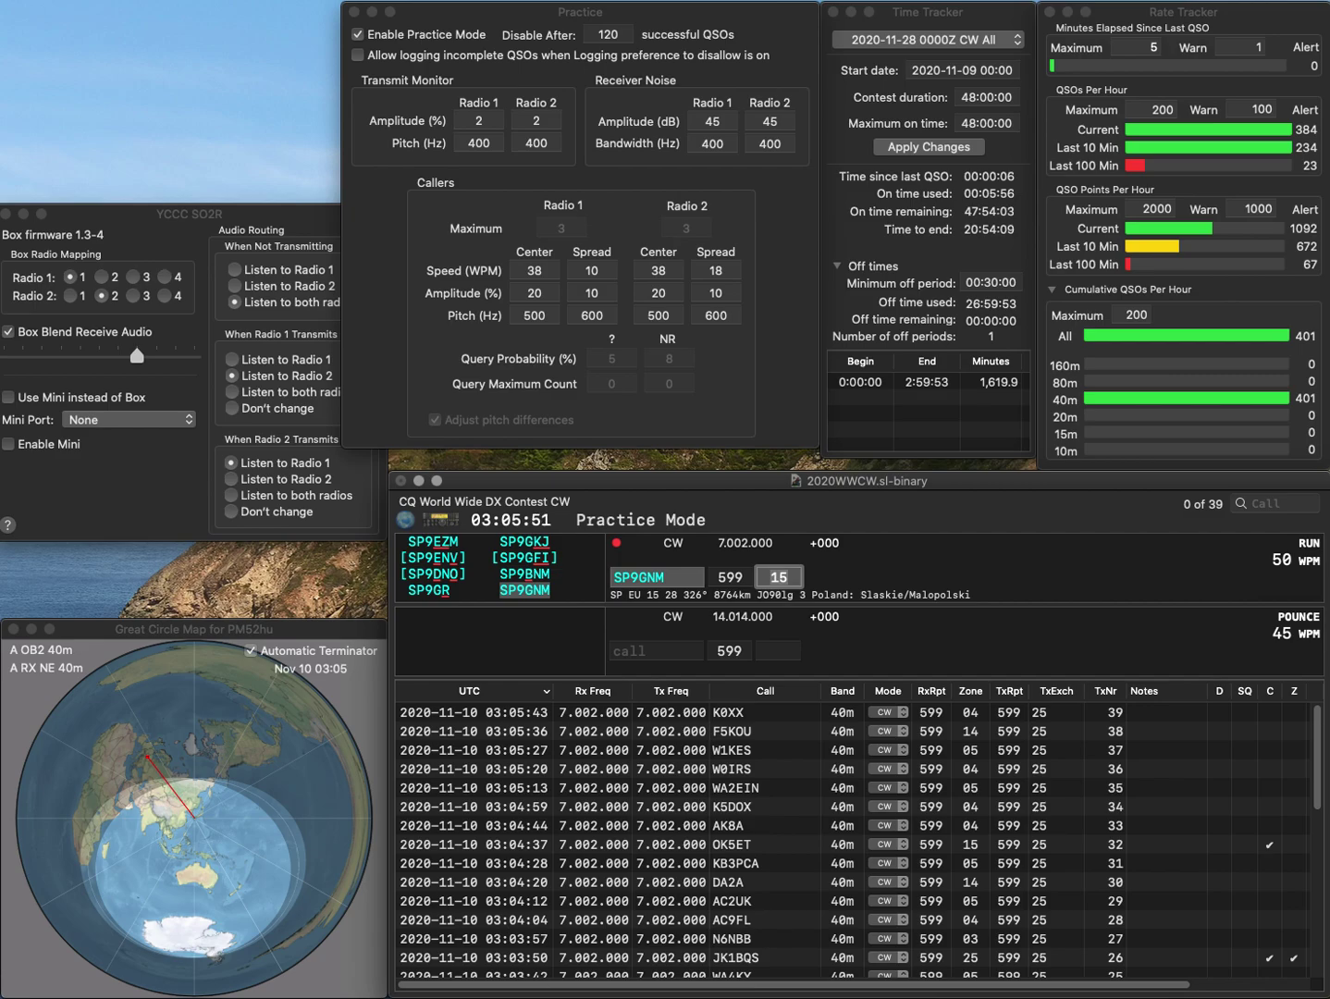
pyautogui.press('Return')
pyautogui.write('E')
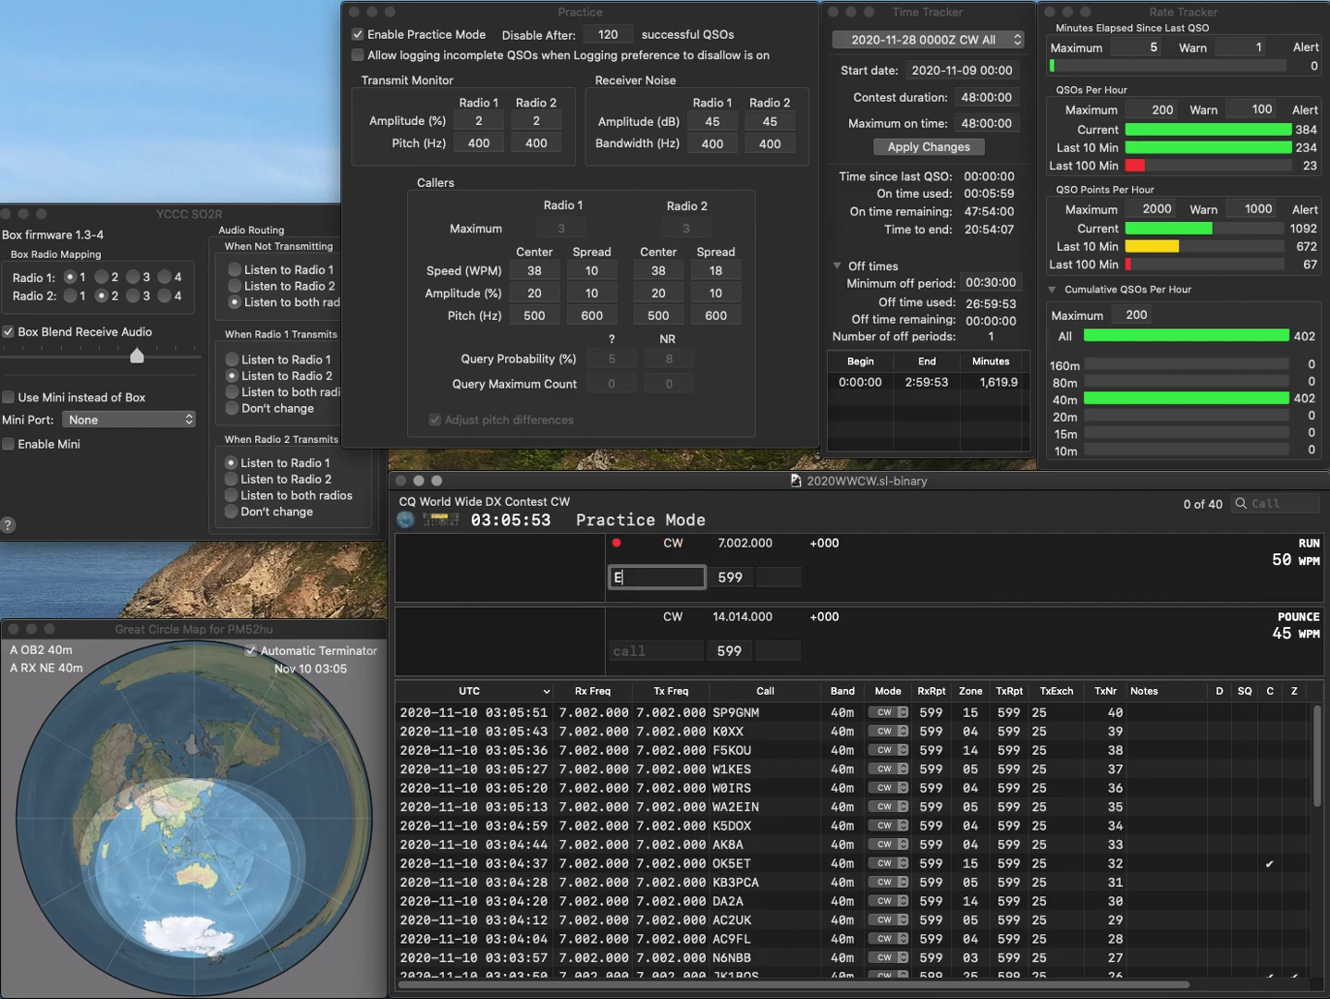
pyautogui.write('C5M')
pyautogui.press('space')
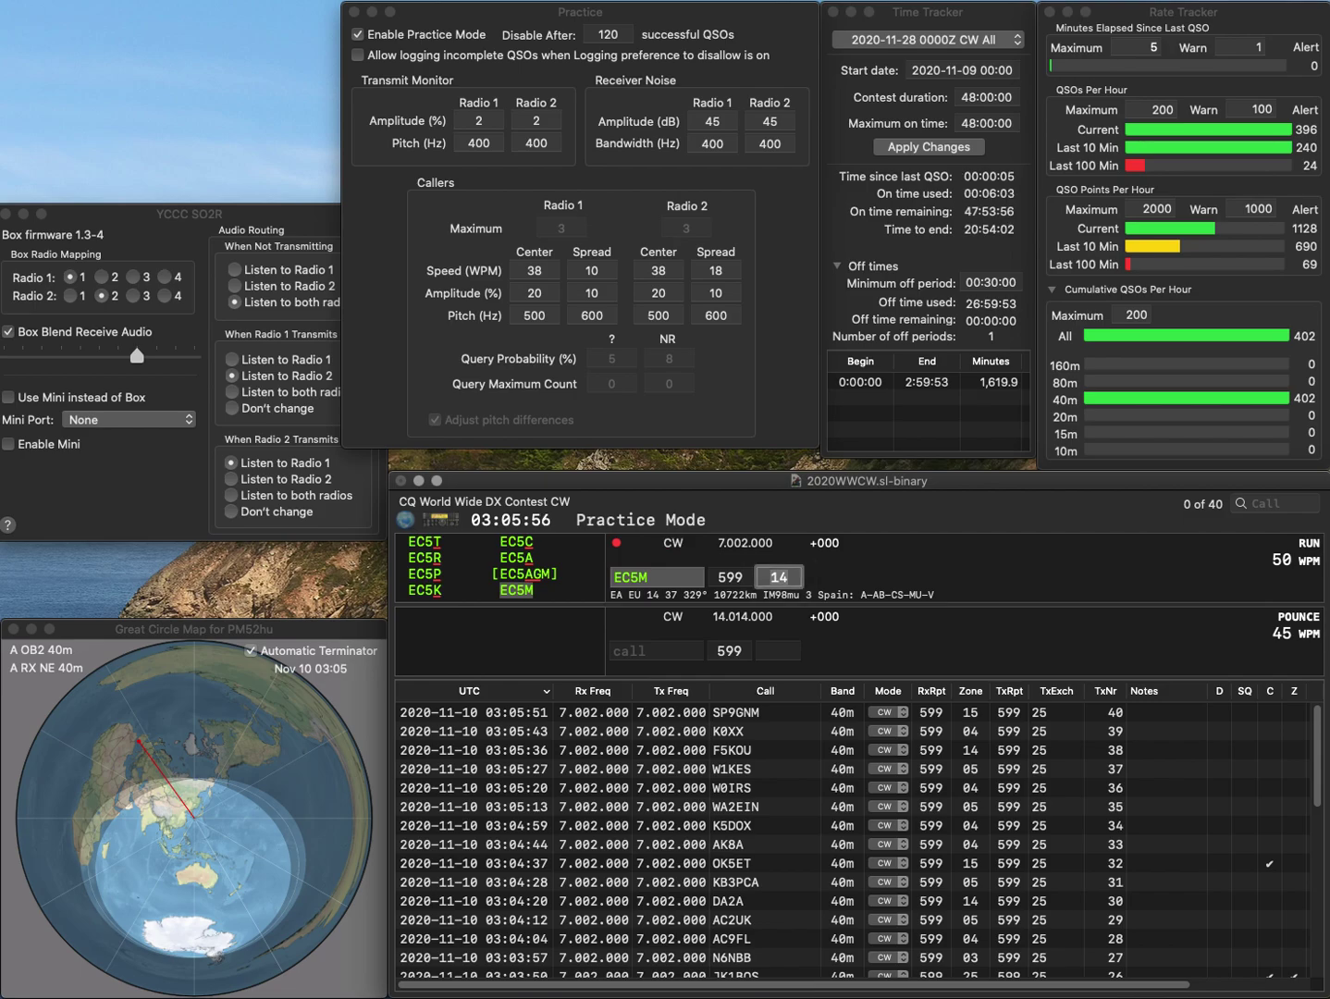
pyautogui.press('Return')
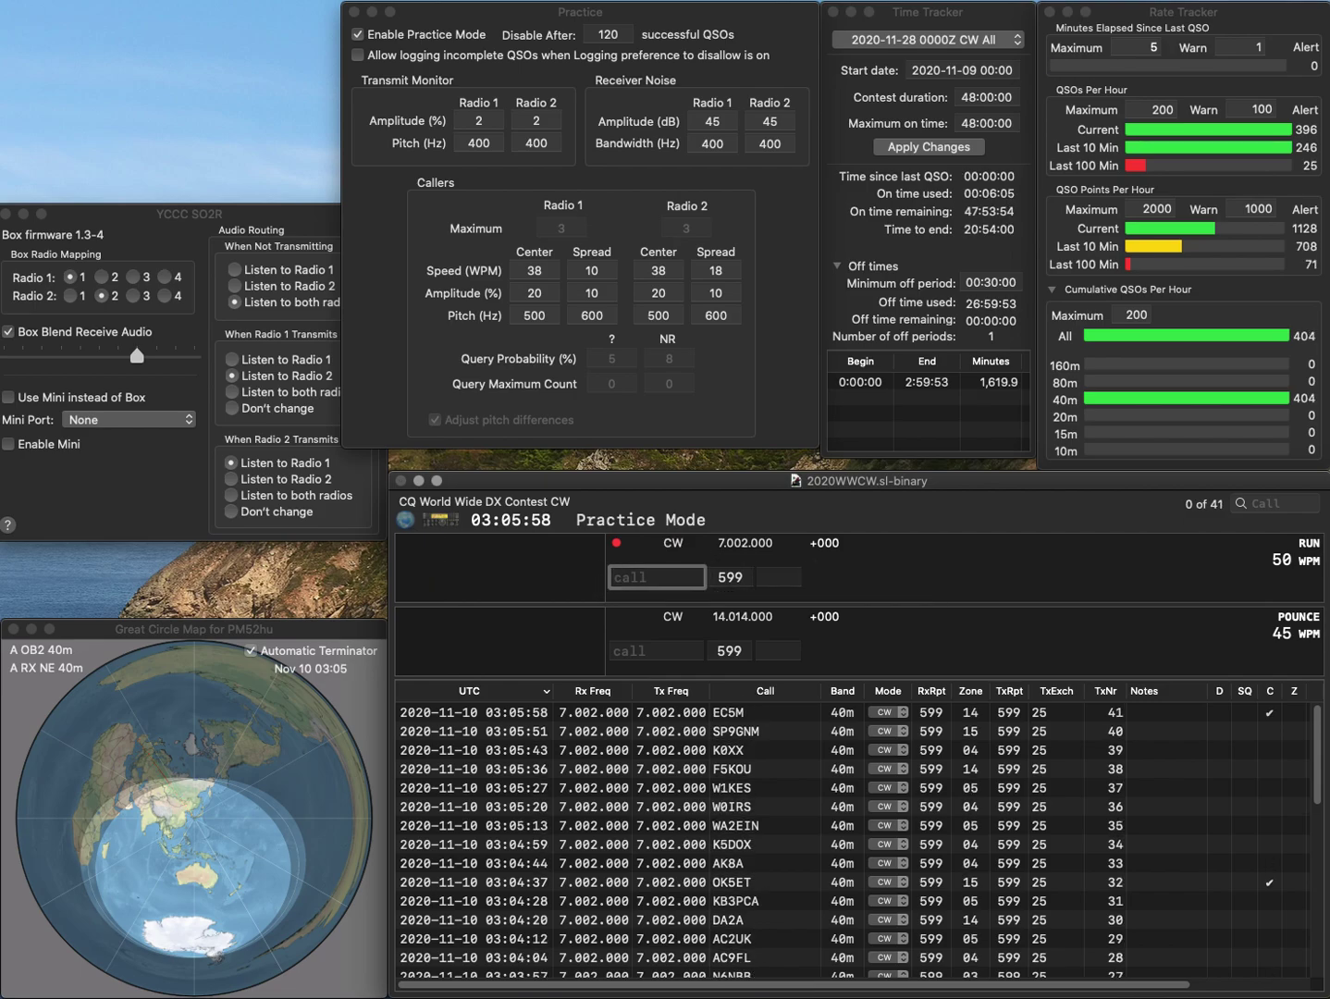
pyautogui.write('KC1')
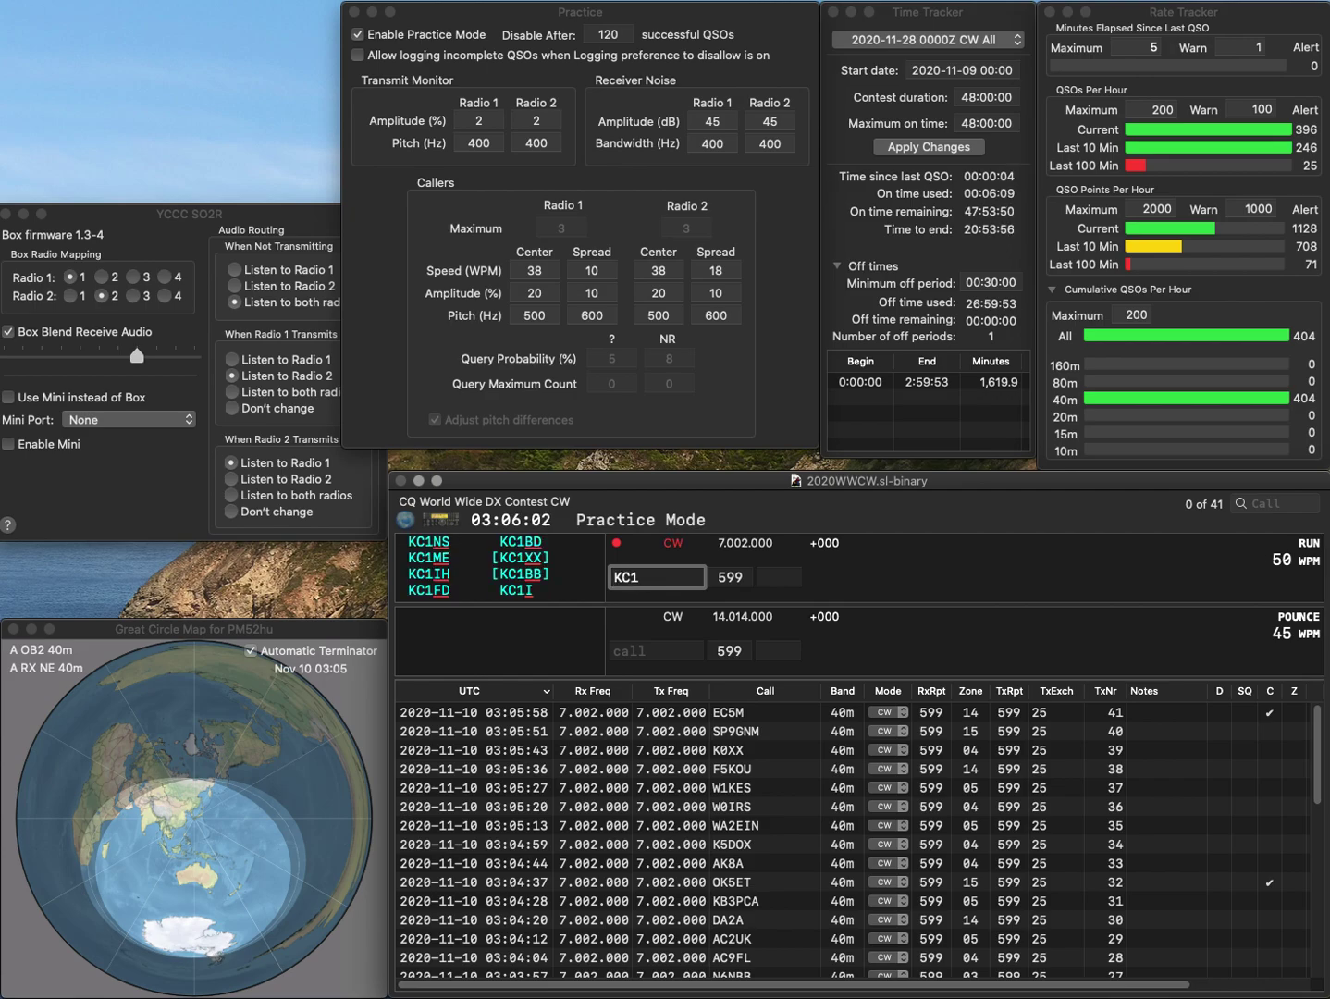
pyautogui.write('LEA')
pyautogui.press('Tab')
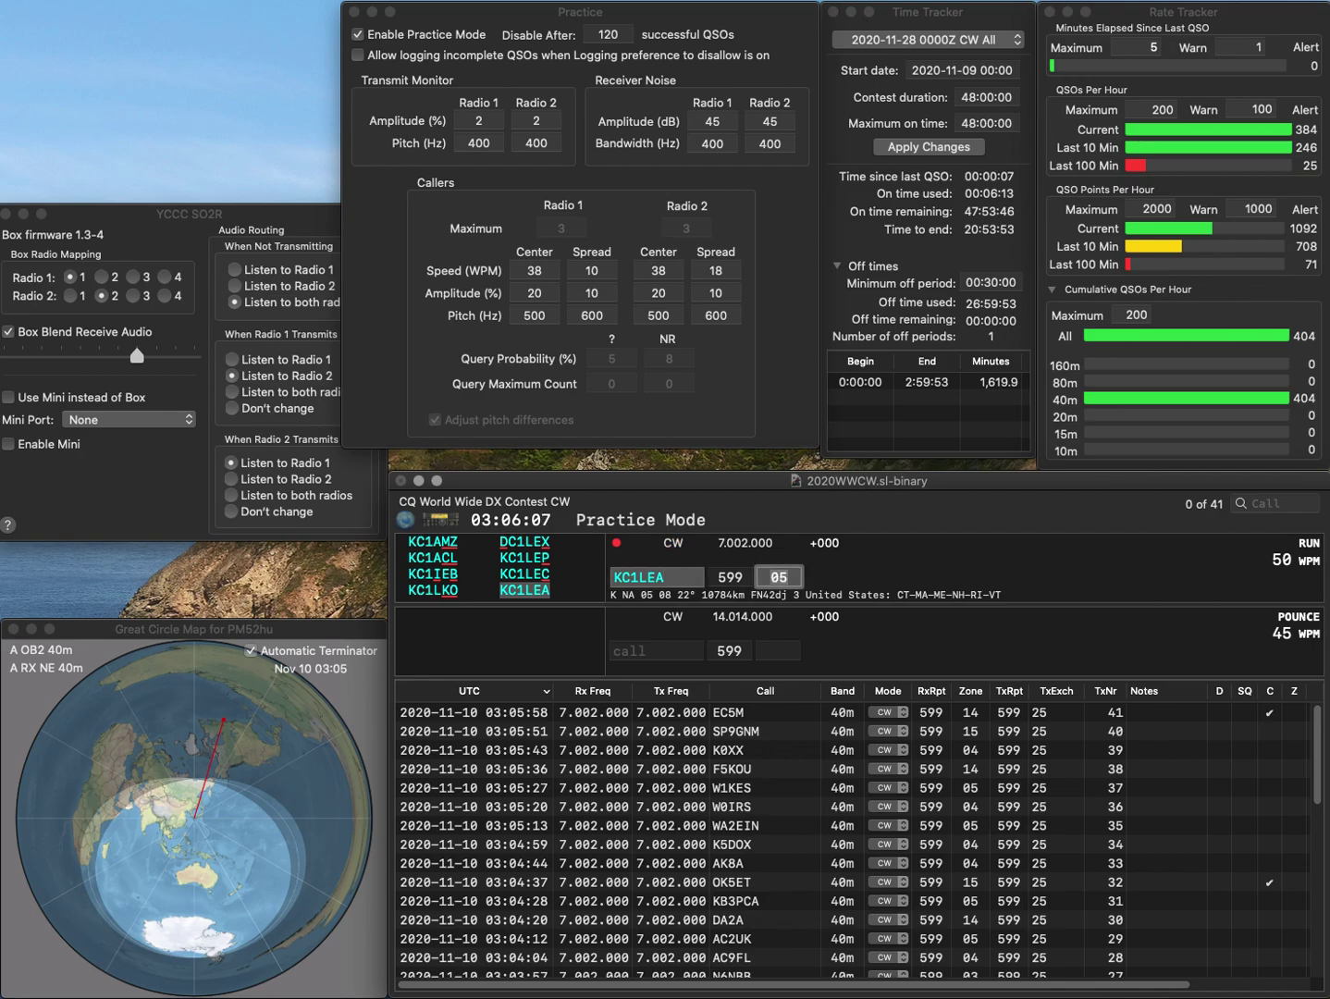
pyautogui.press('Return')
# Step: Work and log Radio 1 run contacts with KV4T and W2BVH, accepting zone 05 for both
pyautogui.write('K')
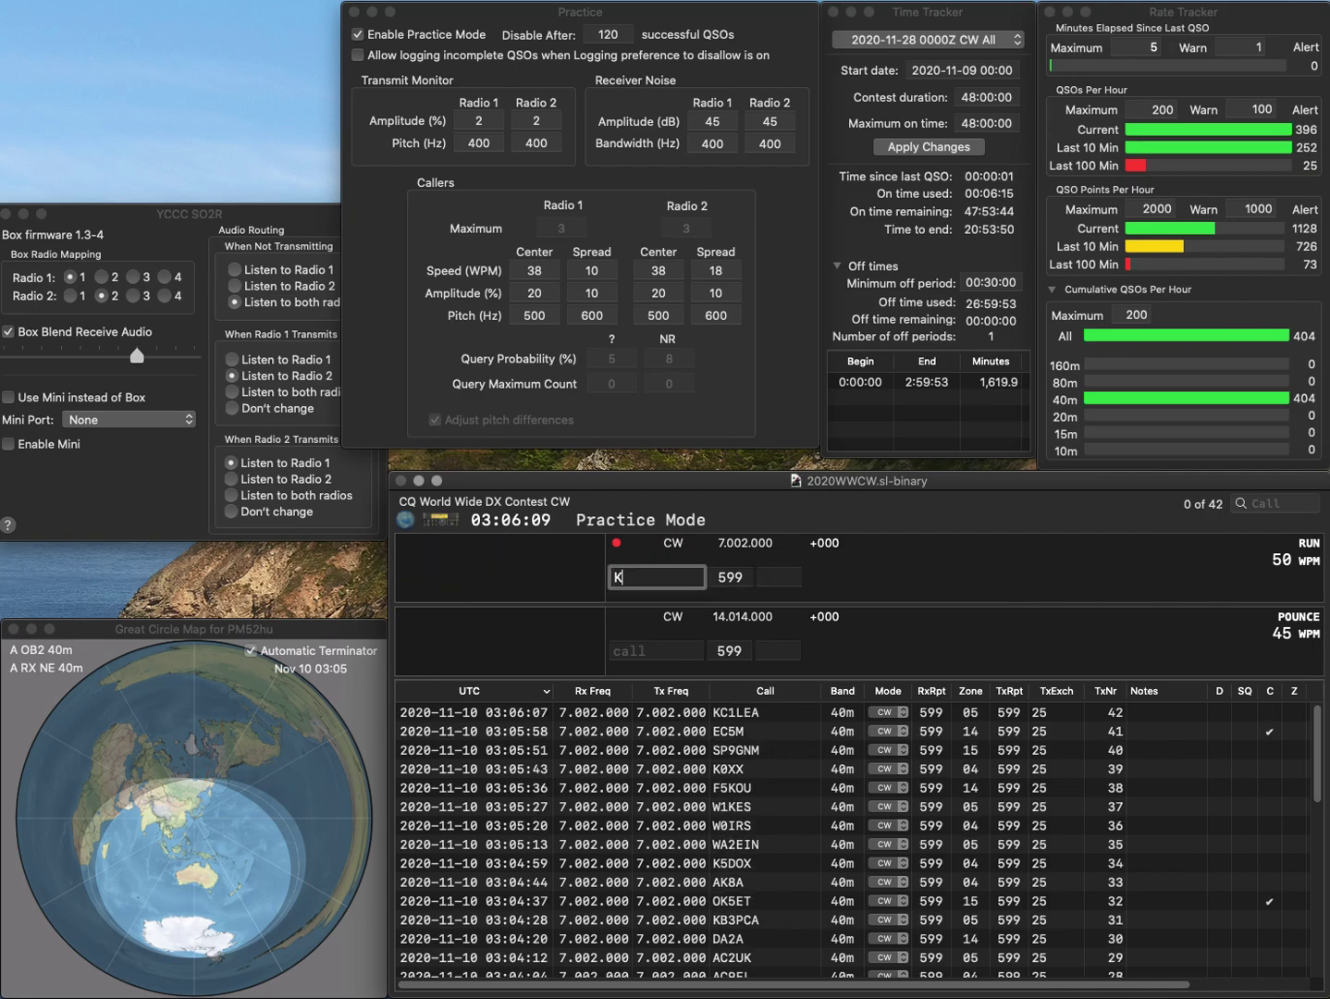
pyautogui.write('V4T')
pyautogui.press('space')
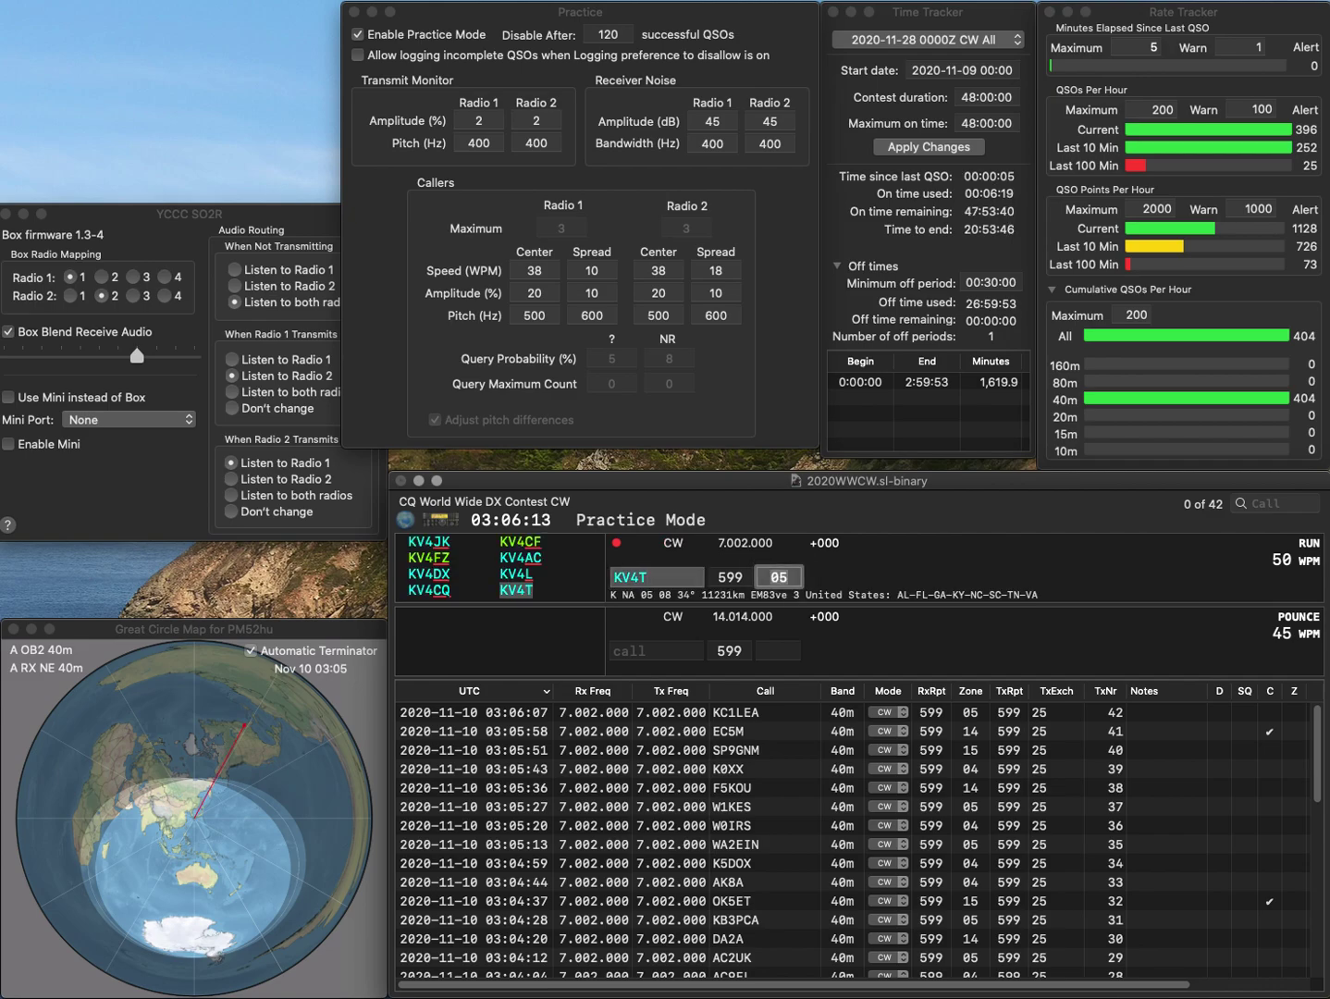
pyautogui.press('Return')
pyautogui.write('W2BVH')
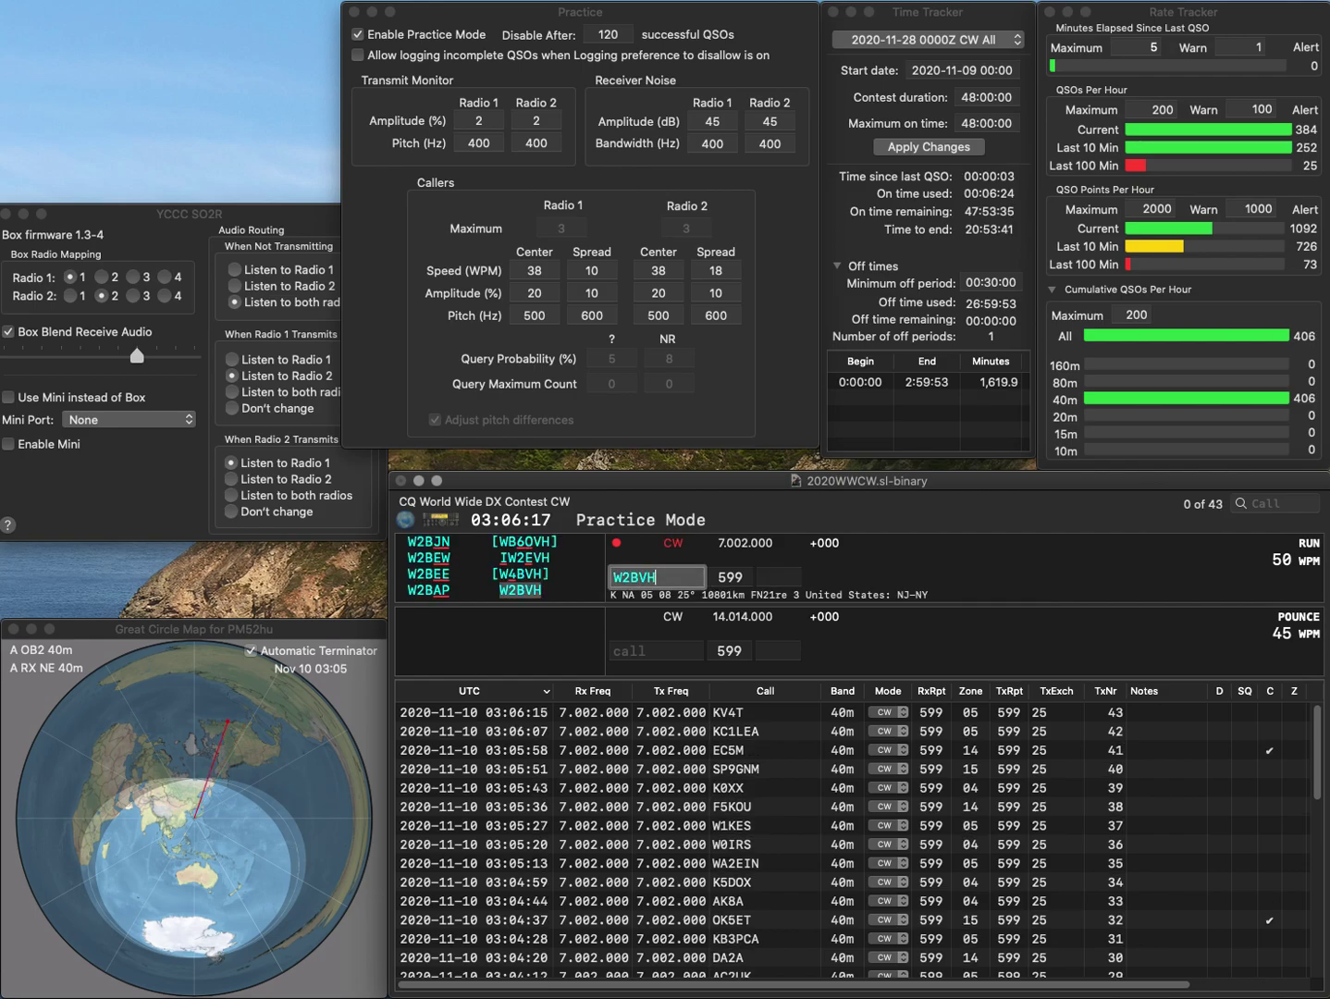
pyautogui.press('Tab')
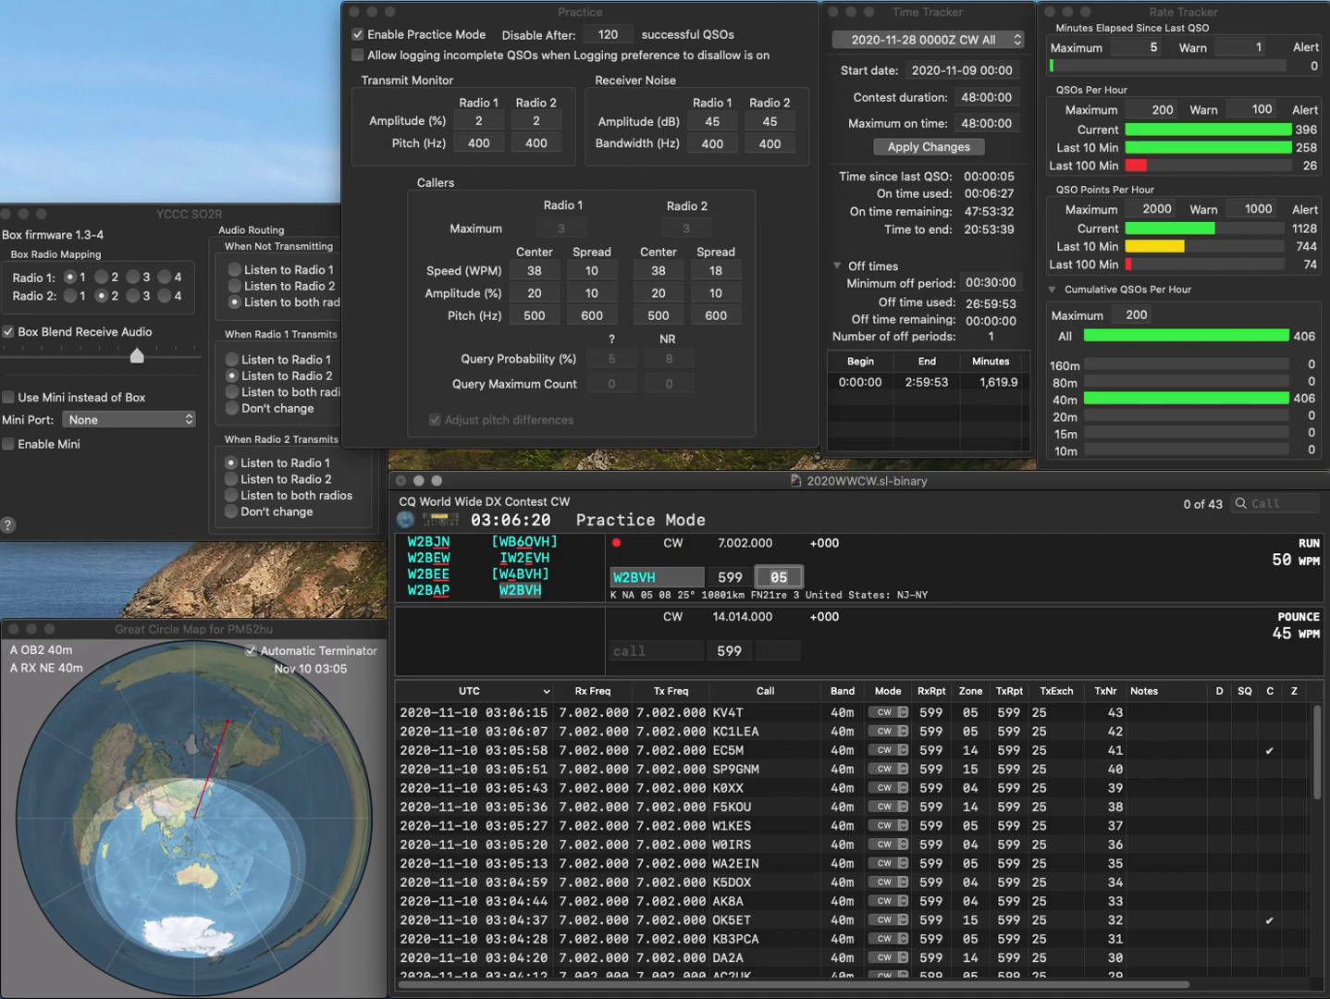
pyautogui.press('Return')
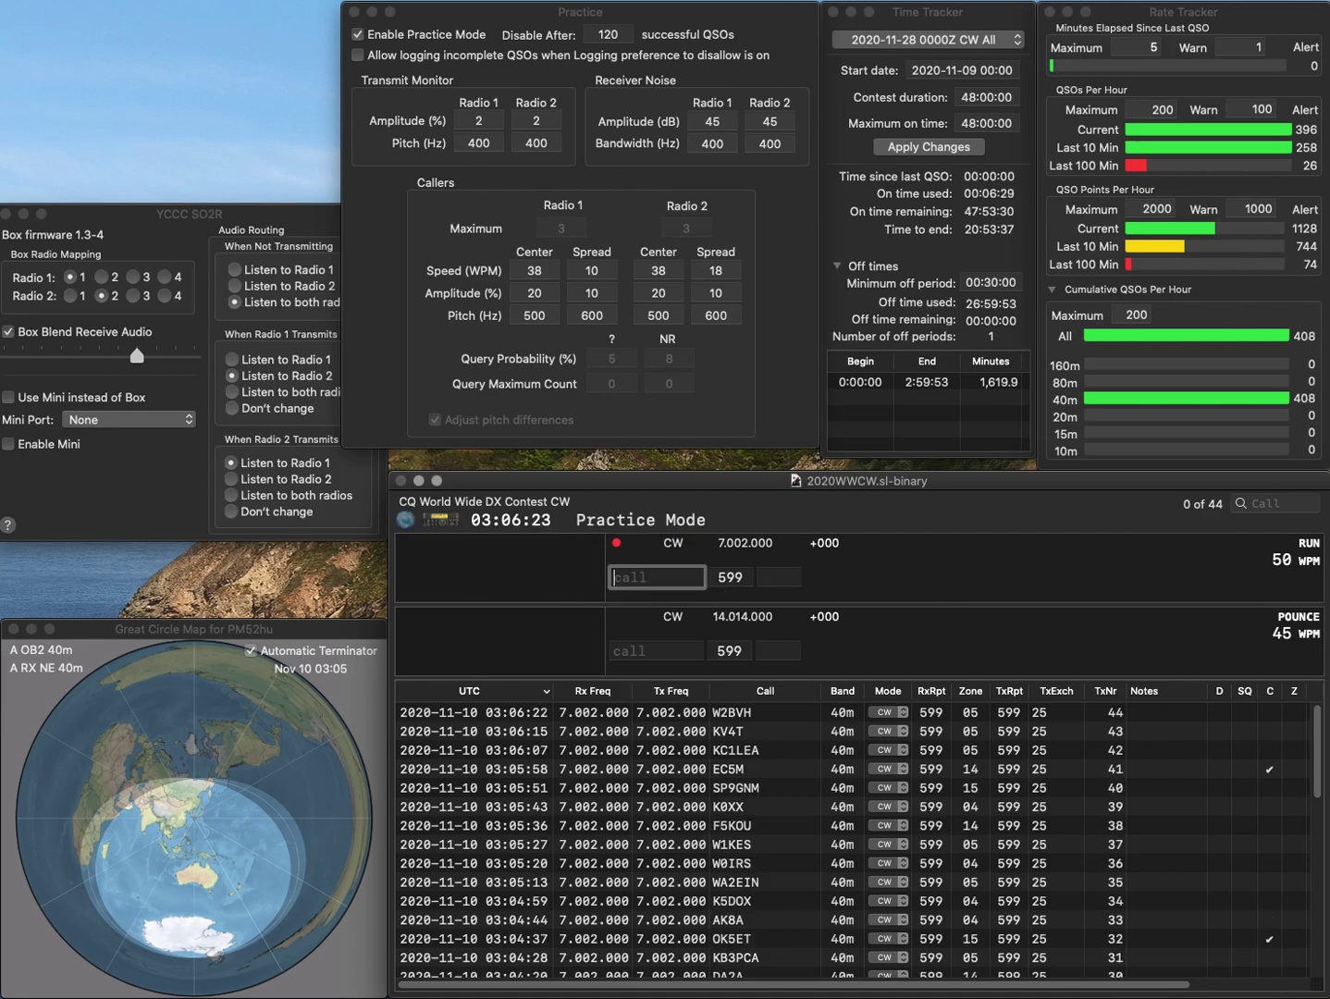
pyautogui.write('R9CB')
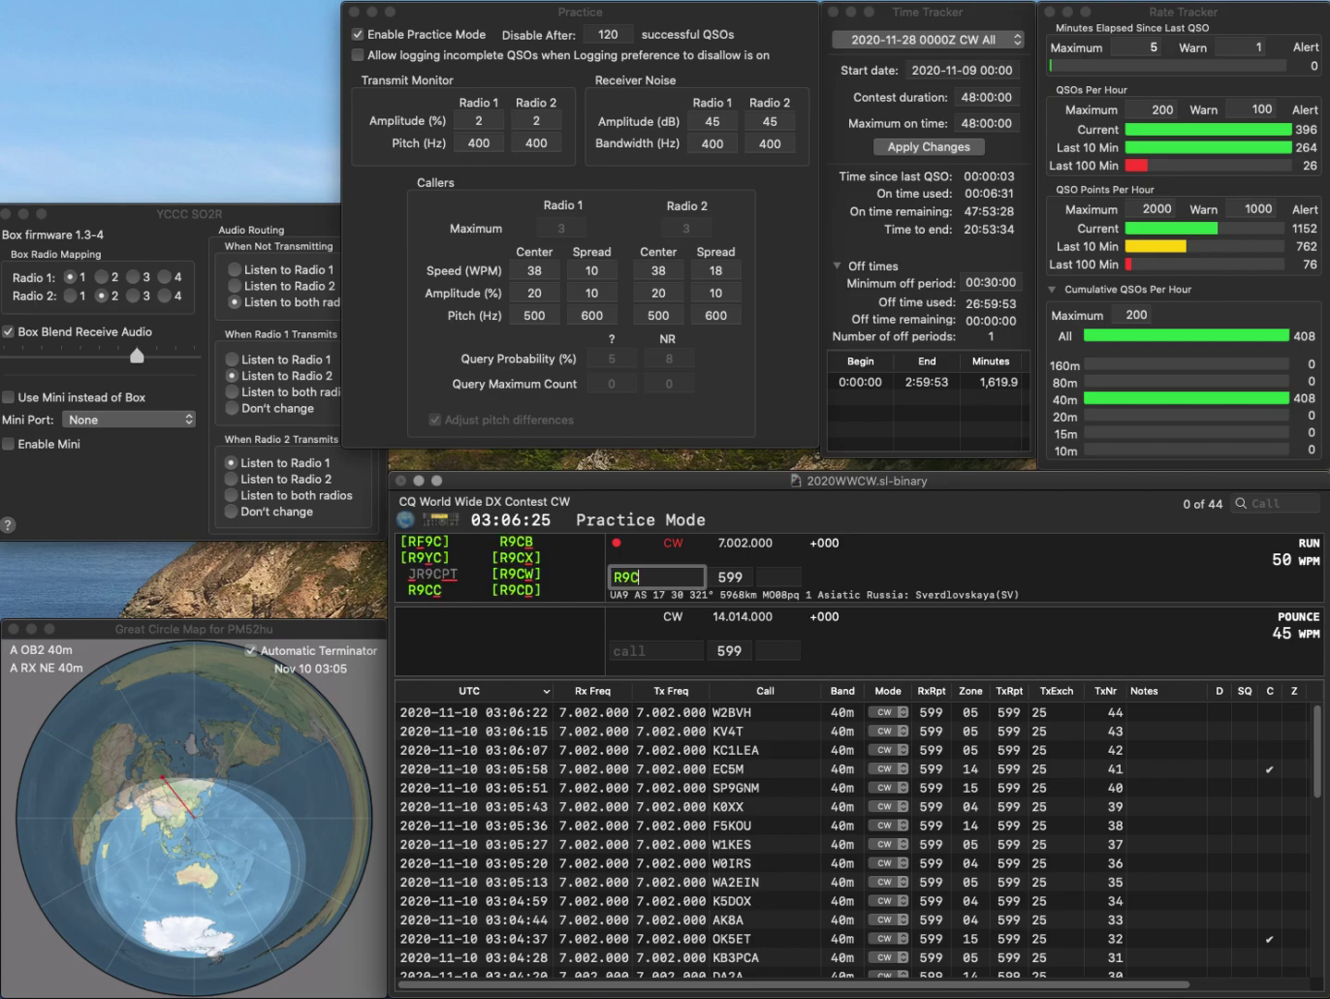
pyautogui.press('Tab')
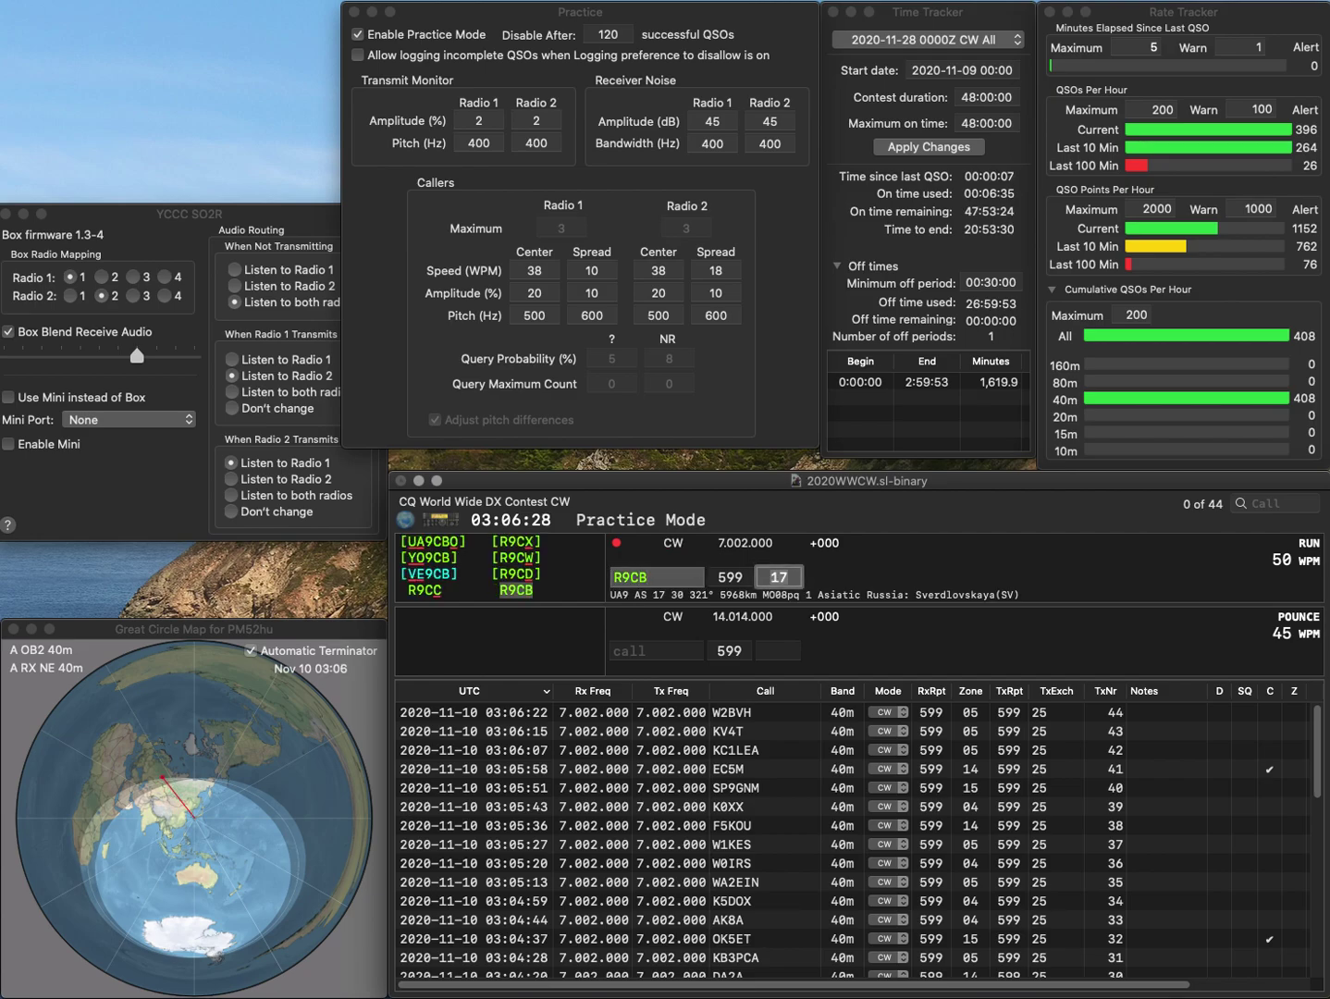
pyautogui.press('Return')
pyautogui.write('G0VRF')
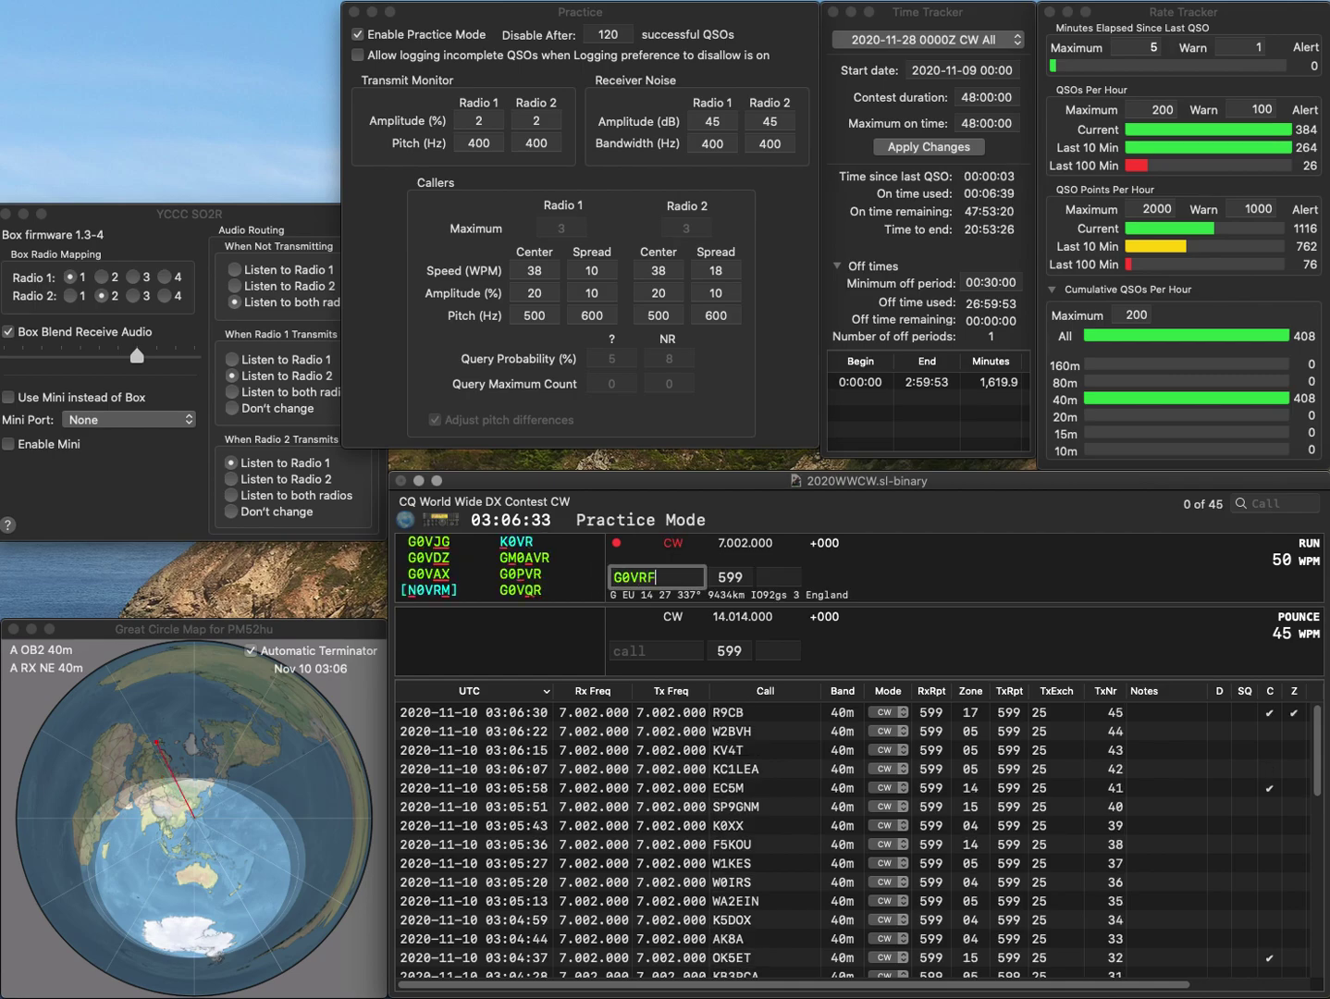
pyautogui.press('space')
pyautogui.click(655, 576)
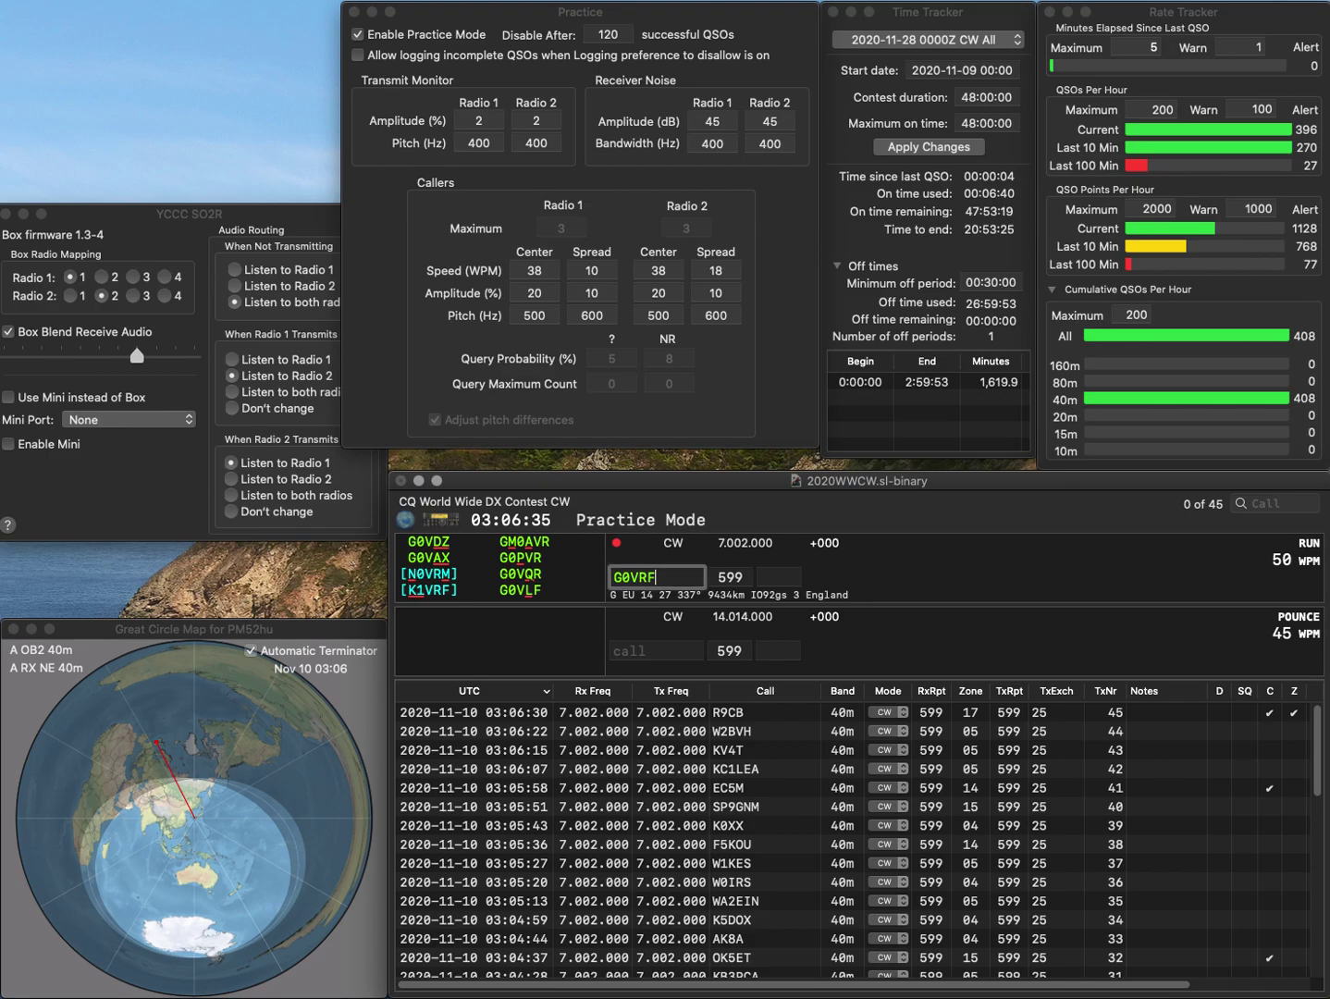
pyautogui.press('BackSpace')
pyautogui.write('L')
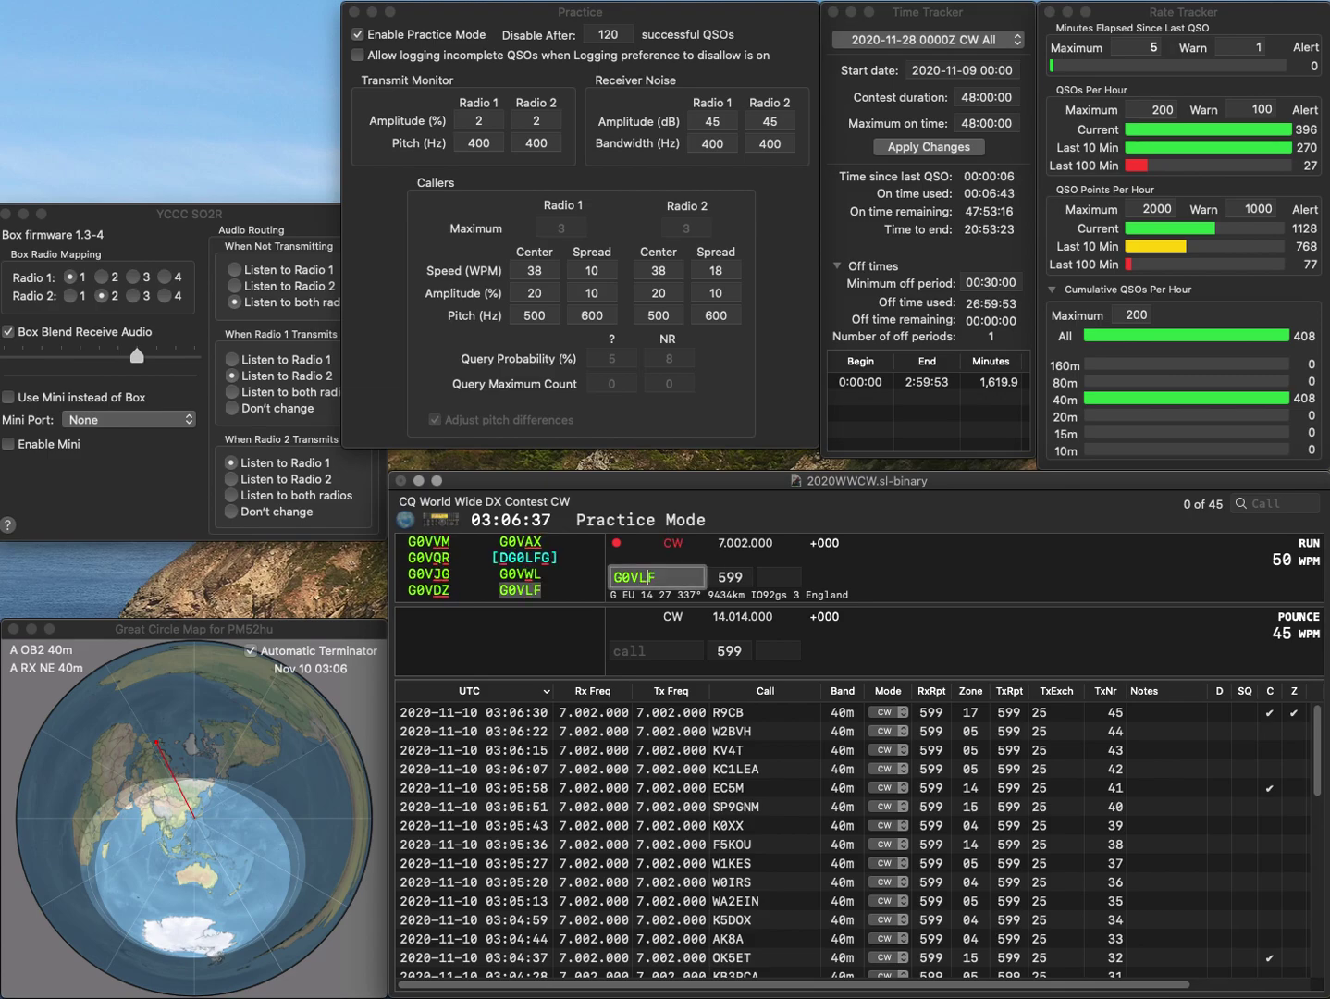
pyautogui.press('Return')
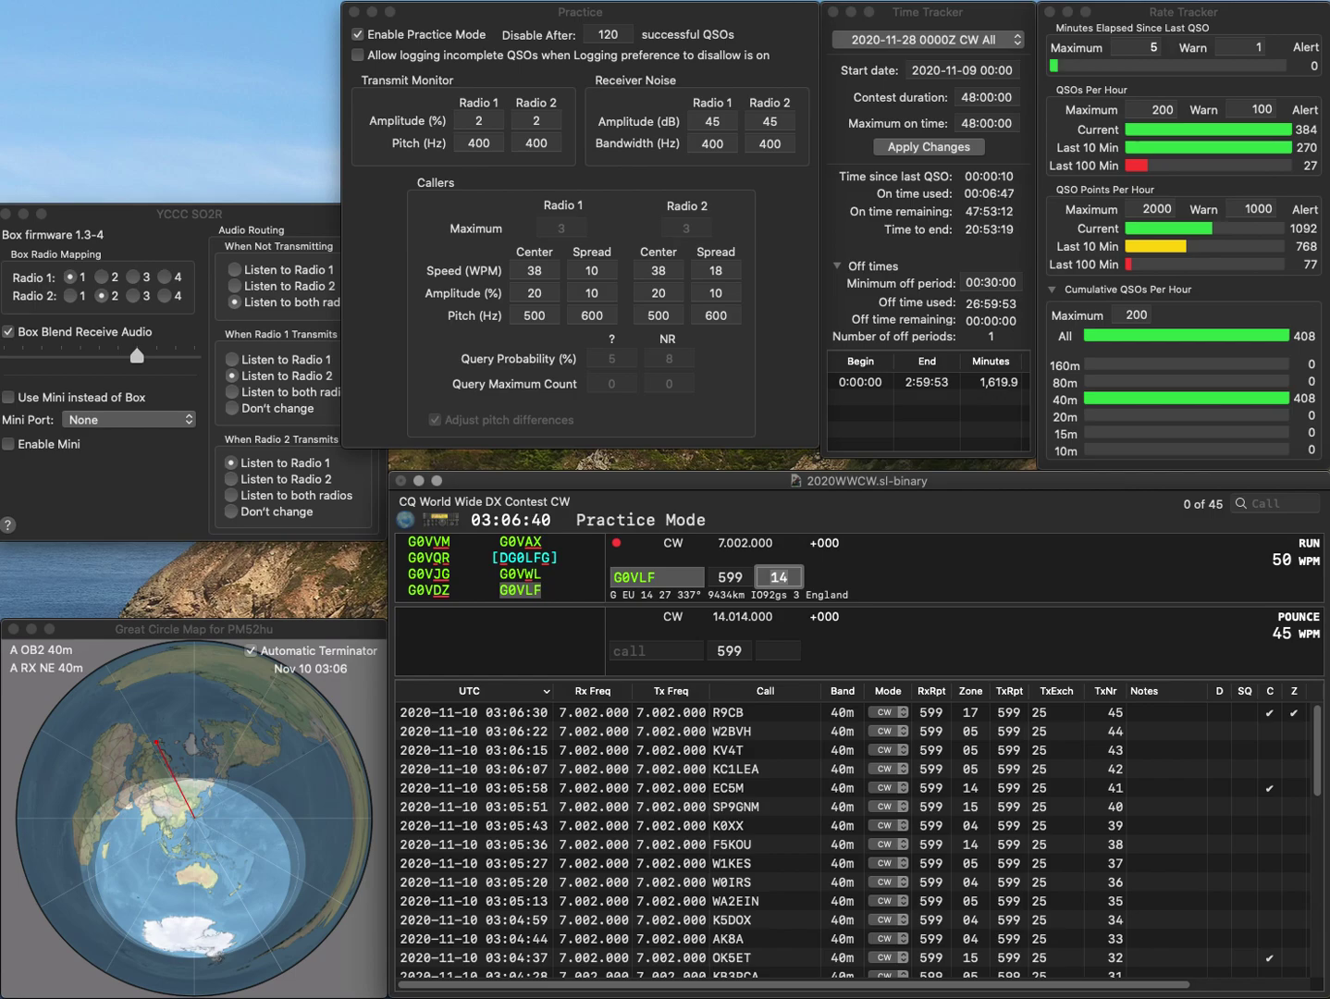
pyautogui.press('Return')
pyautogui.write('NT7MM')
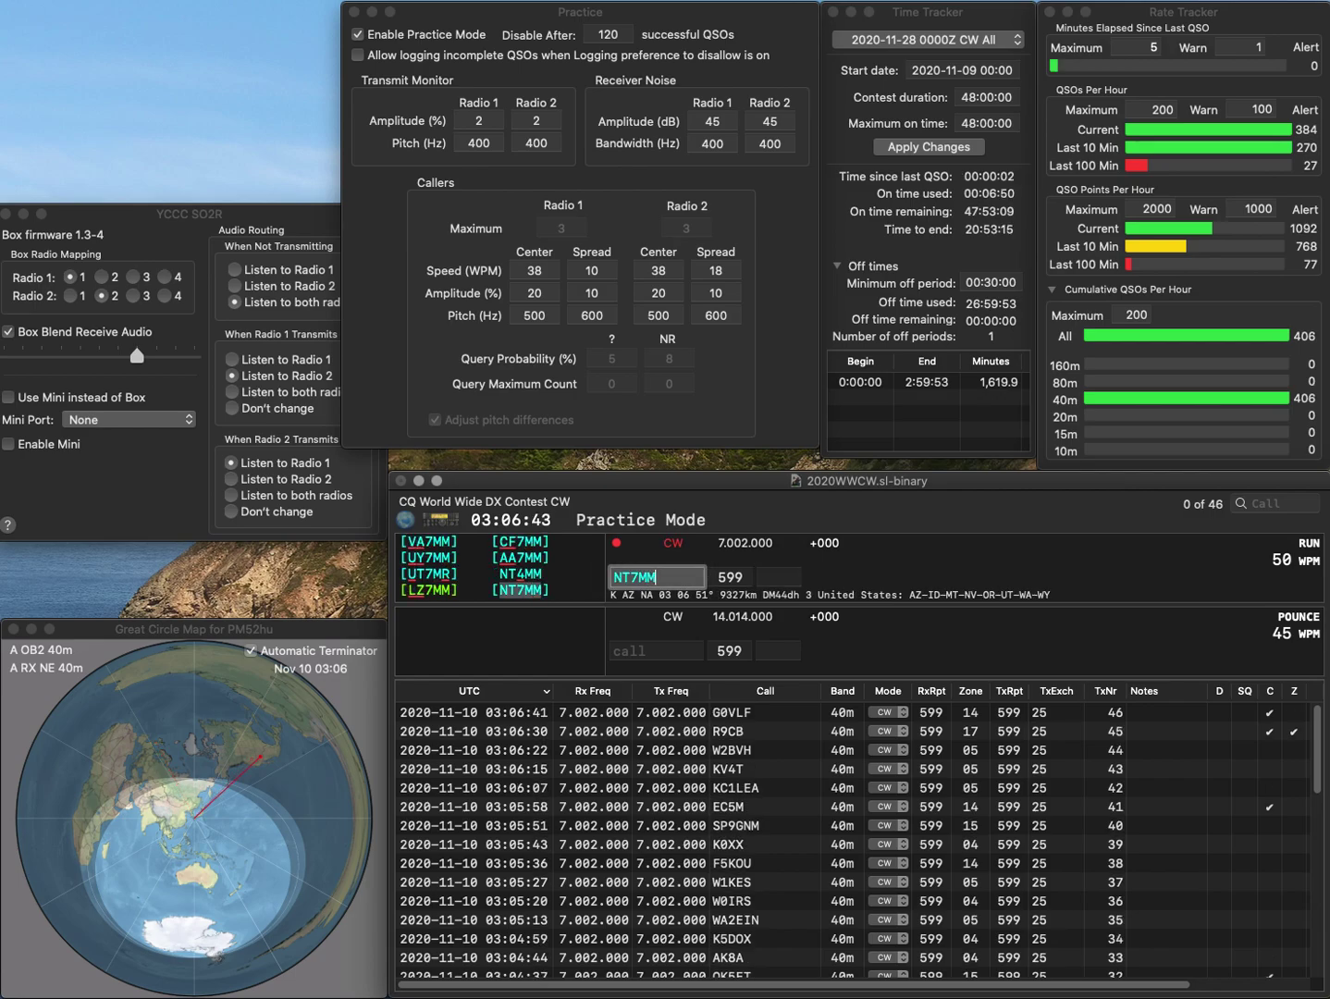
pyautogui.press('Return')
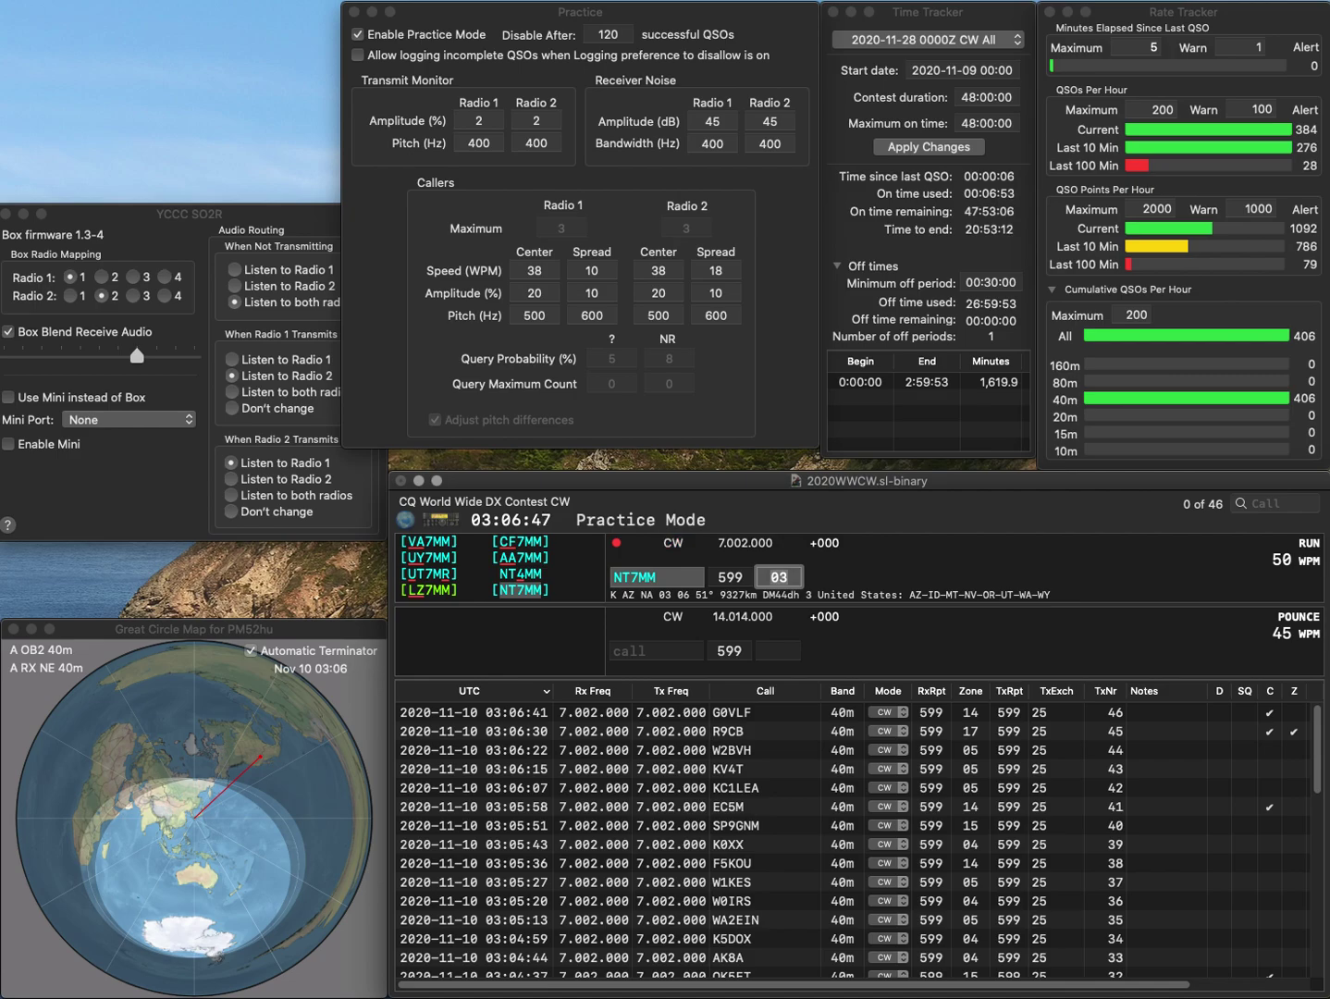
pyautogui.press('Return')
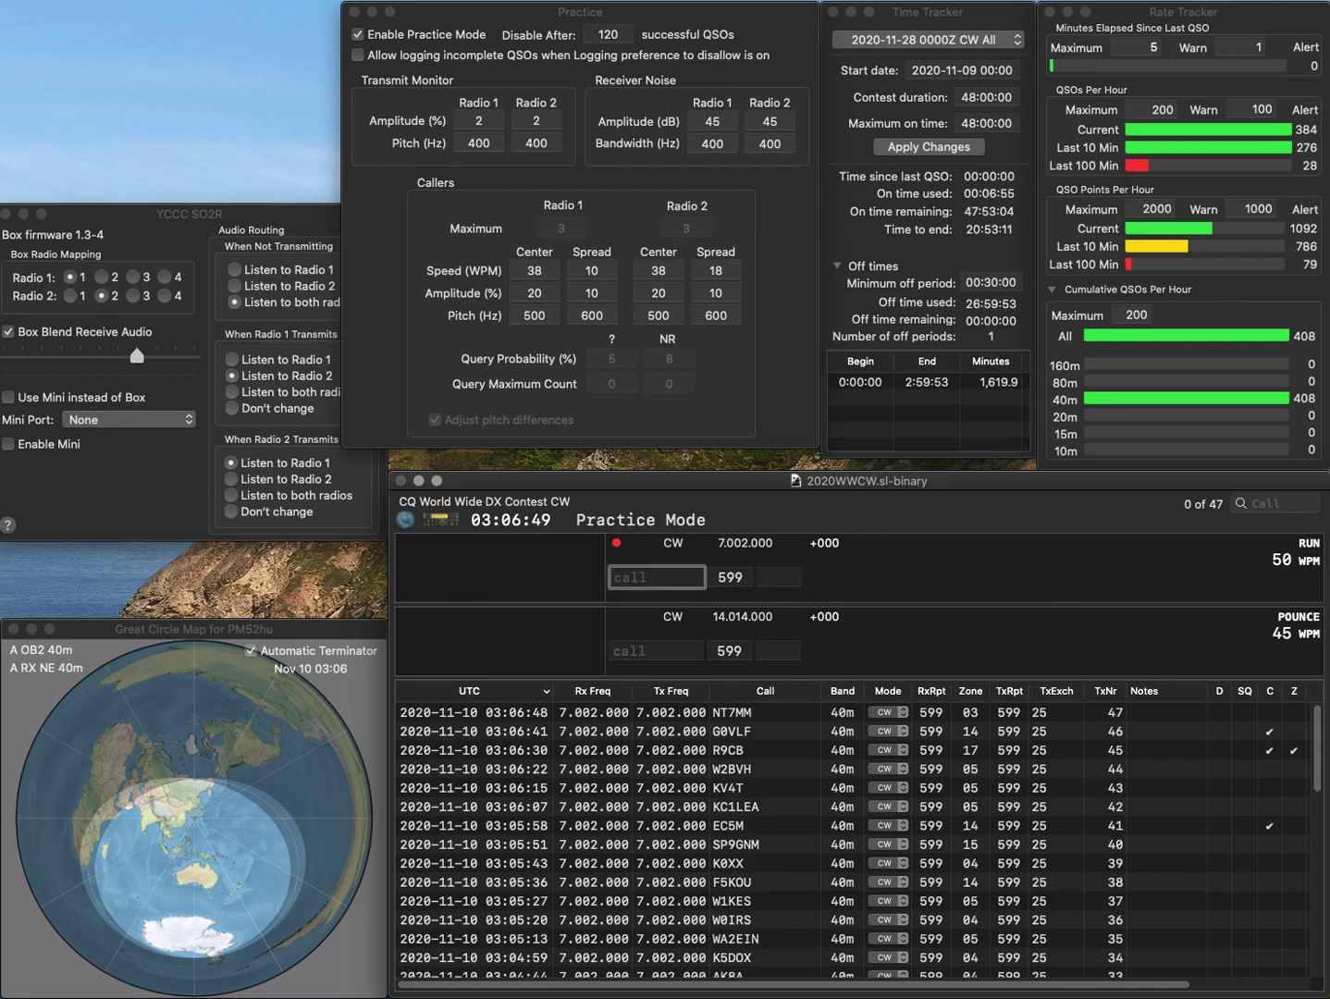
pyautogui.write('F5IGF')
pyautogui.press('Return')
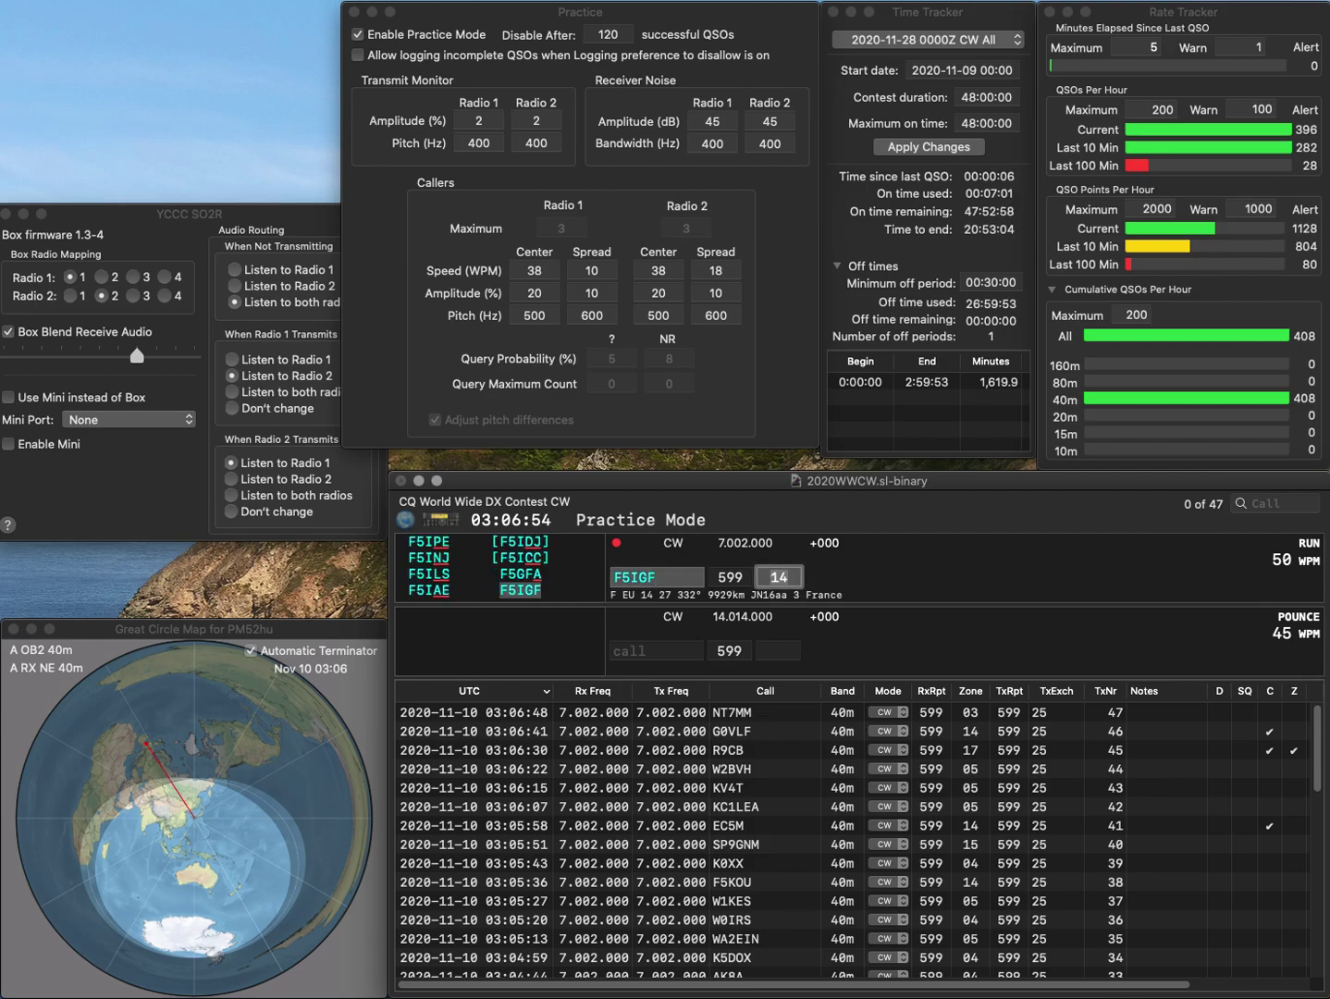
pyautogui.press('Return')
pyautogui.write('OK')
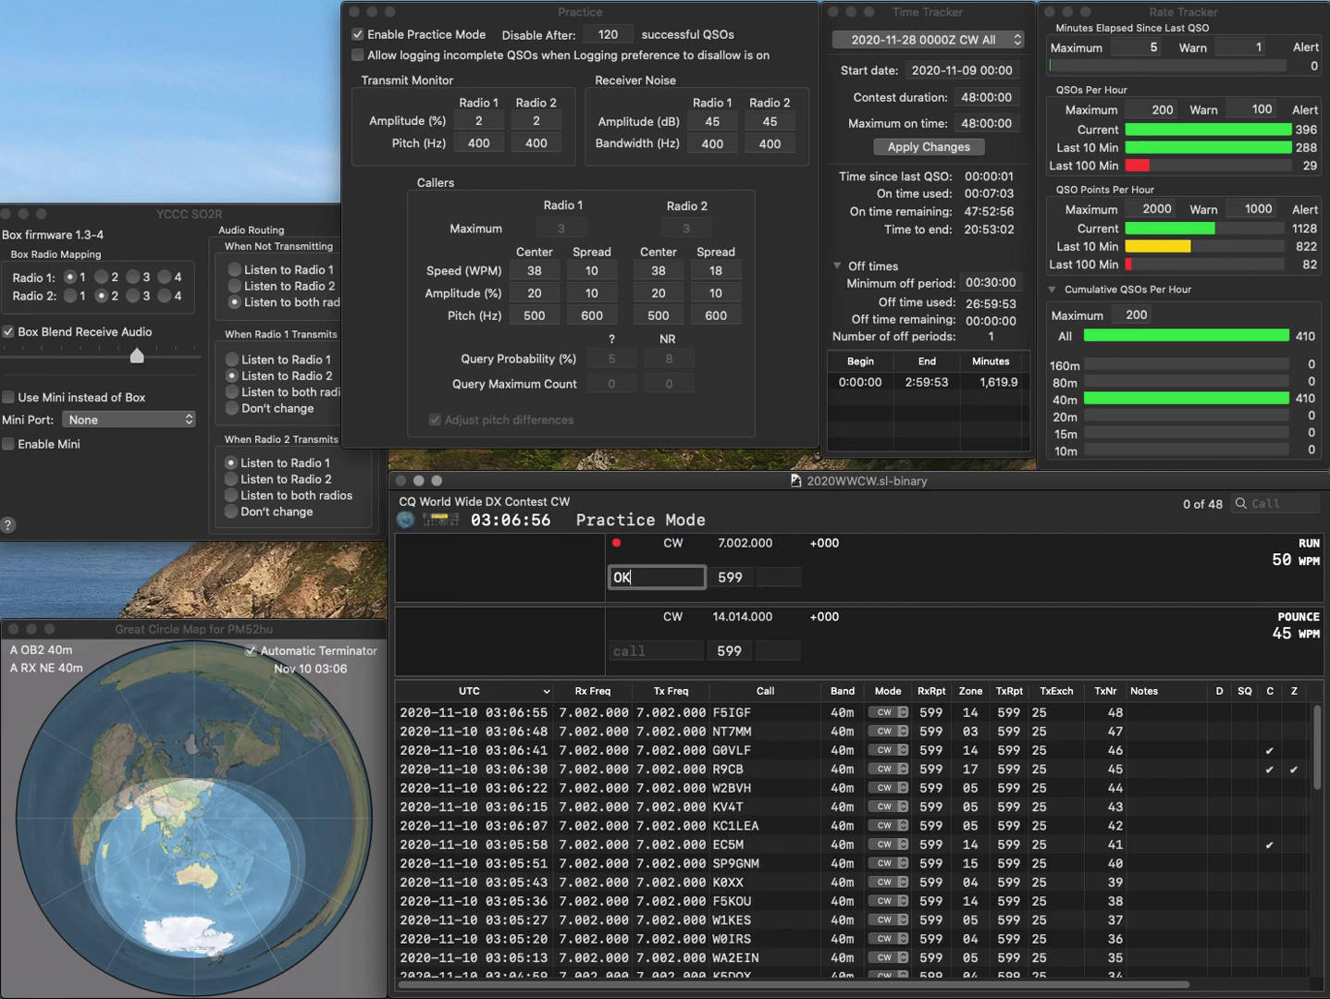
pyautogui.write('2KFK')
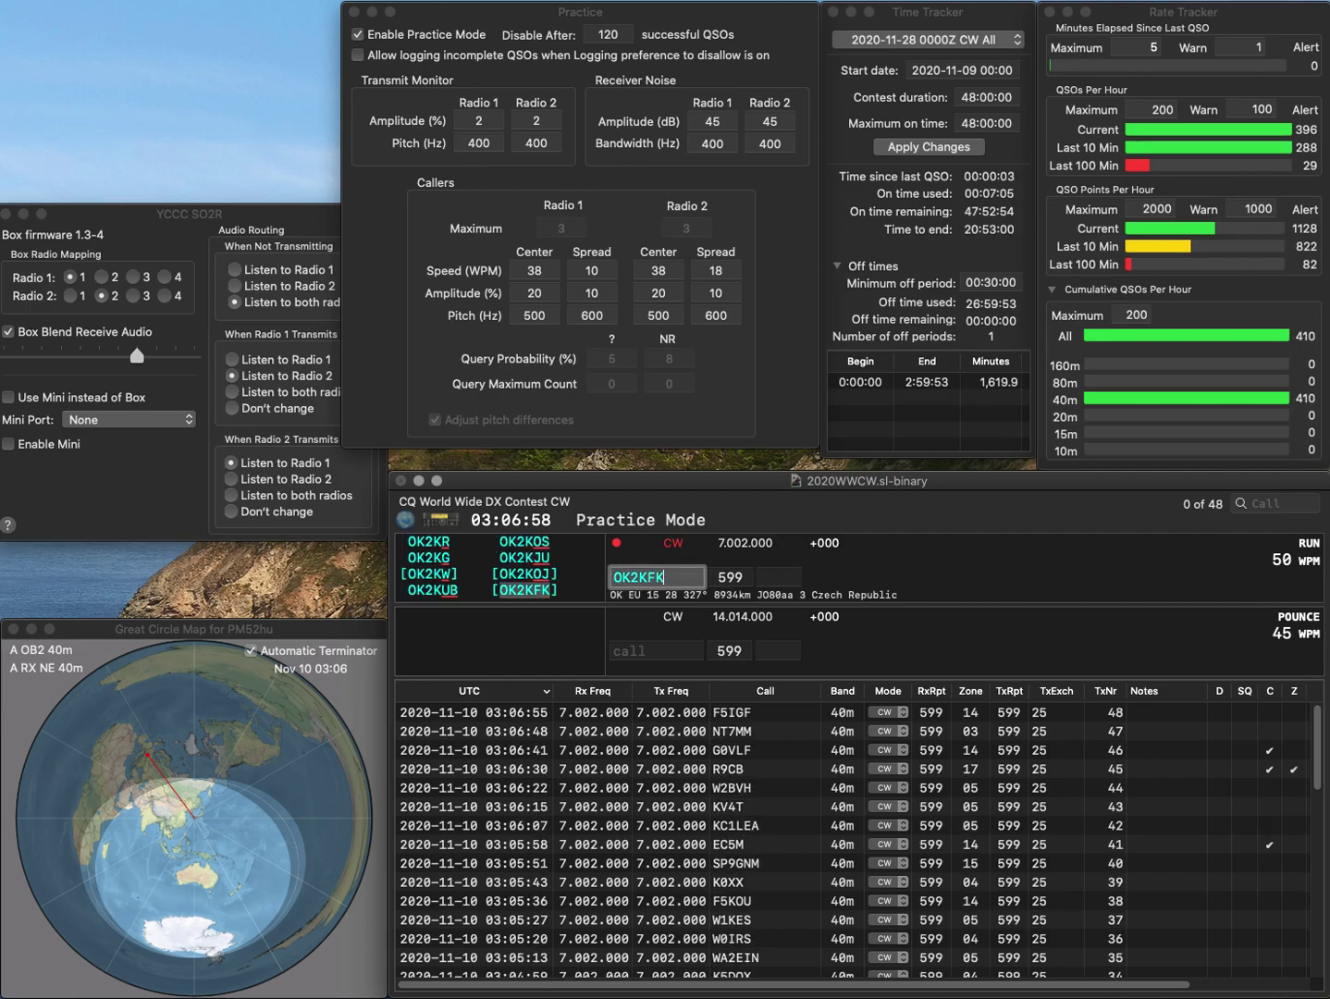
pyautogui.press('Tab')
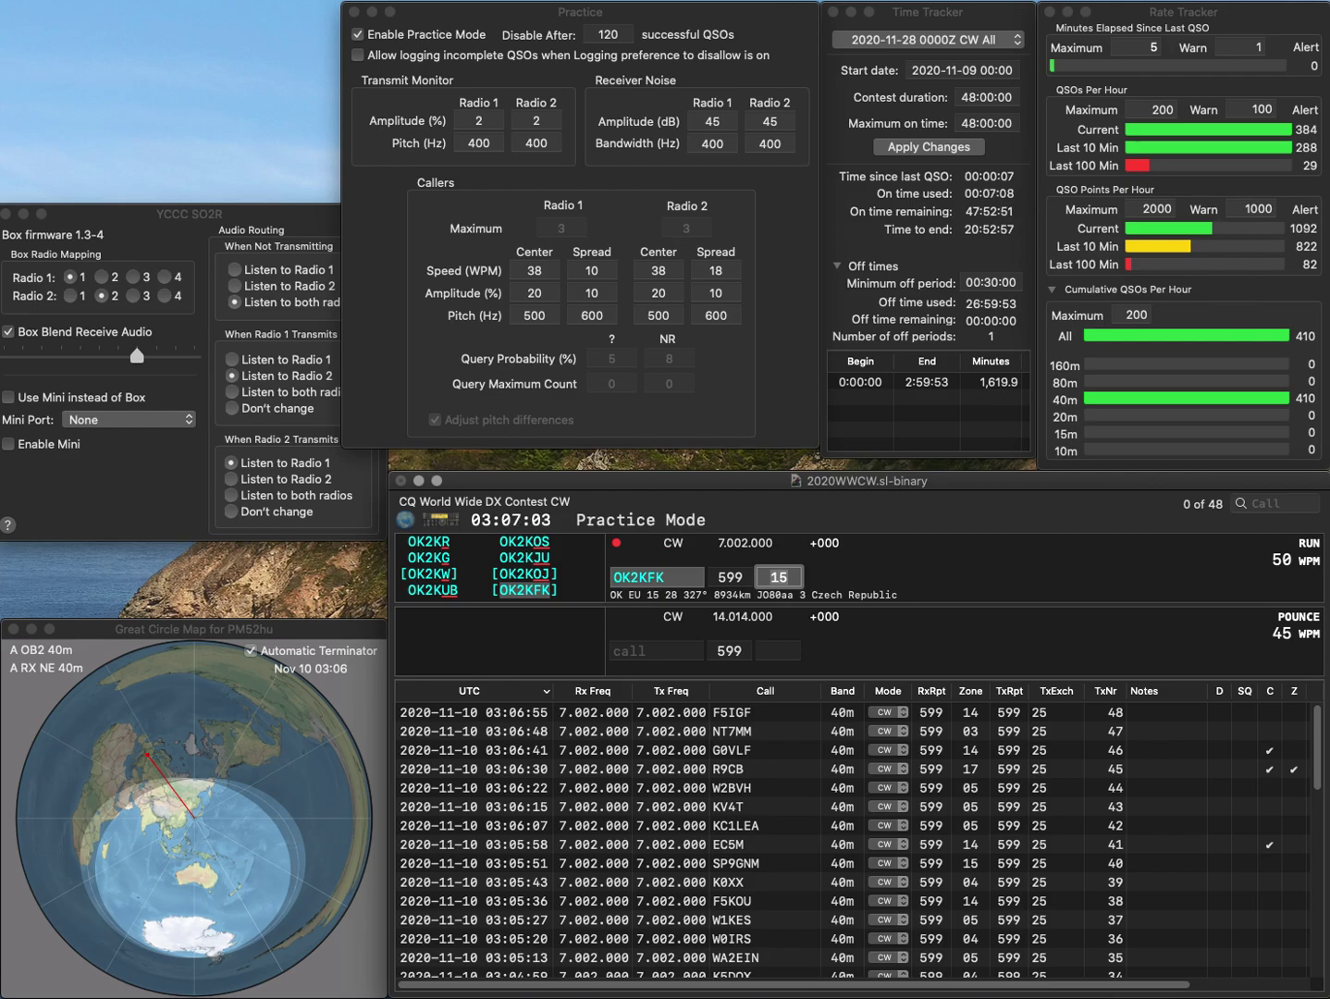
pyautogui.press('Return')
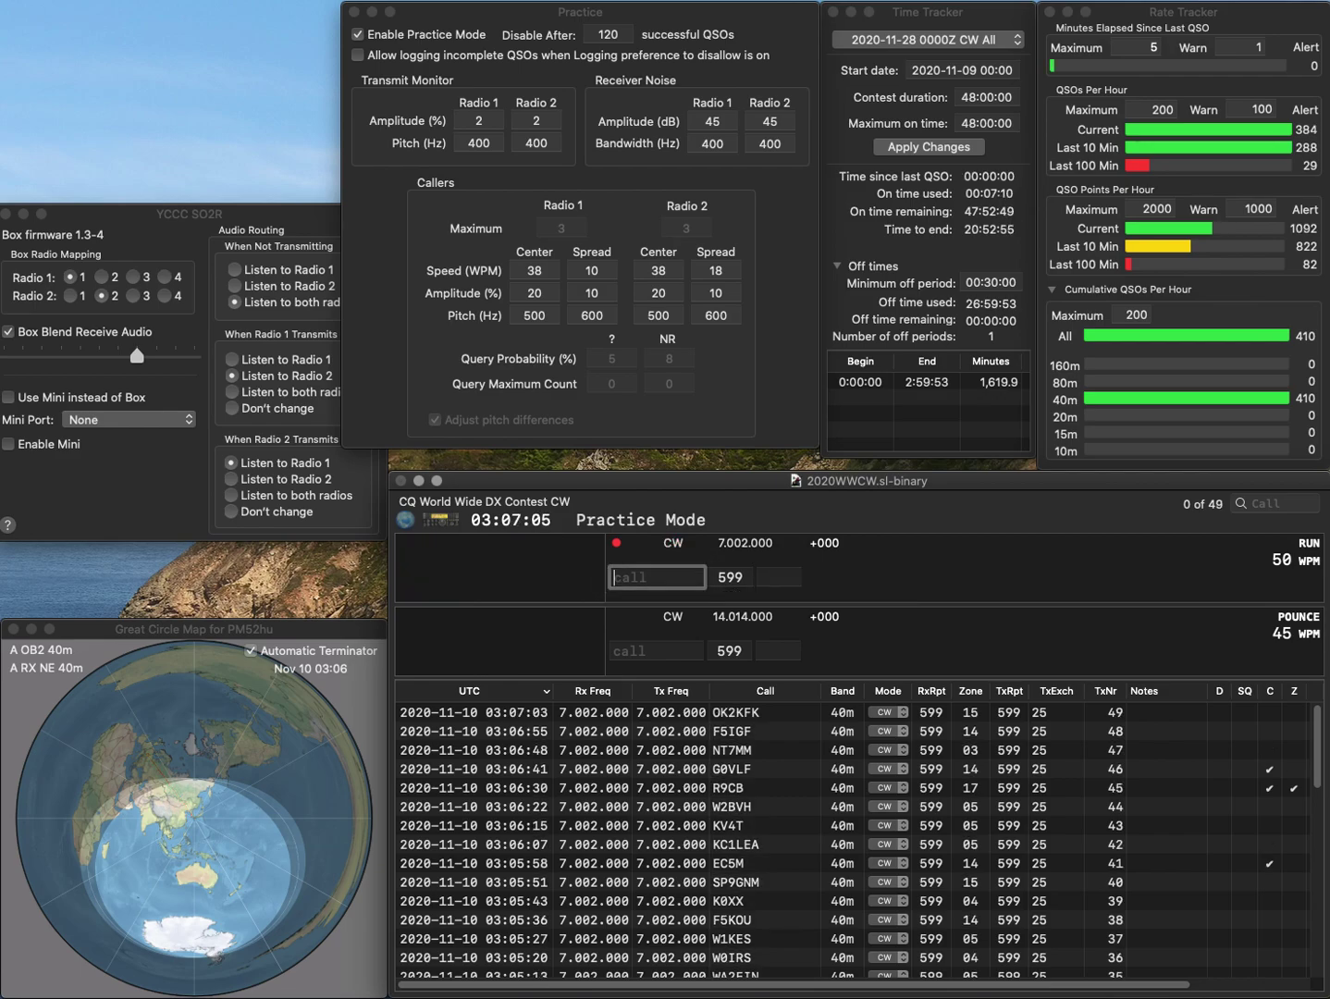
pyautogui.write('GB1FOC')
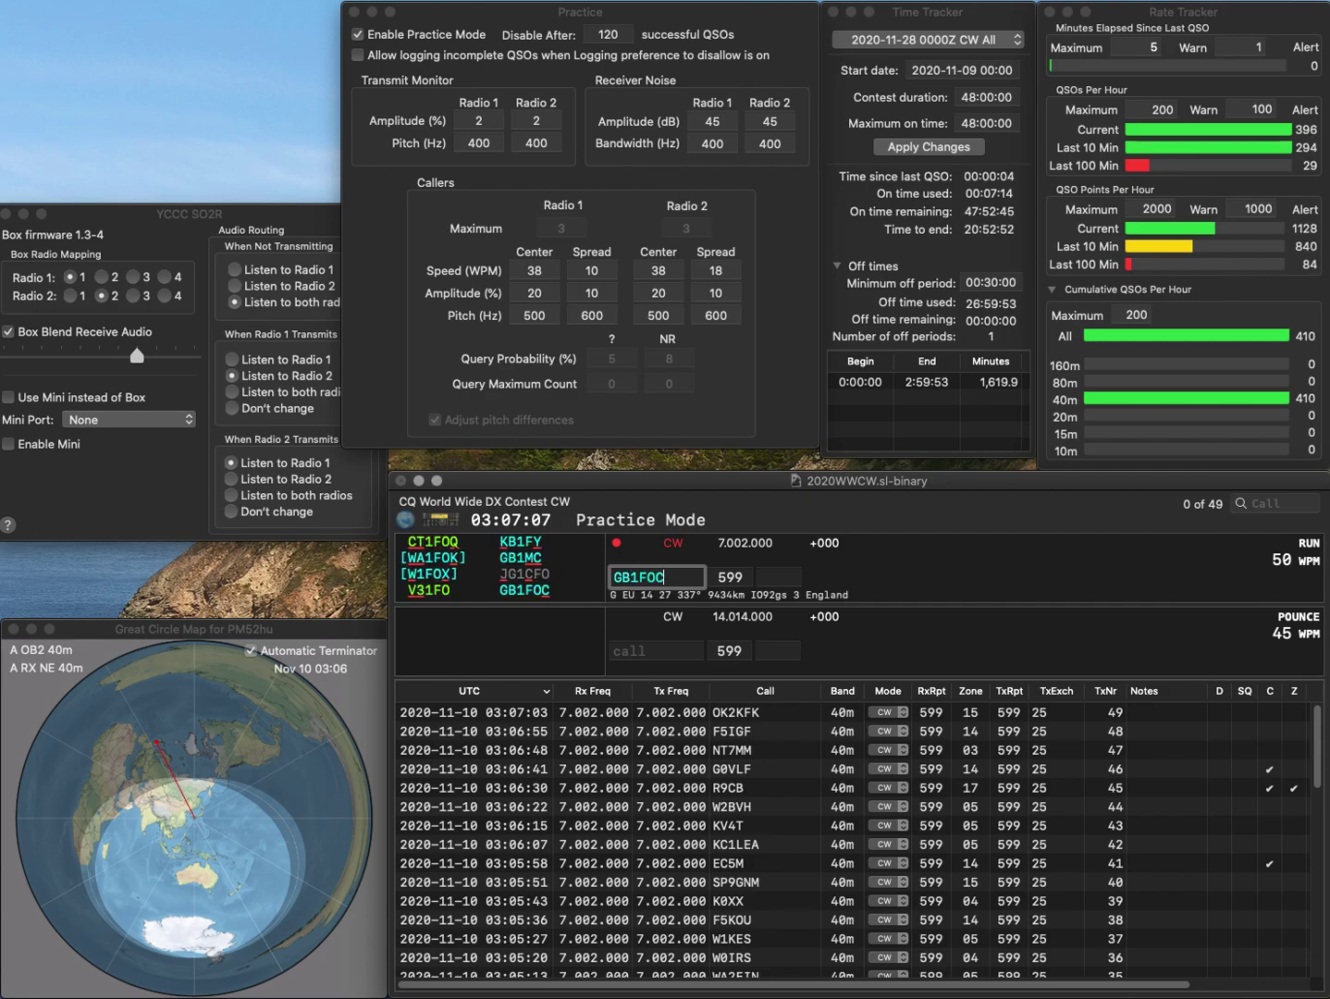
pyautogui.press('Return')
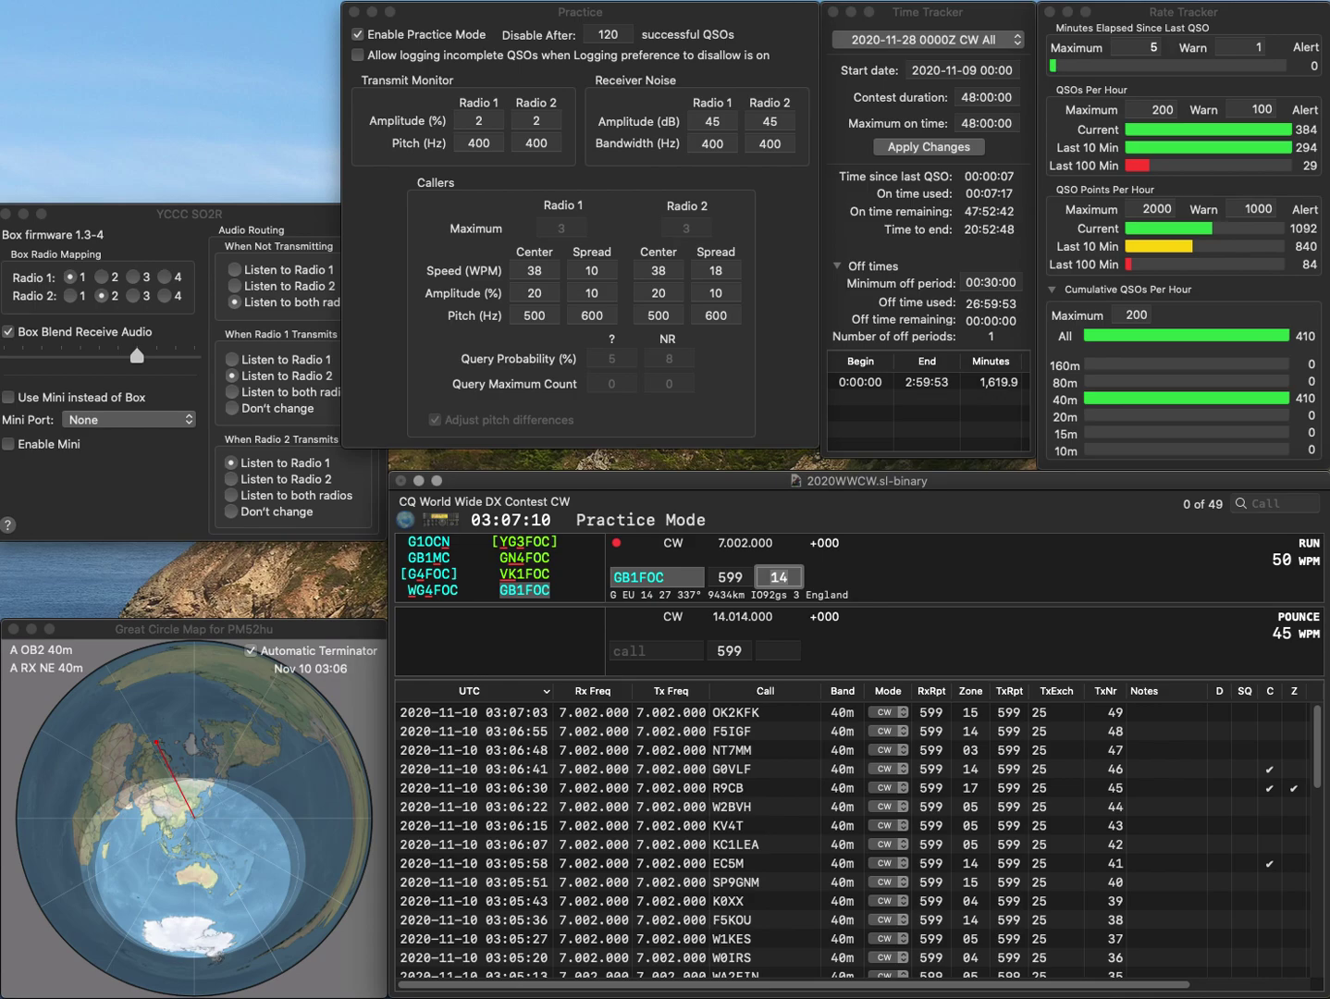
pyautogui.press('Return')
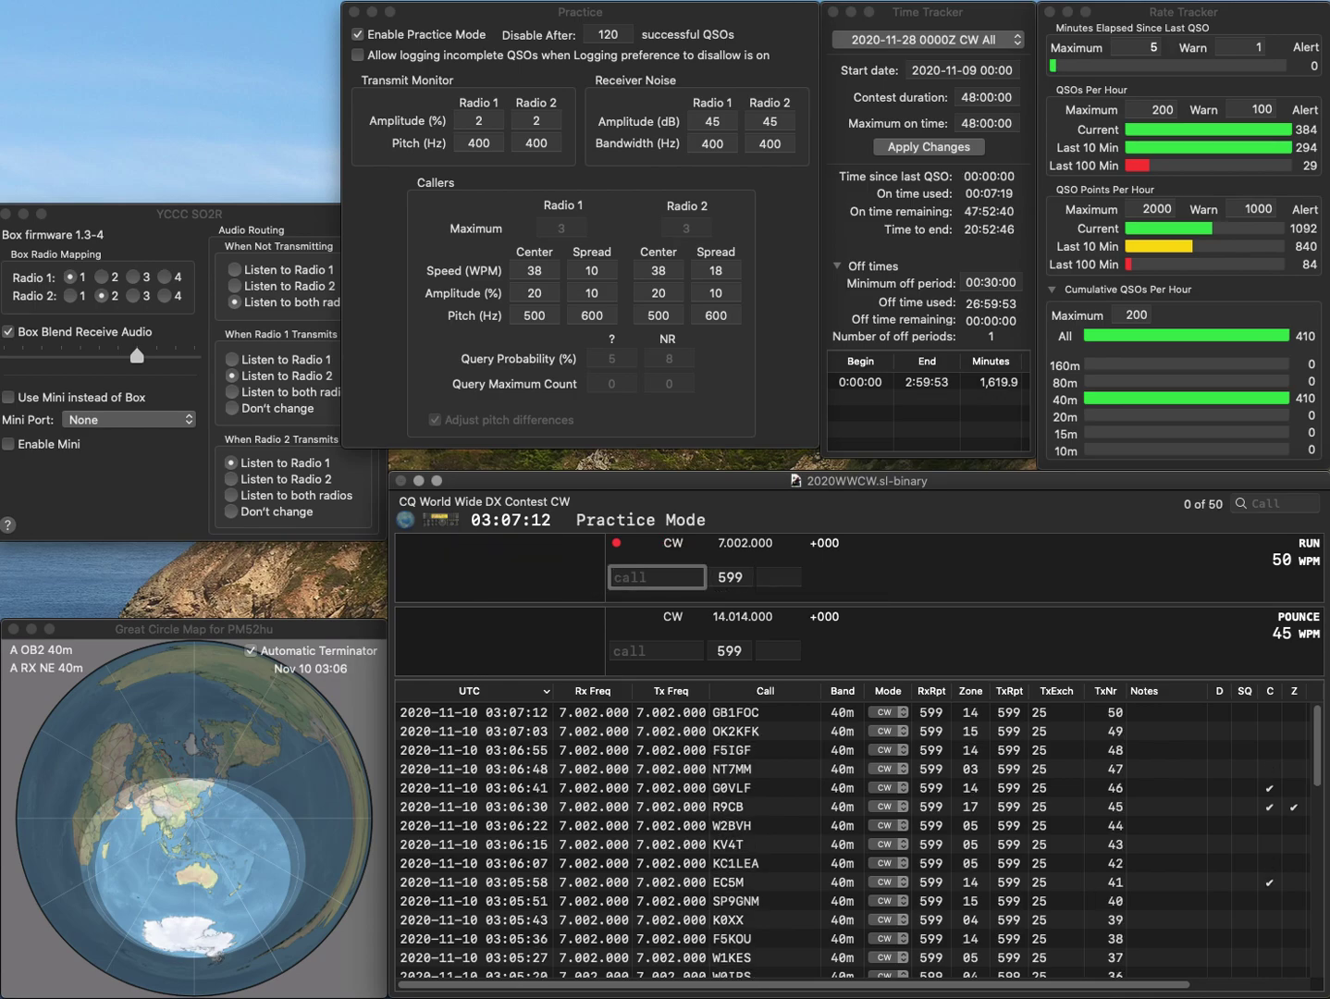
pyautogui.write('KD9AC')
pyautogui.press('space')
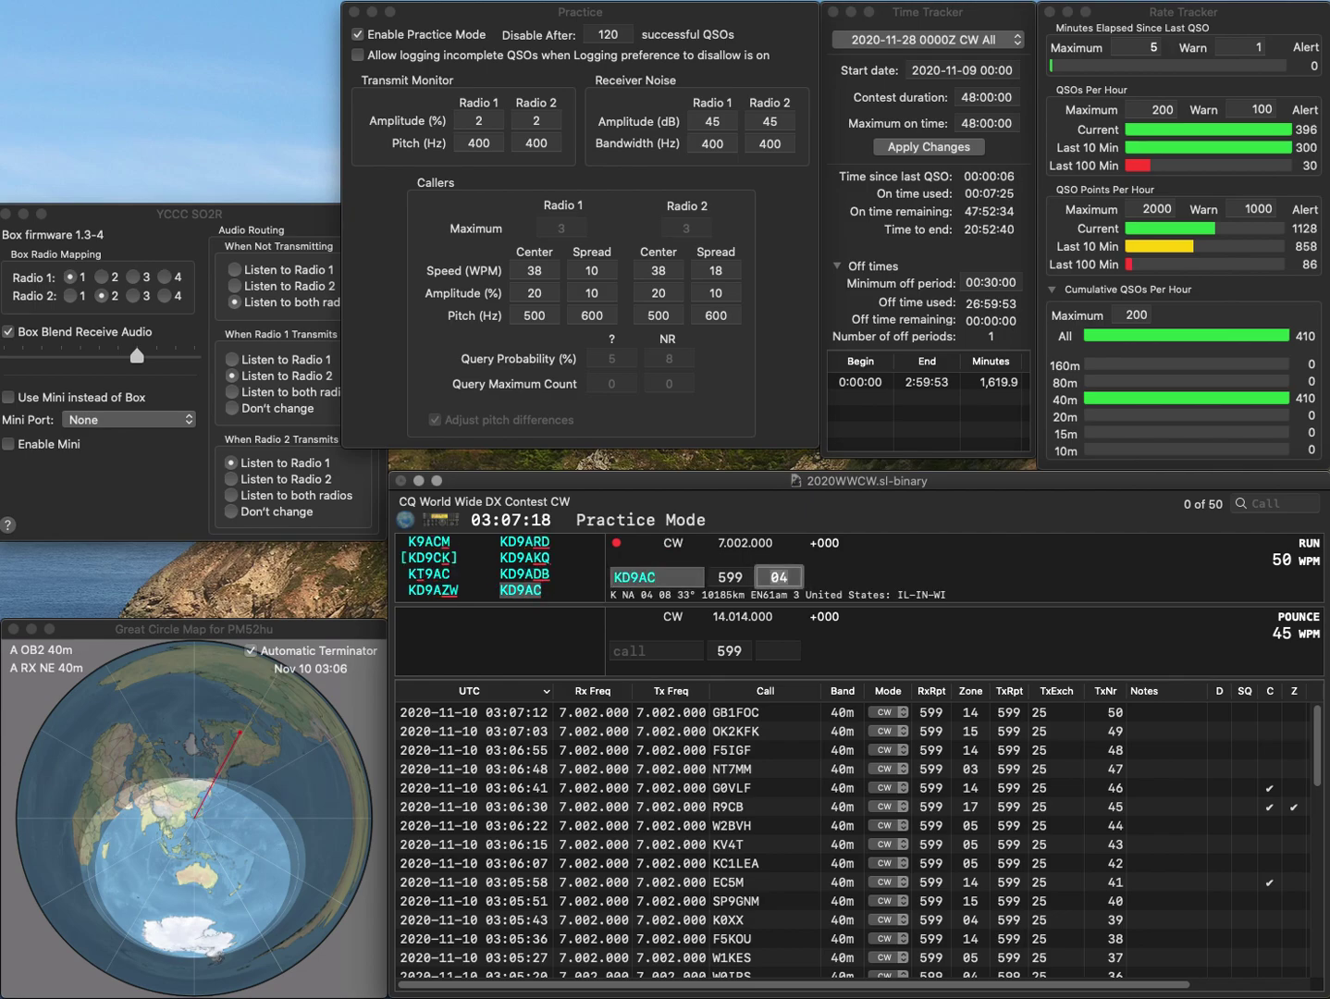
pyautogui.press('Return')
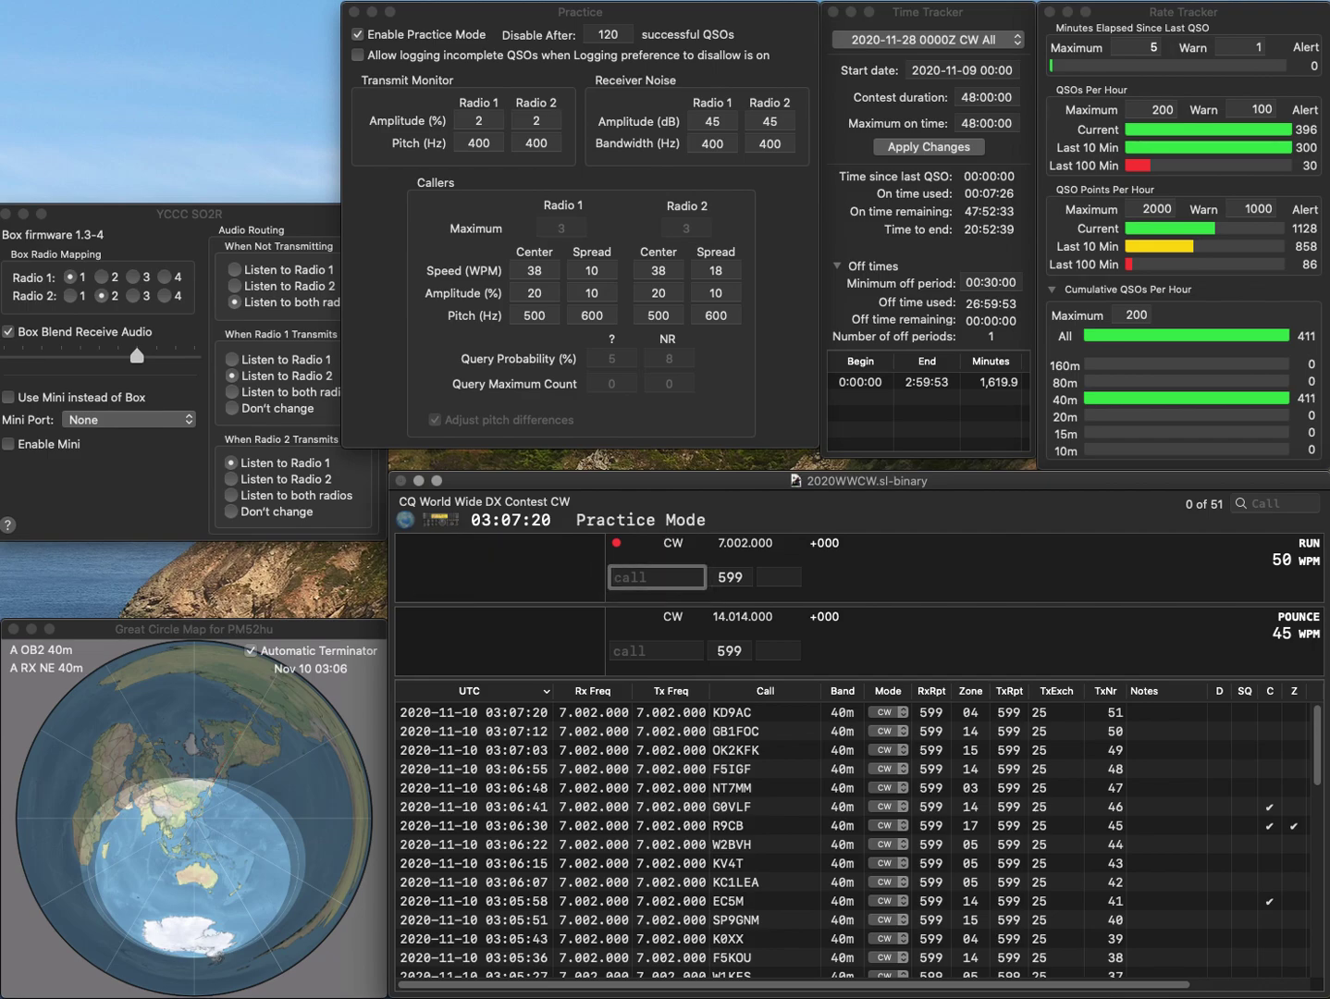
pyautogui.write('VE2CQ')
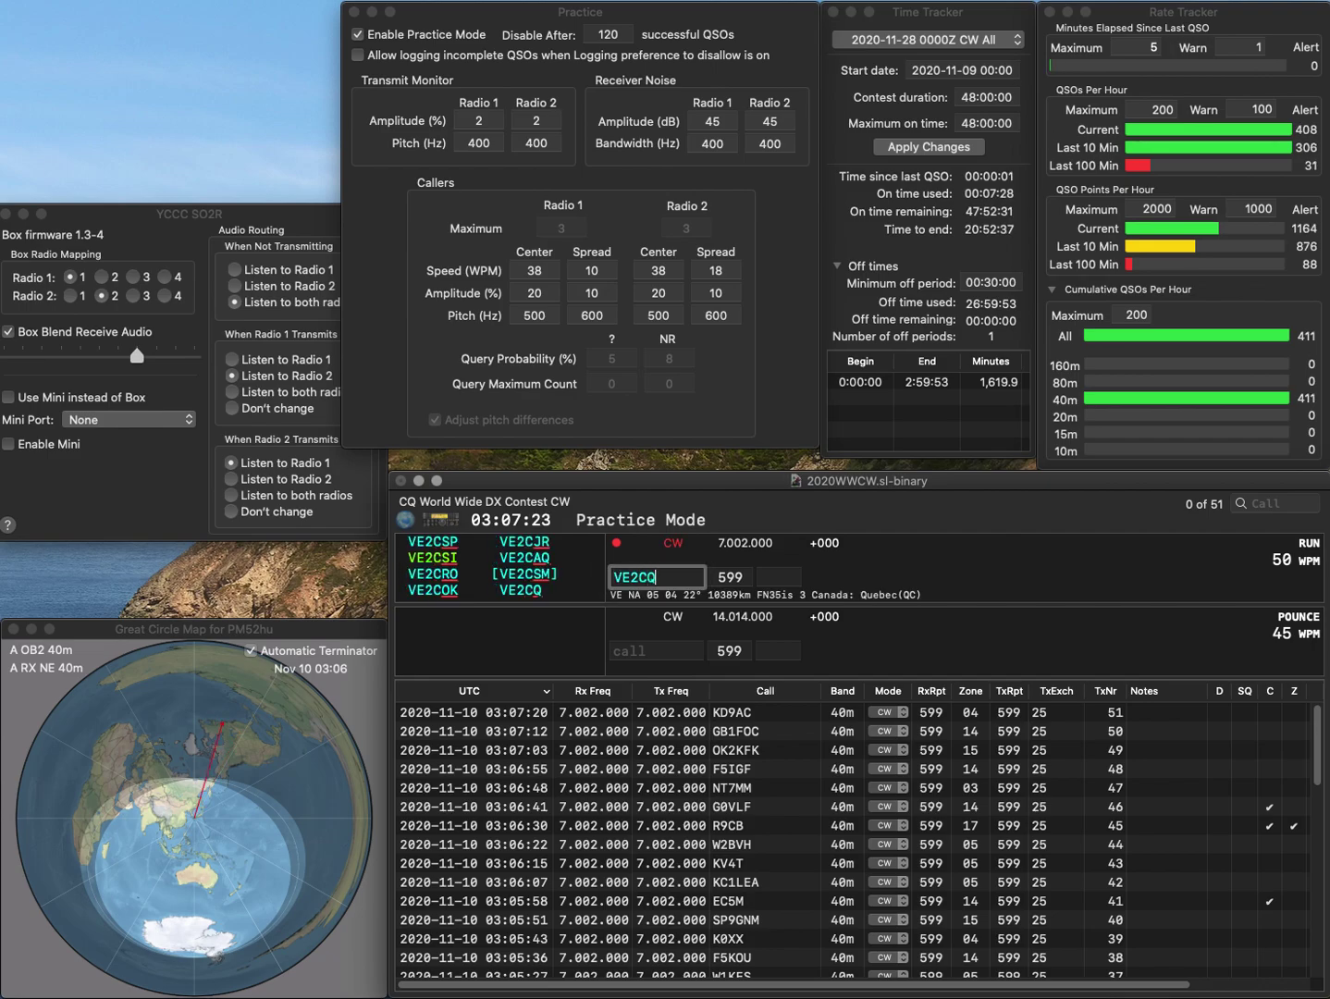
pyautogui.press('space')
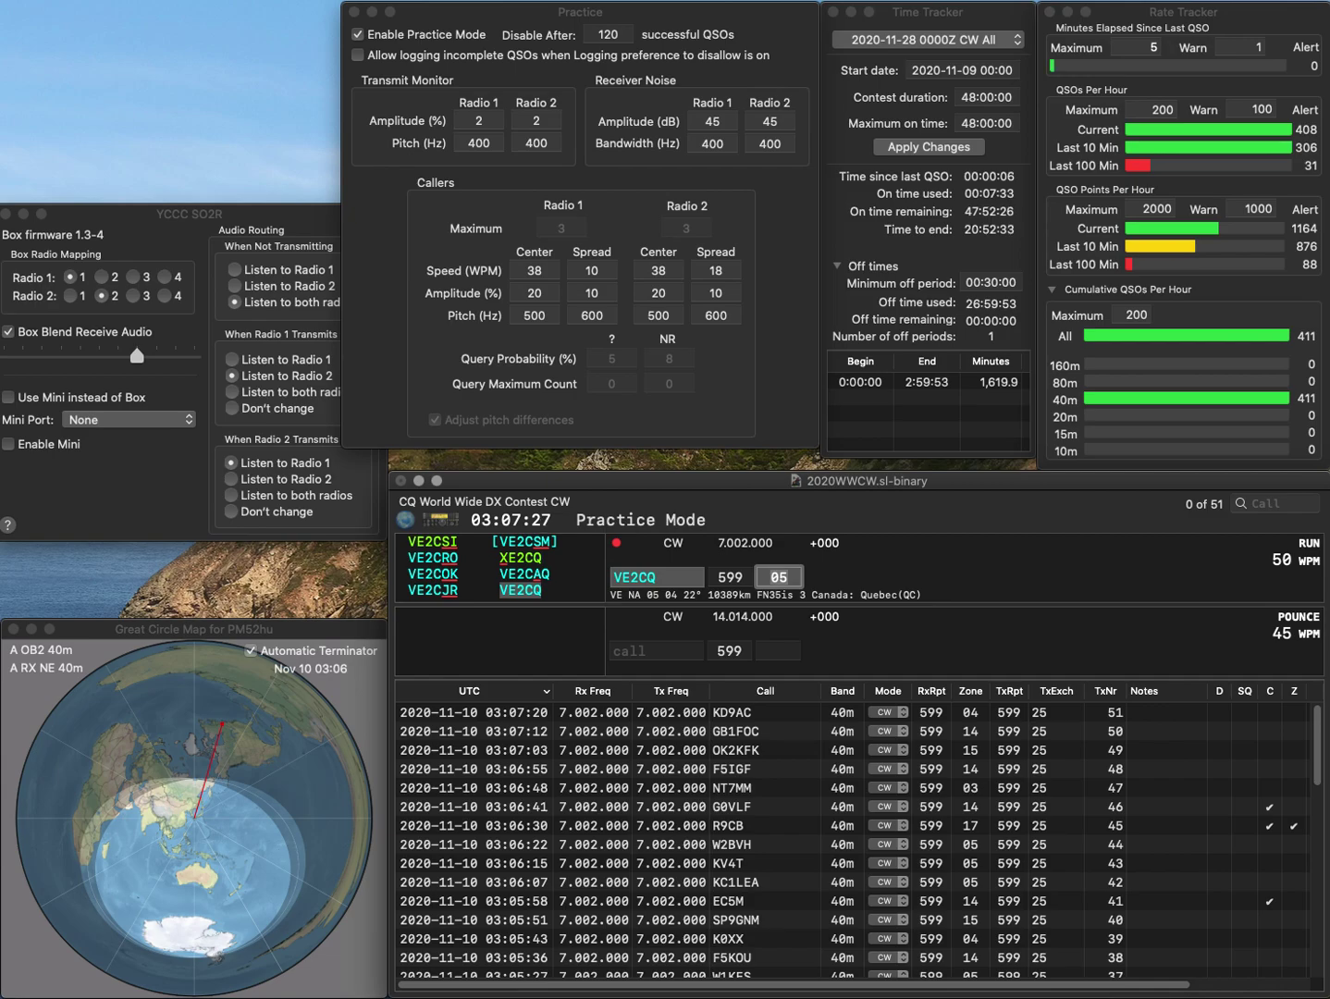
pyautogui.press('Return')
pyautogui.write('OH')
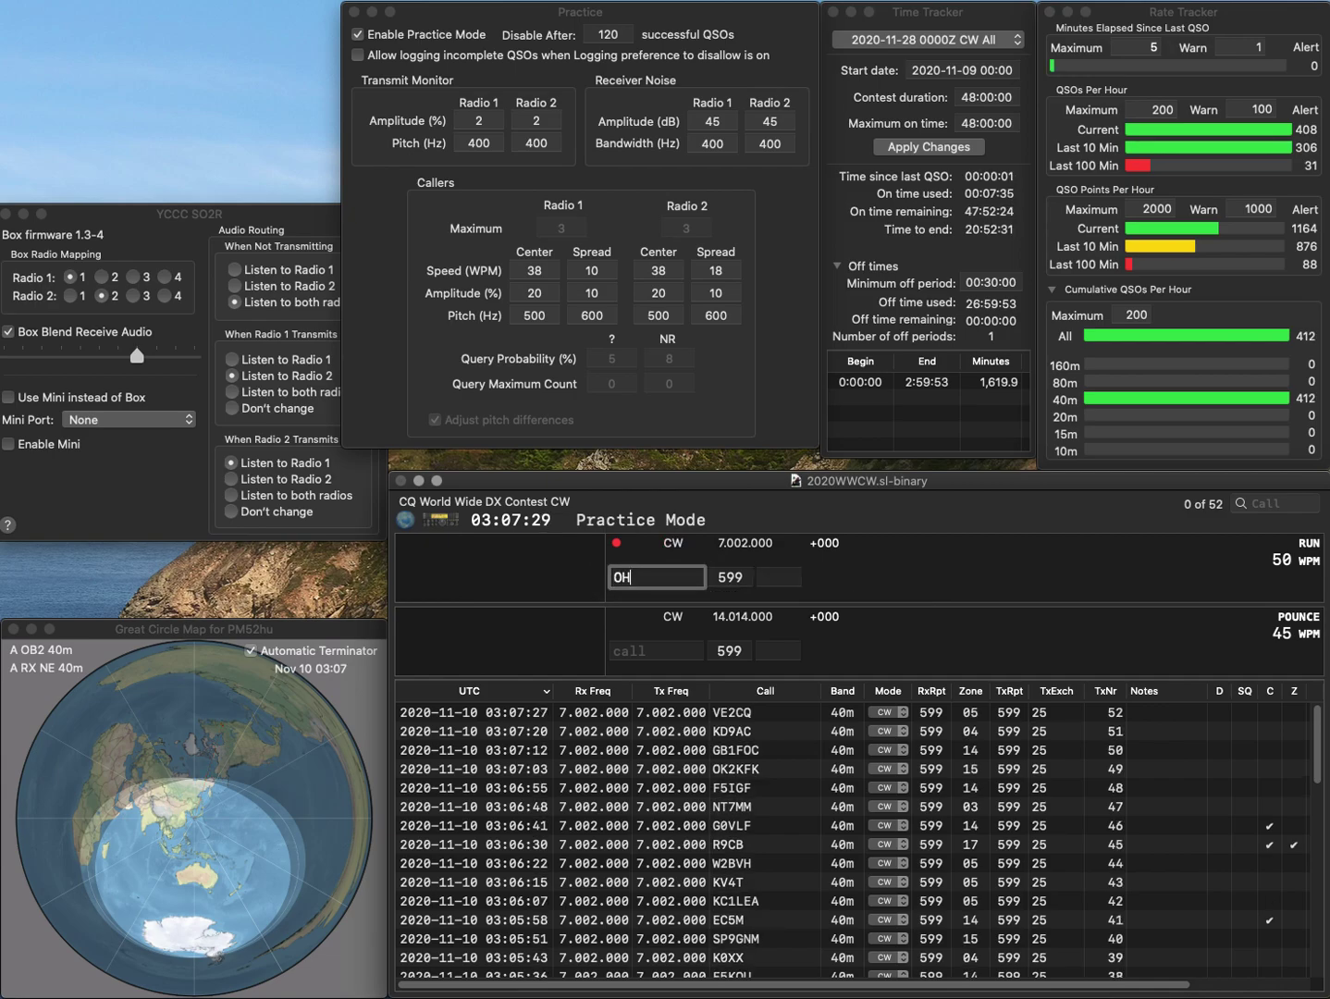
pyautogui.write('6BQH')
pyautogui.press('space')
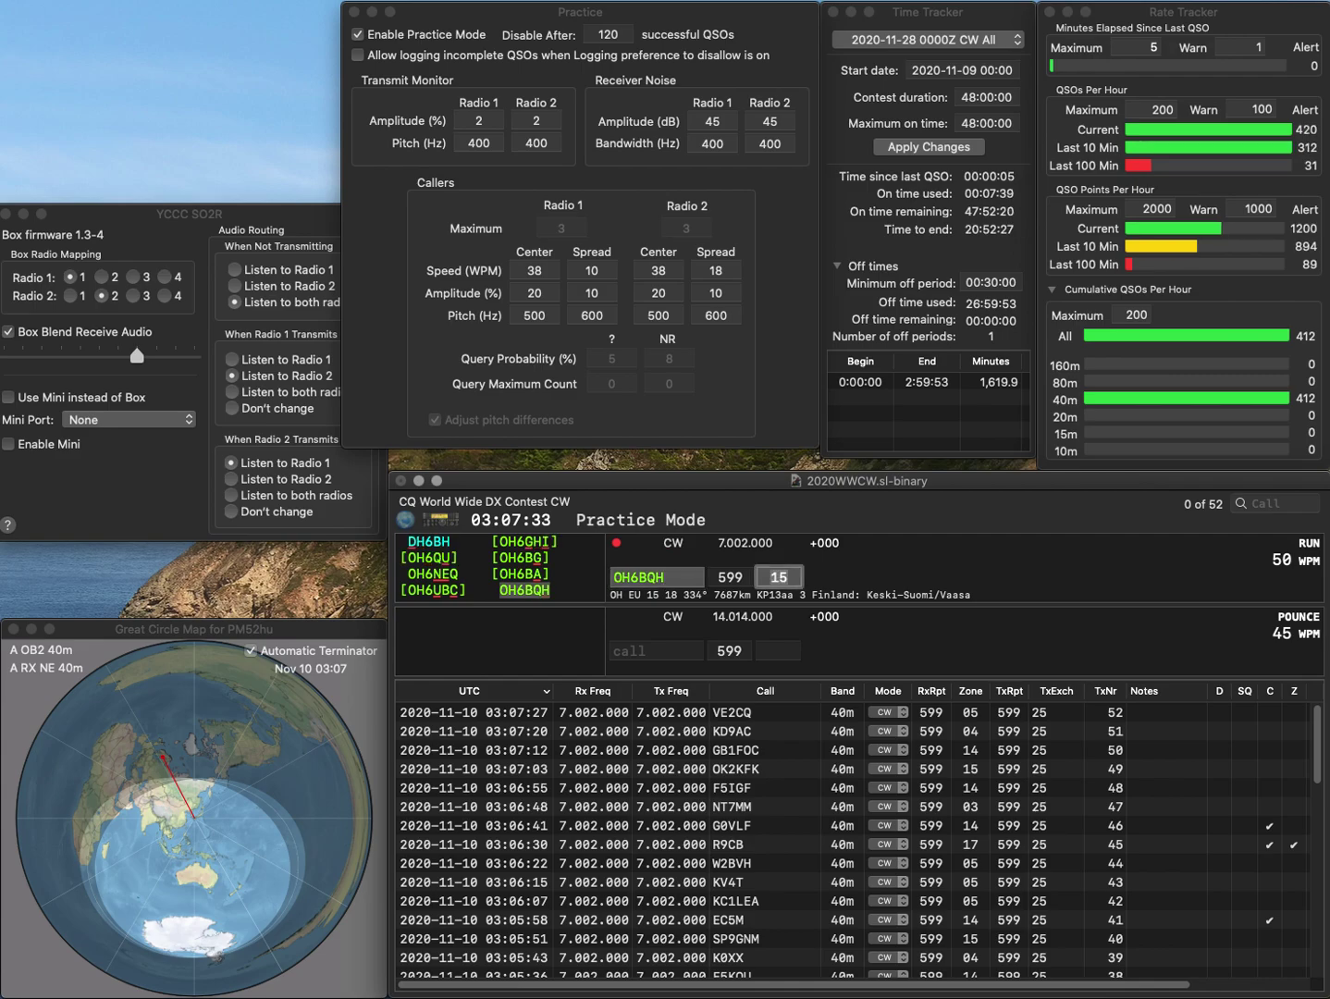
pyautogui.press('Return')
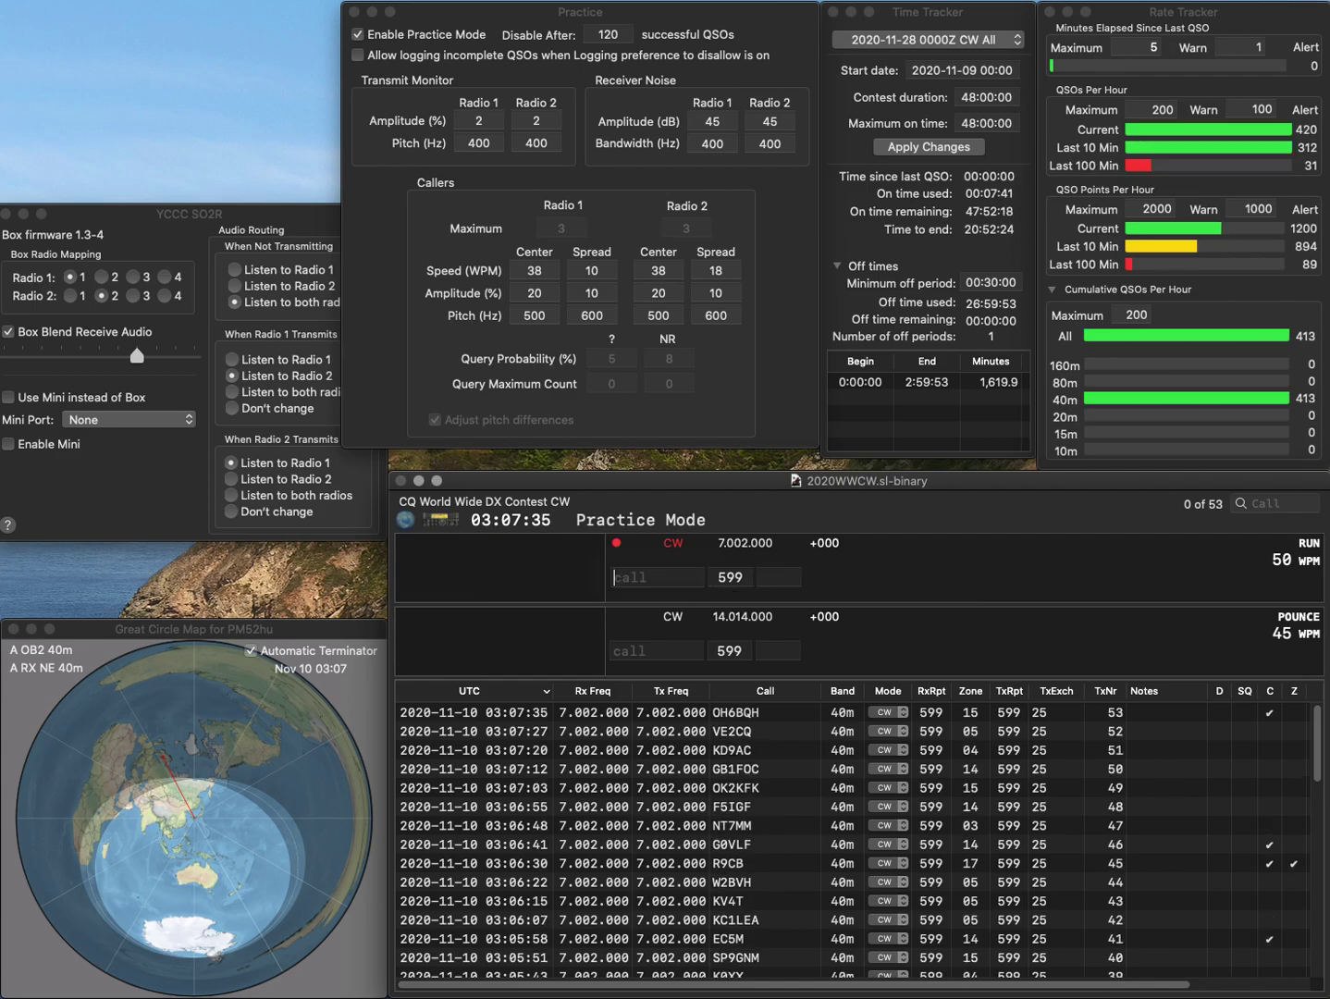
pyautogui.write('DL2OE')
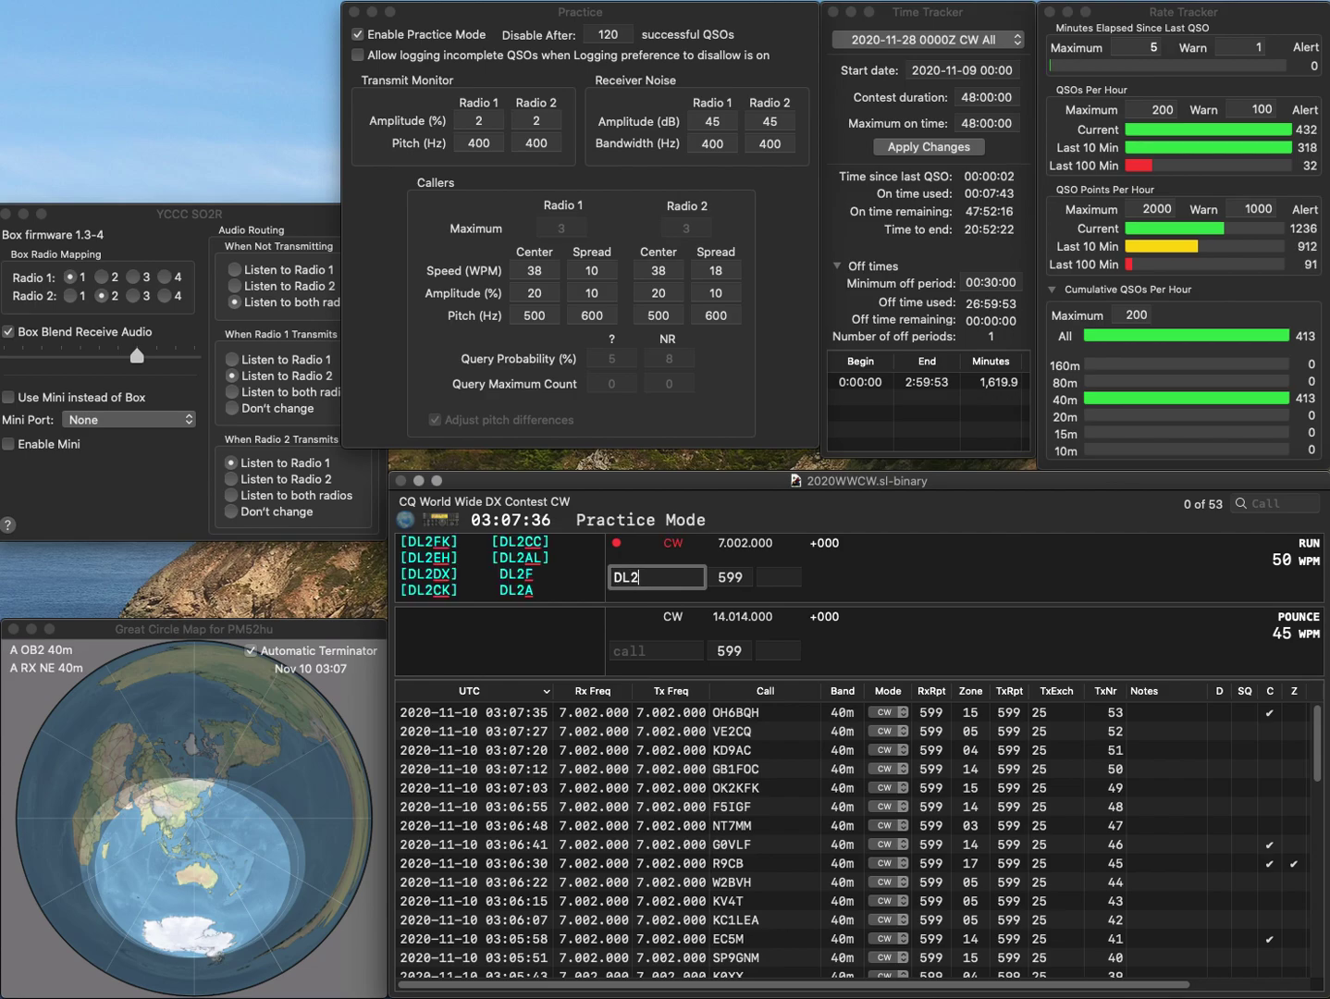
pyautogui.press('space')
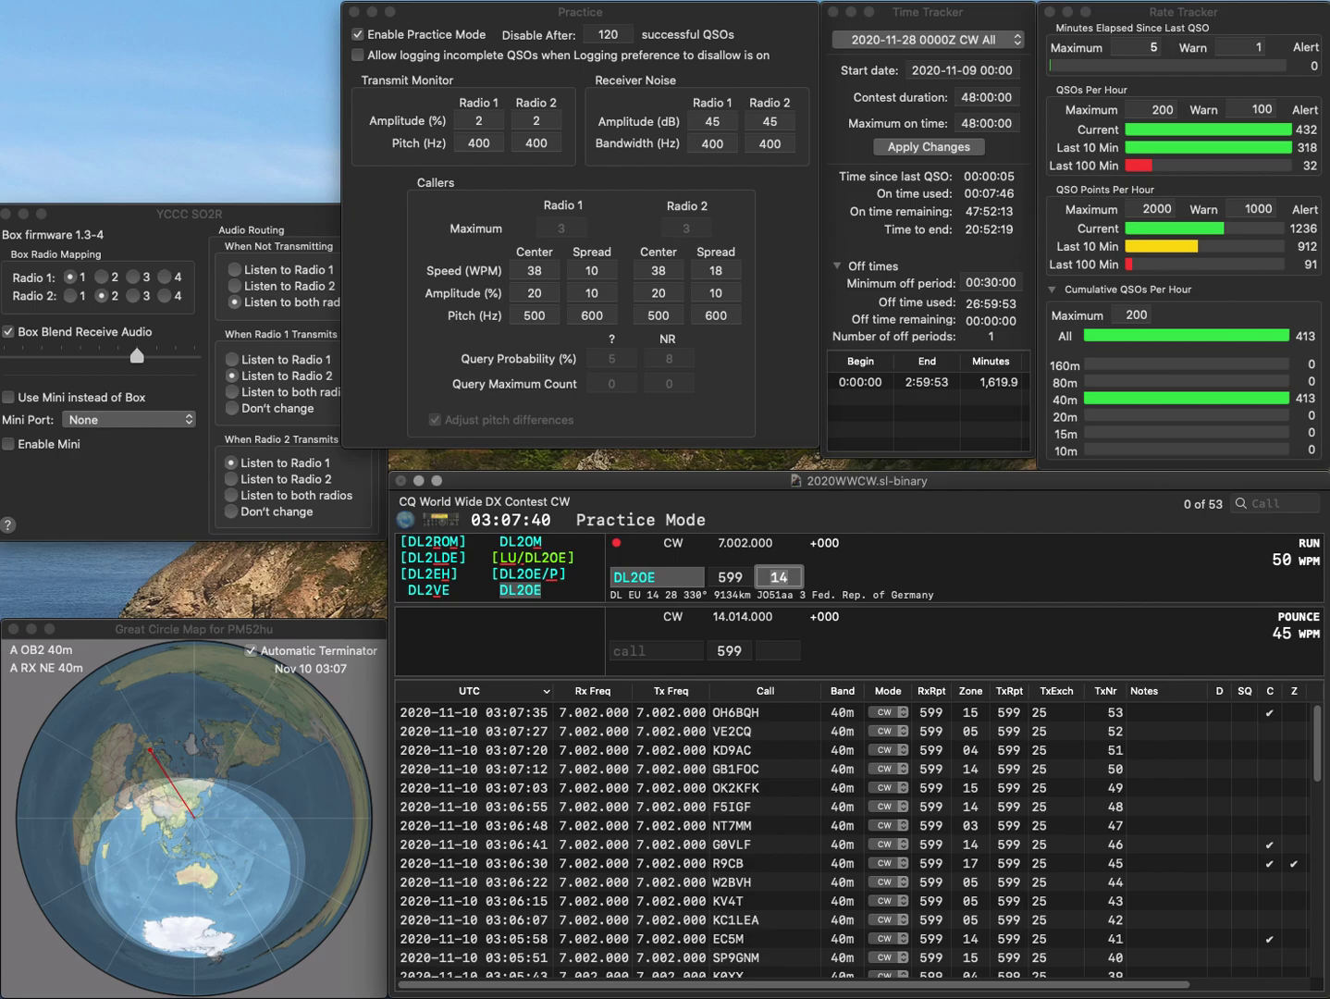
pyautogui.press('Return')
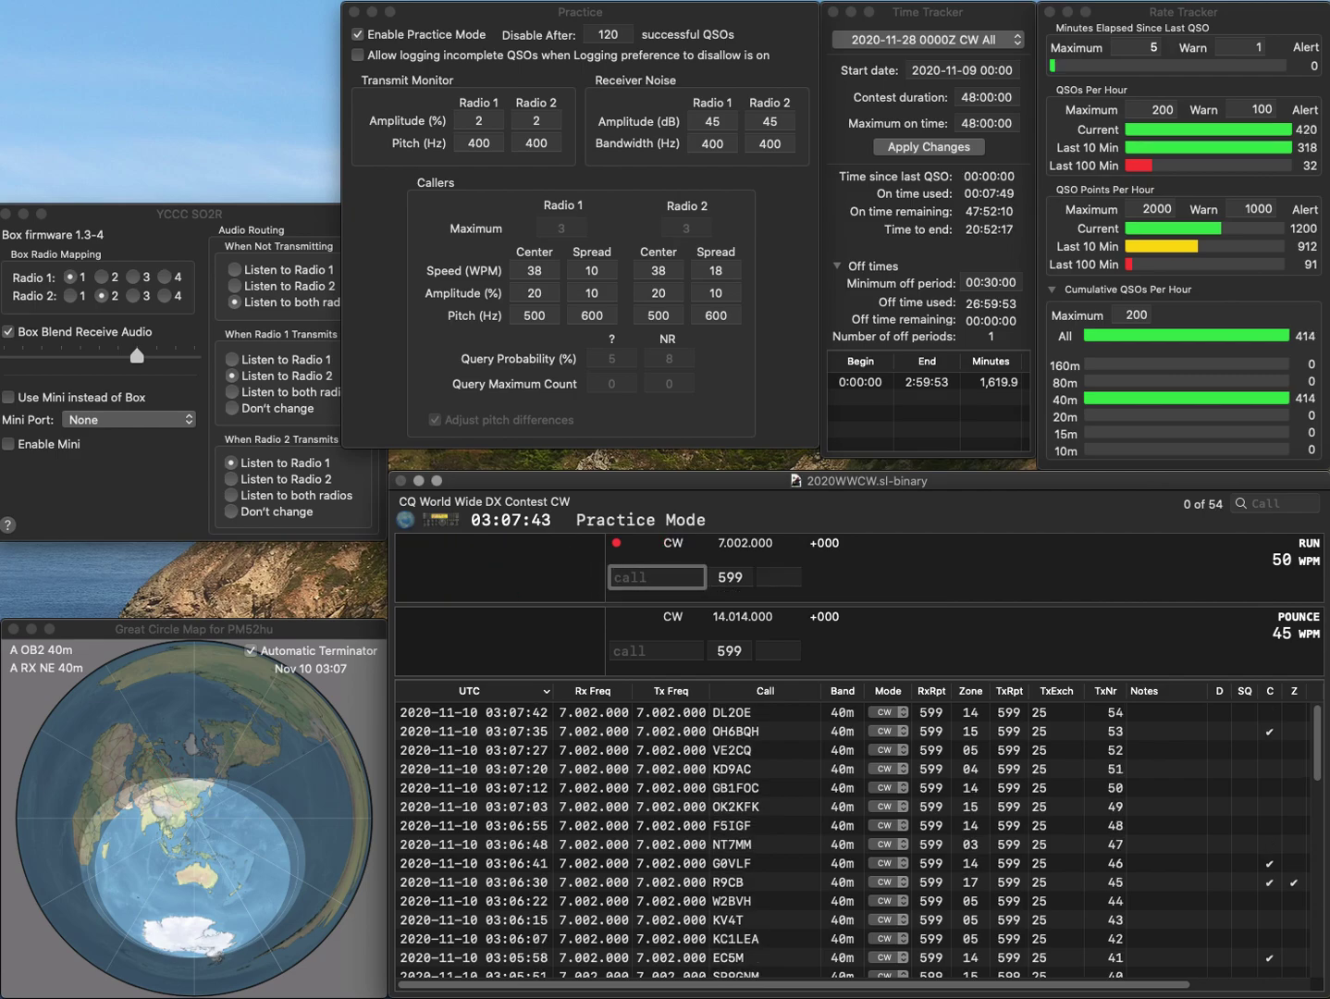
pyautogui.write('N8GU')
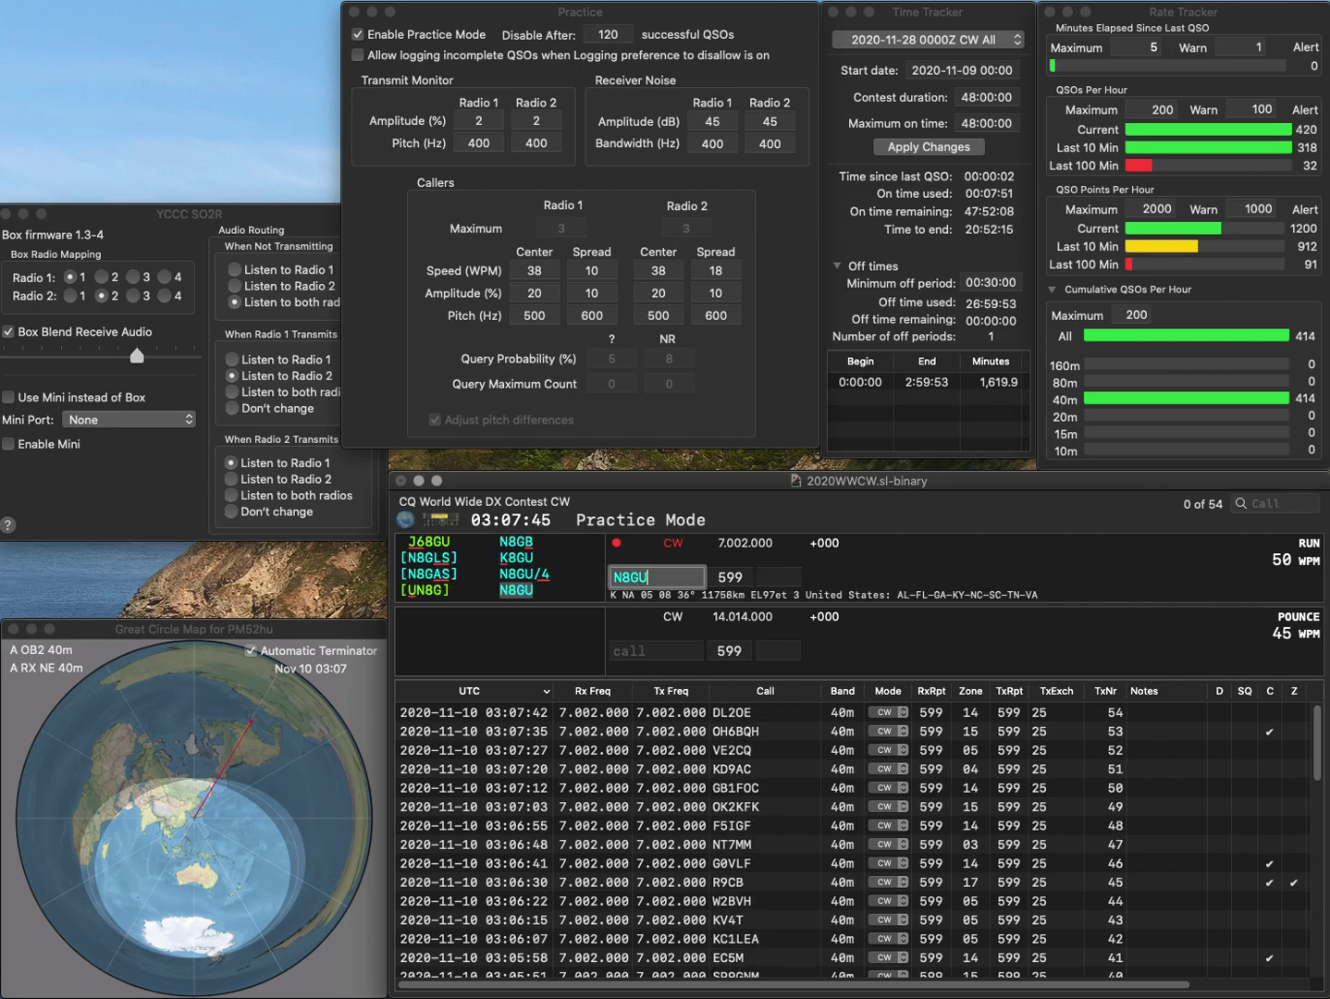
pyautogui.press('Return')
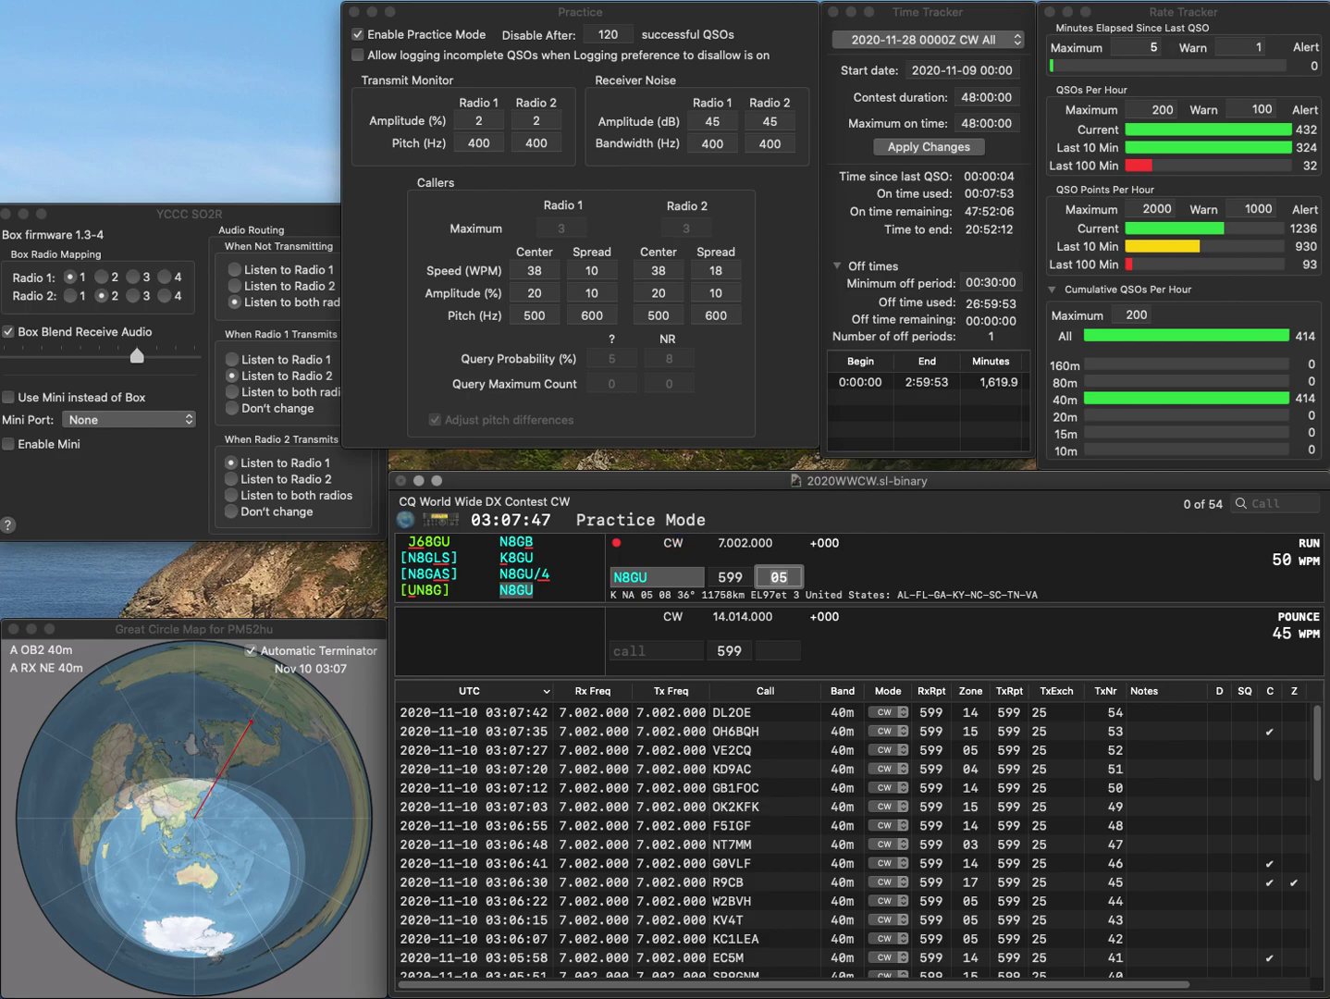
pyautogui.press('Return')
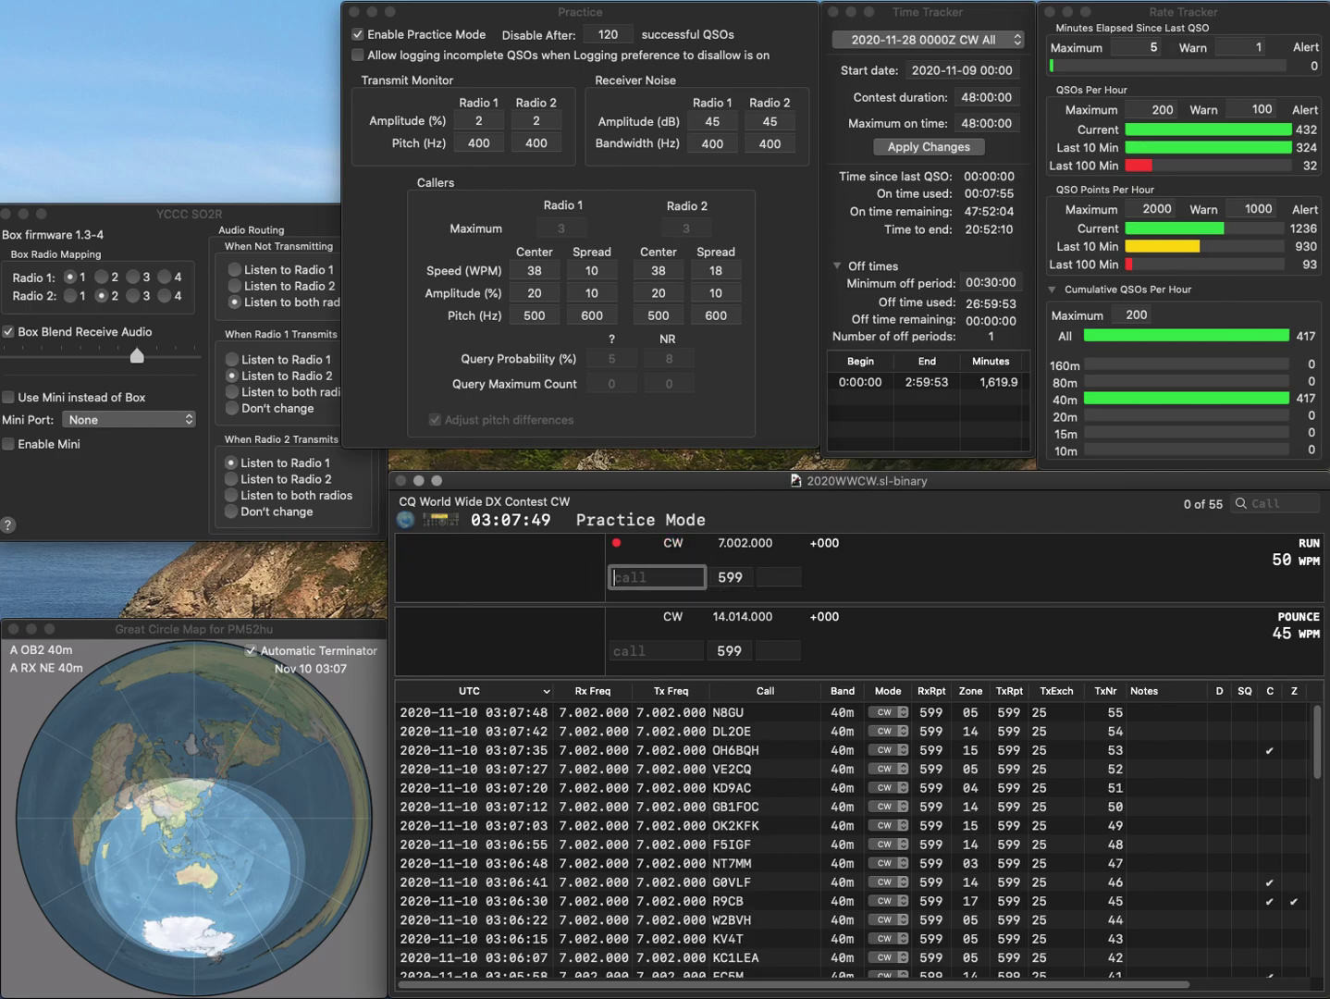
pyautogui.write('AK4AT')
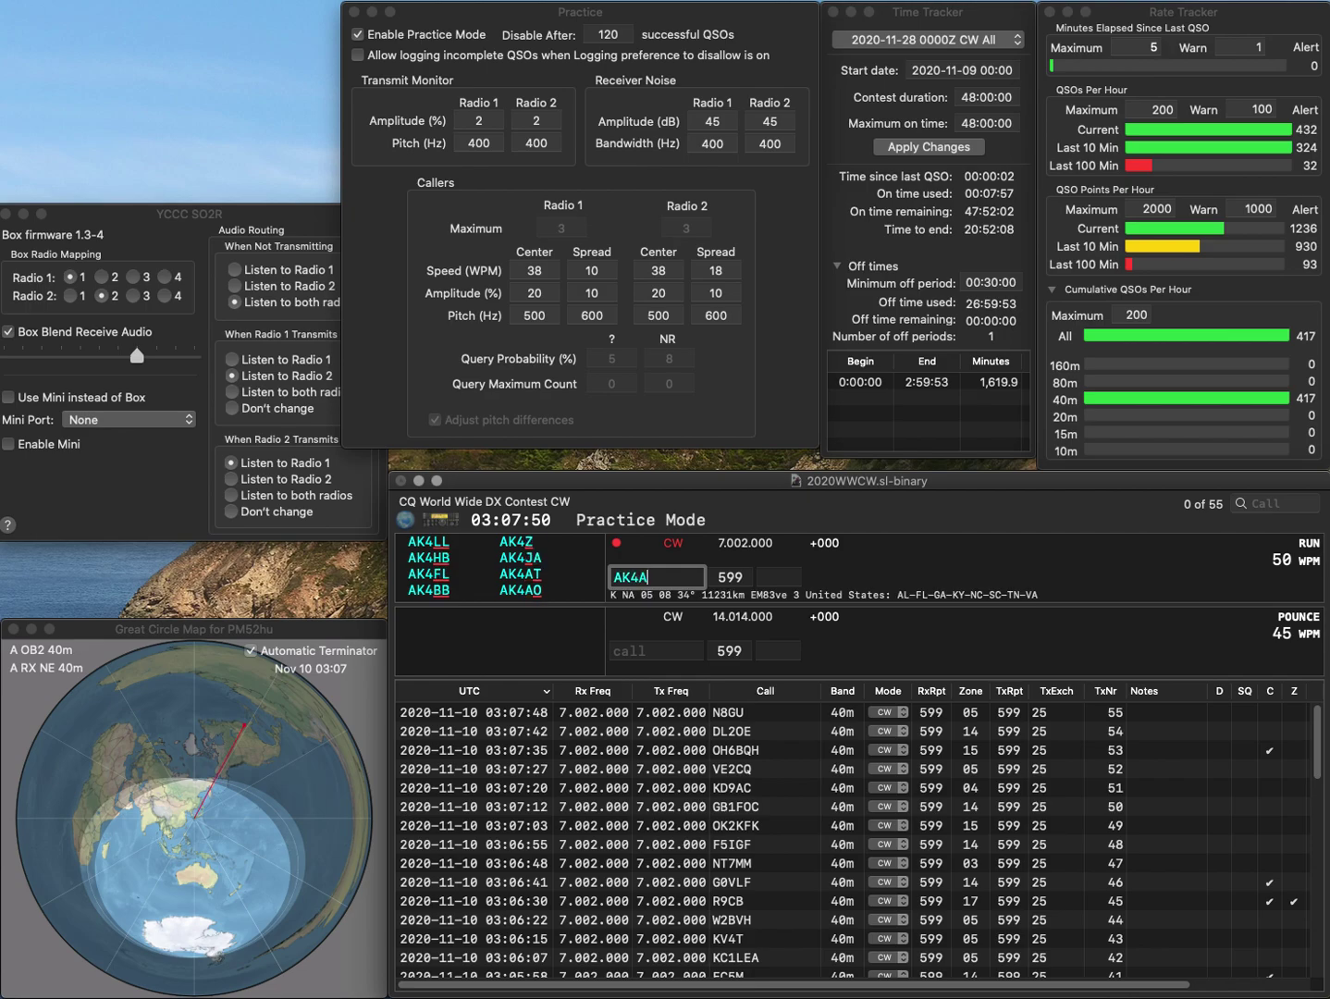
pyautogui.press('space')
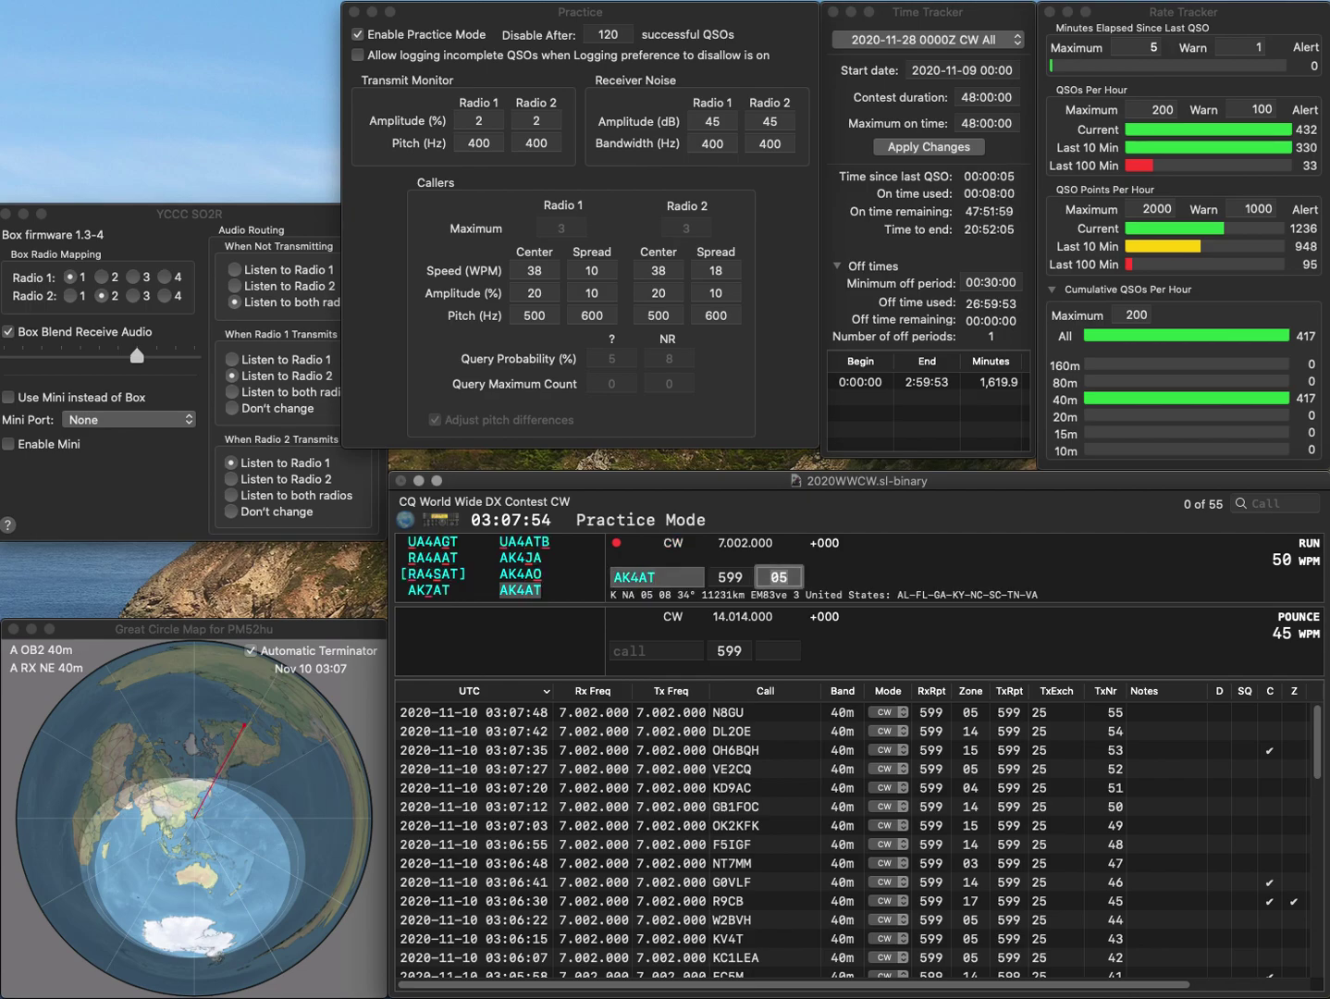
pyautogui.press('Return')
pyautogui.write('N1BHA')
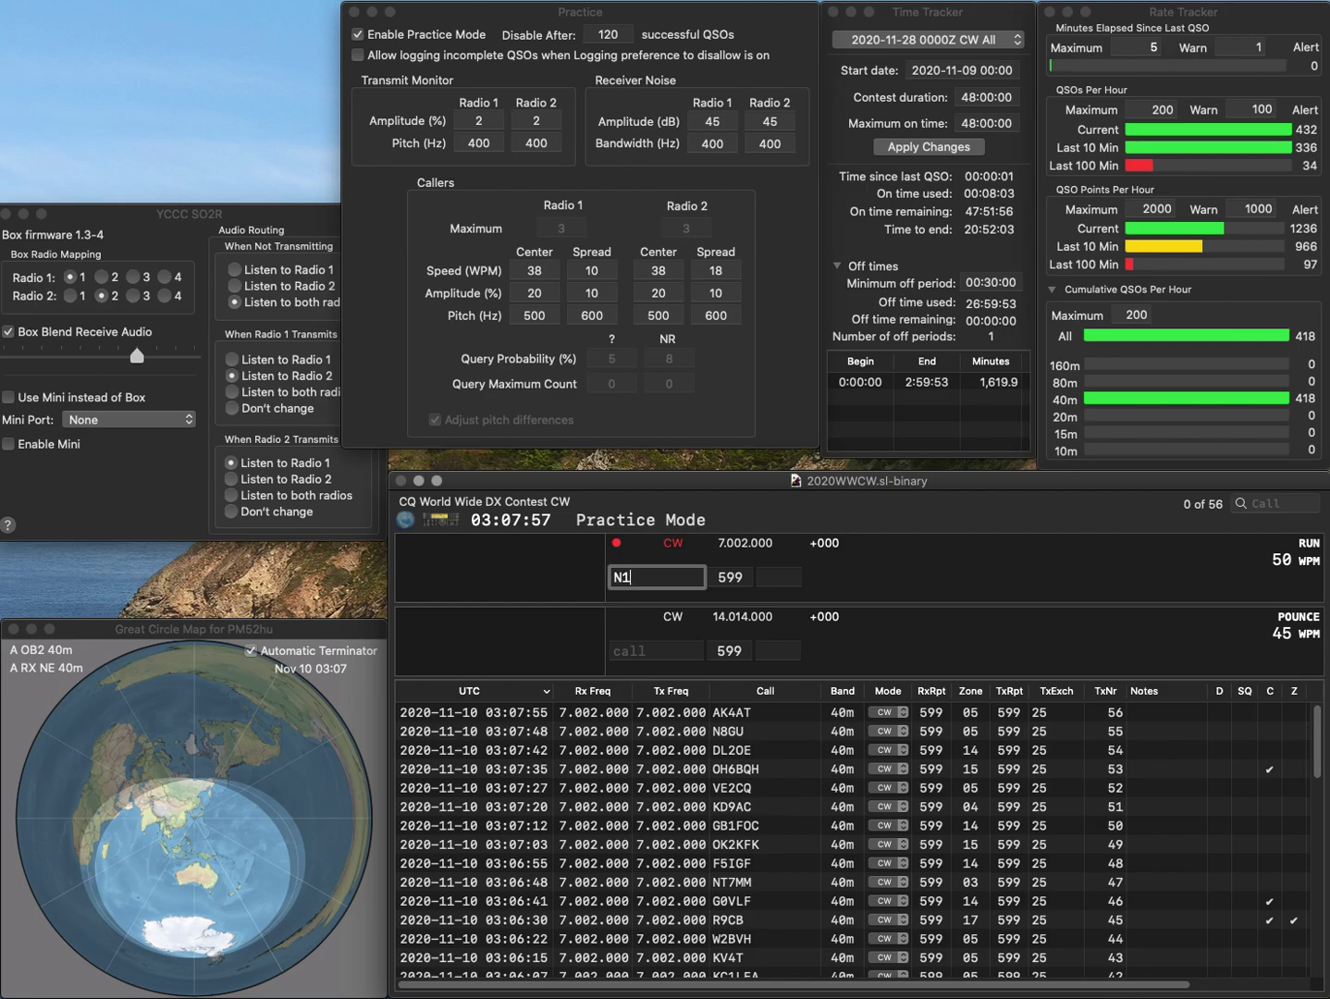
pyautogui.press('Return')
pyautogui.click(647, 577)
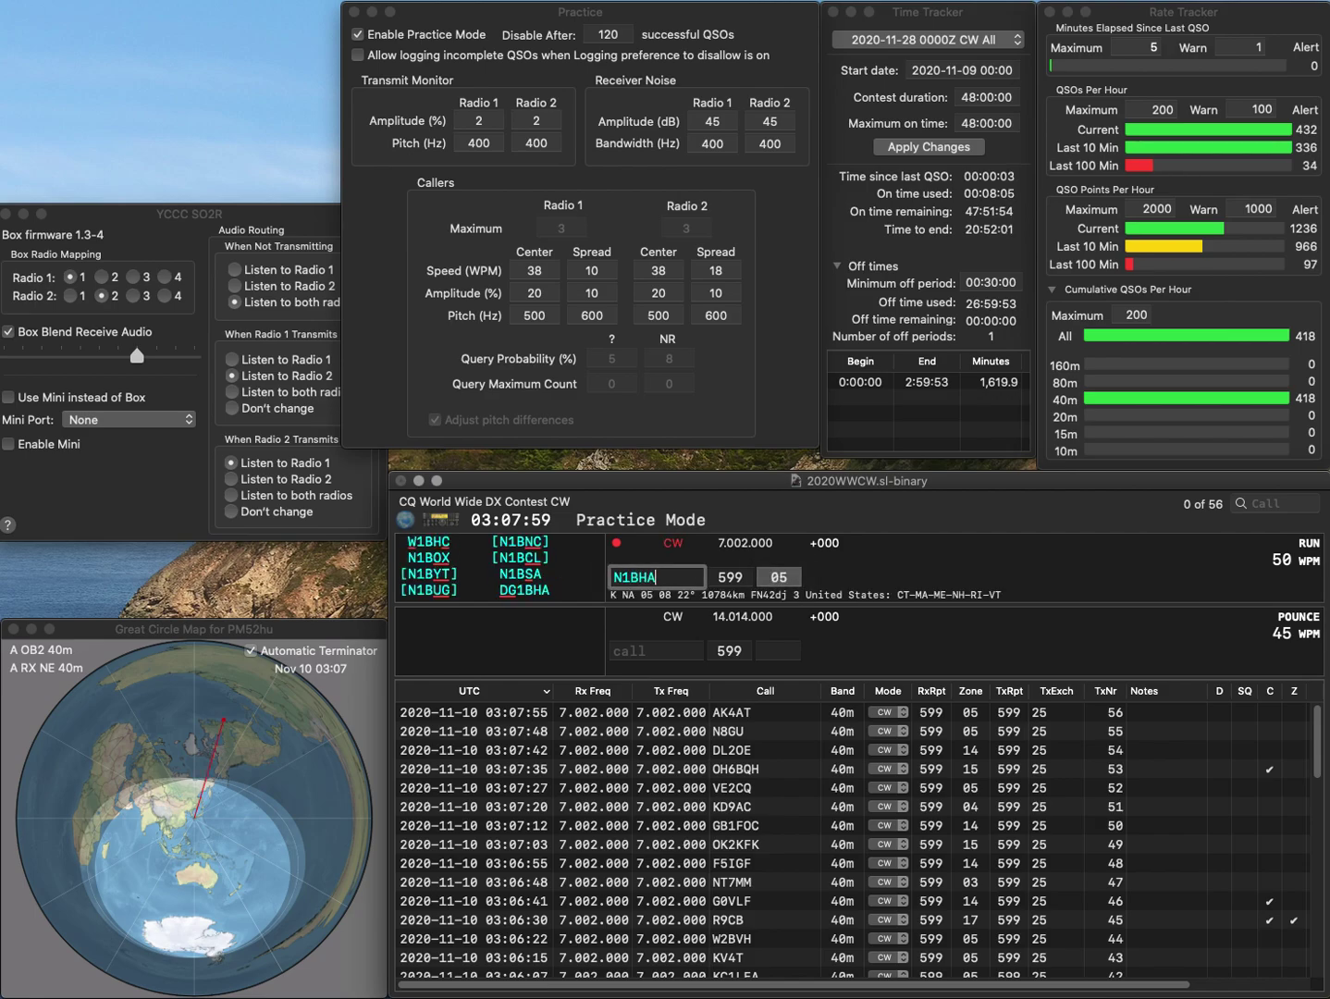
pyautogui.press('BackSpace')
pyautogui.write('S')
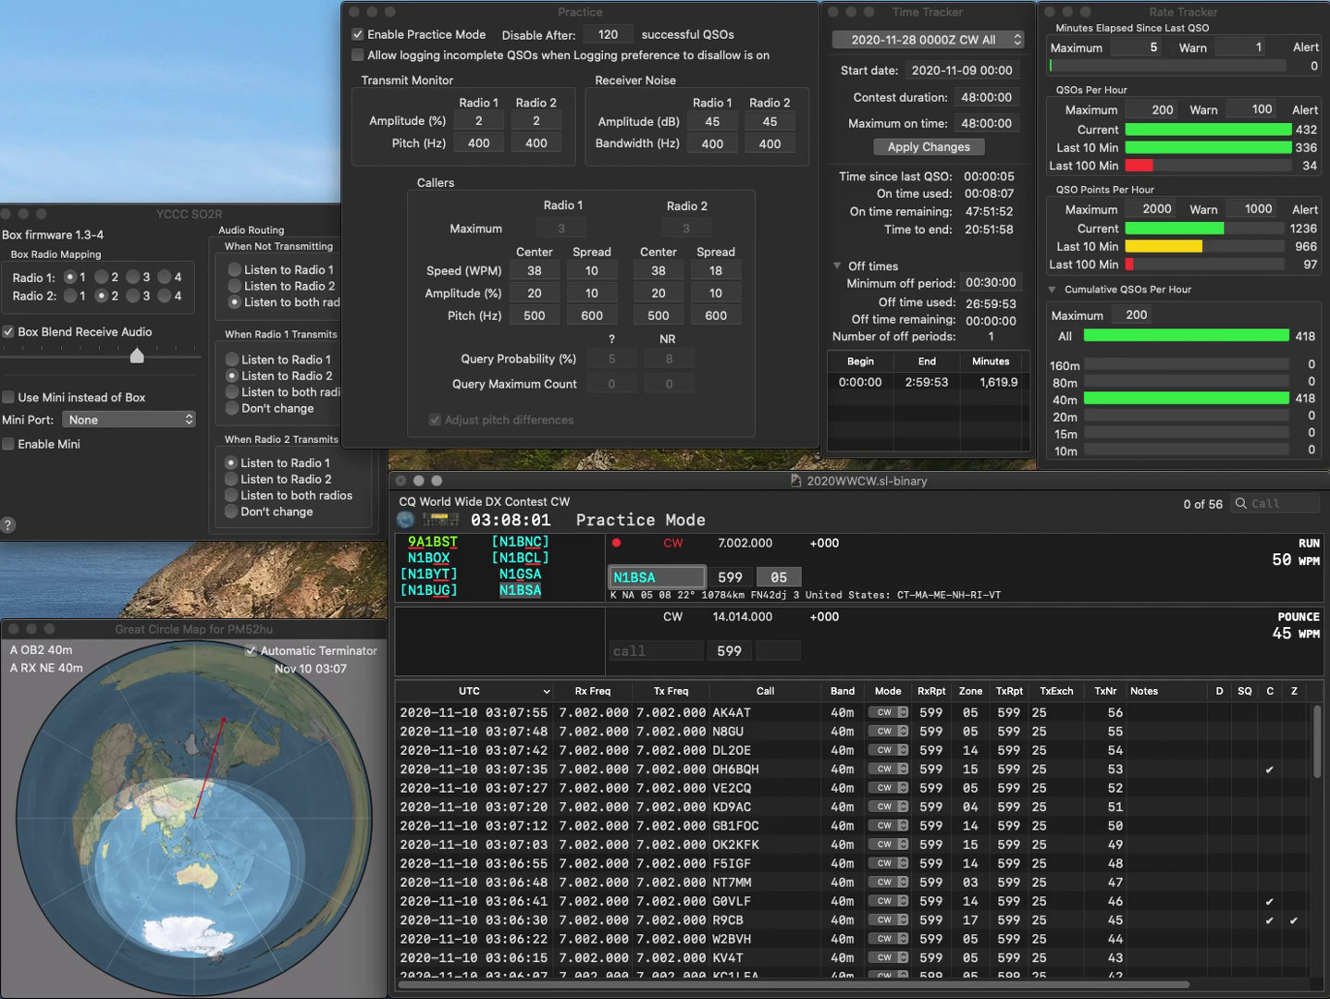
pyautogui.press('Return')
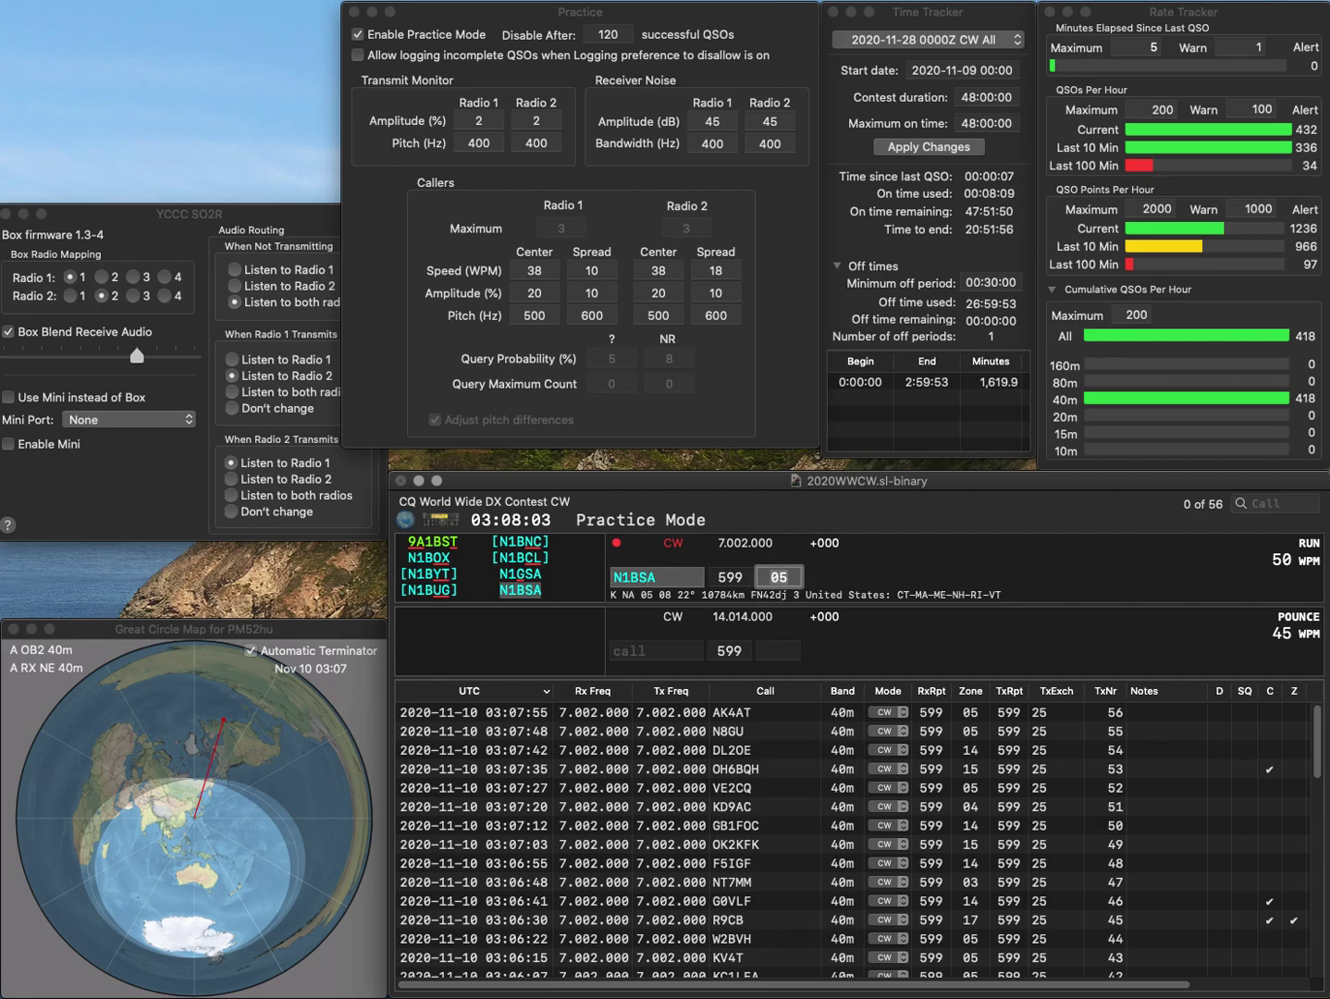
pyautogui.press('Return')
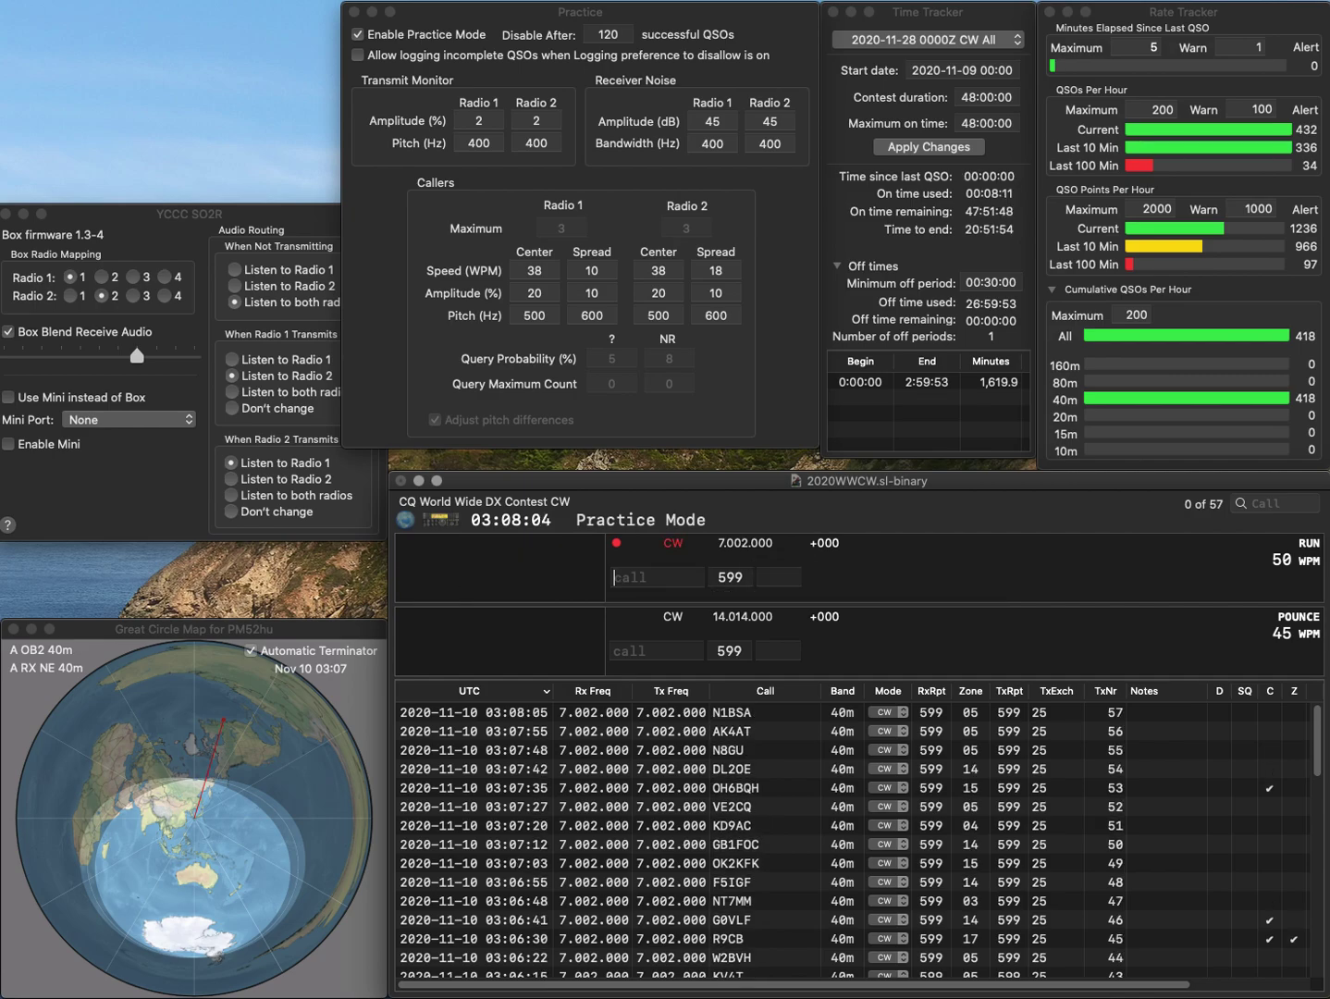
pyautogui.write('WA')
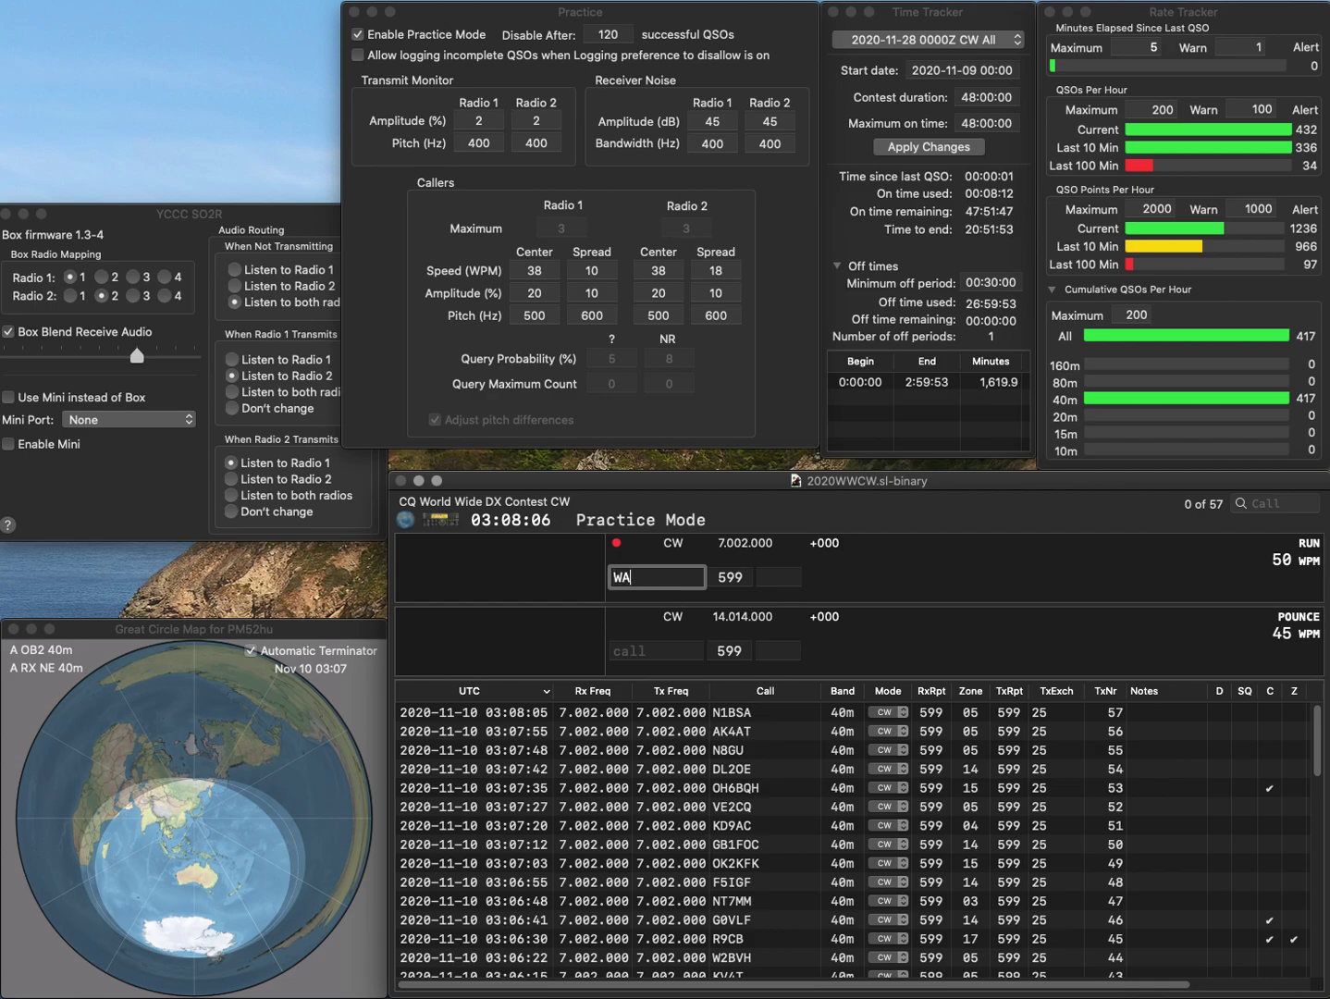
pyautogui.write('8RCN')
pyautogui.press('space')
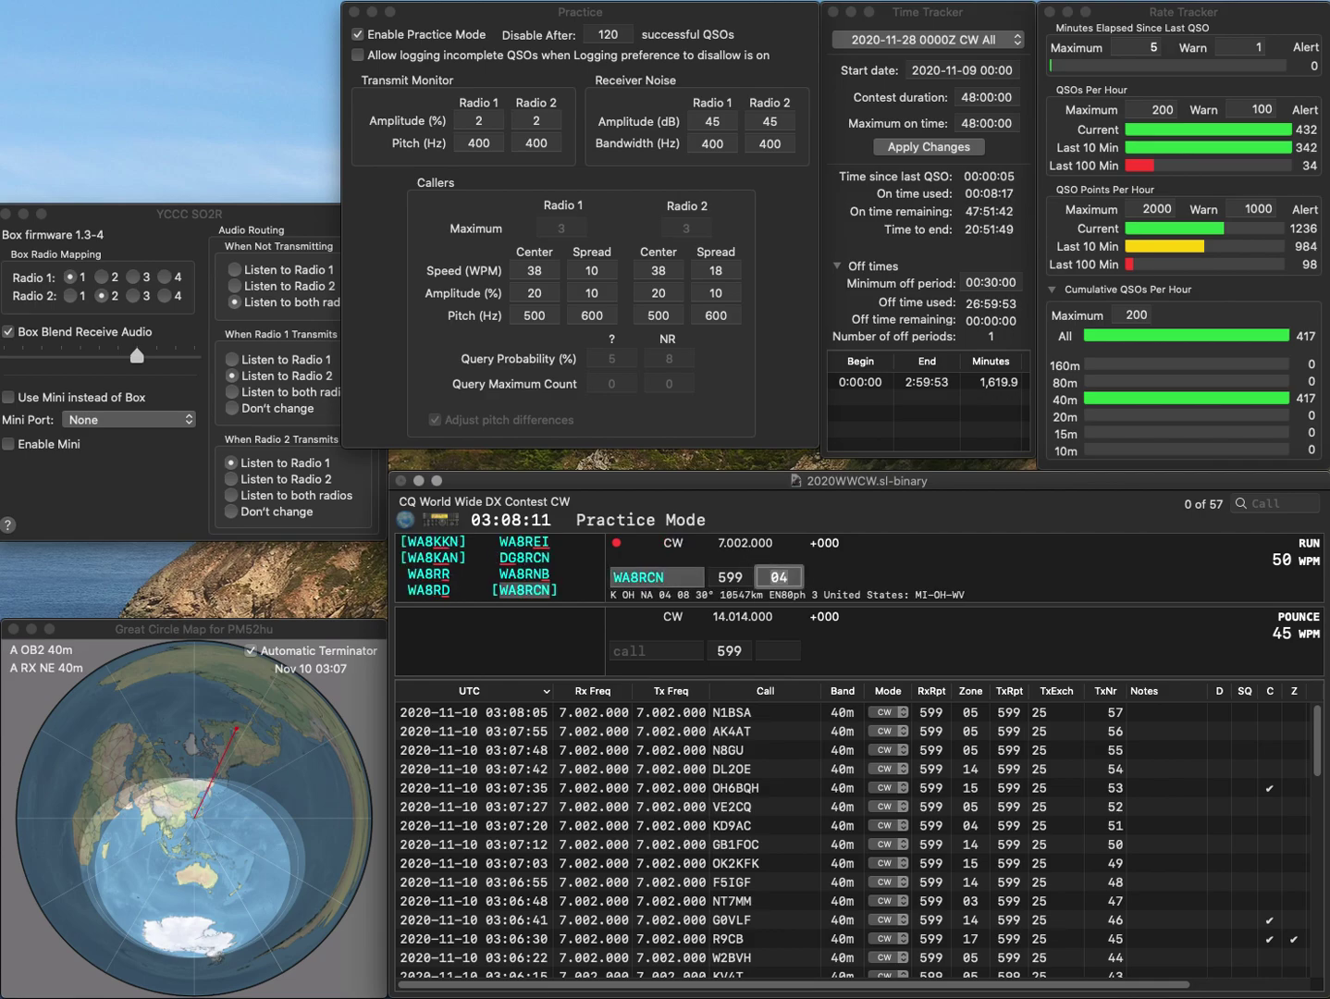
pyautogui.press('Return')
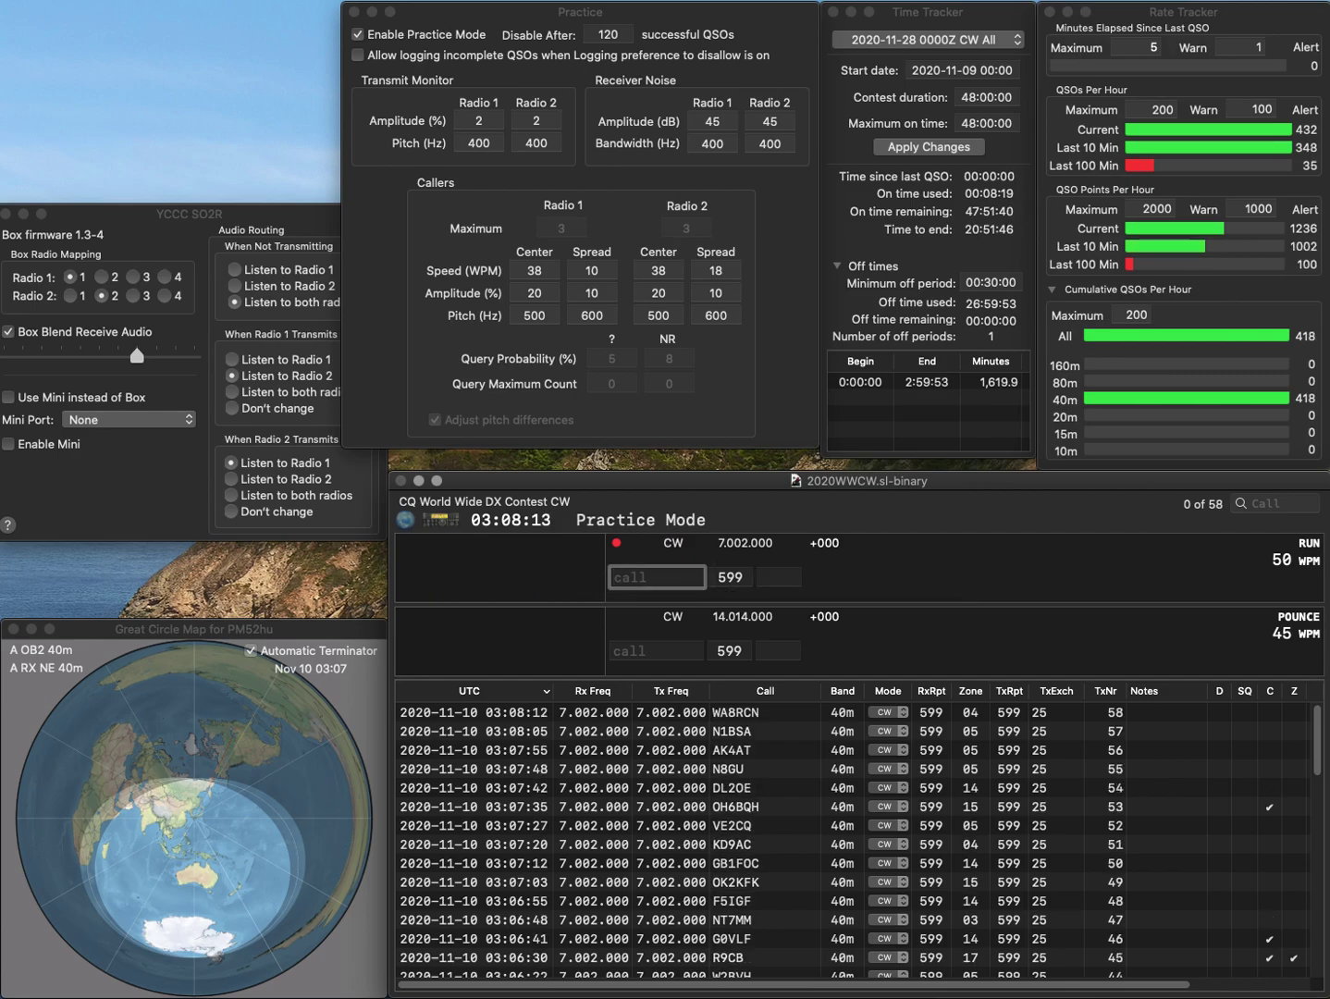
pyautogui.write('SQ7LQJ')
pyautogui.press('Return')
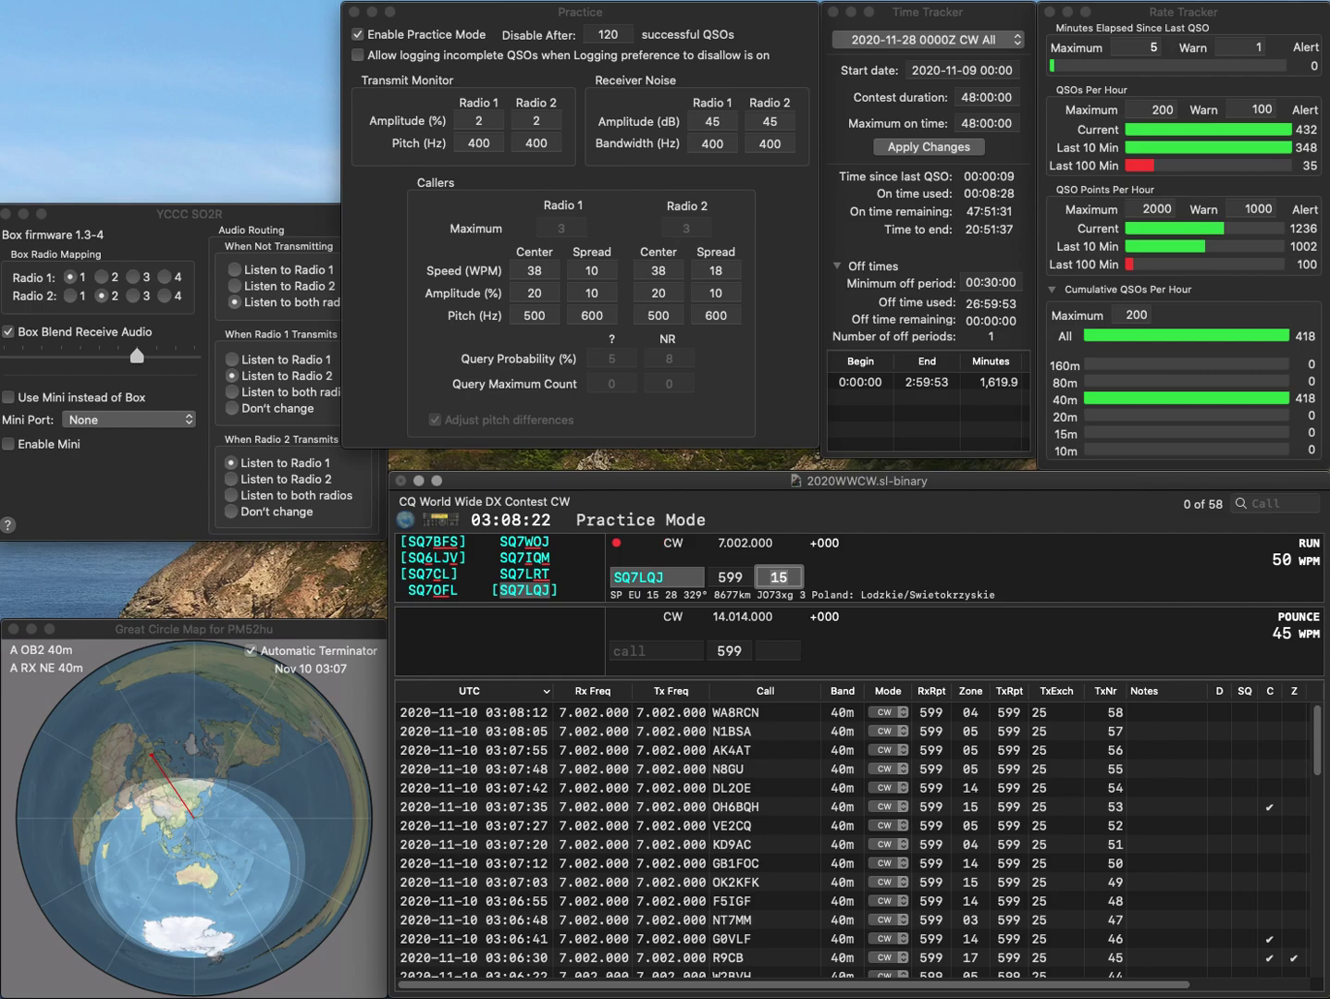
pyautogui.press('Return')
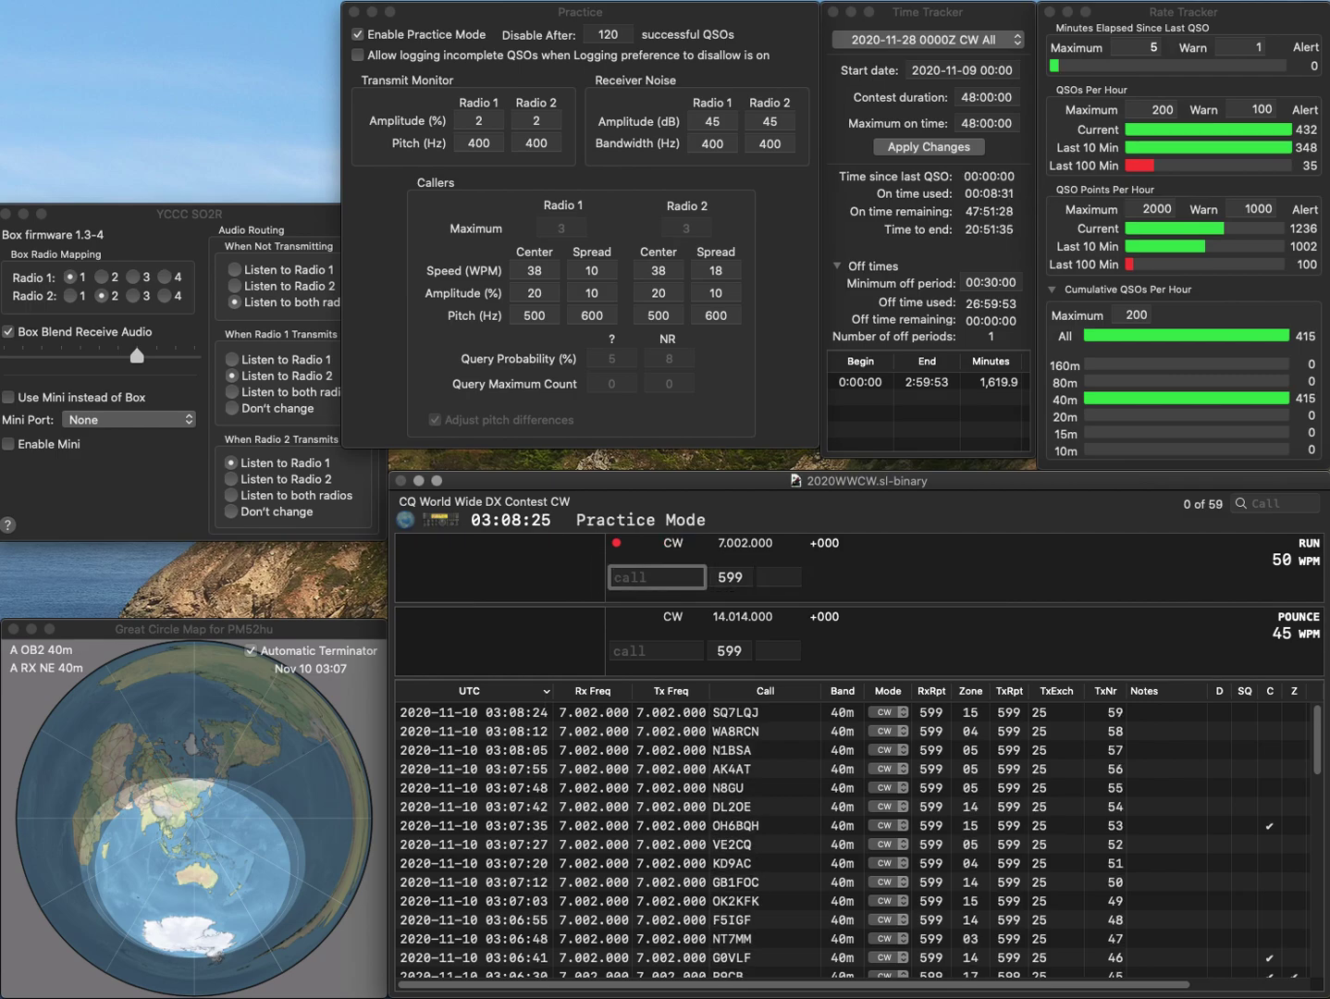
# Step: Work and log WK5N with zone 04 and D1M with zone 0 as Radio 1 run contacts
pyautogui.write('WK5N')
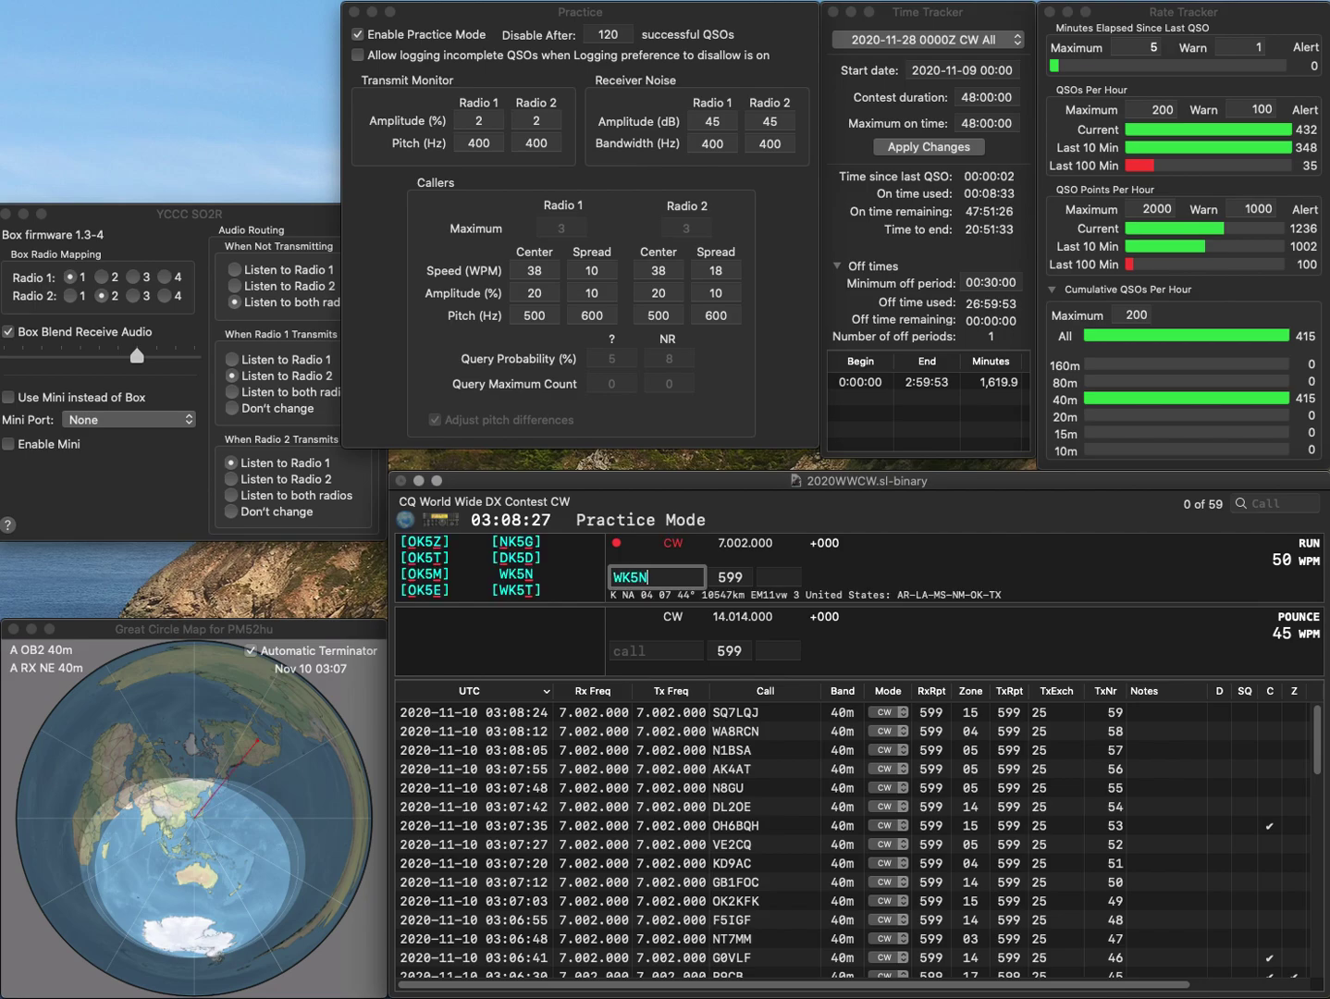
pyautogui.press('space')
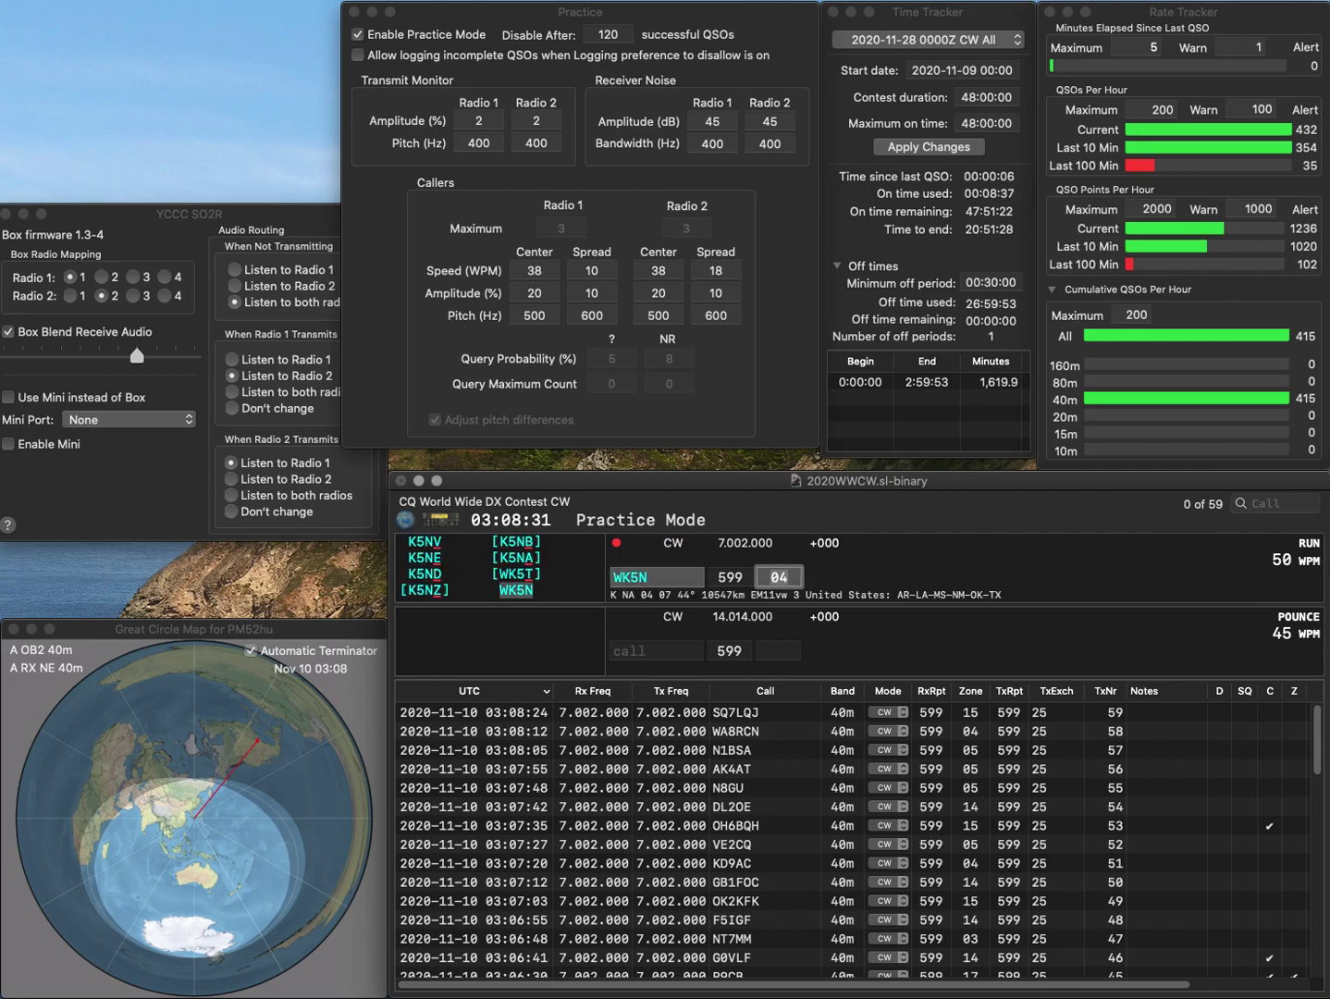
pyautogui.press('Return')
pyautogui.write('D1M')
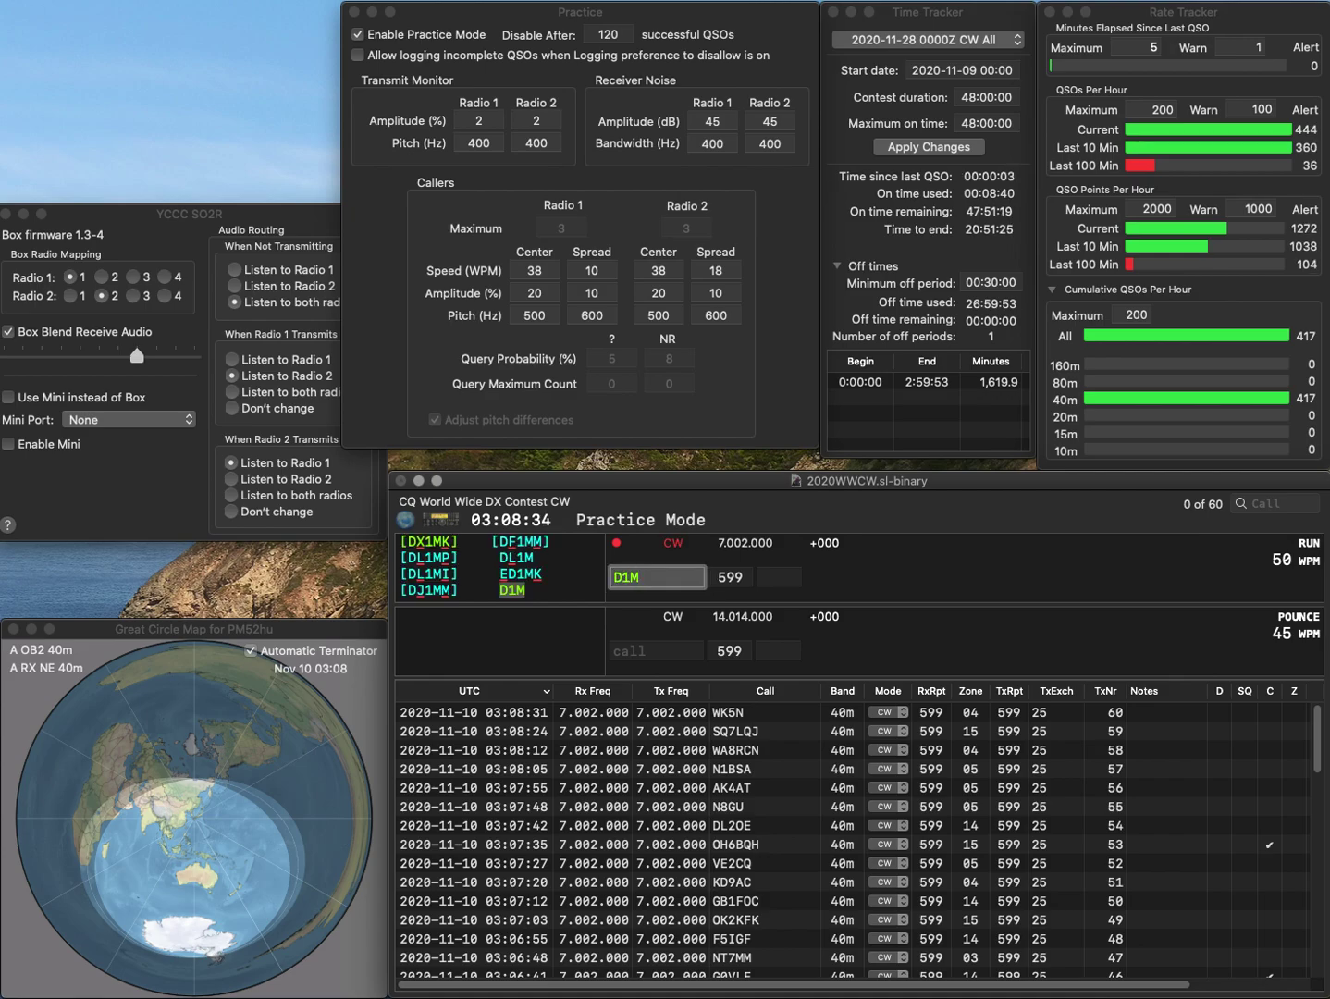
pyautogui.press('Return')
pyautogui.write('0')
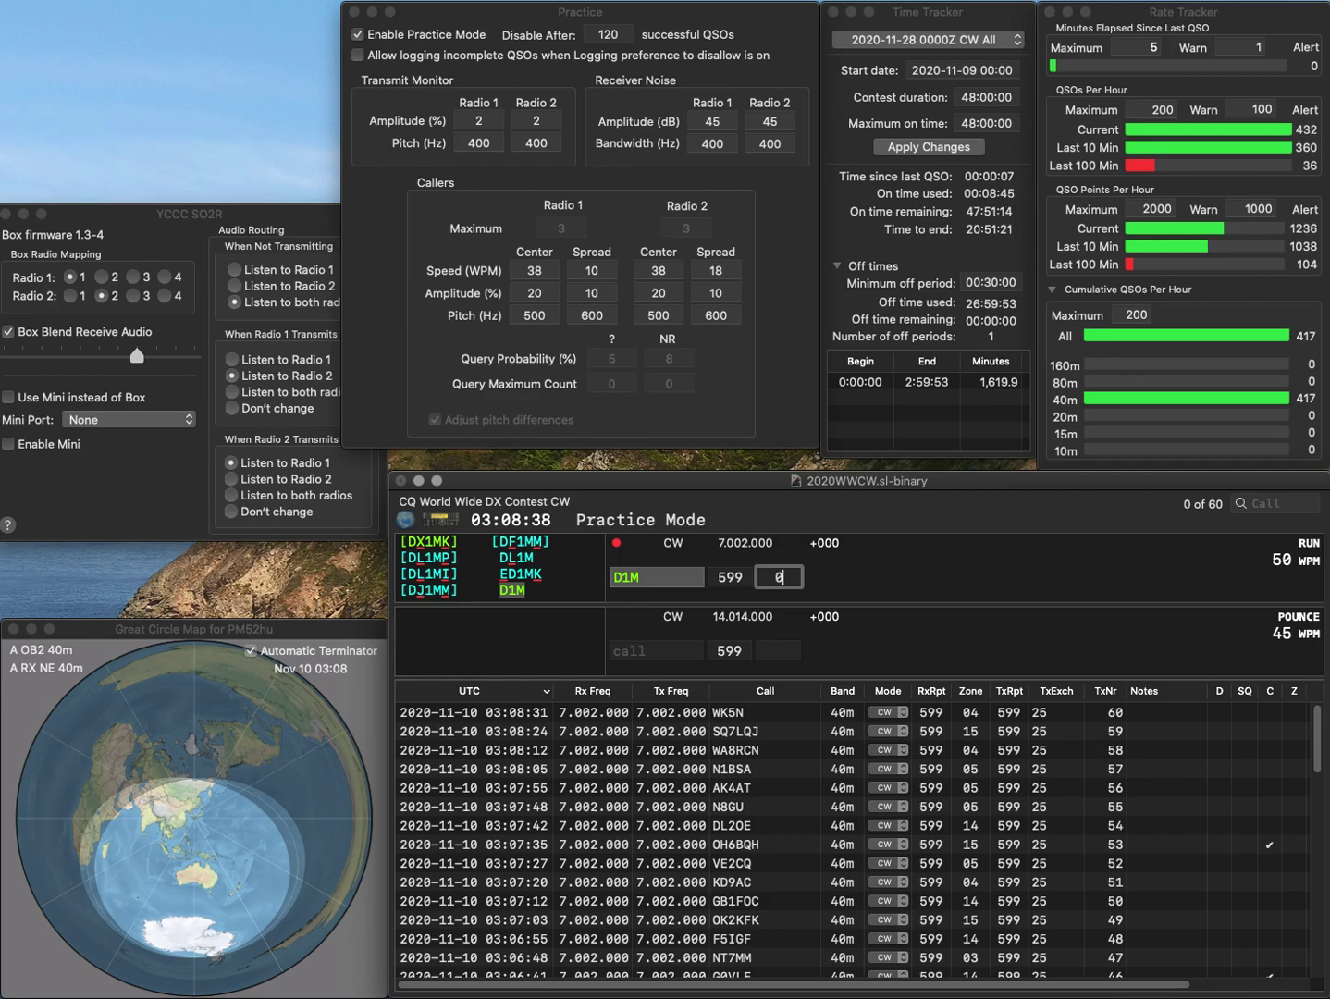
pyautogui.press('Return')
pyautogui.write('HL4DMR')
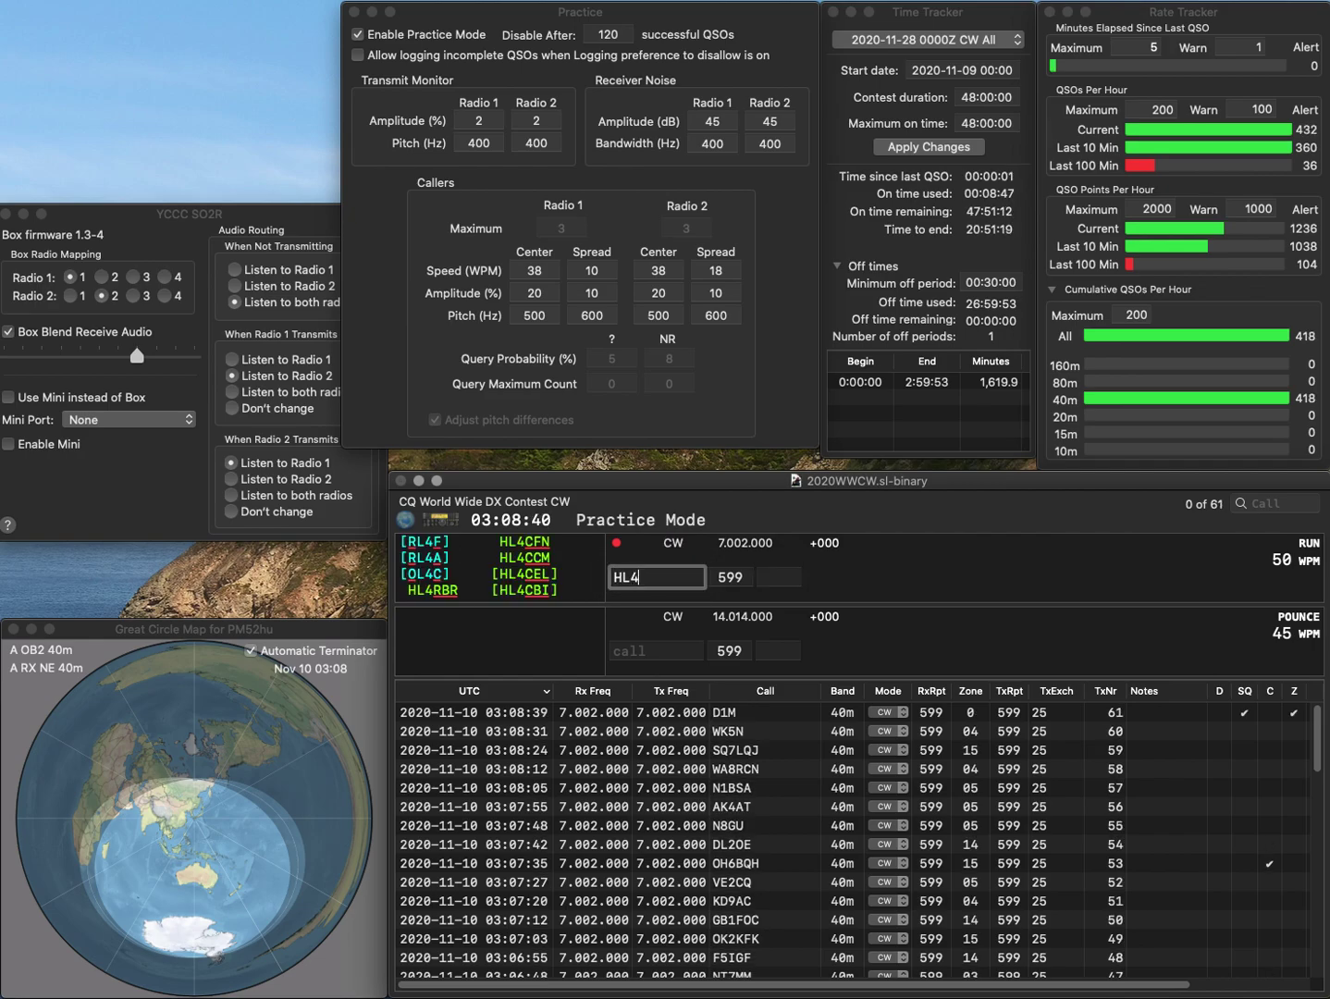
pyautogui.press('Left')
pyautogui.press('Left')
pyautogui.press('Left')
pyautogui.press('Left')
pyautogui.press('BackSpace')
pyautogui.write('R')
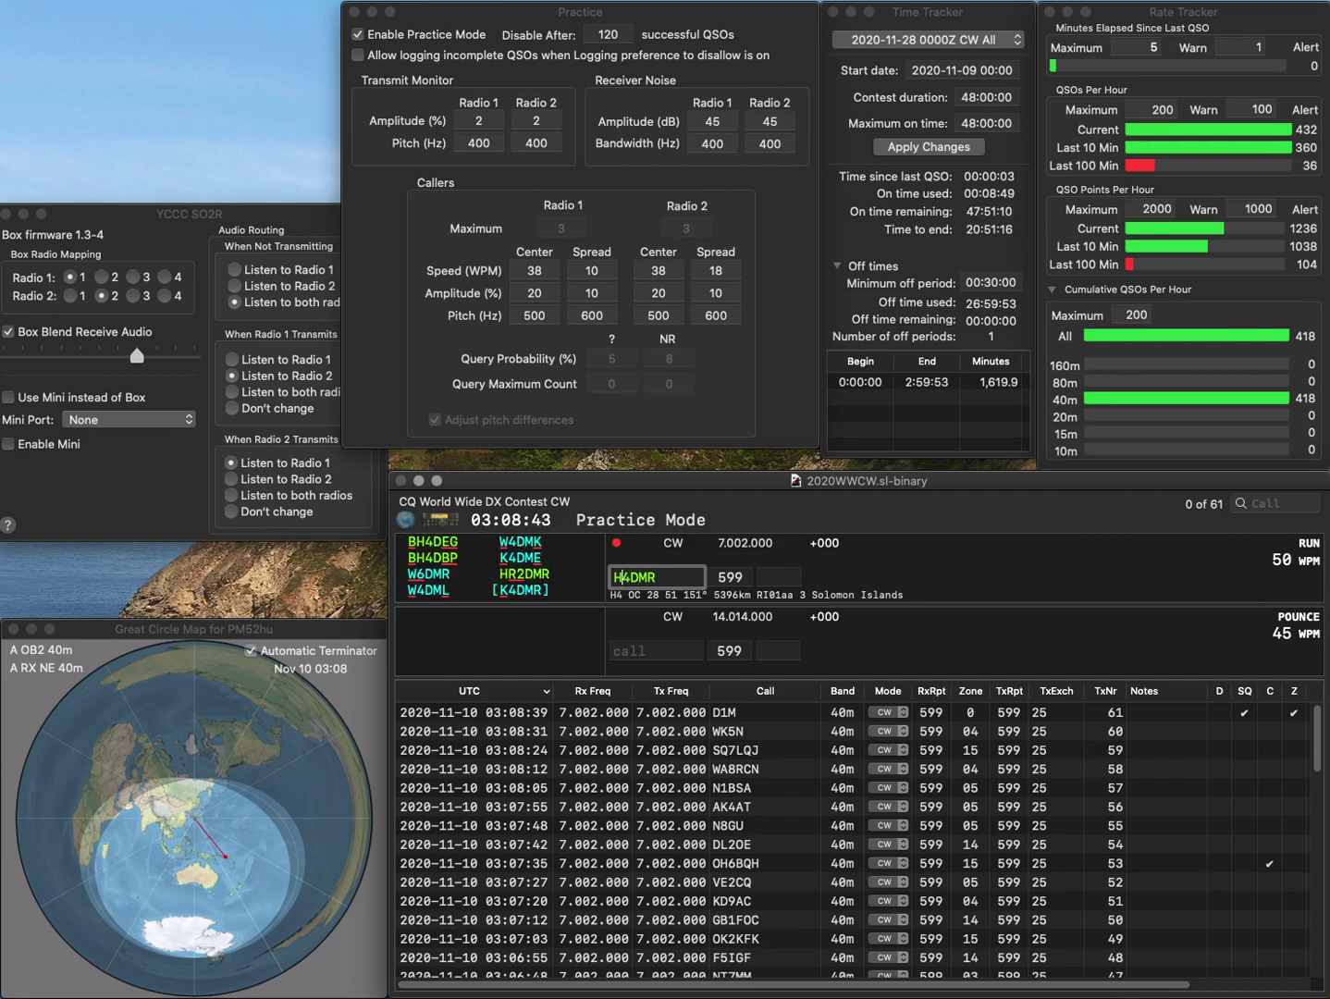
pyautogui.press('Delete')
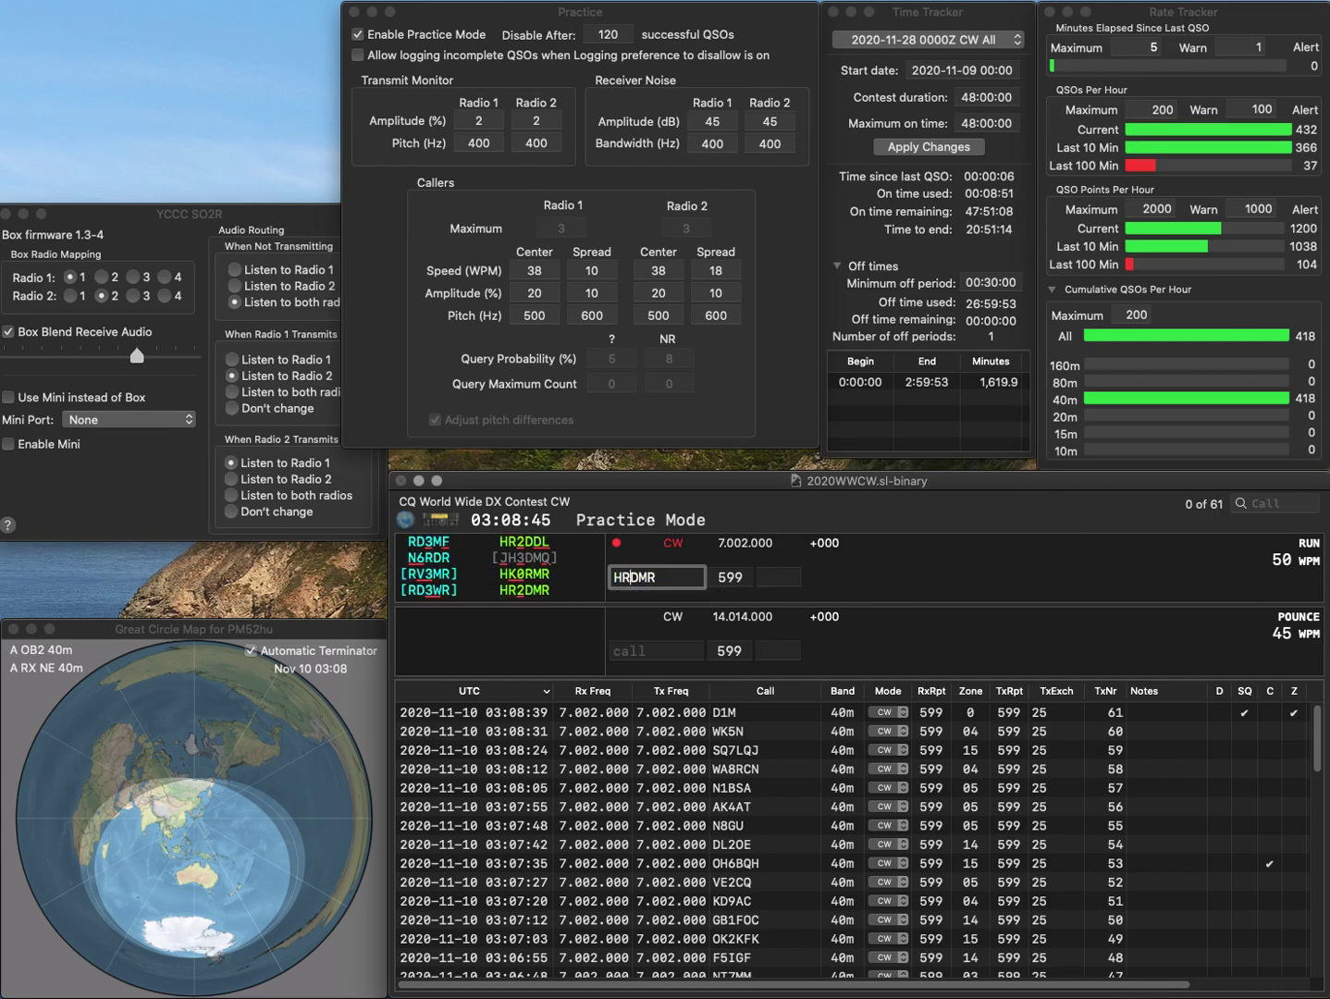
pyautogui.write('2')
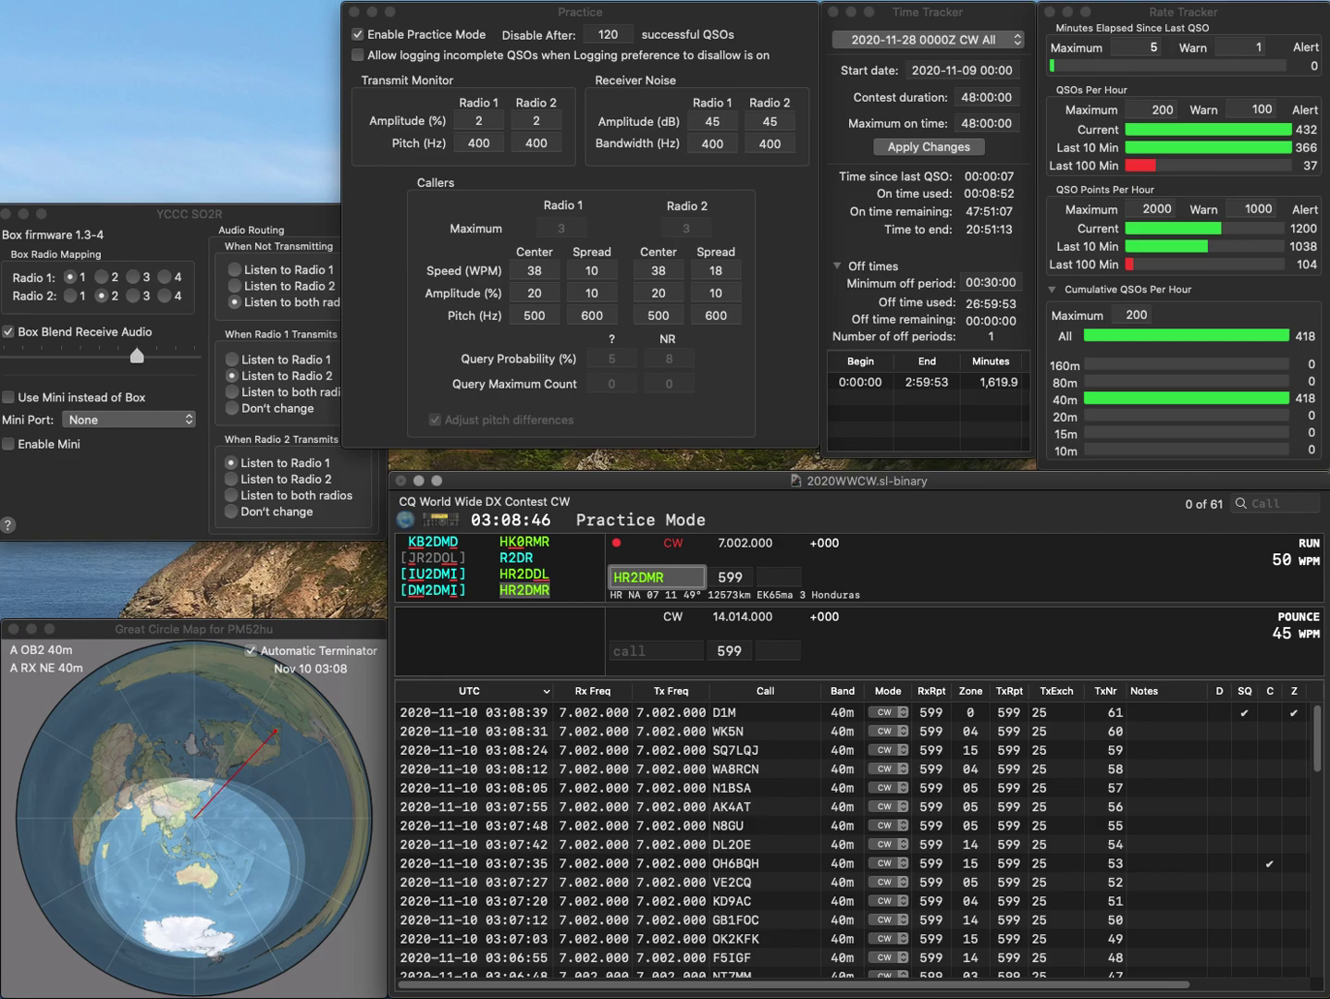
pyautogui.press('space')
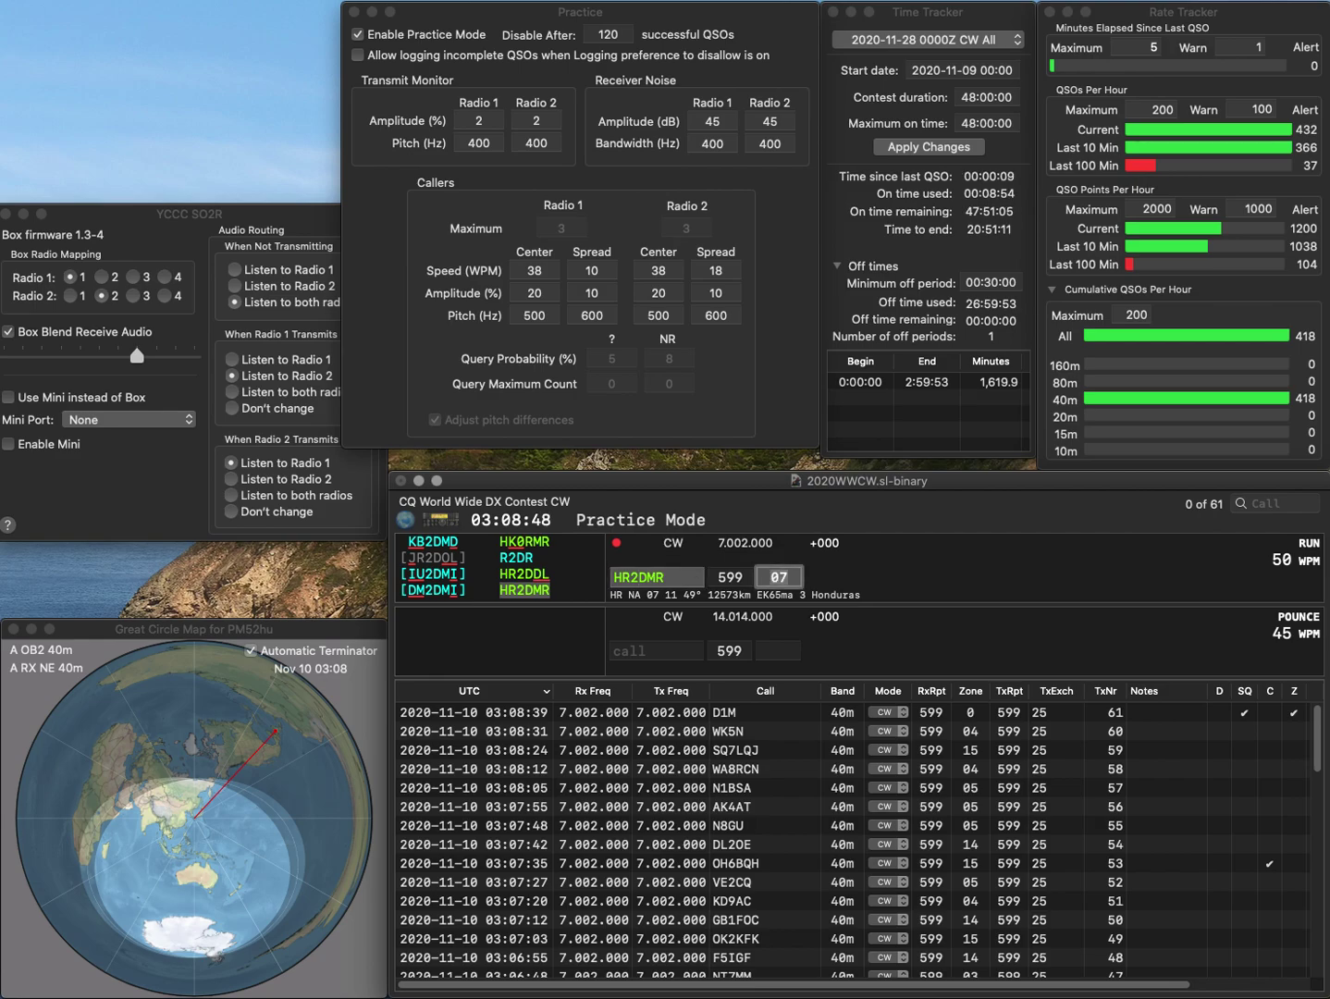
pyautogui.press('Return')
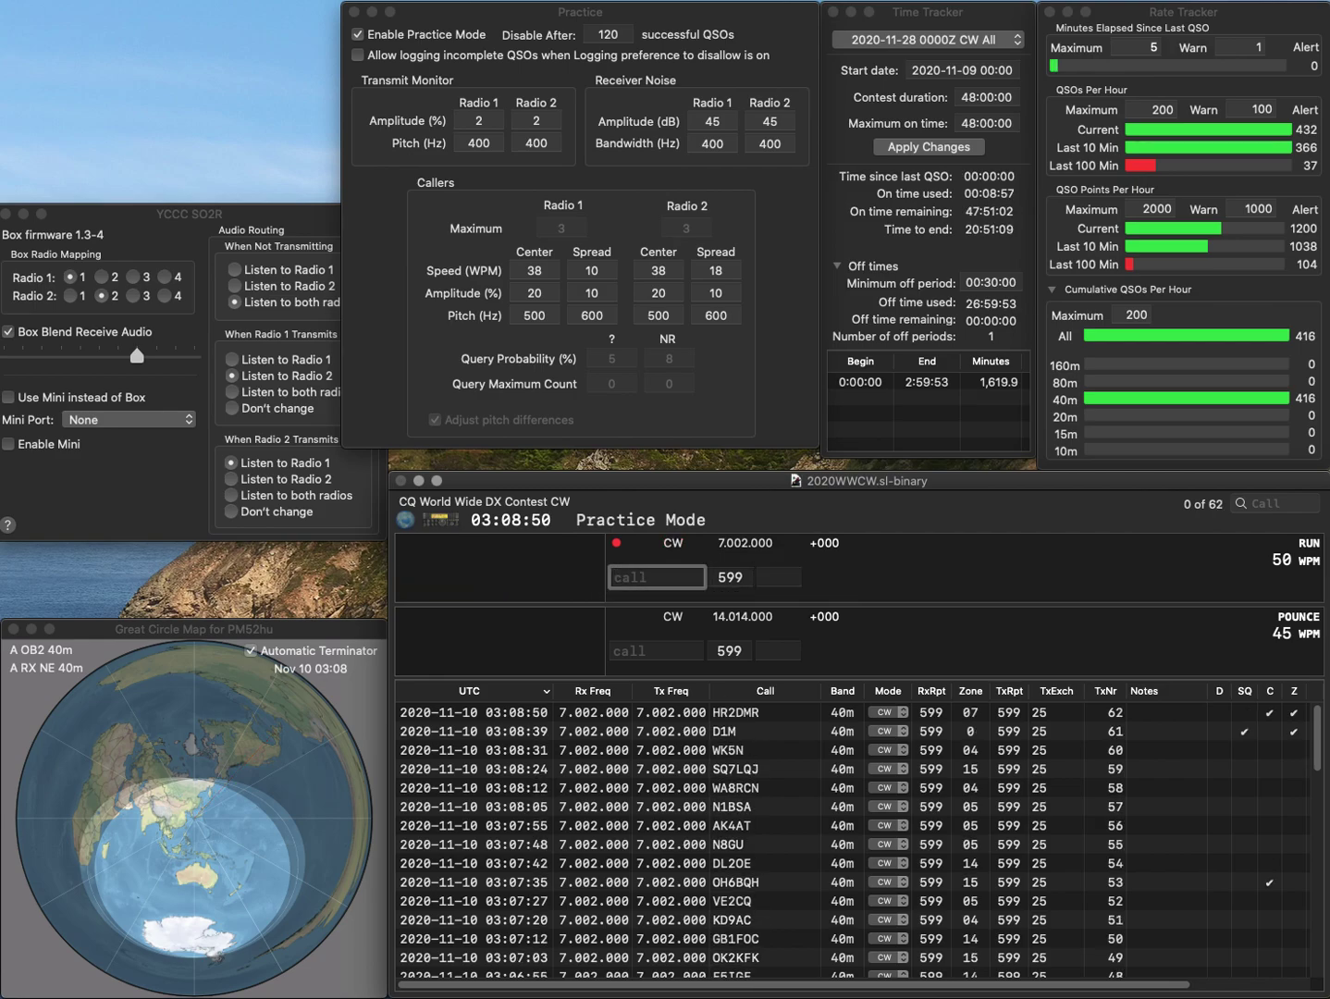
pyautogui.write('SE0X')
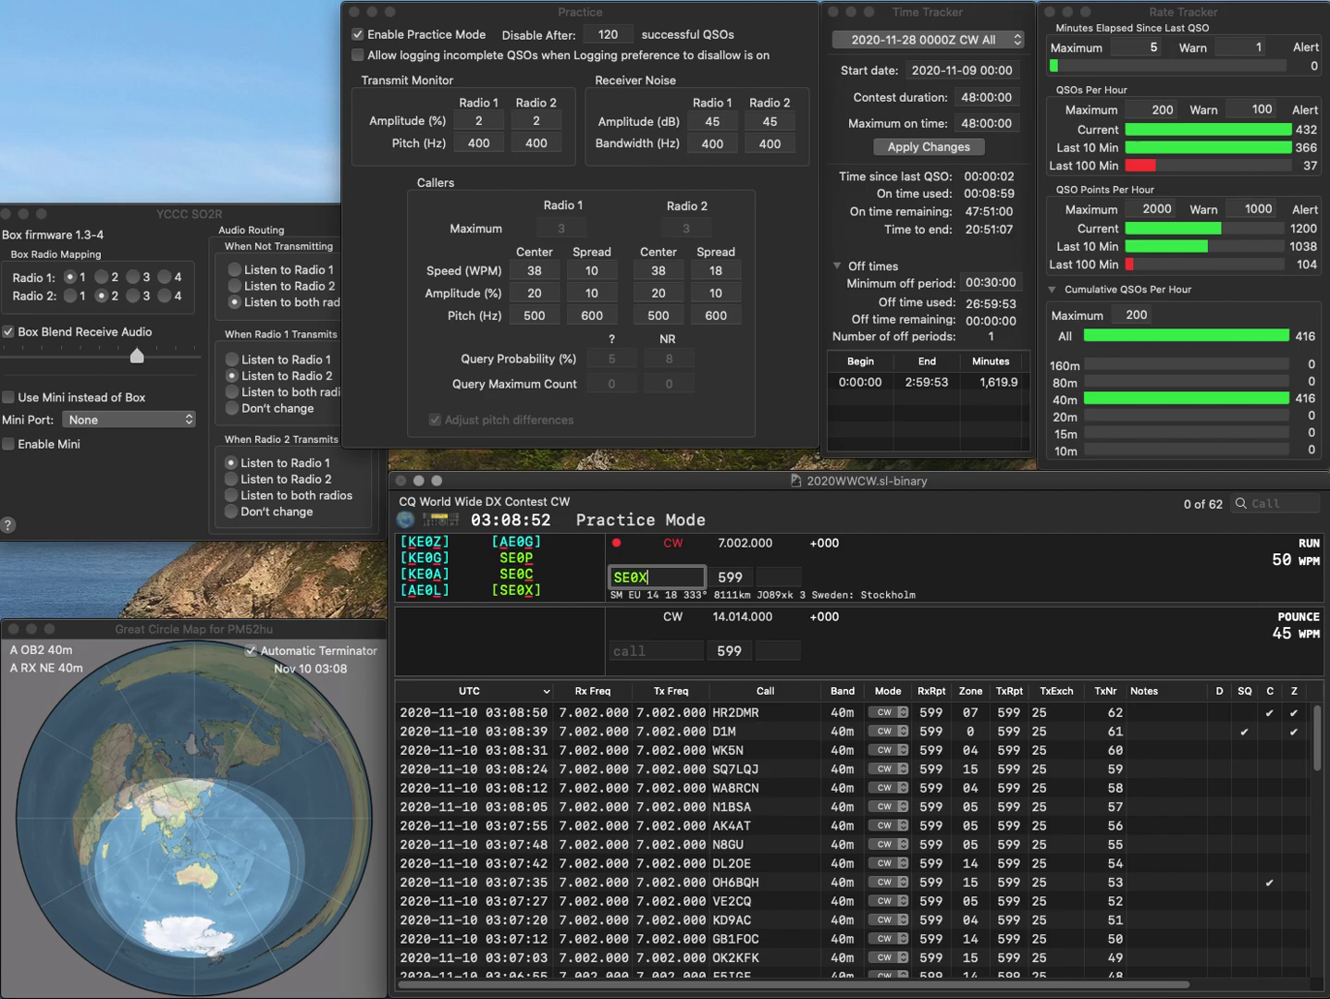
pyautogui.press('Return')
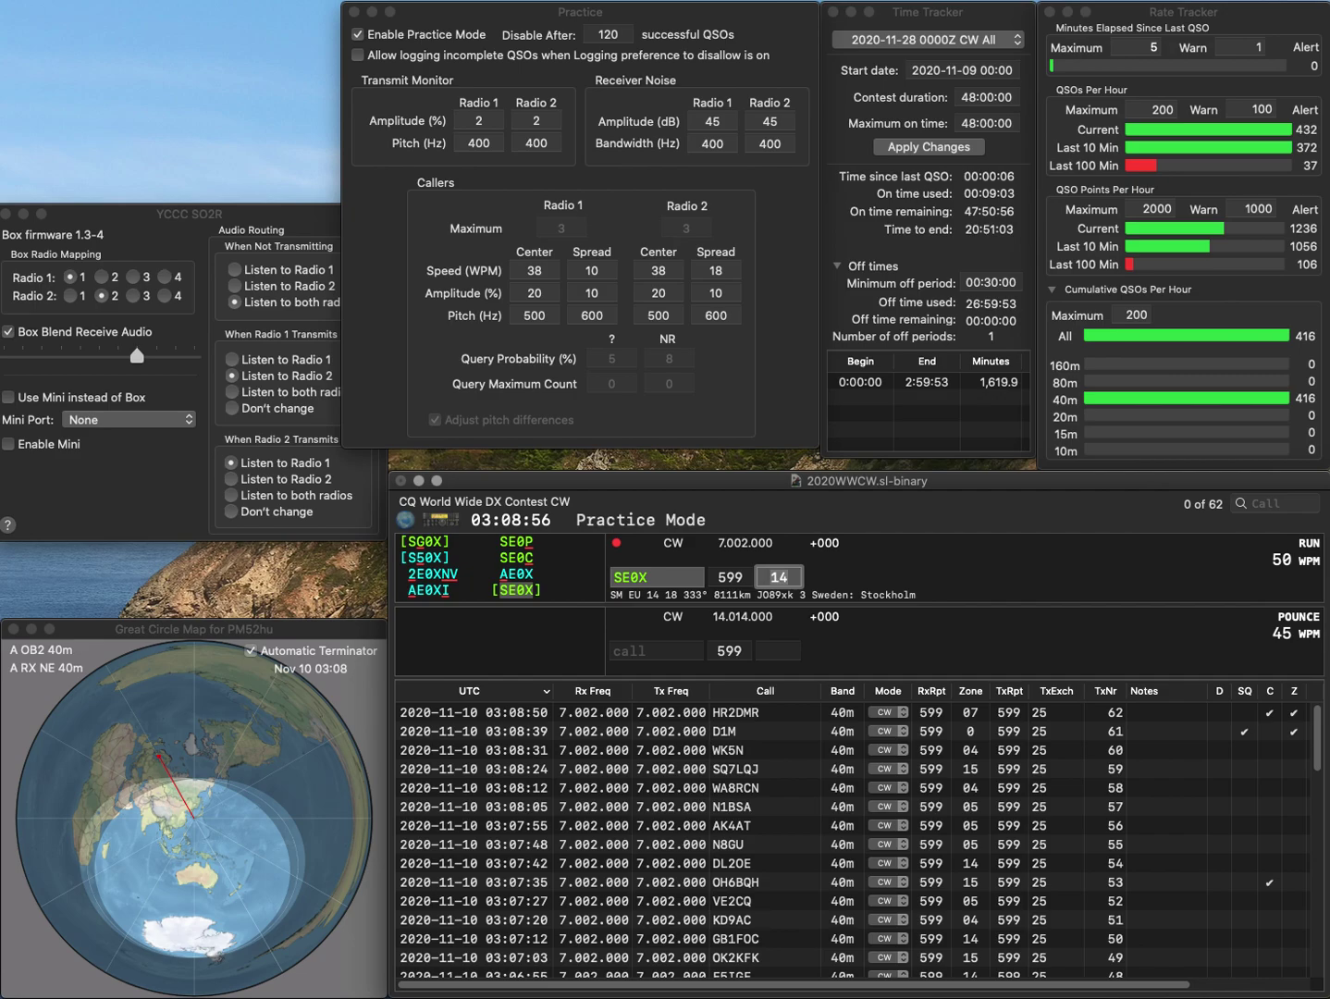
pyautogui.press('Return')
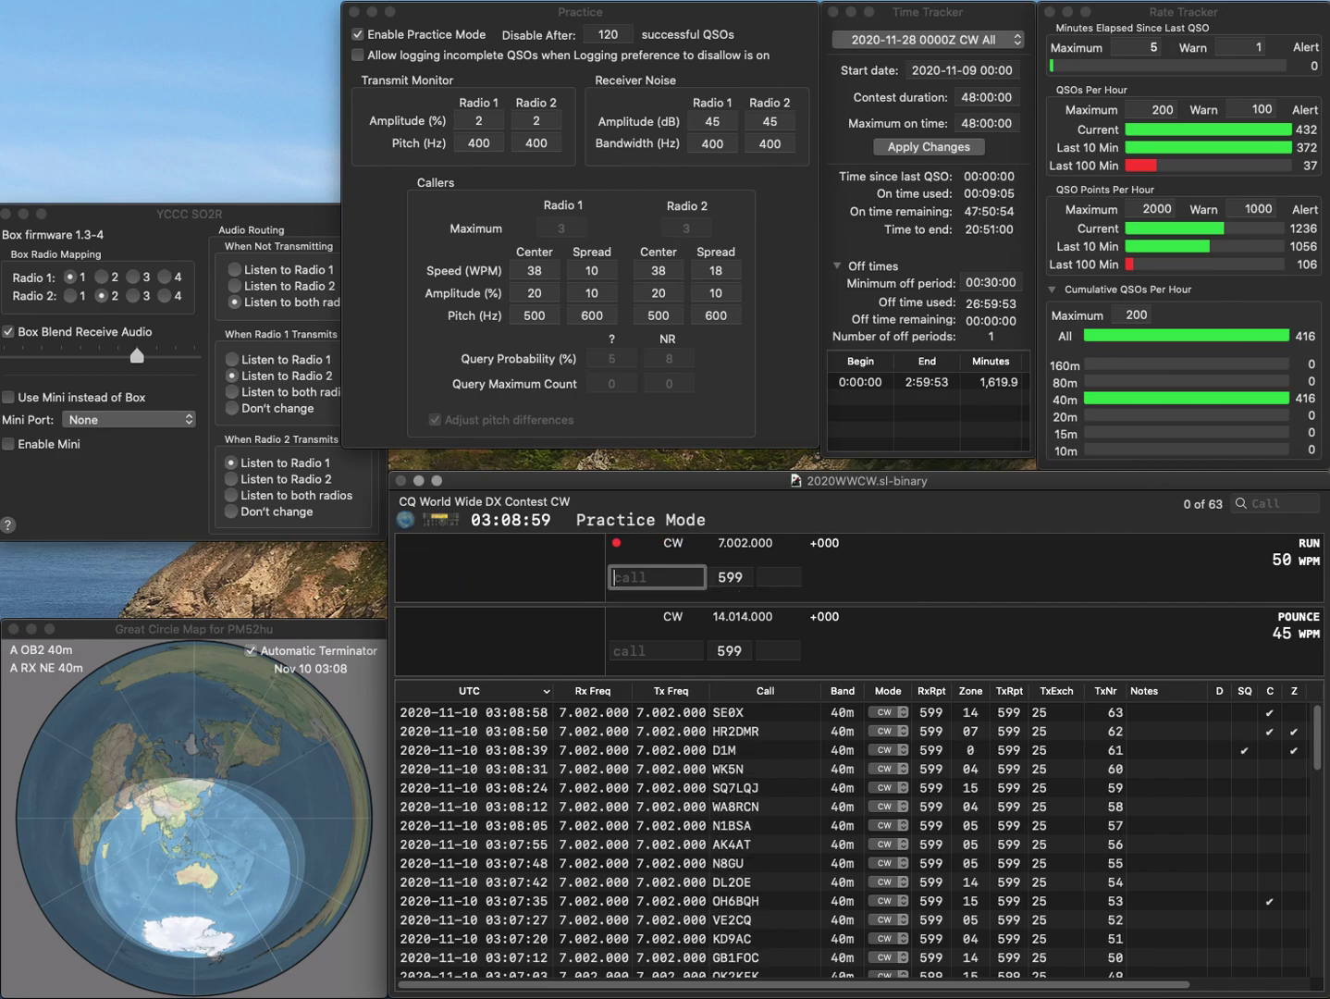
pyautogui.write('7BEC')
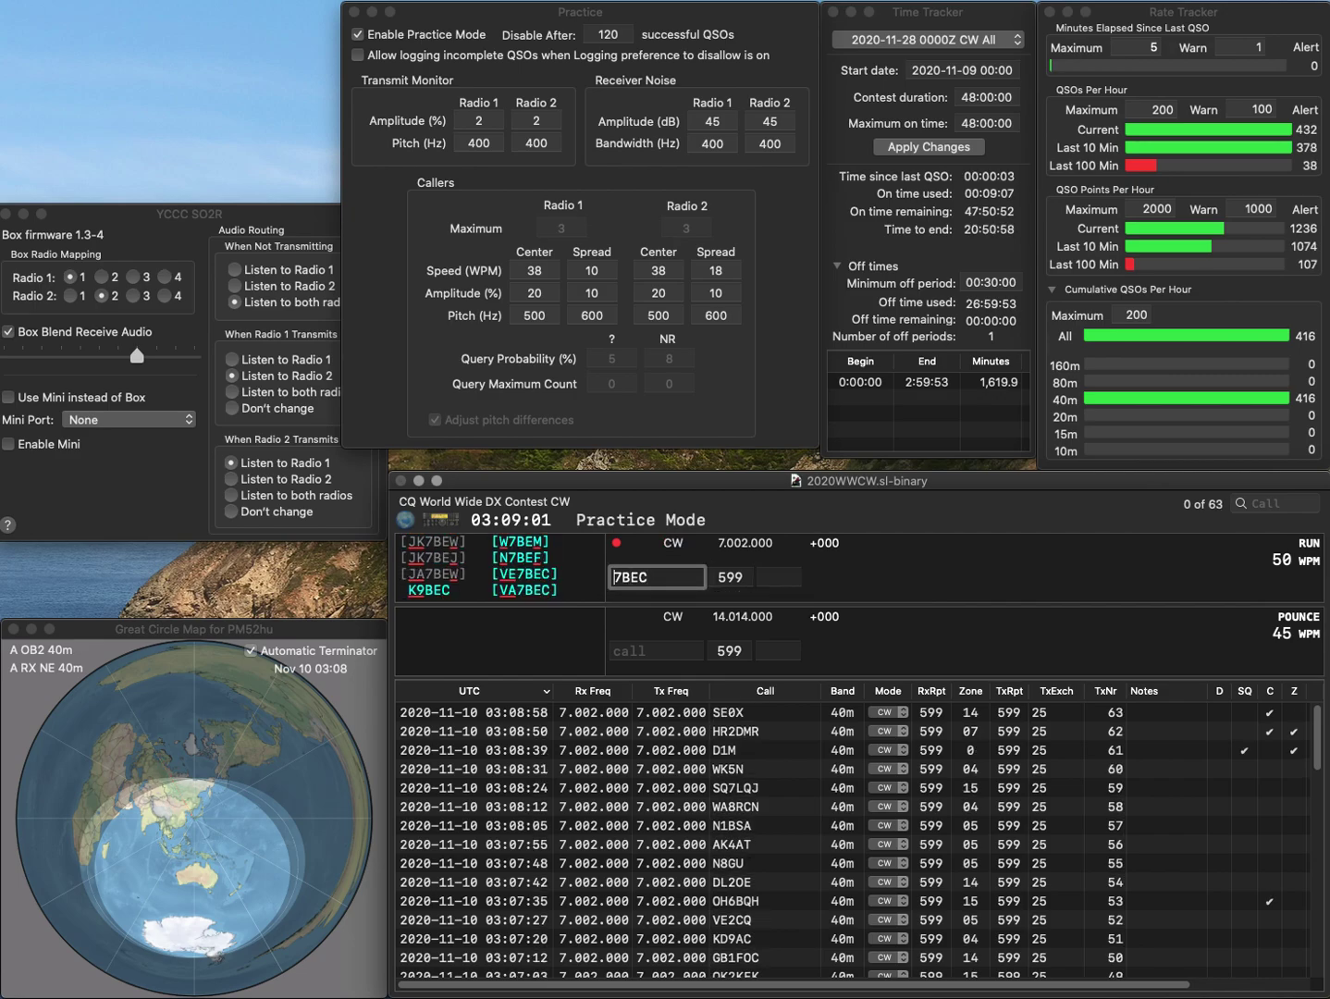
pyautogui.press('super+Left')
pyautogui.write('VA')
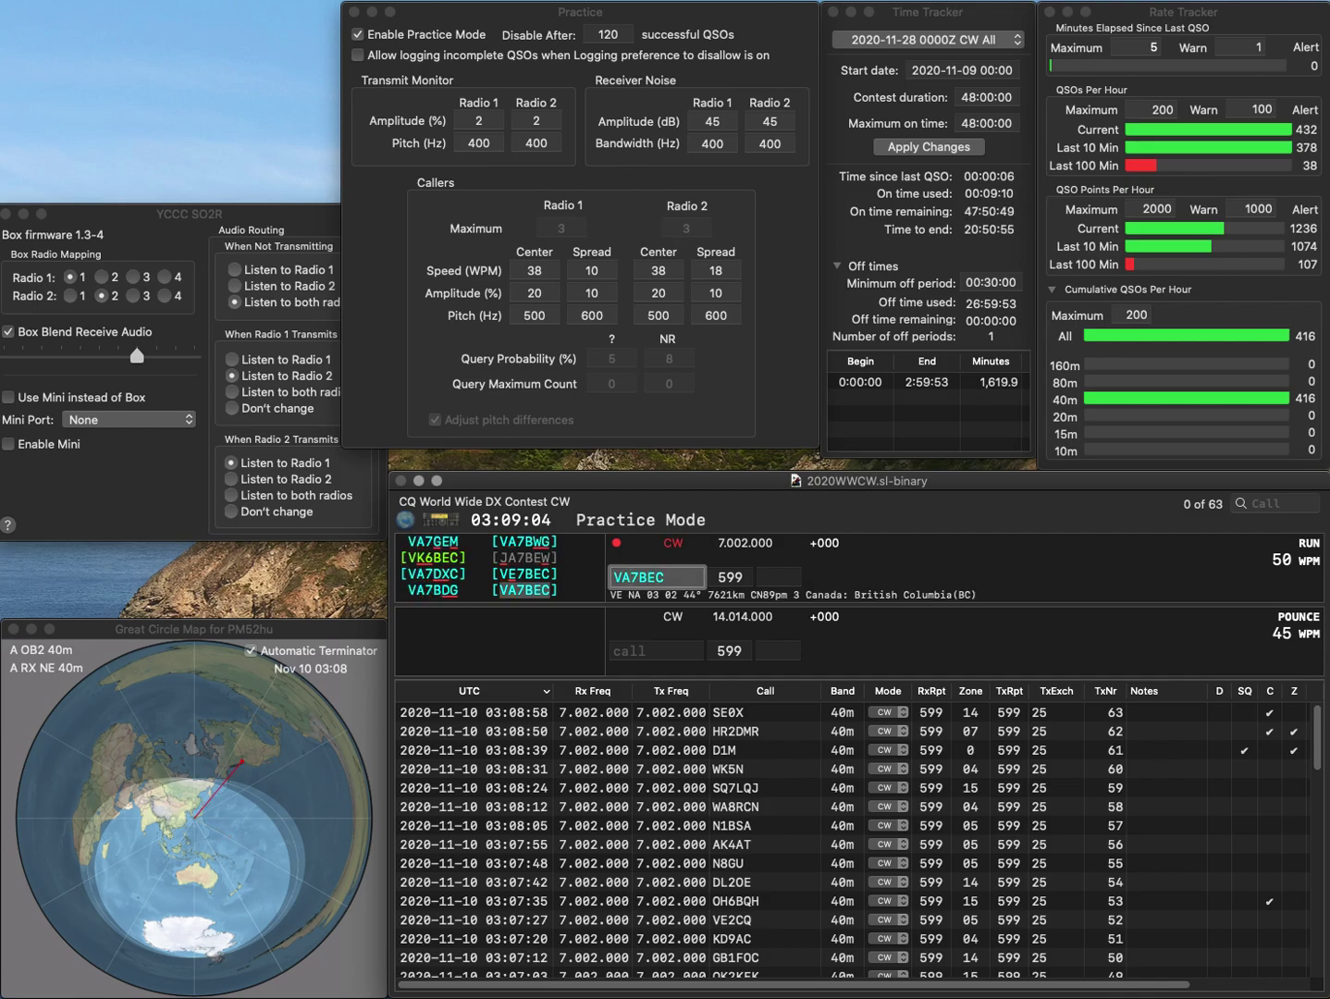
pyautogui.press('Return')
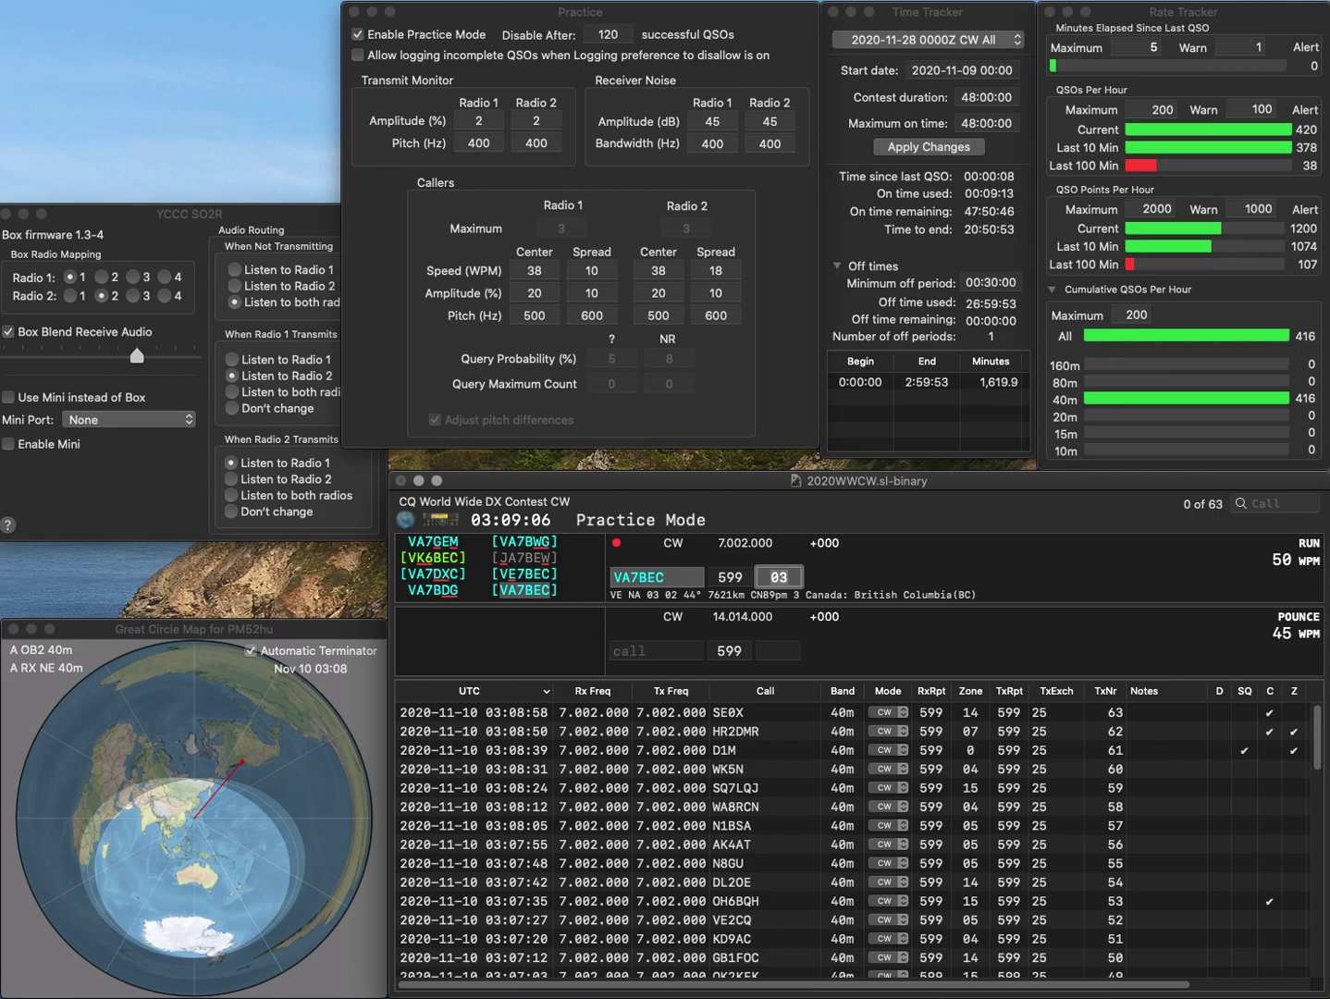
pyautogui.press('Return')
# Step: Work and log LX1FP and F6KMX, both with zone 14, as Radio 1 run contacts
pyautogui.write('LX')
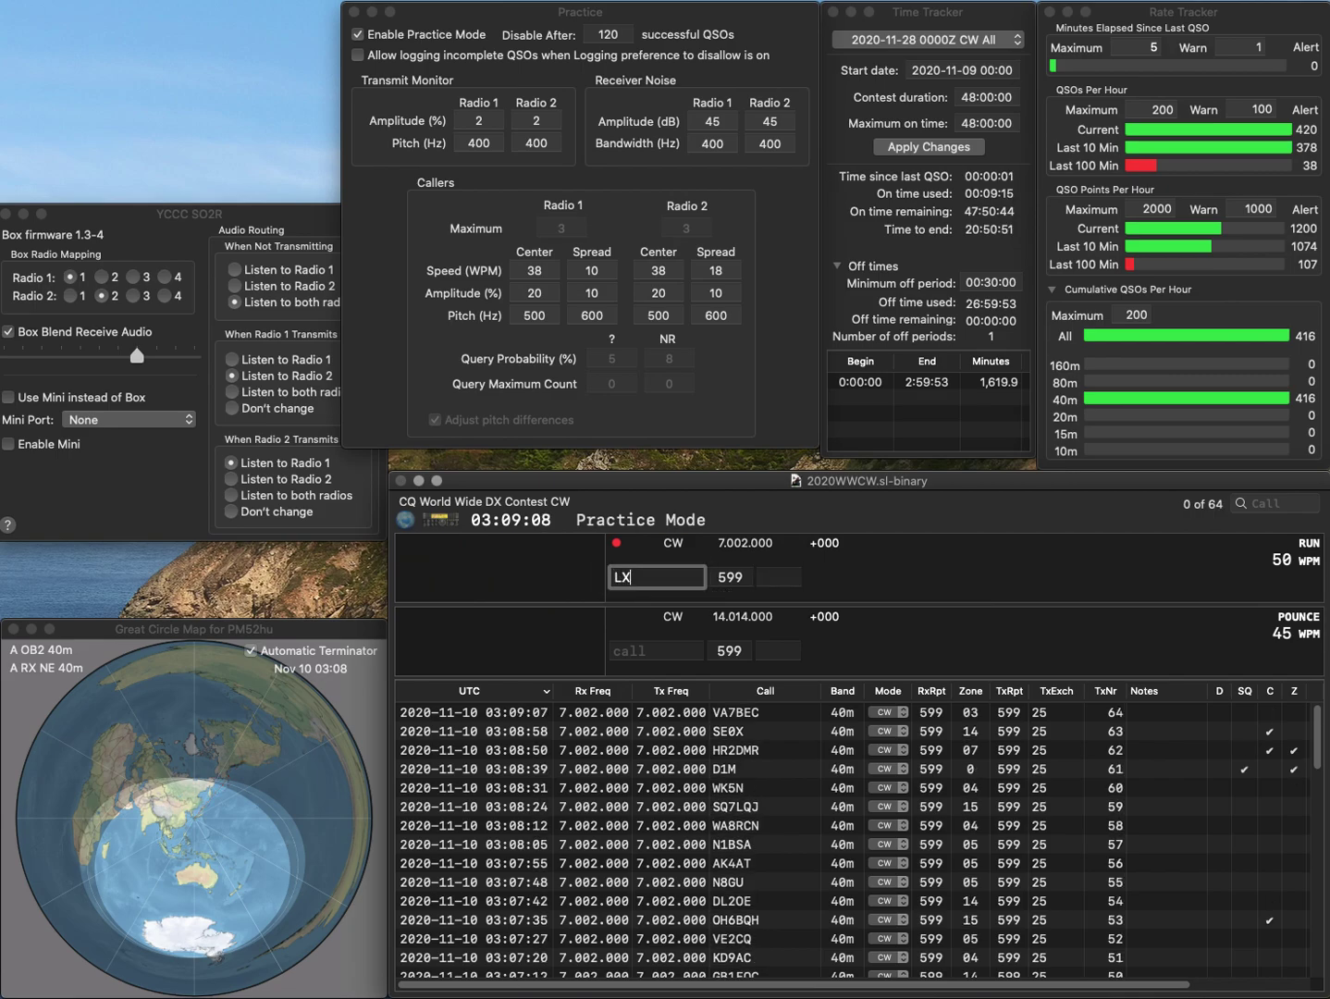
pyautogui.write('1FP')
pyautogui.press('Return')
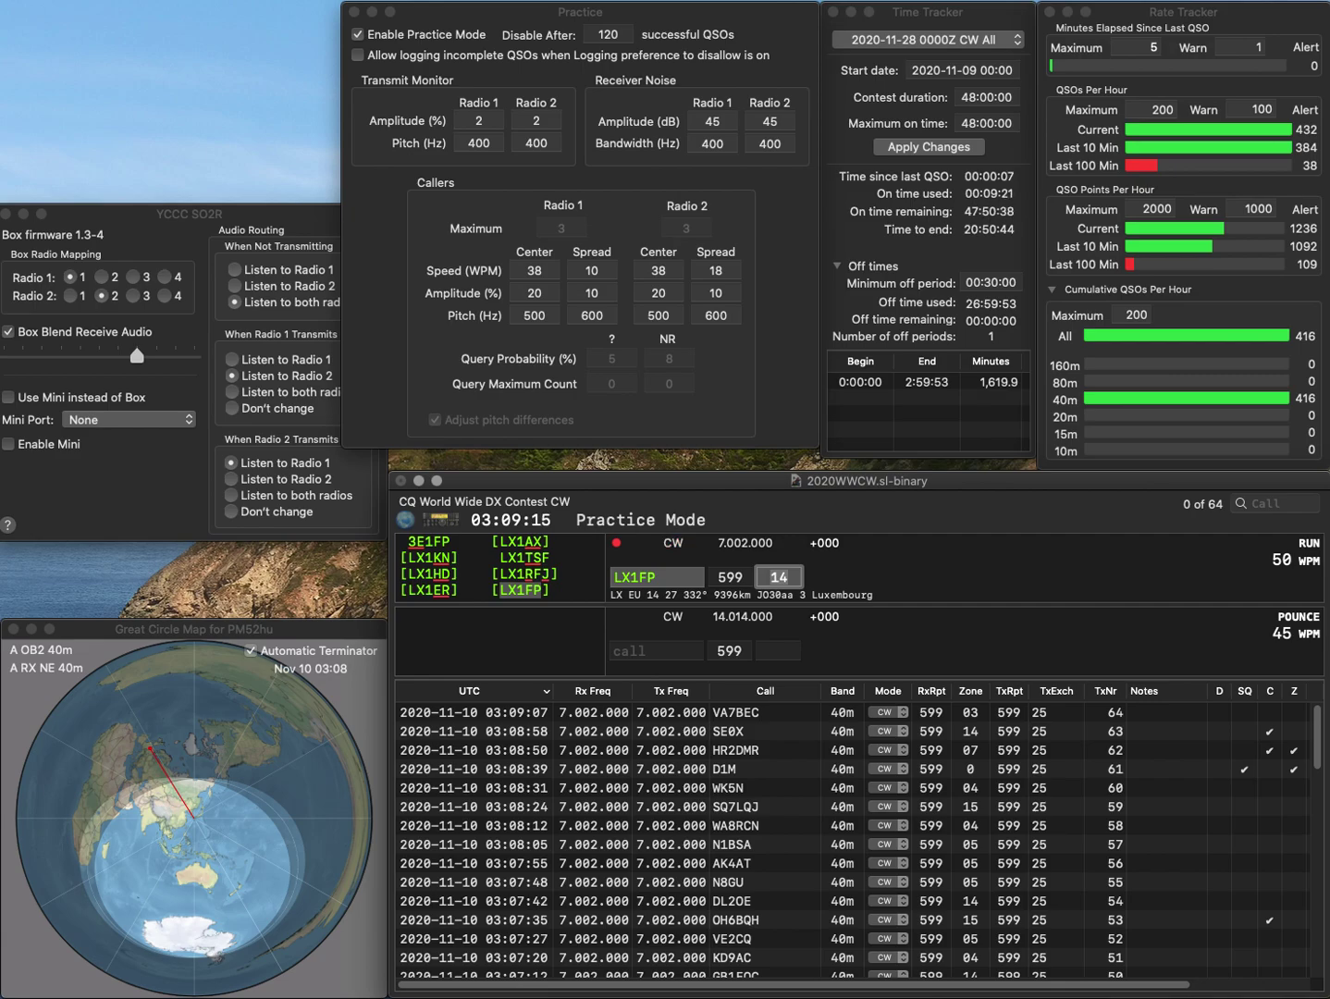
pyautogui.press('Return')
pyautogui.write('F6')
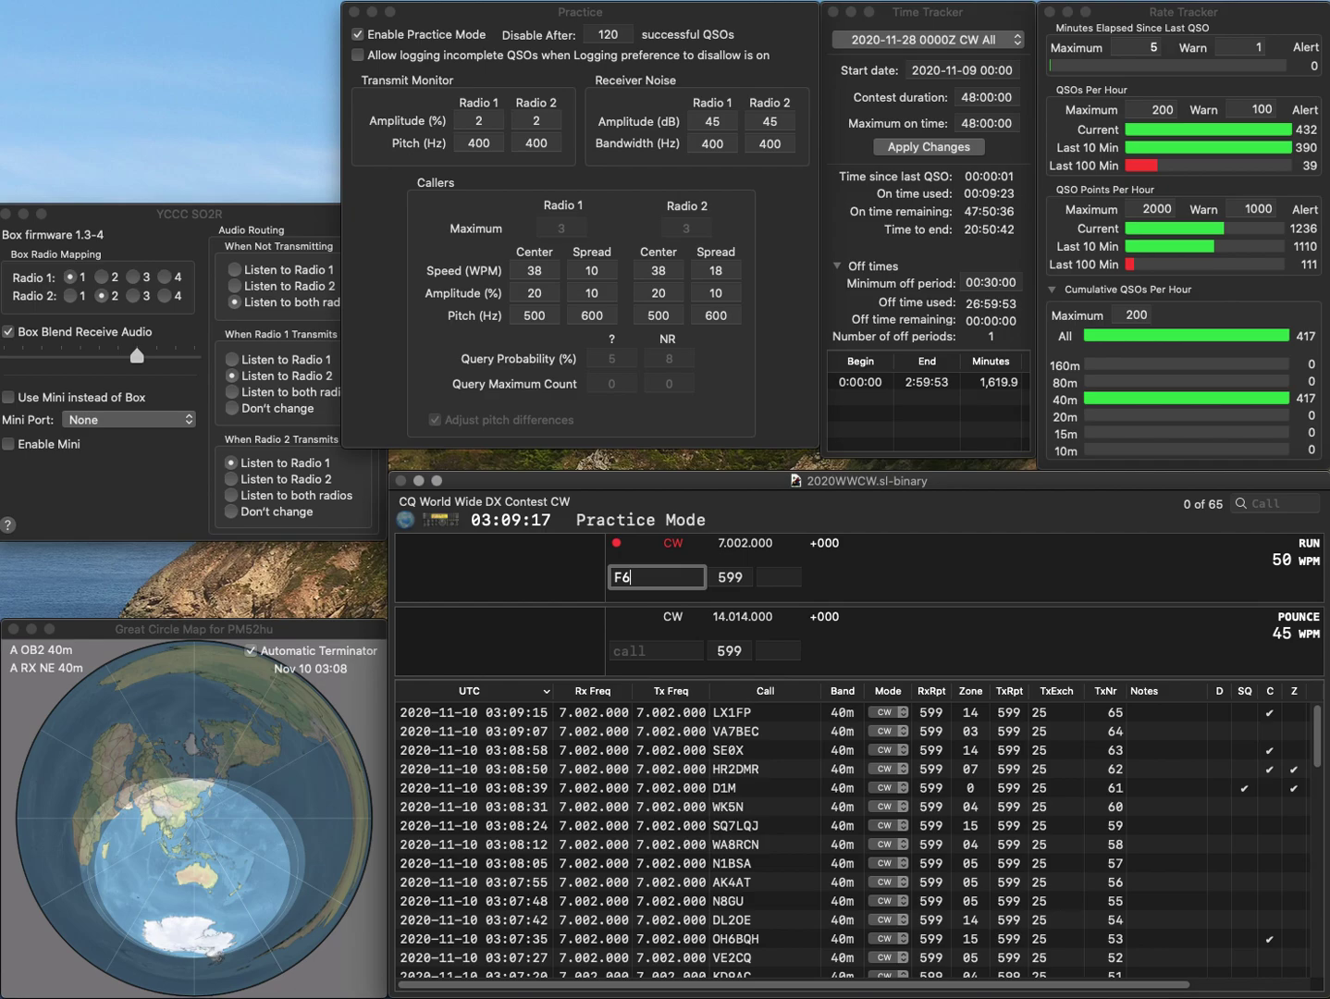
pyautogui.write('KMX')
pyautogui.press('space')
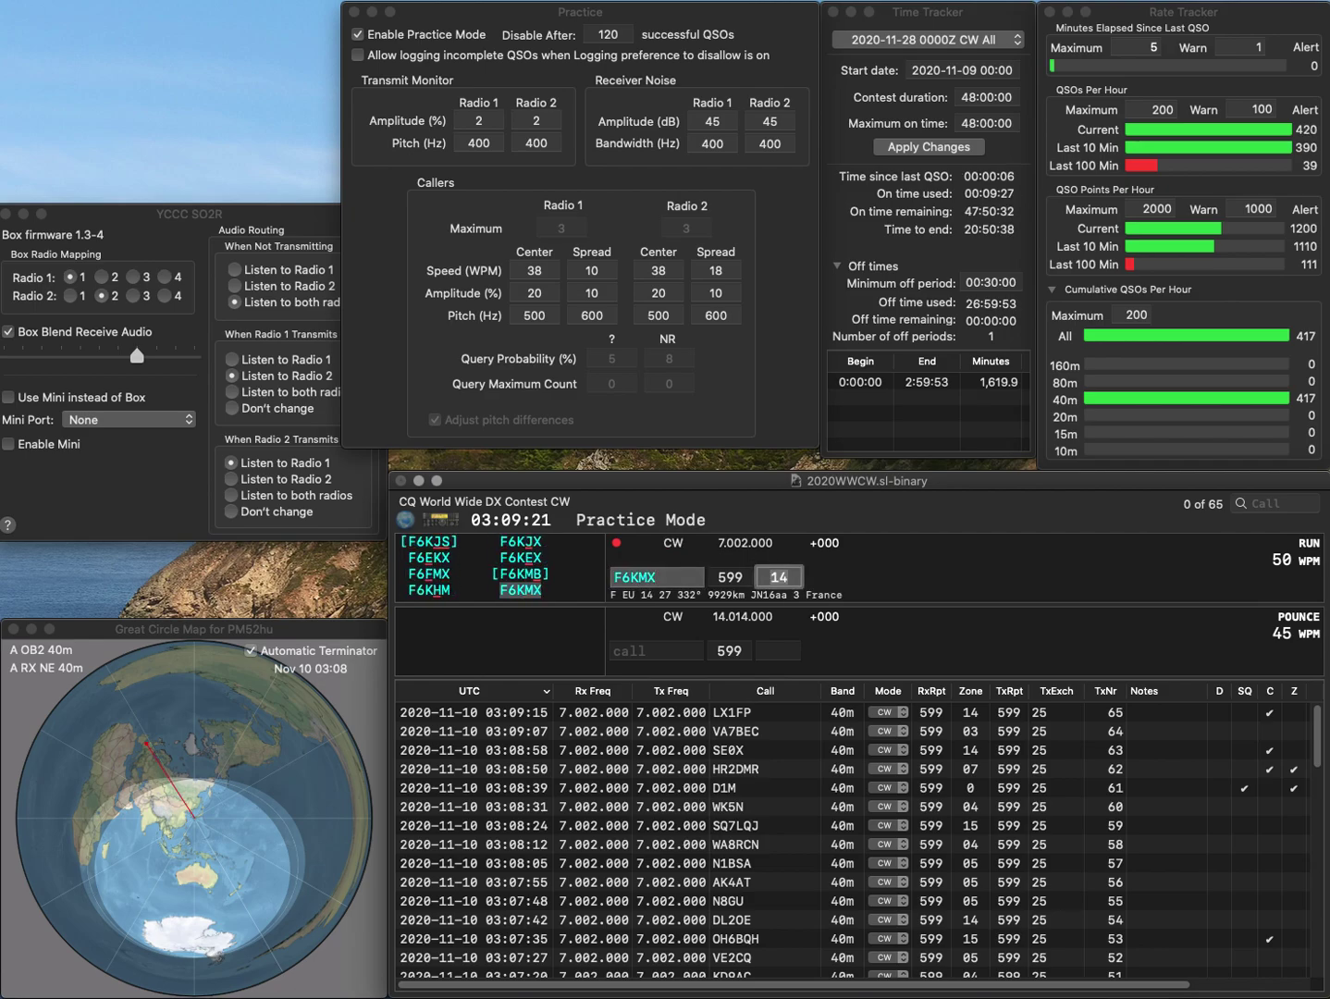
pyautogui.press('Return')
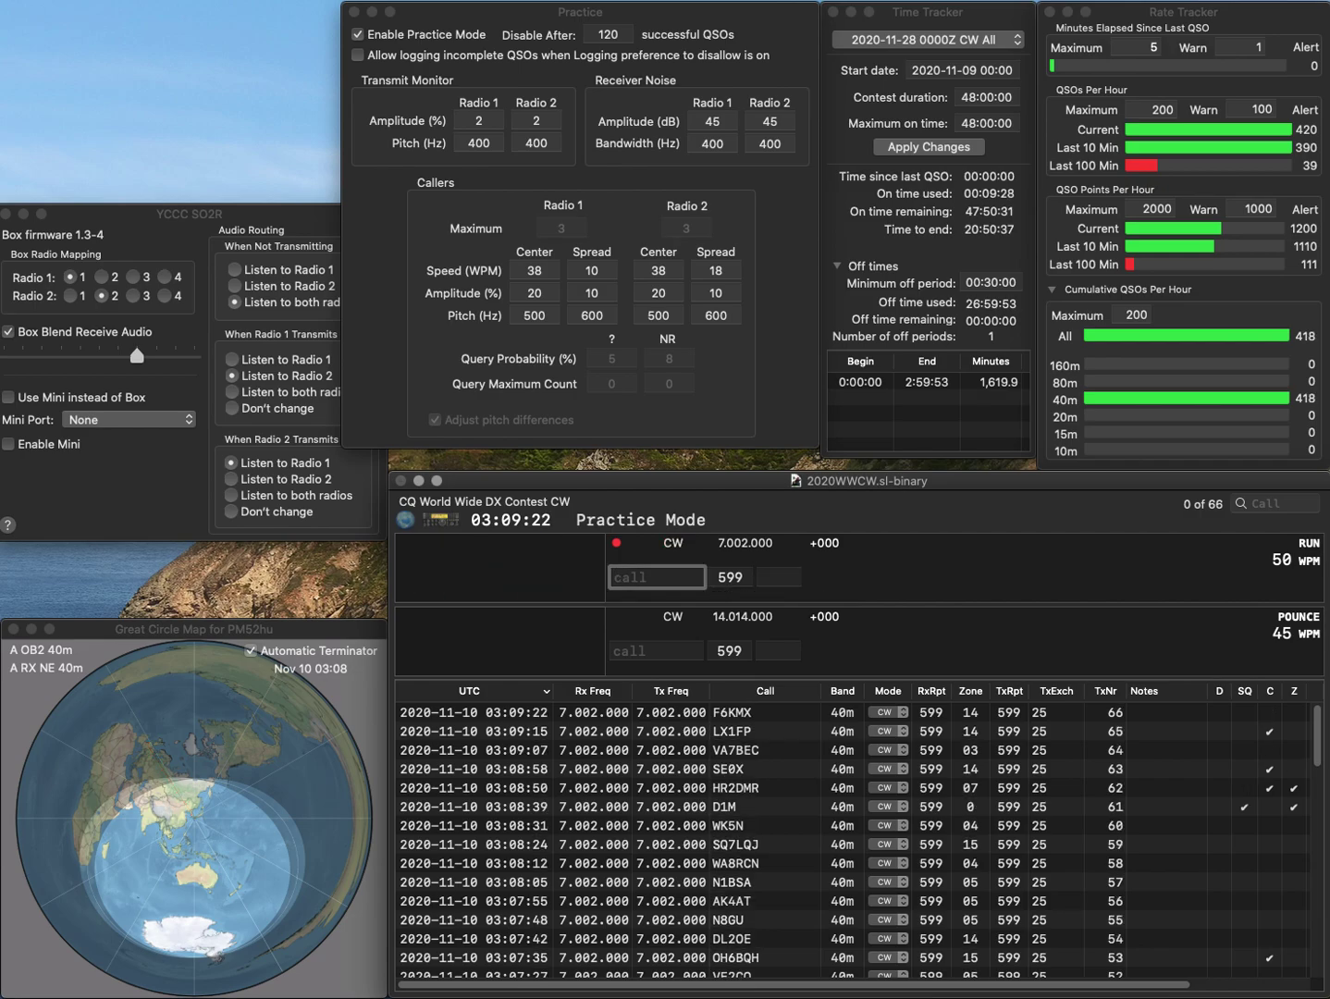
pyautogui.write('IZ4XEF')
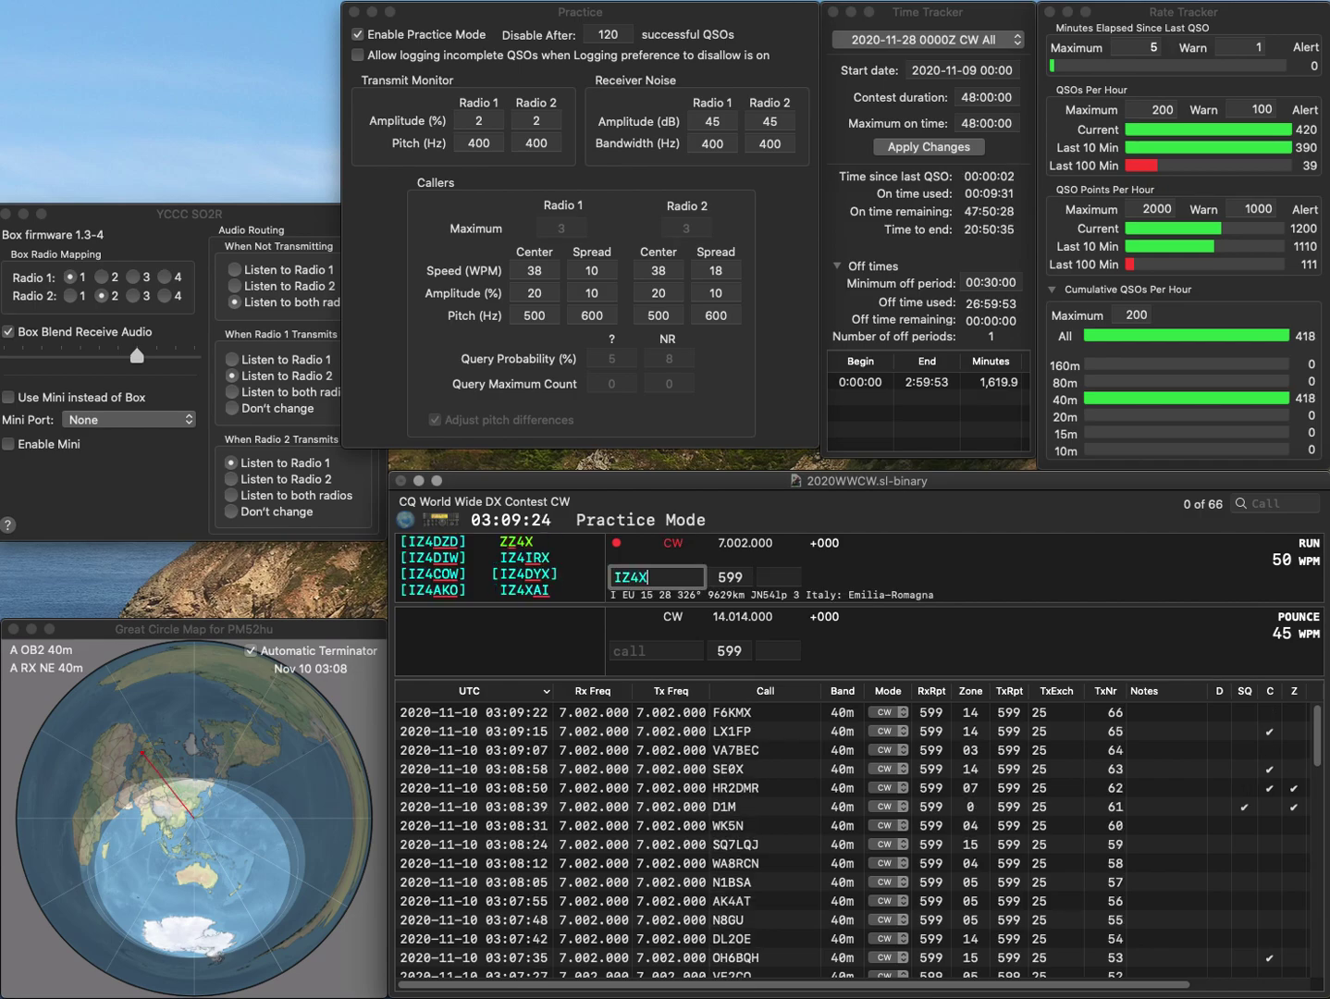
pyautogui.press('Left')
pyautogui.press('Left')
pyautogui.press('BackSpace')
pyautogui.write('3')
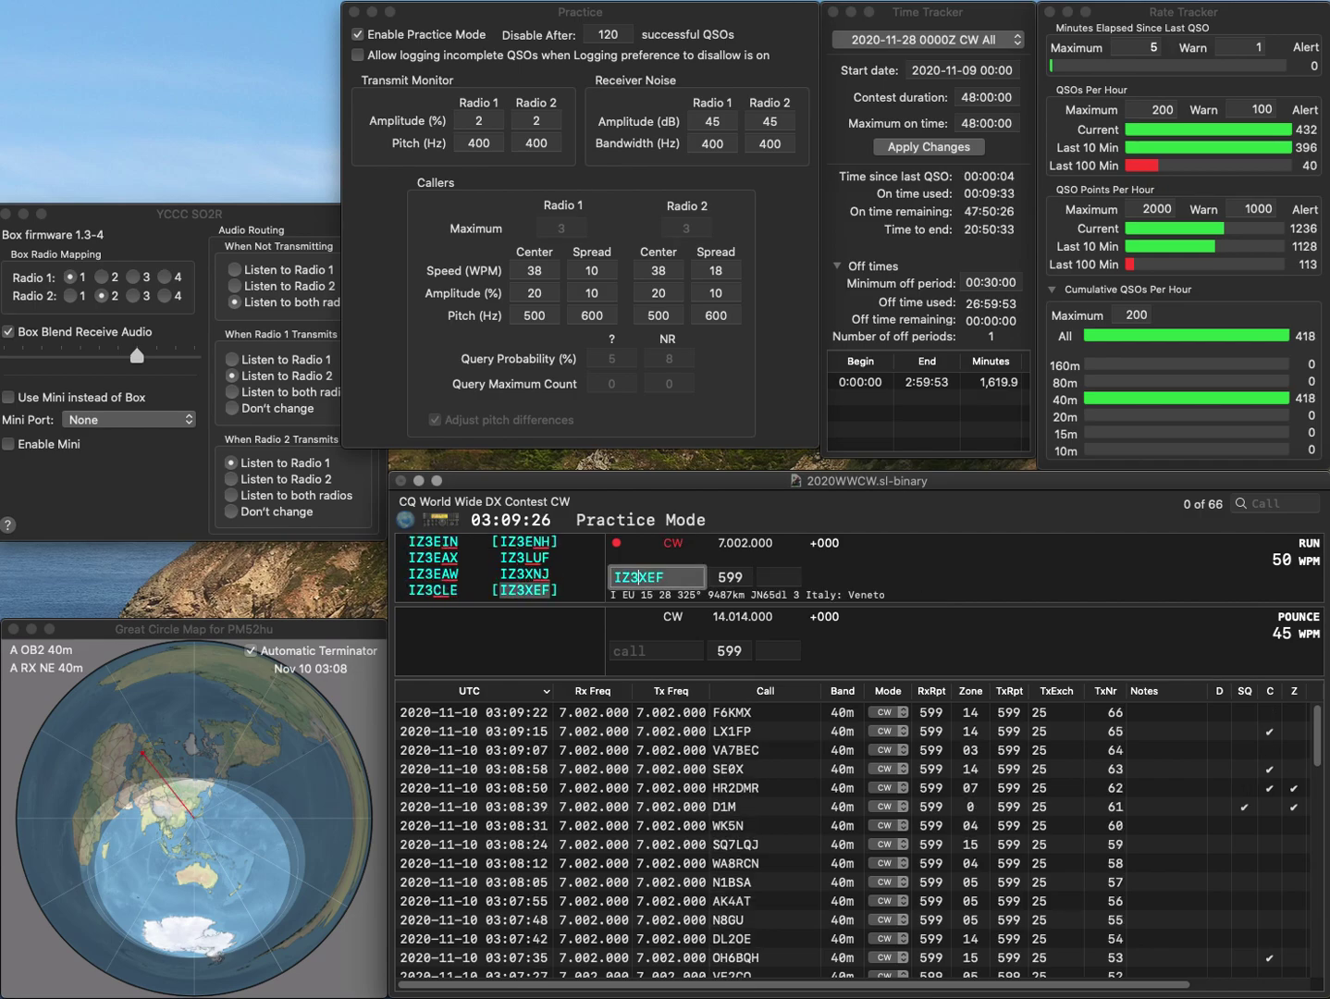
pyautogui.press('space')
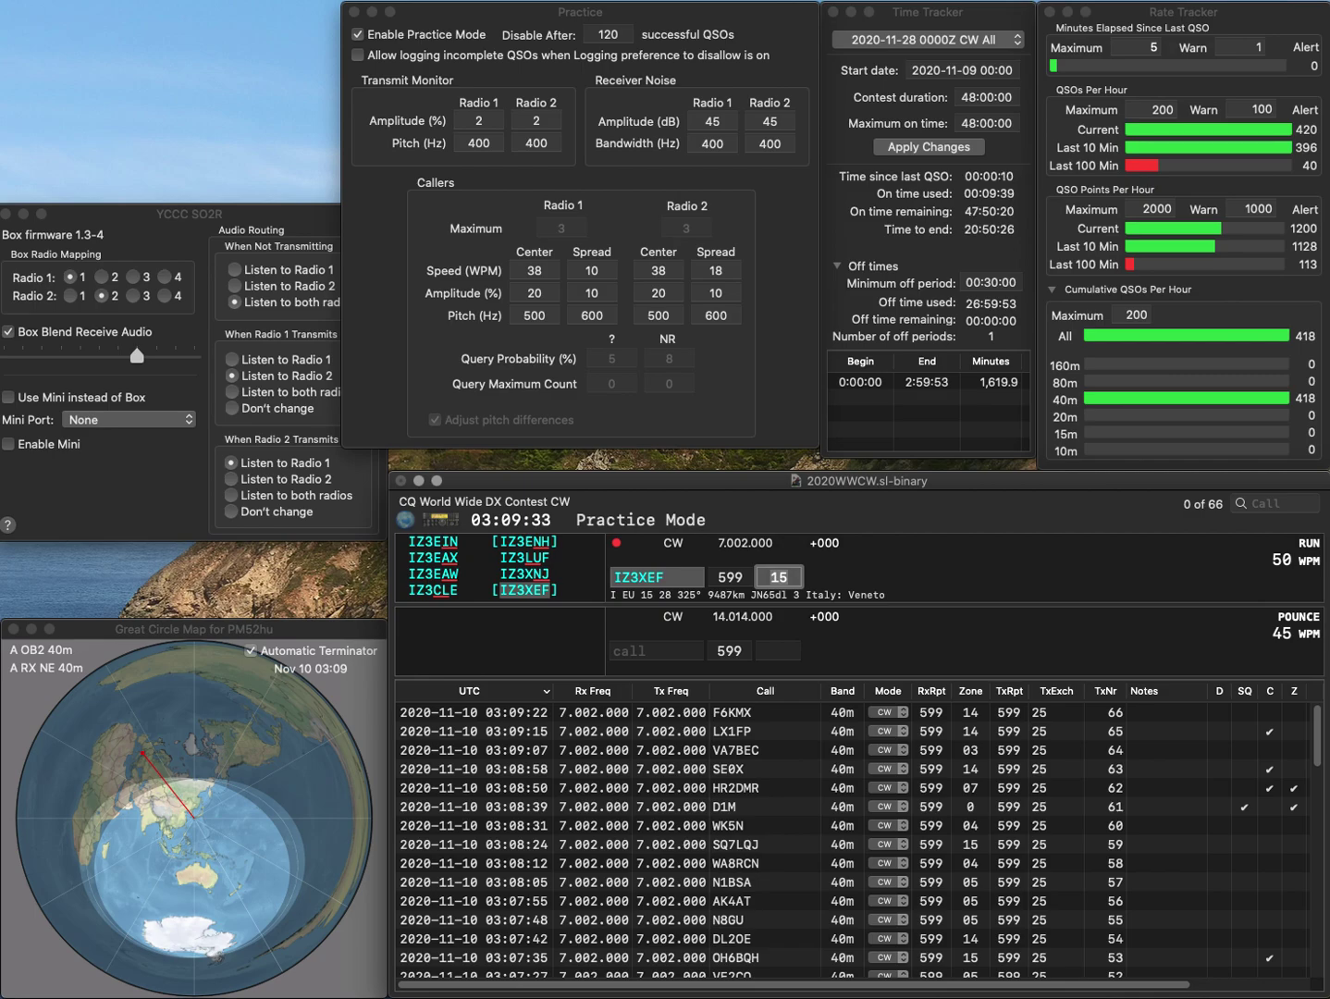
pyautogui.press('Return')
# Step: Work and log PA4B with zone 14 and YO4BXX with zone 20 as Radio 1 run contacts
pyautogui.write('PA4B')
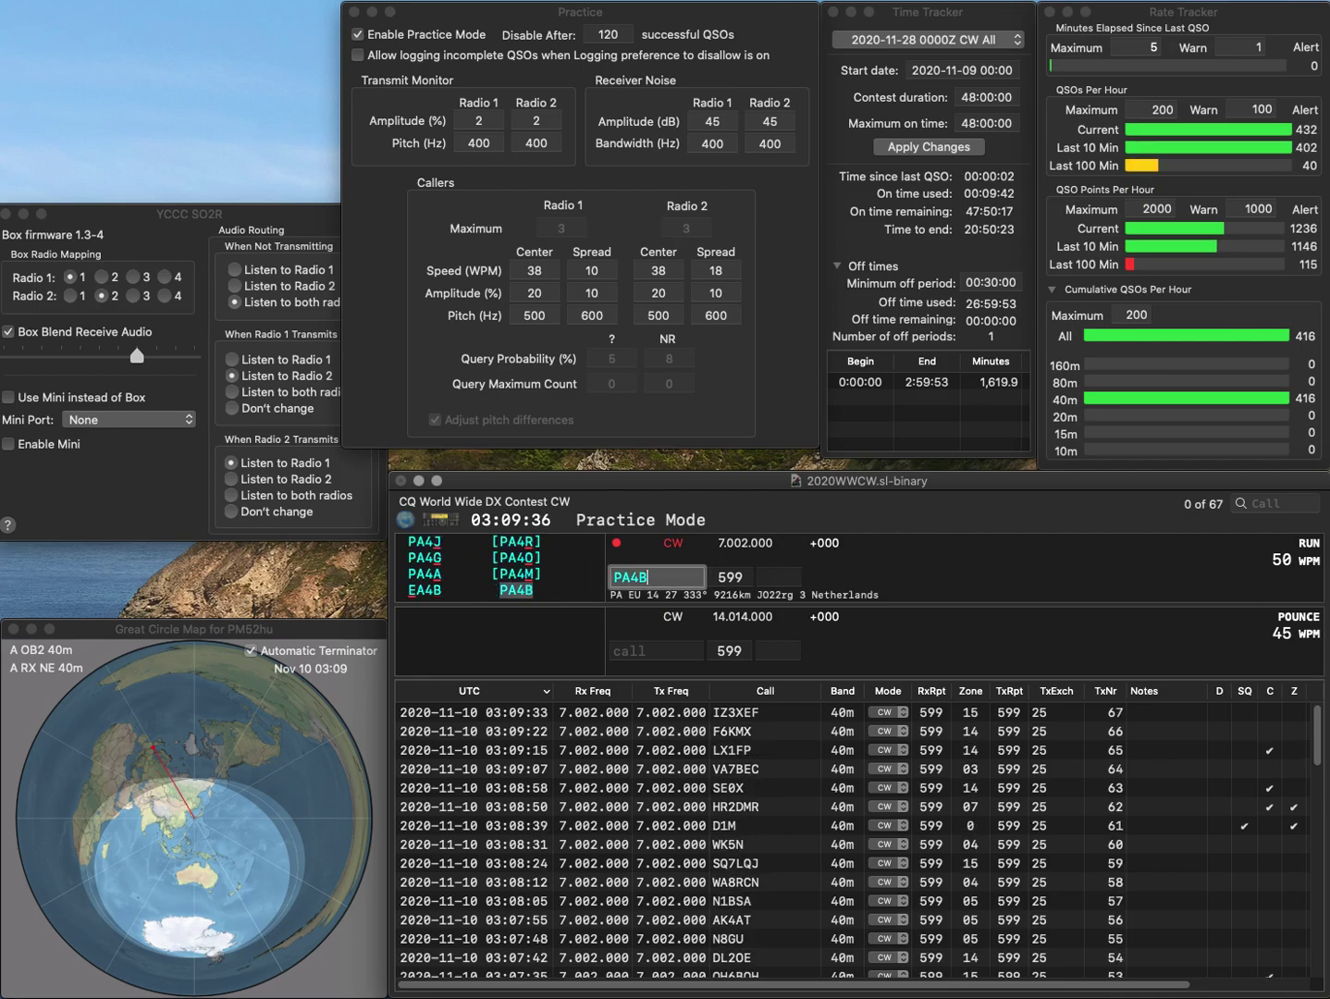
pyautogui.press('space')
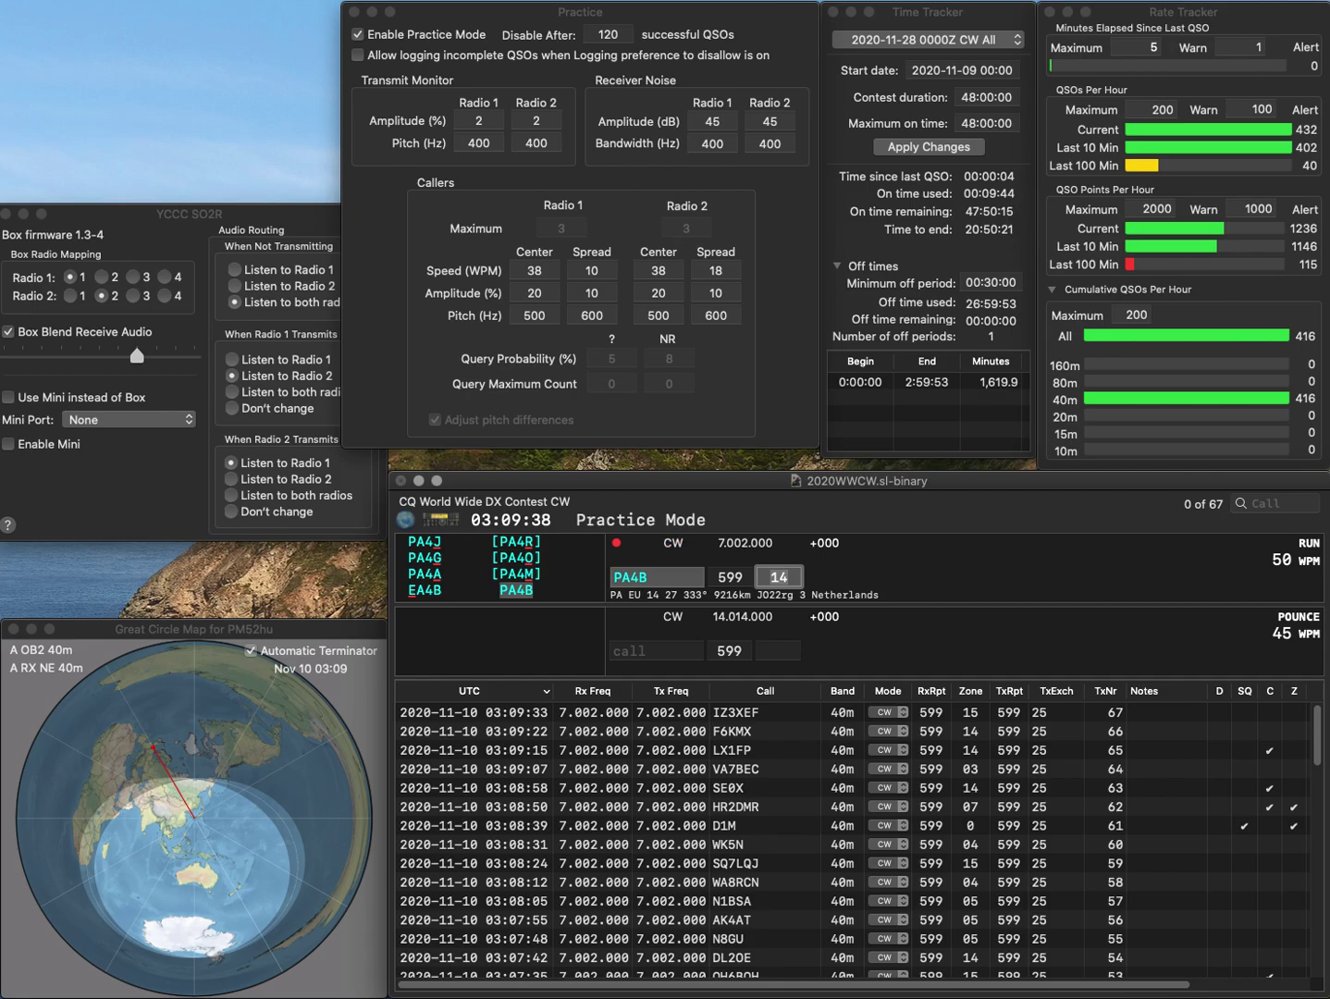
pyautogui.press('Return')
pyautogui.write('XXYO4B')
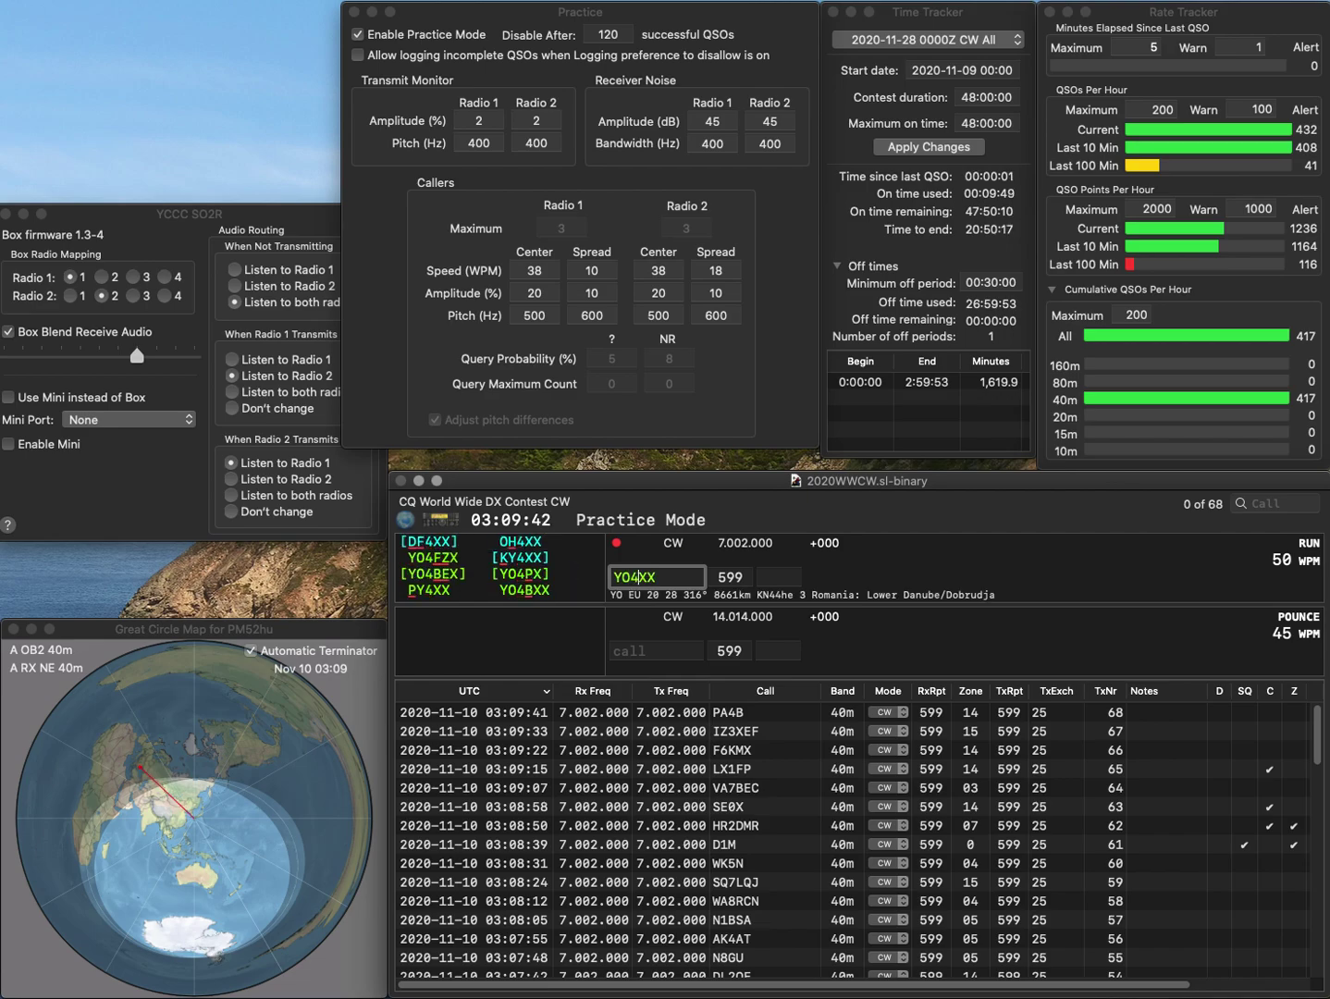
pyautogui.press('Return')
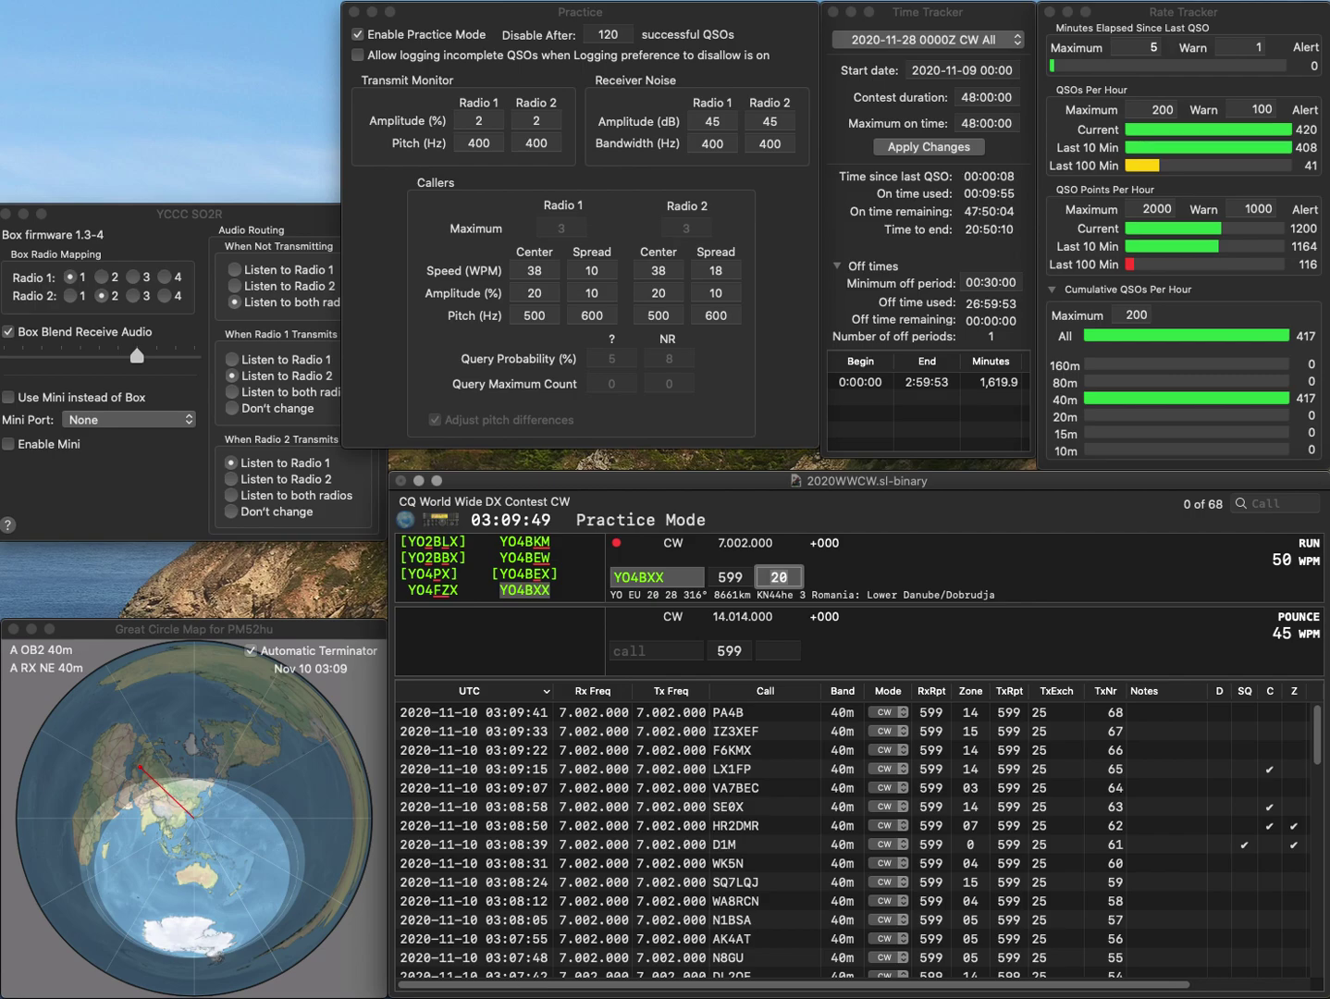
pyautogui.press('Return')
# Step: Work and log R1II with zone 17 as the next Radio 1 run contact
pyautogui.write('R1II')
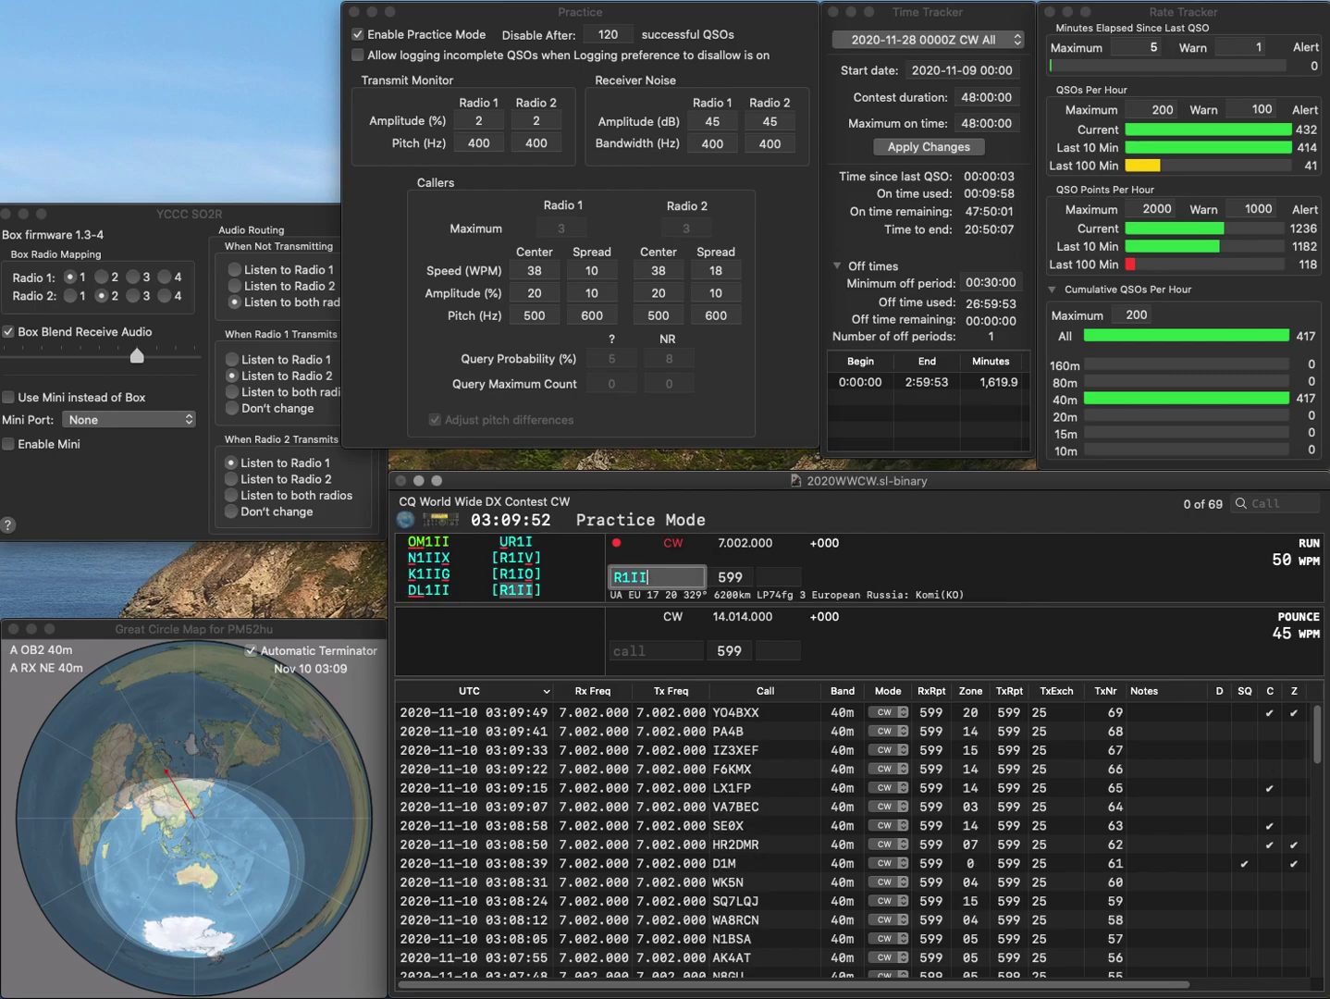
pyautogui.press('Return')
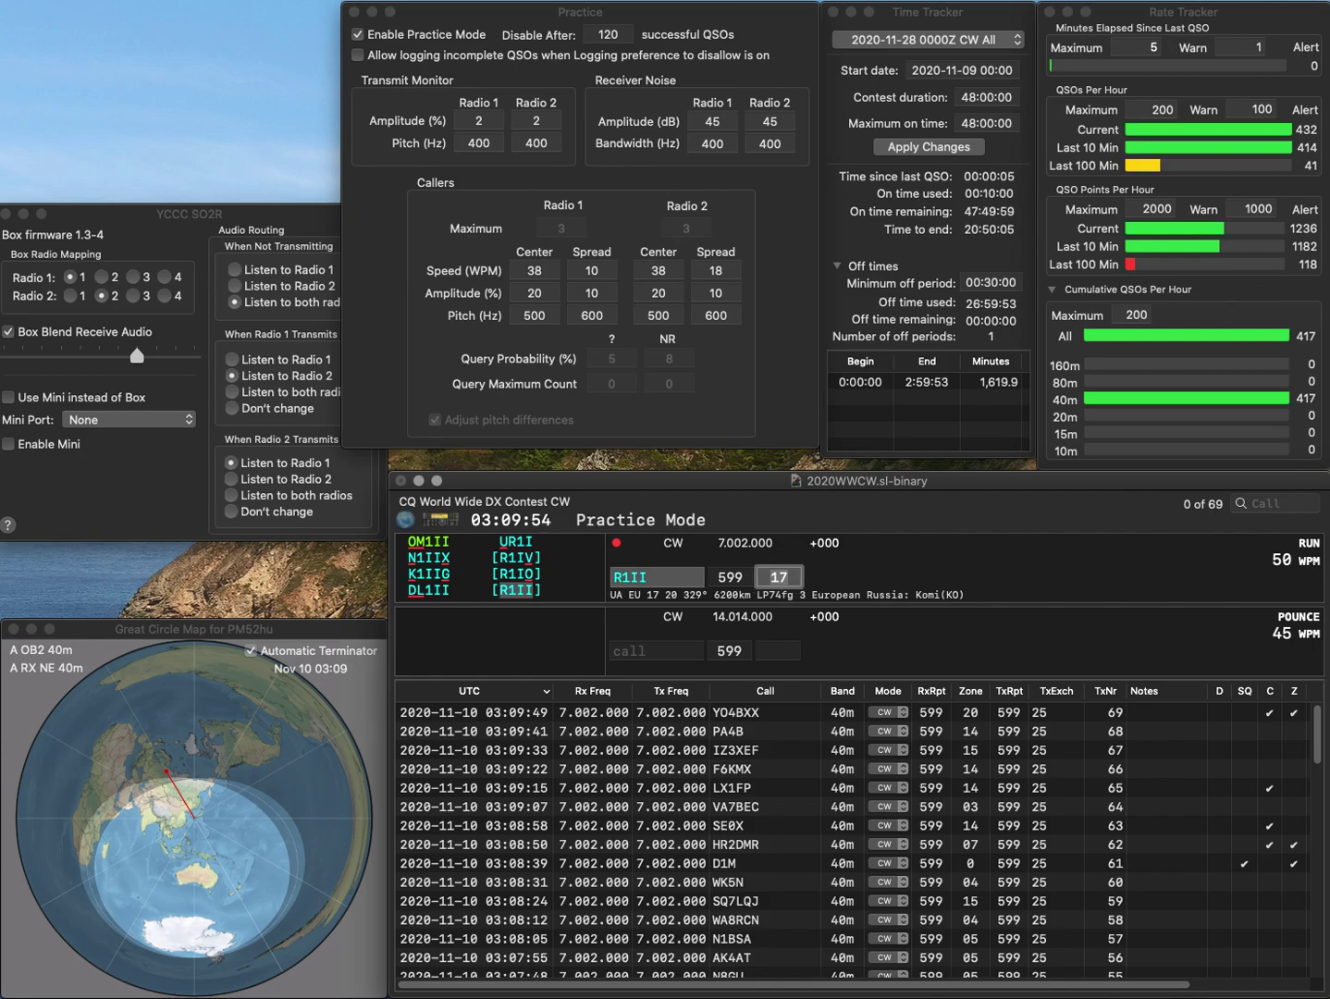
pyautogui.press('Return')
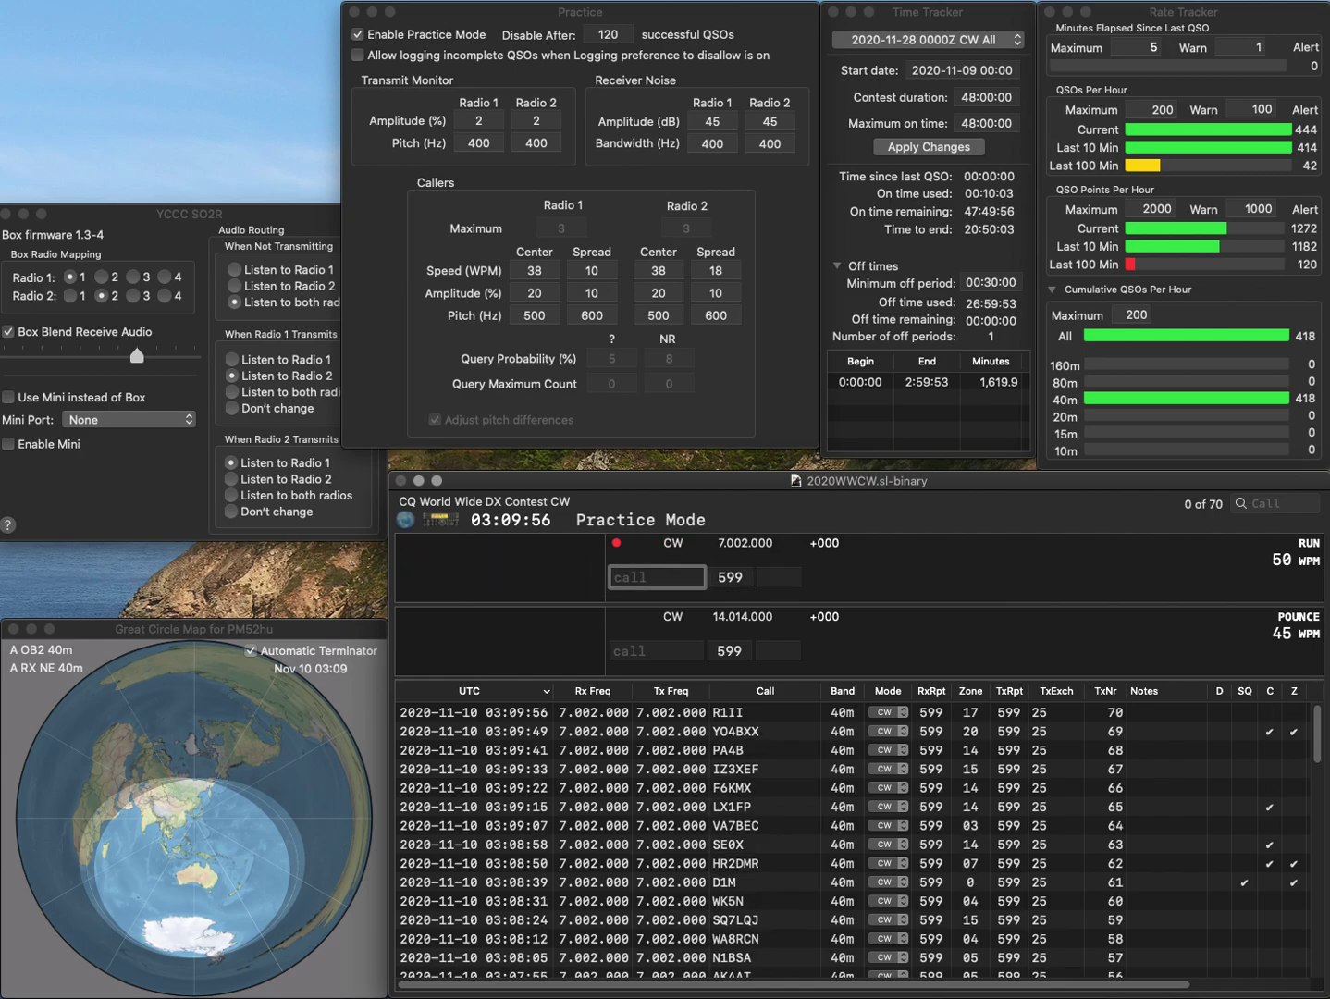
pyautogui.write('ON4BZ')
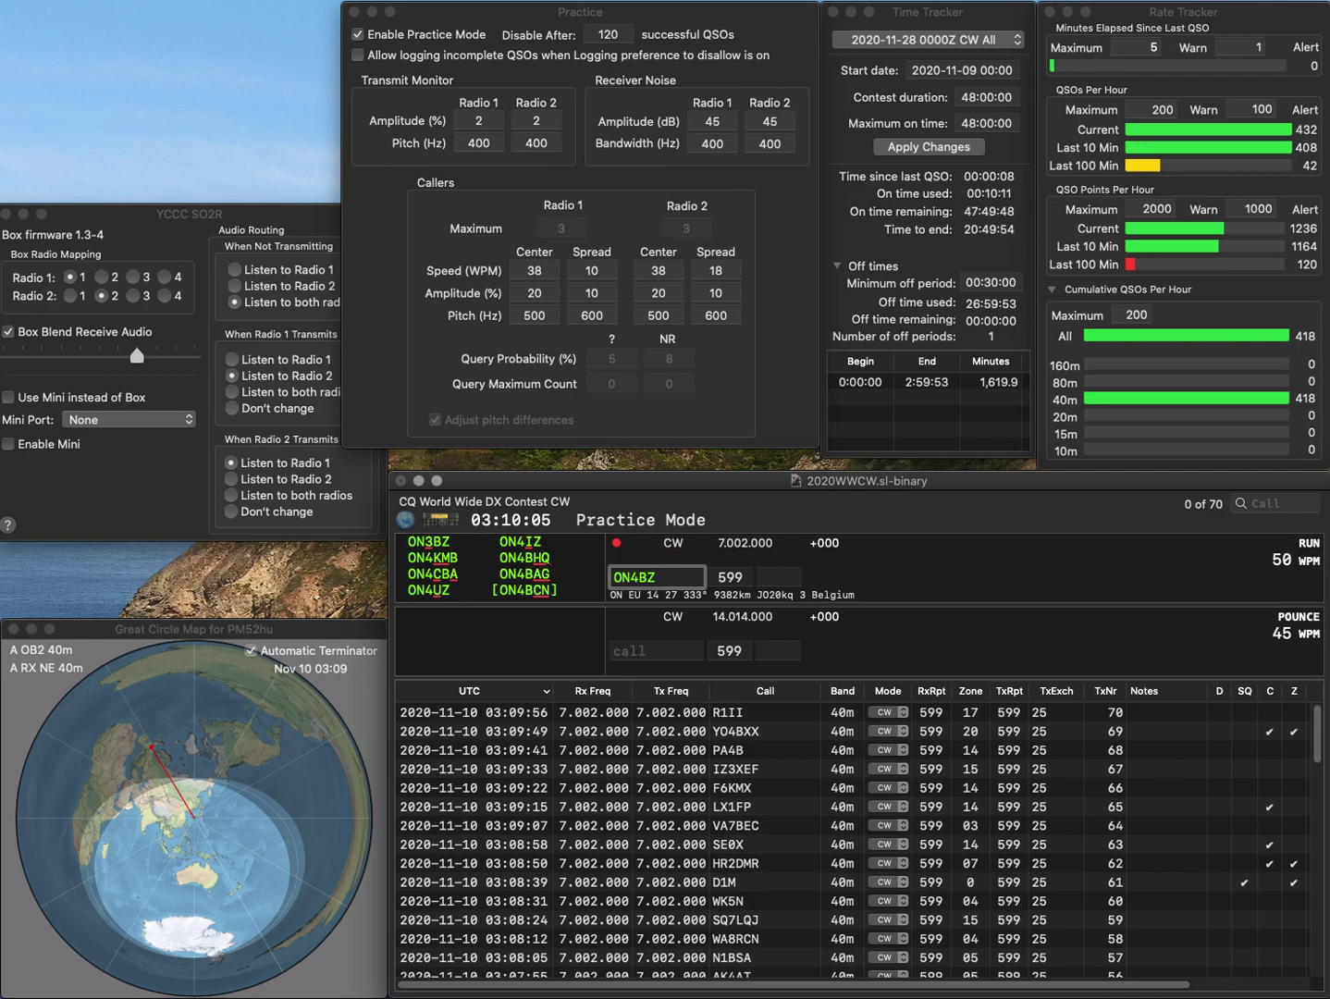
pyautogui.press('BackSpace')
pyautogui.press('BackSpace')
pyautogui.press('BackSpace')
pyautogui.write('3BZ')
pyautogui.press('Return')
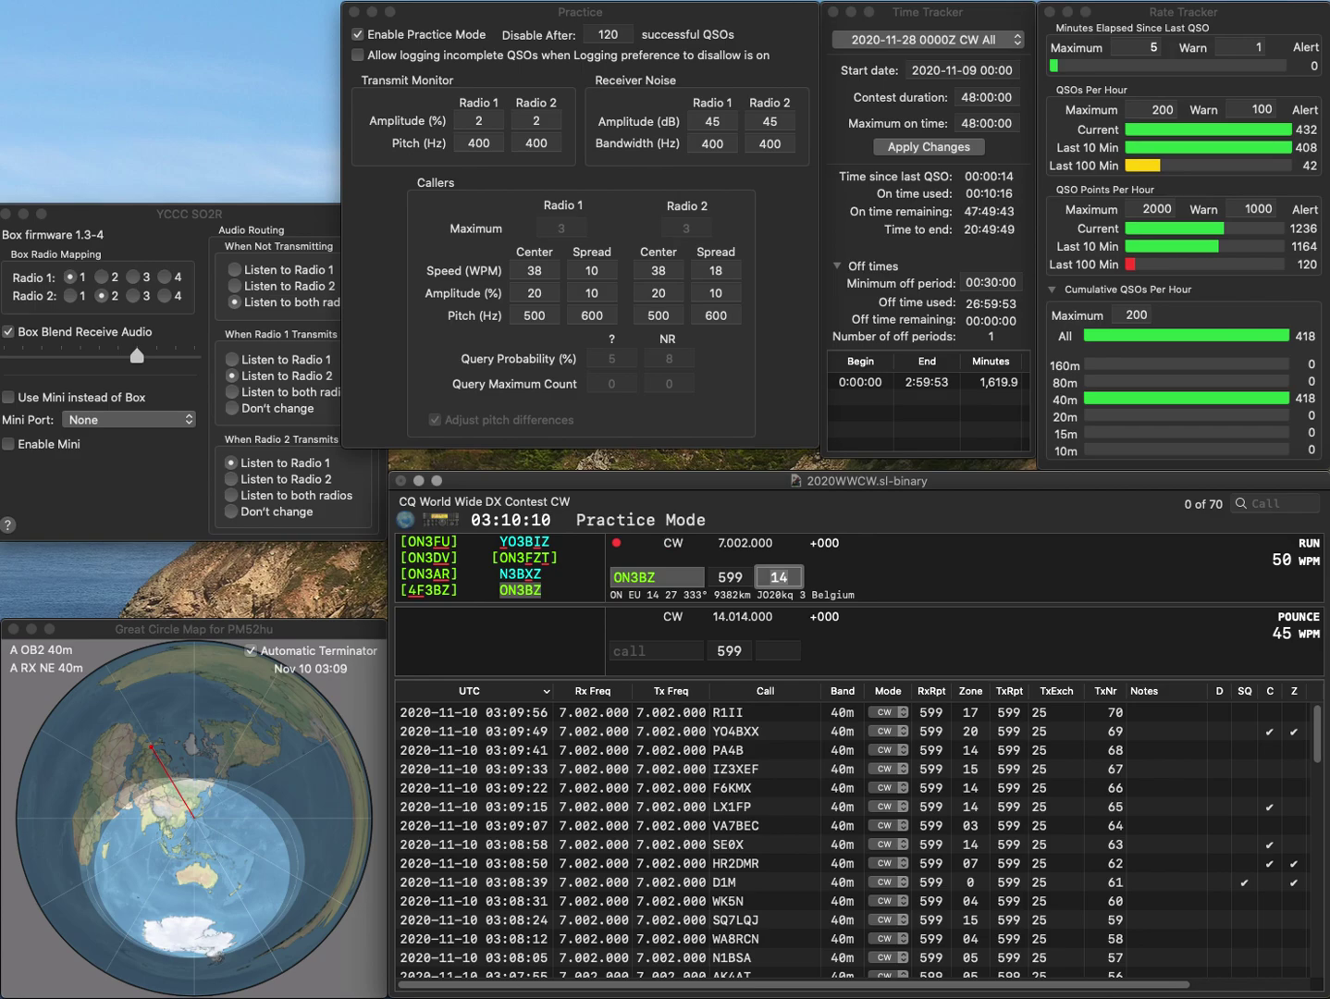
pyautogui.press('Return')
# Step: Work and log OH3LQK with zone 15 and N1DC with zone 05 as Radio 1 run contacts
pyautogui.write('OH3LQK')
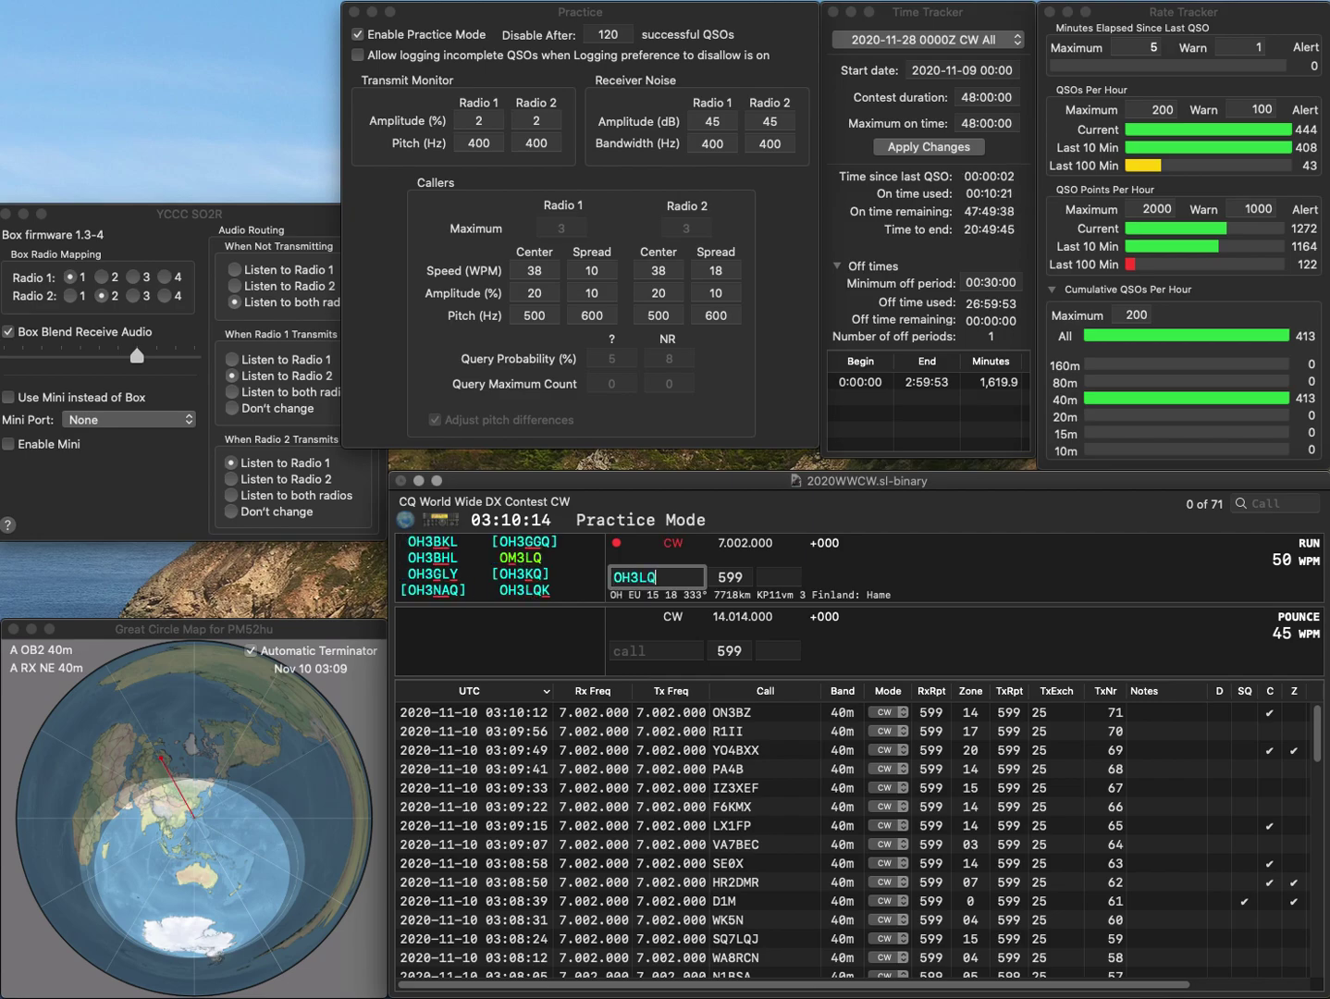
pyautogui.press('Return')
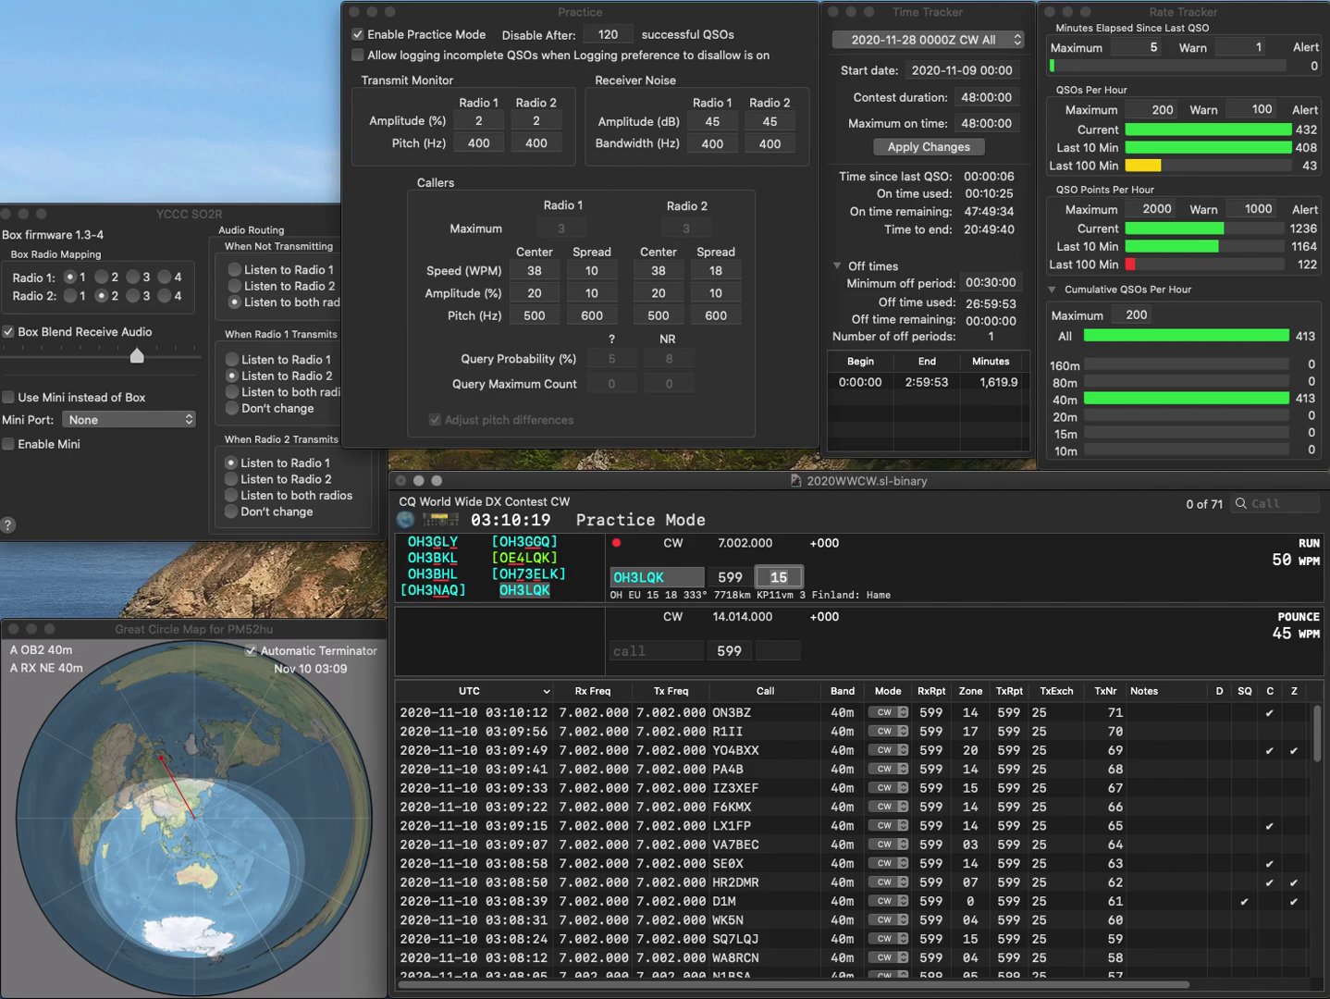
pyautogui.press('Return')
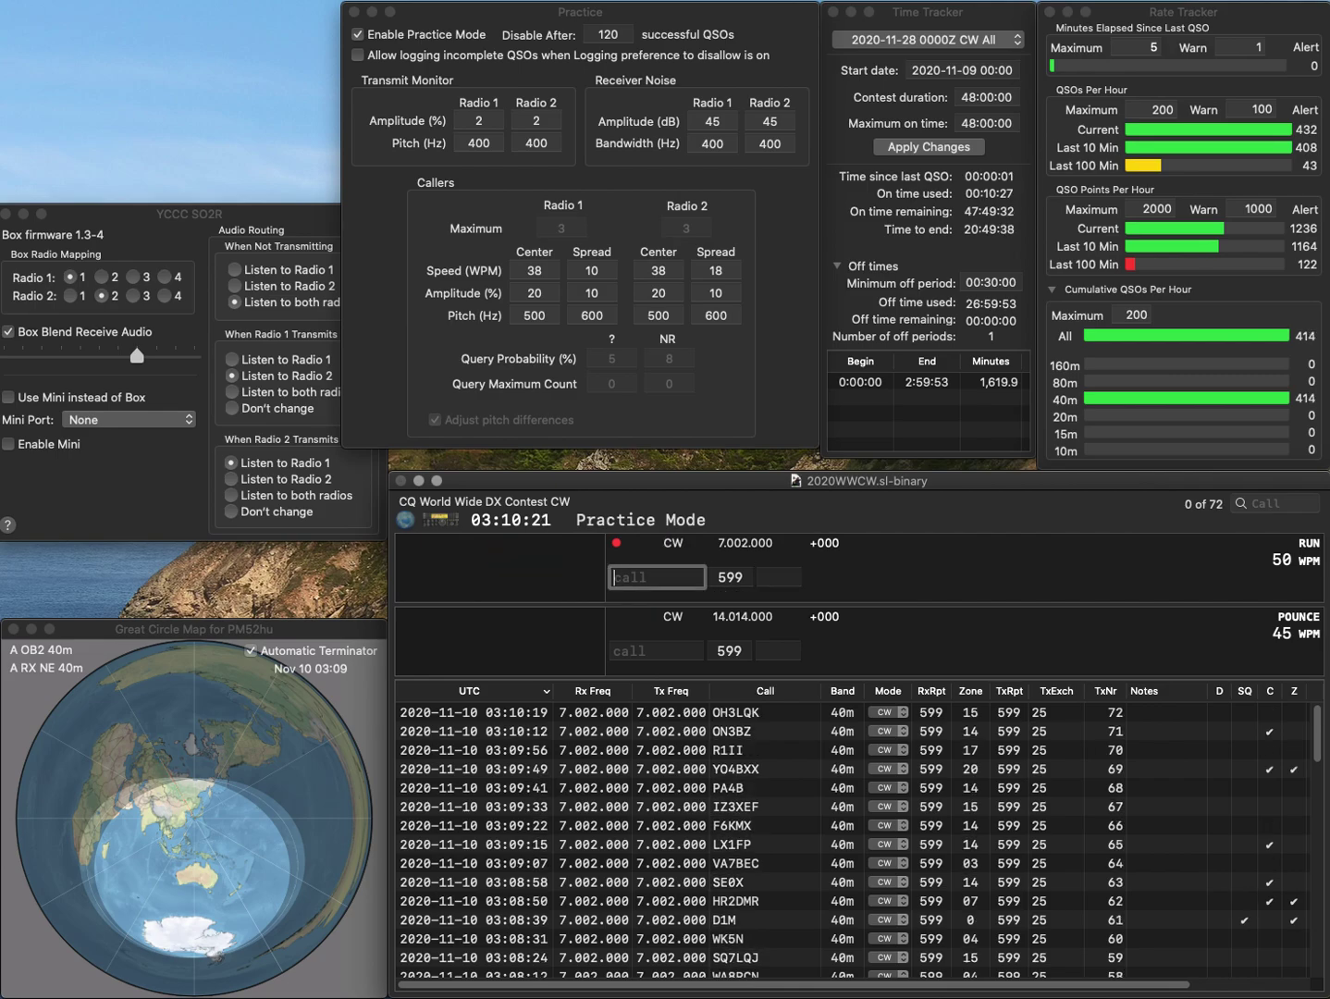
pyautogui.write('N1DC')
pyautogui.press('space')
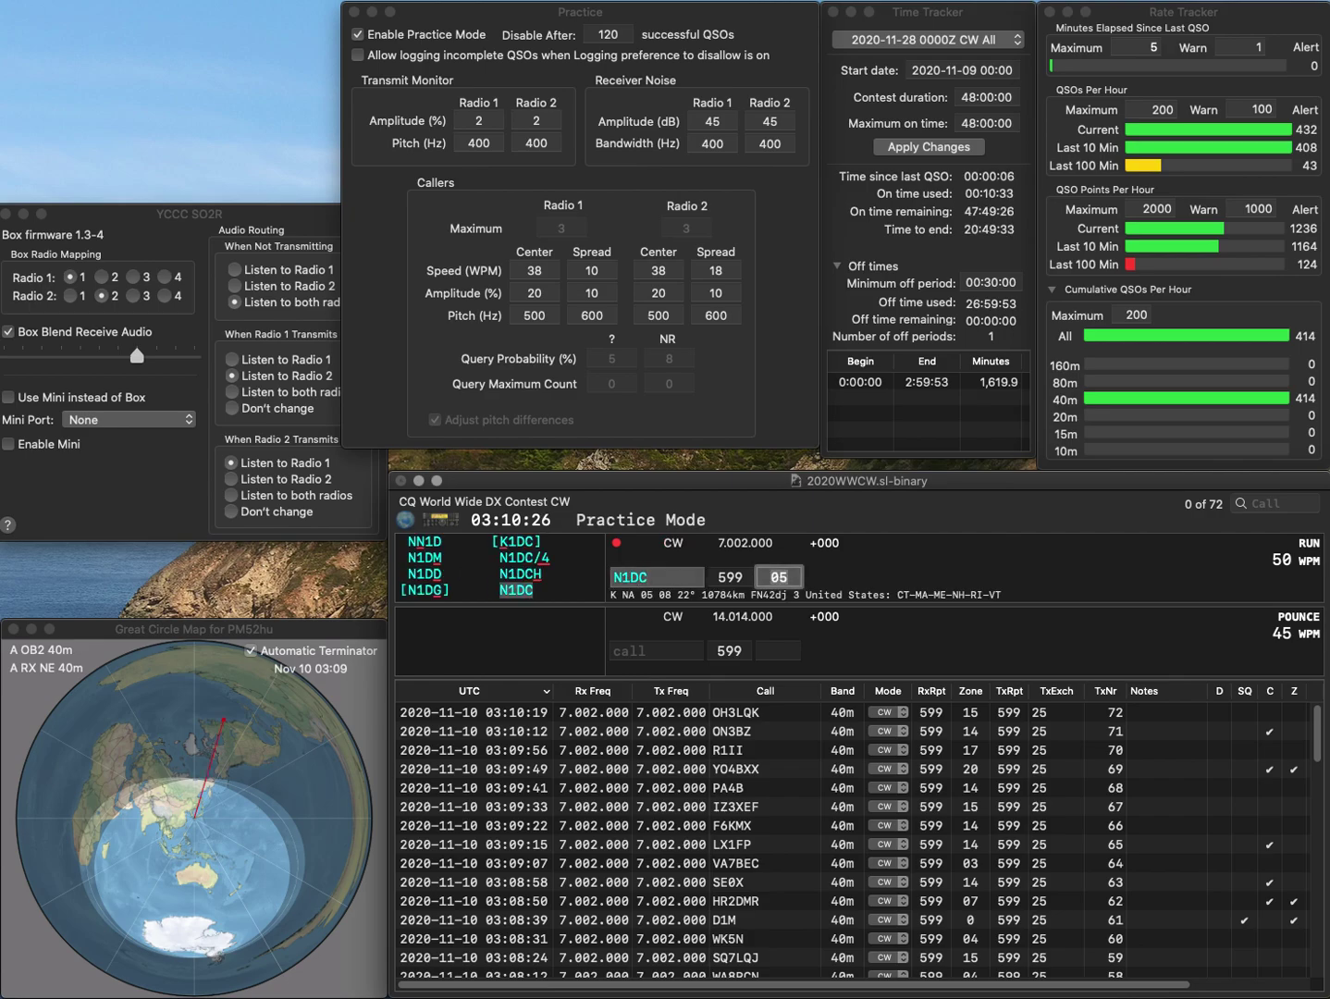
pyautogui.press('Return')
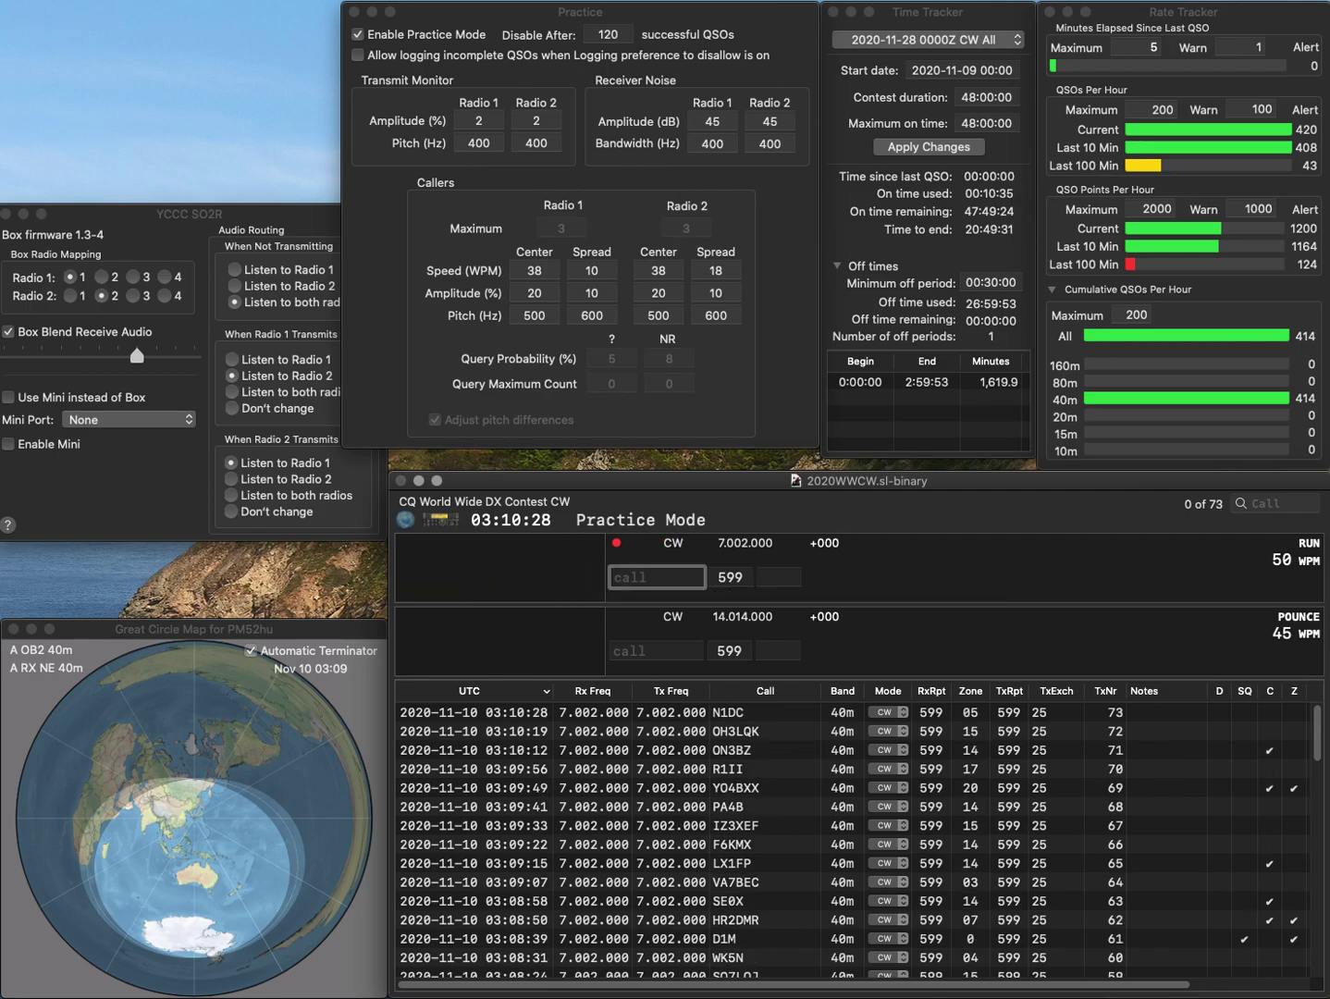
# Step: Work and log TA4PR with zone 20 as the next Radio 1 run contact
pyautogui.write('TA4P')
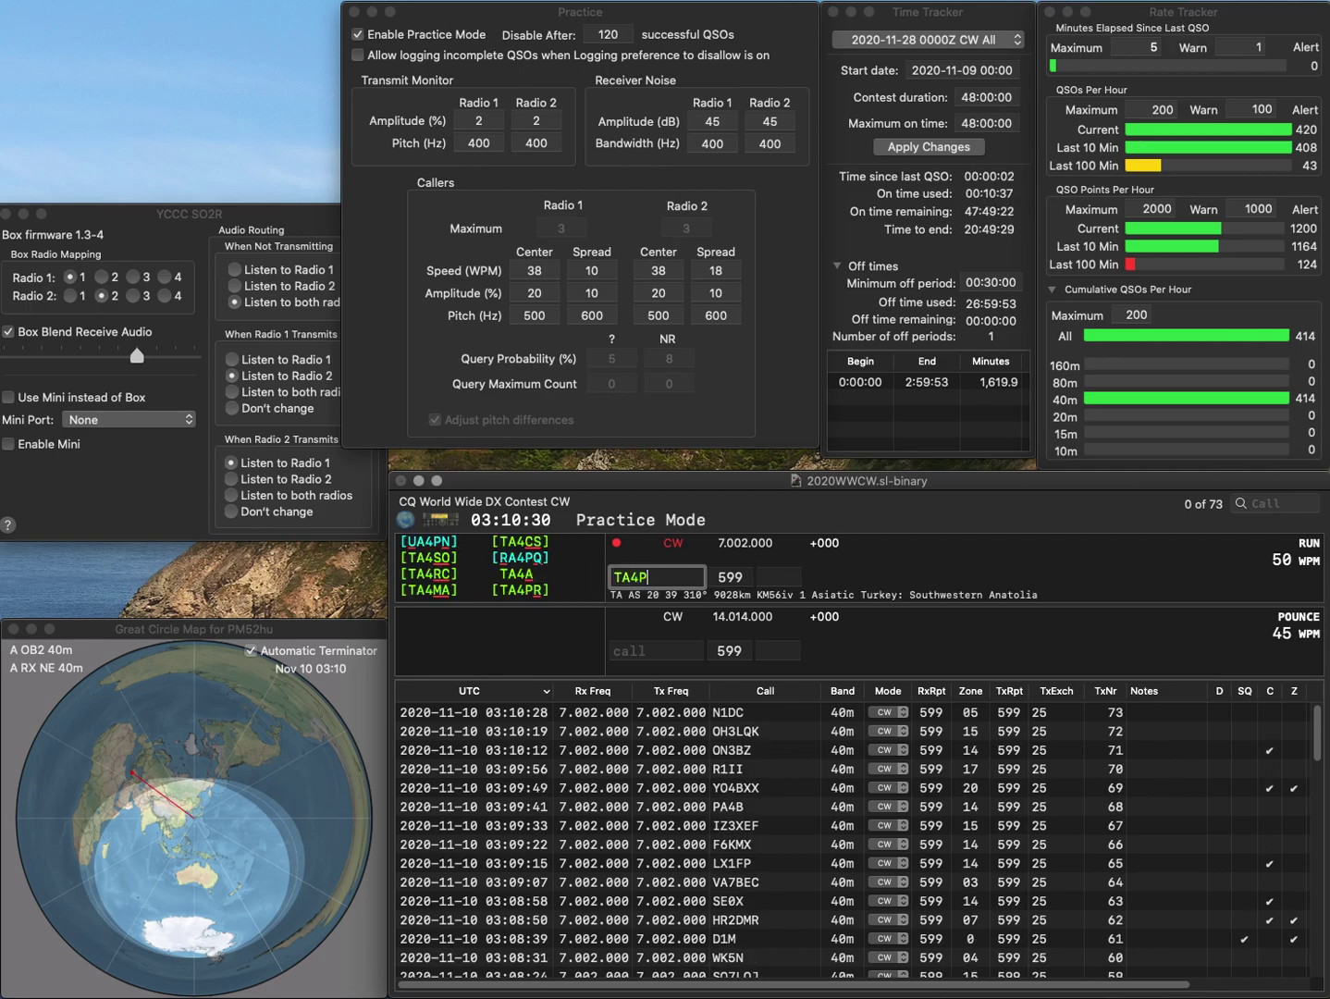
pyautogui.write('R')
pyautogui.press('Return')
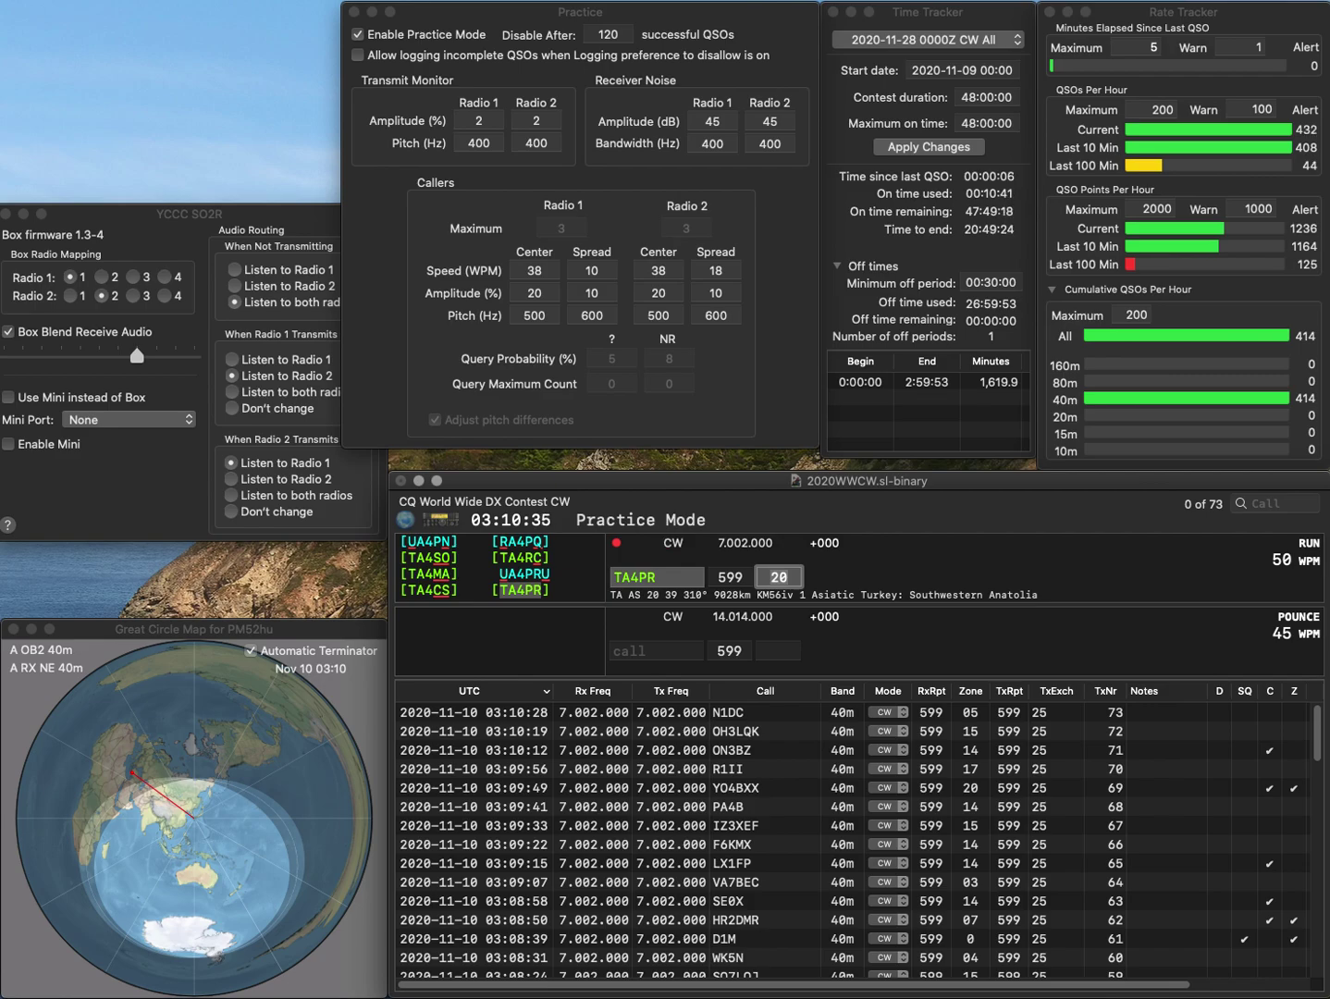
pyautogui.press('Return')
pyautogui.write('KA1')
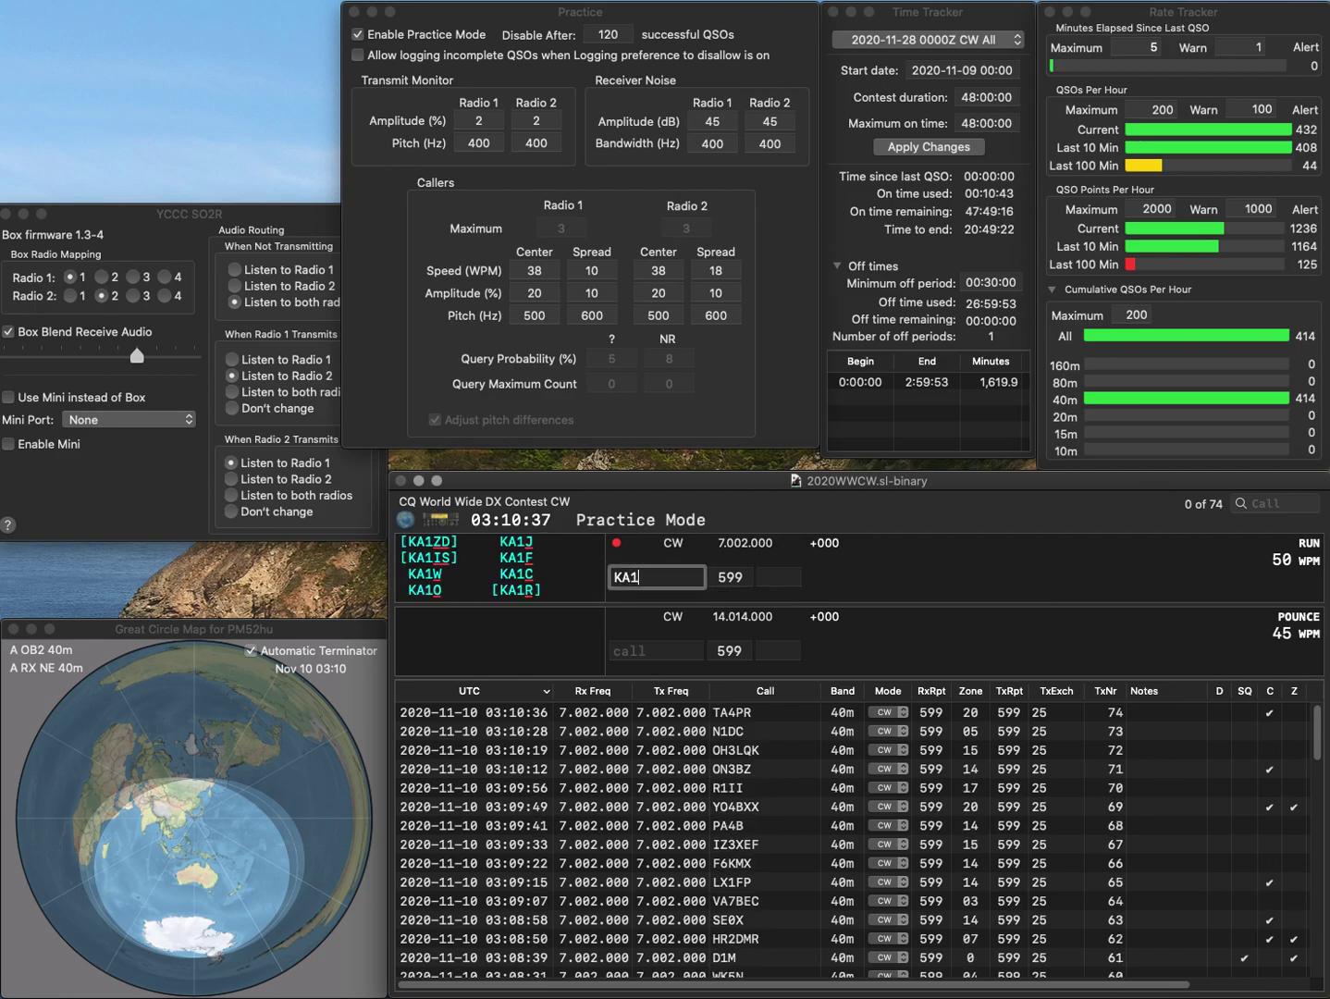
pyautogui.write('Q')
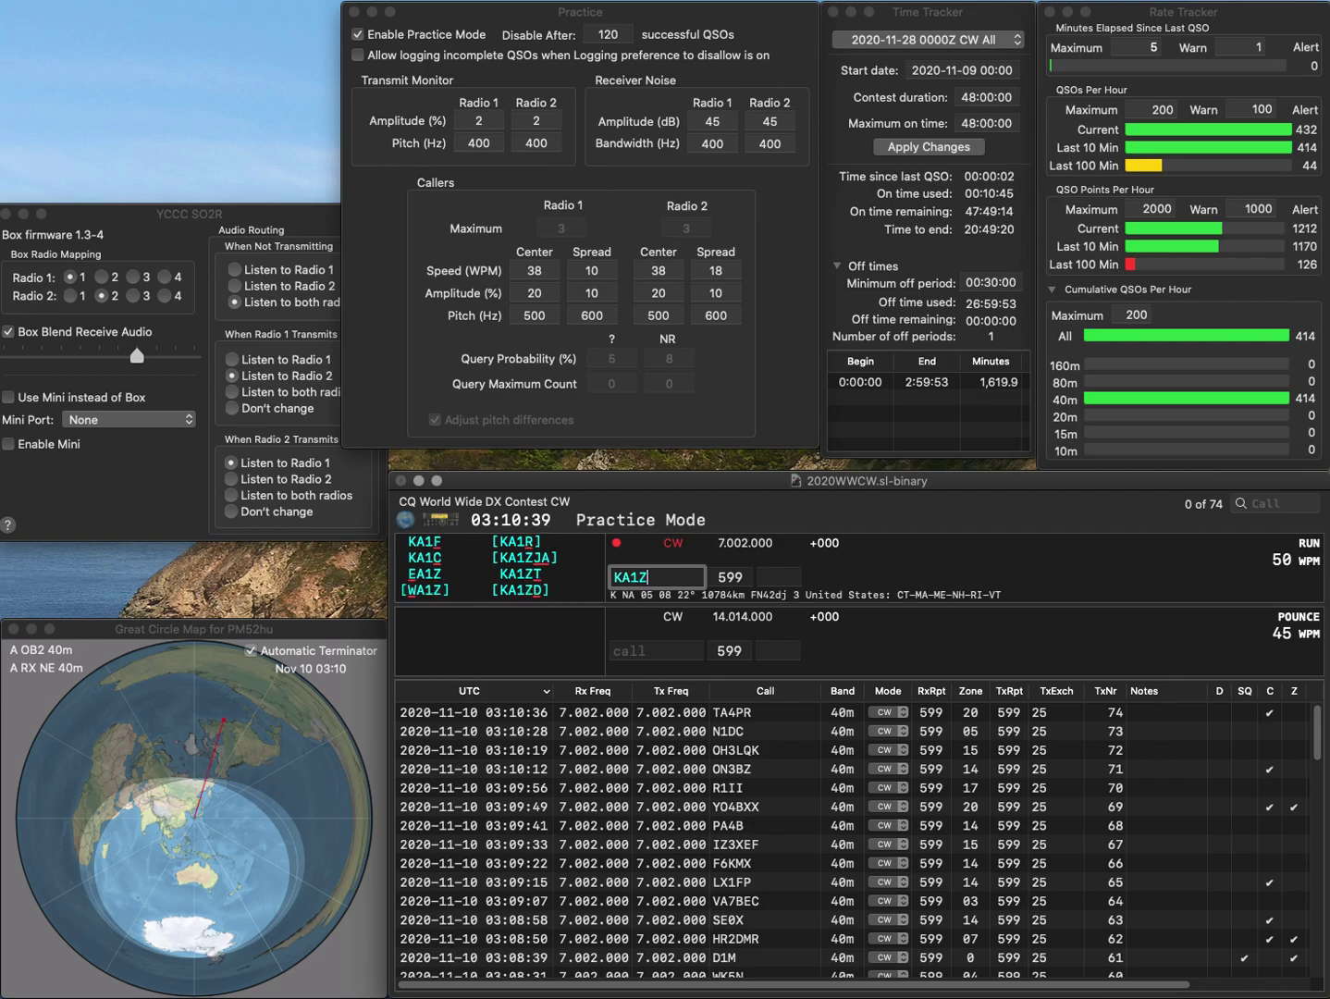
pyautogui.write('YP')
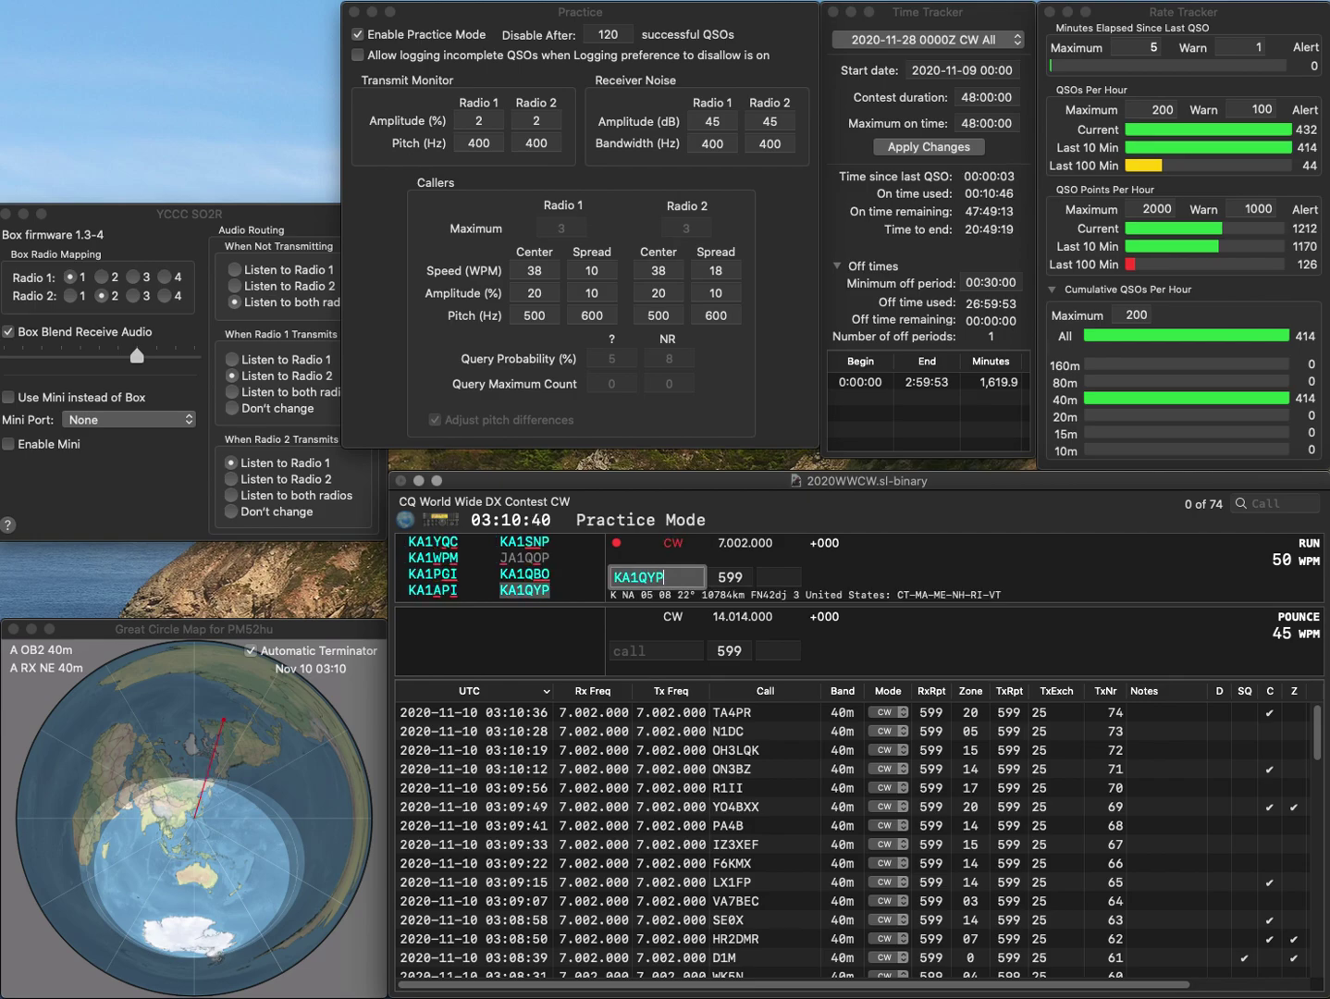
pyautogui.press('Return')
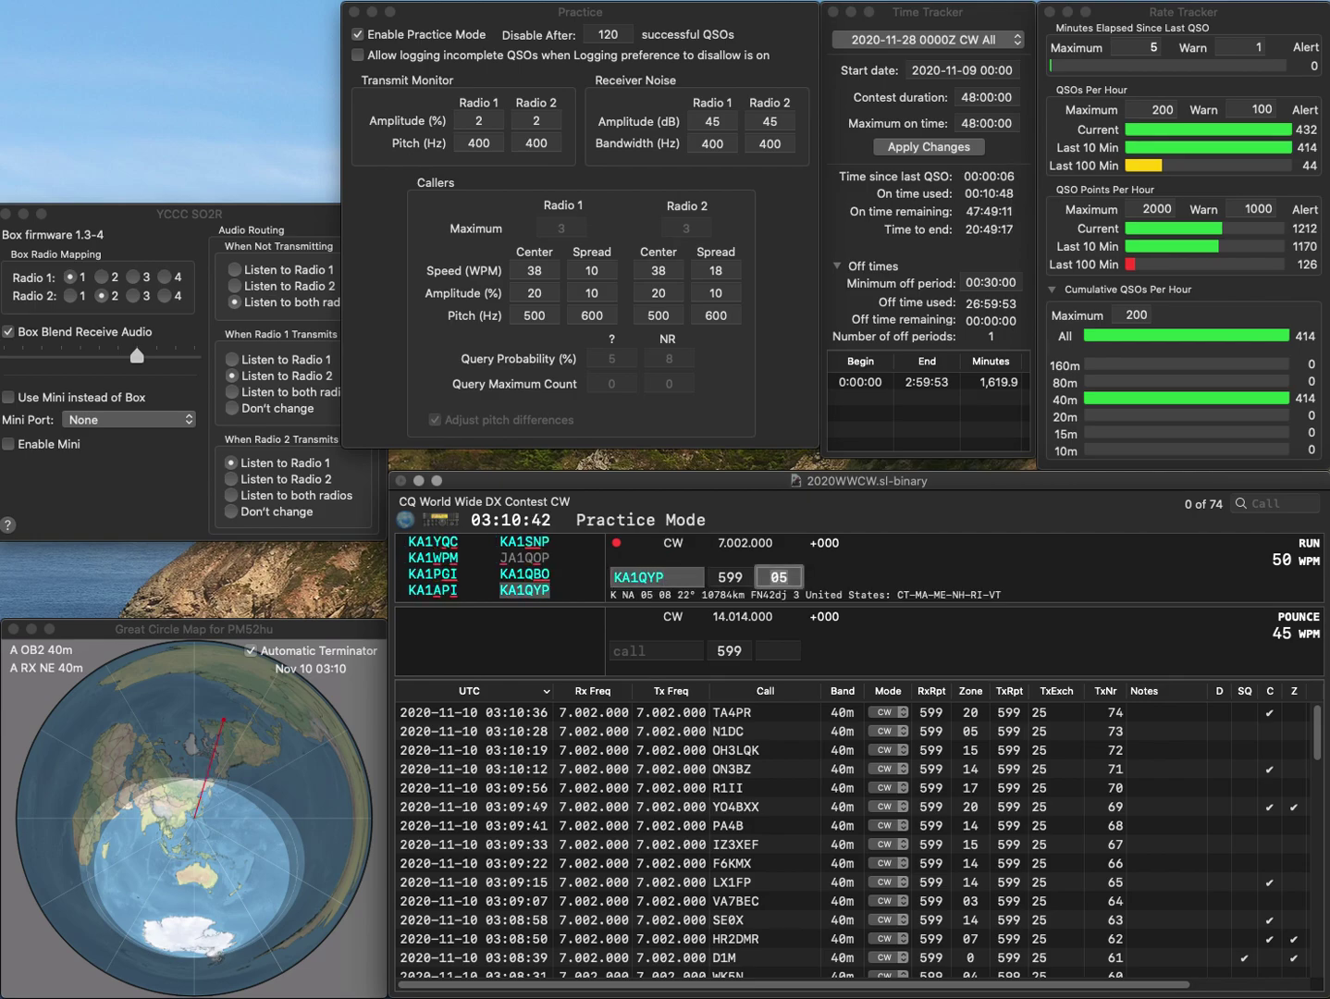
pyautogui.press('Return')
pyautogui.write('W0UO')
pyautogui.press('Return')
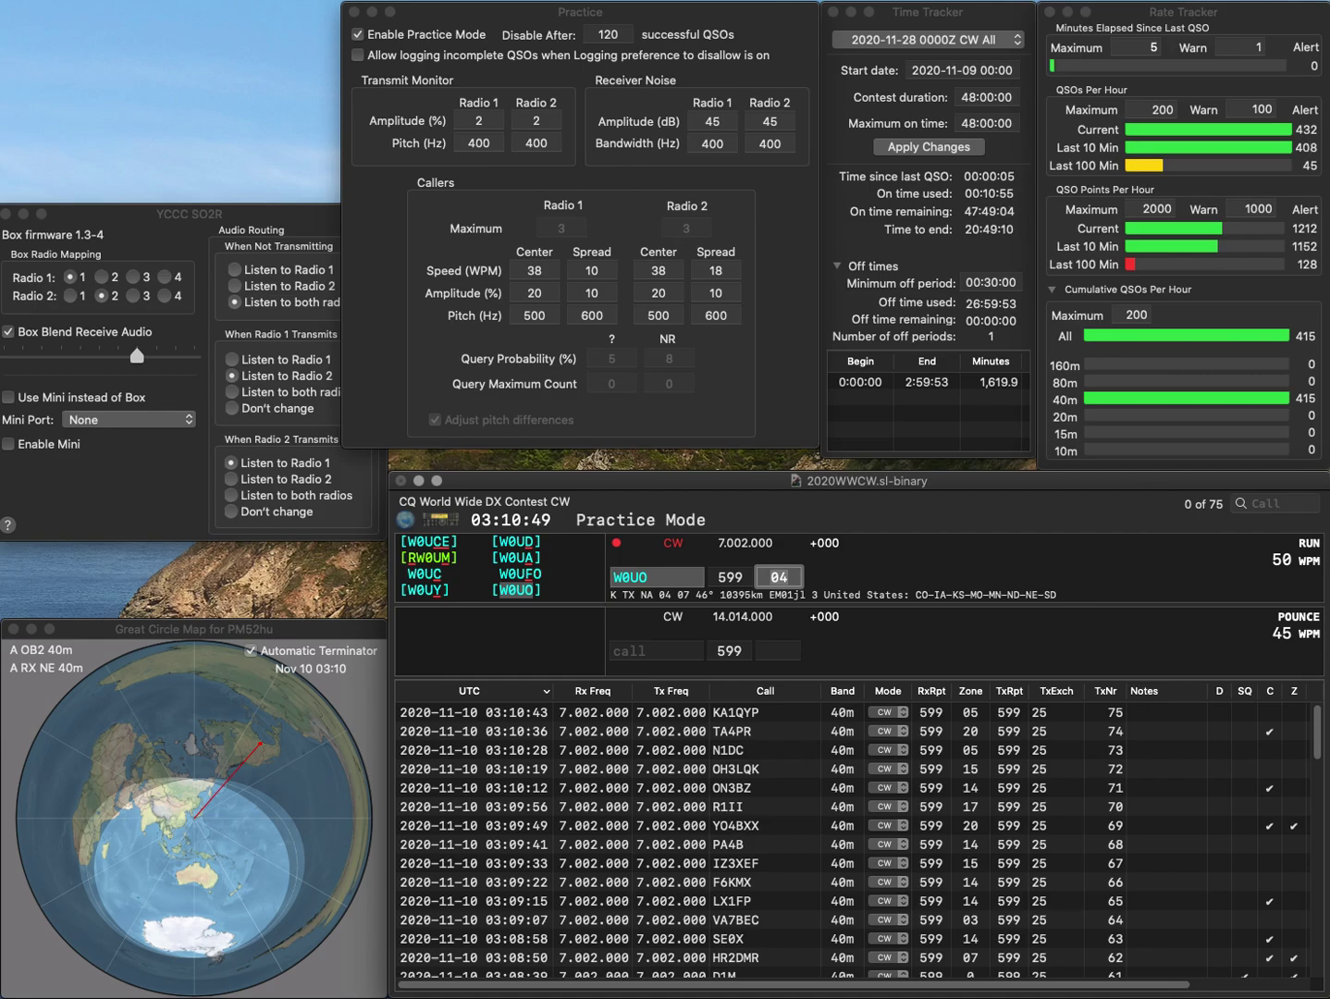
pyautogui.press('Return')
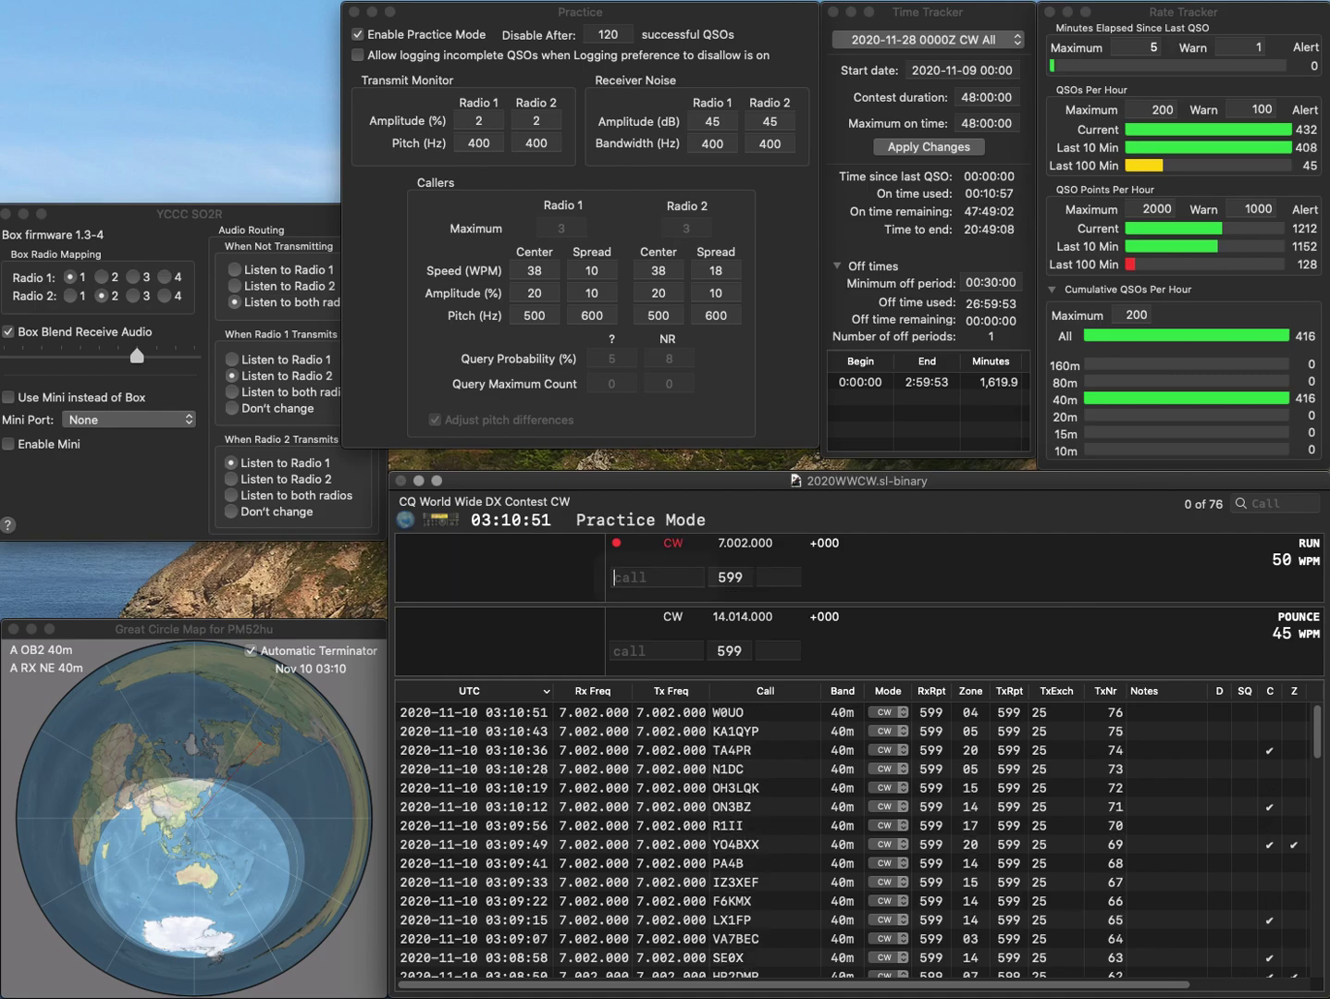
pyautogui.write('JA')
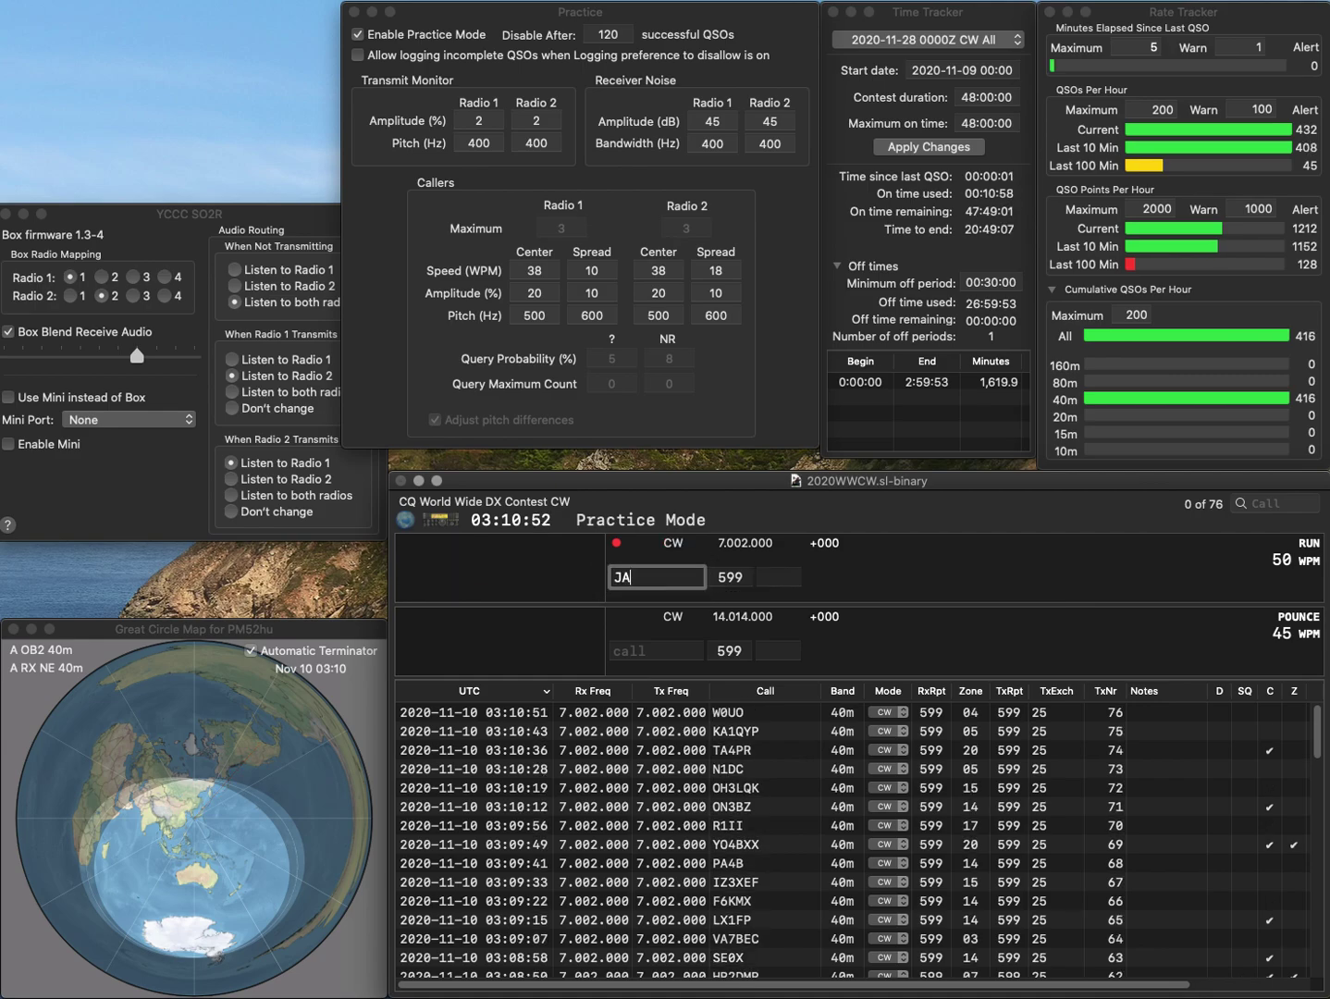
pyautogui.write('7CDV')
pyautogui.press('space')
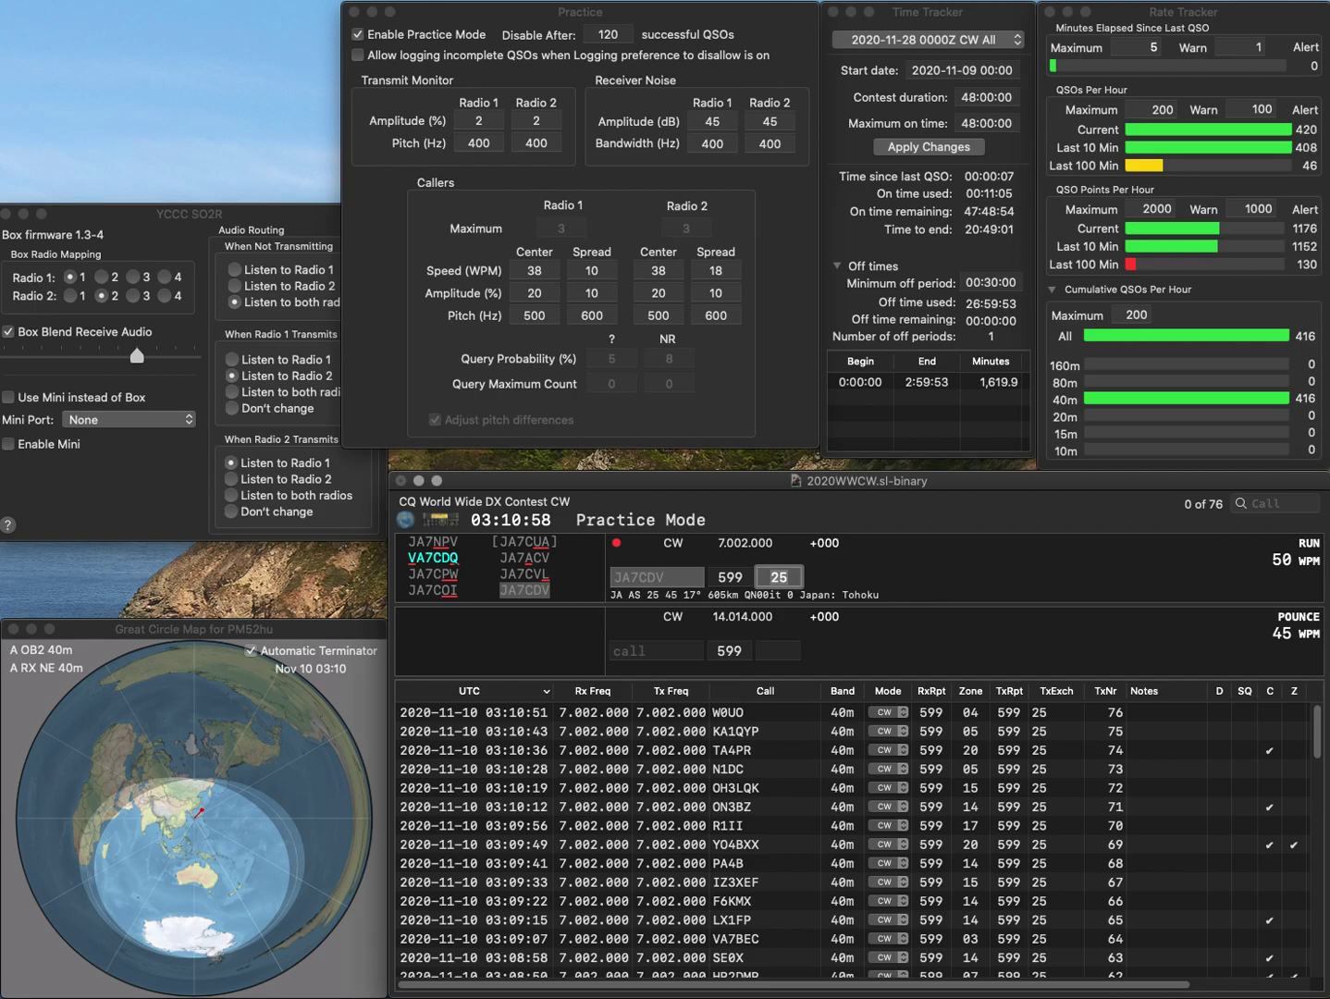
pyautogui.press('Return')
pyautogui.write('G4FJ')
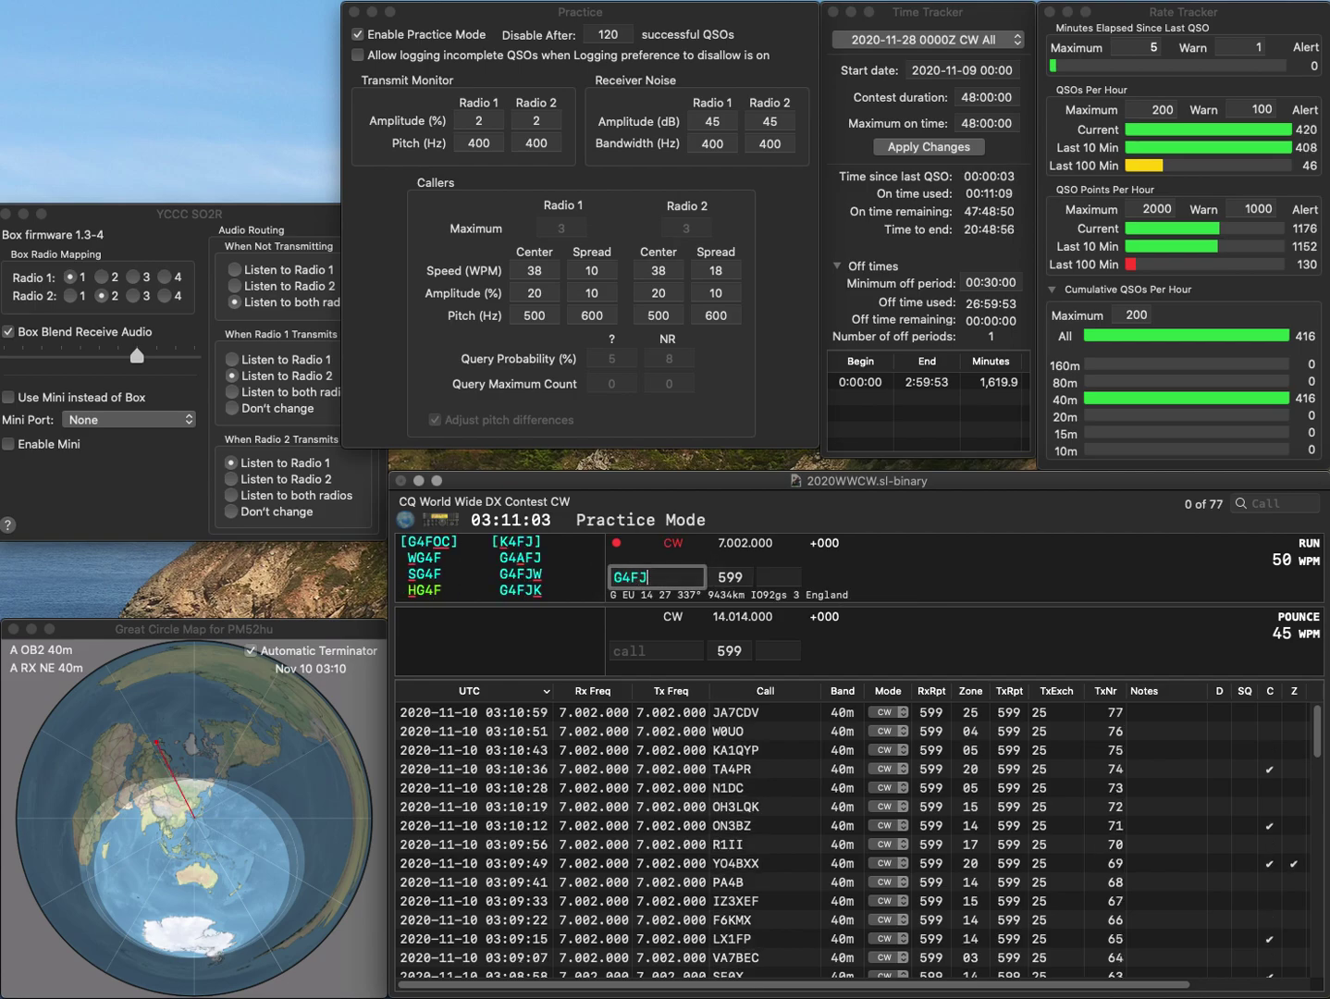
pyautogui.write('W')
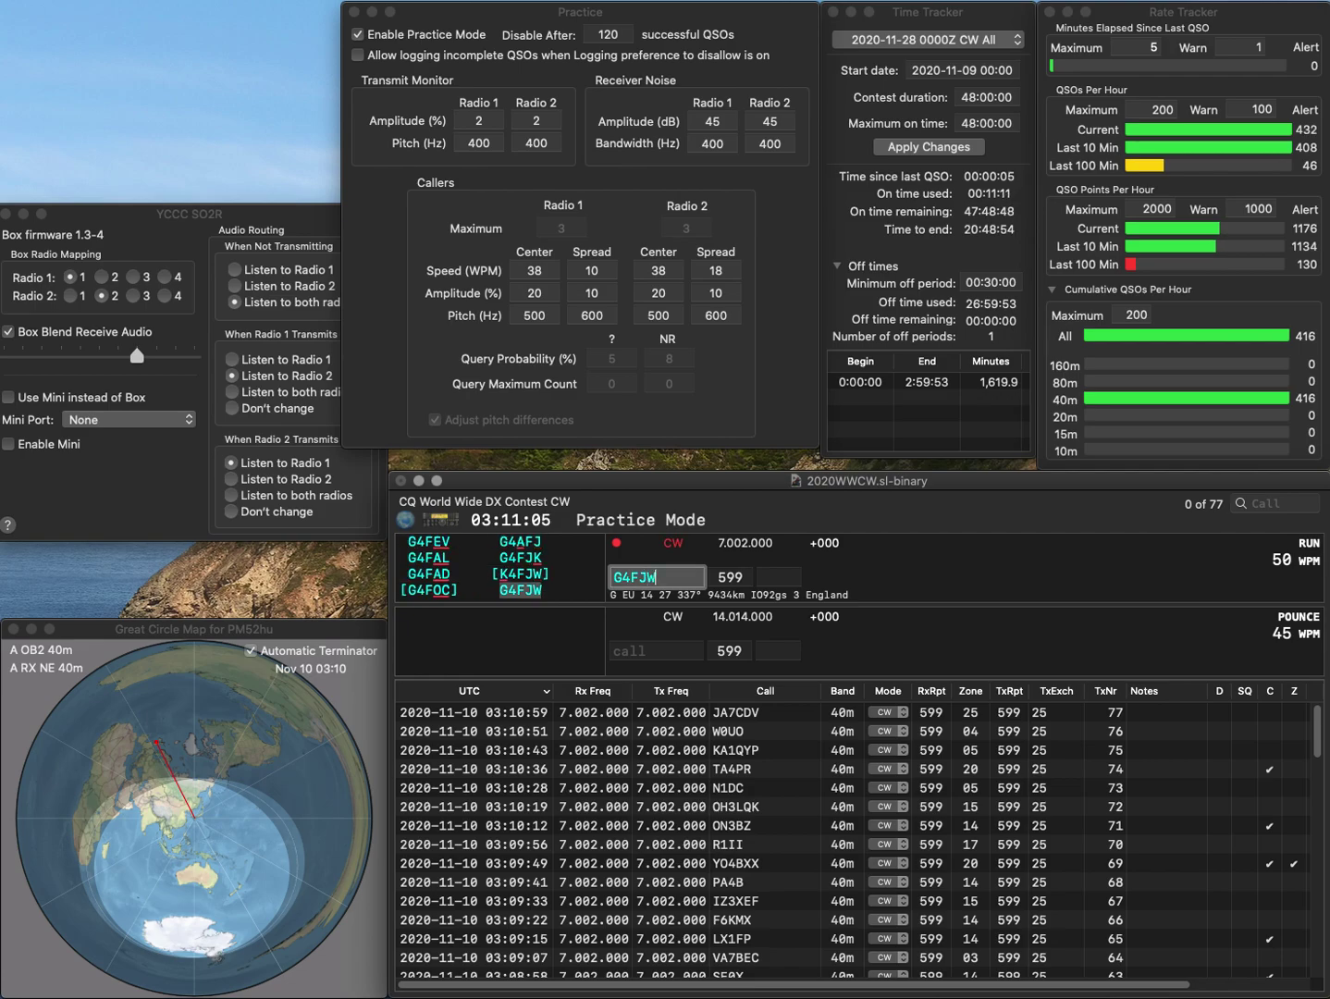
pyautogui.press('Return')
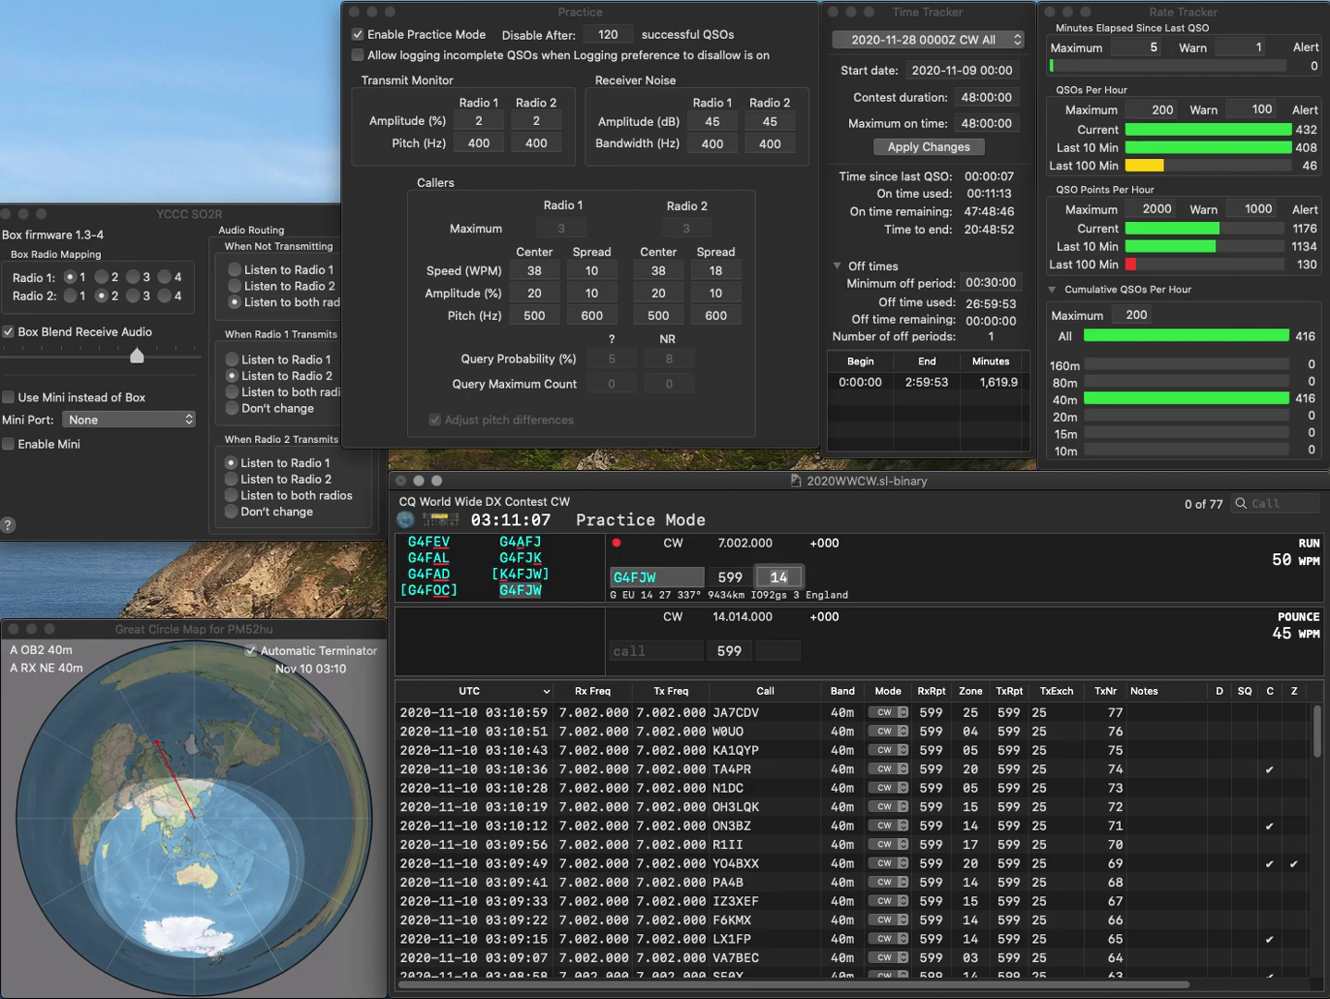
pyautogui.press('Return')
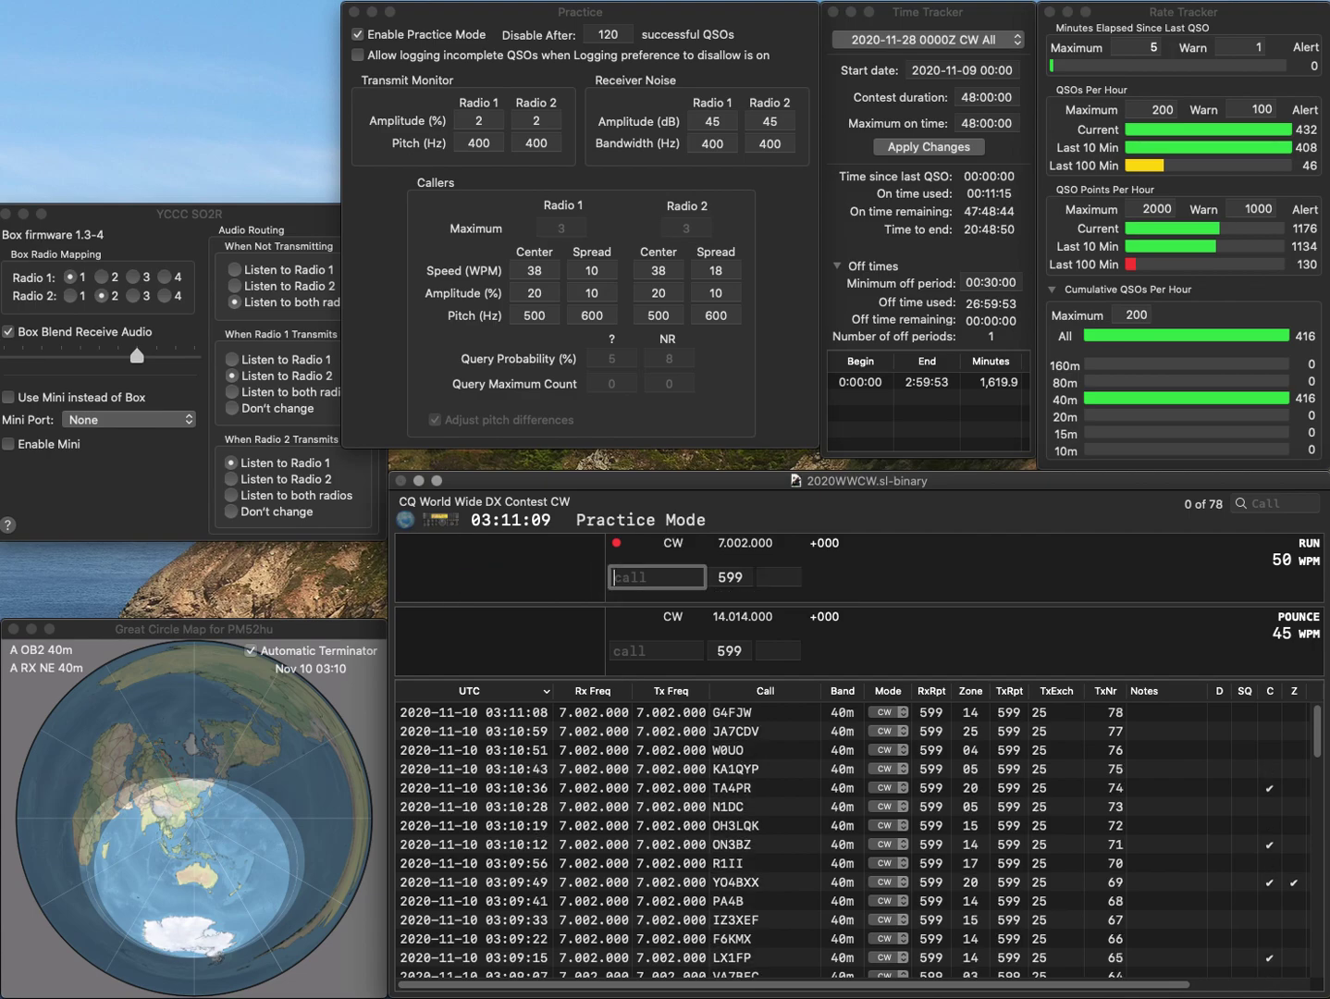
# Step: Enter the next Radio 1 caller as WF4T, correct the callsign to WF3T, and log the contact with zone 05
pyautogui.write('WF4T')
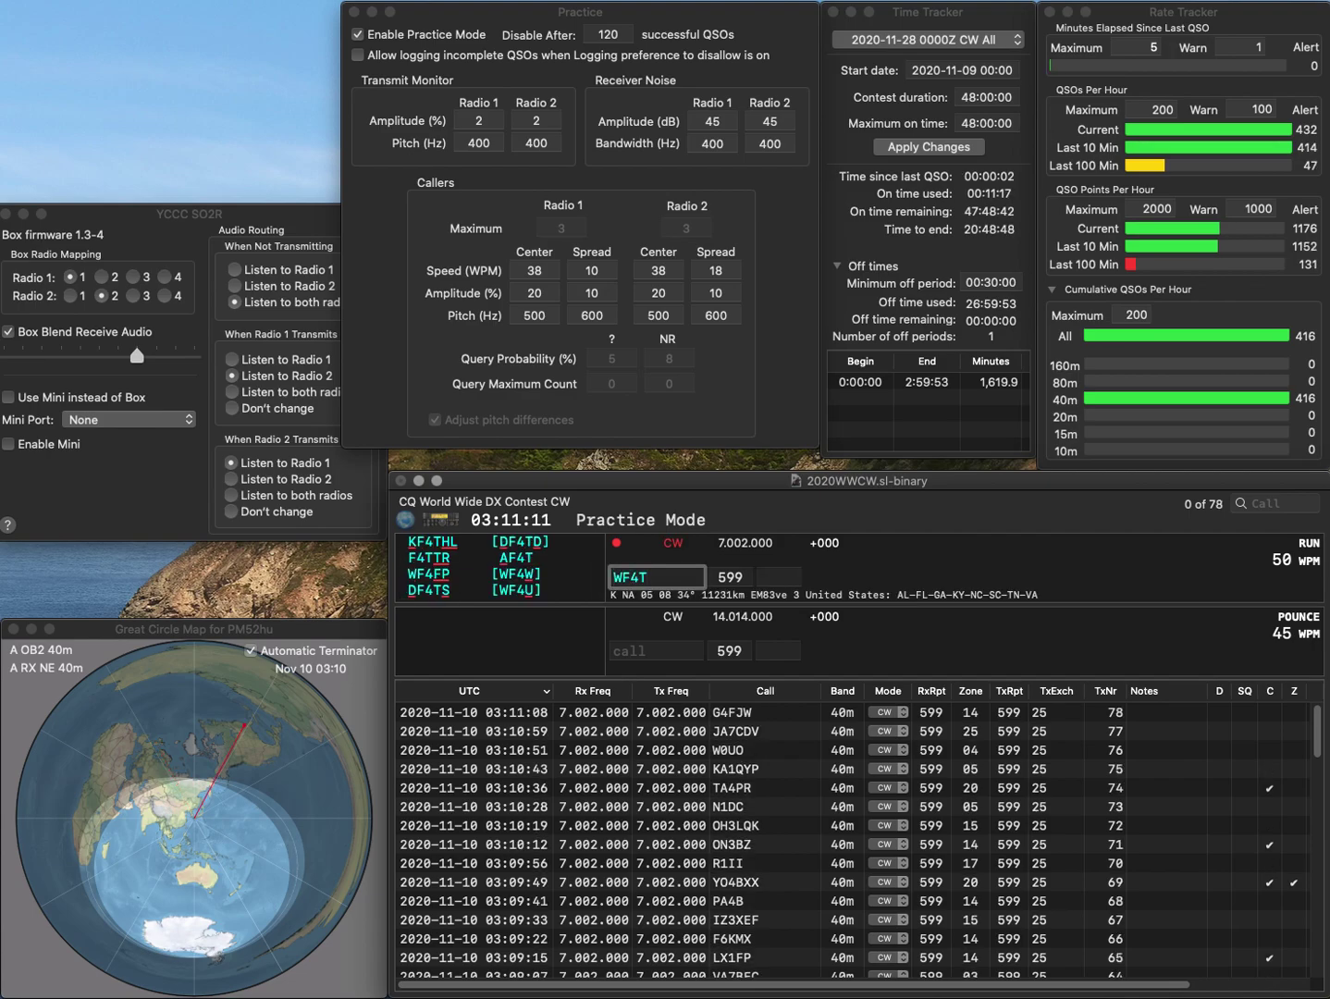
pyautogui.press('Left')
pyautogui.press('BackSpace')
pyautogui.write('3')
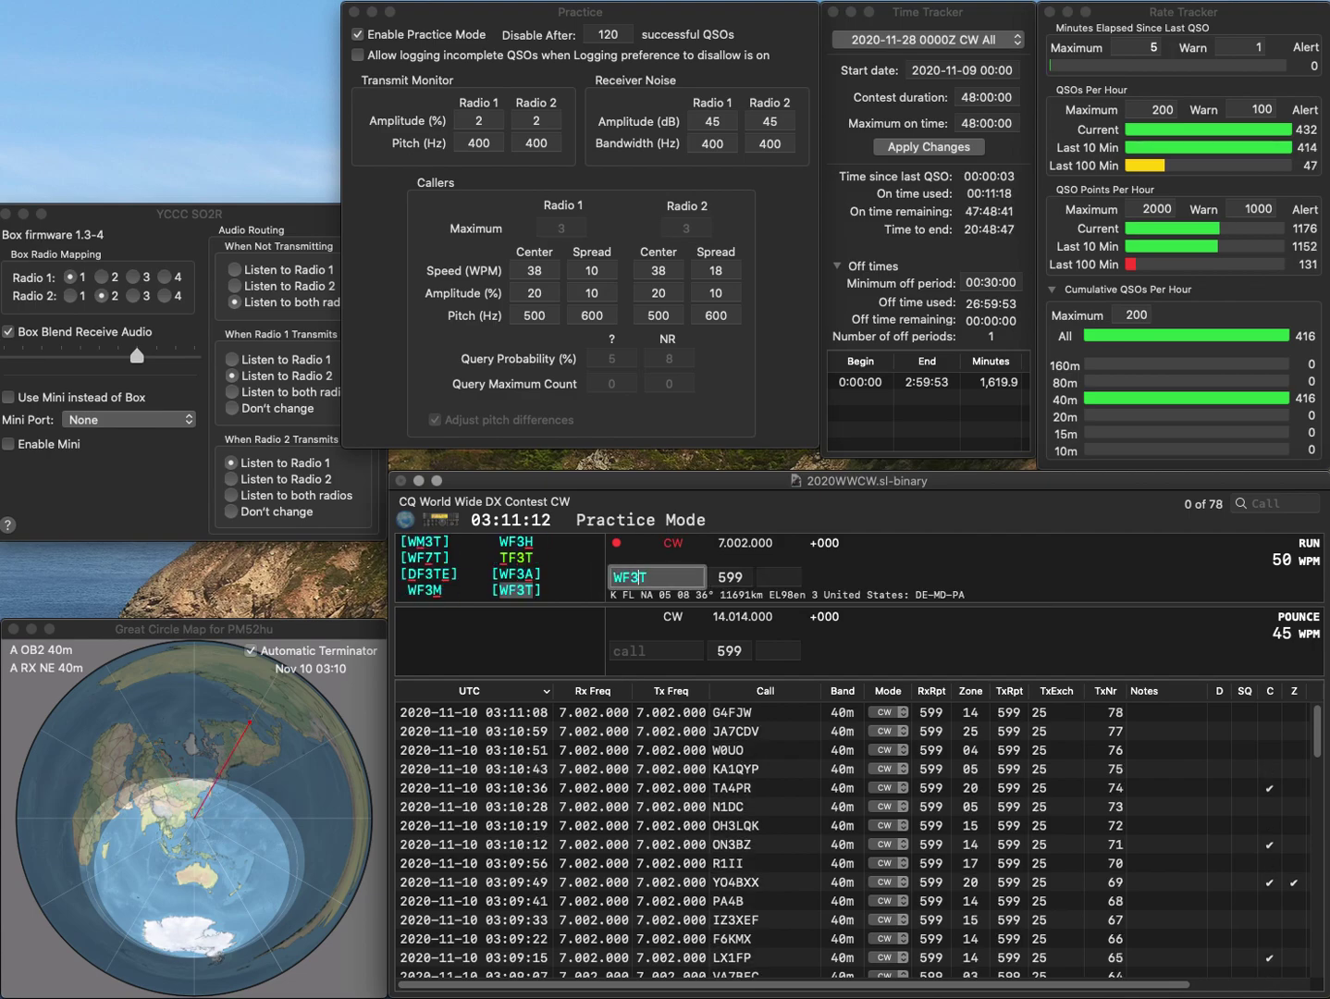
pyautogui.press('space')
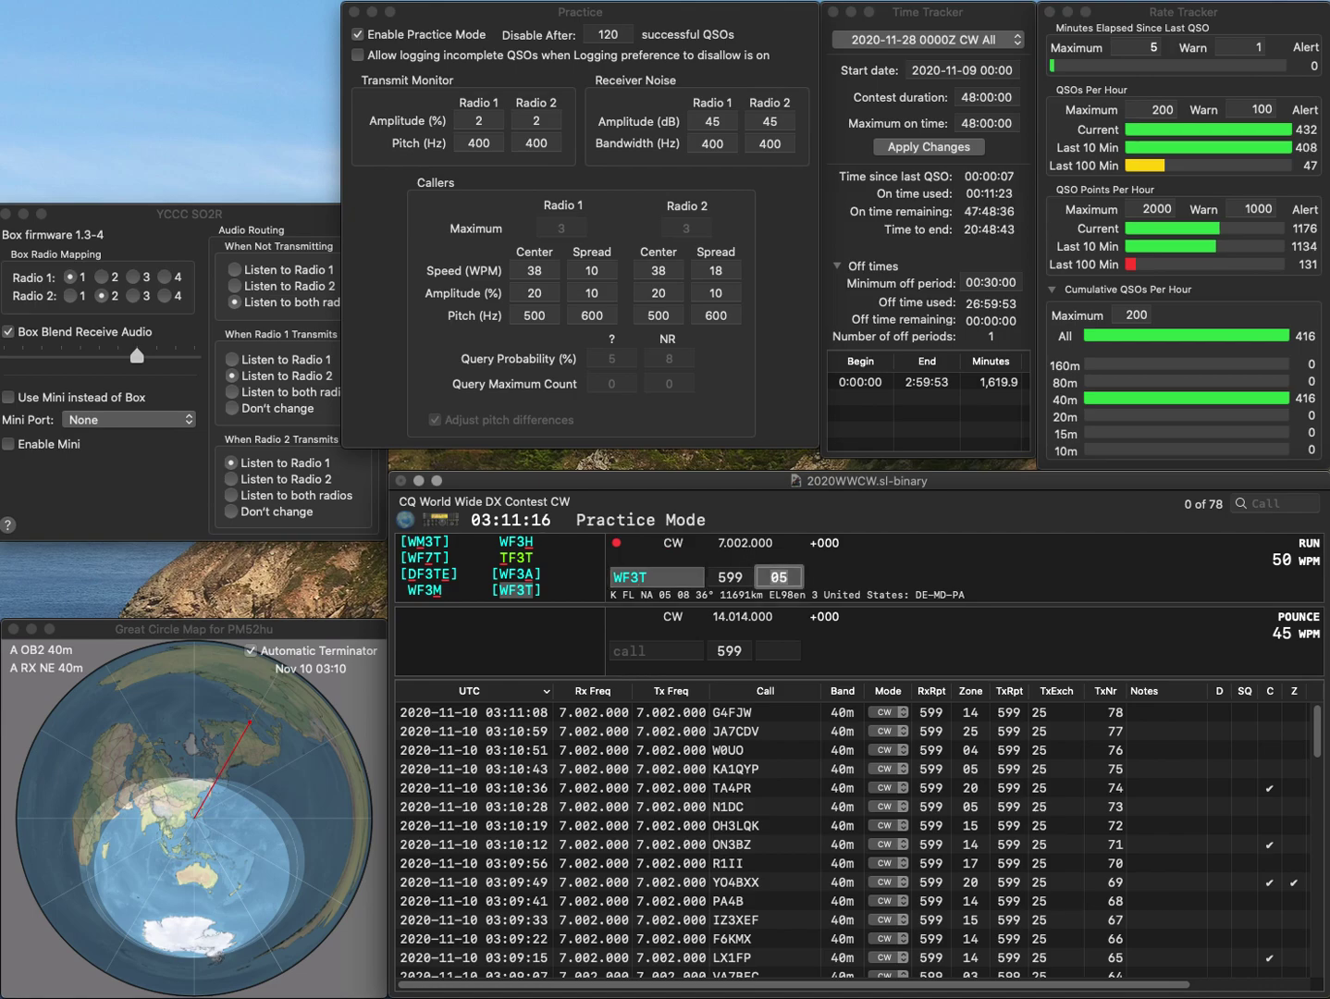
pyautogui.press('Return')
pyautogui.write('IW3E')
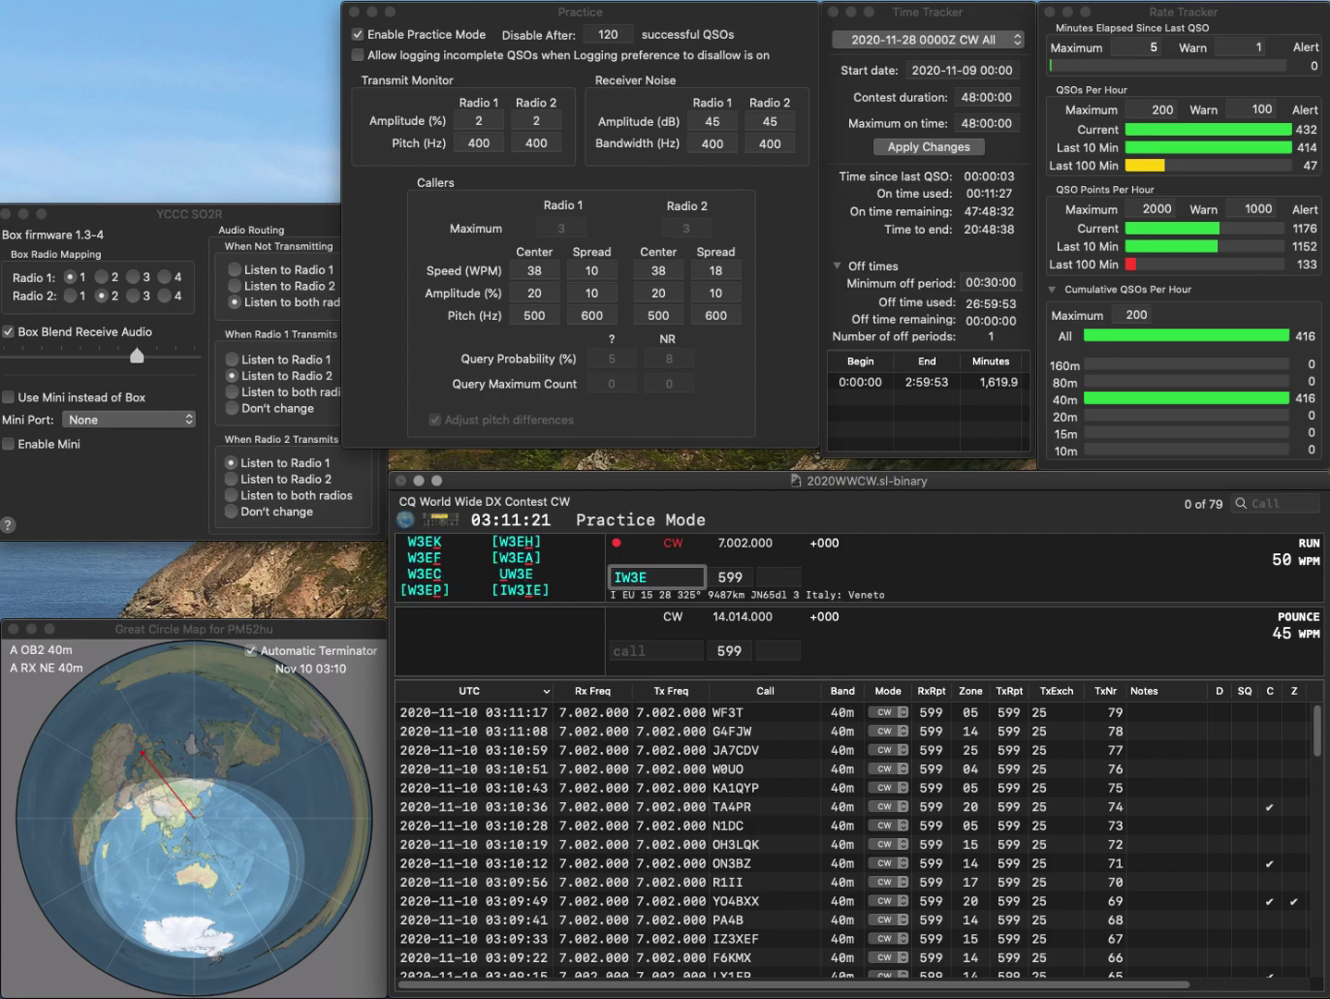
pyautogui.press('BackSpace')
pyautogui.write('IE')
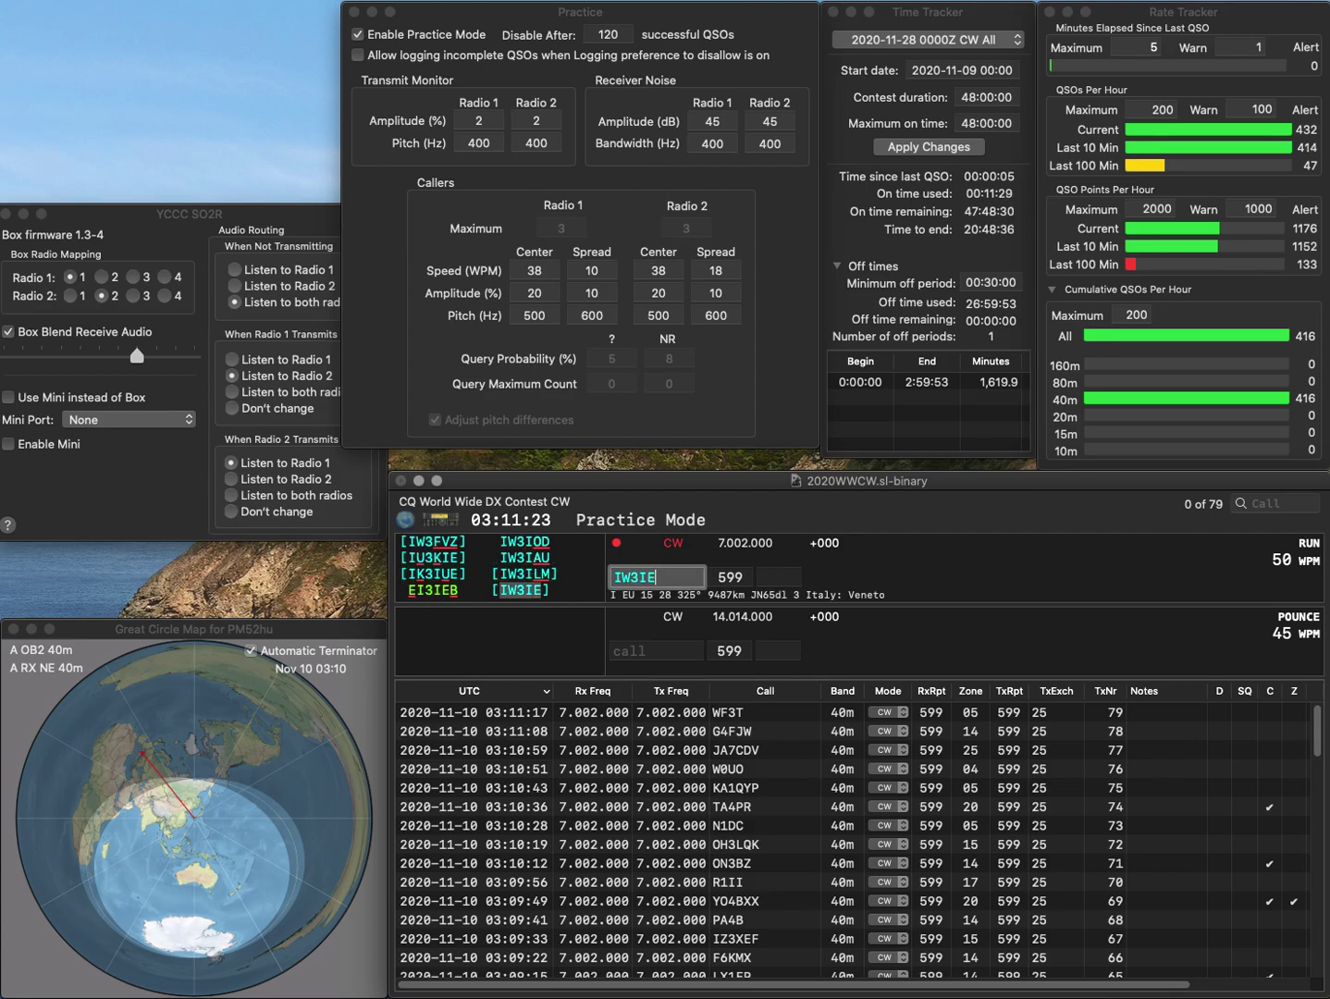
pyautogui.press('Return')
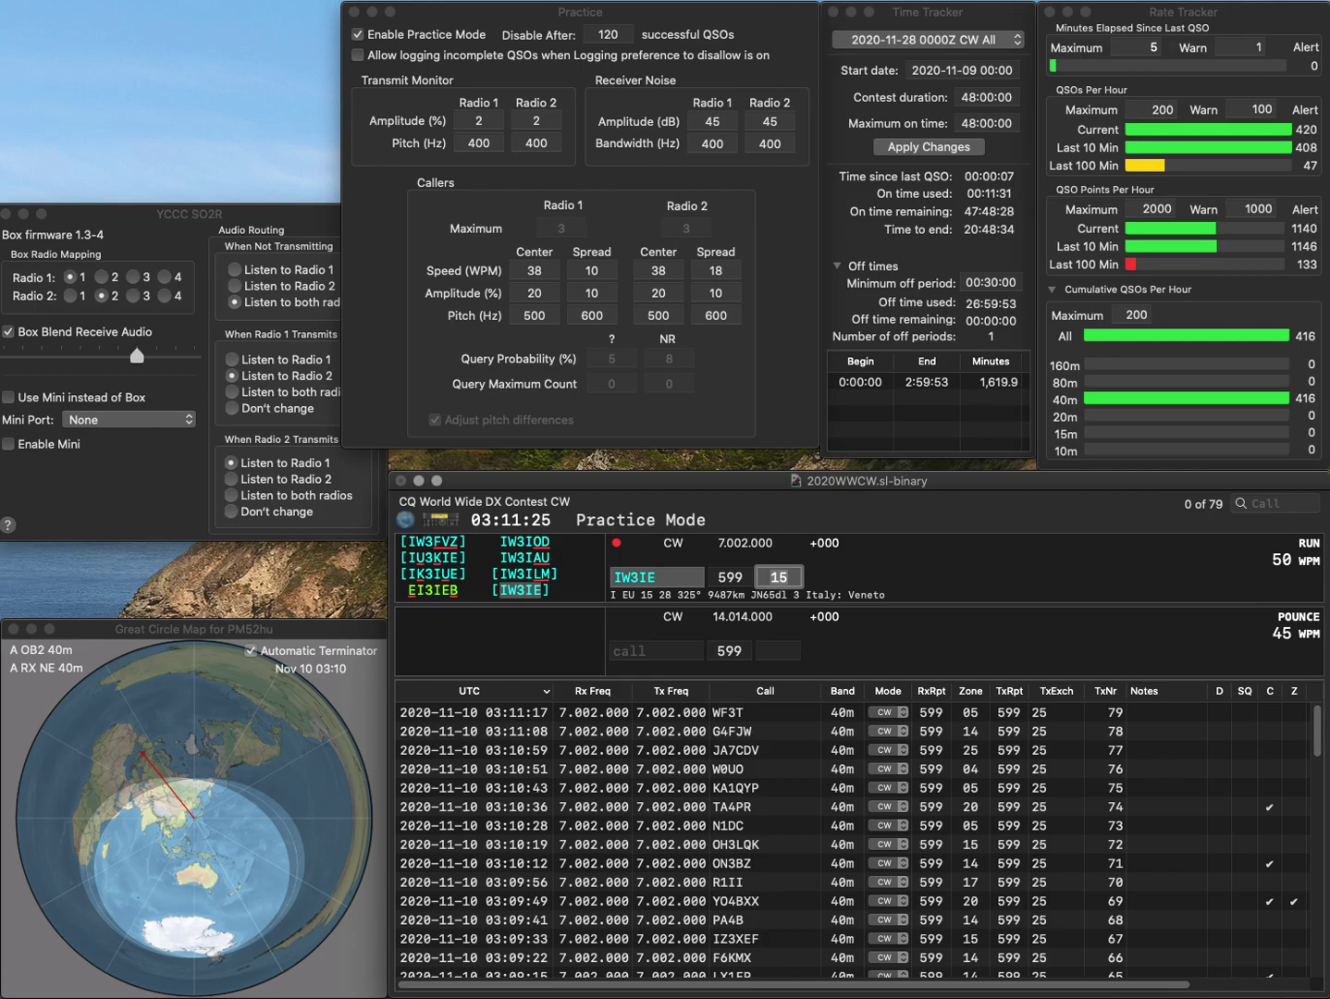
pyautogui.press('Return')
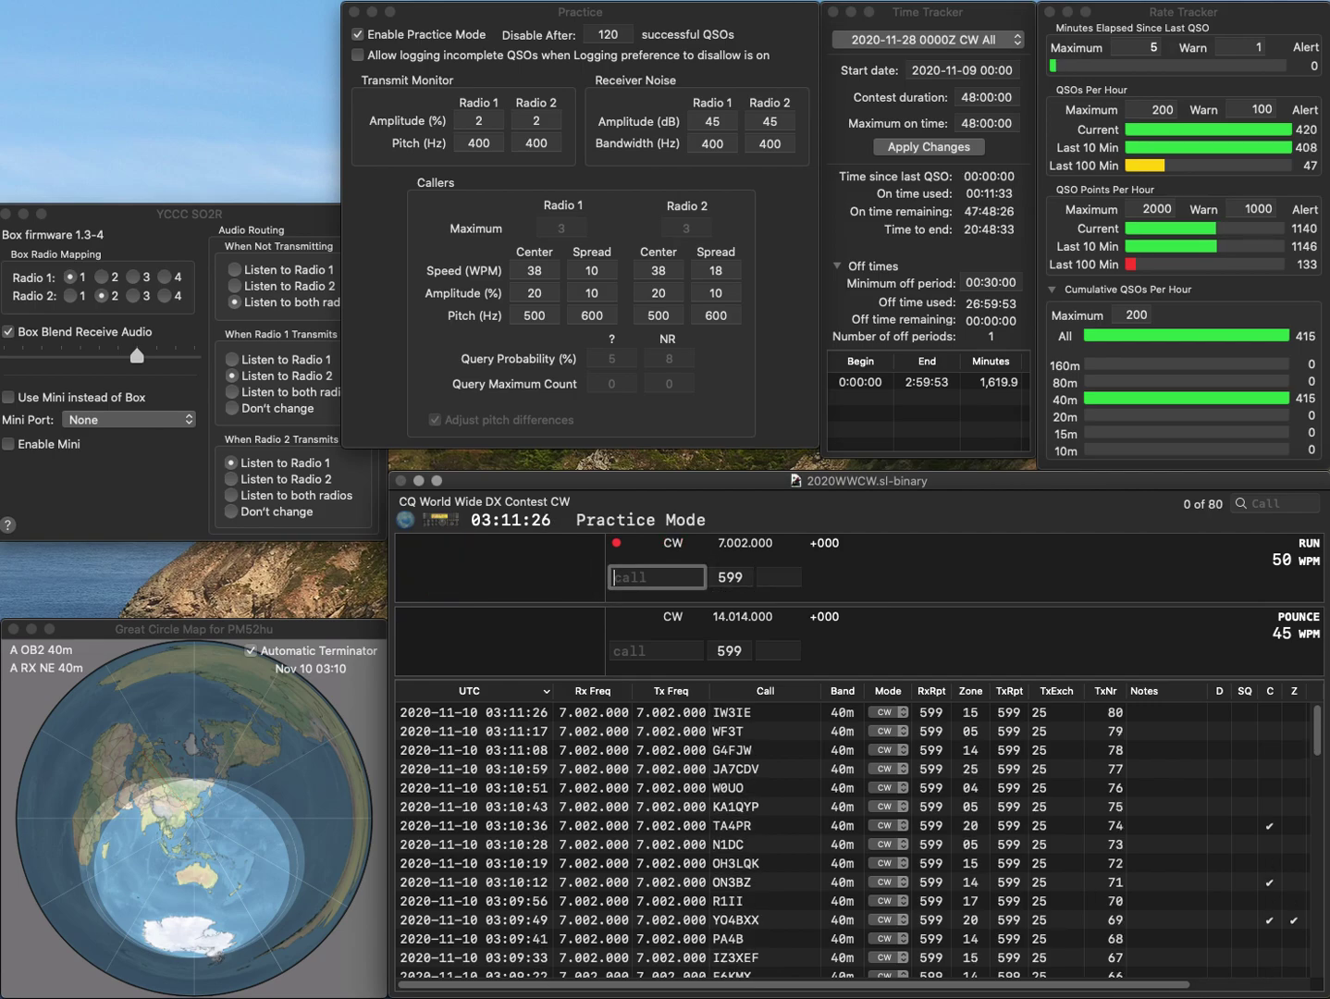
# Step: Work and log KR4V with zone 05 and SP2MKI with zone 15 as Radio 1 run contacts
pyautogui.write('KR4V')
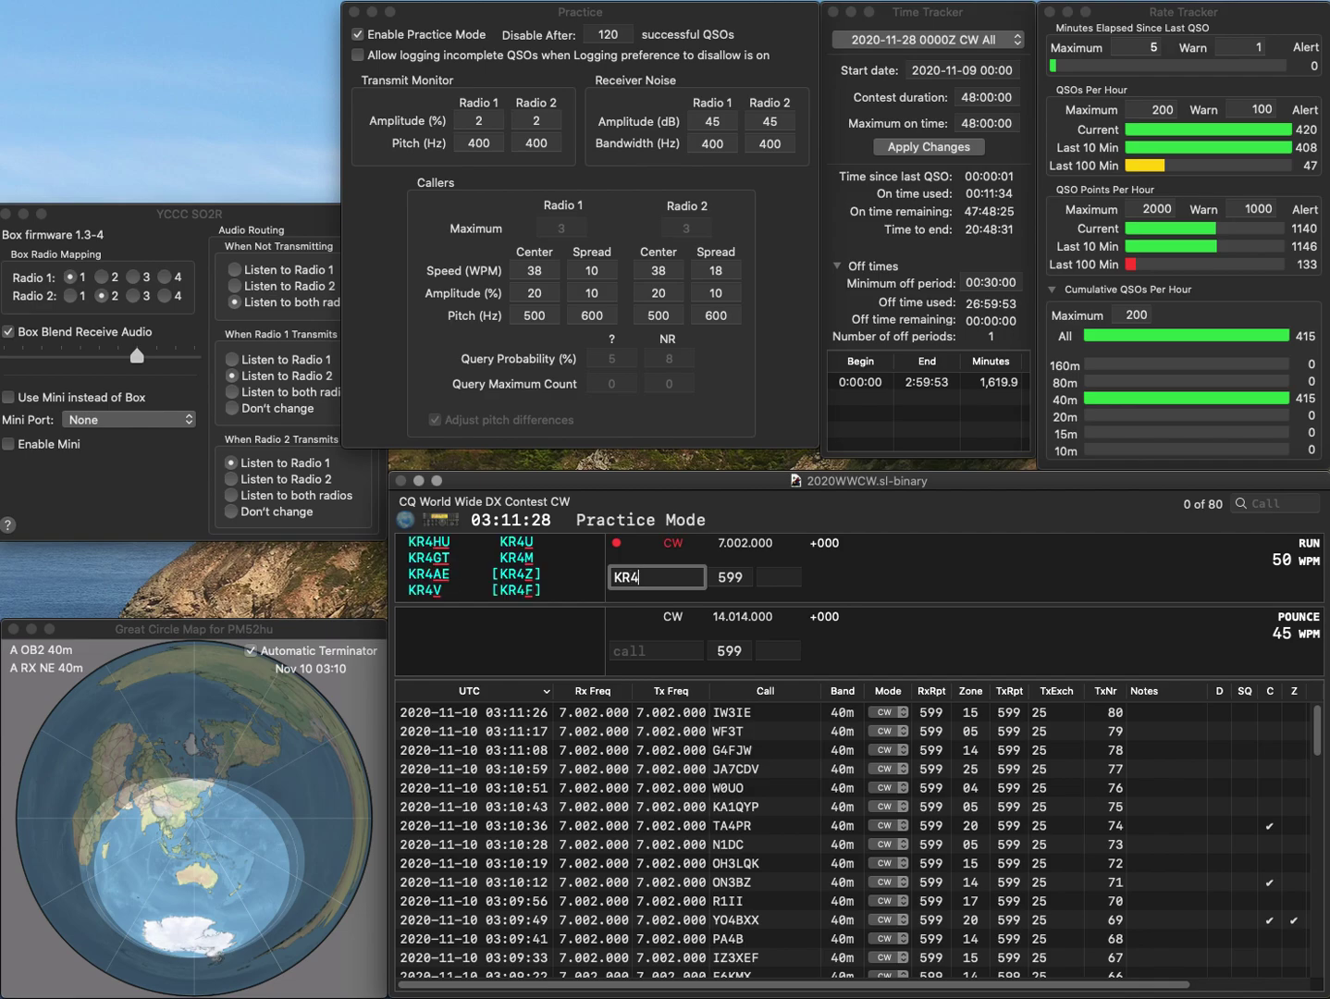
pyautogui.press('Return')
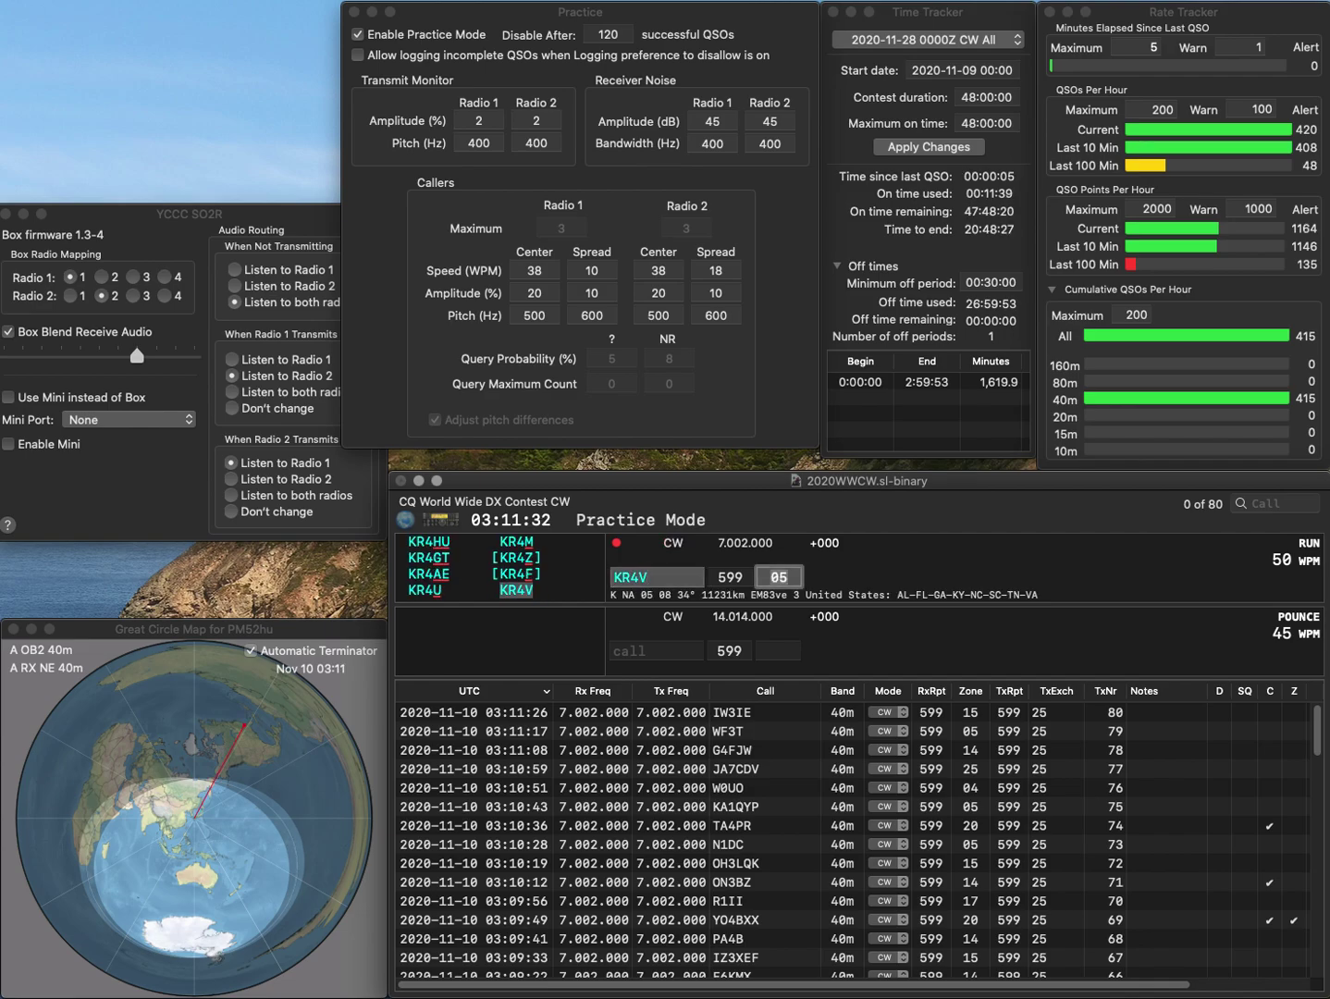
pyautogui.press('Return')
pyautogui.write('S')
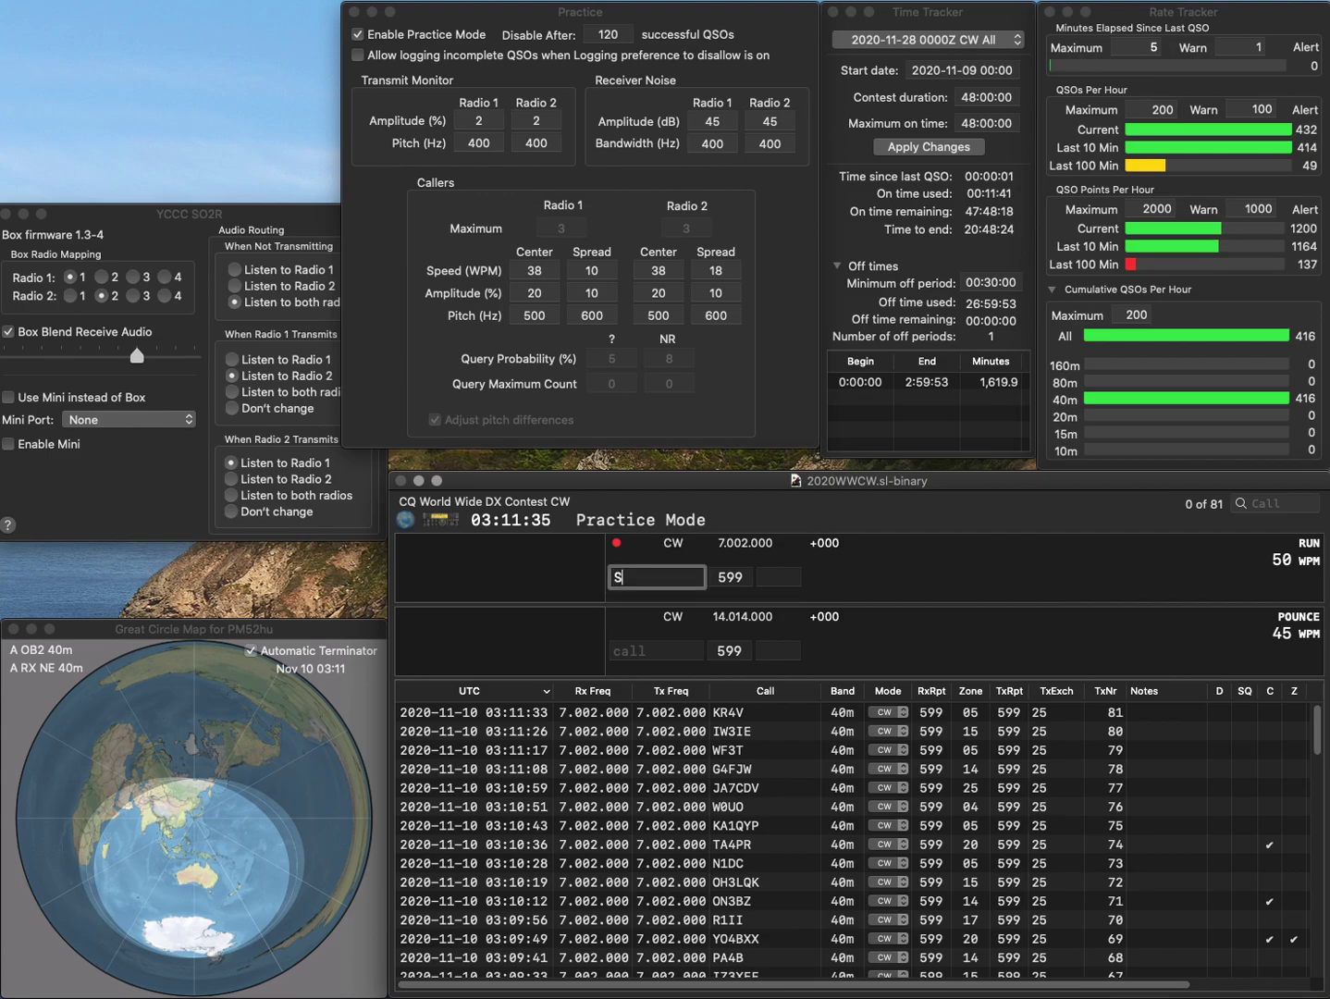
pyautogui.write('P2MKI')
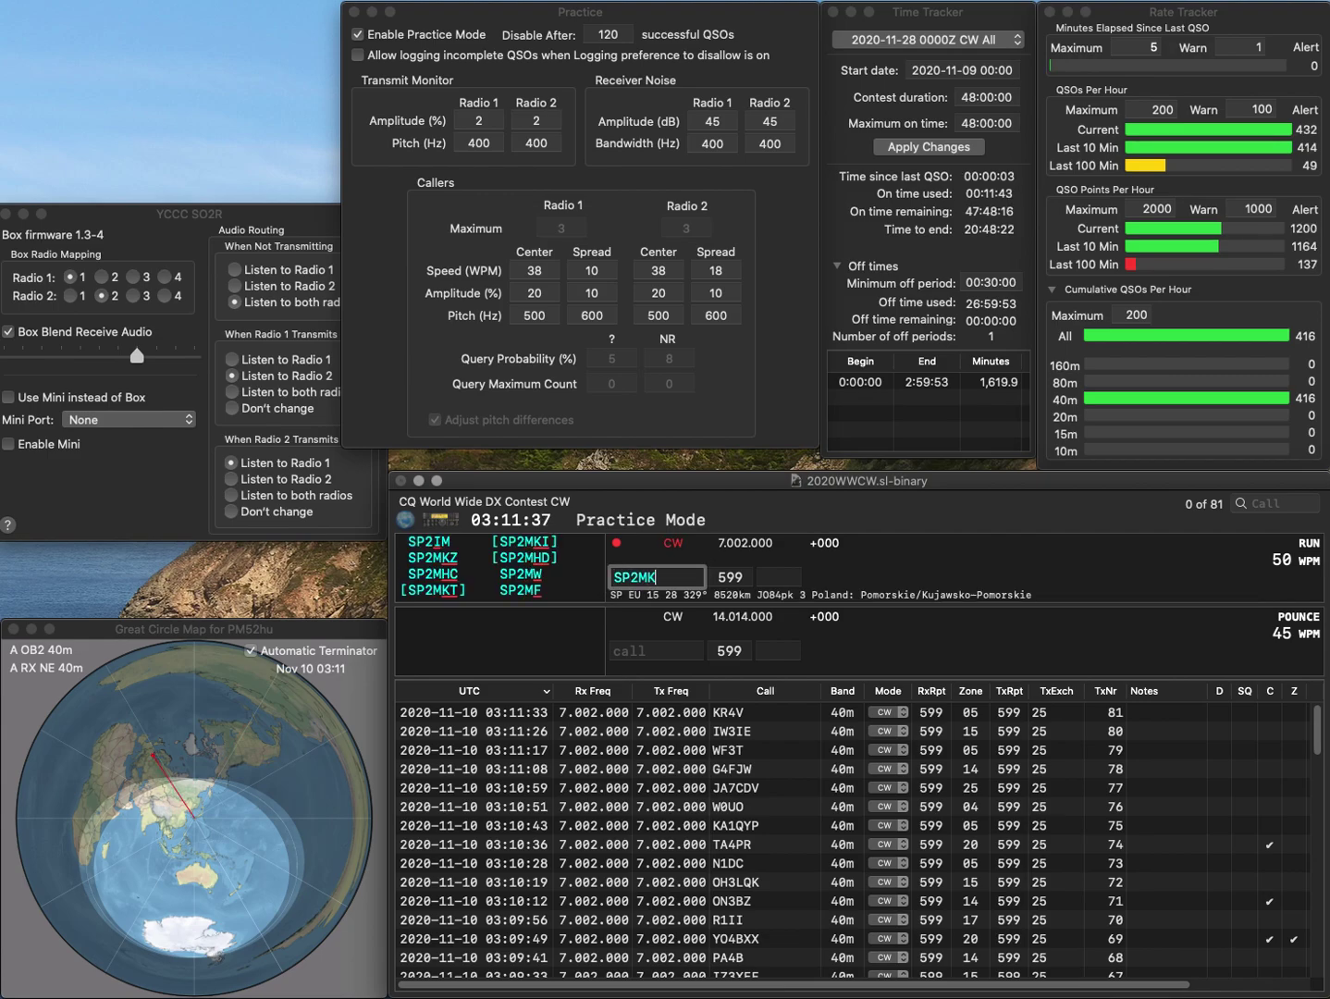
pyautogui.press('space')
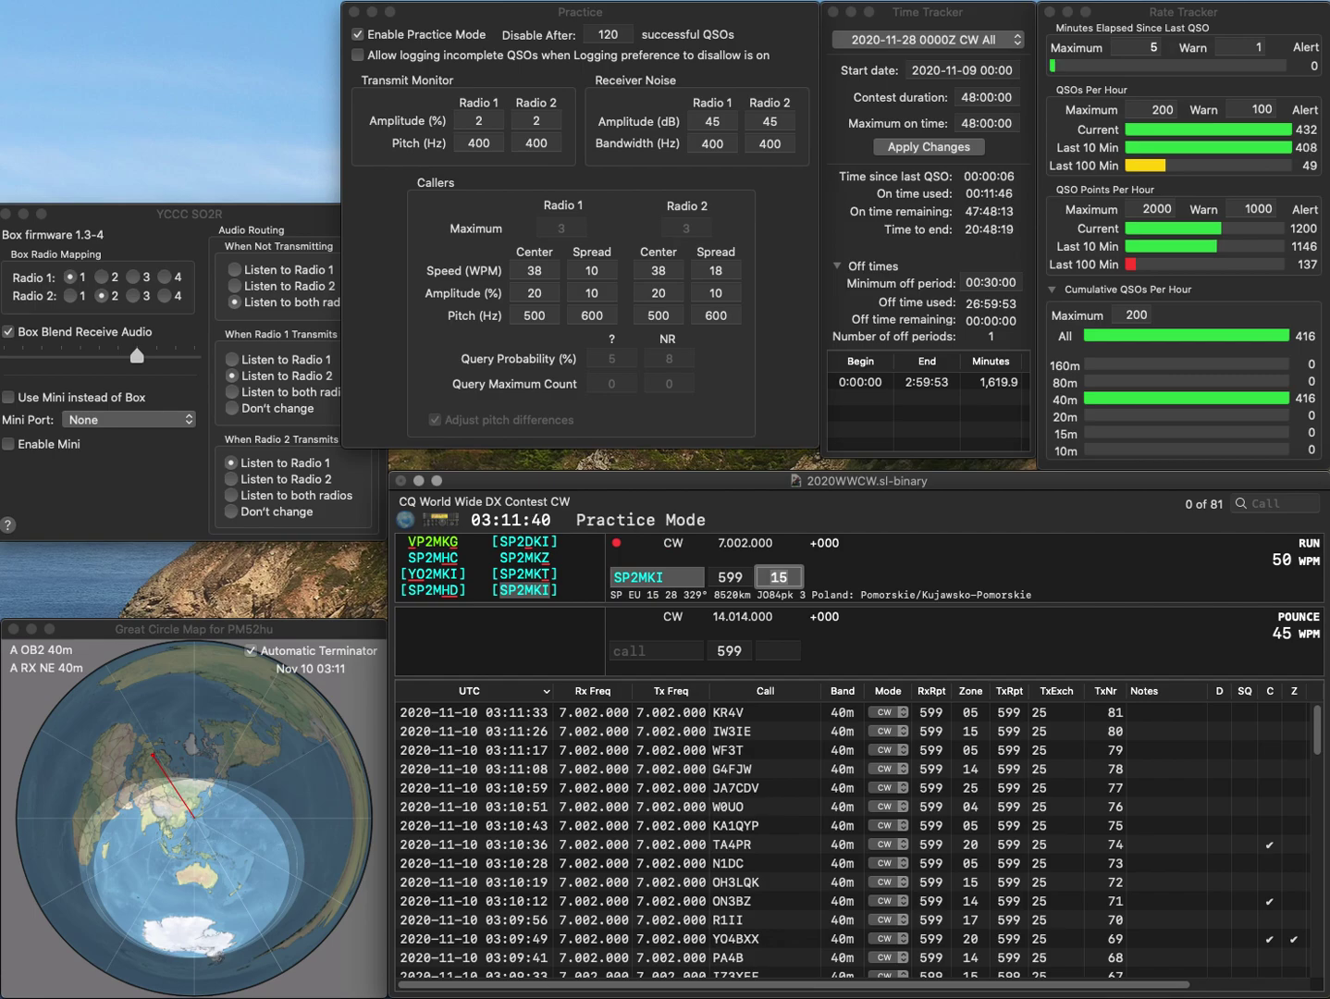
pyautogui.press('Return')
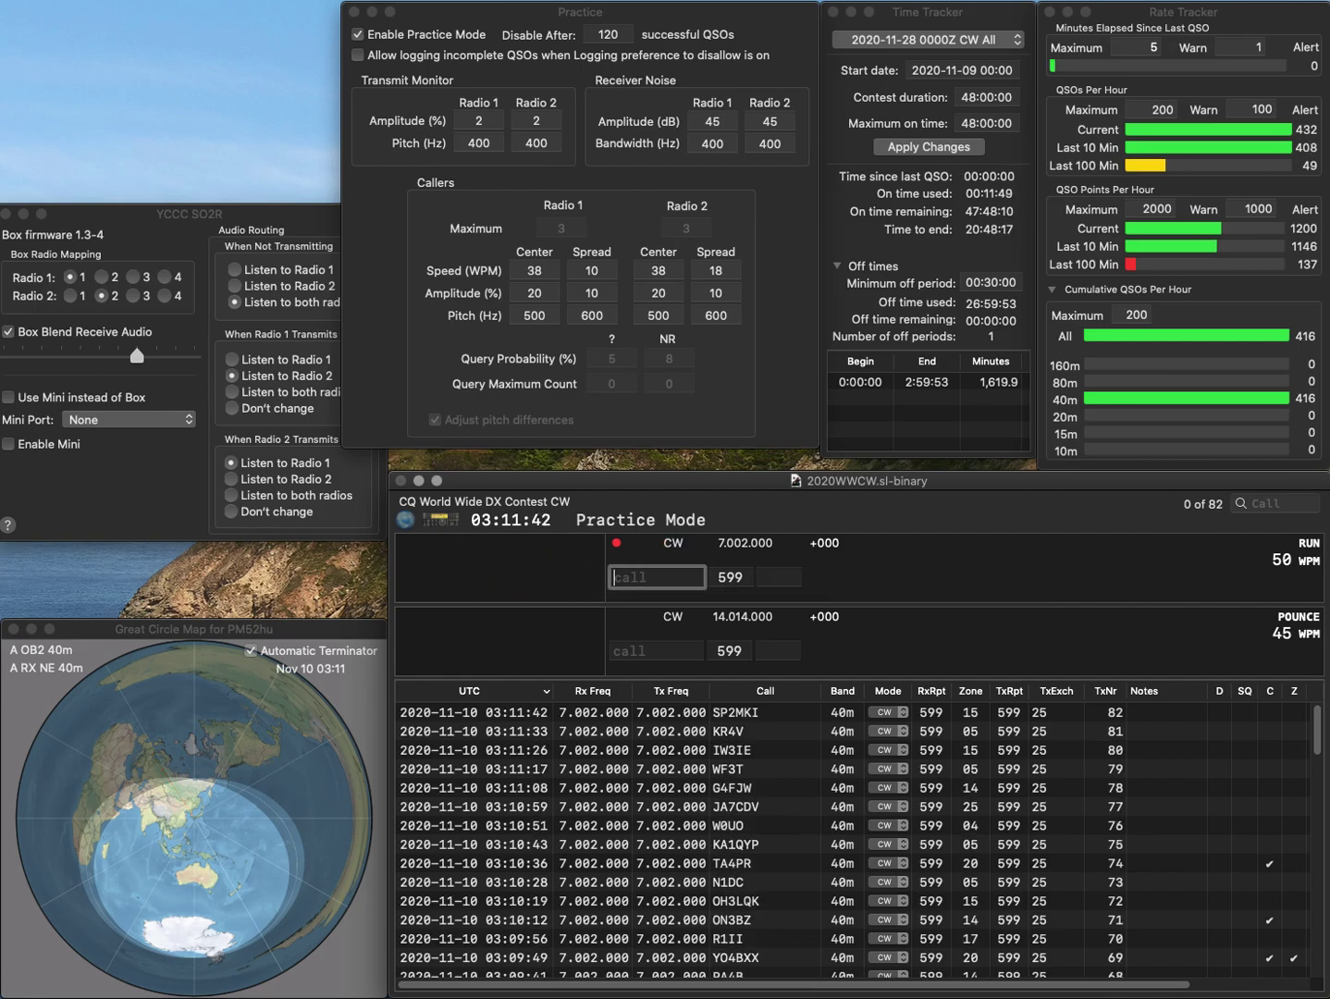
# Step: Work and log SQ8LUU with zone 15 and W6OU with zone 03 as Radio 1 run contacts
pyautogui.write('SQ8')
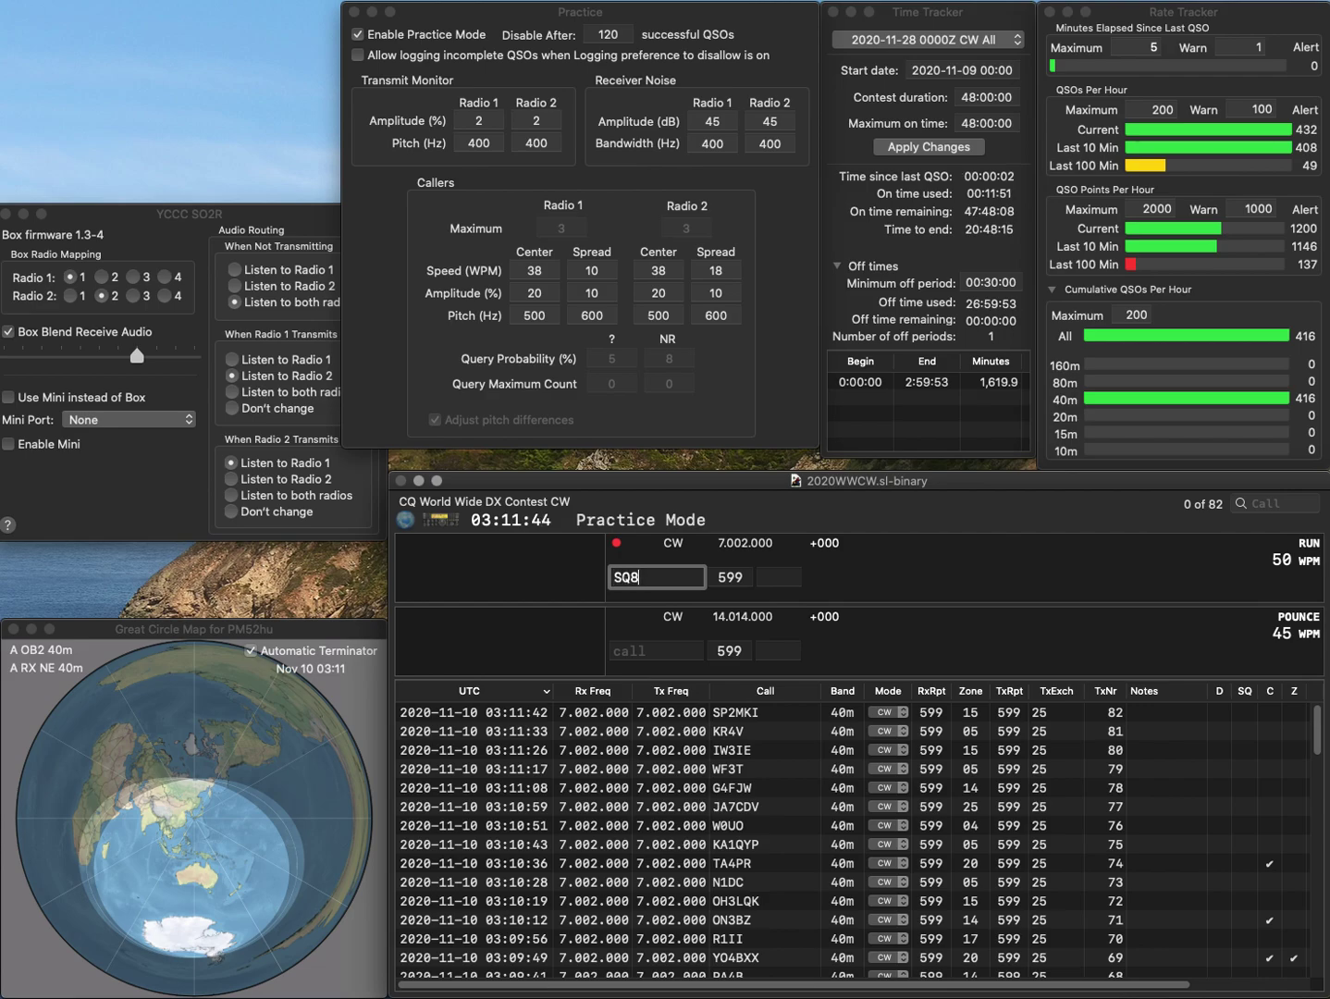
pyautogui.write('LUU')
pyautogui.press('space')
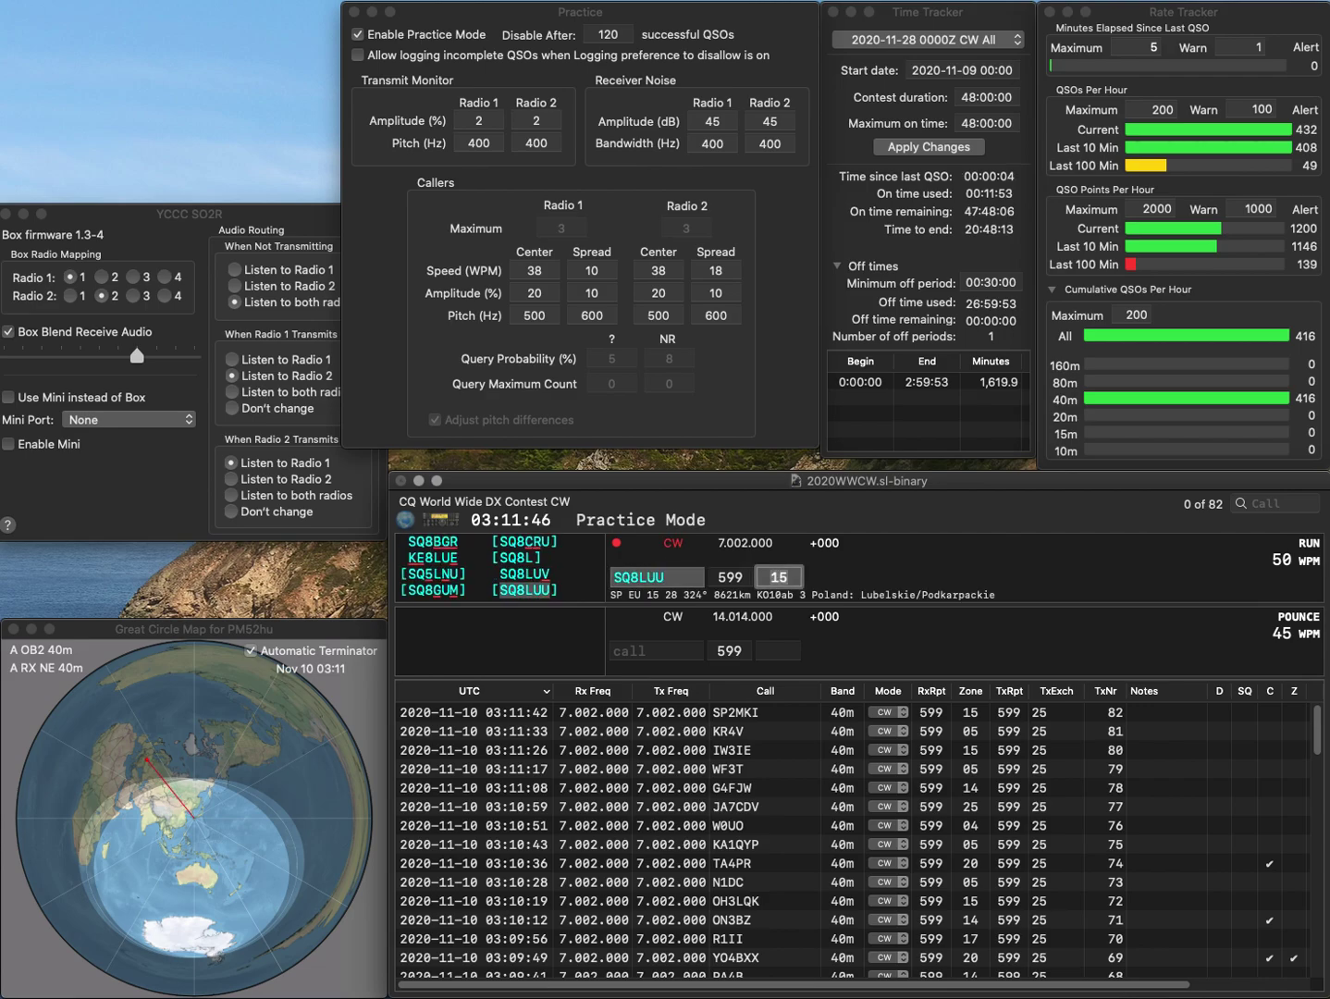
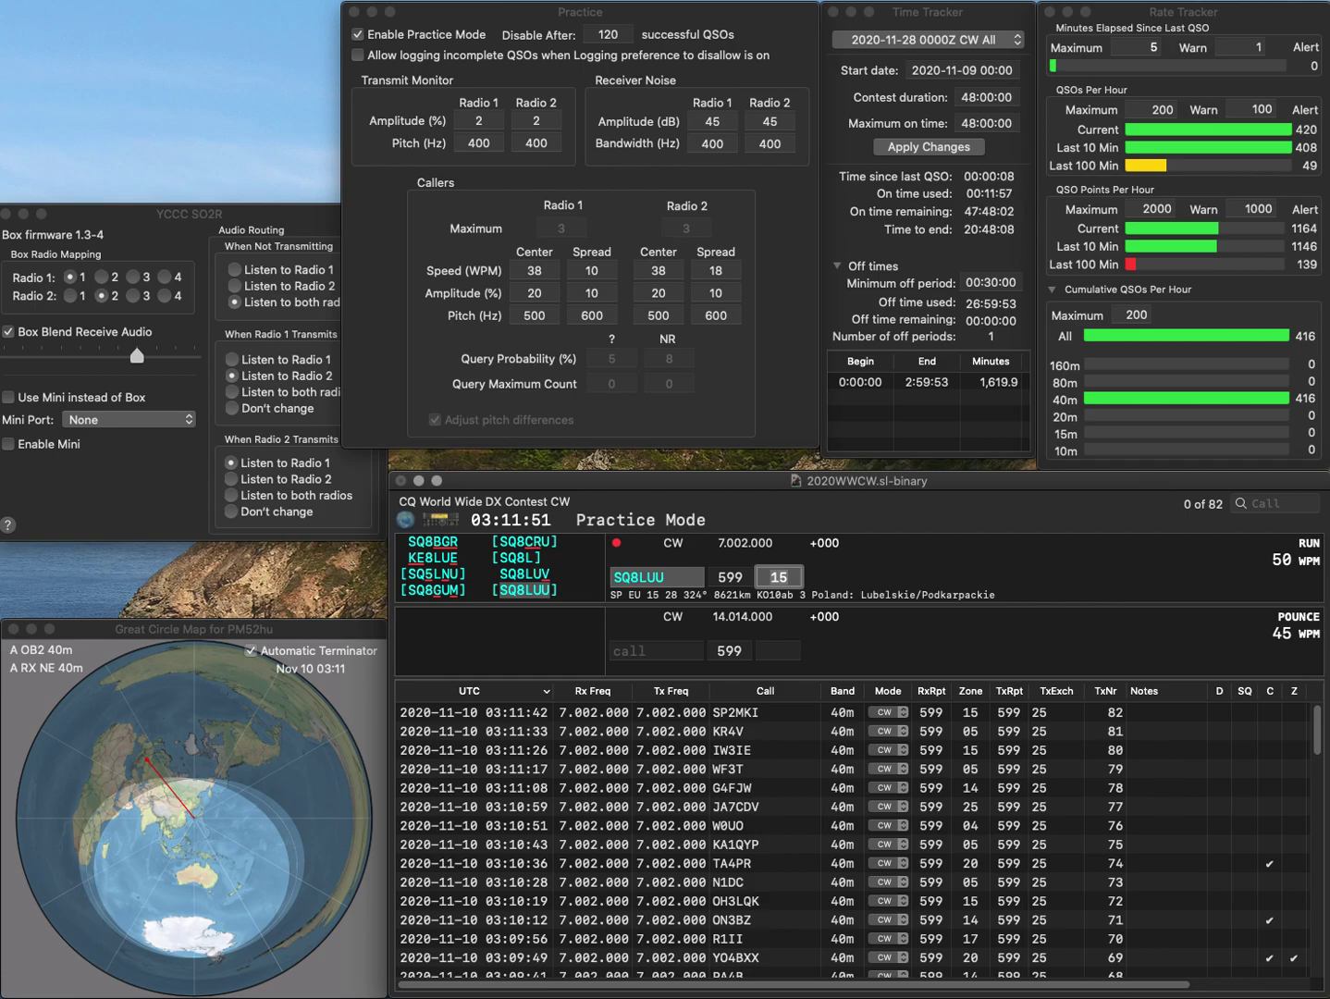
pyautogui.press('Return')
pyautogui.write('W6OU')
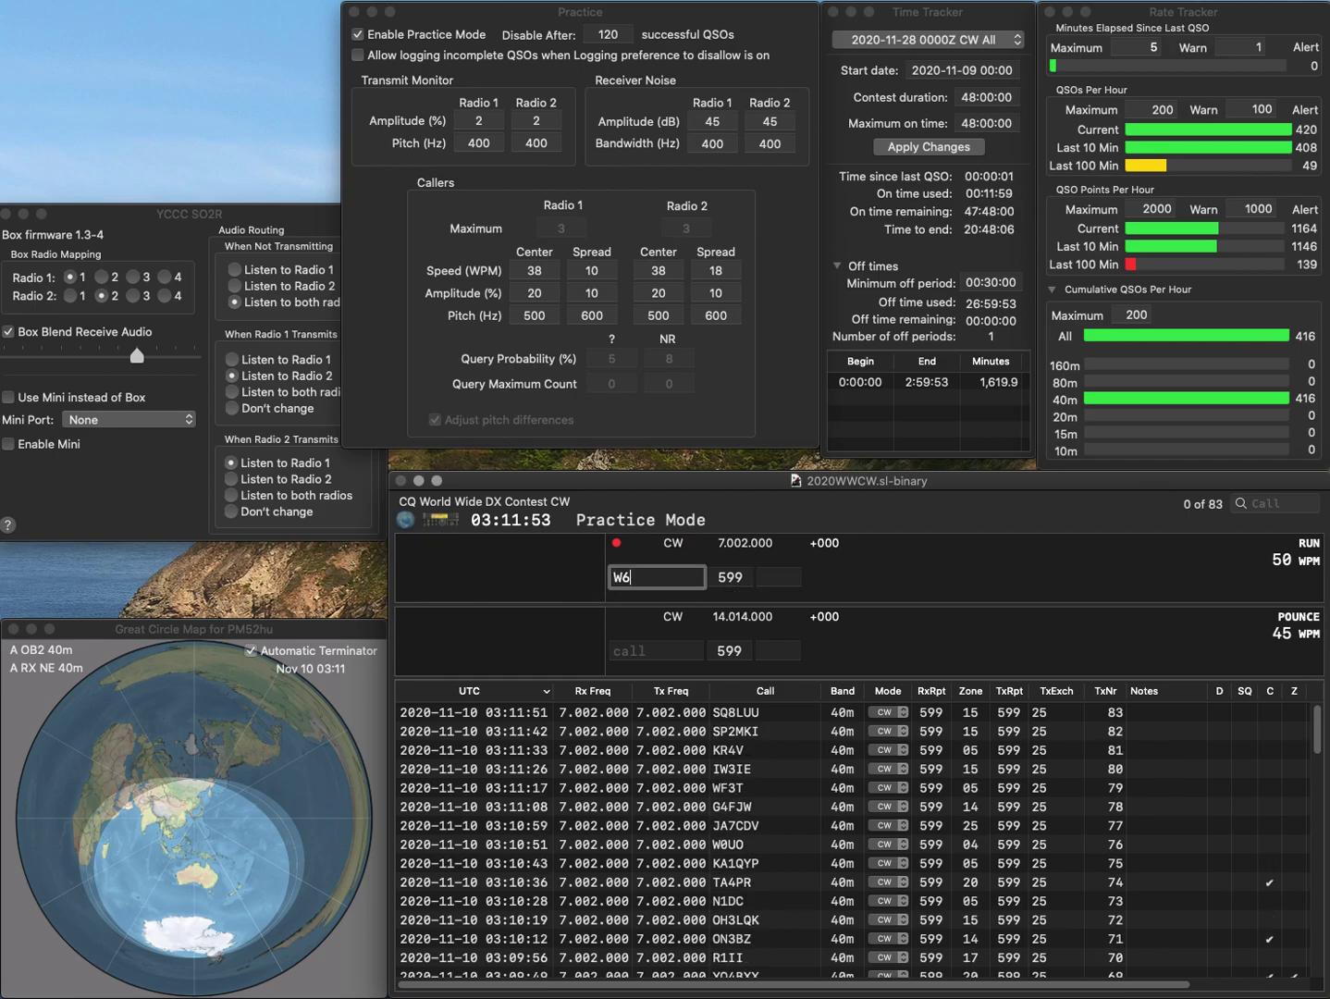
pyautogui.press('Return')
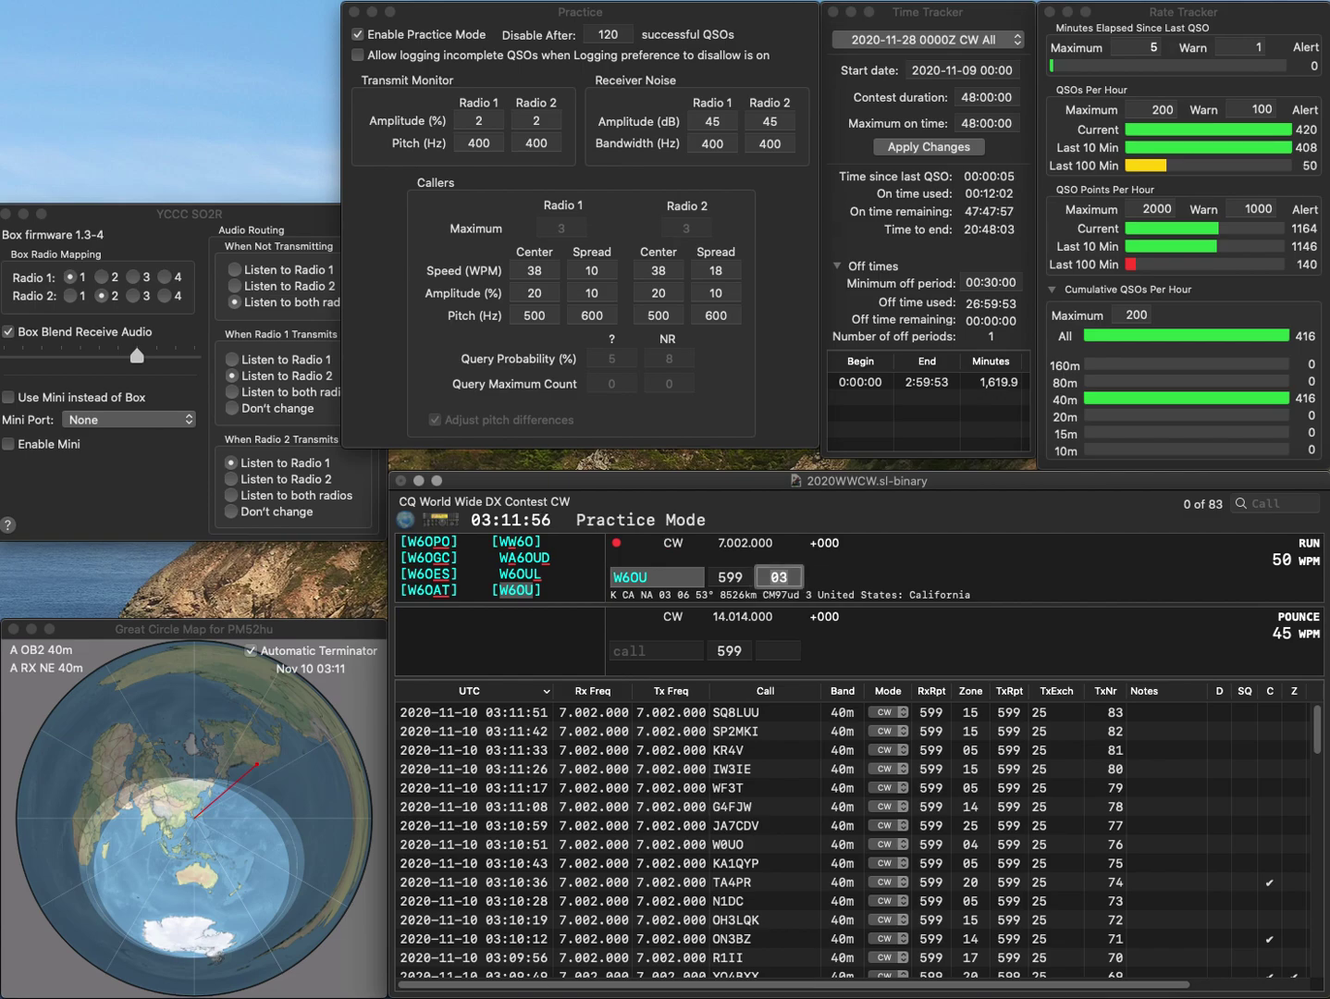
pyautogui.press('Return')
pyautogui.write('K')
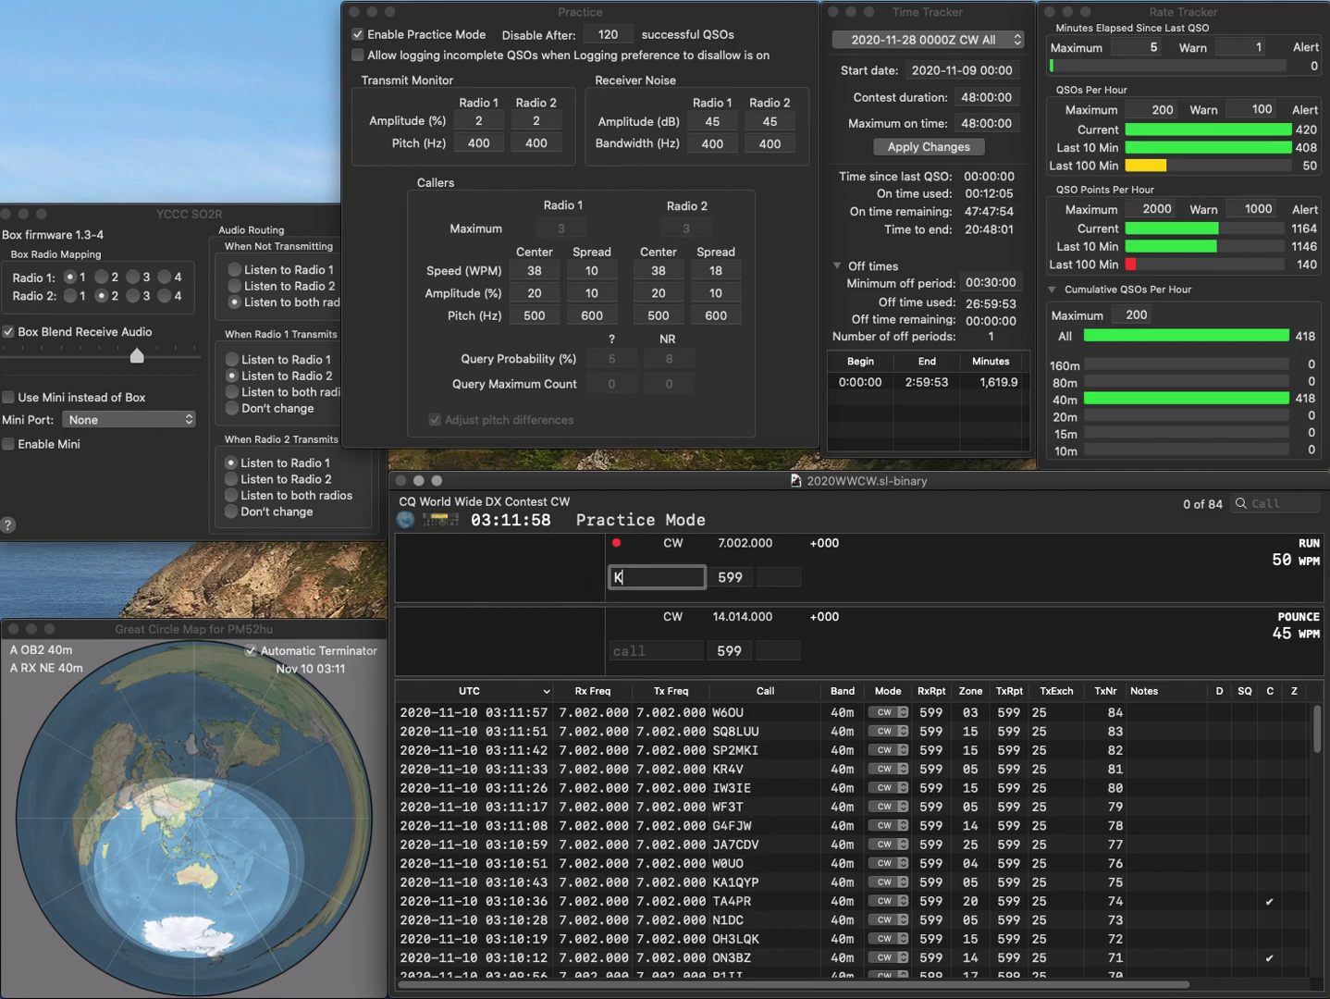
pyautogui.write('3IA')
pyautogui.press('Return')
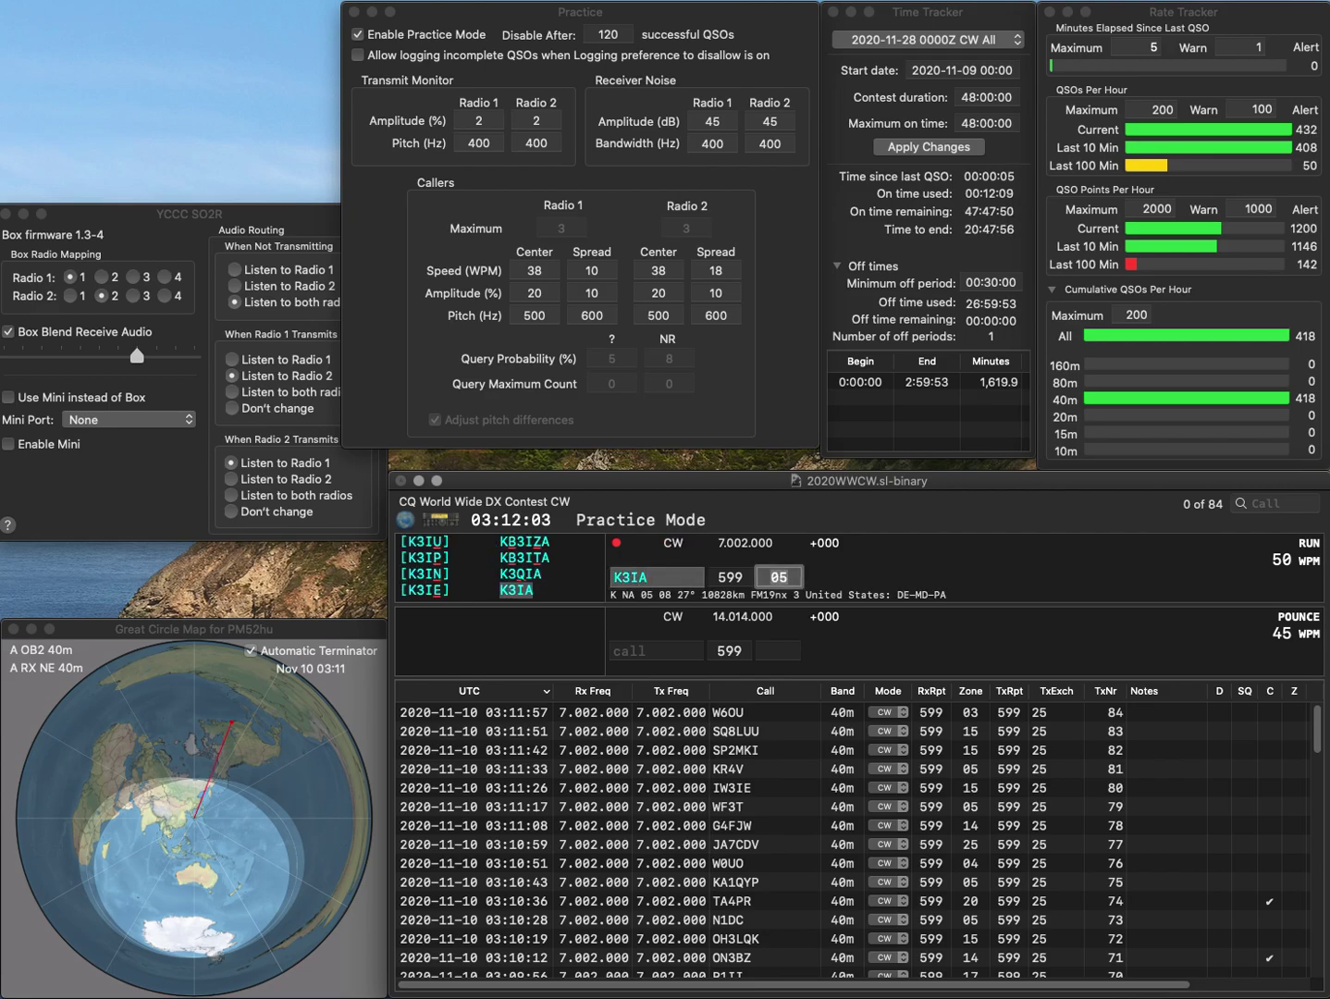
pyautogui.press('Return')
pyautogui.write('N2ZVN')
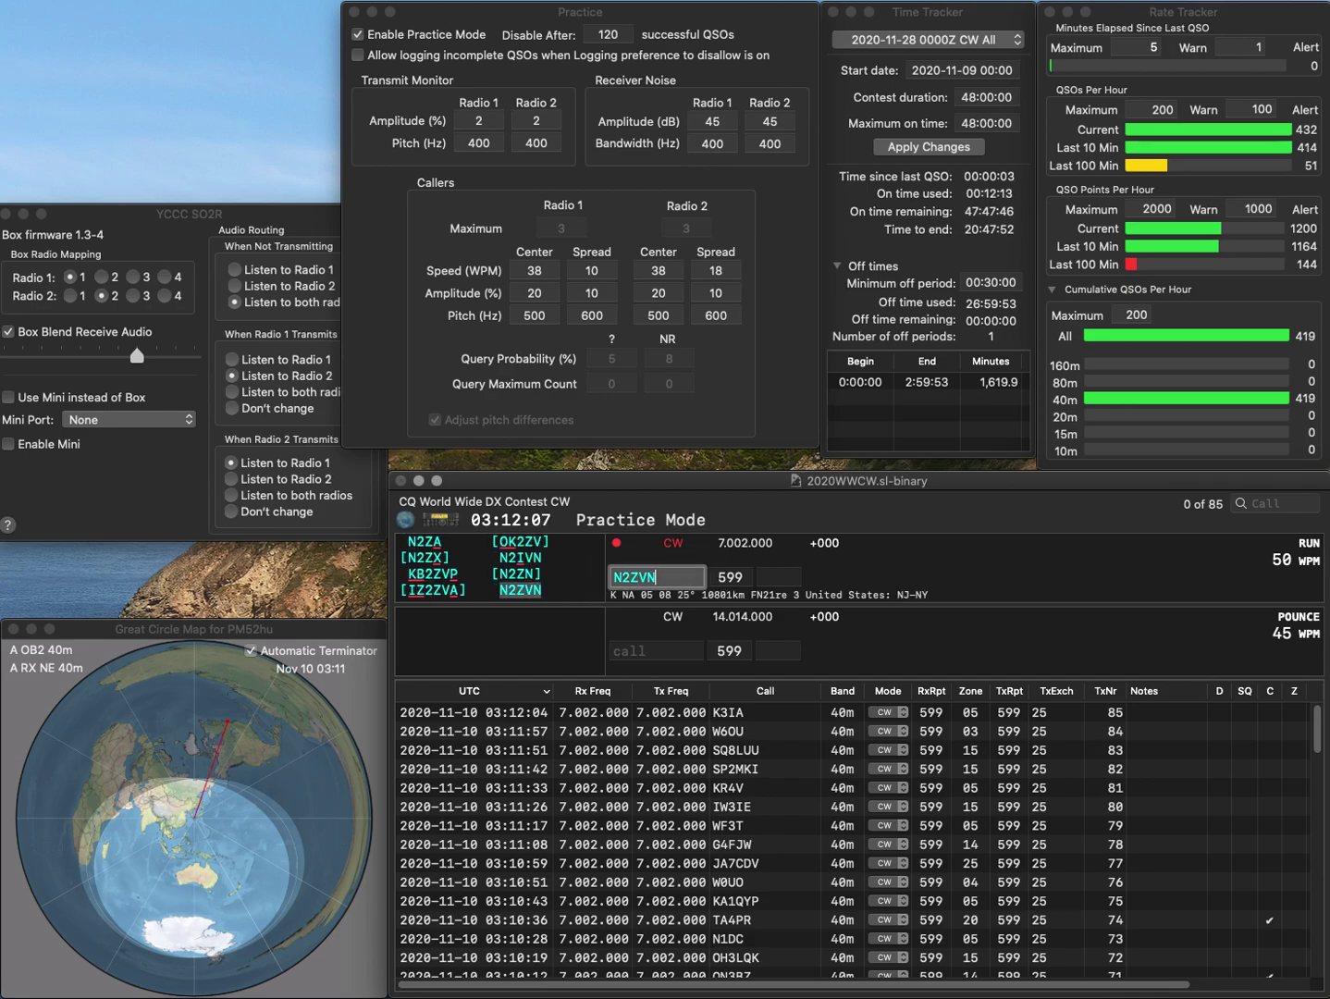
pyautogui.press('Return')
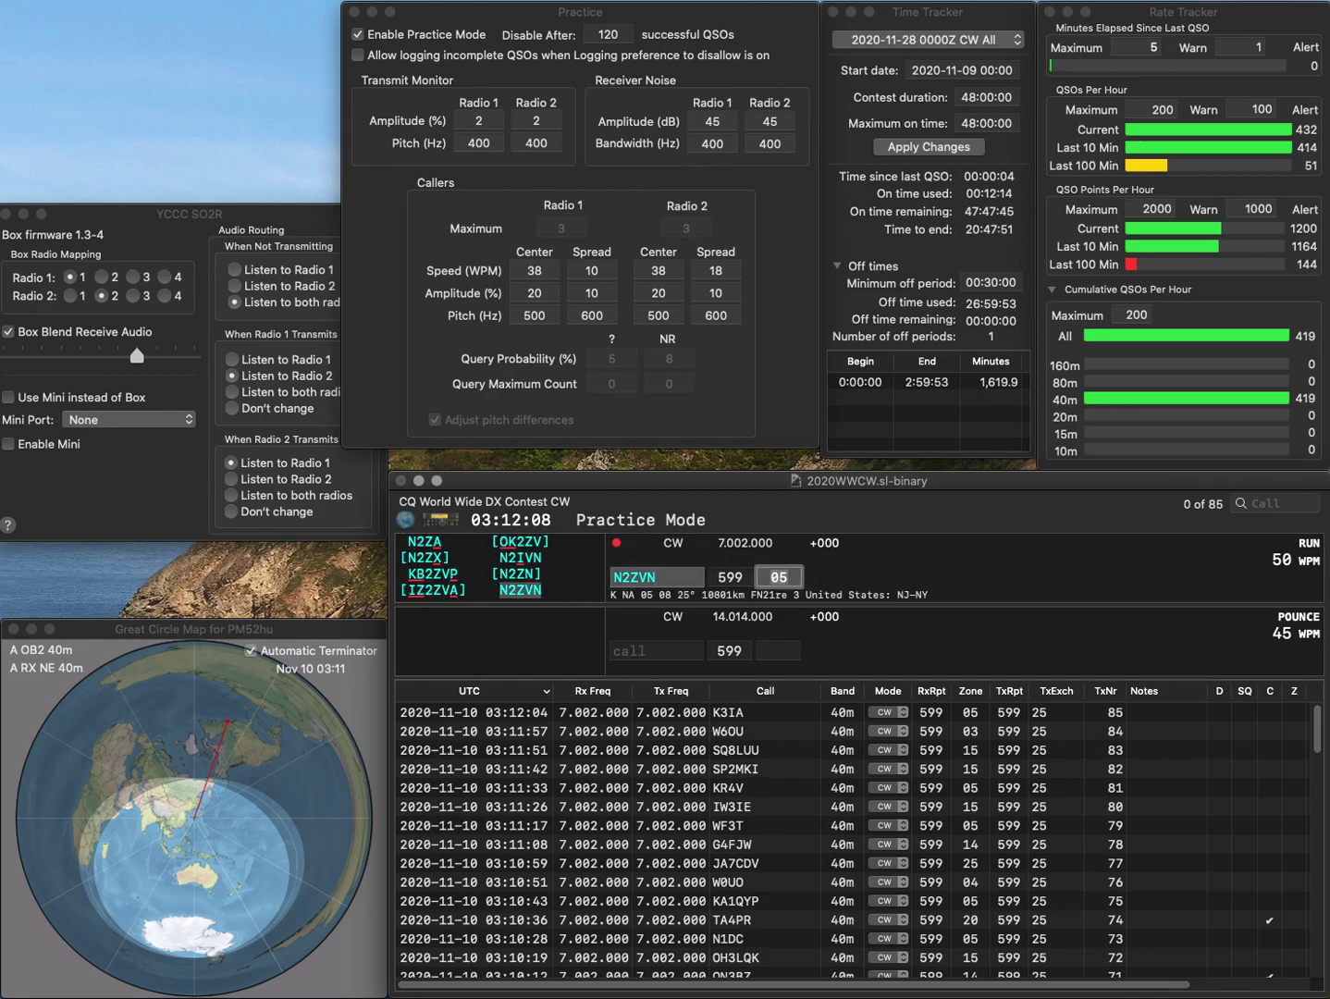
pyautogui.press('Return')
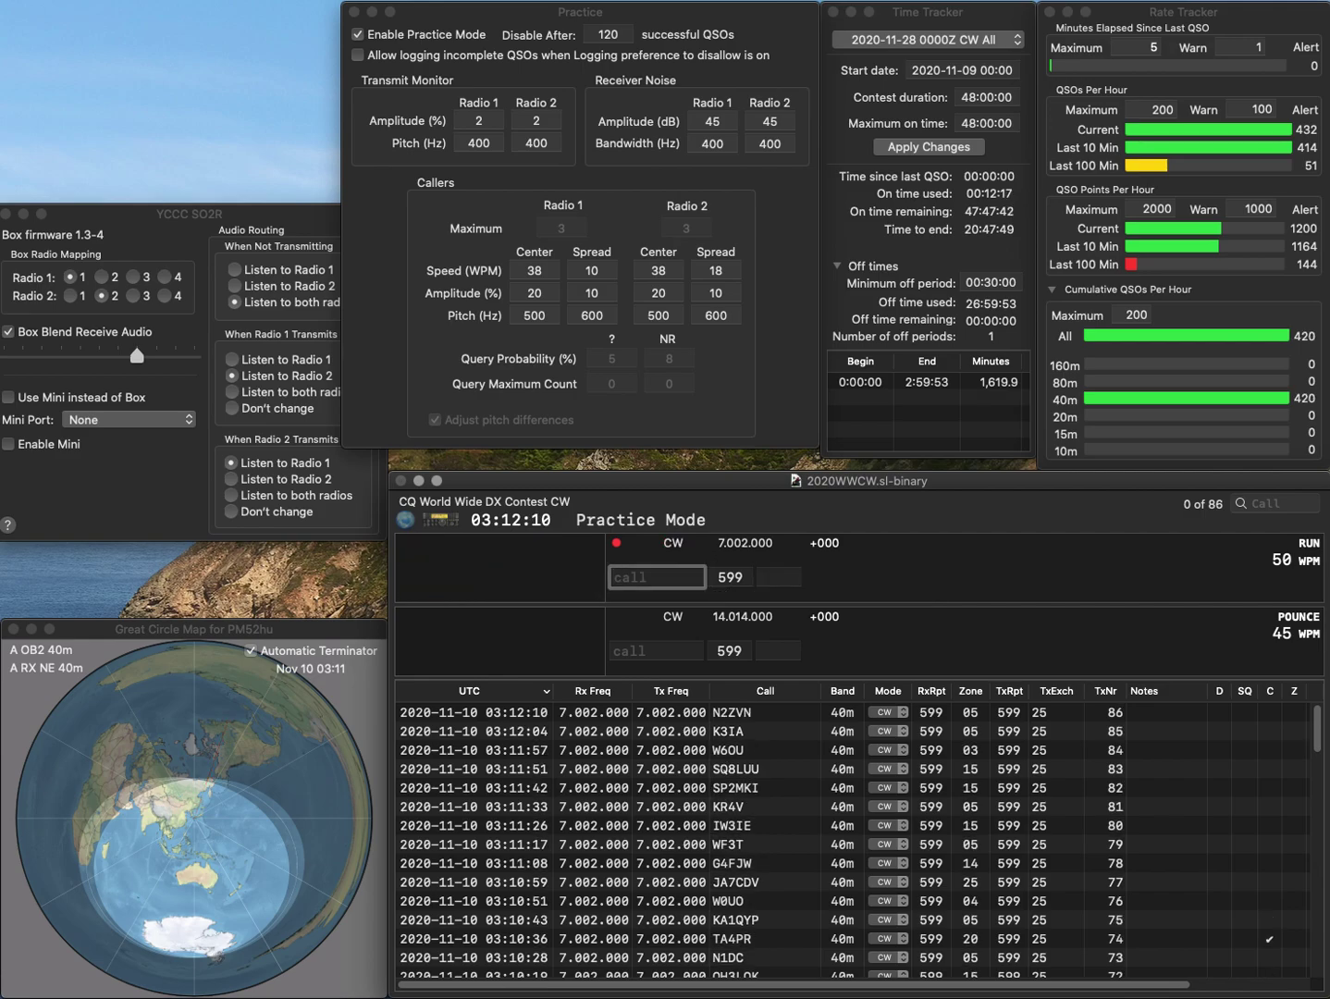
# Step: Work the next Radio 1 caller as AA2AD and log the contact with zone 05
pyautogui.write('AA2AD')
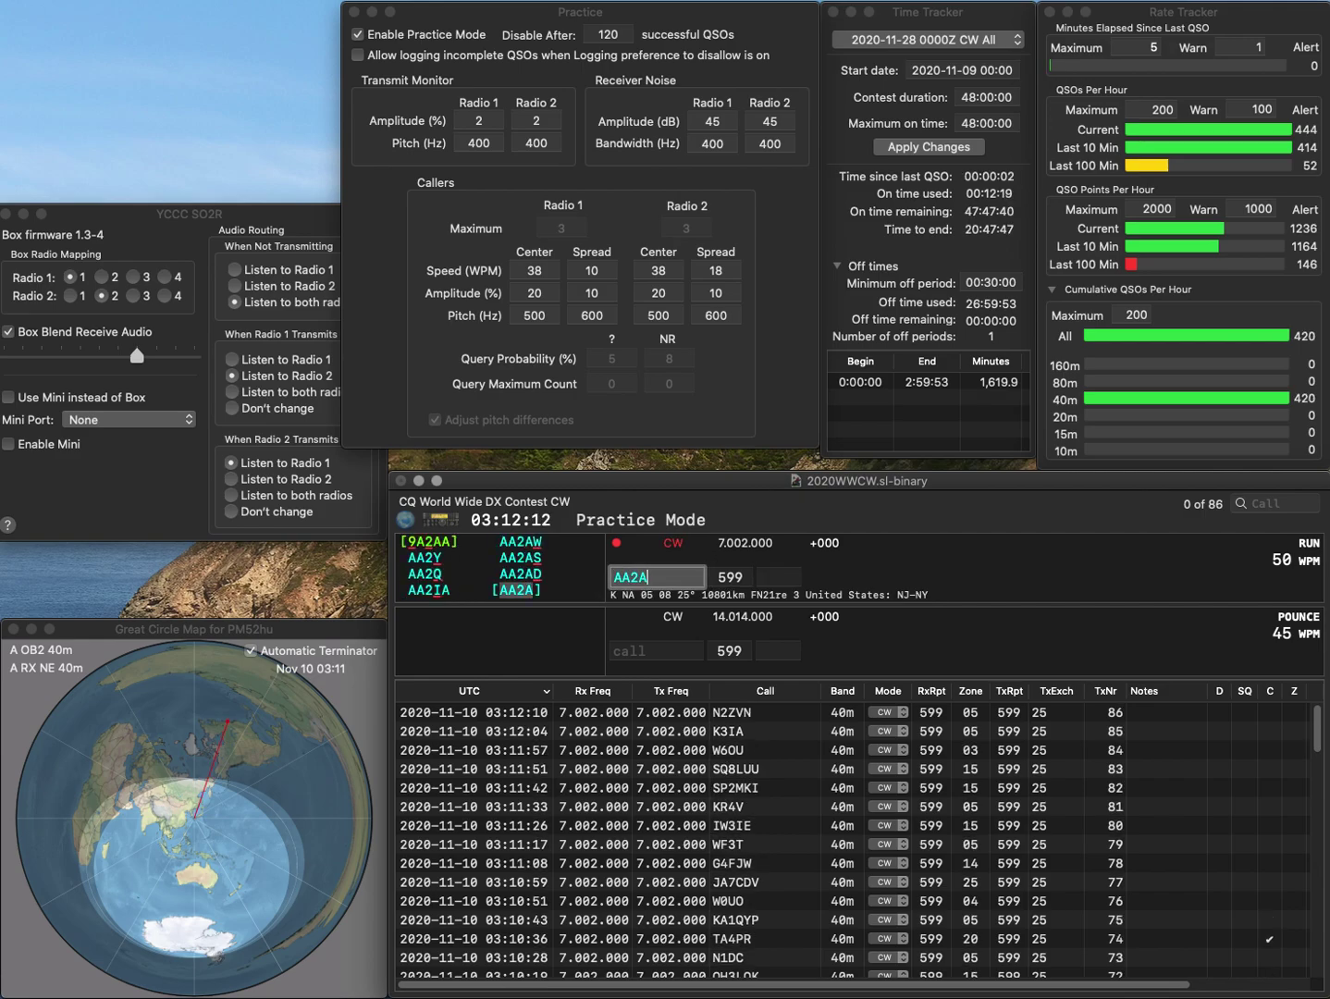
pyautogui.press('Return')
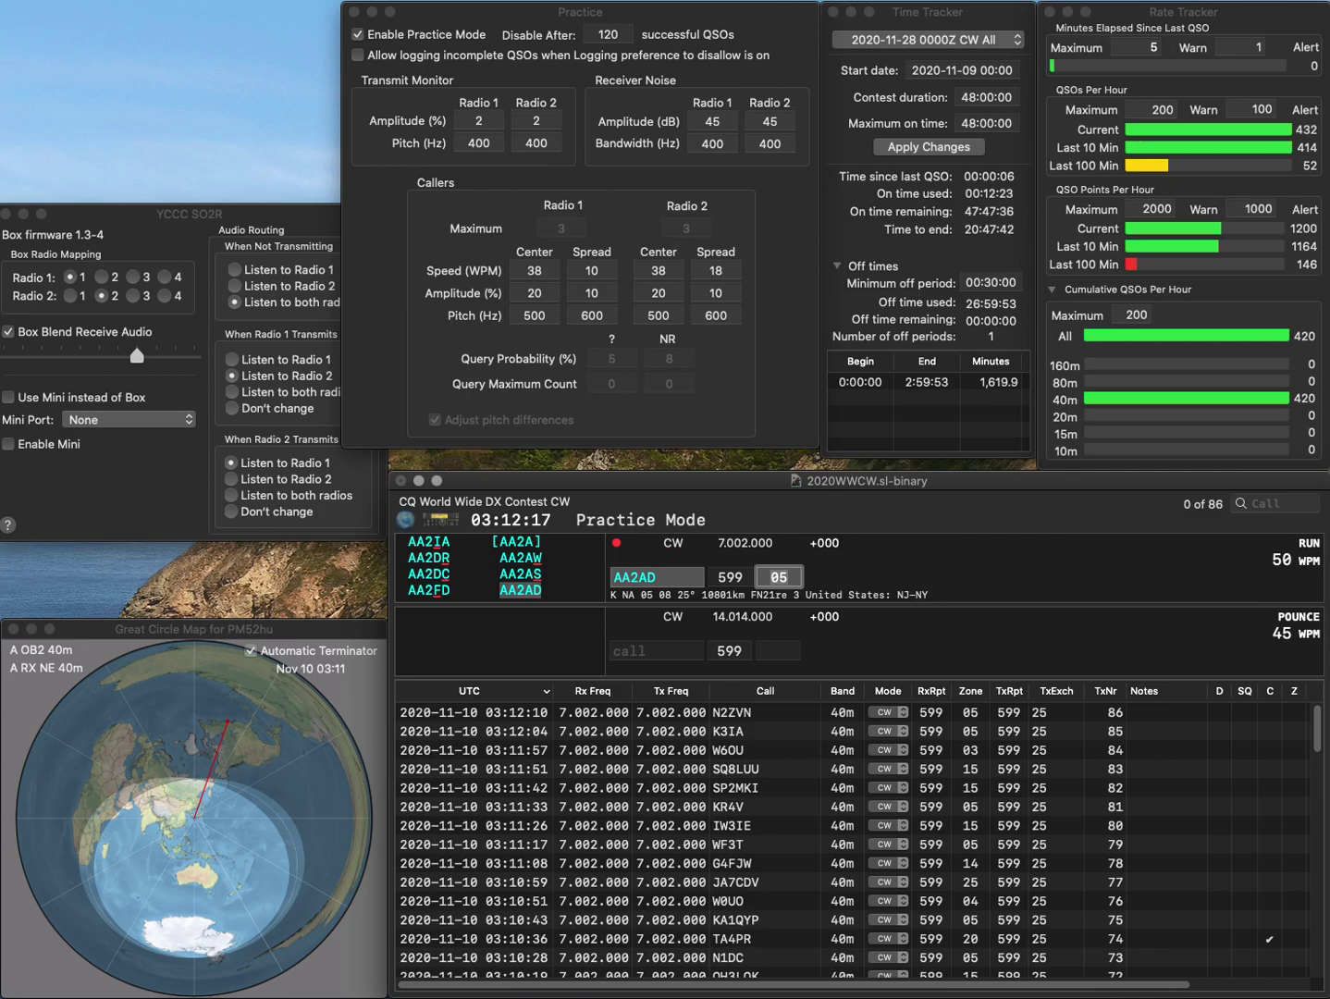
pyautogui.press('Return')
pyautogui.write('N1')
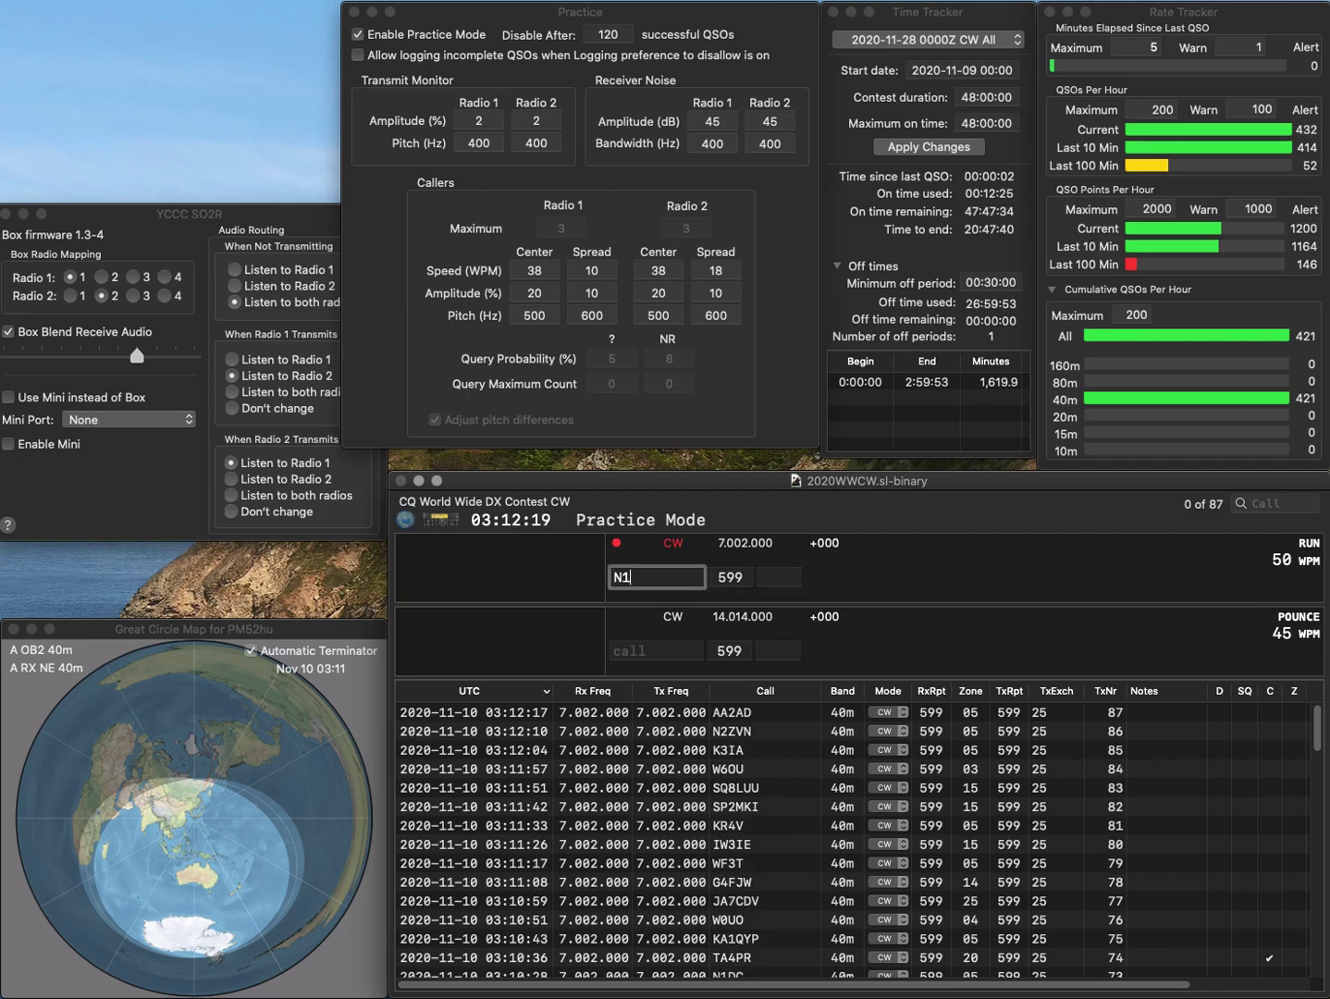
pyautogui.write('WXQ')
pyautogui.press('Tab')
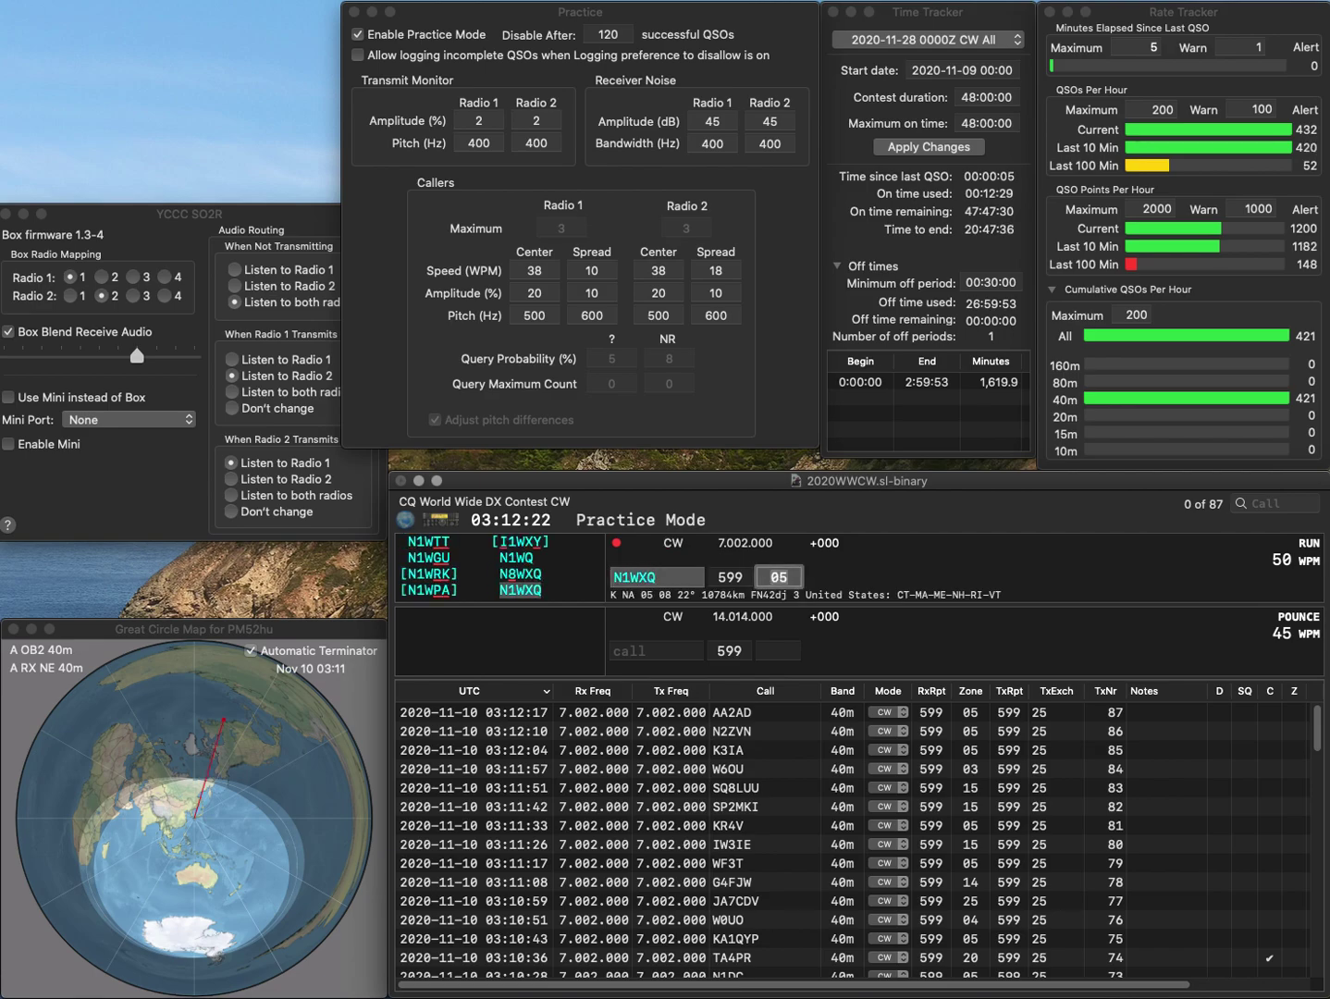
pyautogui.press('Return')
pyautogui.write('WA9SUG')
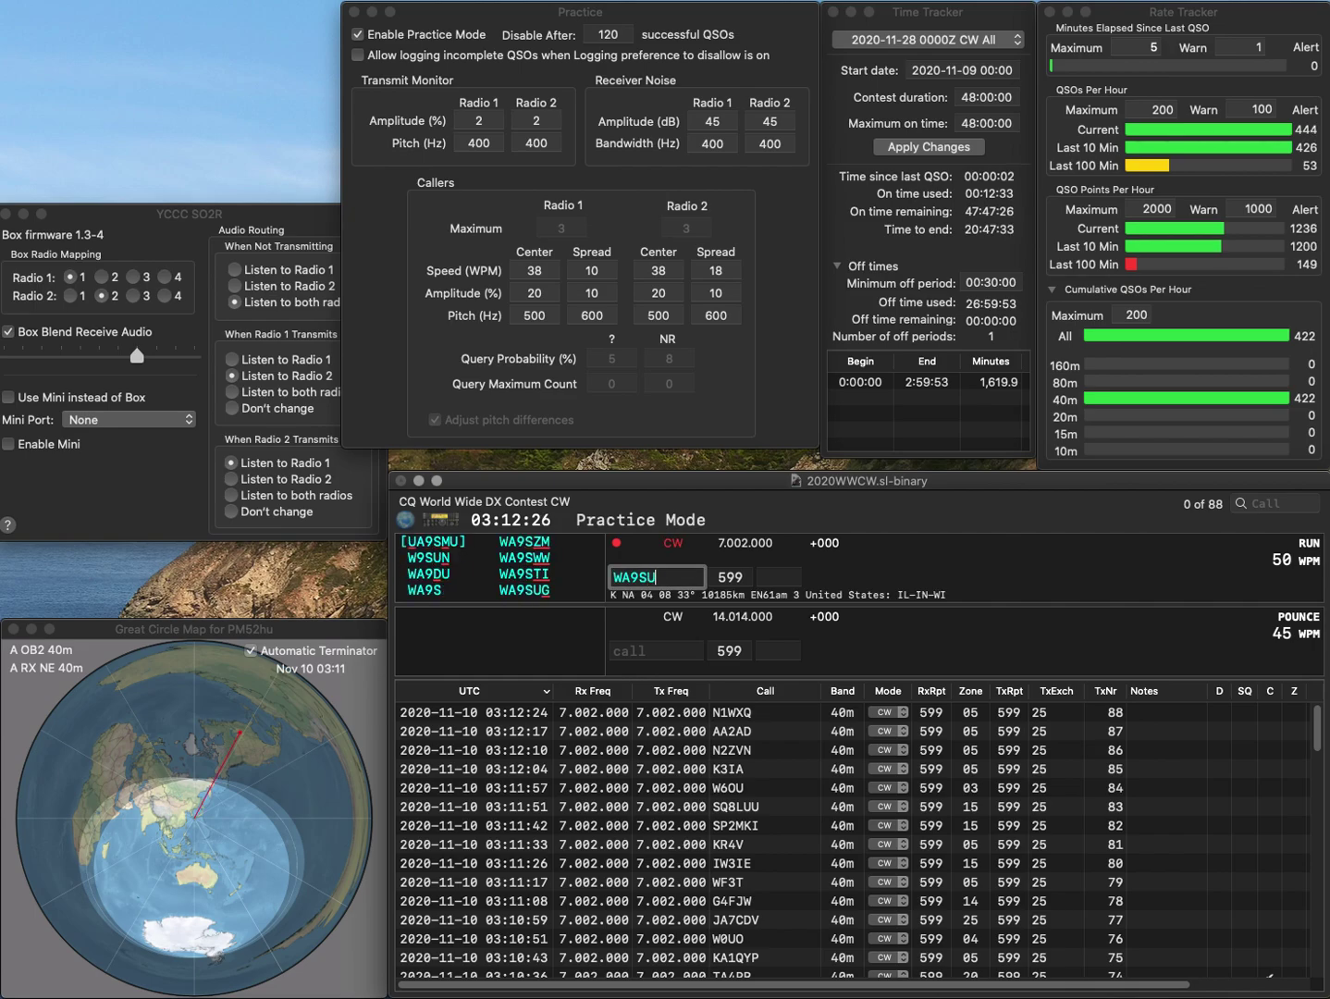
pyautogui.press('Return')
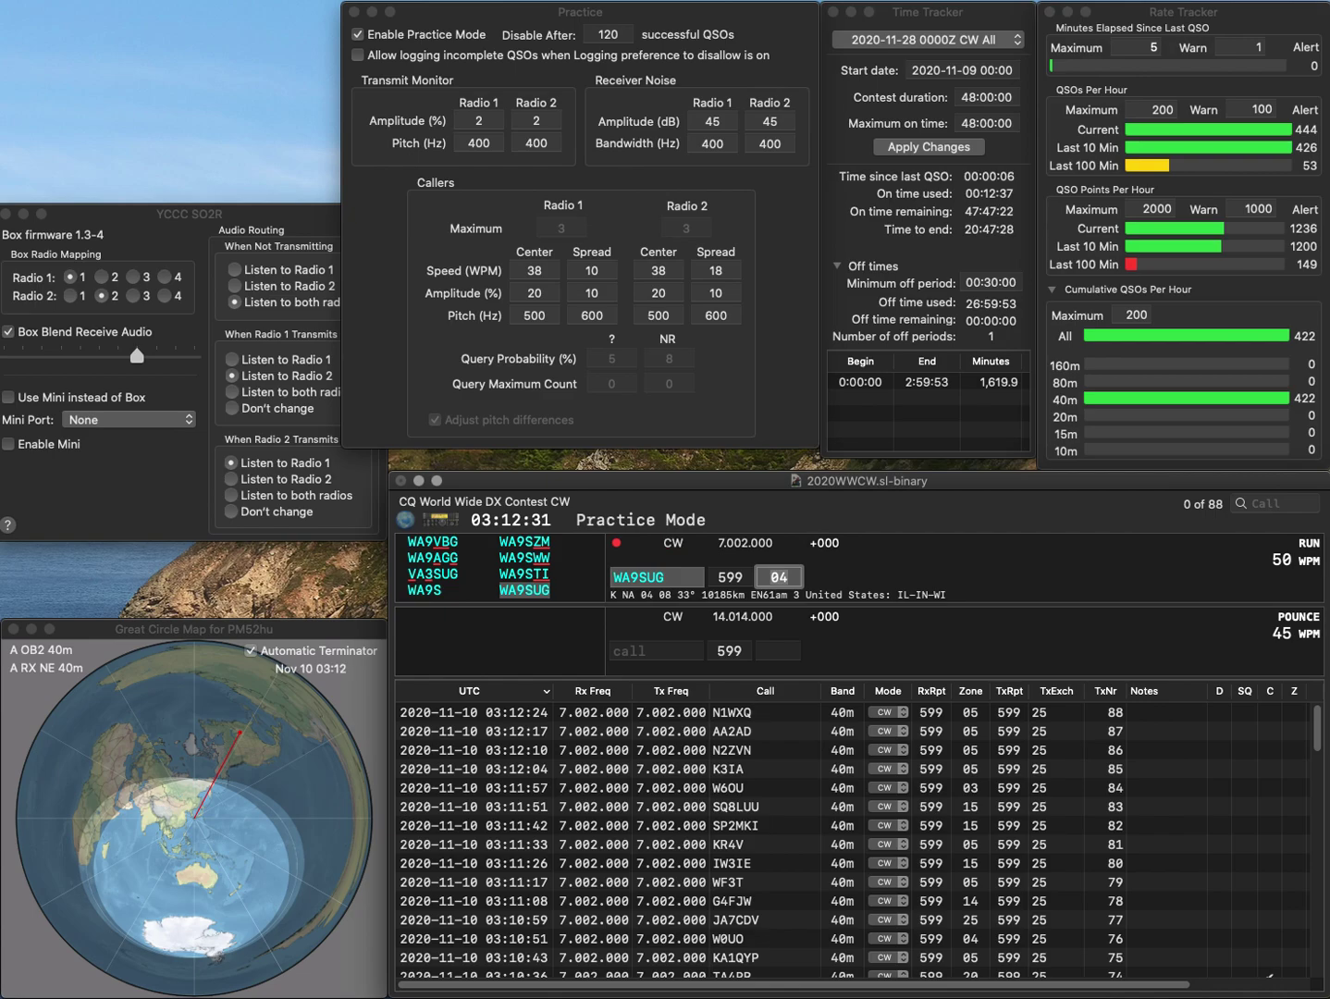
pyautogui.press('Return')
# Step: Work and log UV5U with zone 16 and HB9DCO with zone 14 as Radio 1 run contacts
pyautogui.write('UV5U')
pyautogui.press('space')
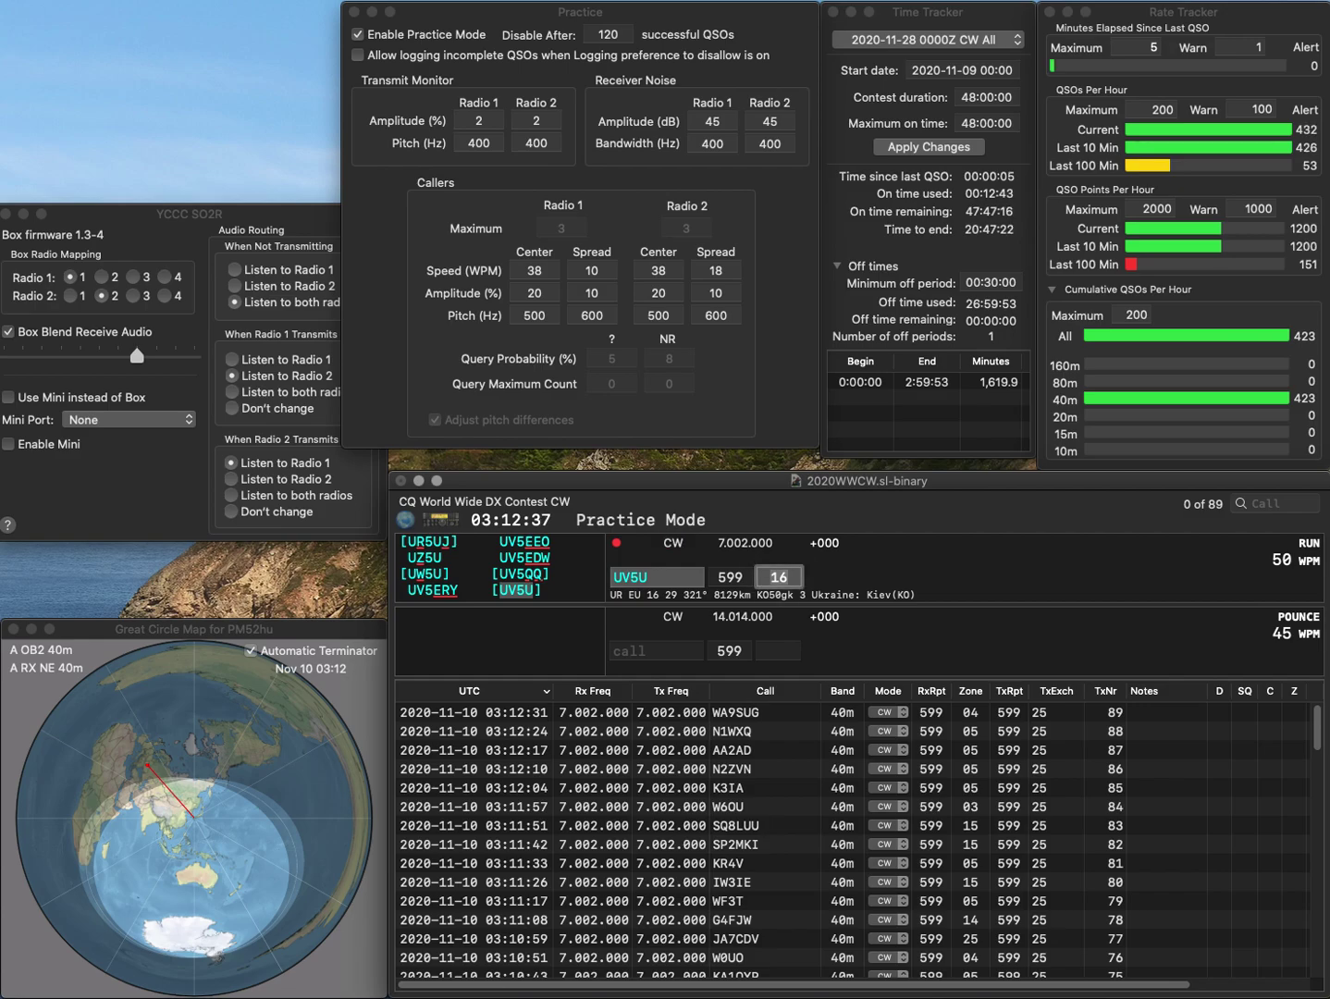
pyautogui.press('Return')
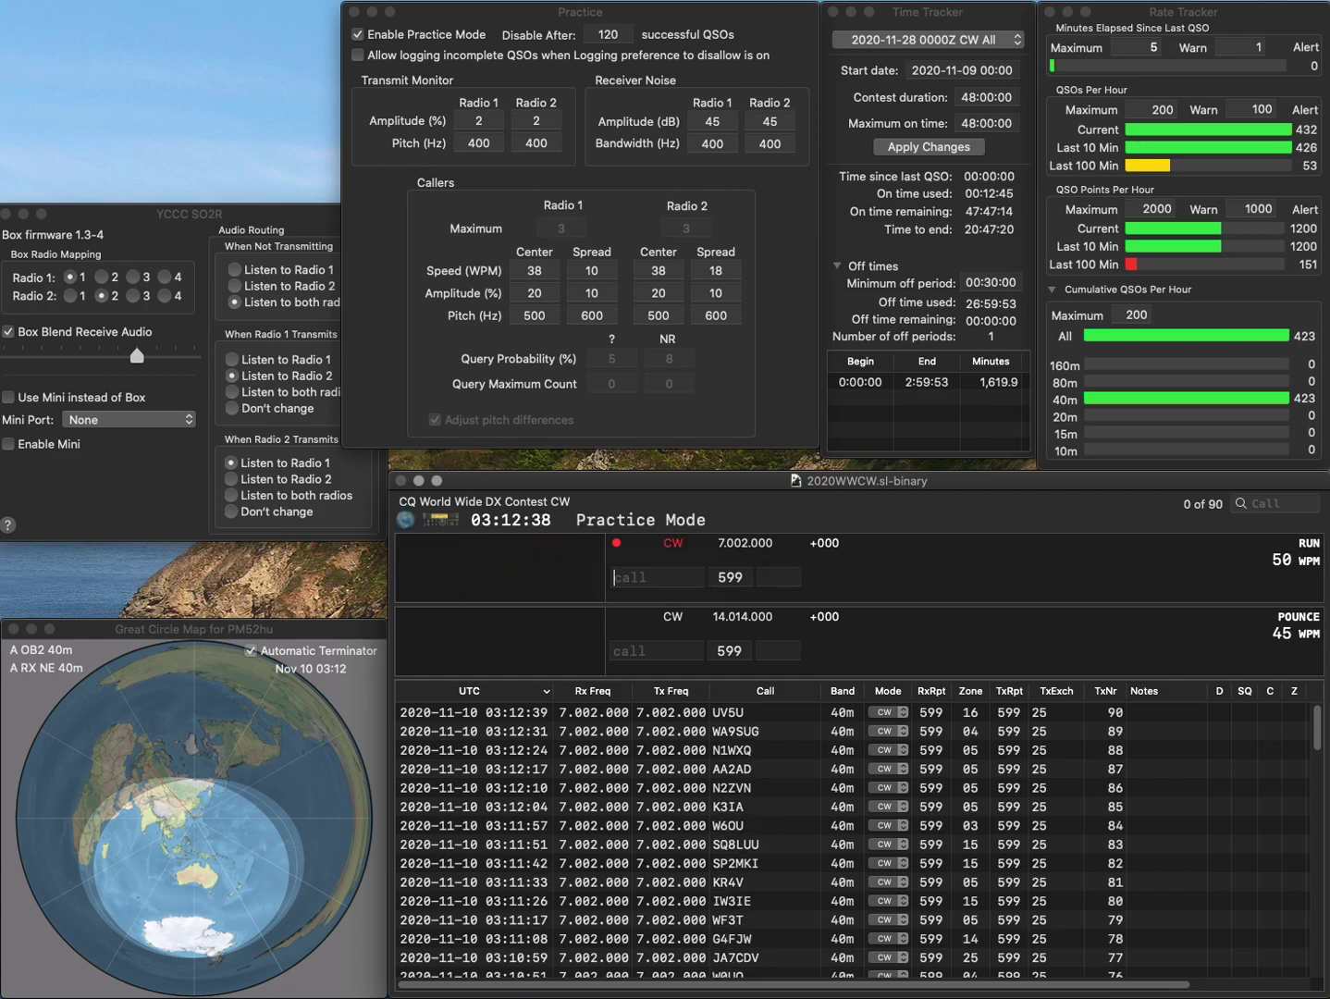
pyautogui.write('K')
pyautogui.press('BackSpace')
pyautogui.write('HB9DC')
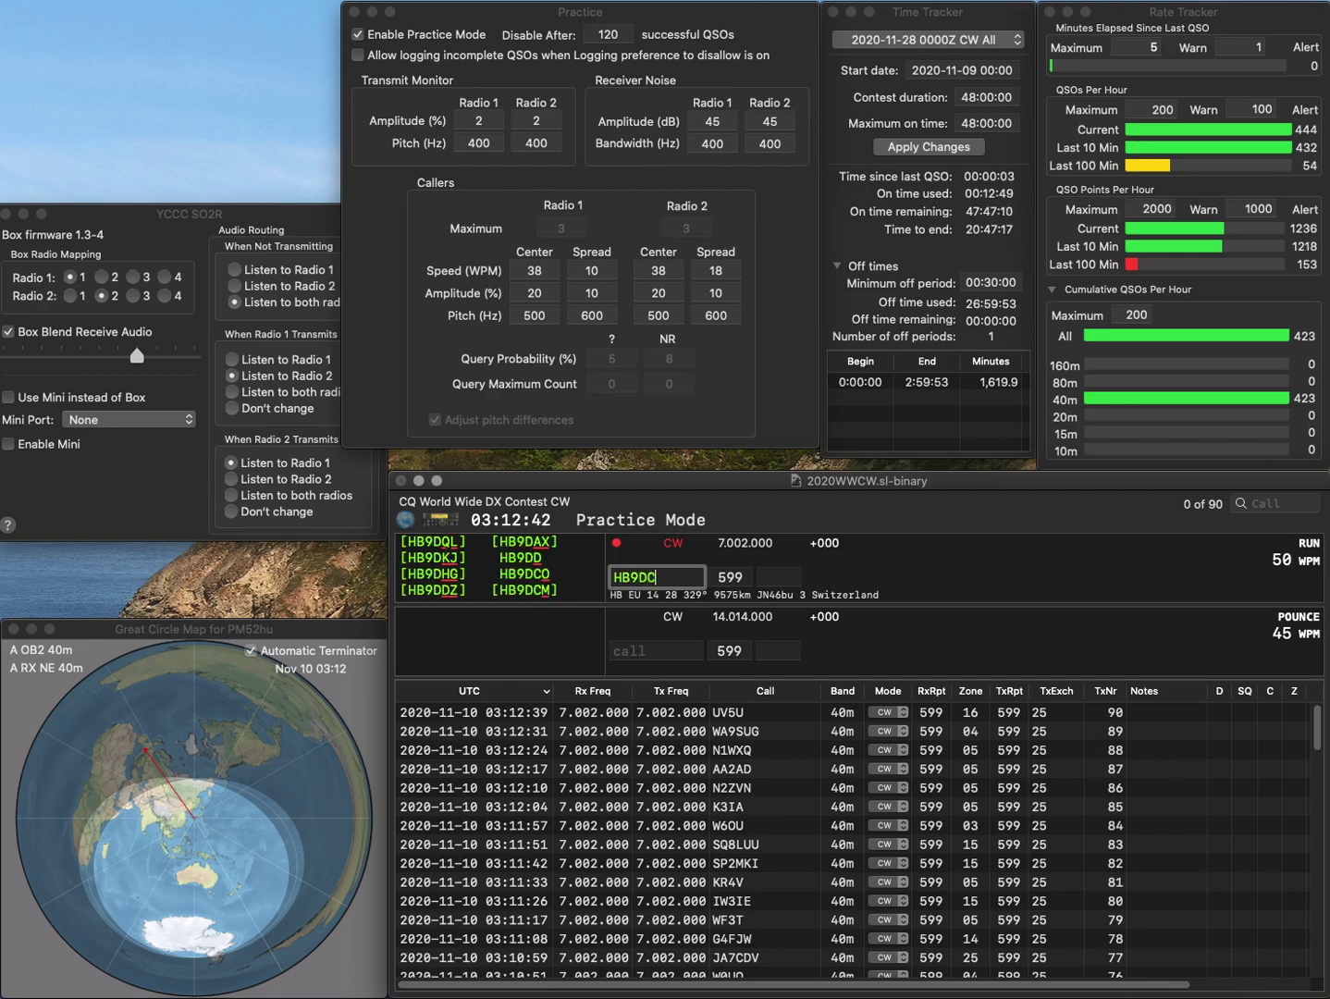
pyautogui.write('O')
pyautogui.press('space')
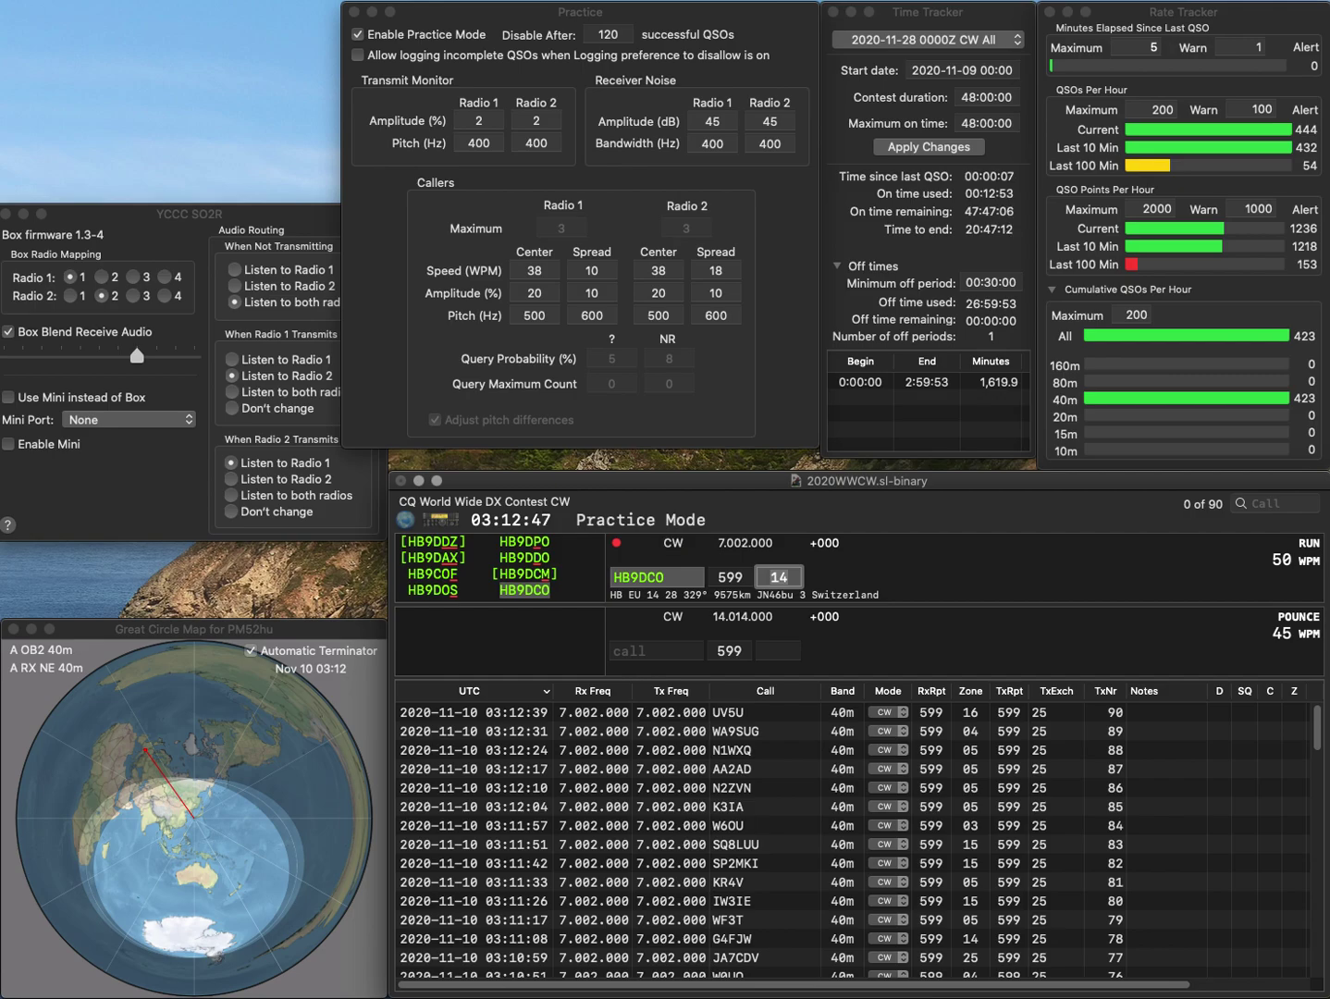
pyautogui.press('Return')
pyautogui.write('H')
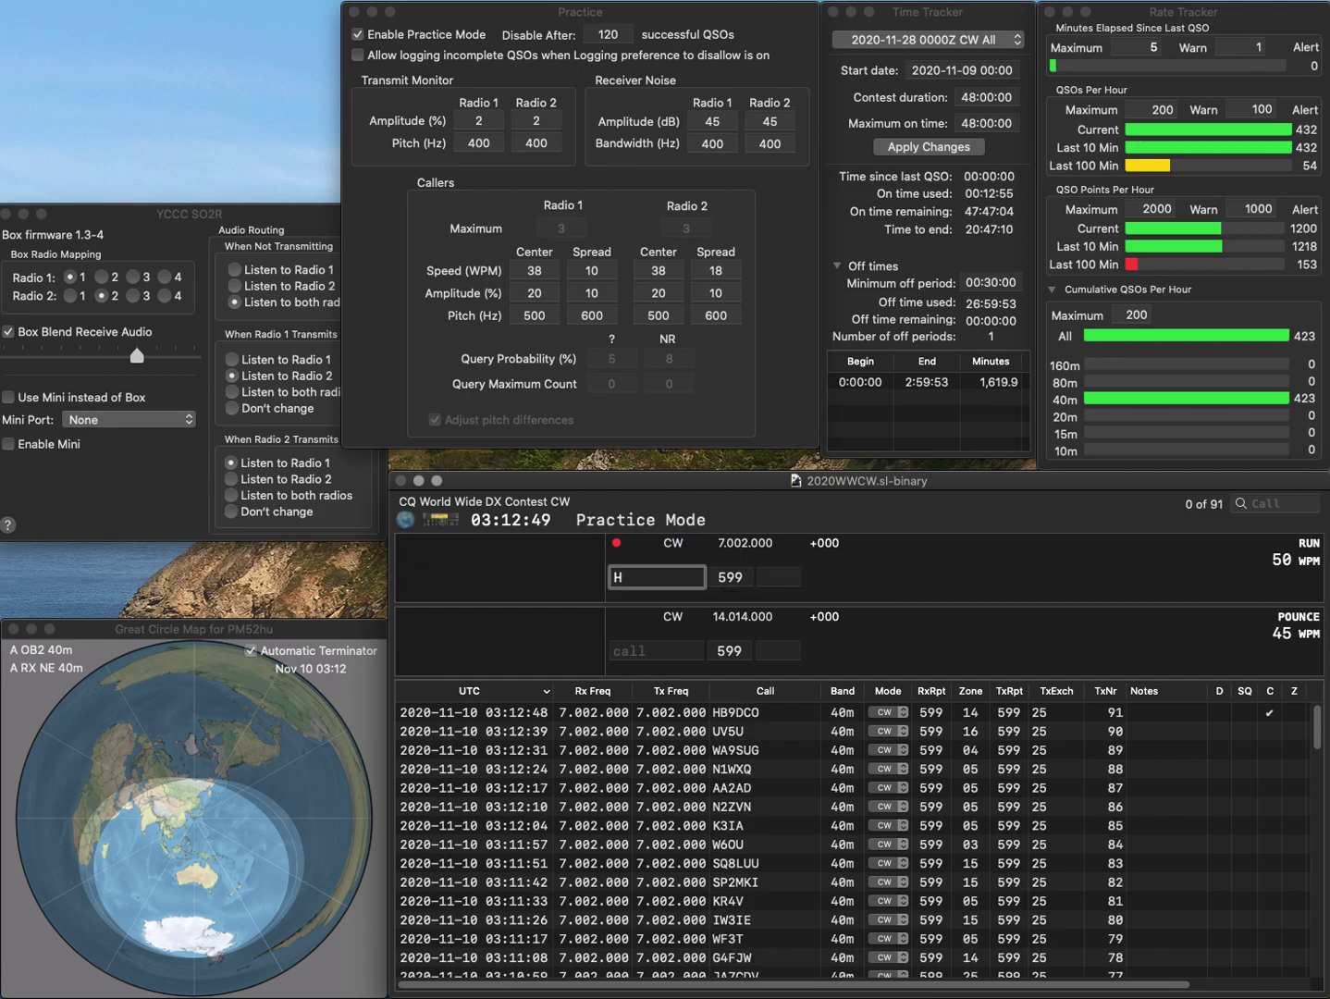
pyautogui.press('BackSpace')
pyautogui.write('G4V')
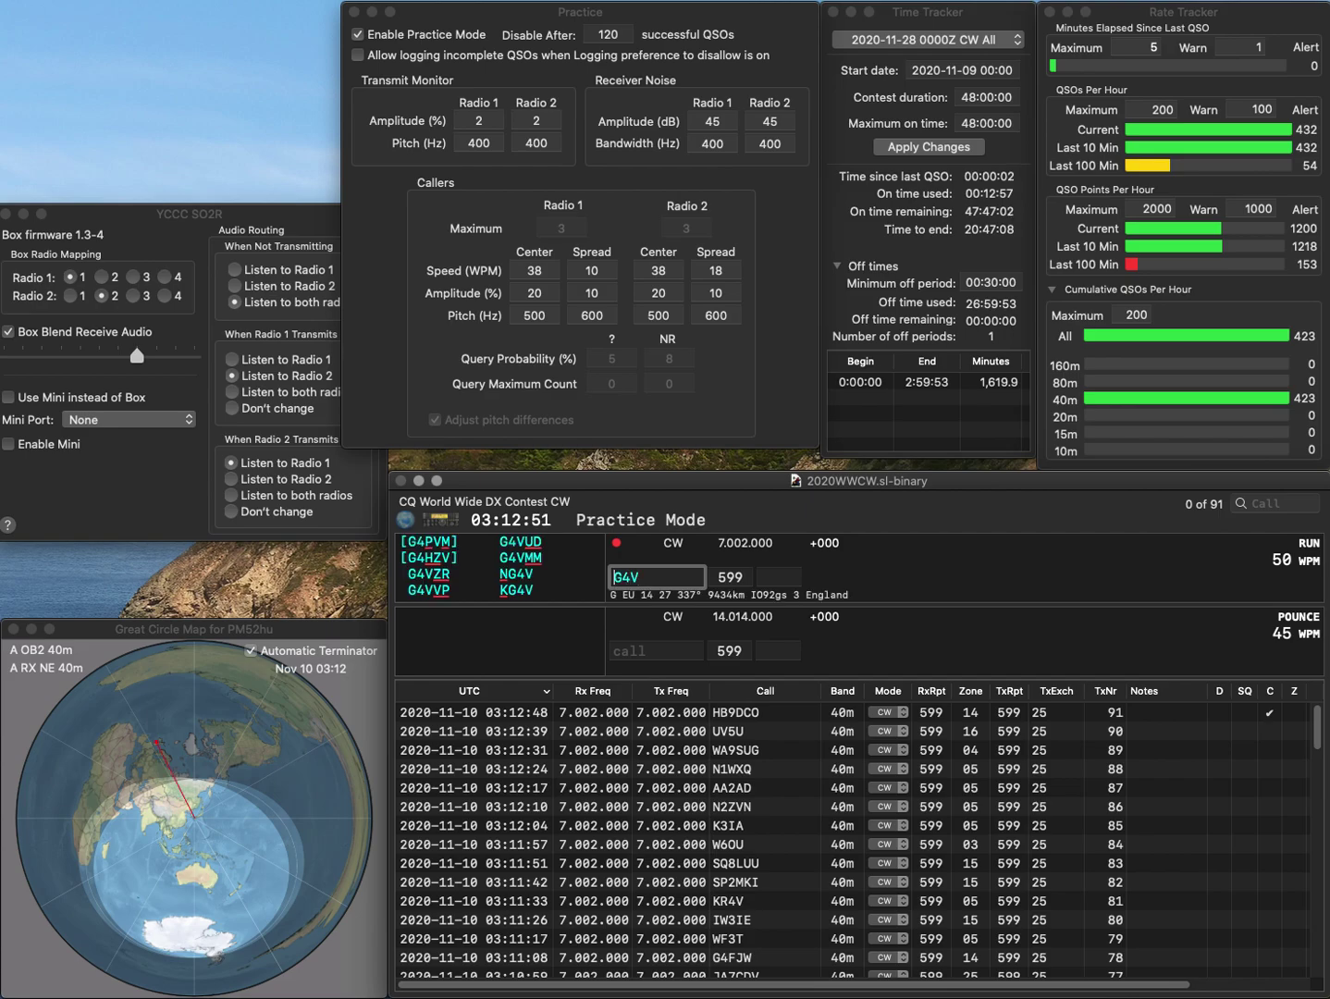
pyautogui.press('Home')
pyautogui.write('K')
pyautogui.press('space')
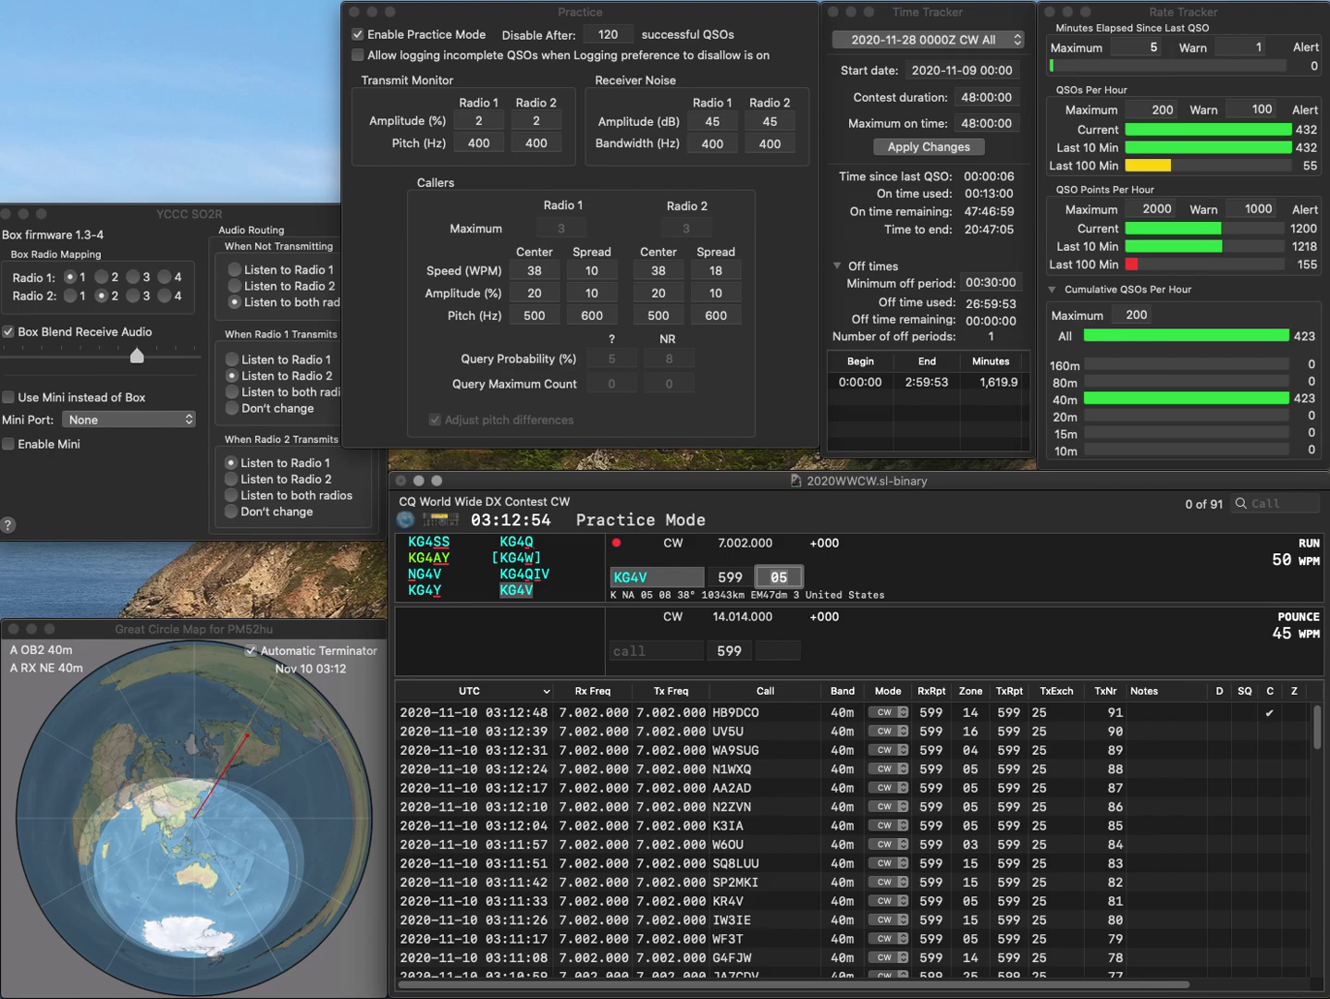
pyautogui.click(632, 577)
pyautogui.press('BackSpace')
pyautogui.write('3')
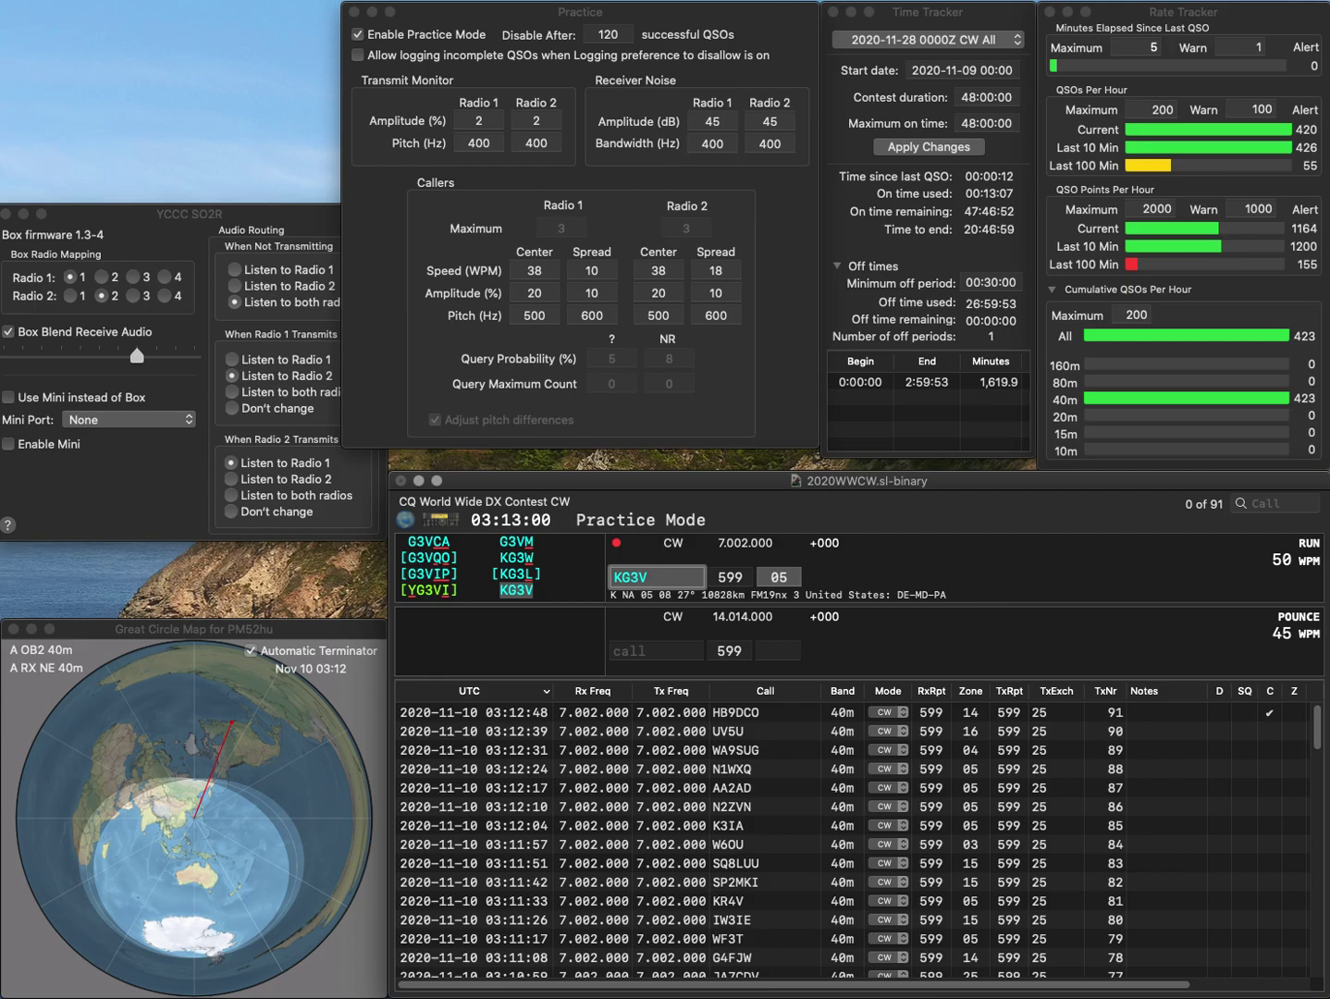
pyautogui.press('Return')
pyautogui.write('DL0FA')
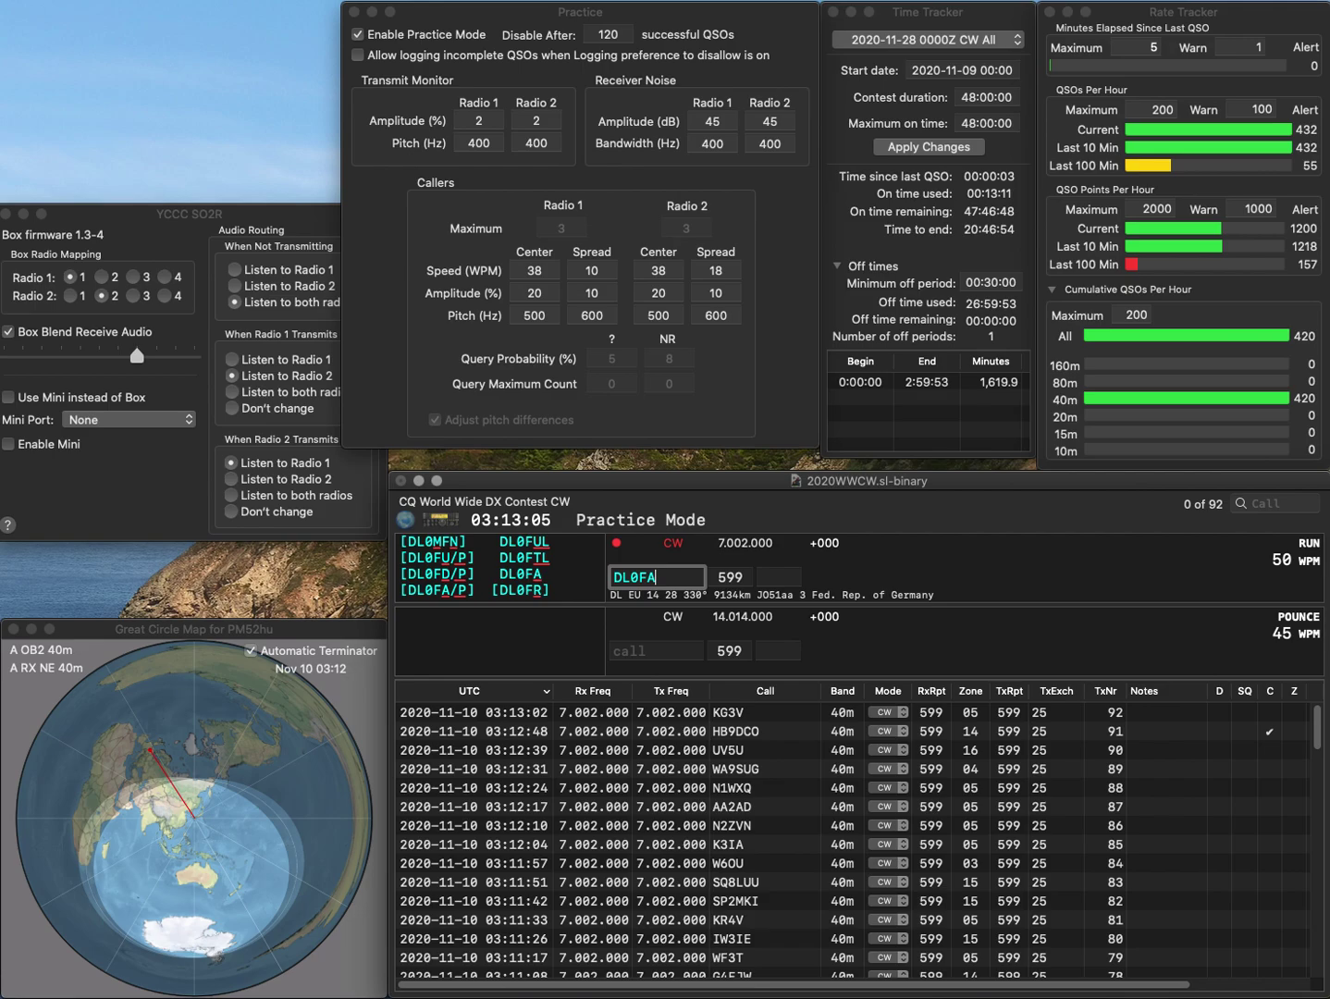
pyautogui.press('Return')
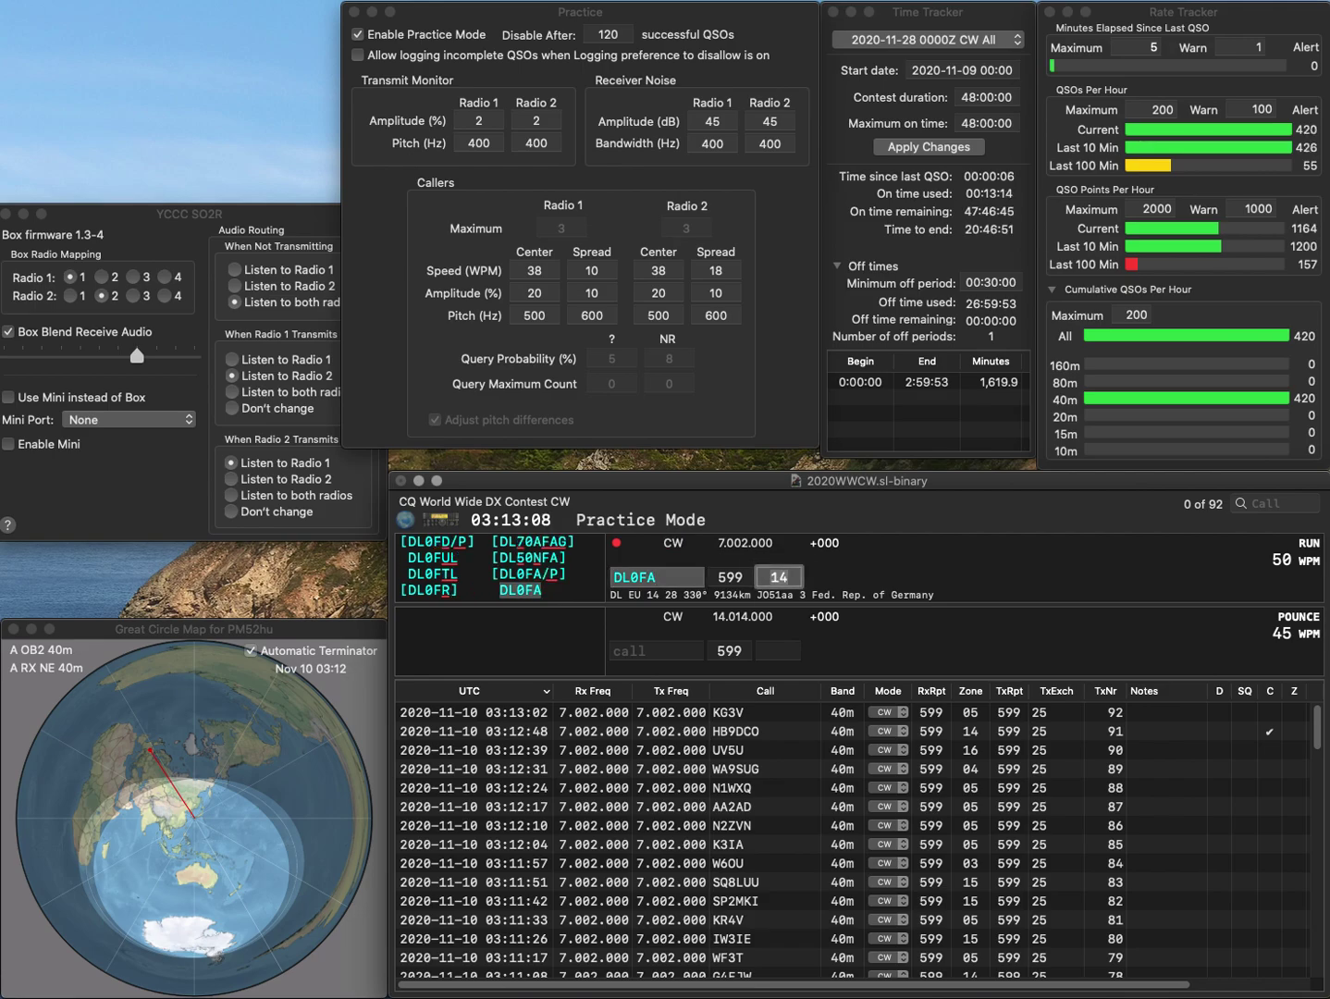
pyautogui.press('Return')
pyautogui.write('N1RPH')
pyautogui.press('Return')
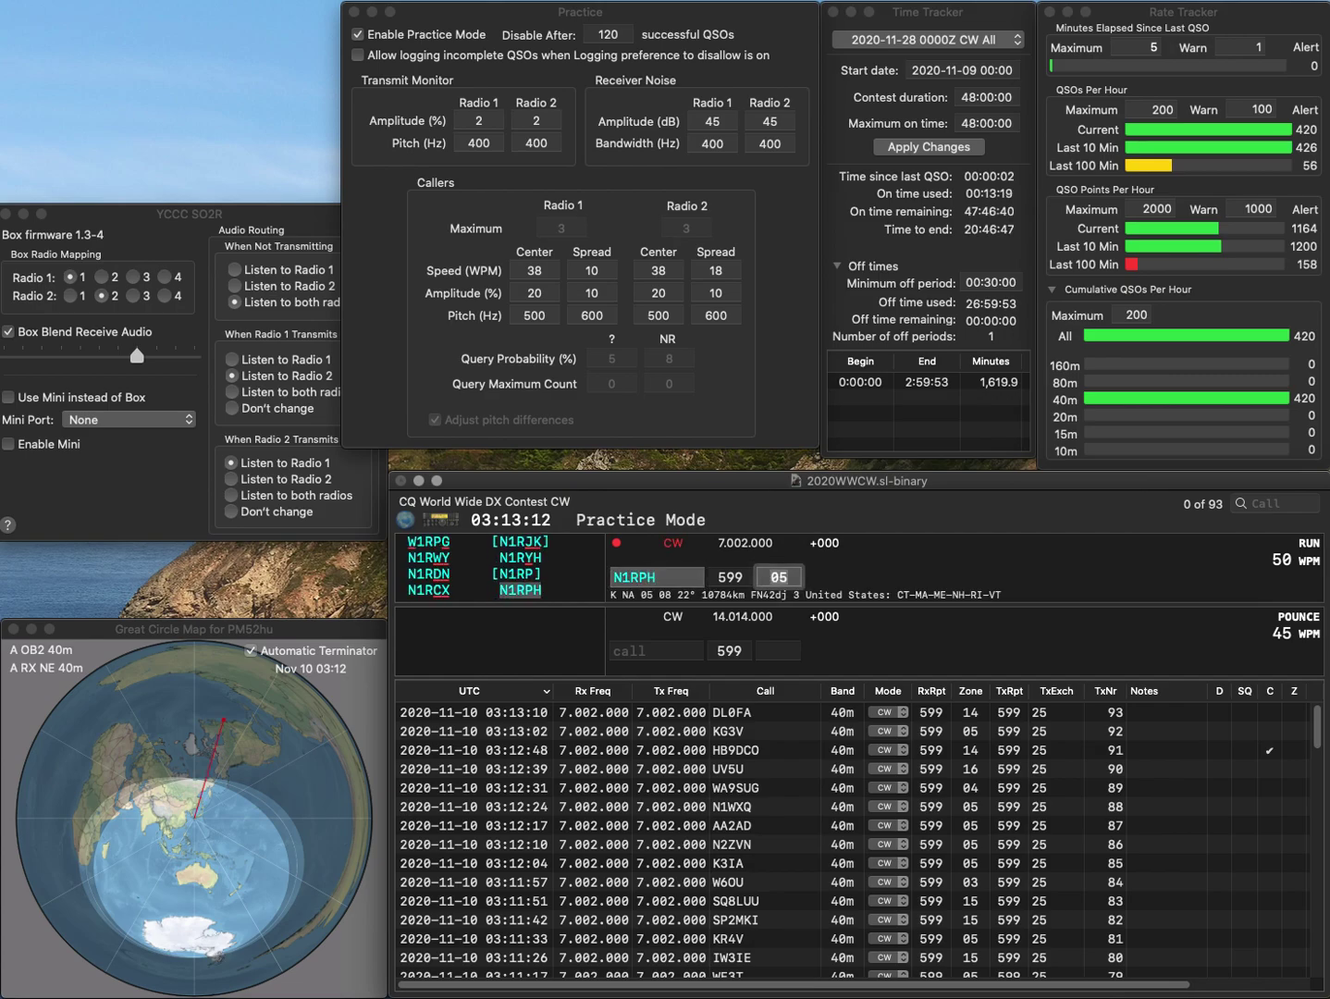
pyautogui.click(655, 576)
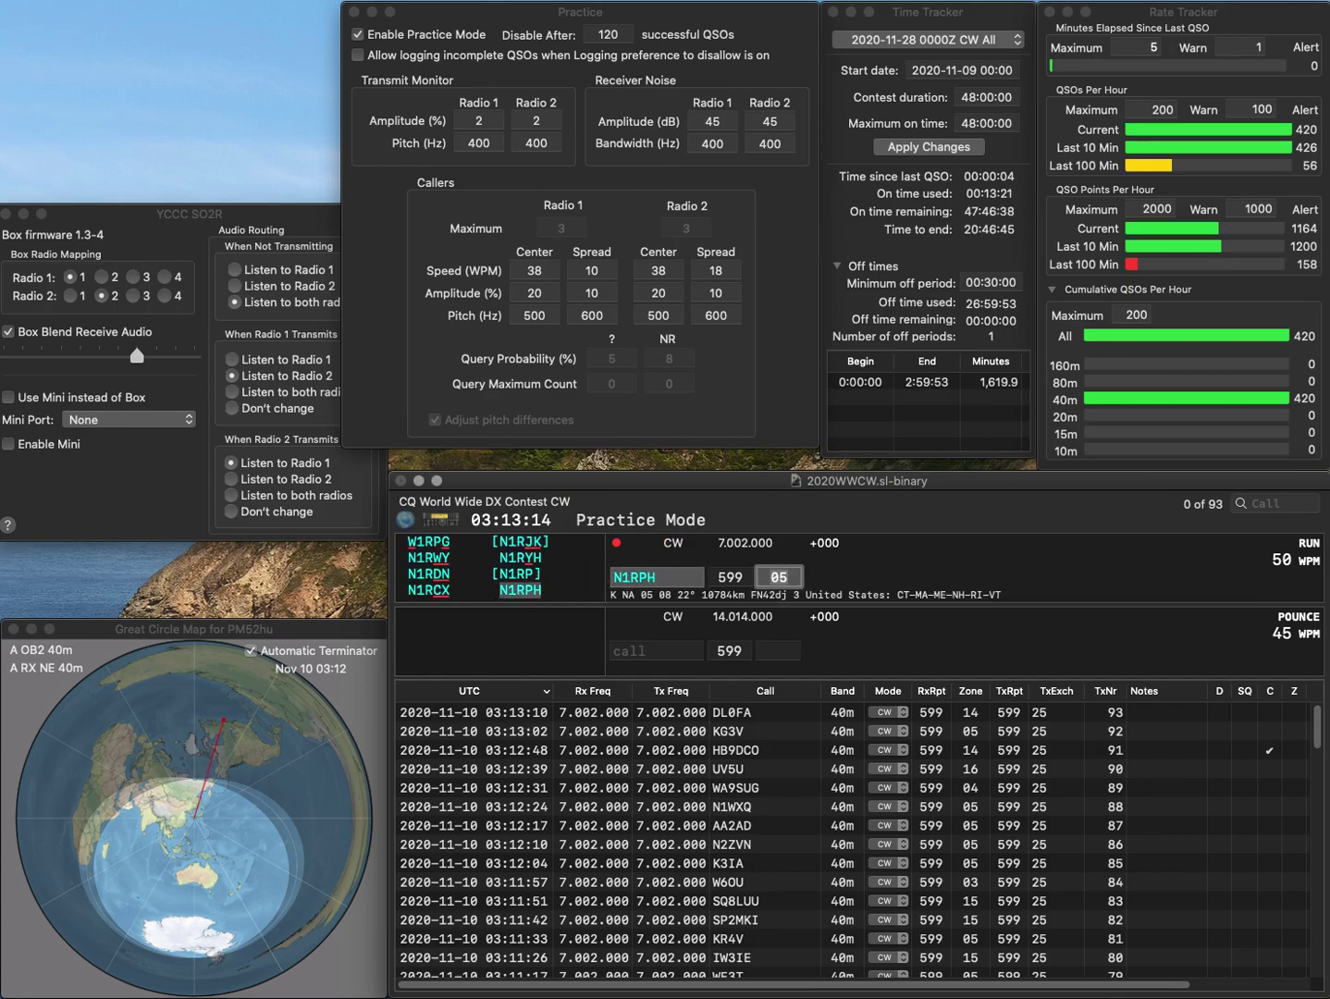
pyautogui.press('Return')
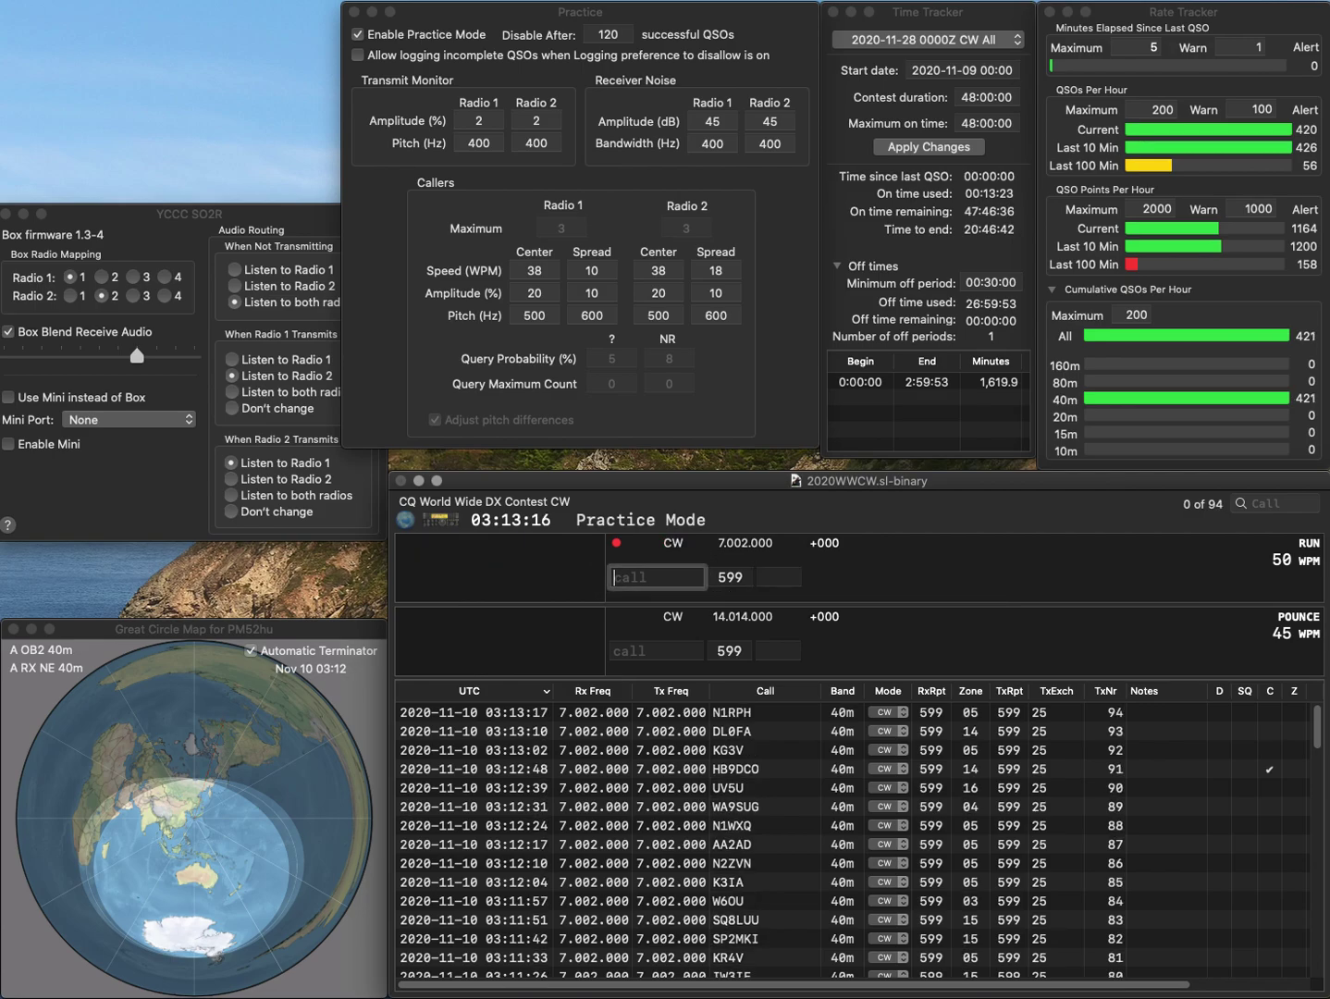
pyautogui.write('KC2TE')
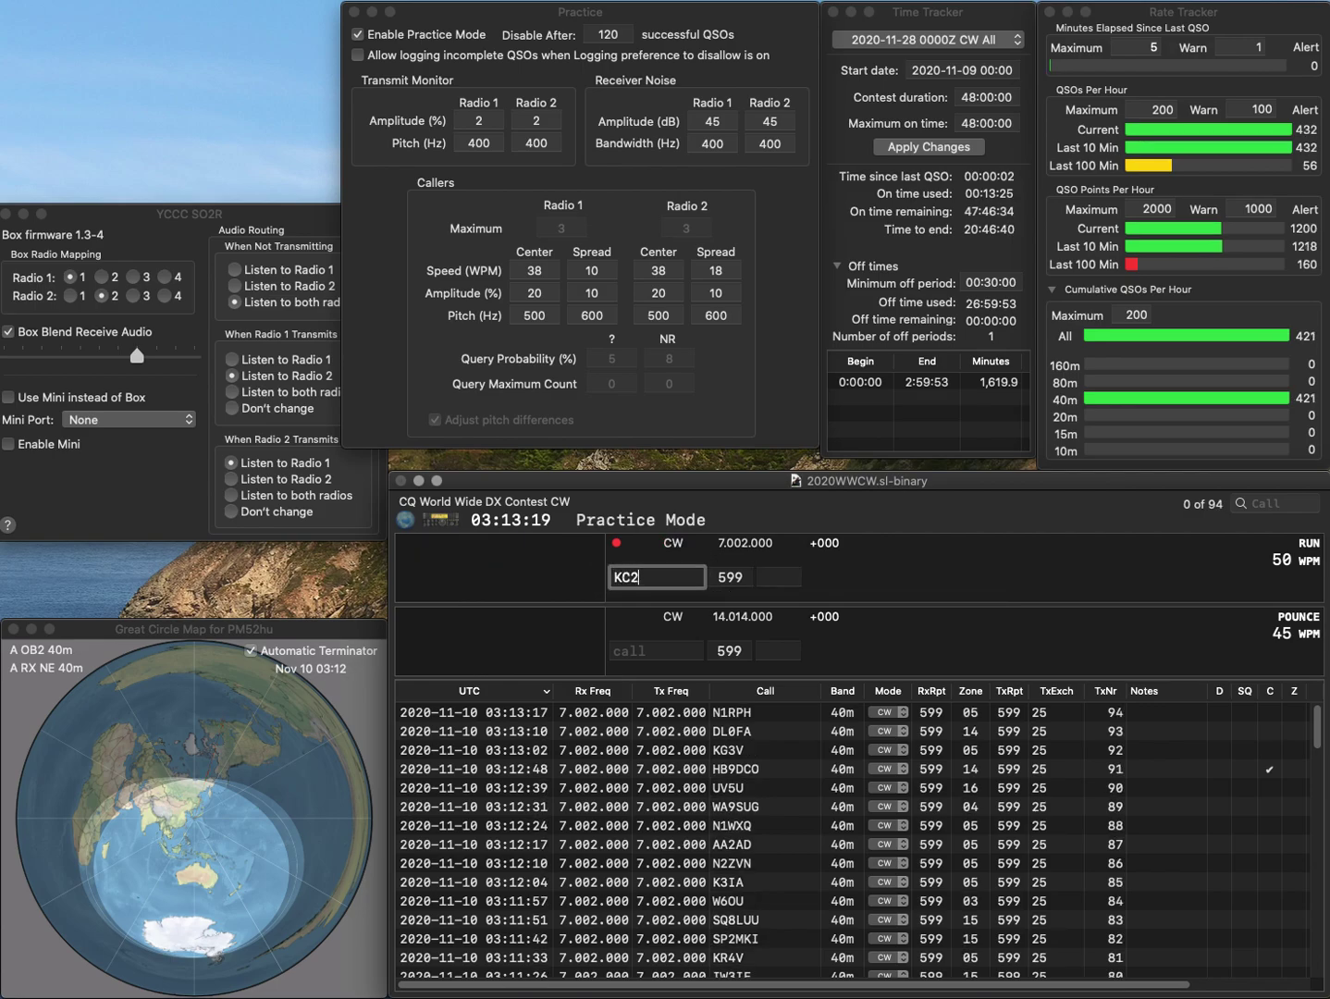
pyautogui.press('Return')
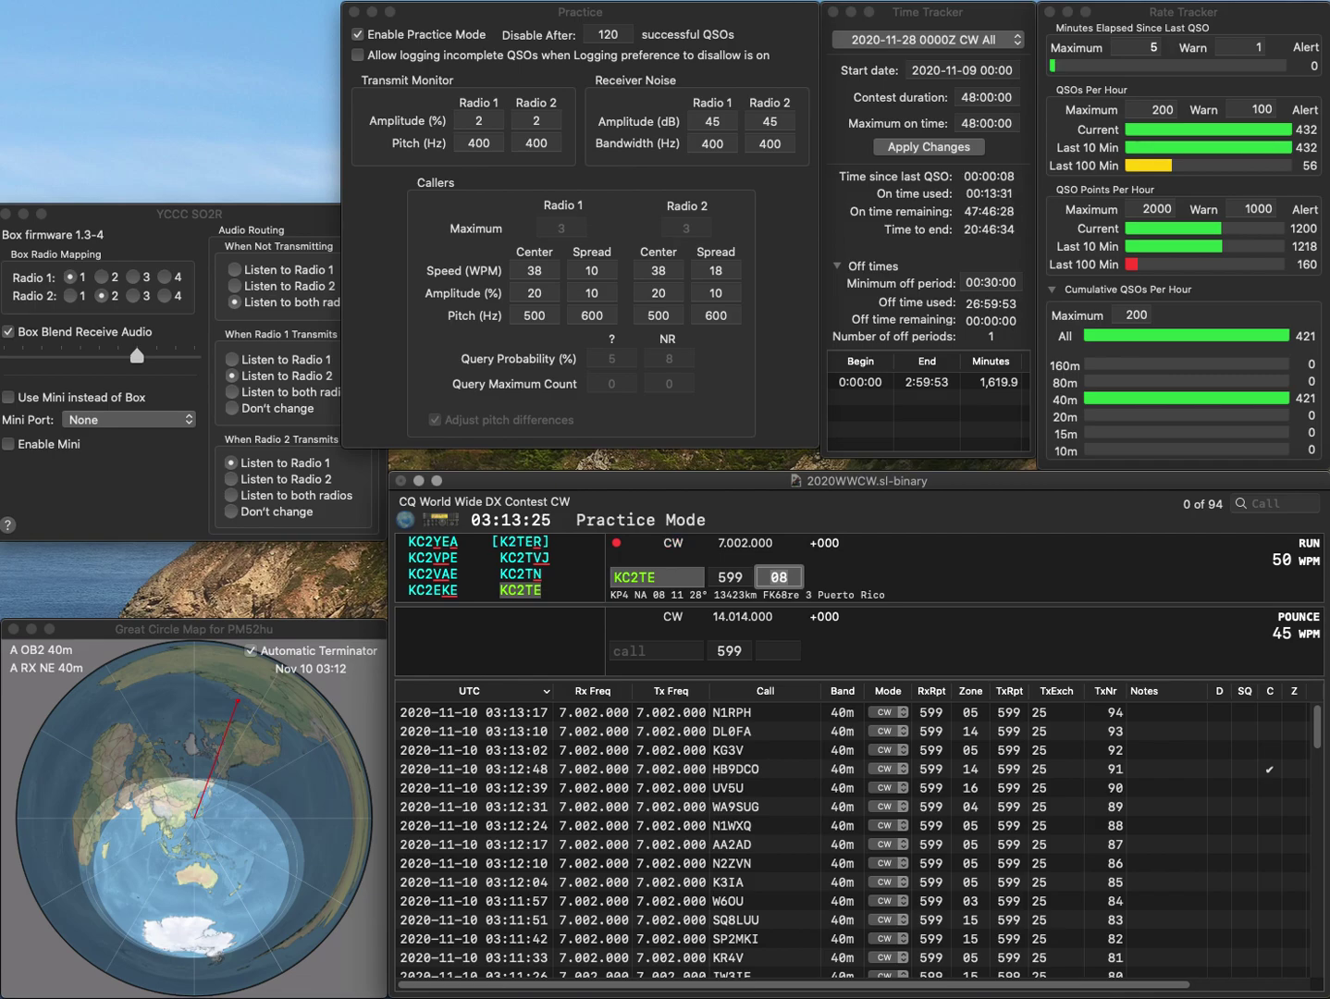
pyautogui.press('Return')
pyautogui.write('W8ENO')
pyautogui.press('space')
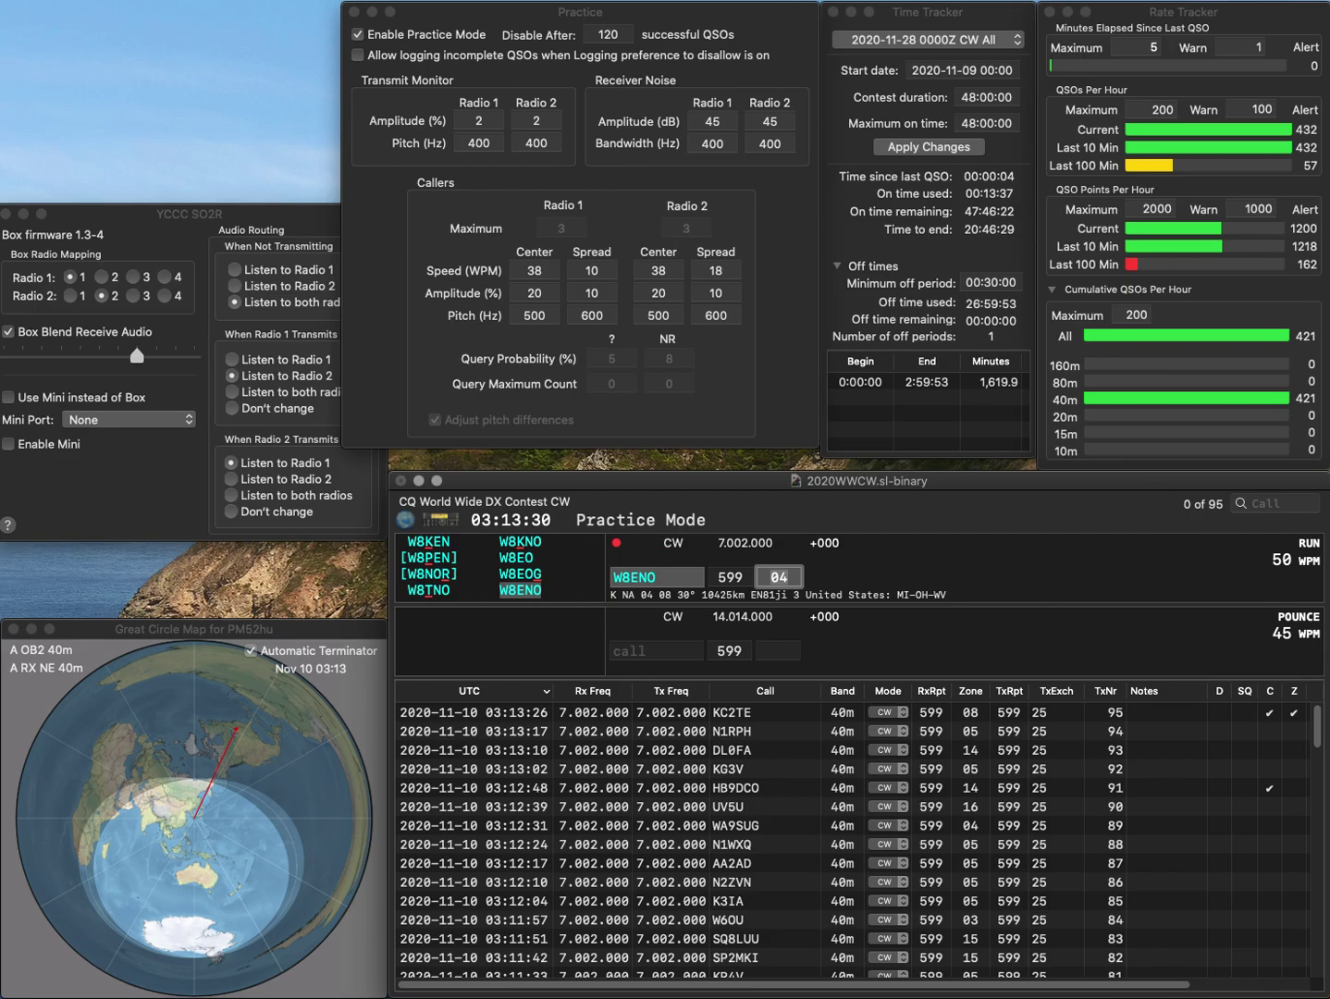
pyautogui.press('Return')
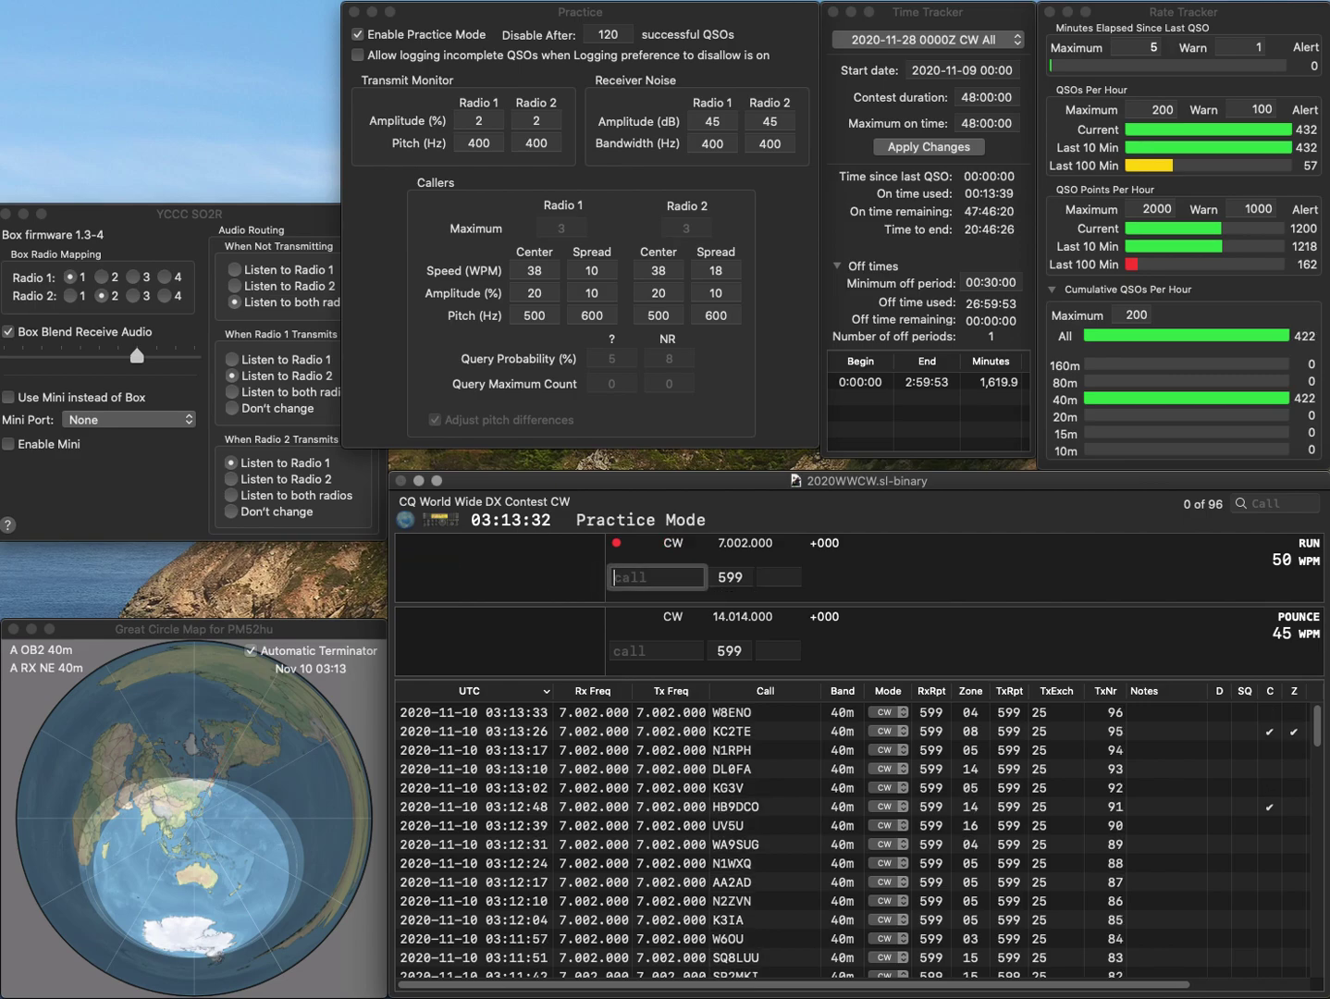
pyautogui.write('N2VW')
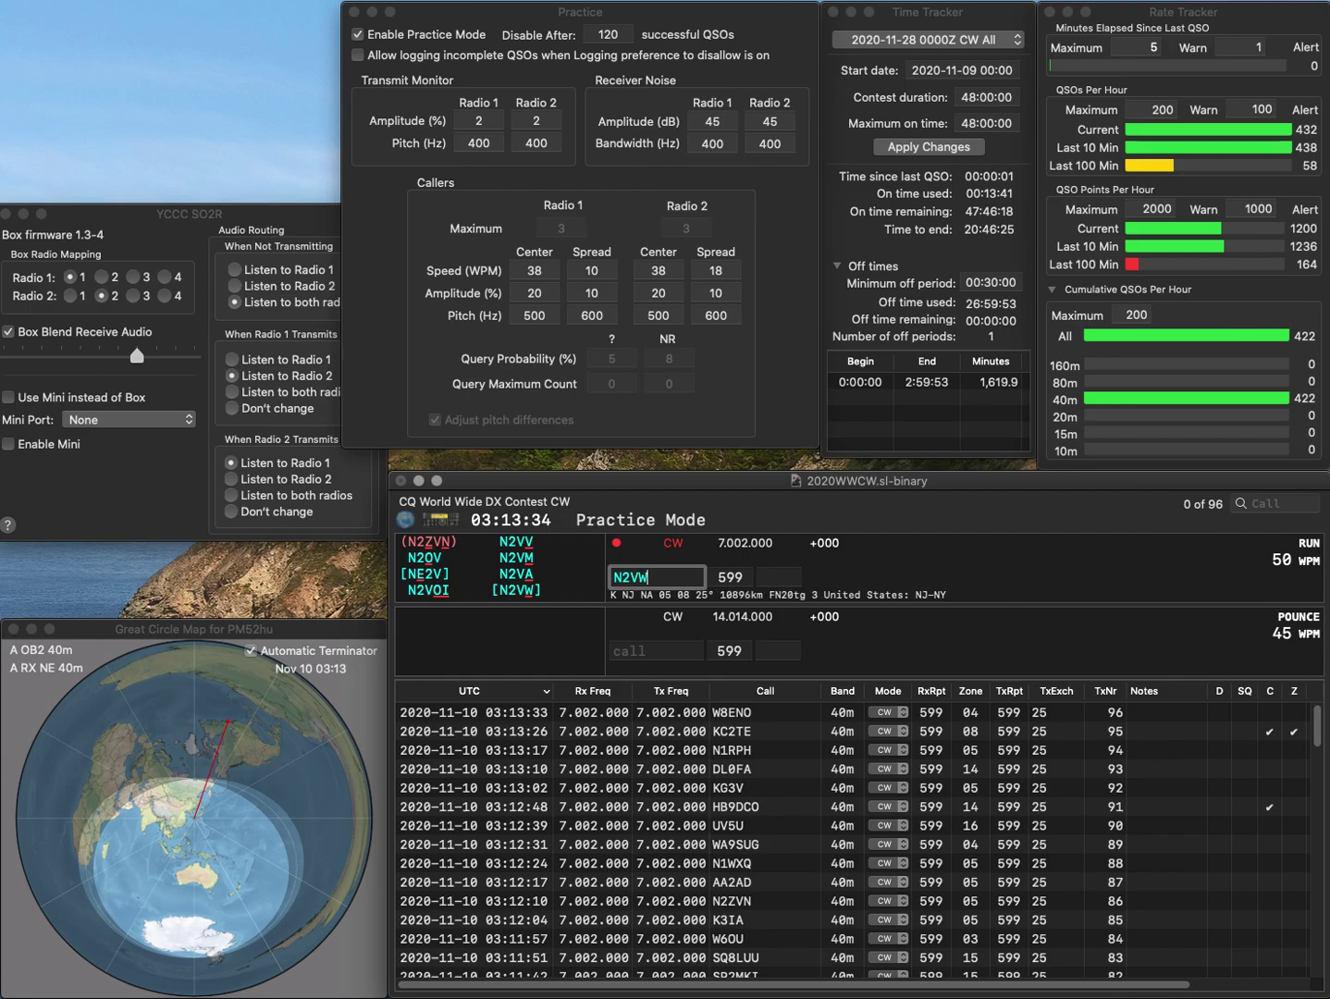
pyautogui.press('space')
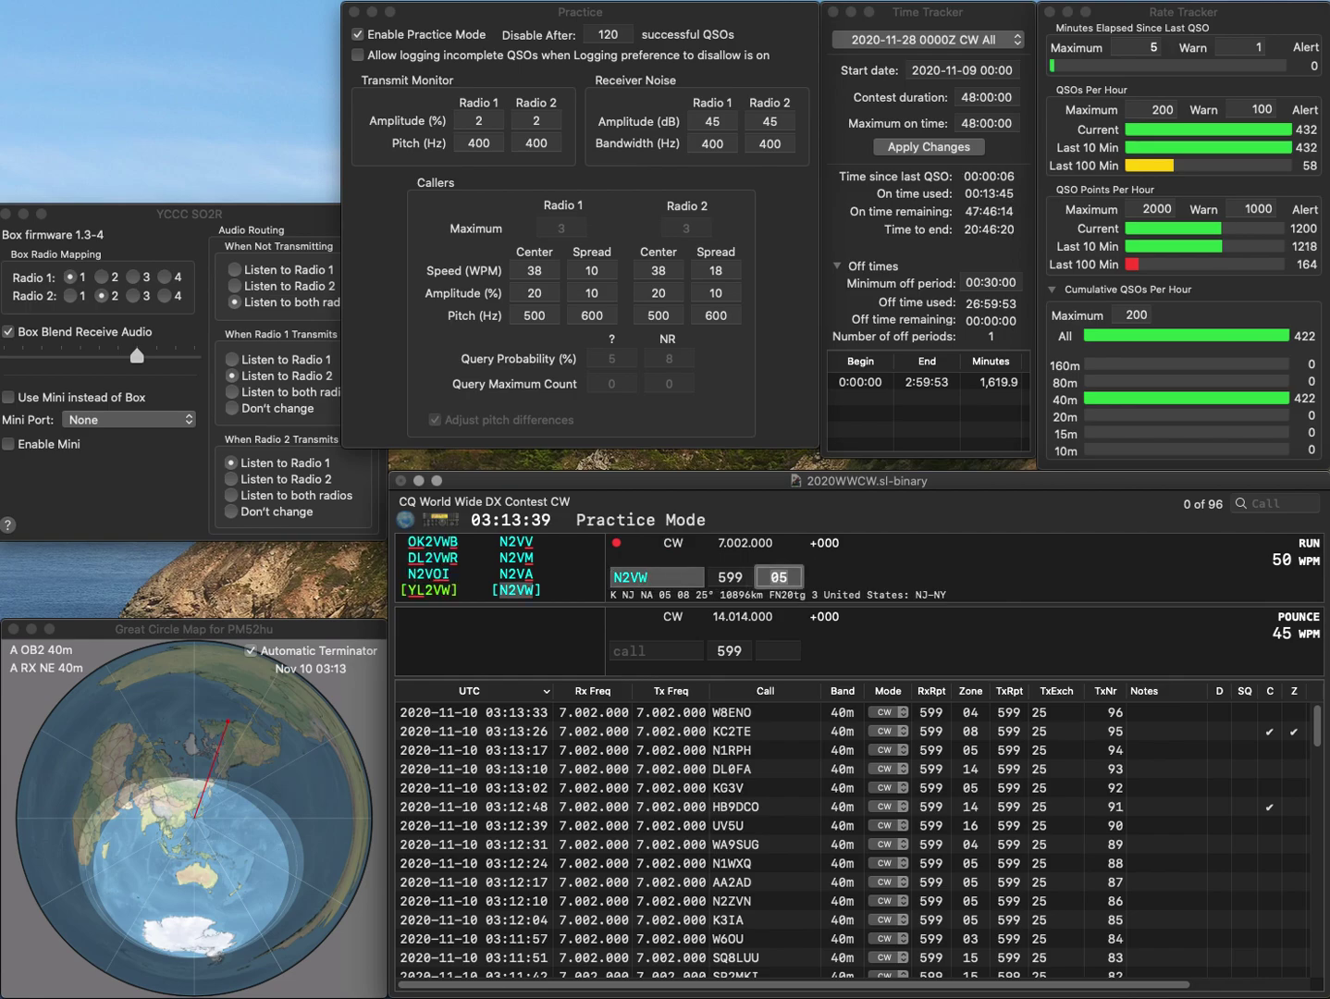
pyautogui.press('Return')
pyautogui.write('K')
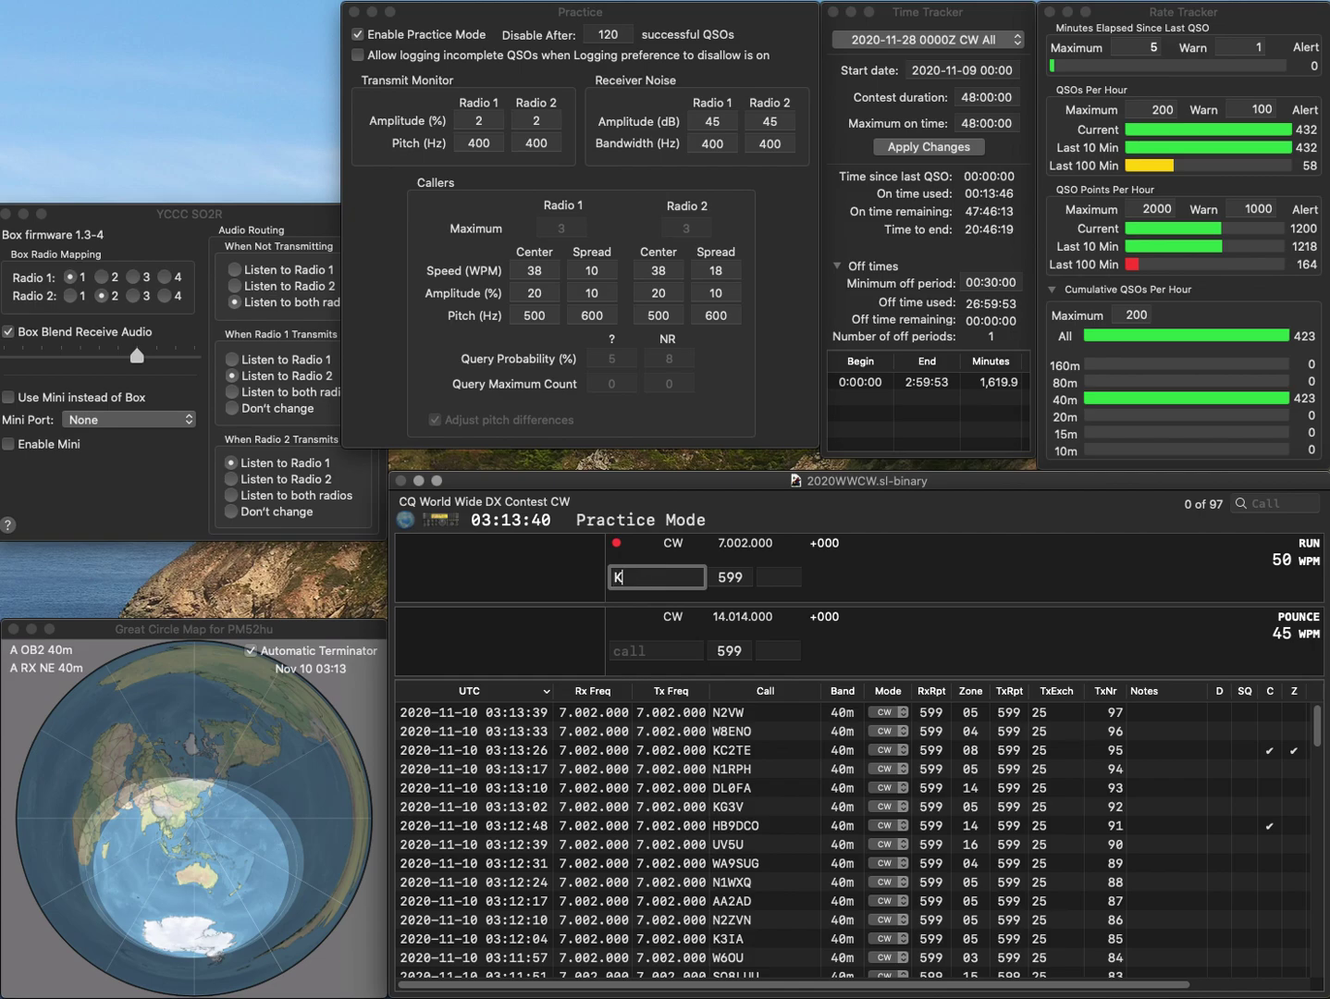
pyautogui.write('L7JRC')
pyautogui.press('Tab')
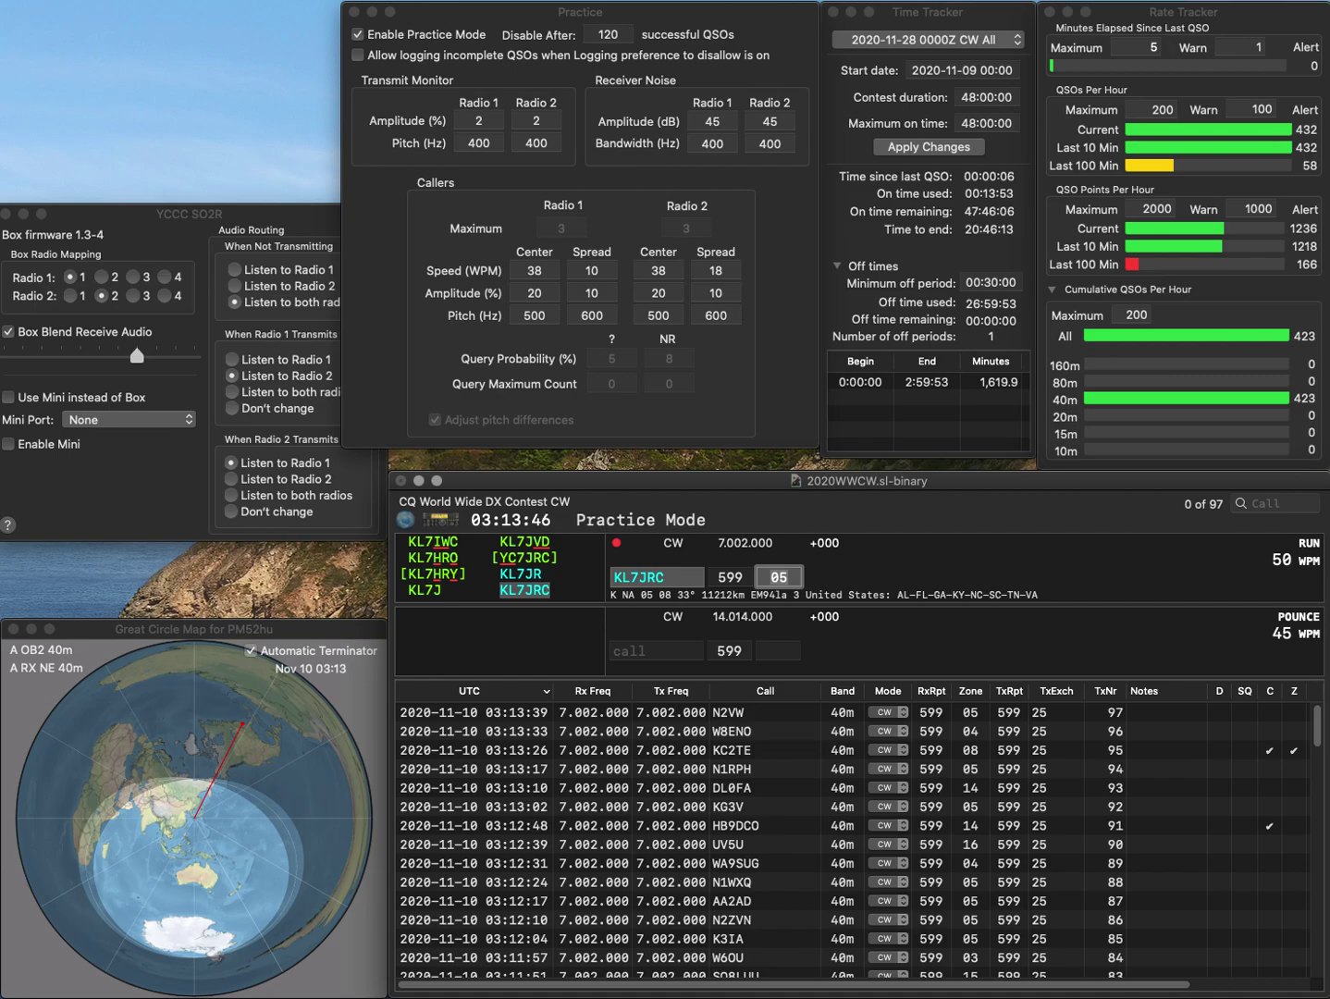
pyautogui.press('Return')
pyautogui.write('4')
pyautogui.press('BackSpace')
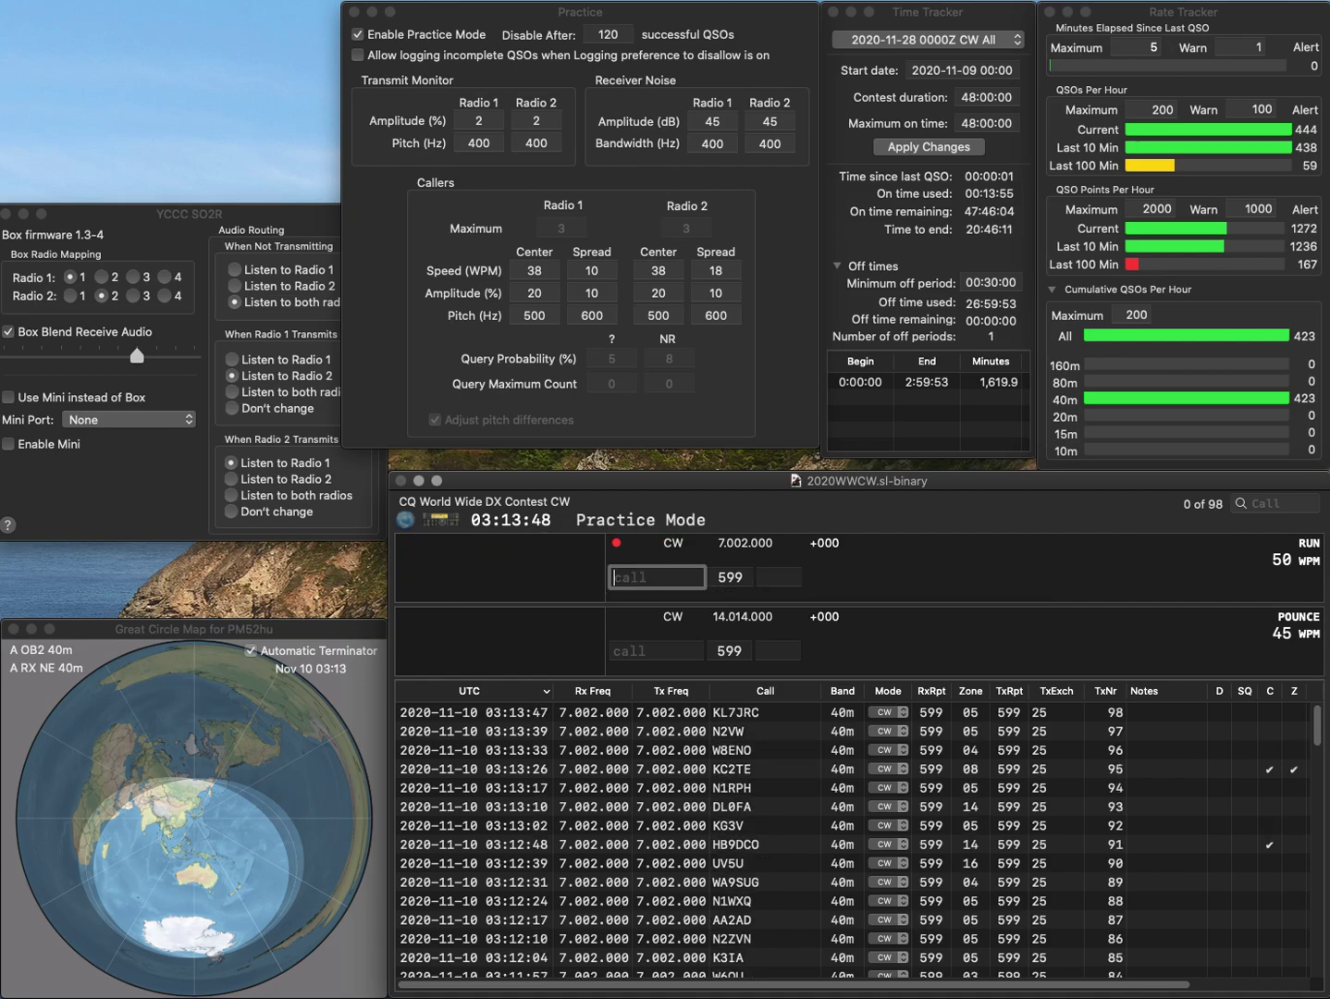
pyautogui.write('0')
pyautogui.write('W')
pyautogui.press('Escape')
pyautogui.write('3Y0X')
pyautogui.press('Return')
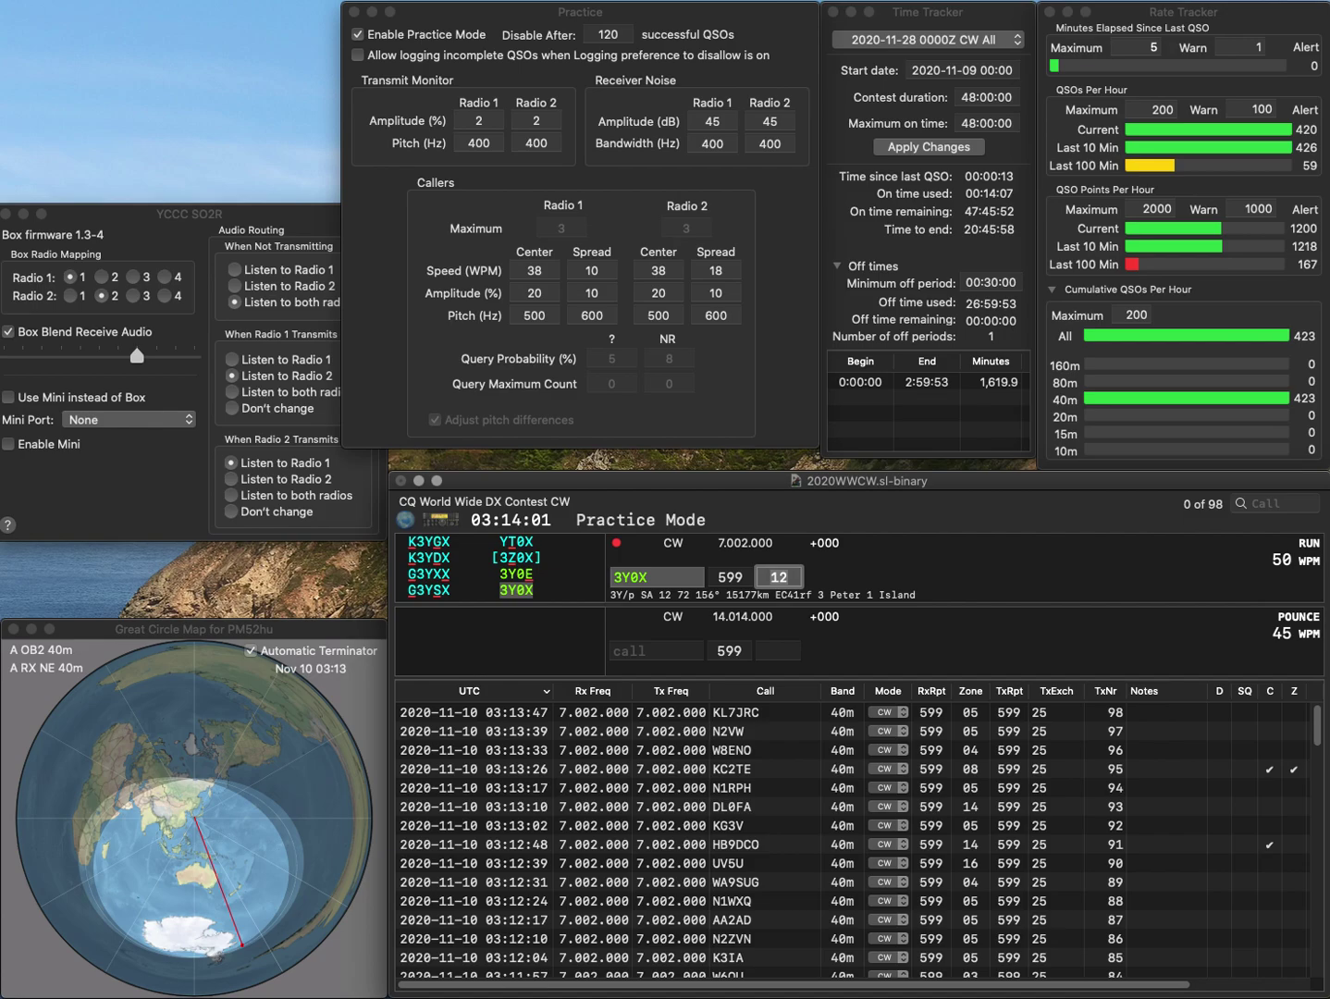
pyautogui.press('Return')
pyautogui.write('I2FBG')
pyautogui.click(615, 577)
pyautogui.write('J')
pyautogui.press('Tab')
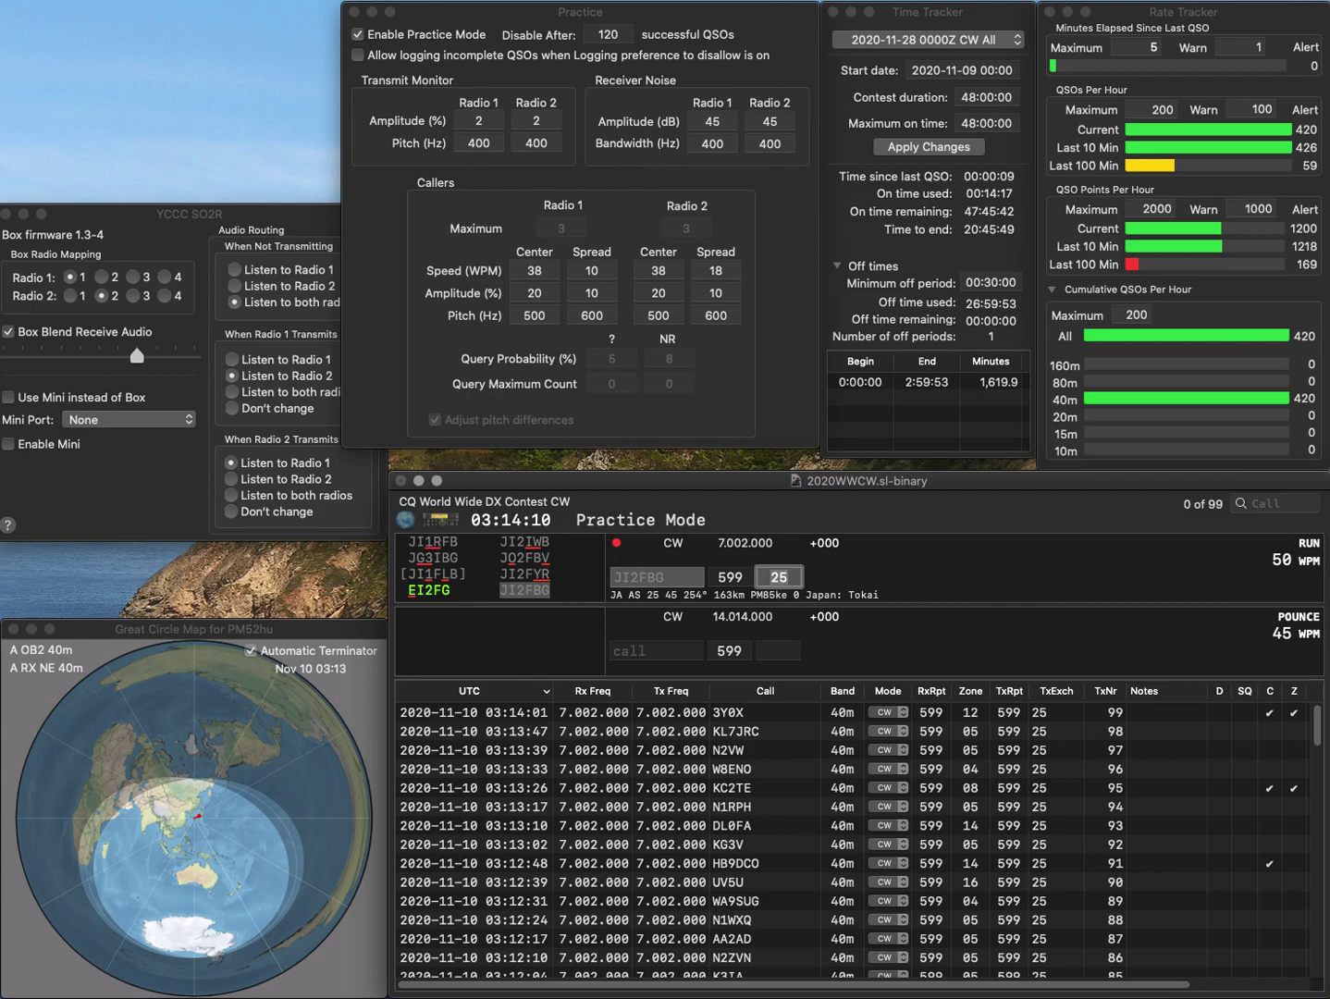
pyautogui.press('Return')
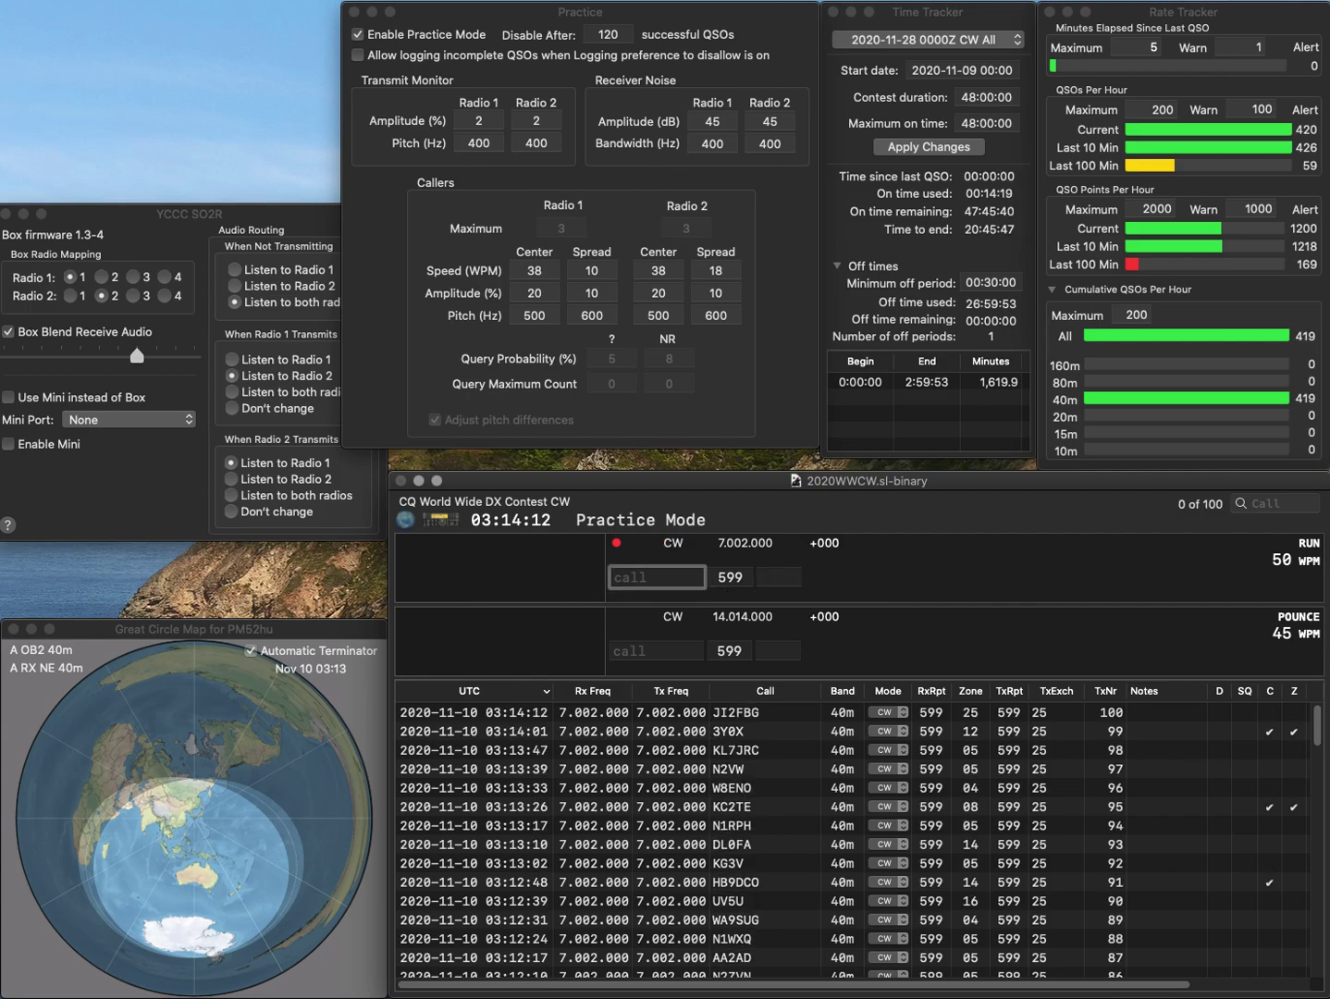
# Step: Work the next Radio 1 caller as 5P8W and log the contact with zone 14
pyautogui.write('8W')
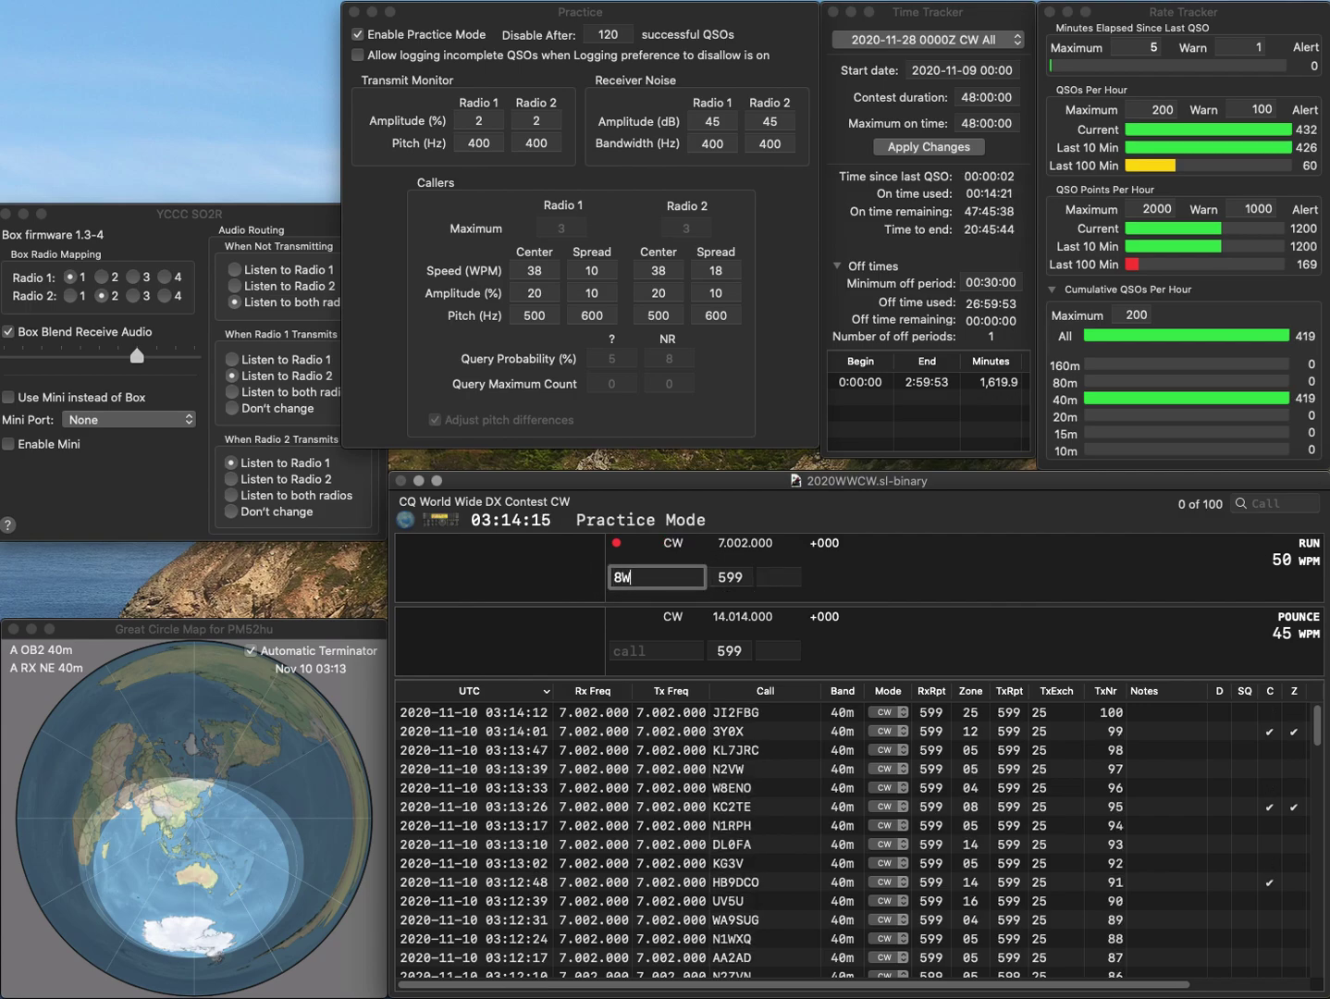
pyautogui.write('5')
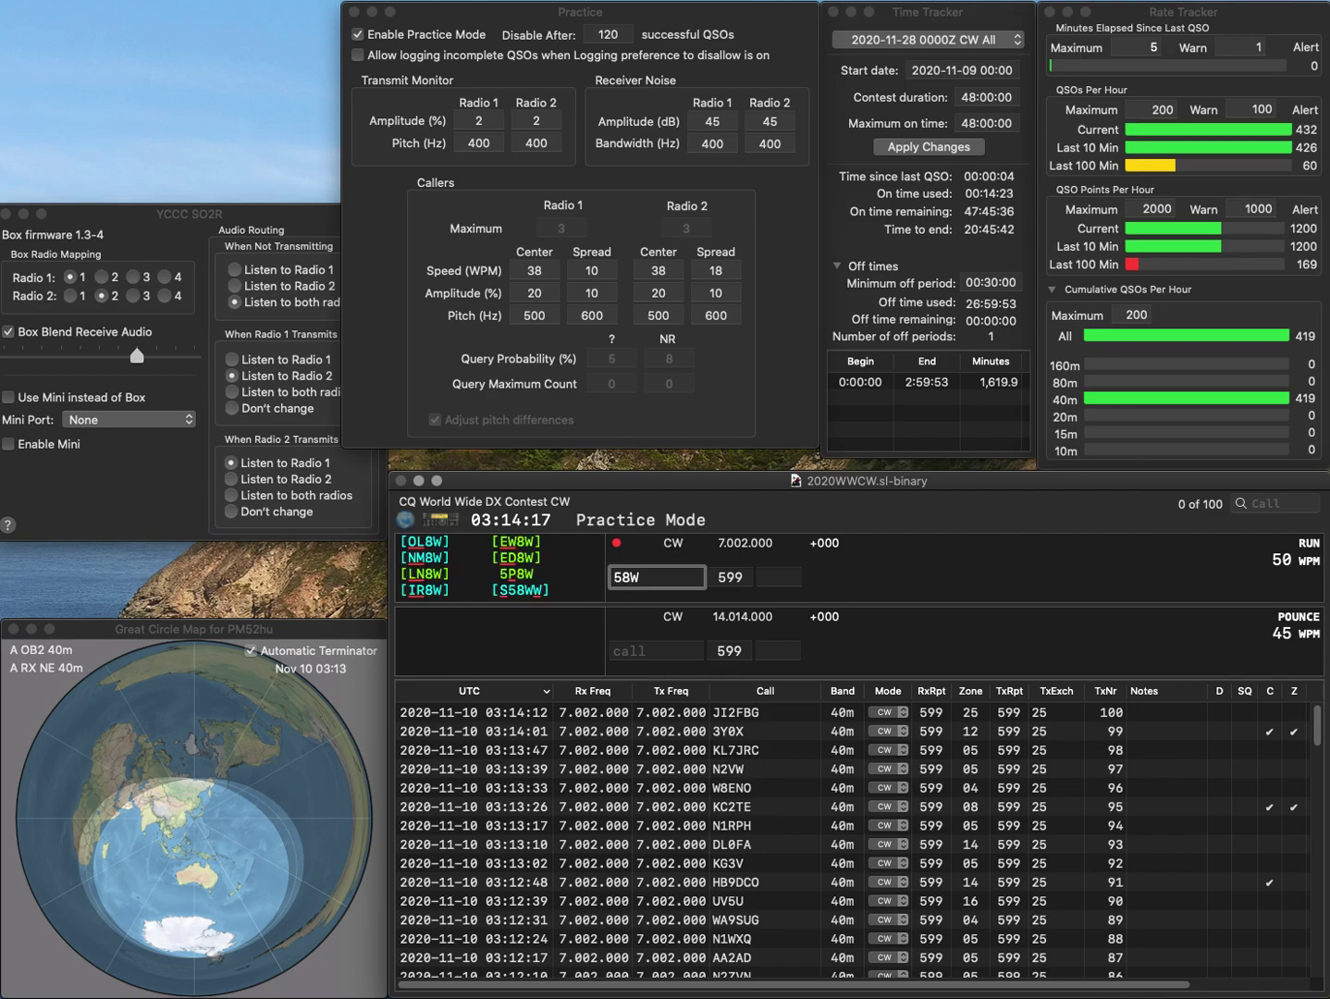
pyautogui.write('P')
pyautogui.press('Return')
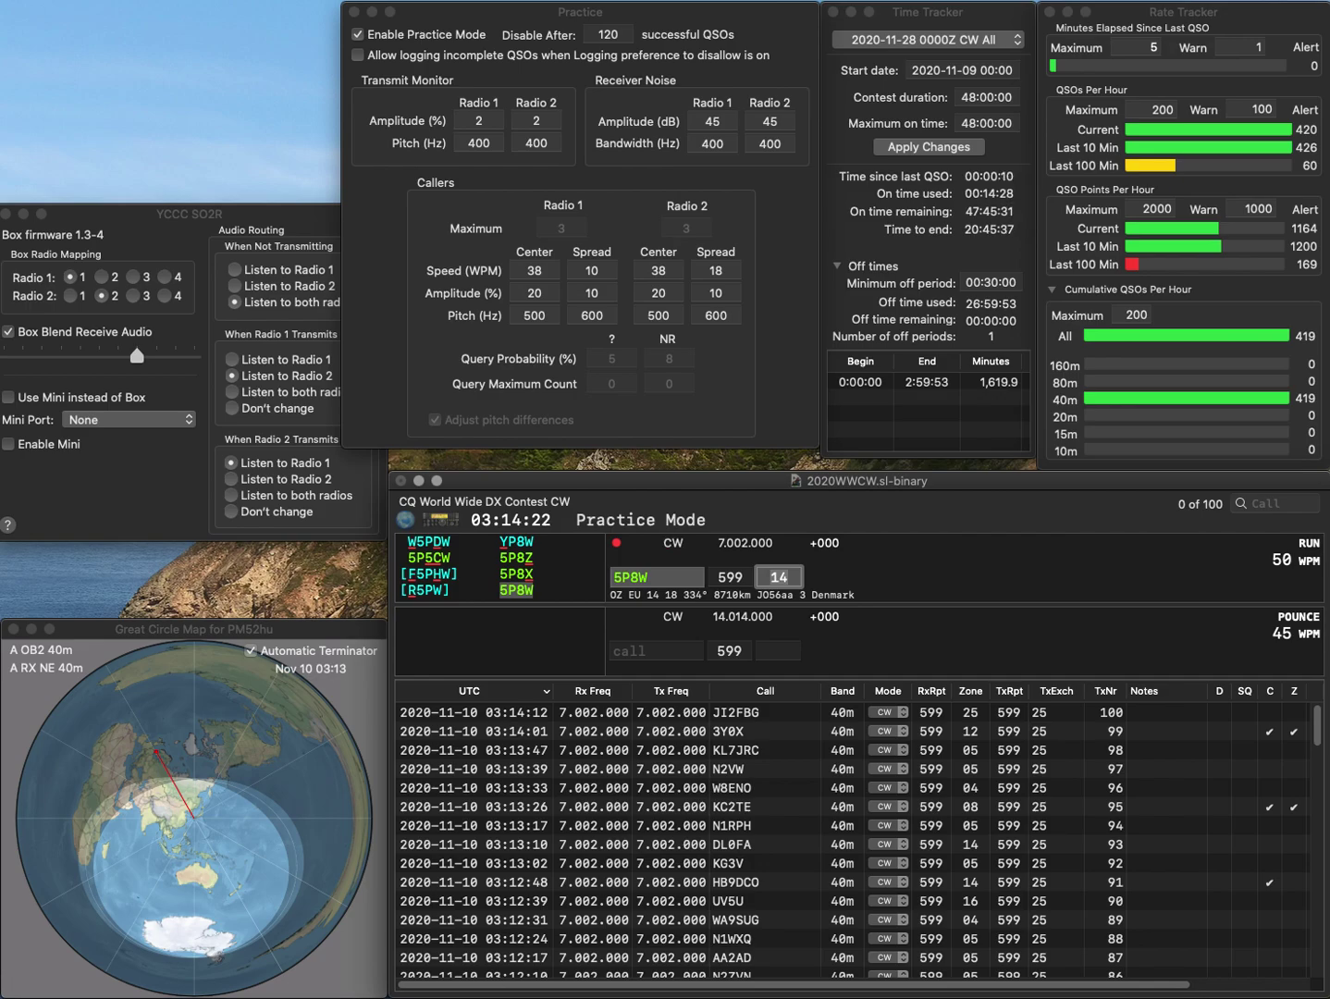
pyautogui.press('Return')
# Step: Work the next Radio 1 caller as CK3LRL, correcting the call-area digit to 3, and log the contact with zone 04
pyautogui.write('C')
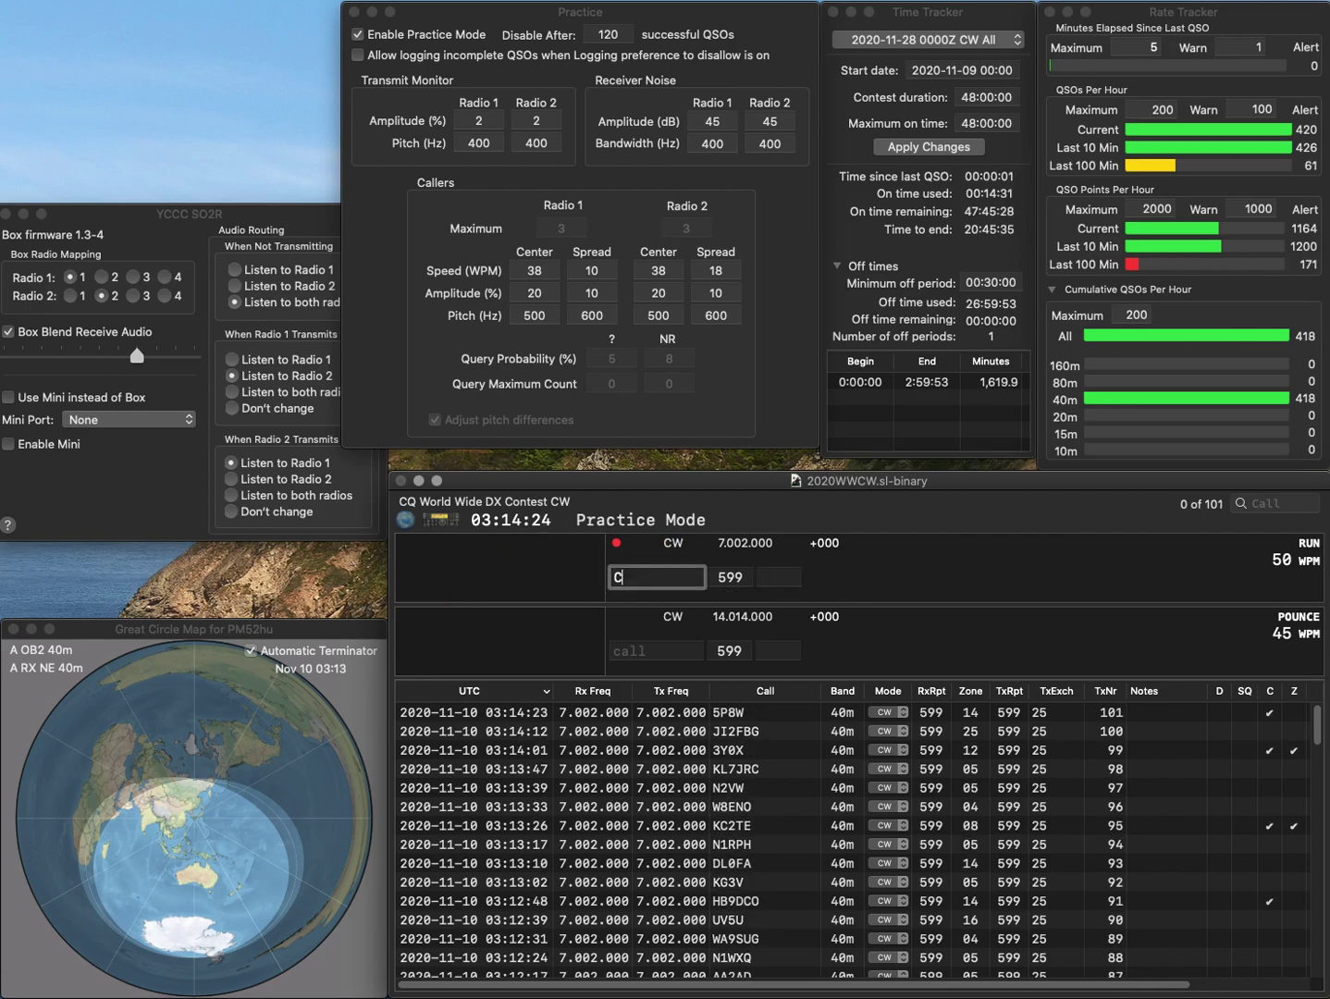
pyautogui.write('K4LR')
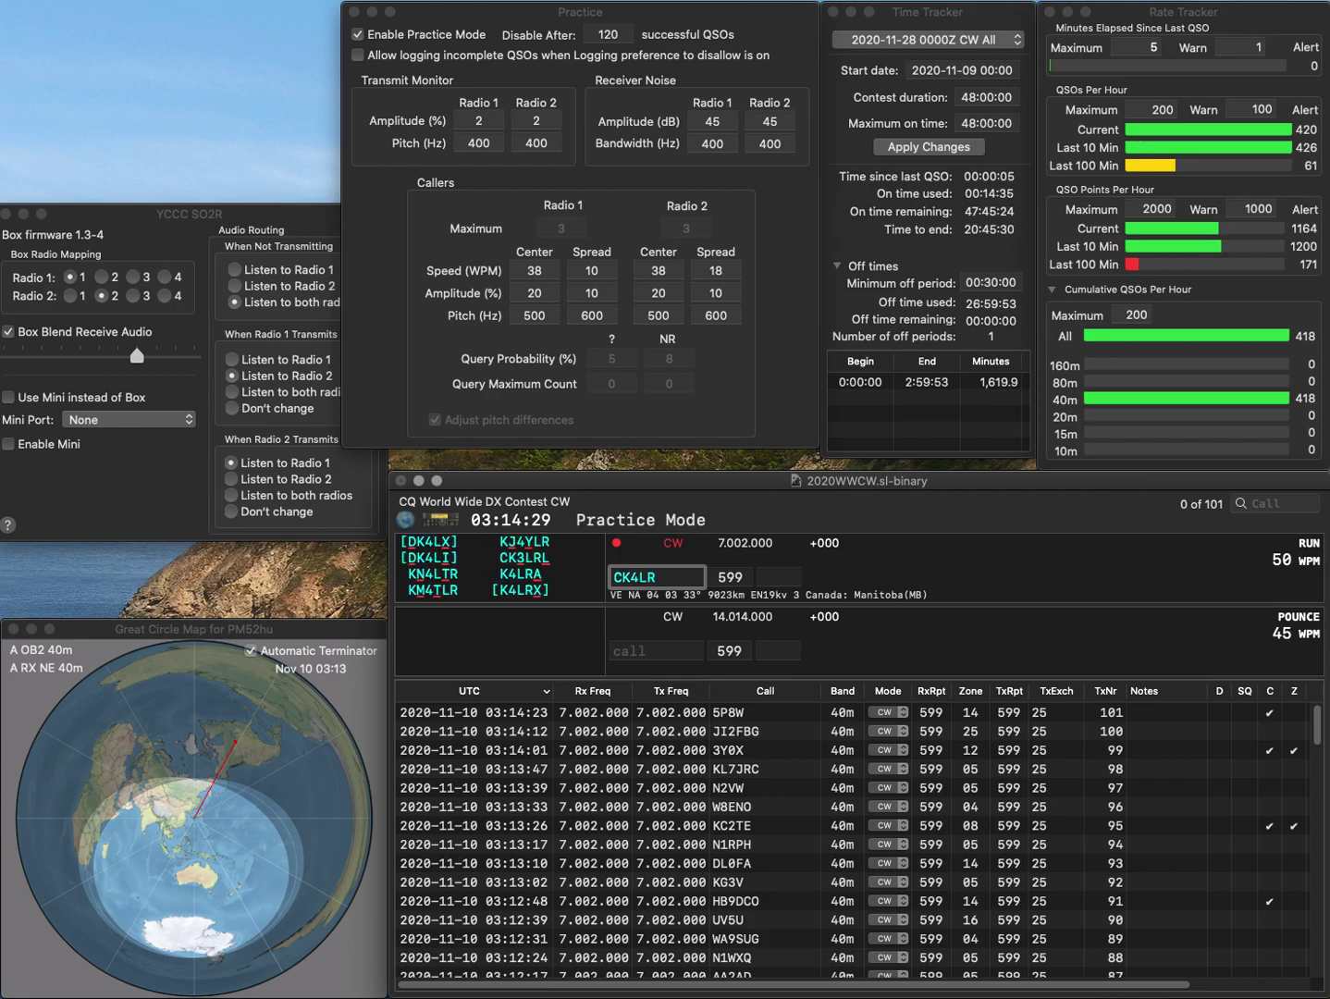
pyautogui.press('Left')
pyautogui.press('Left')
pyautogui.press('BackSpace')
pyautogui.write('3')
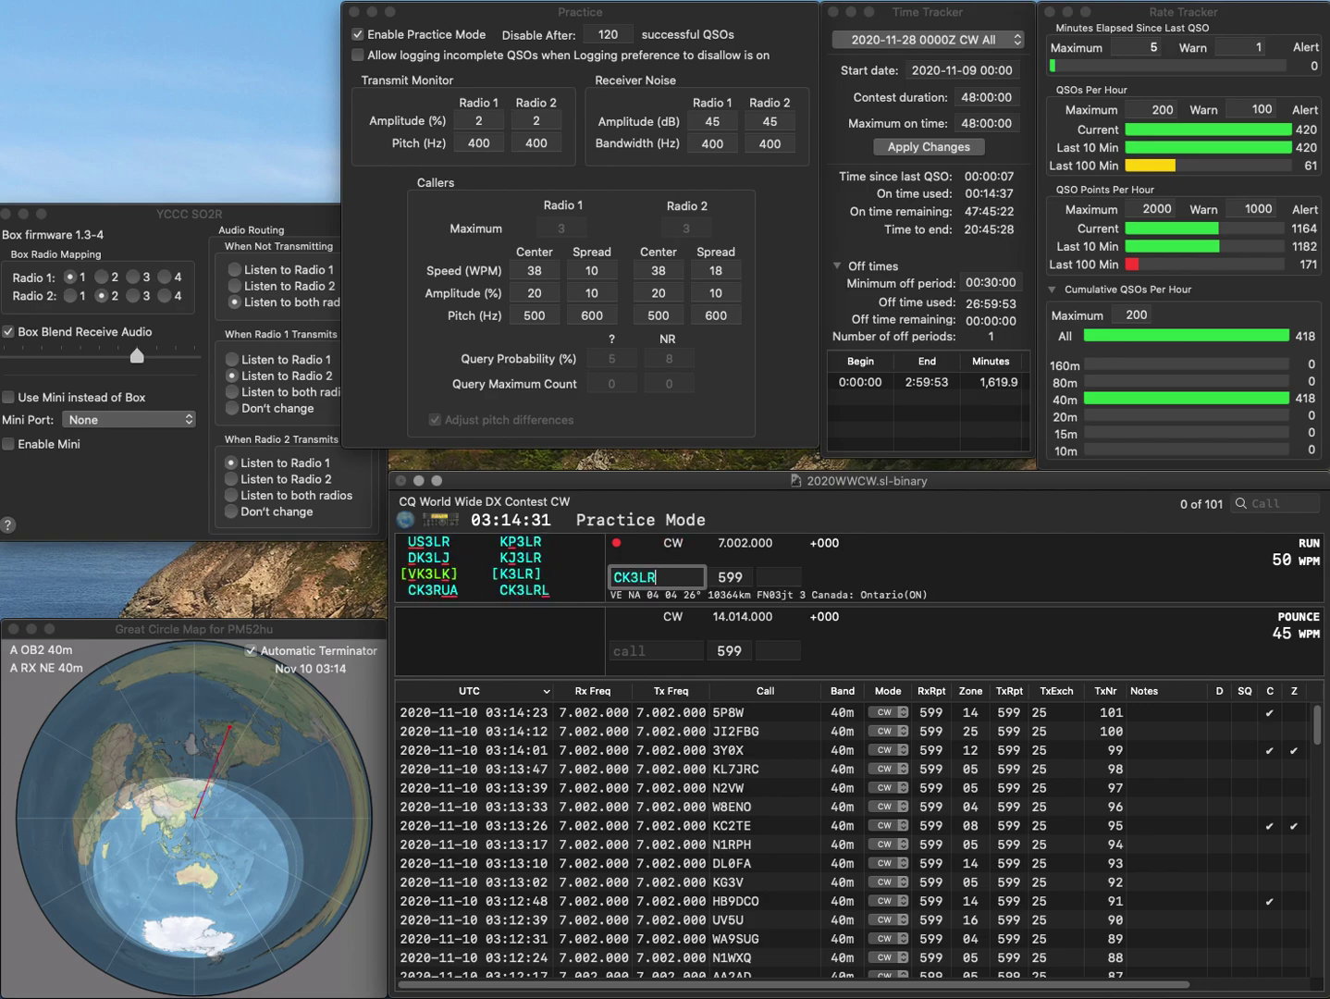
pyautogui.write('L')
pyautogui.press('Tab')
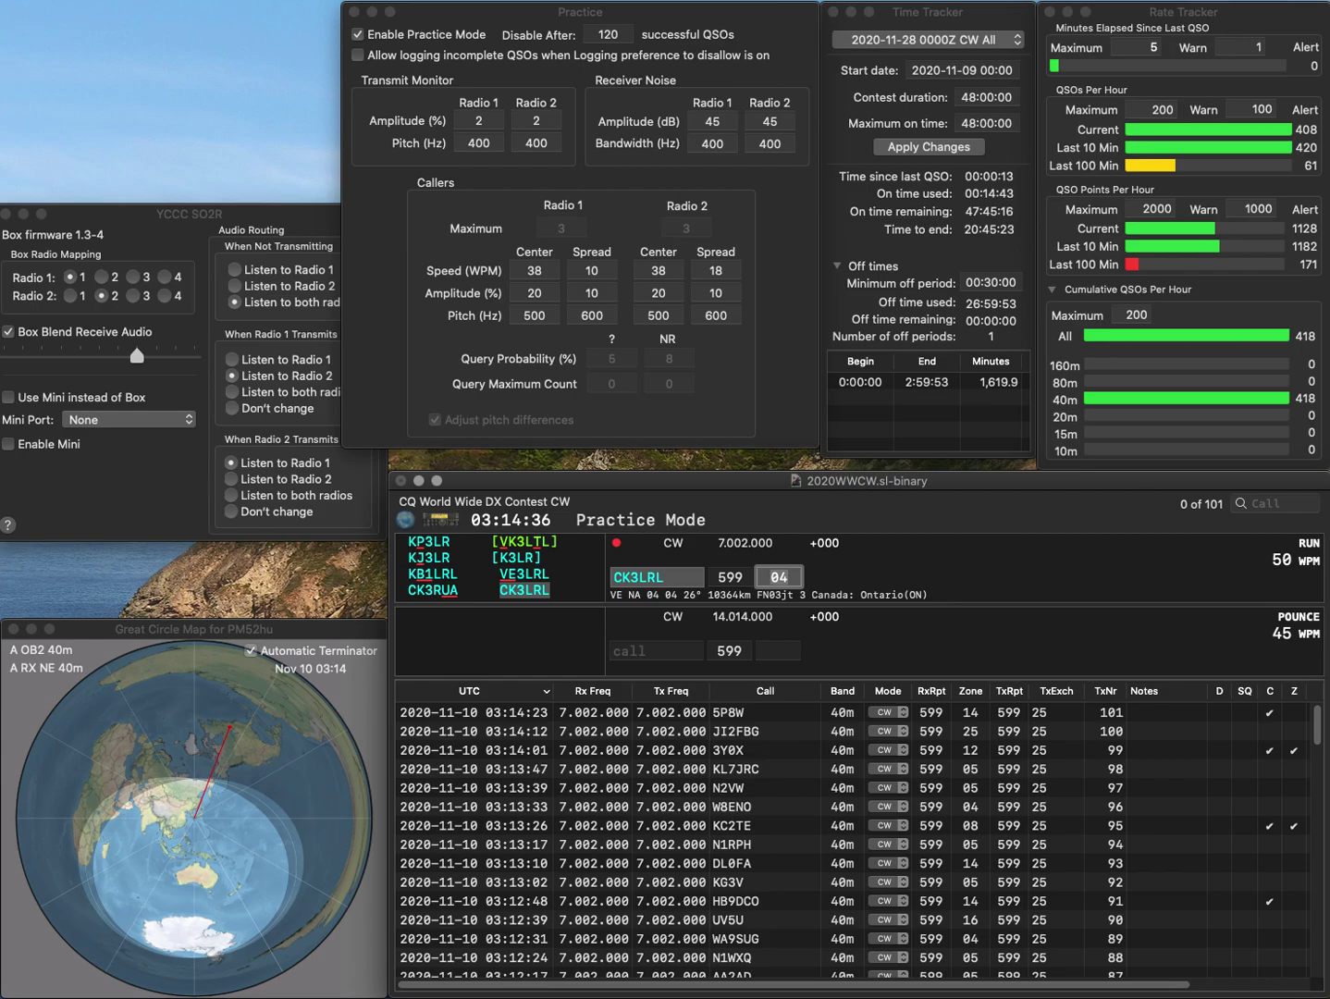
pyautogui.press('Return')
pyautogui.write('TM1M')
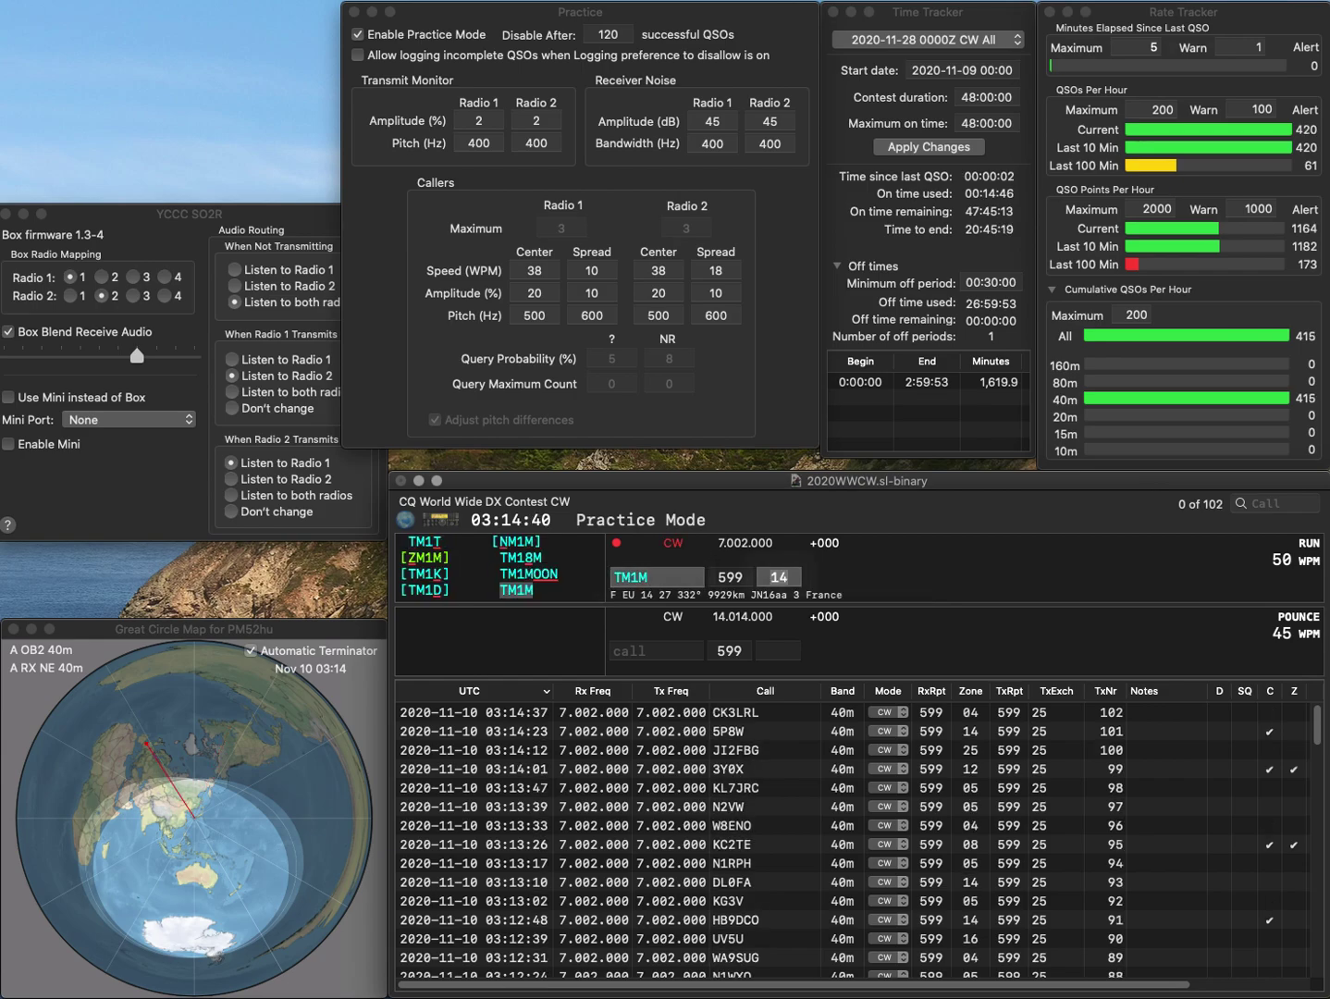
pyautogui.press('Return')
pyautogui.press('Return')
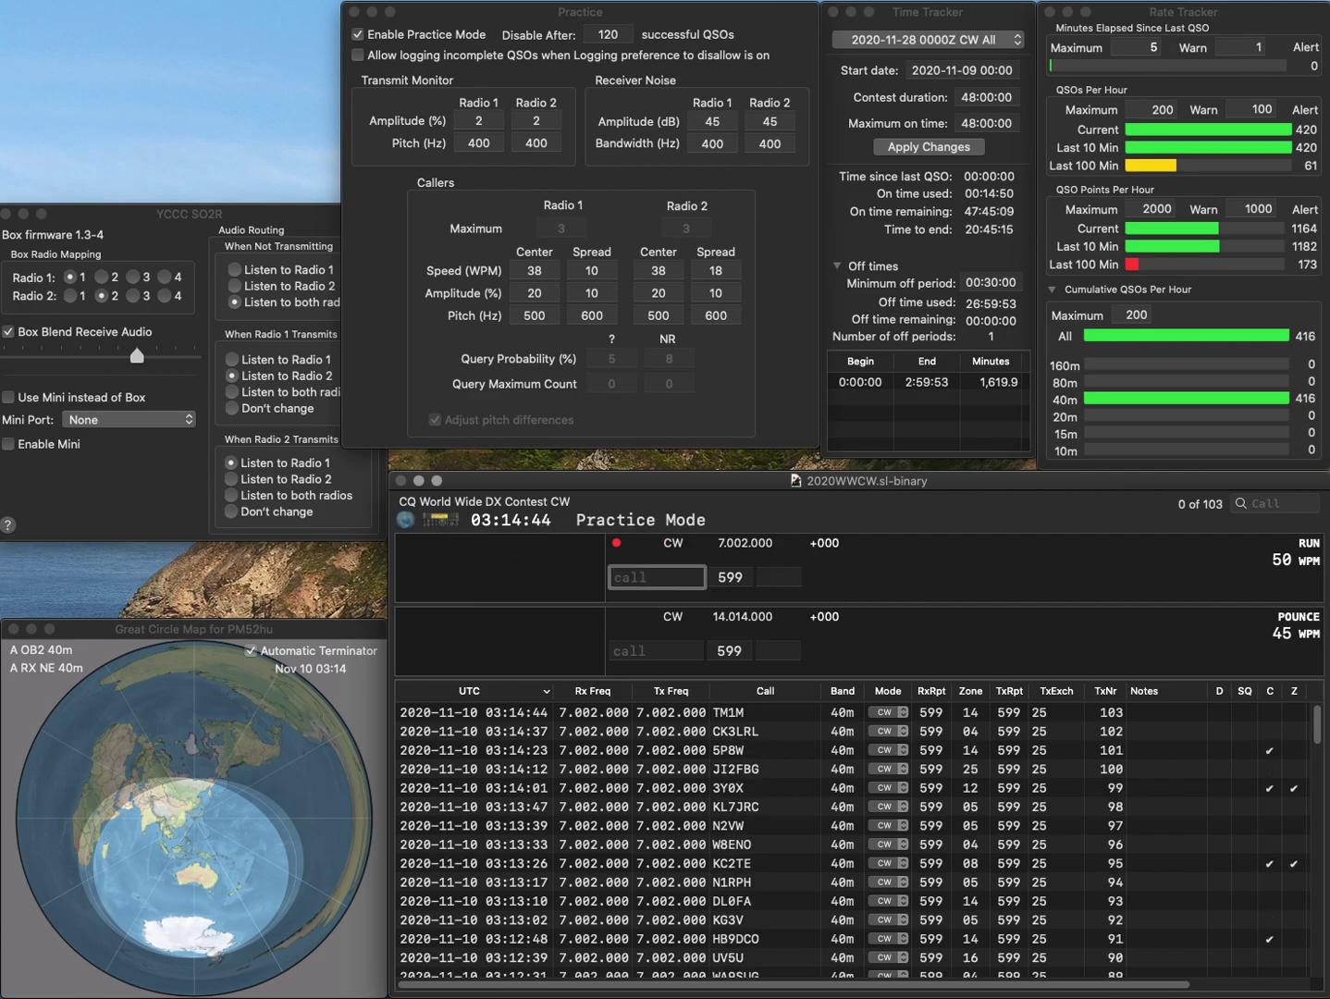
pyautogui.write('YU7')
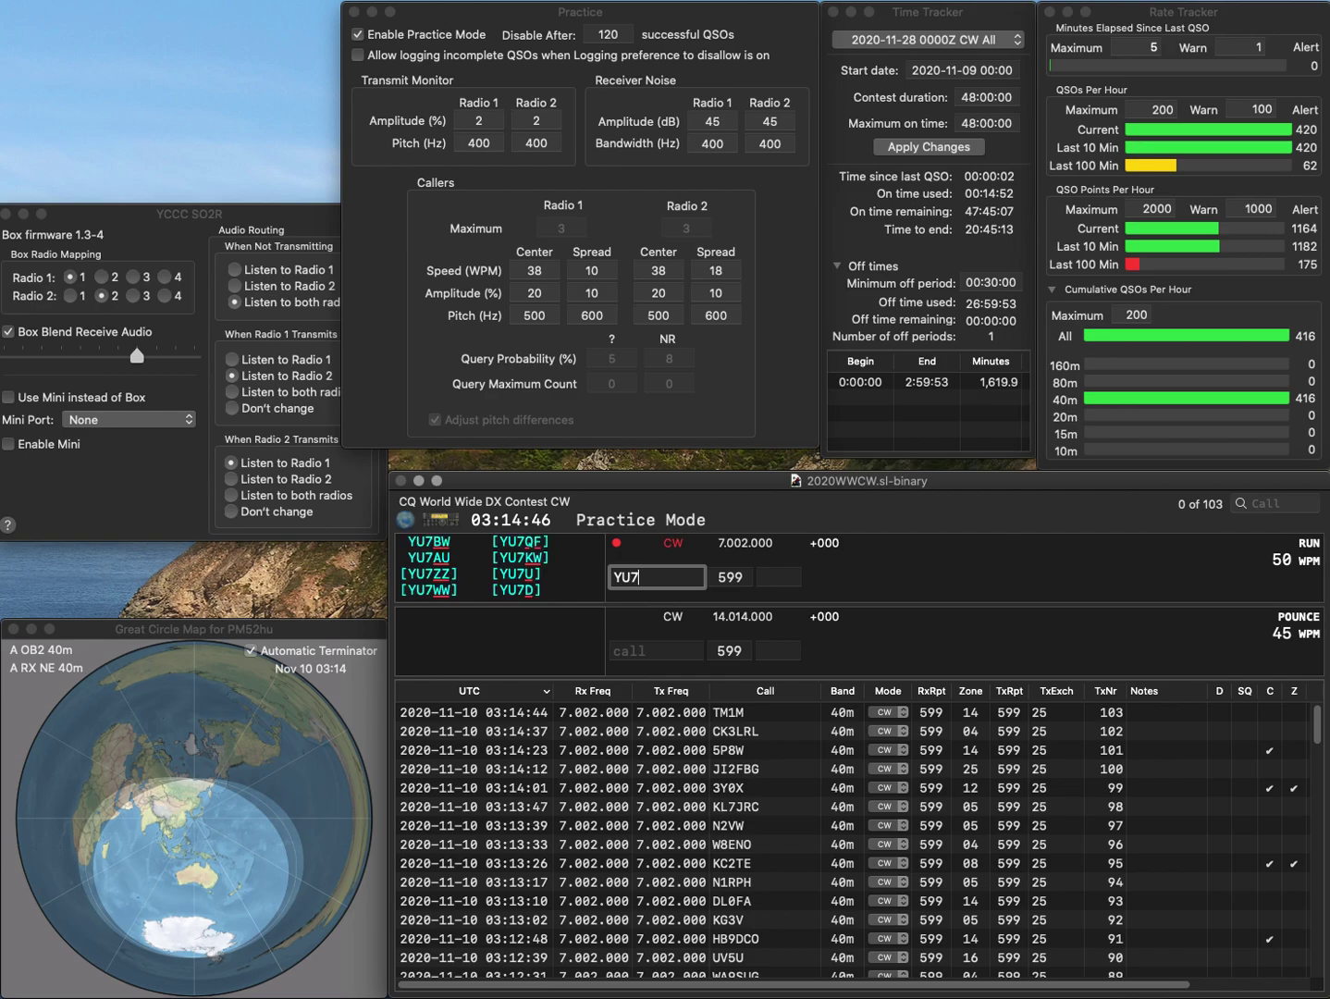
pyautogui.write('ONE')
pyautogui.press('space')
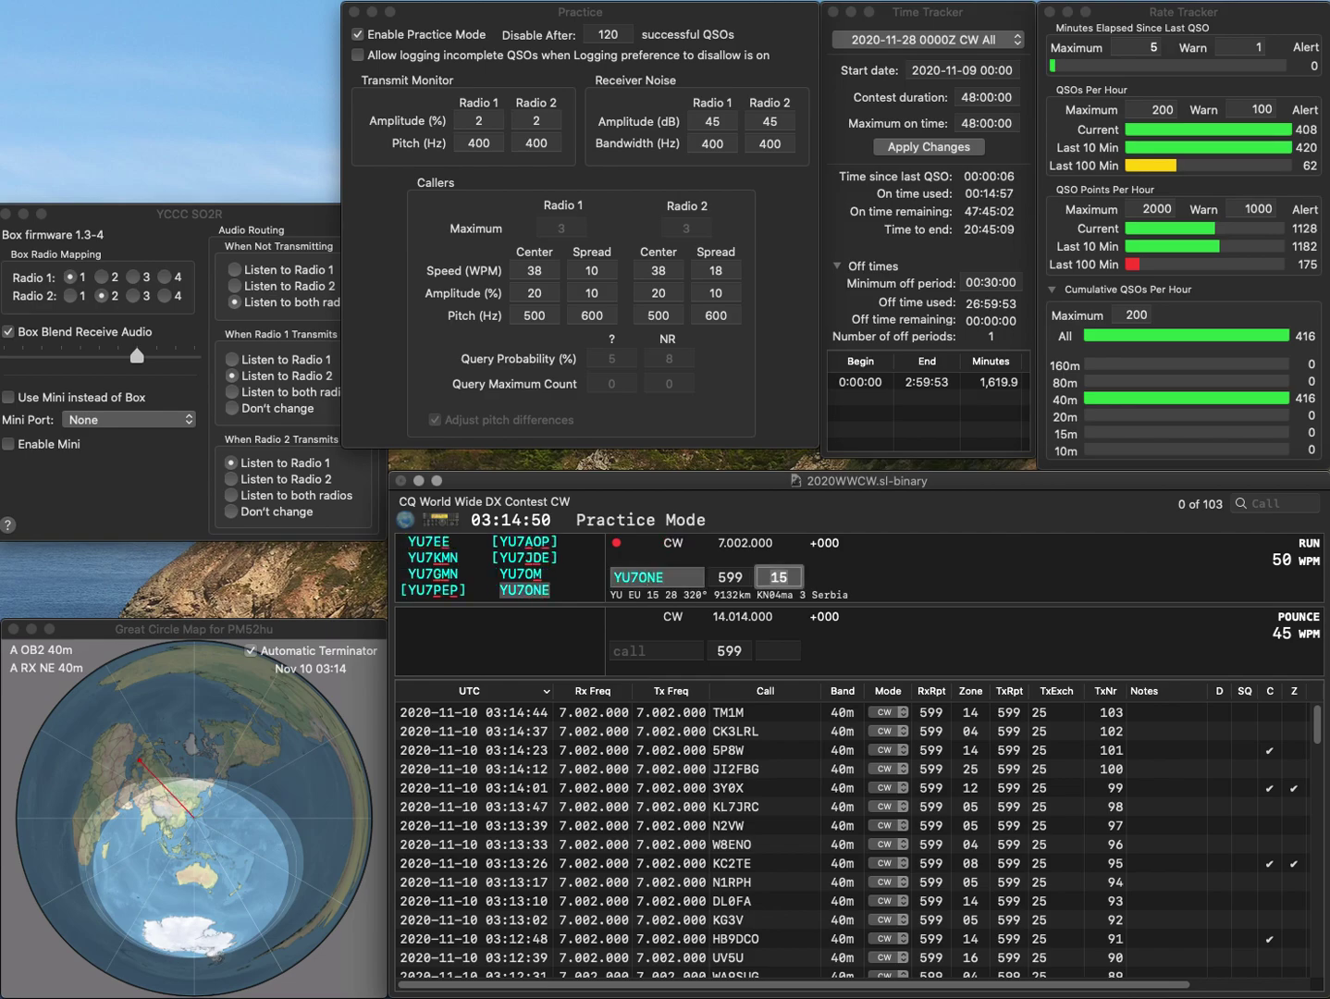
pyautogui.press('Return')
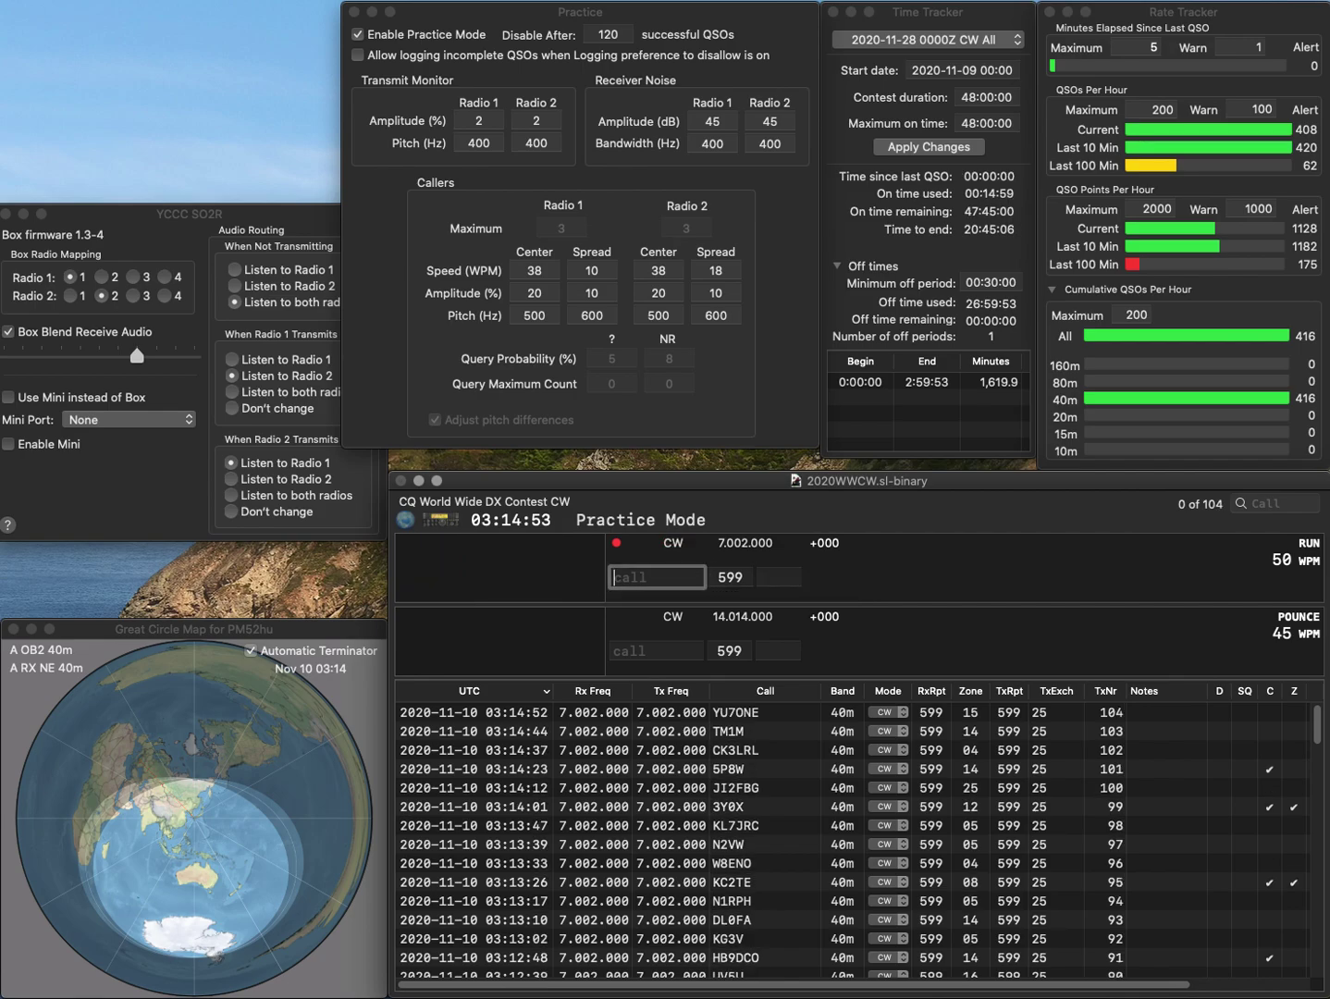
# Step: Work and log NS5V with zone 04 and EI0R with zone 14 as Radio 1 run contacts
pyautogui.write('NS5V')
pyautogui.press('Return')
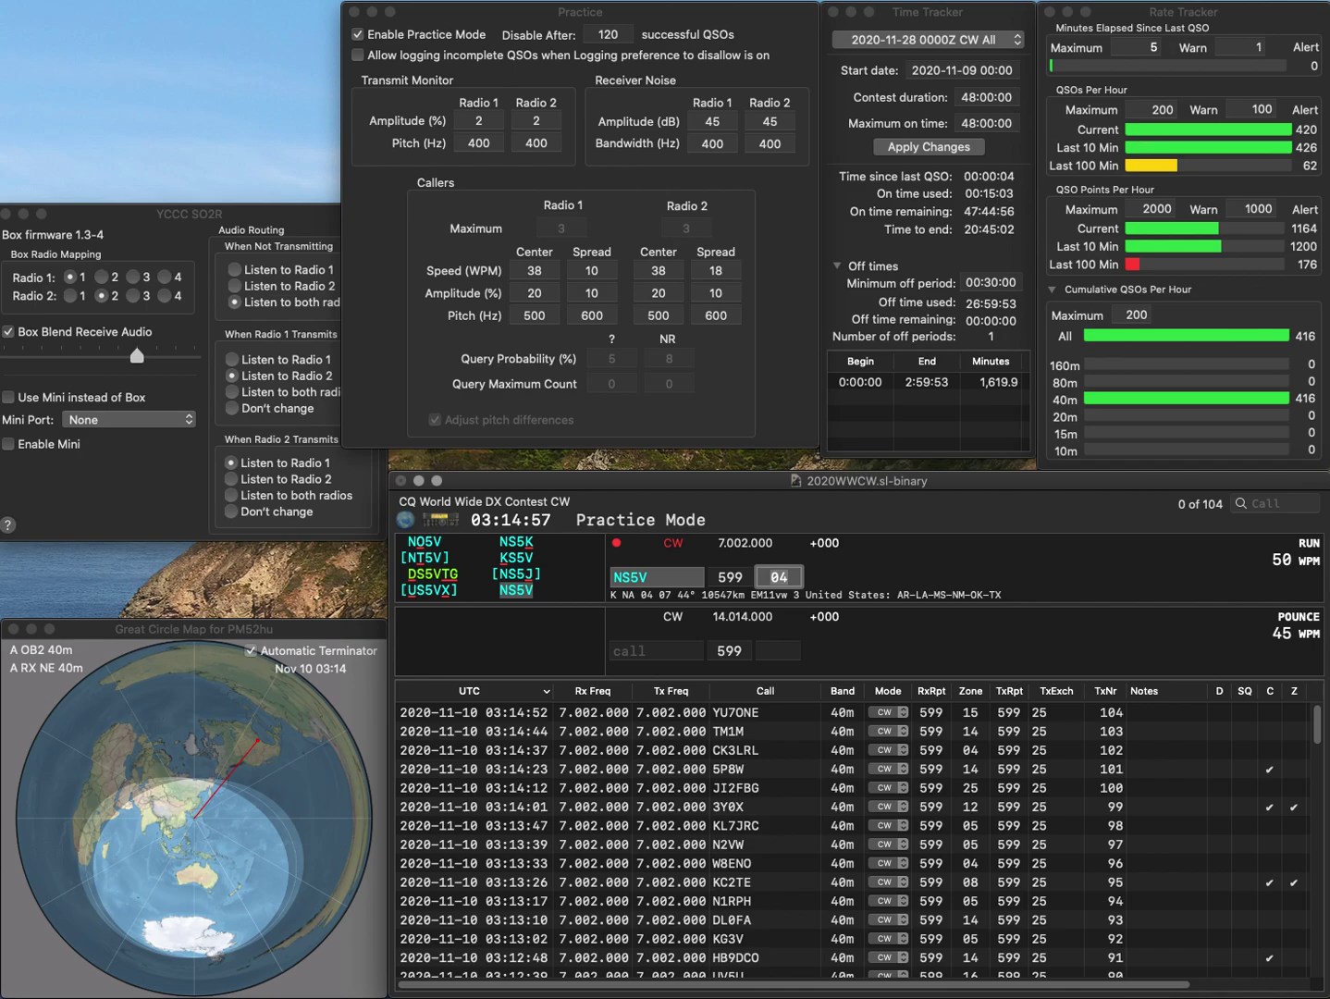
pyautogui.press('Return')
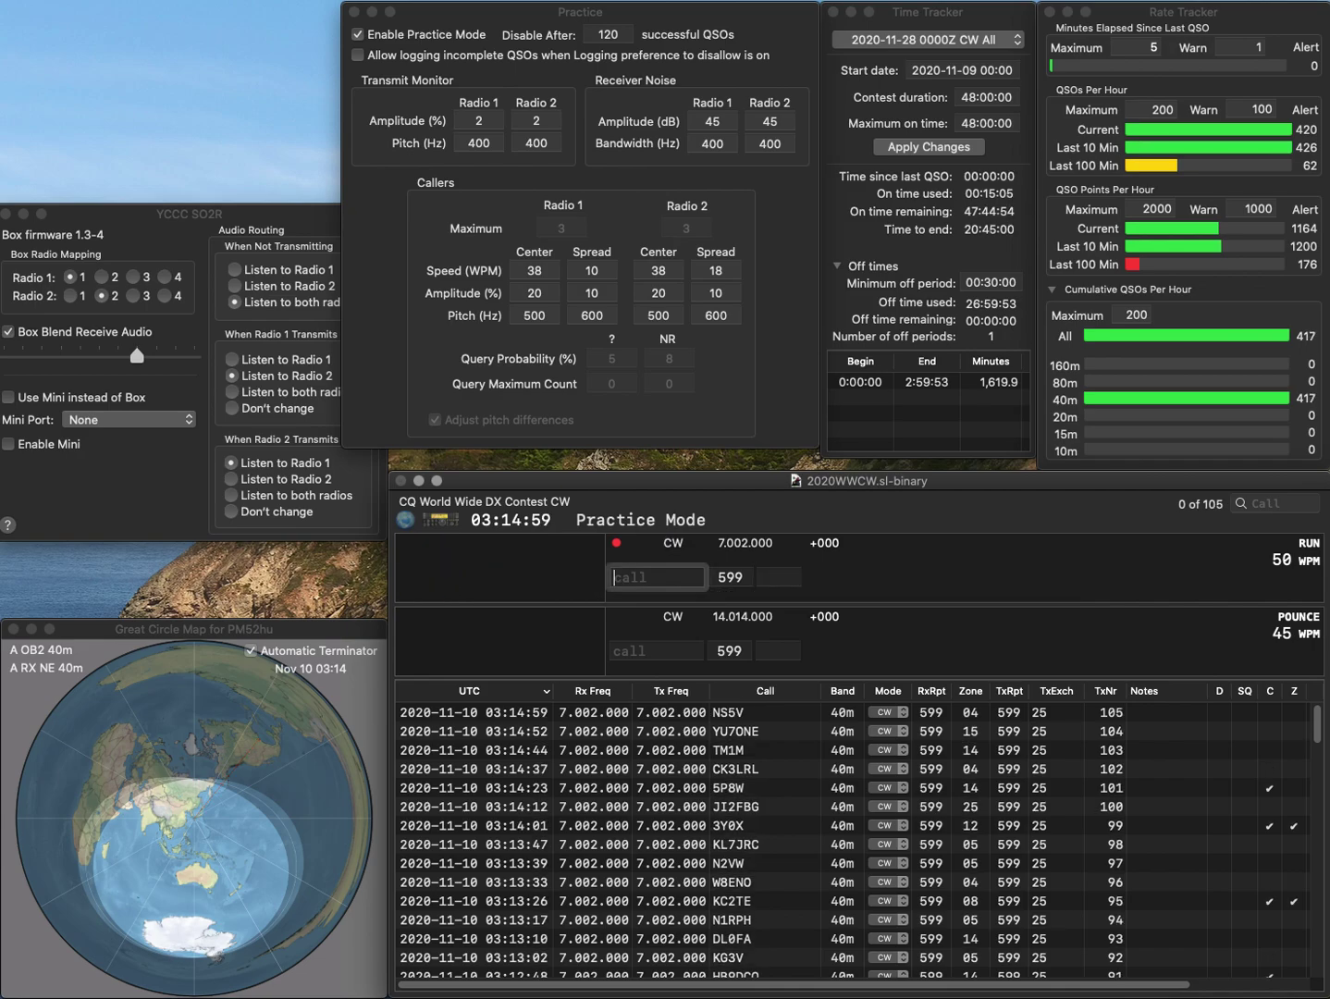
pyautogui.write('EI0R')
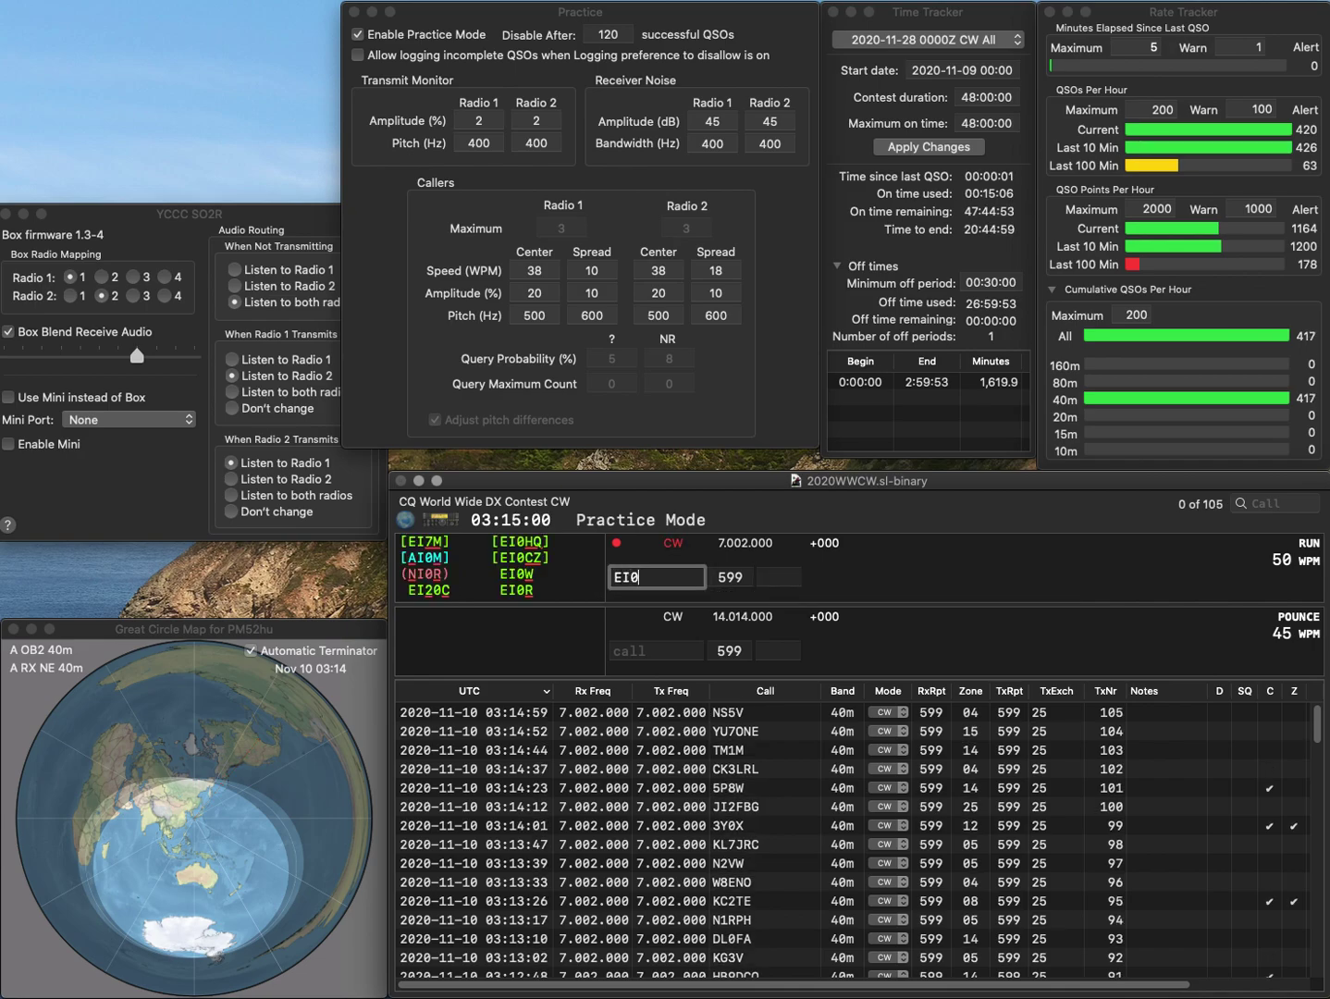
pyautogui.press('space')
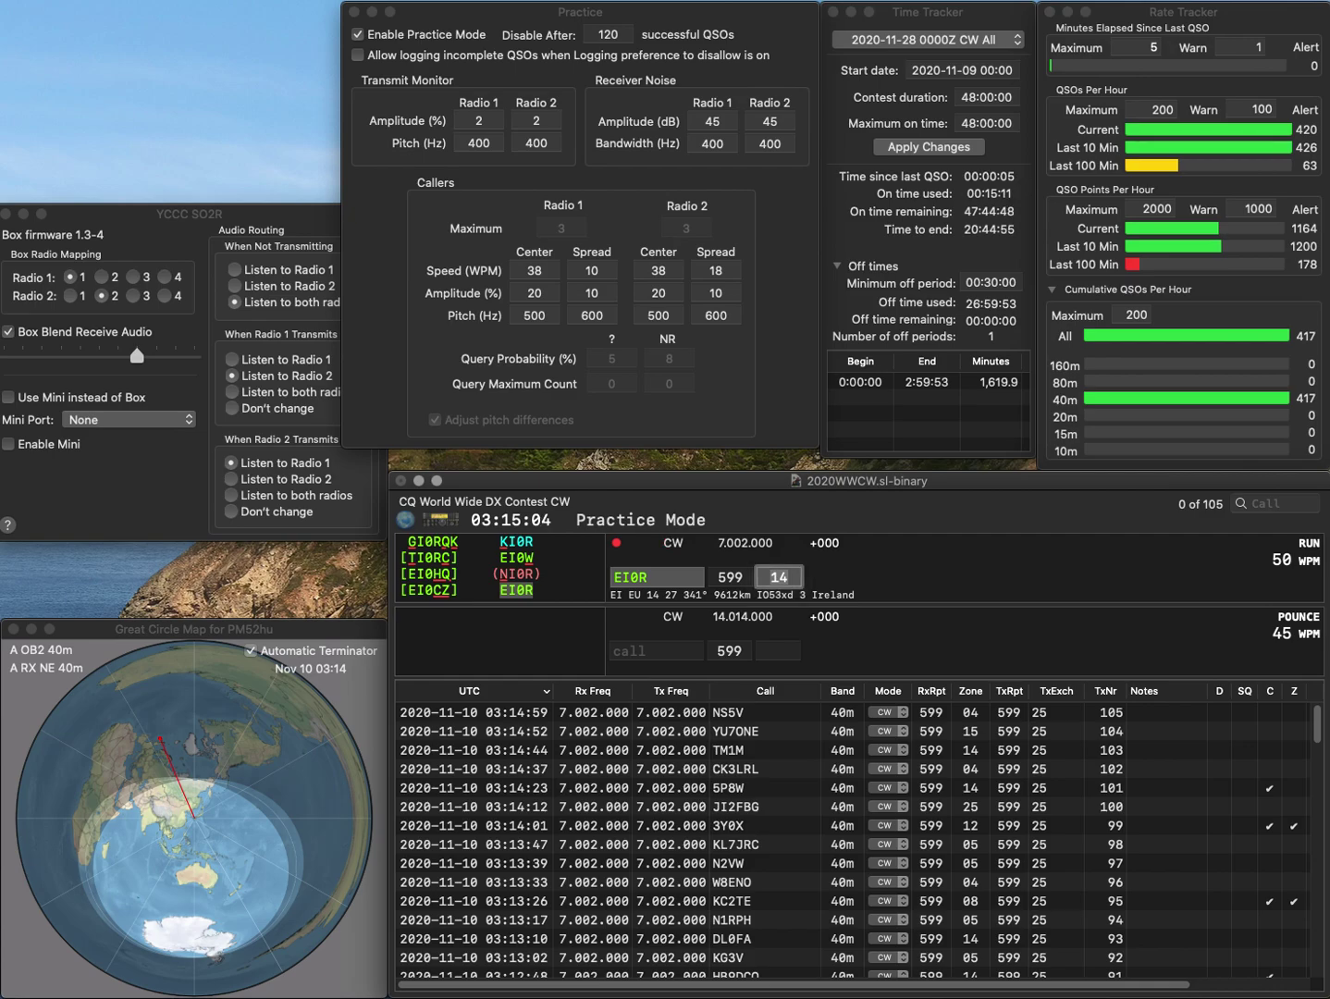
pyautogui.press('Return')
# Step: Work and log K4YEH with zone 05 and M5ET with zone 14 as Radio 1 run contacts
pyautogui.write('K4YEH')
pyautogui.press('space')
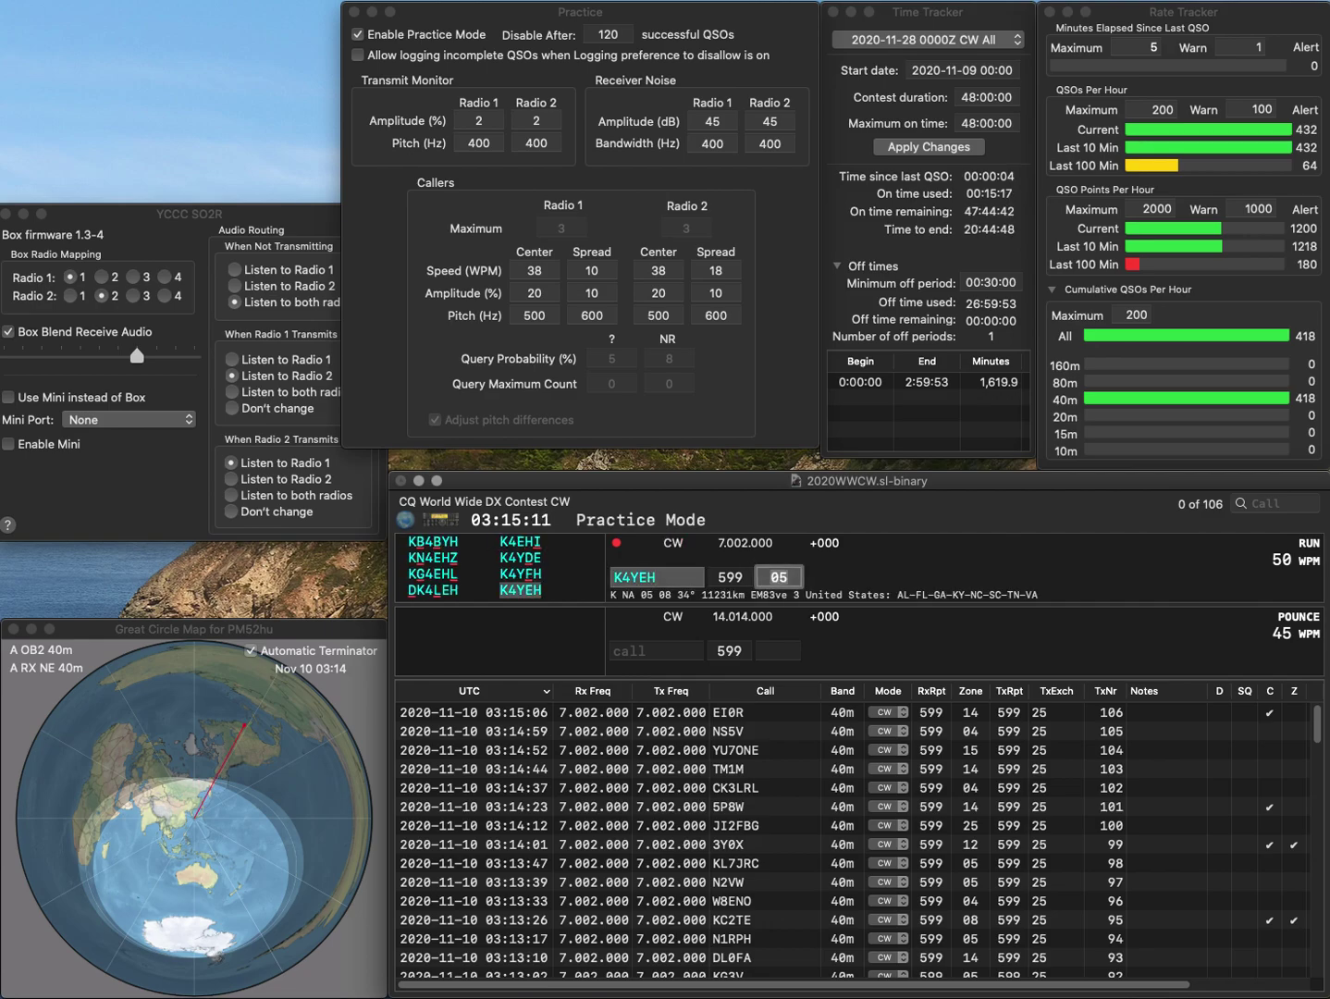
pyautogui.press('Return')
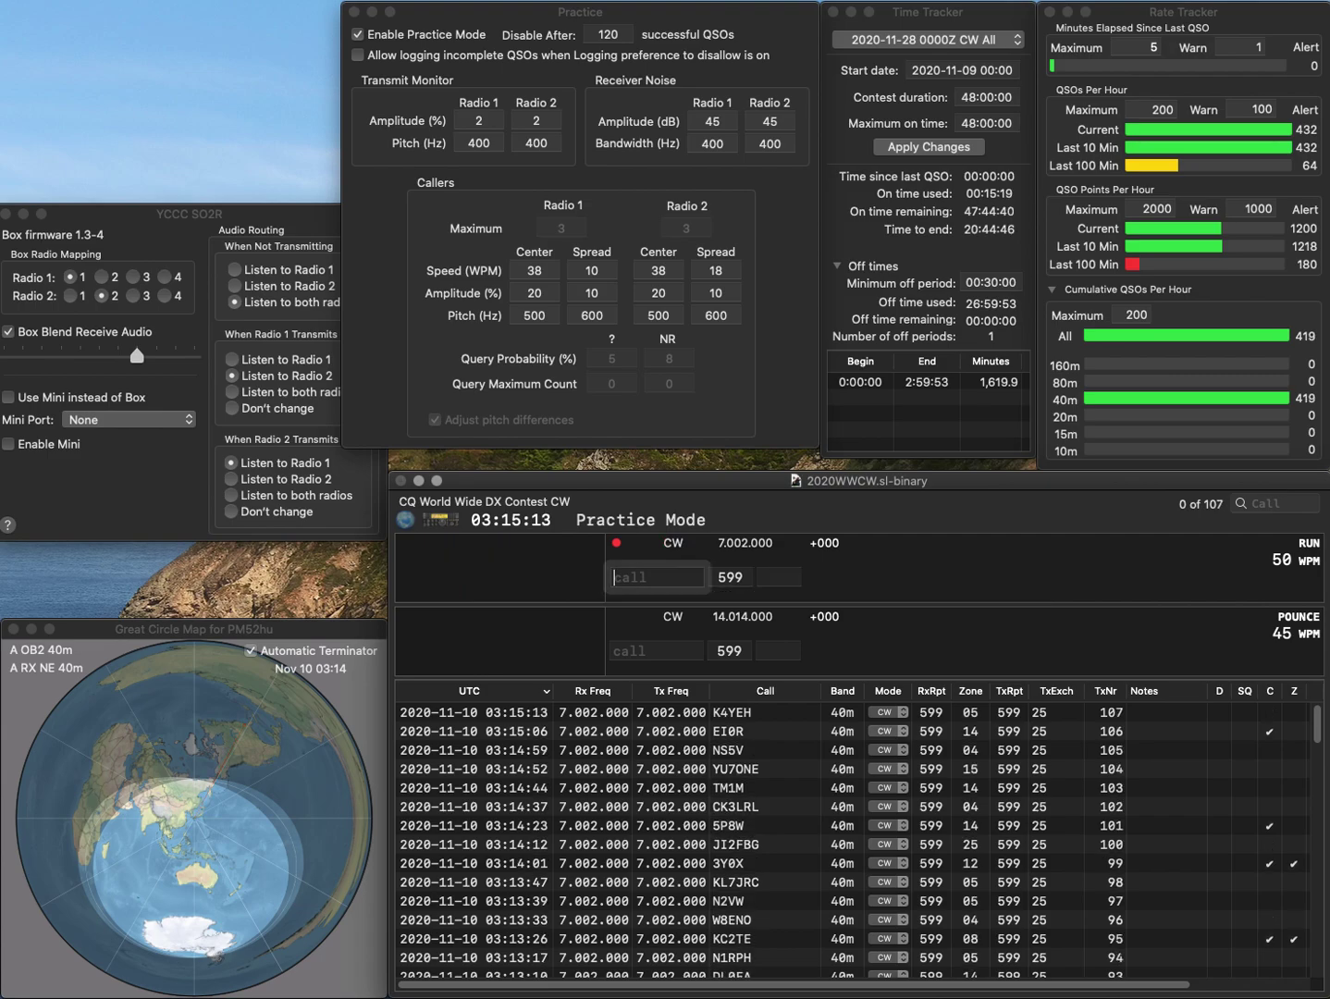
pyautogui.write('M5ET')
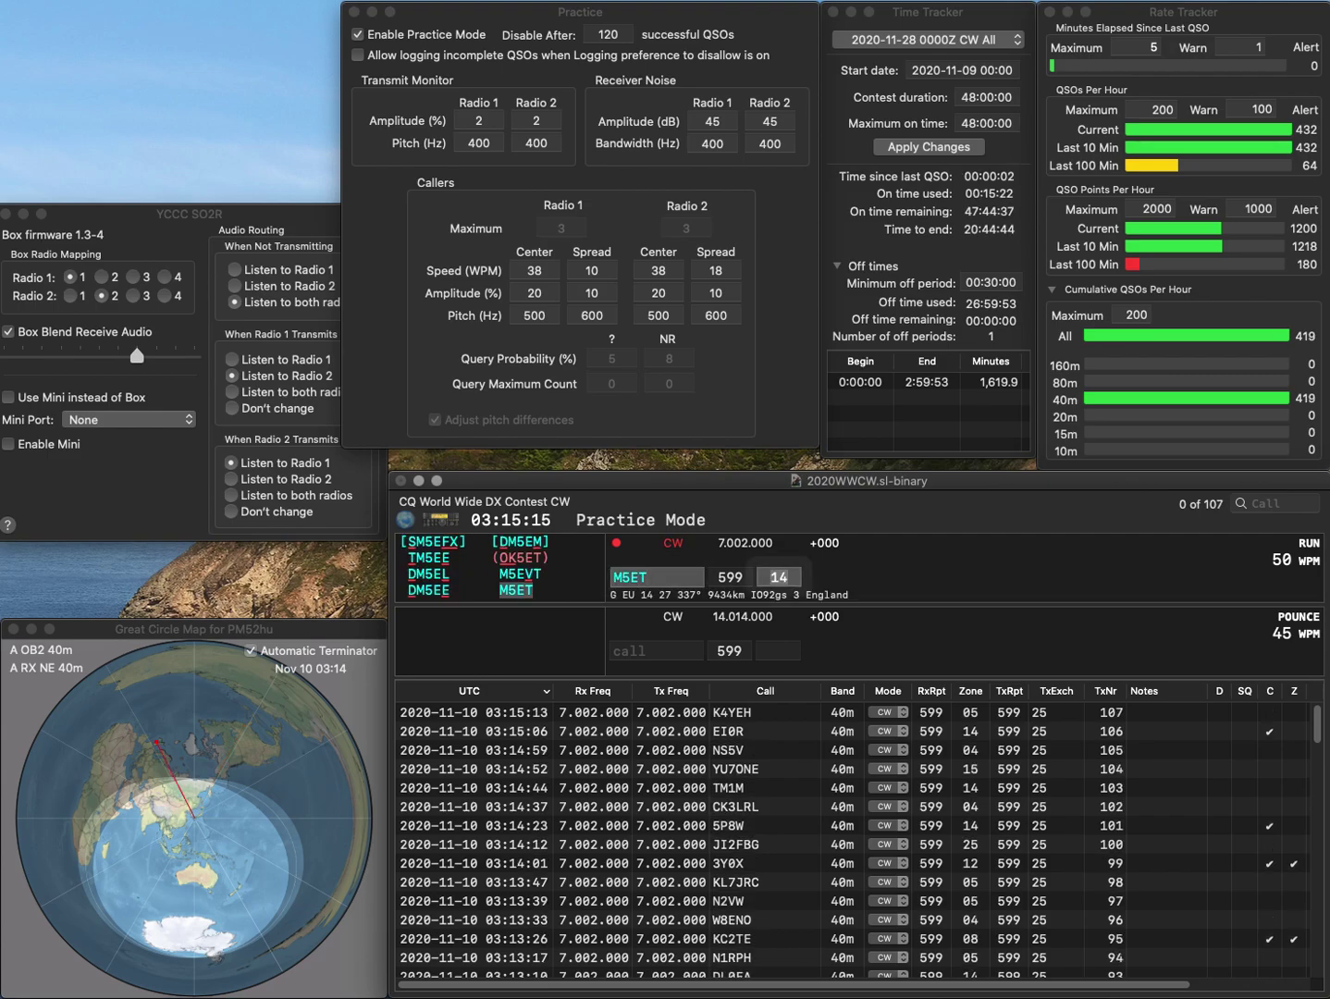
pyautogui.press('space')
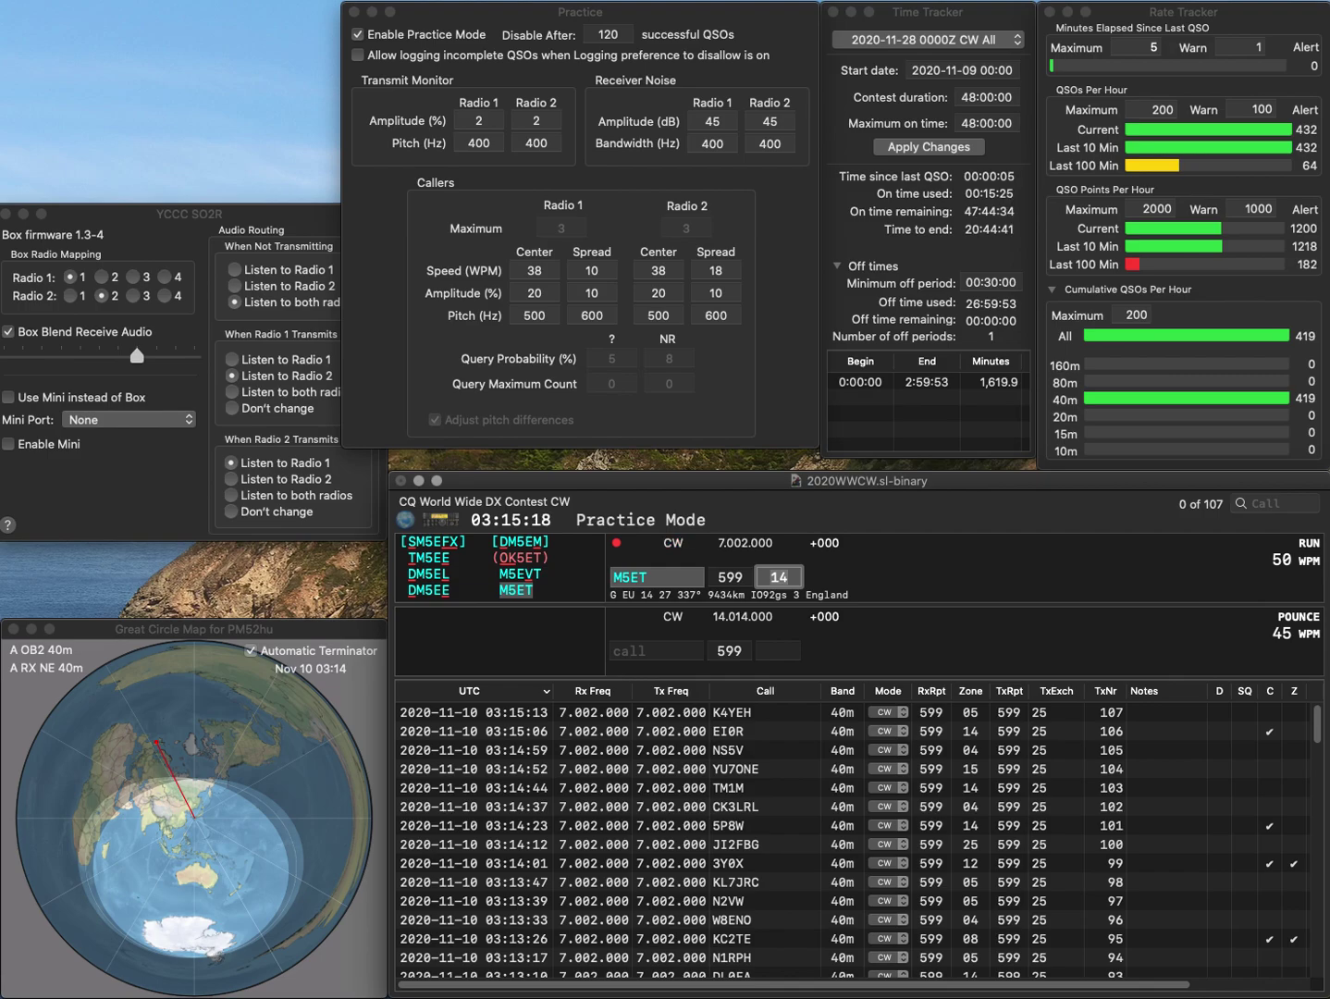
pyautogui.press('Return')
pyautogui.write('VE3MNE')
pyautogui.press('space')
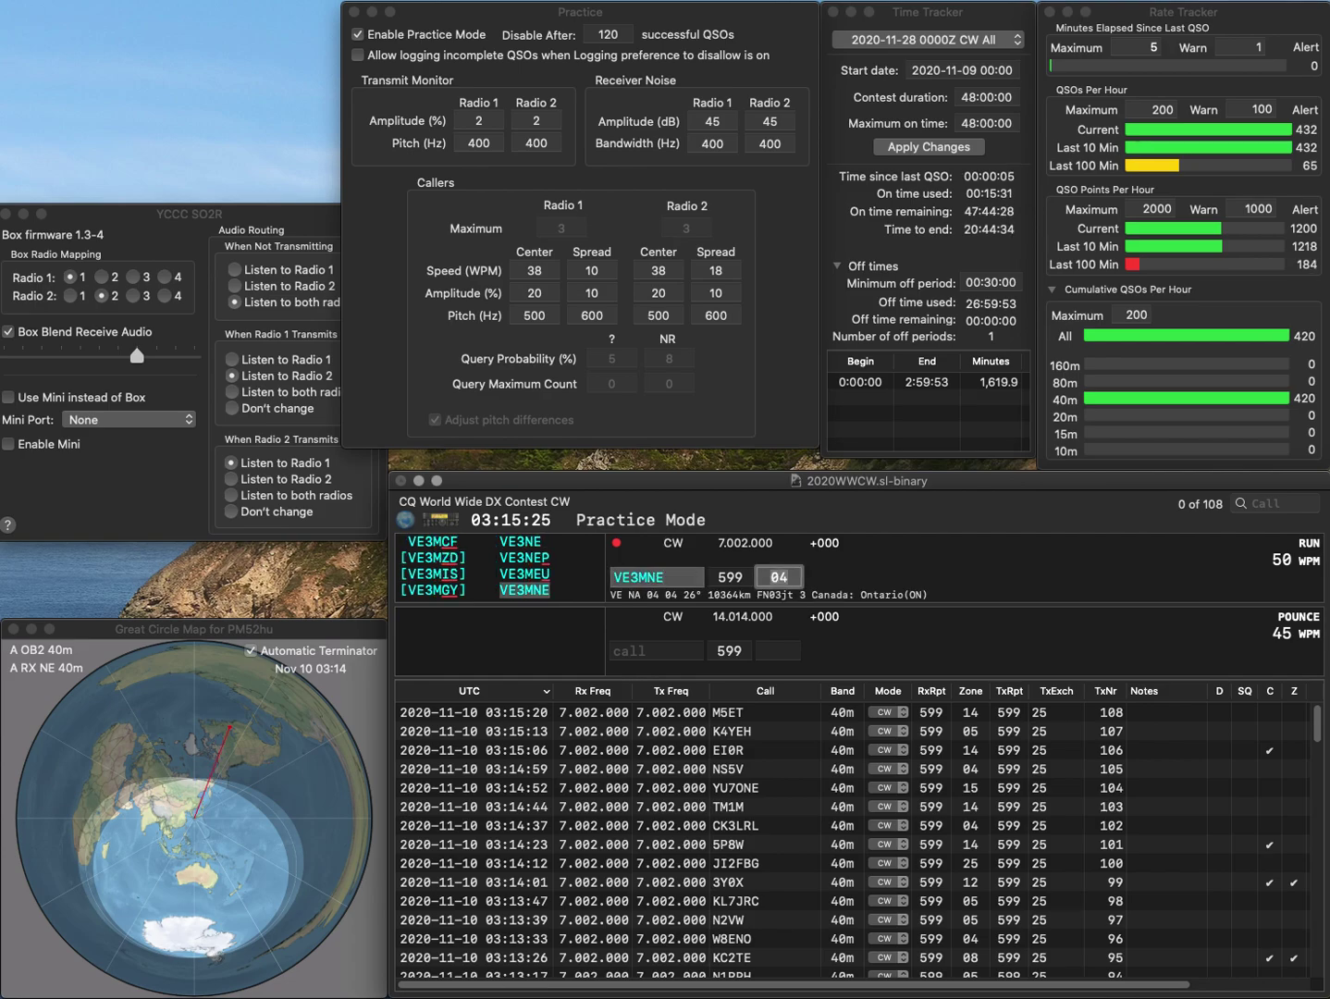
pyautogui.press('Return')
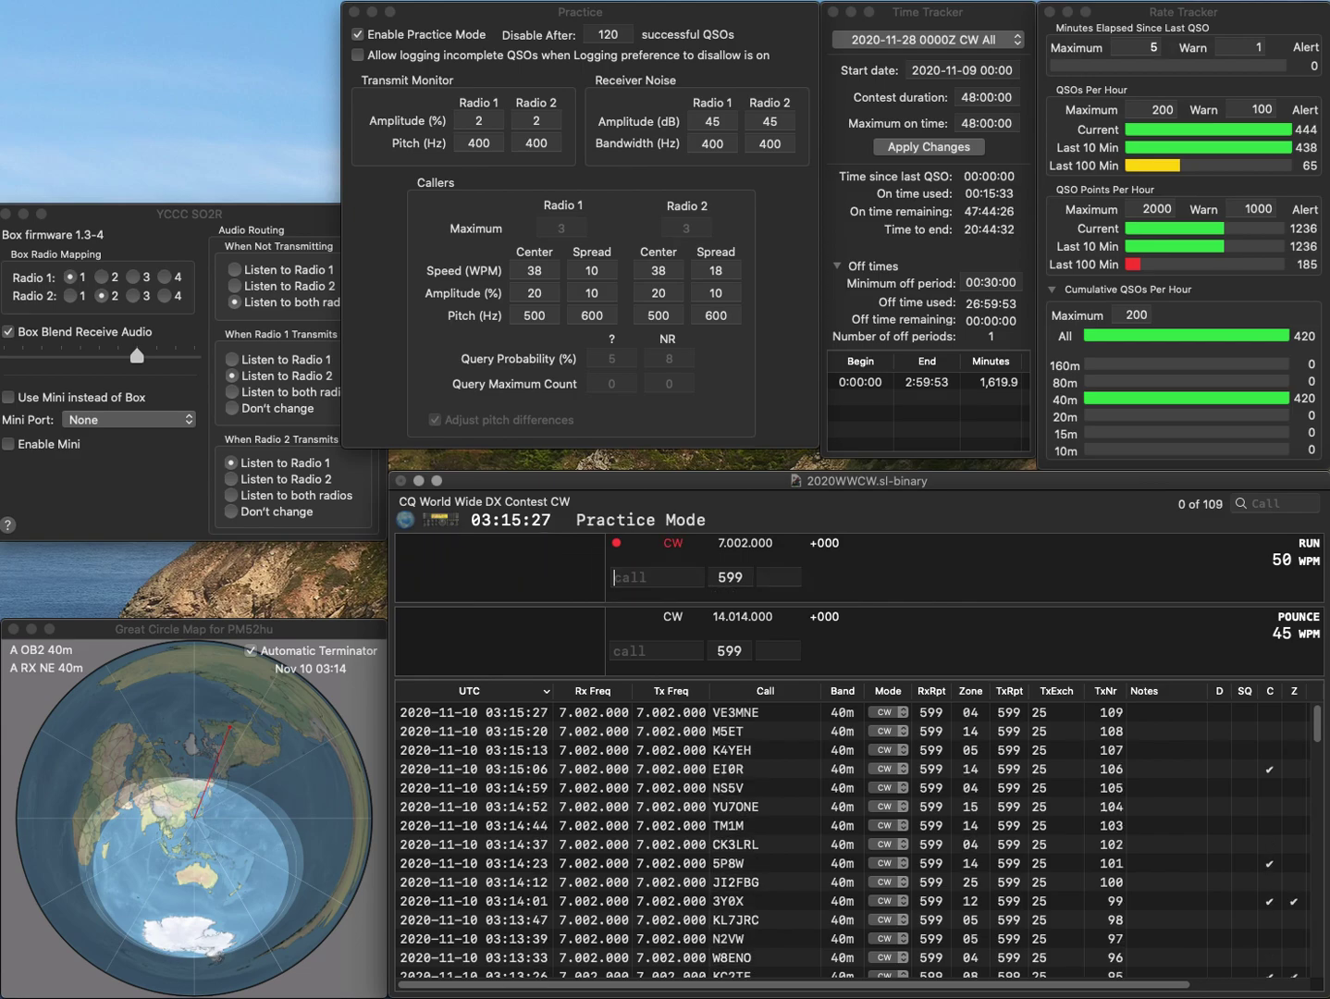
pyautogui.write('N3EIW')
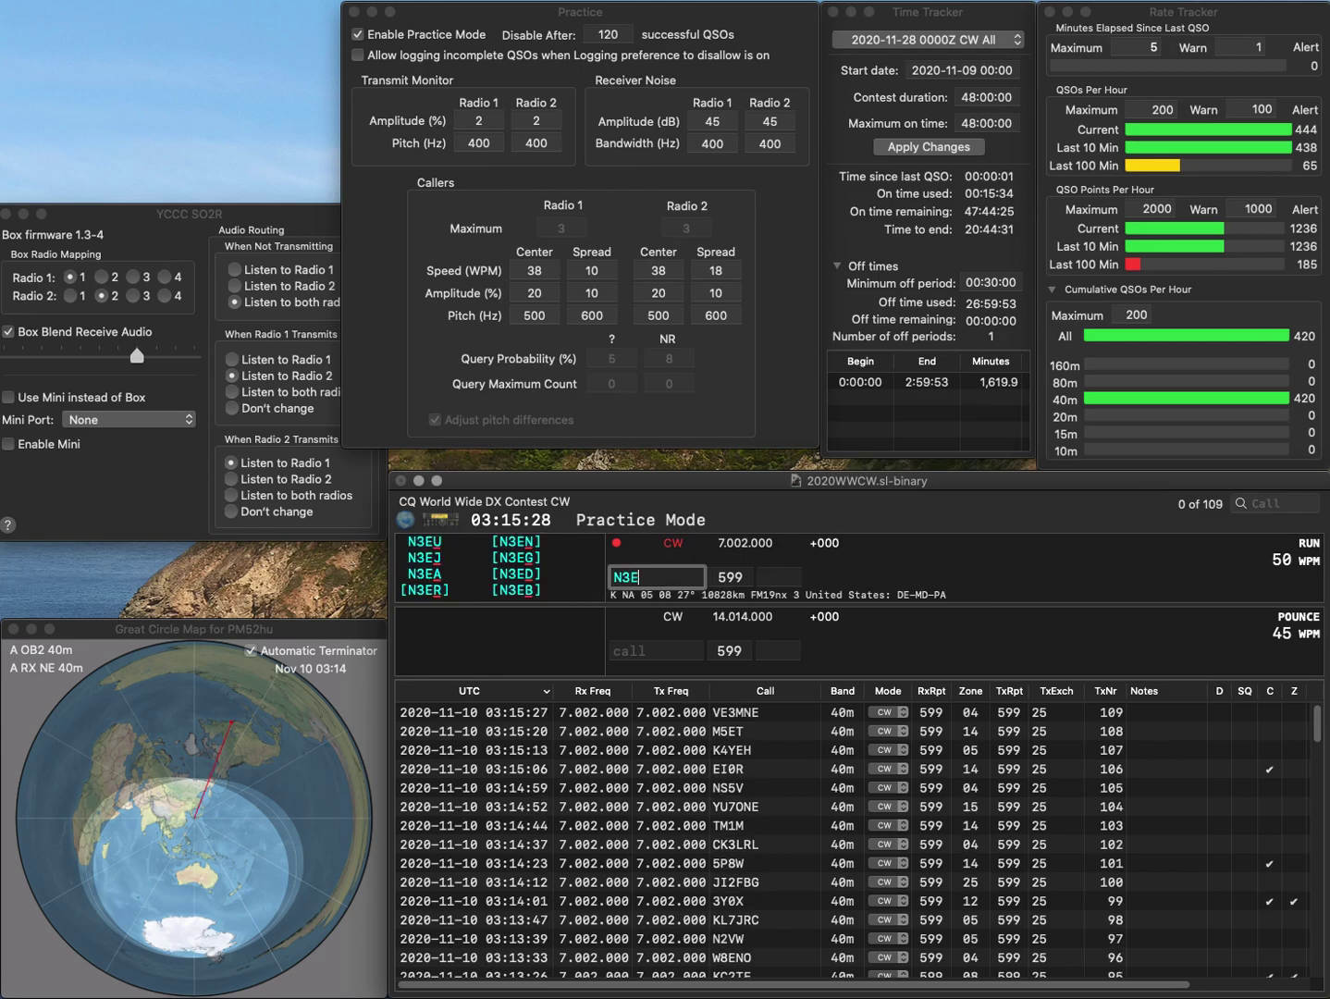
pyautogui.press('Return')
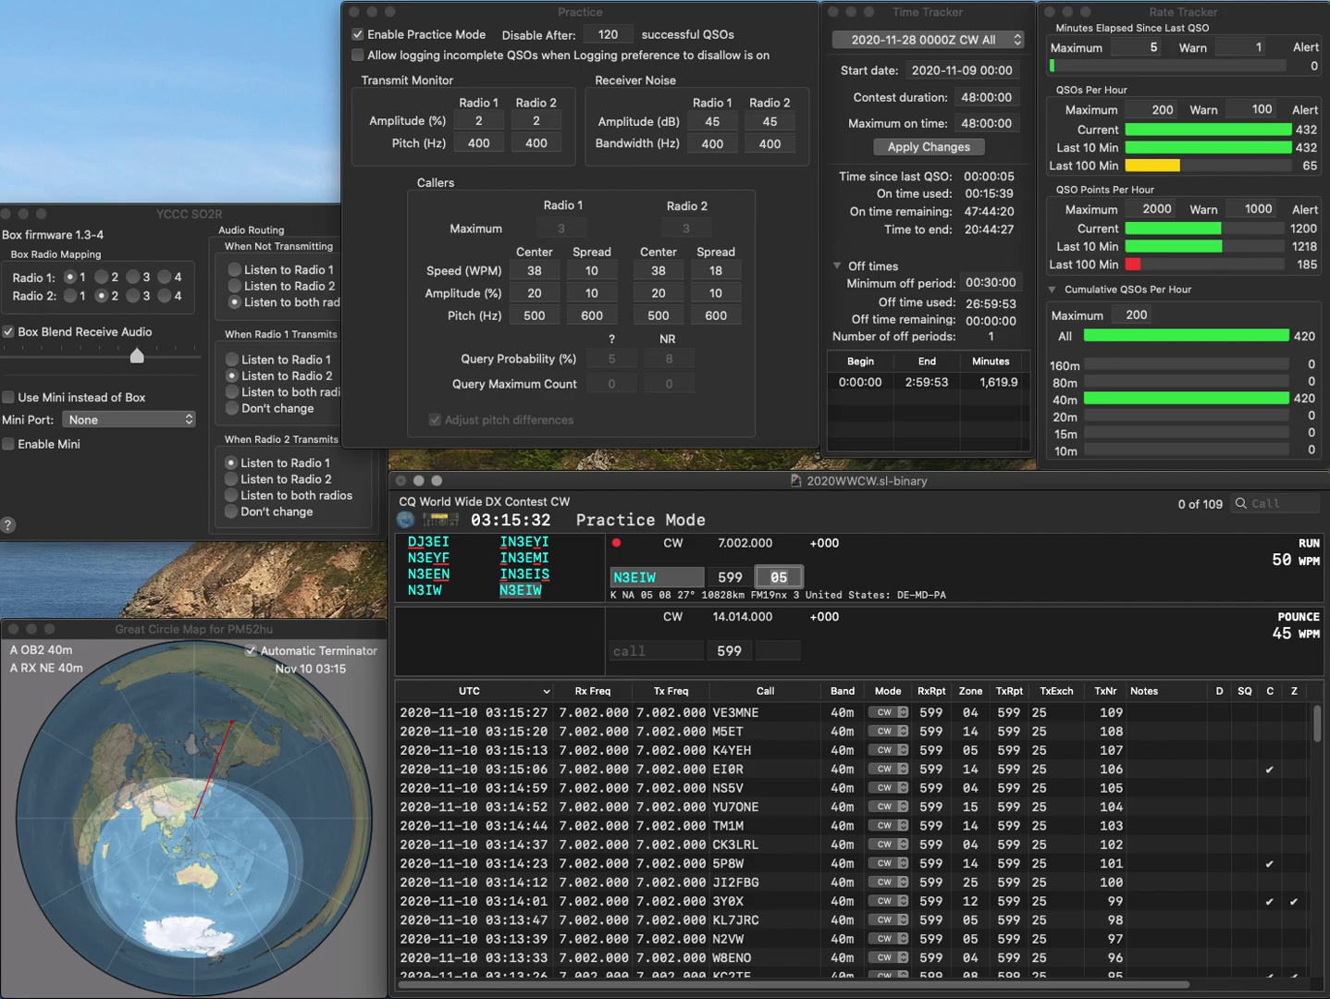
pyautogui.press('Return')
# Step: Work the next Radio 1 caller as KE2DN and log the contact with zone 05
pyautogui.write('KE2DN')
pyautogui.press('space')
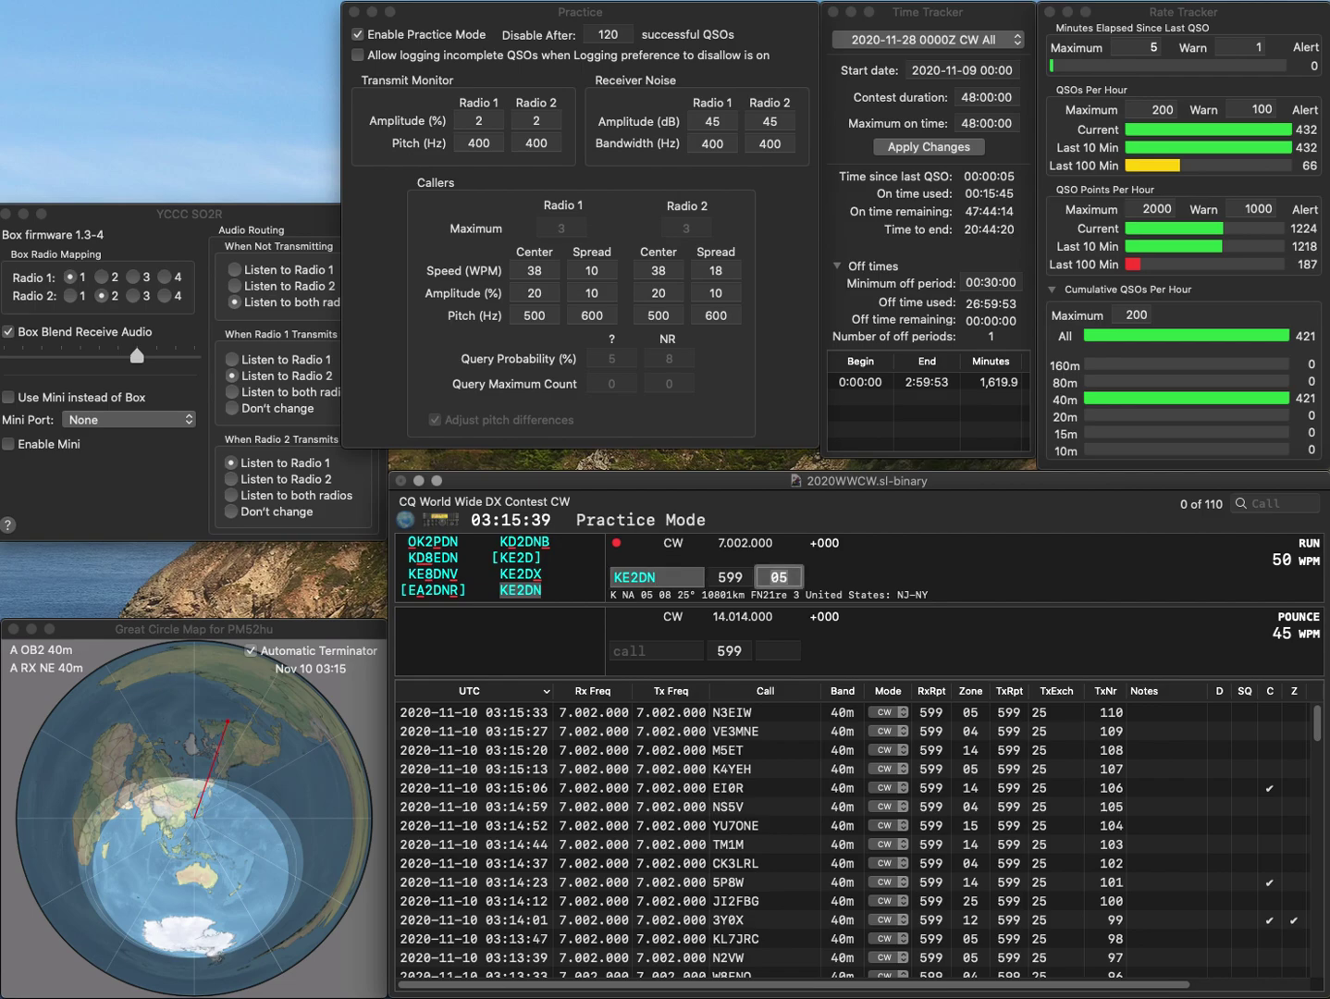
pyautogui.press('Return')
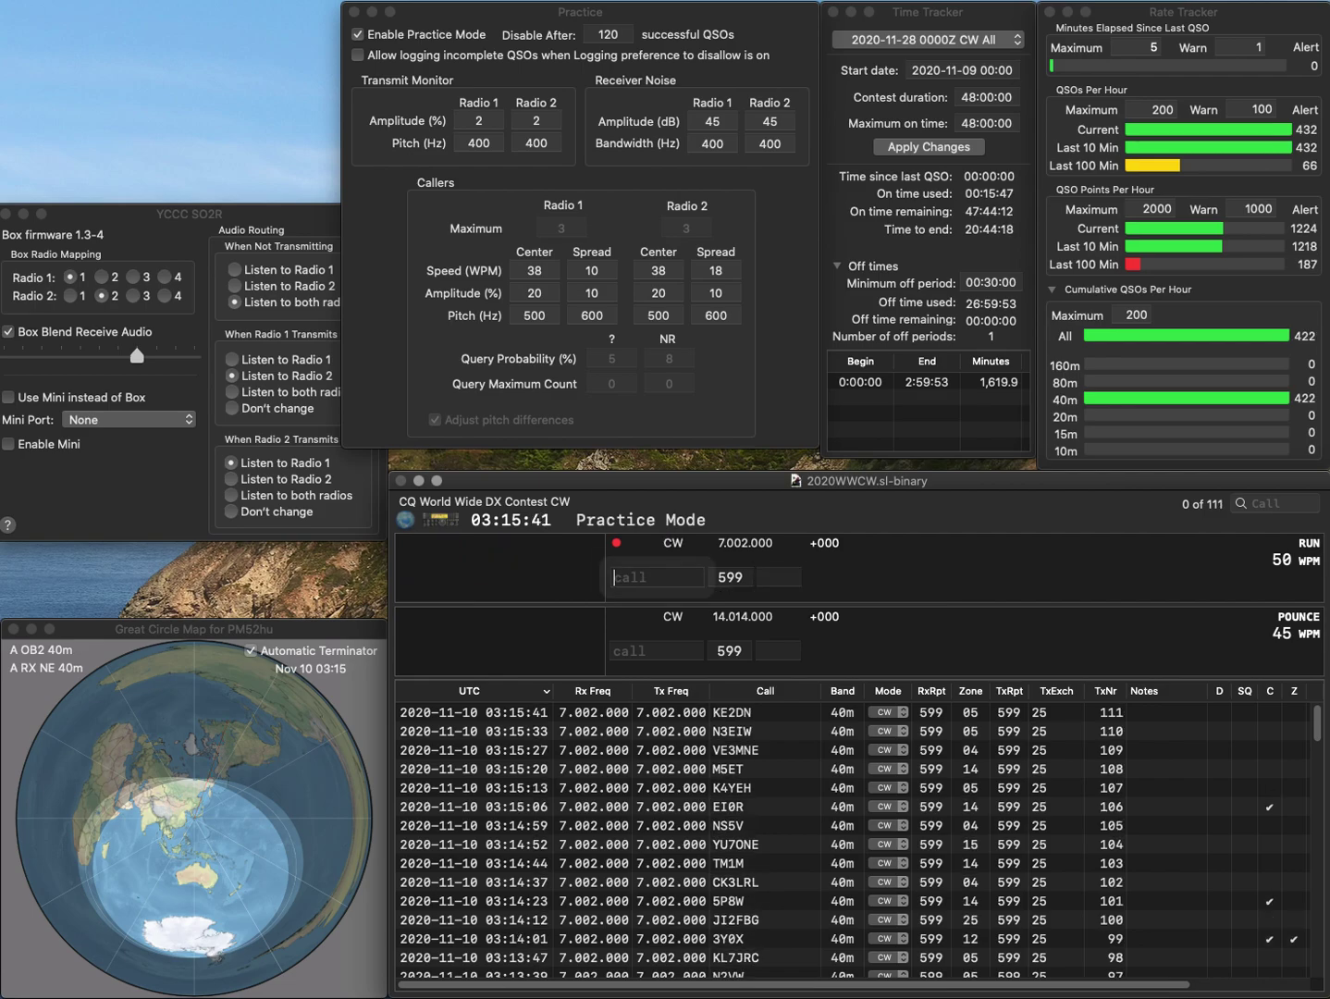
pyautogui.write('SN')
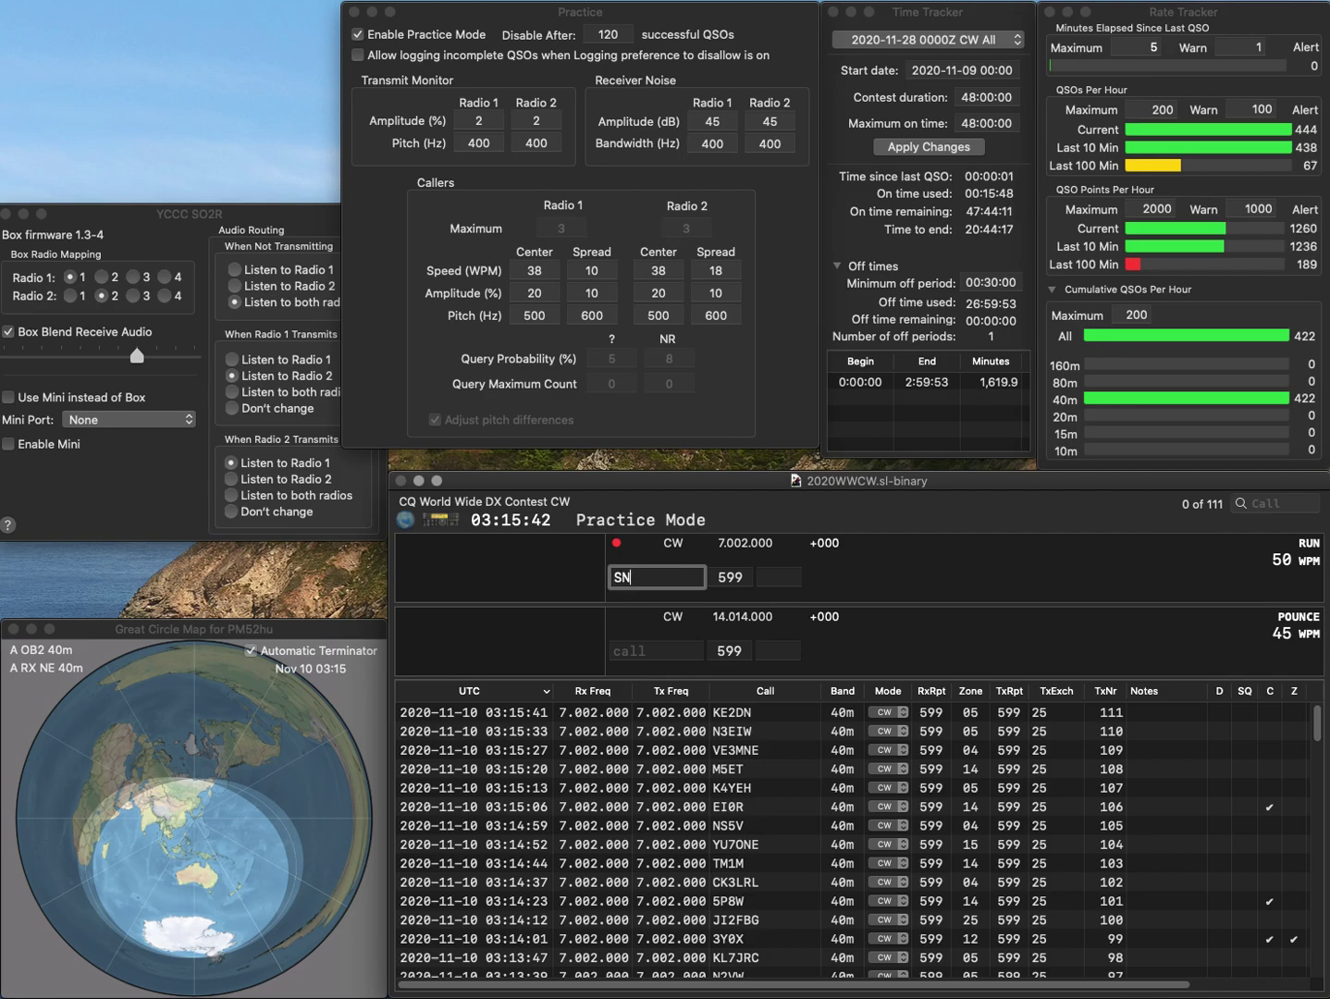
pyautogui.write('8')
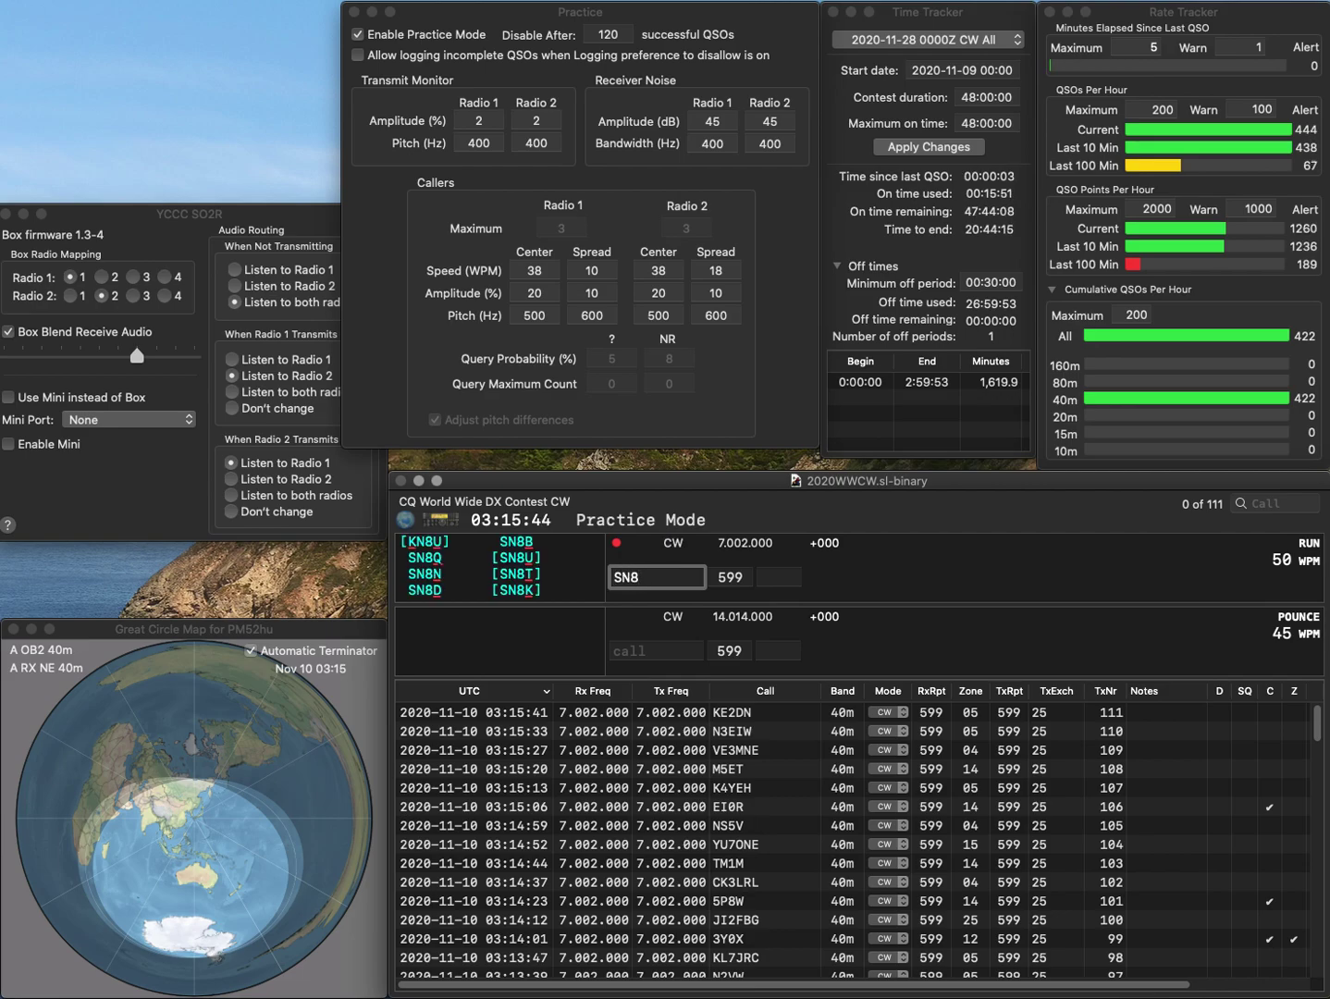
pyautogui.write('J')
pyautogui.press('Left')
pyautogui.press('BackSpace')
pyautogui.write('9')
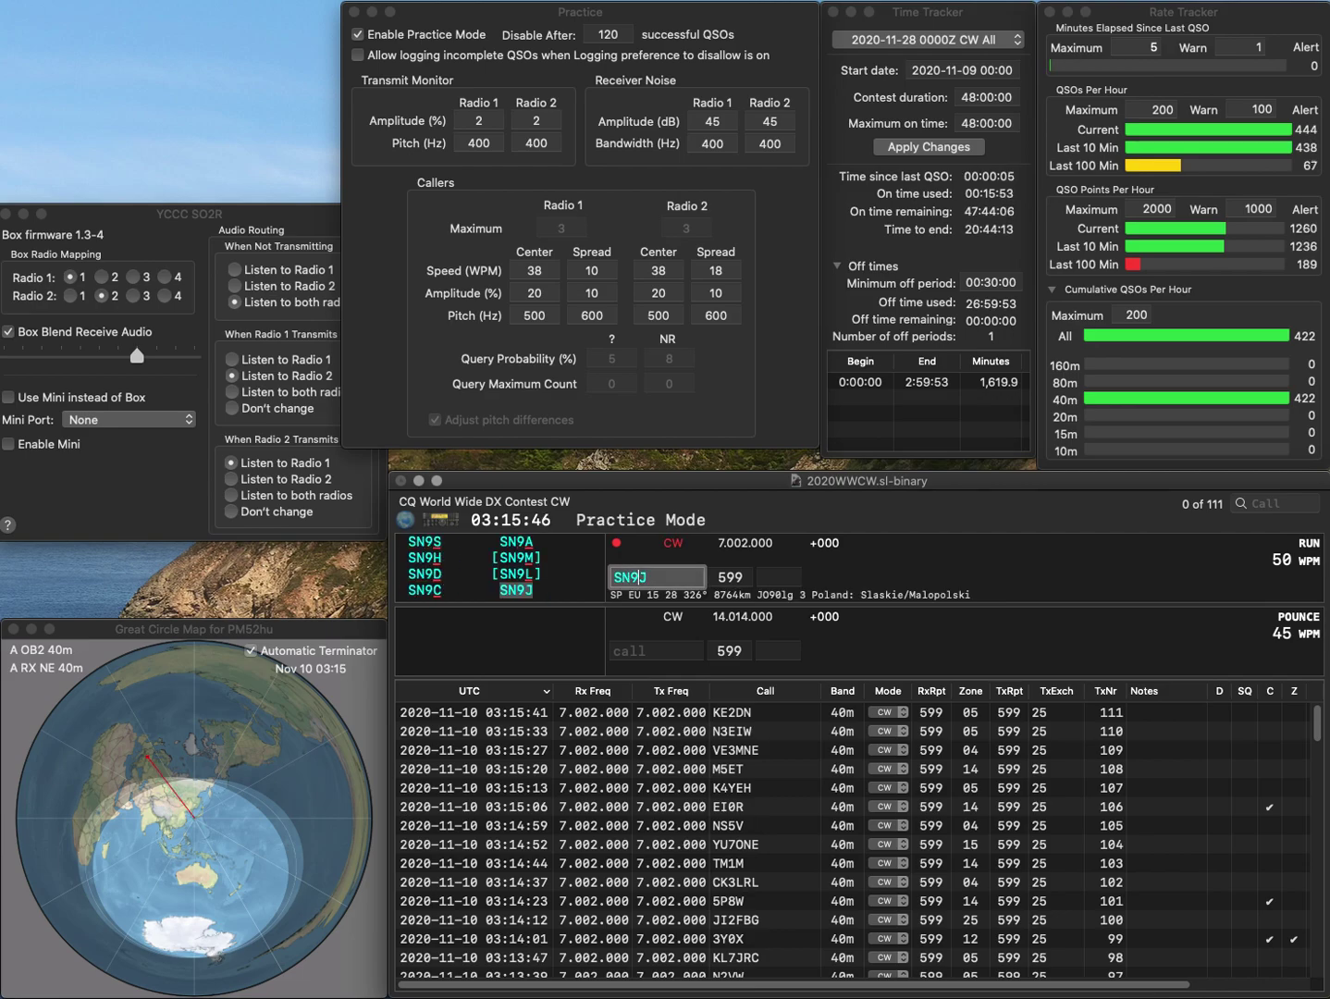
pyautogui.press('Tab')
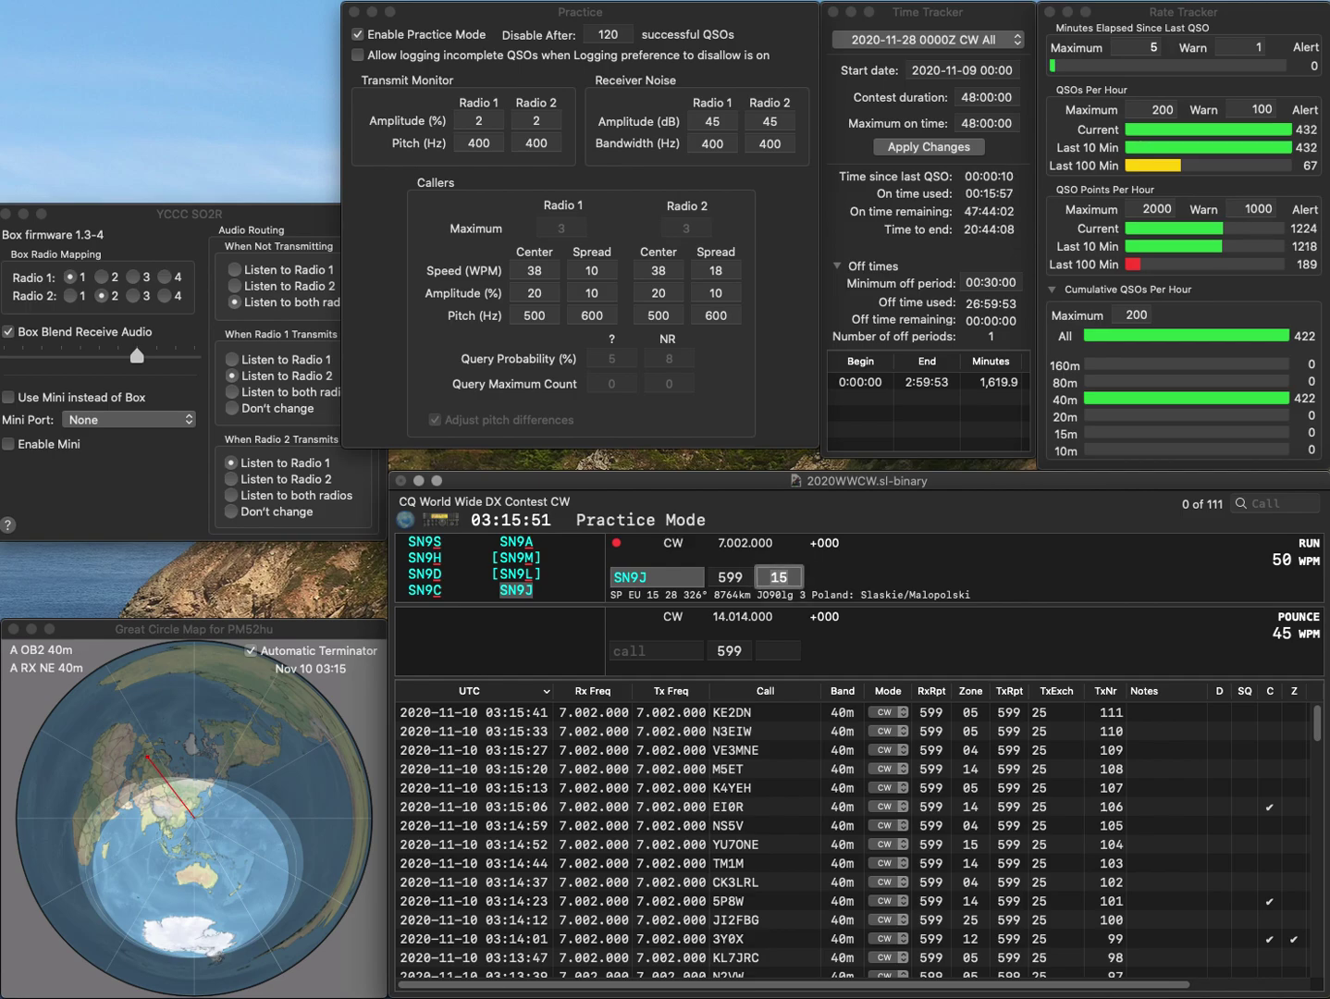
pyautogui.press('Return')
pyautogui.write('IT9ACN')
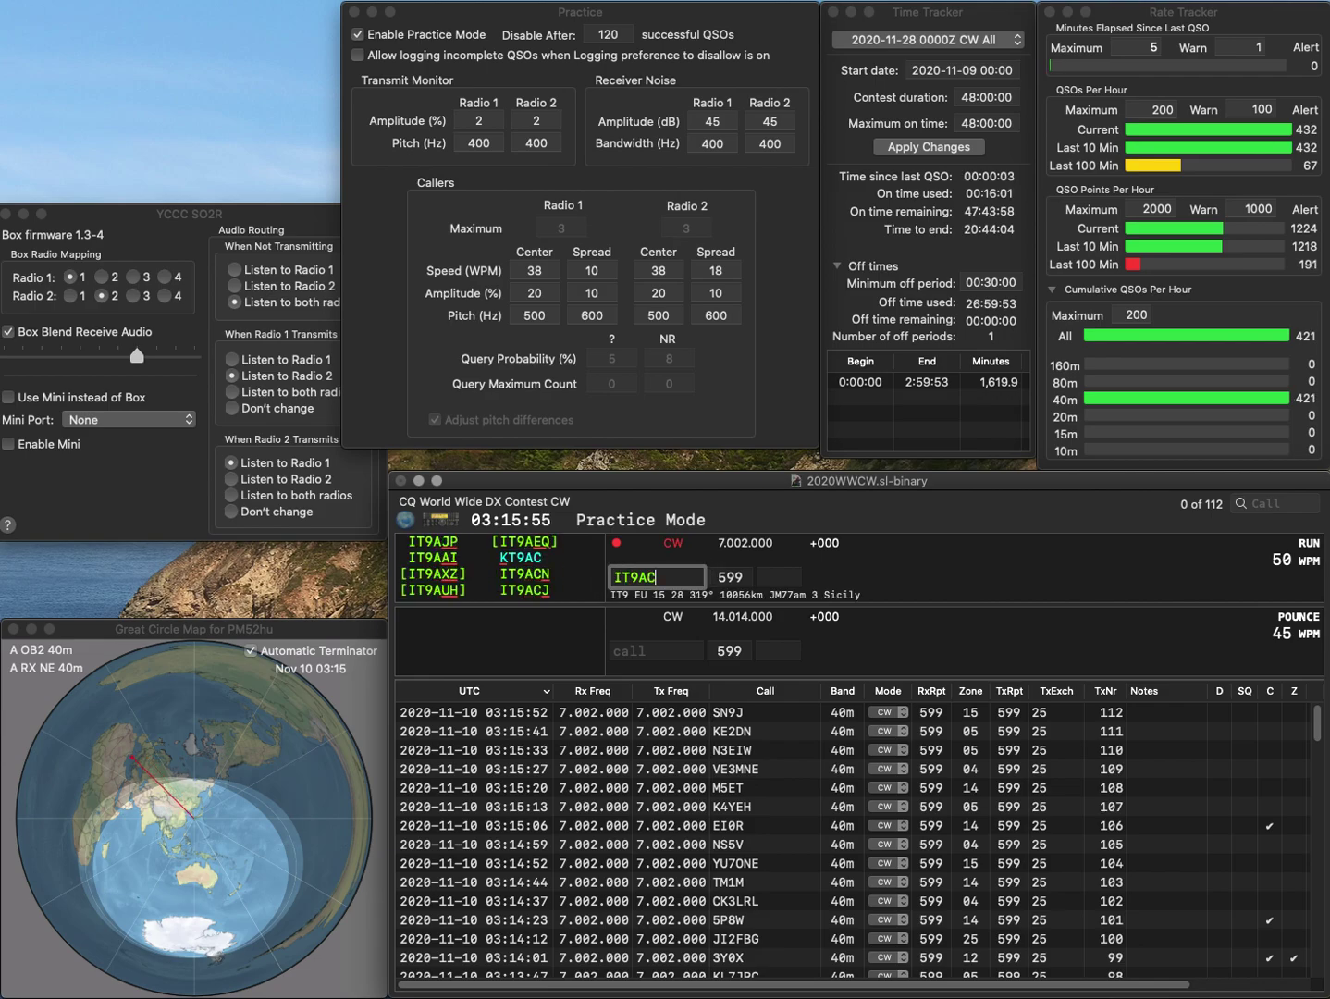
pyautogui.press('space')
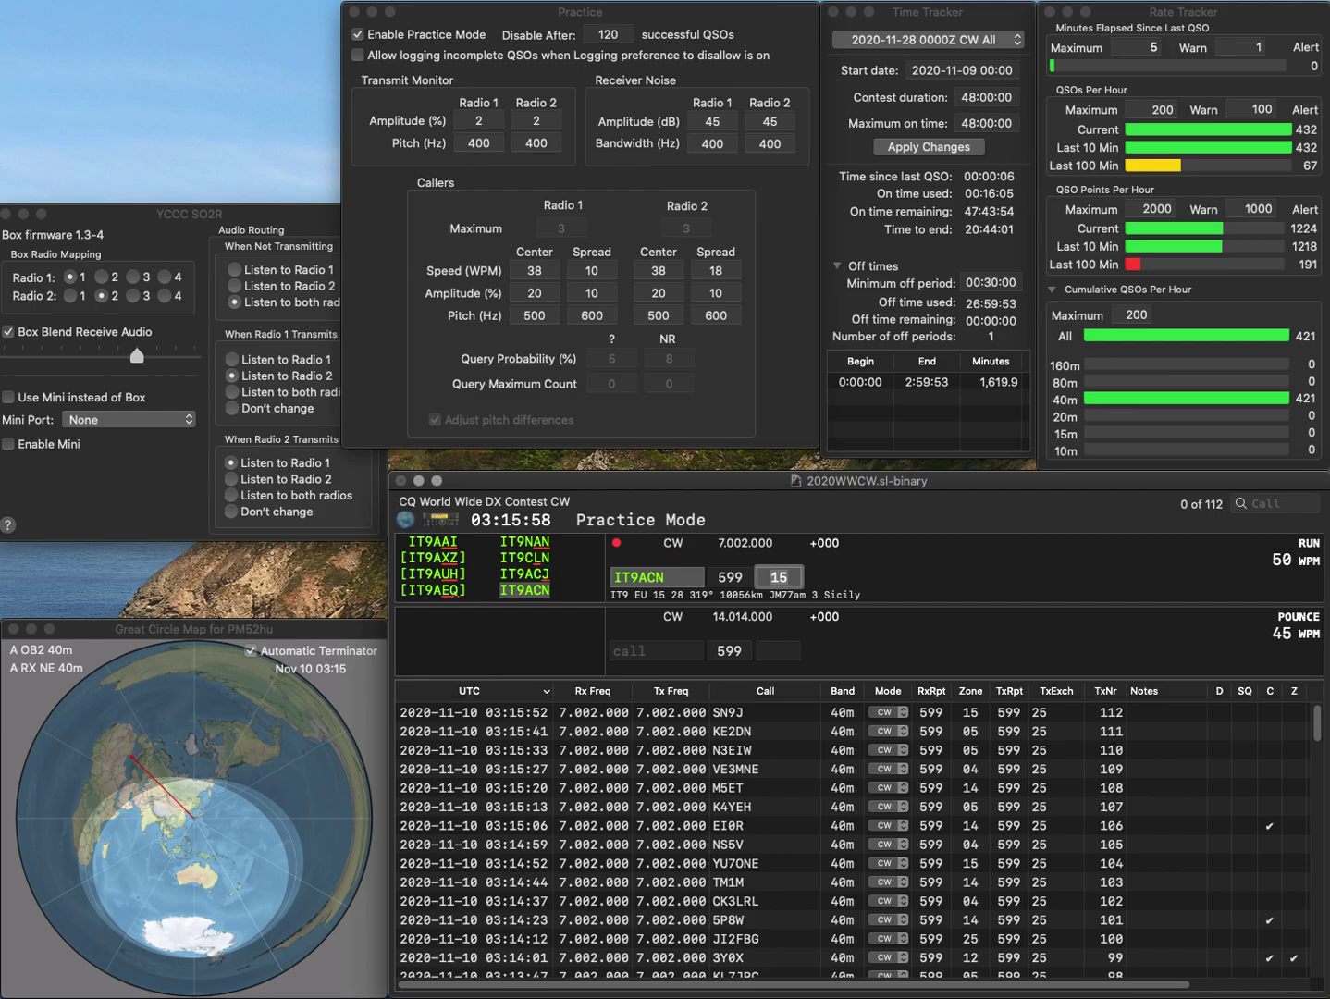
pyautogui.press('Return')
pyautogui.write('K')
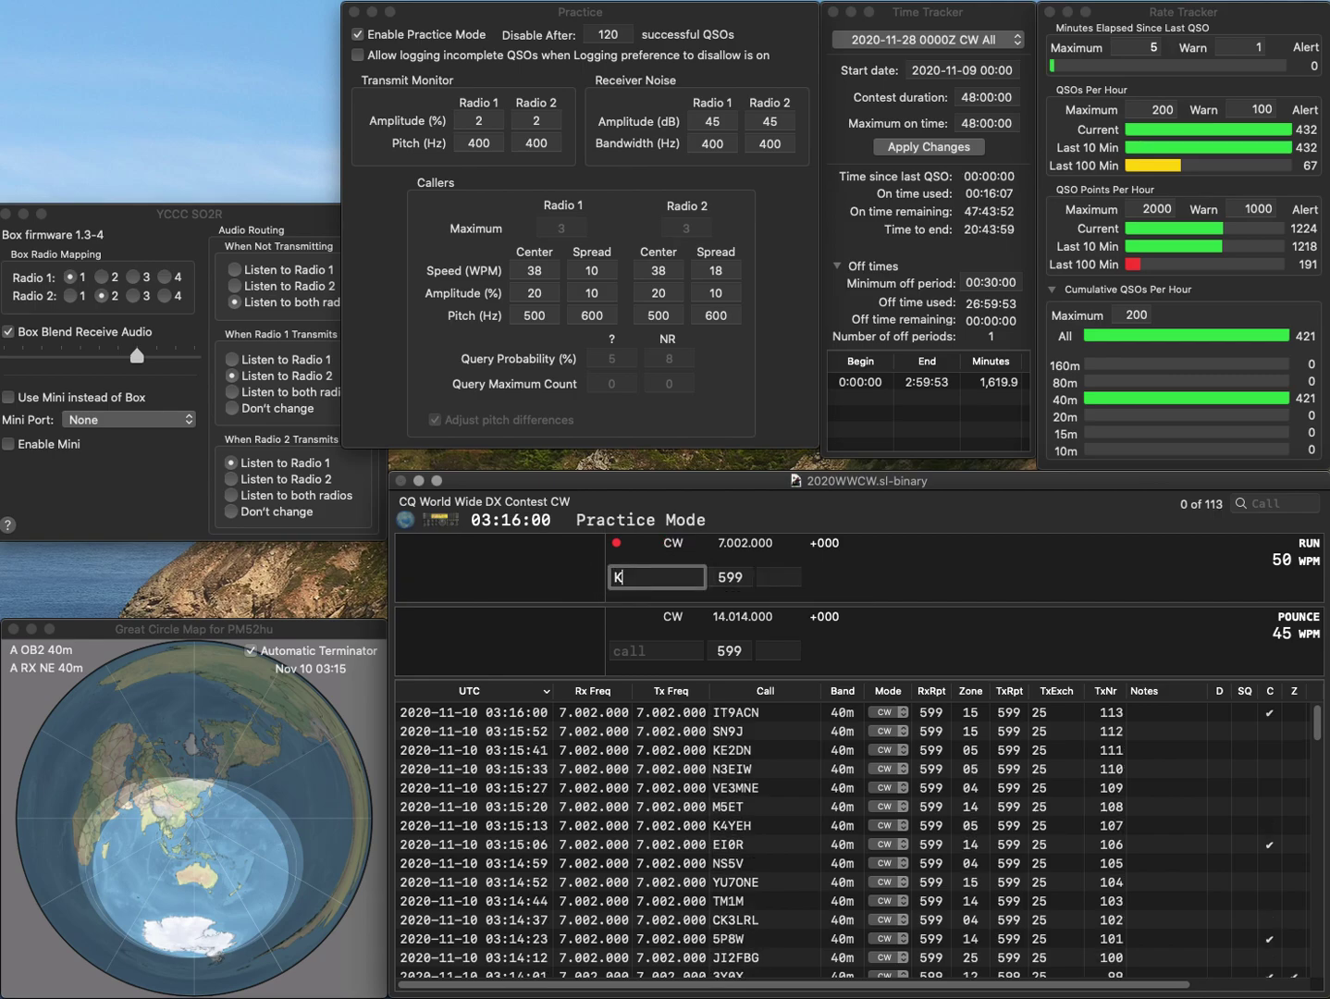
pyautogui.write('D4TT')
pyautogui.press('space')
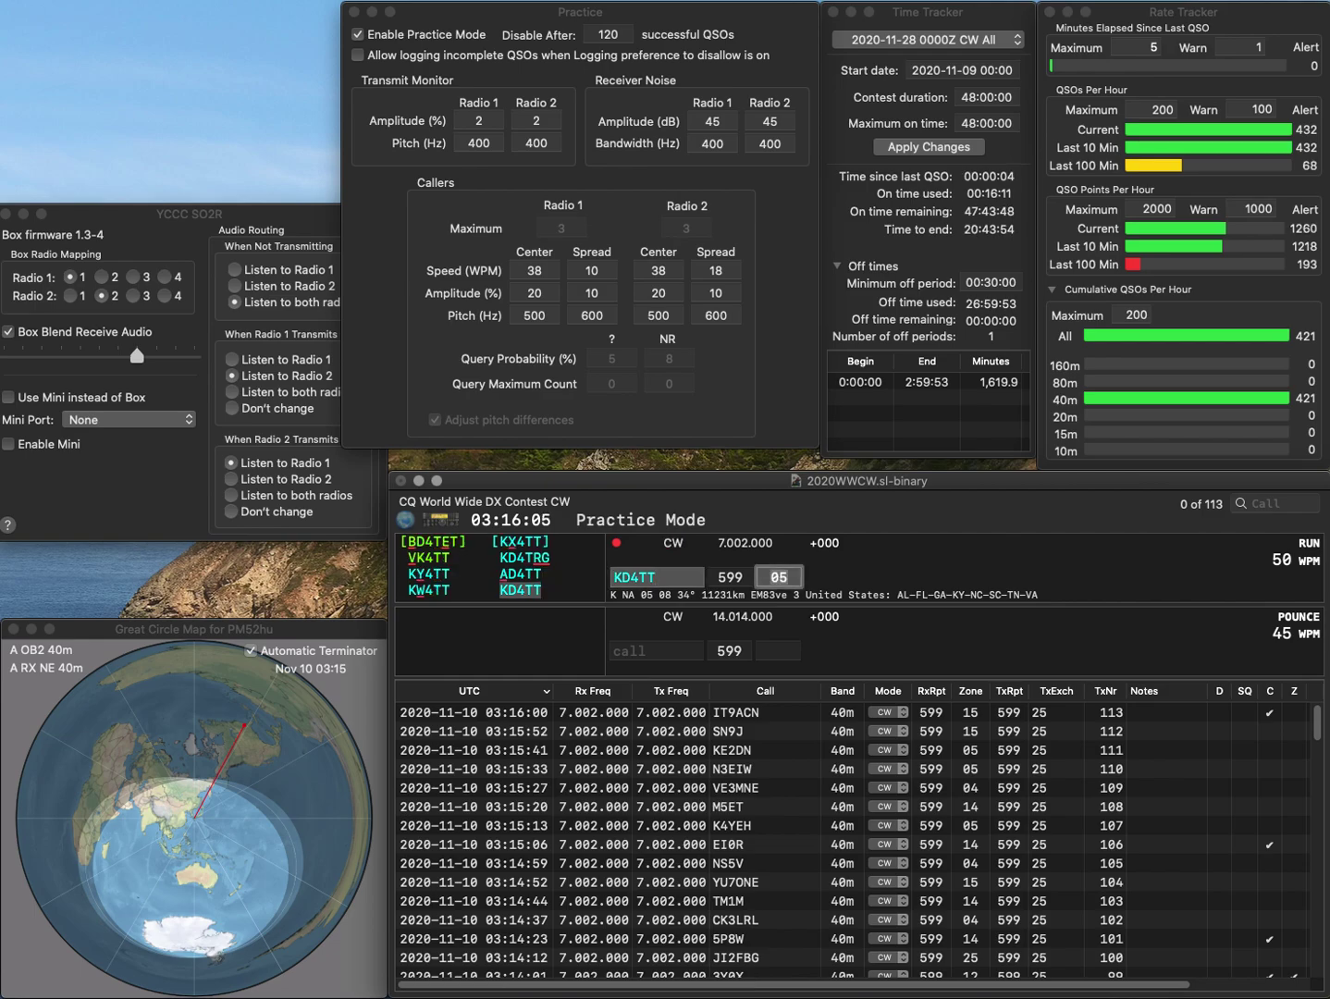
pyautogui.press('Return')
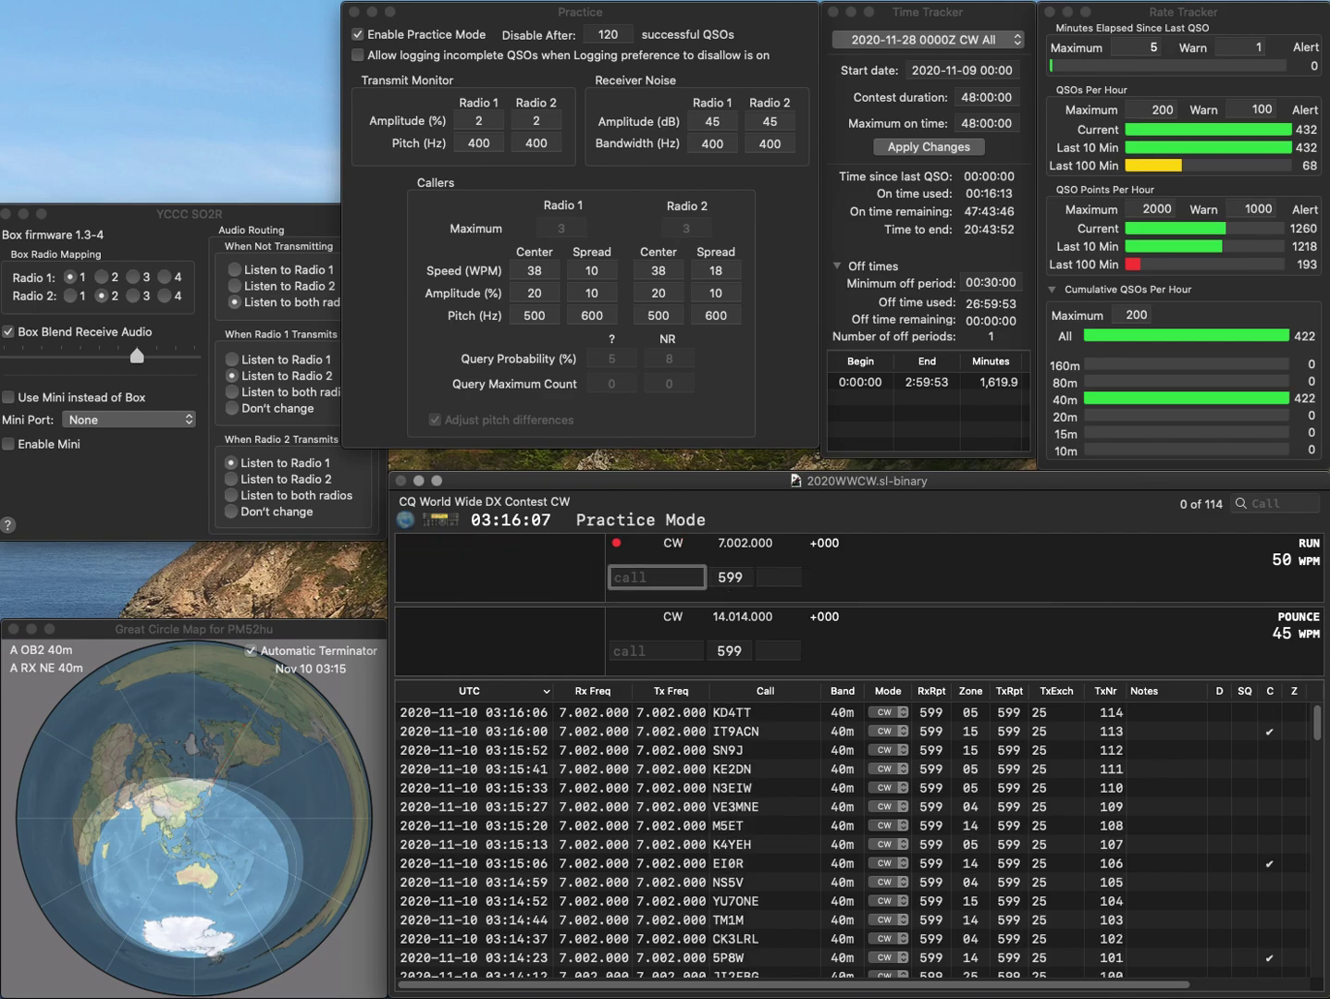
# Step: Work the next Radio 1 caller as WY3A and log the contact with zone 05
pyautogui.write('WY3A')
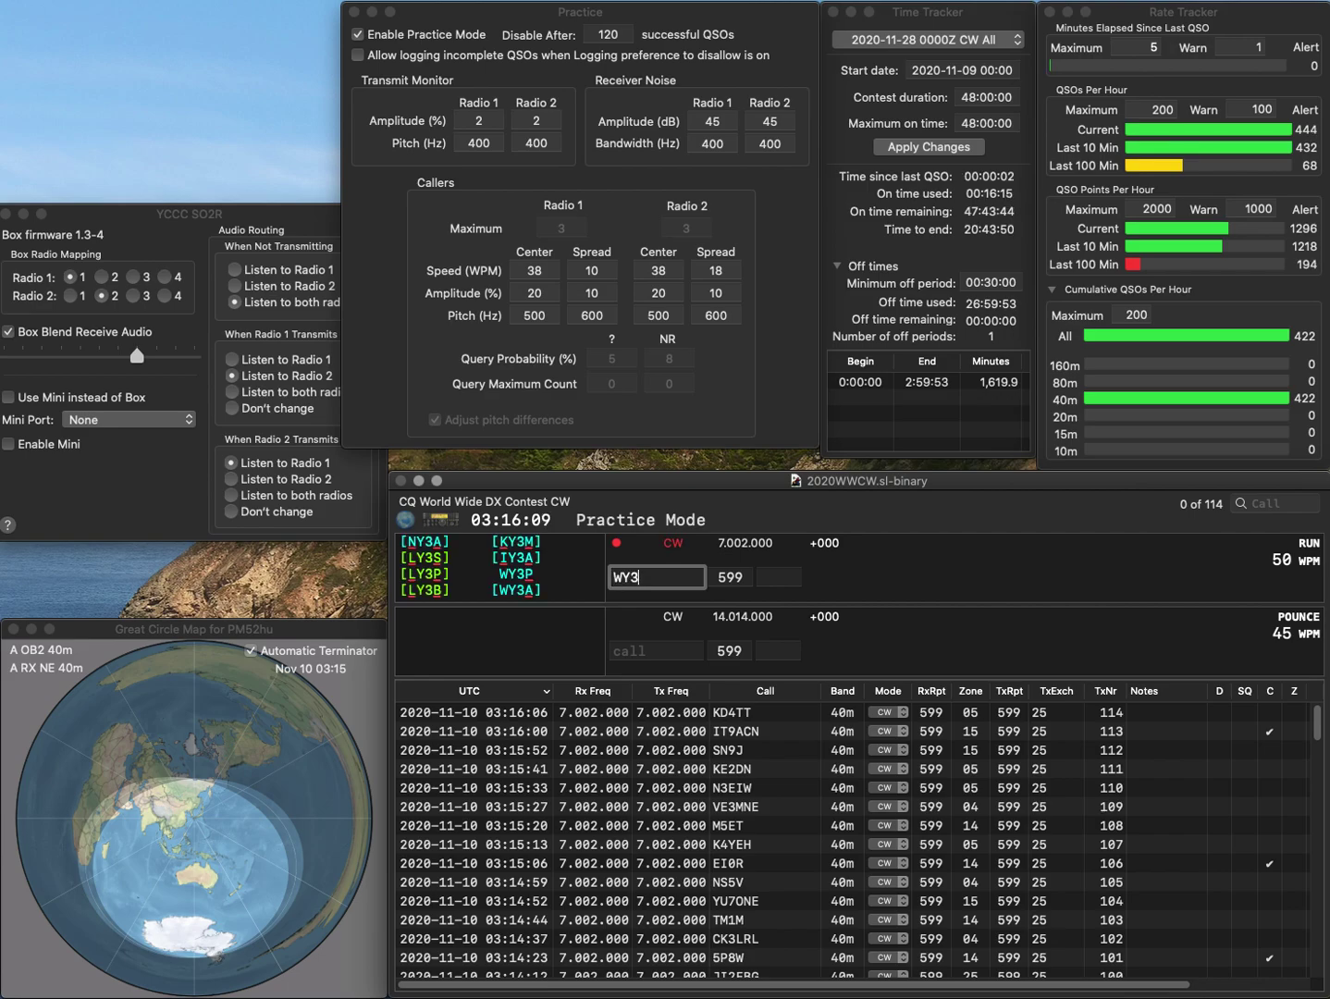
pyautogui.press('Return')
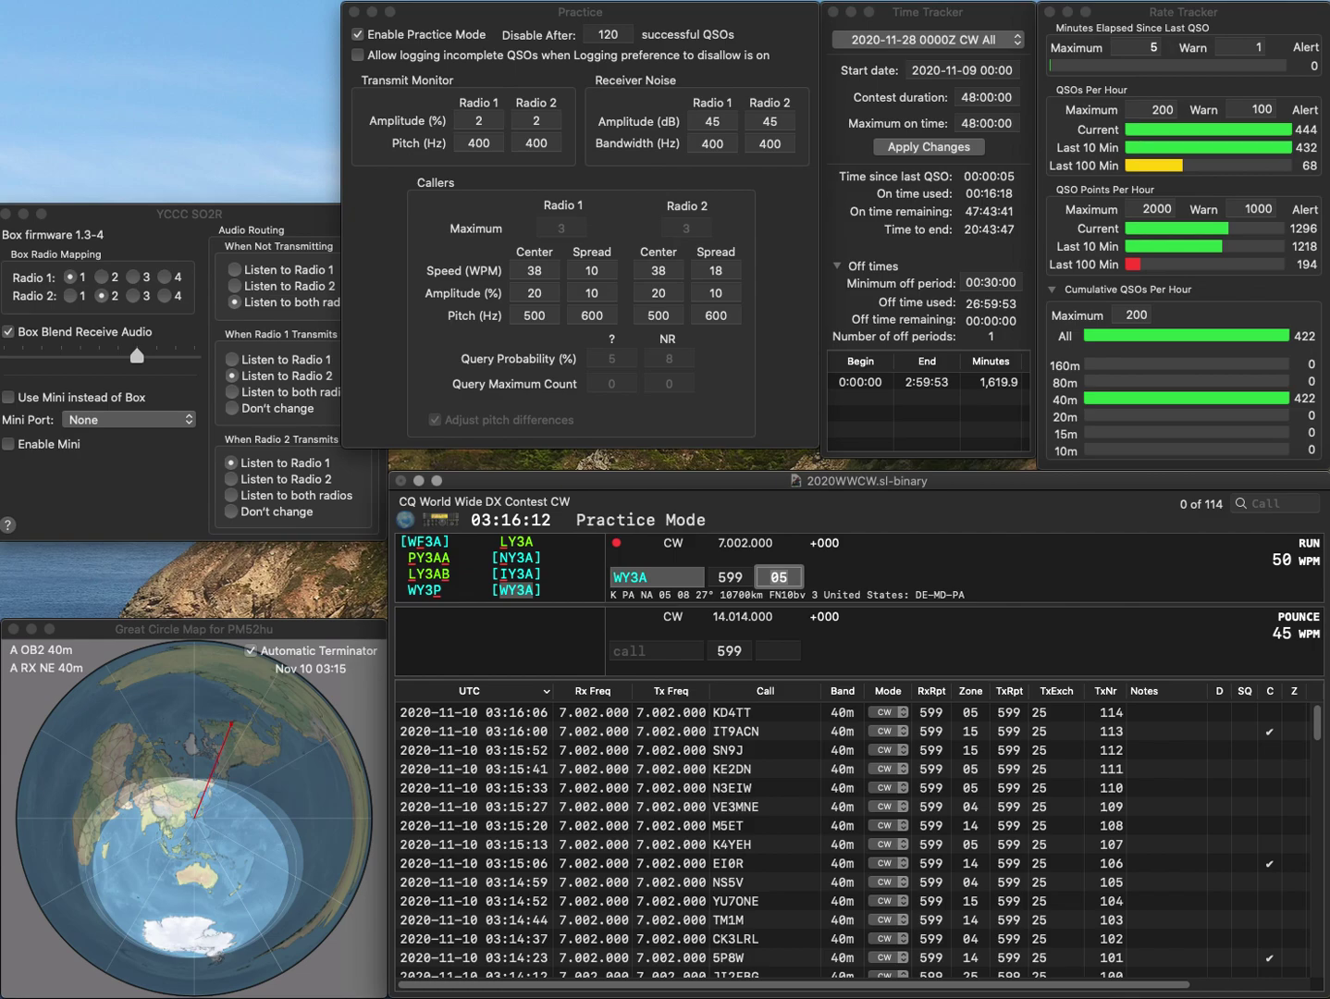
pyautogui.press('Return')
pyautogui.write('KV4W')
pyautogui.press('Left')
pyautogui.press('BackSpace')
pyautogui.write('1')
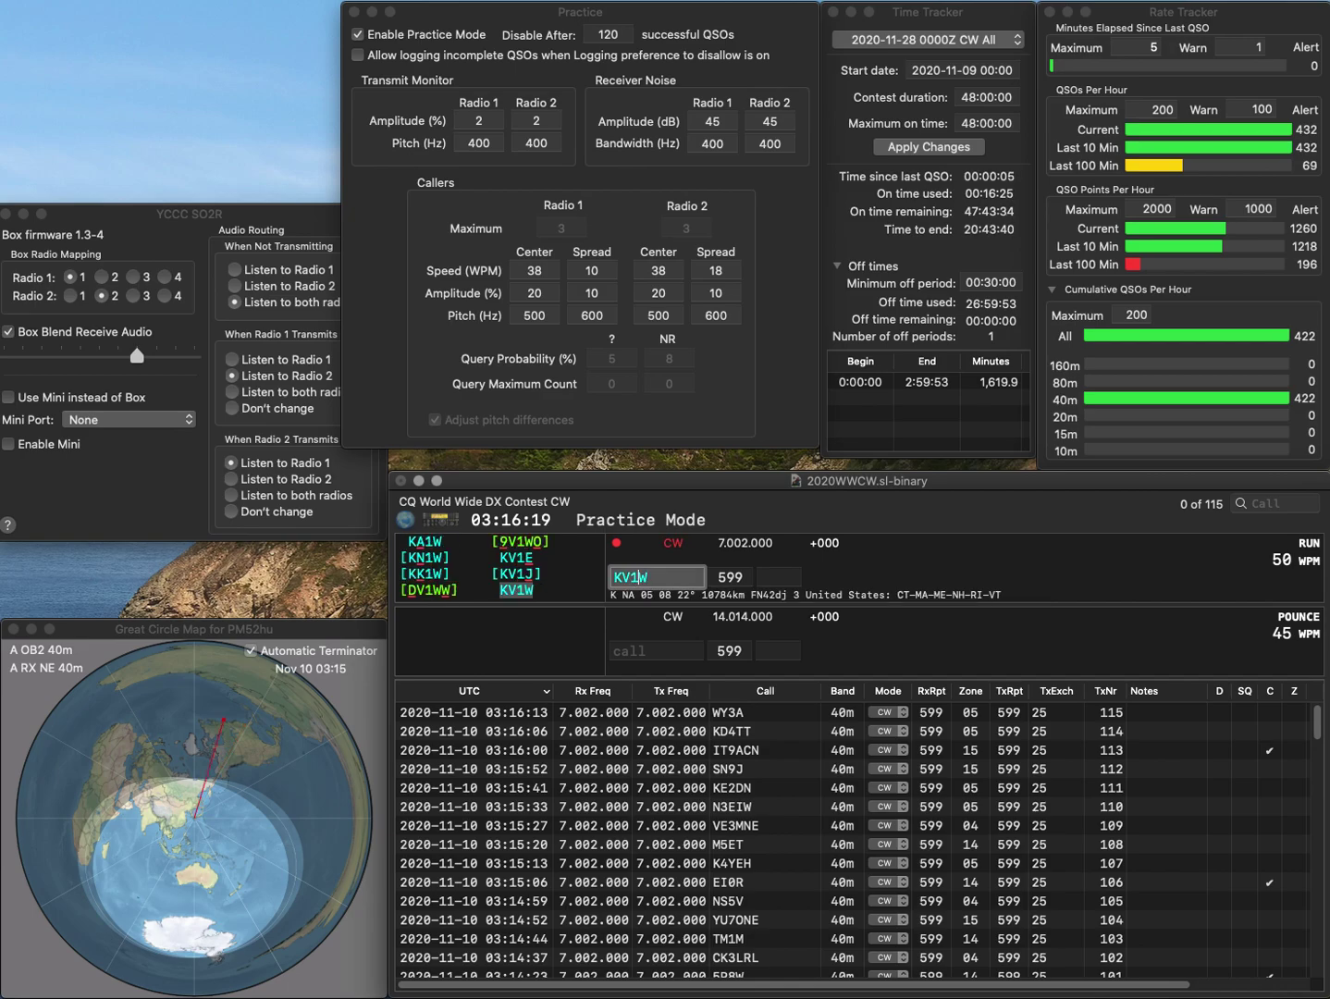
pyautogui.press('space')
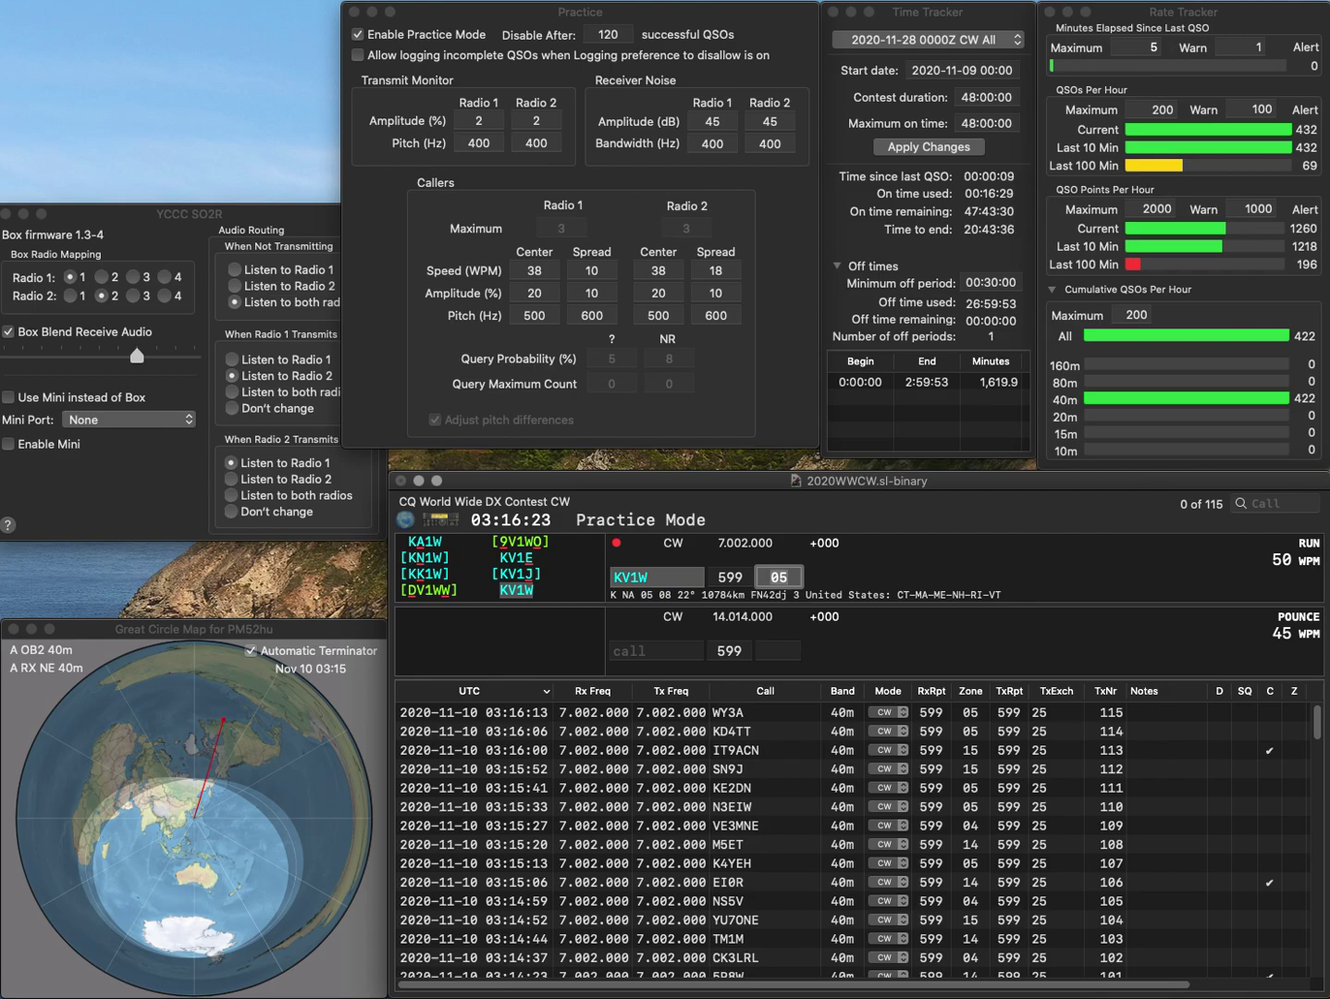
pyautogui.press('Return')
pyautogui.write('K3XT')
pyautogui.press('space')
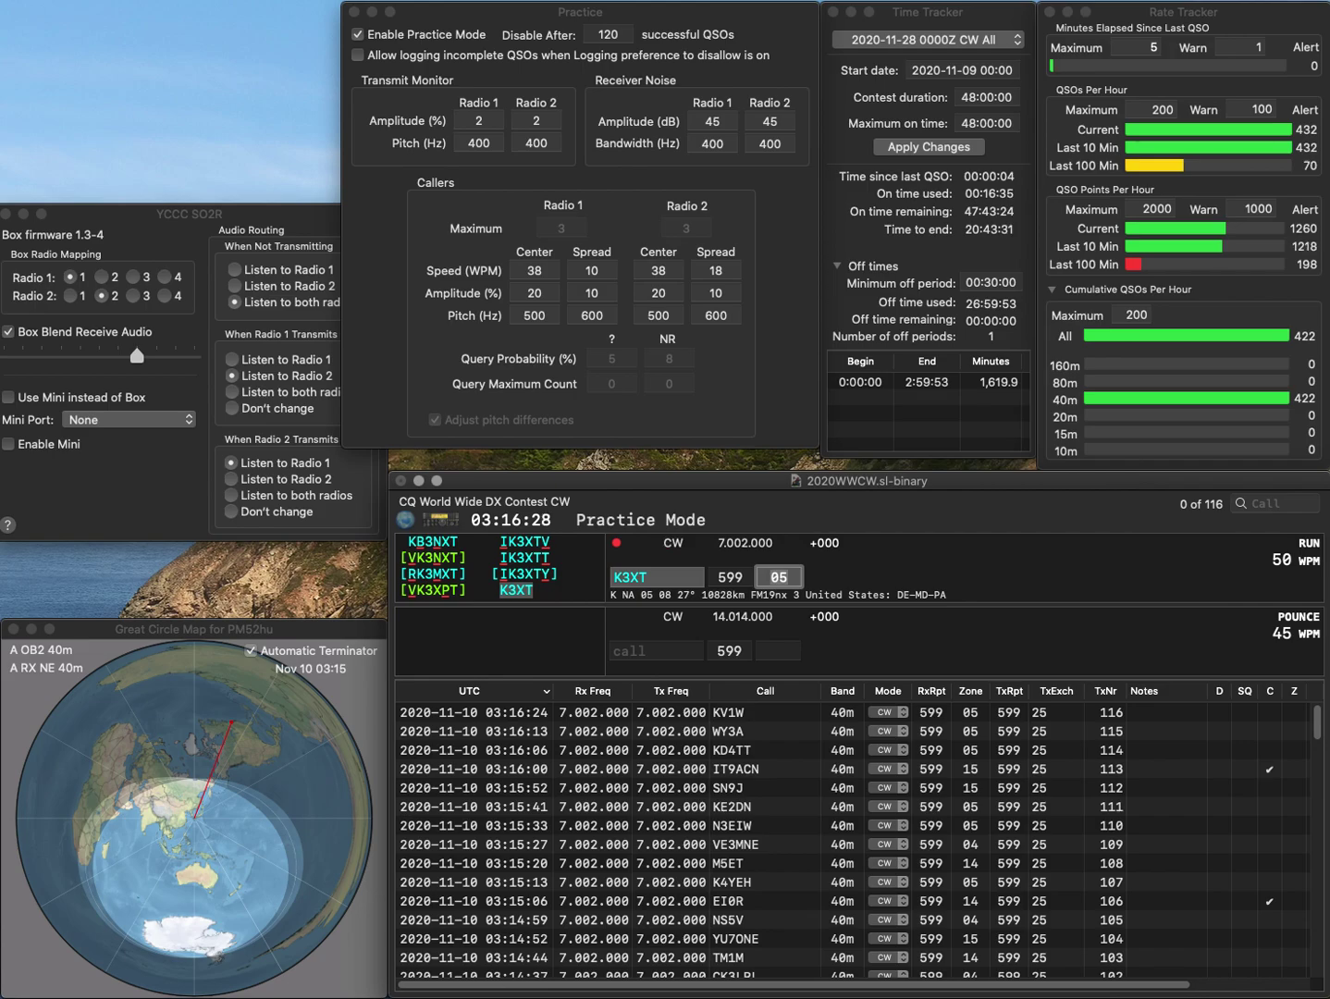
pyautogui.press('Return')
pyautogui.write('SN5J')
pyautogui.press('space')
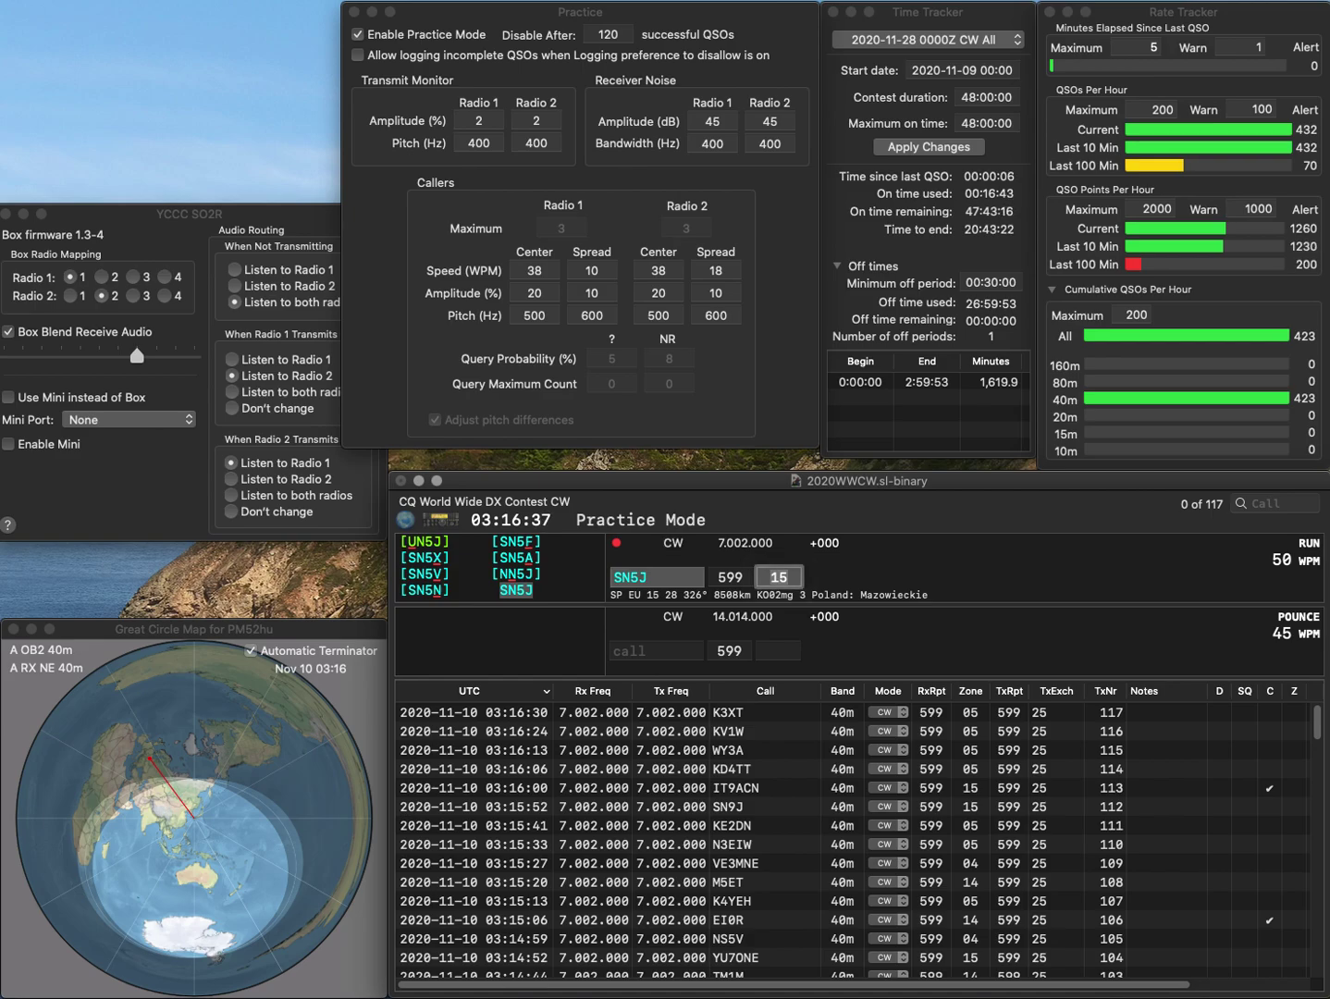
pyautogui.press('Return')
pyautogui.write('KK7AC')
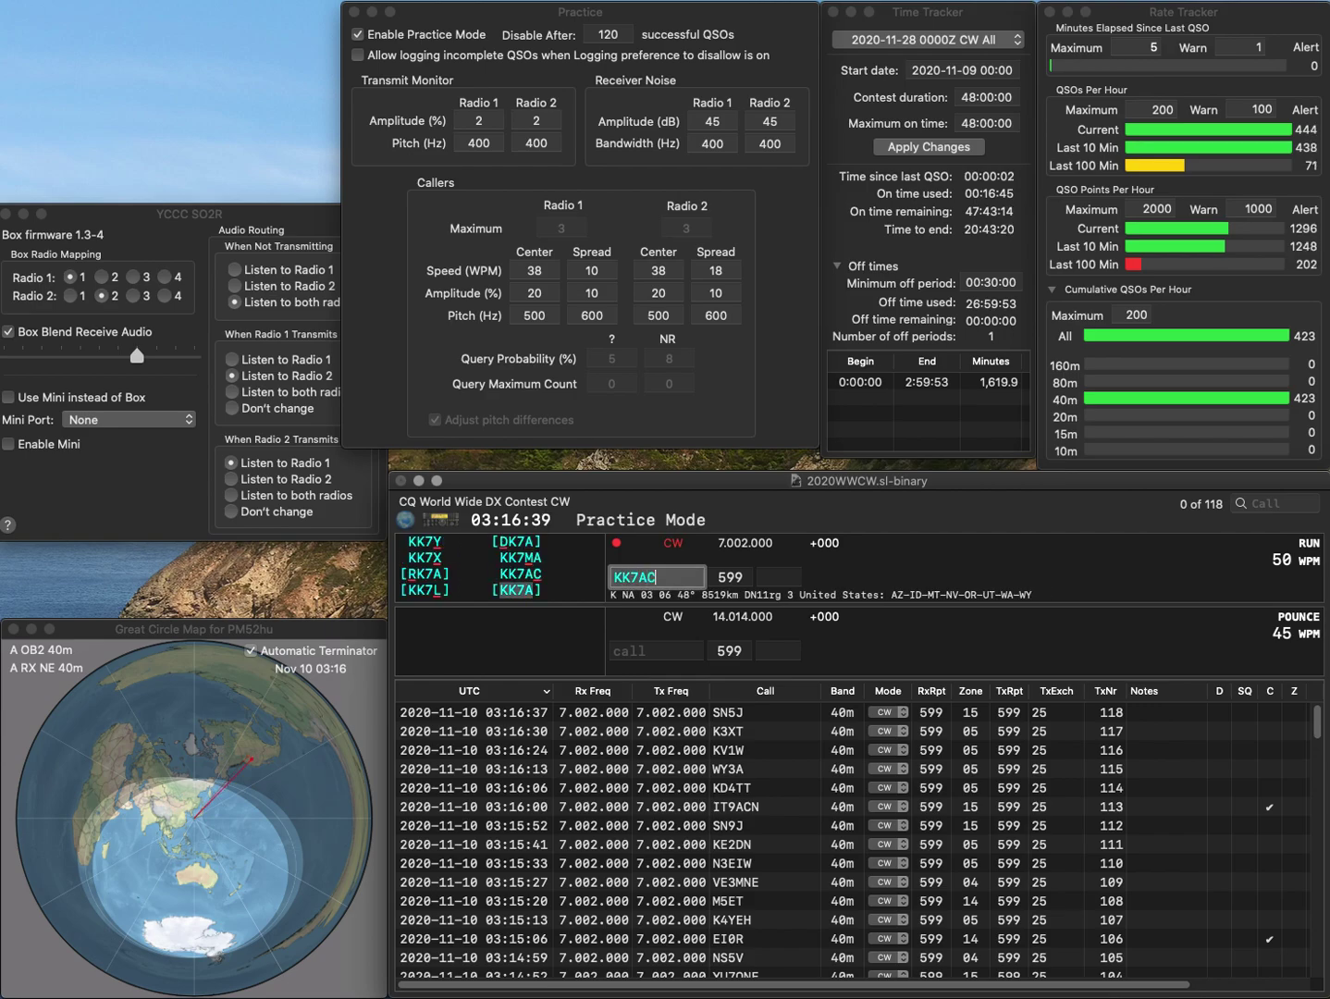
pyautogui.press('space')
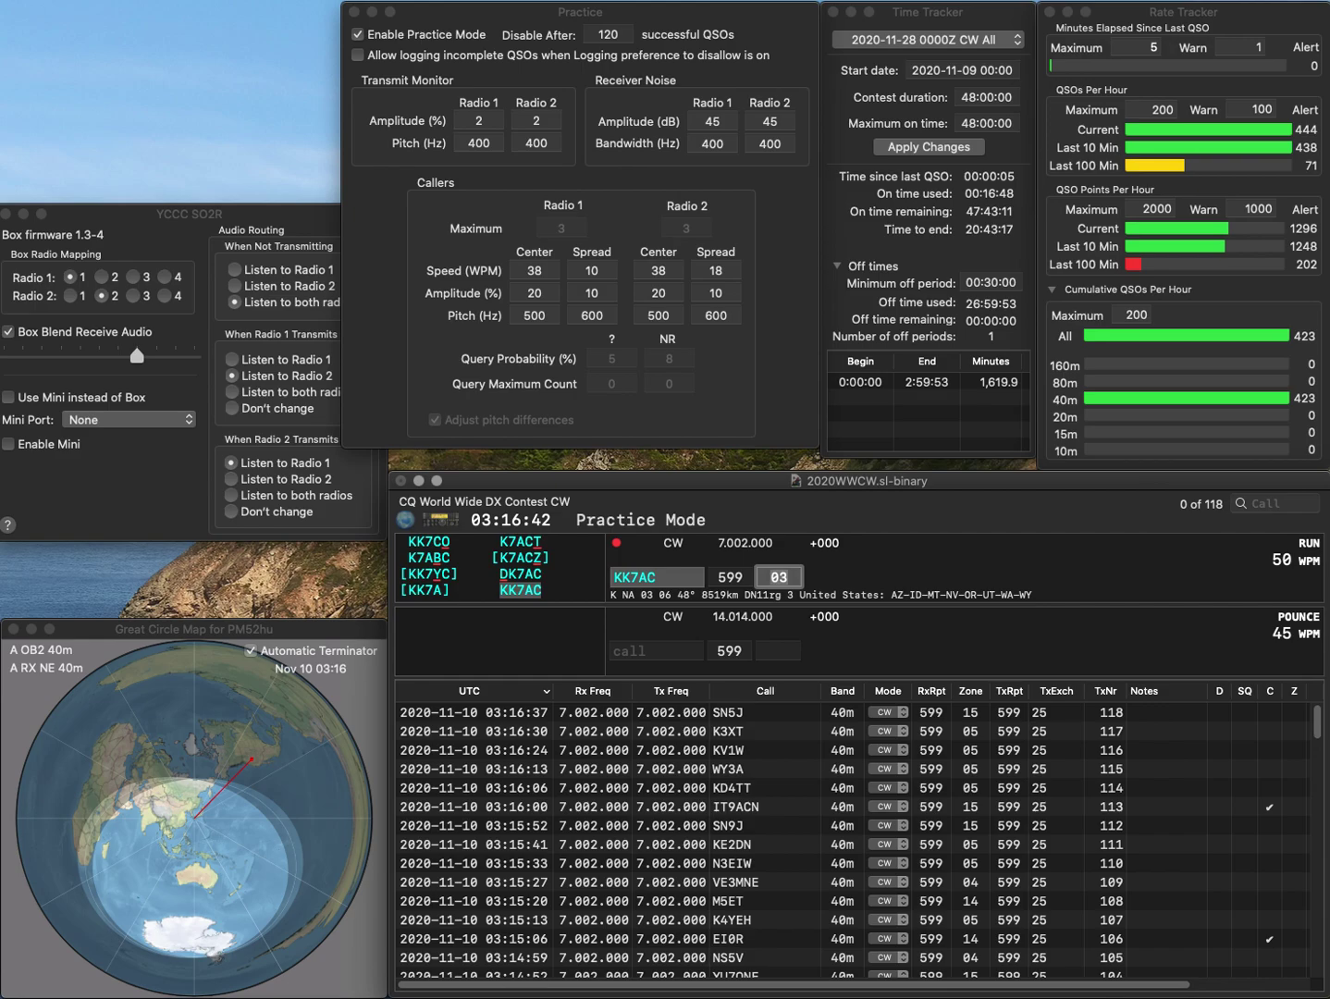
pyautogui.press('Return')
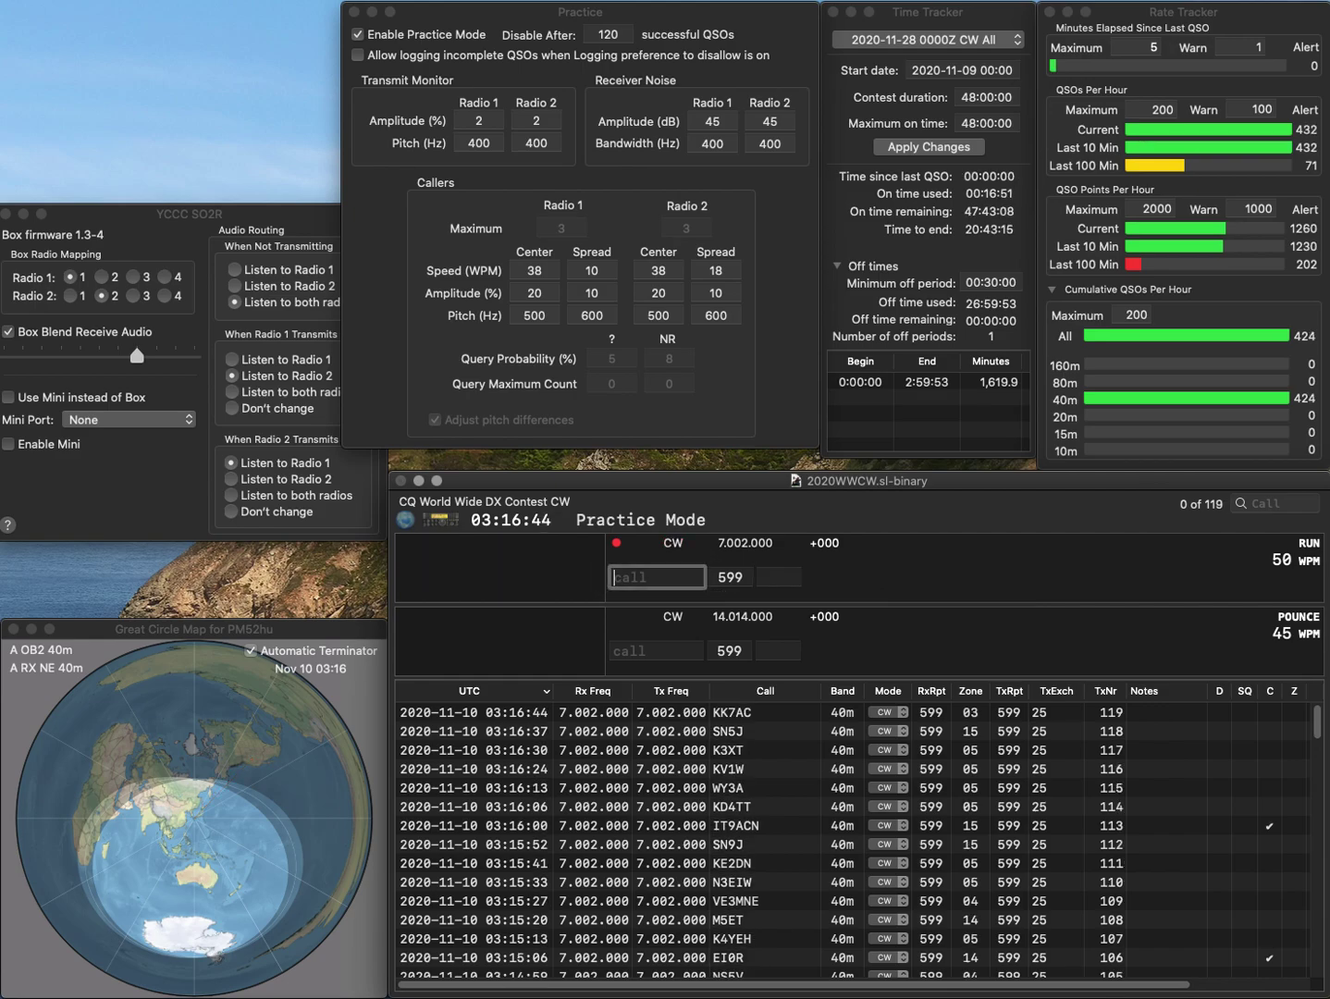
pyautogui.write('SQ7')
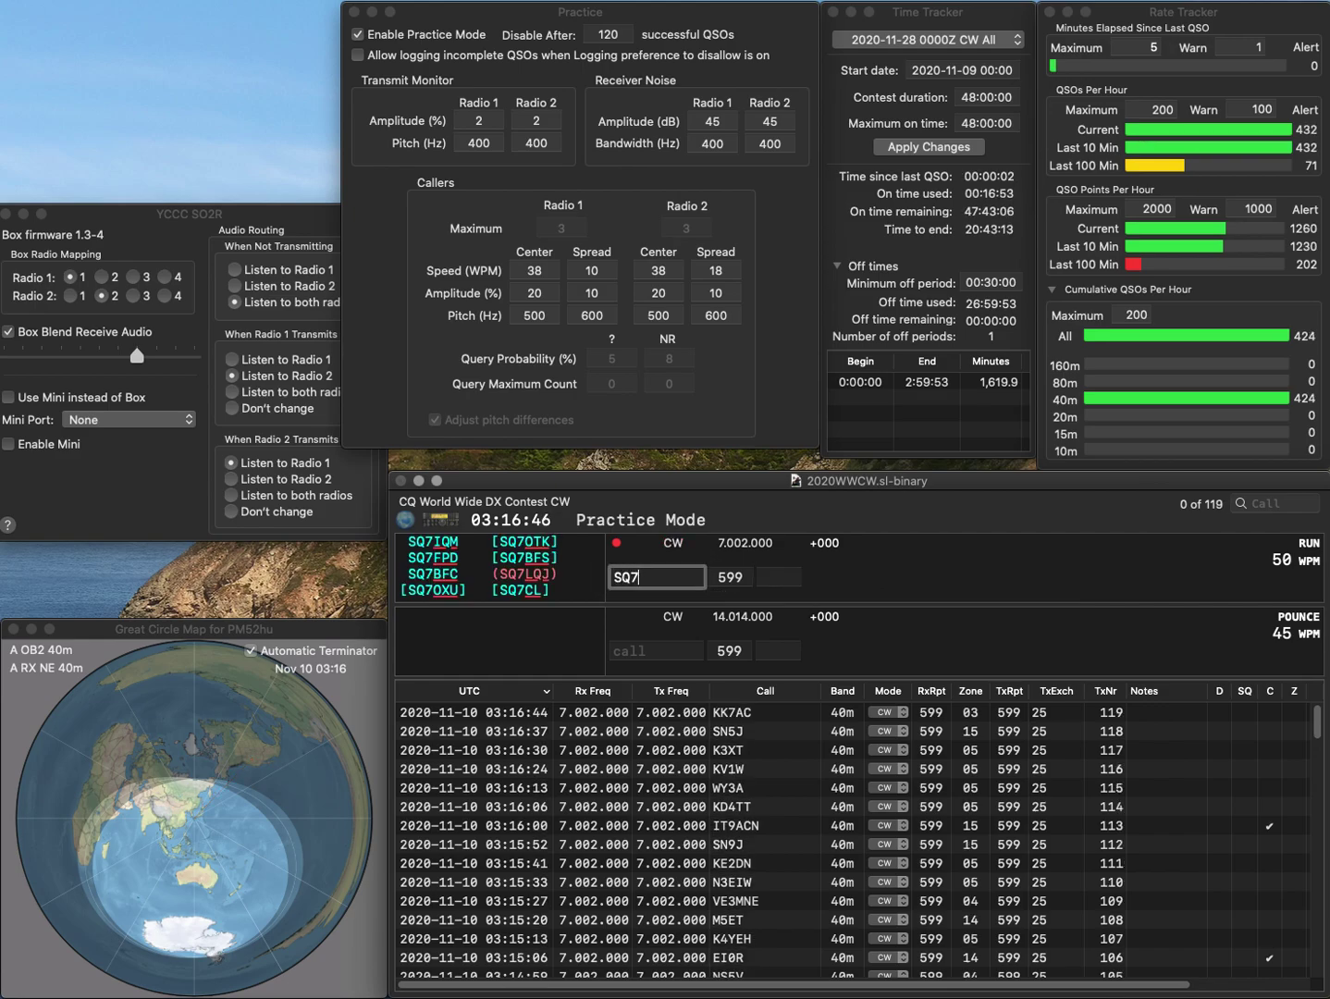
pyautogui.write('WOJ')
pyautogui.press('Return')
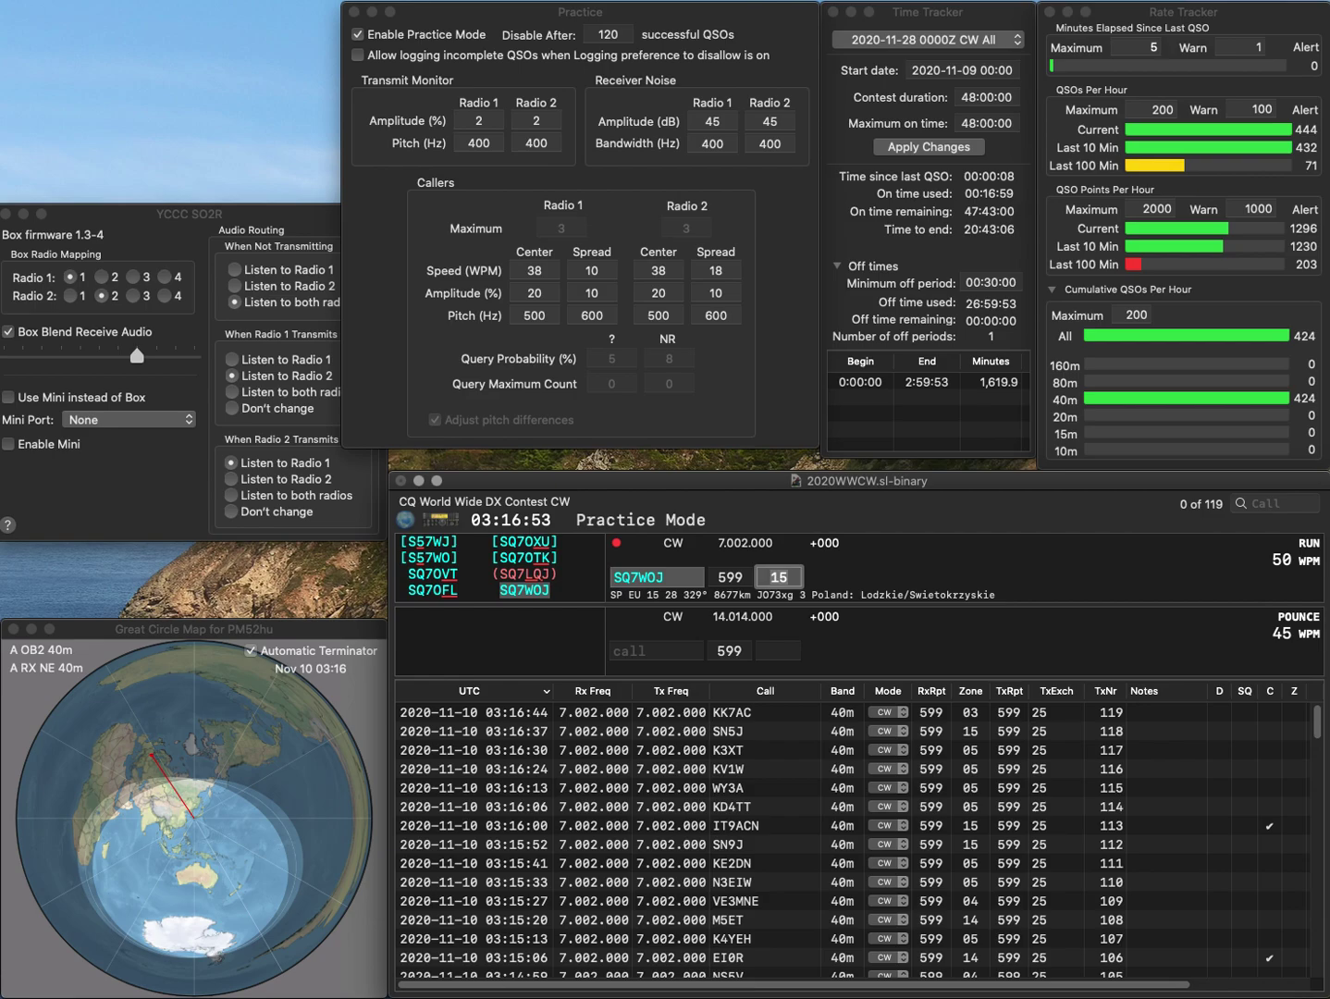
pyautogui.press('Return')
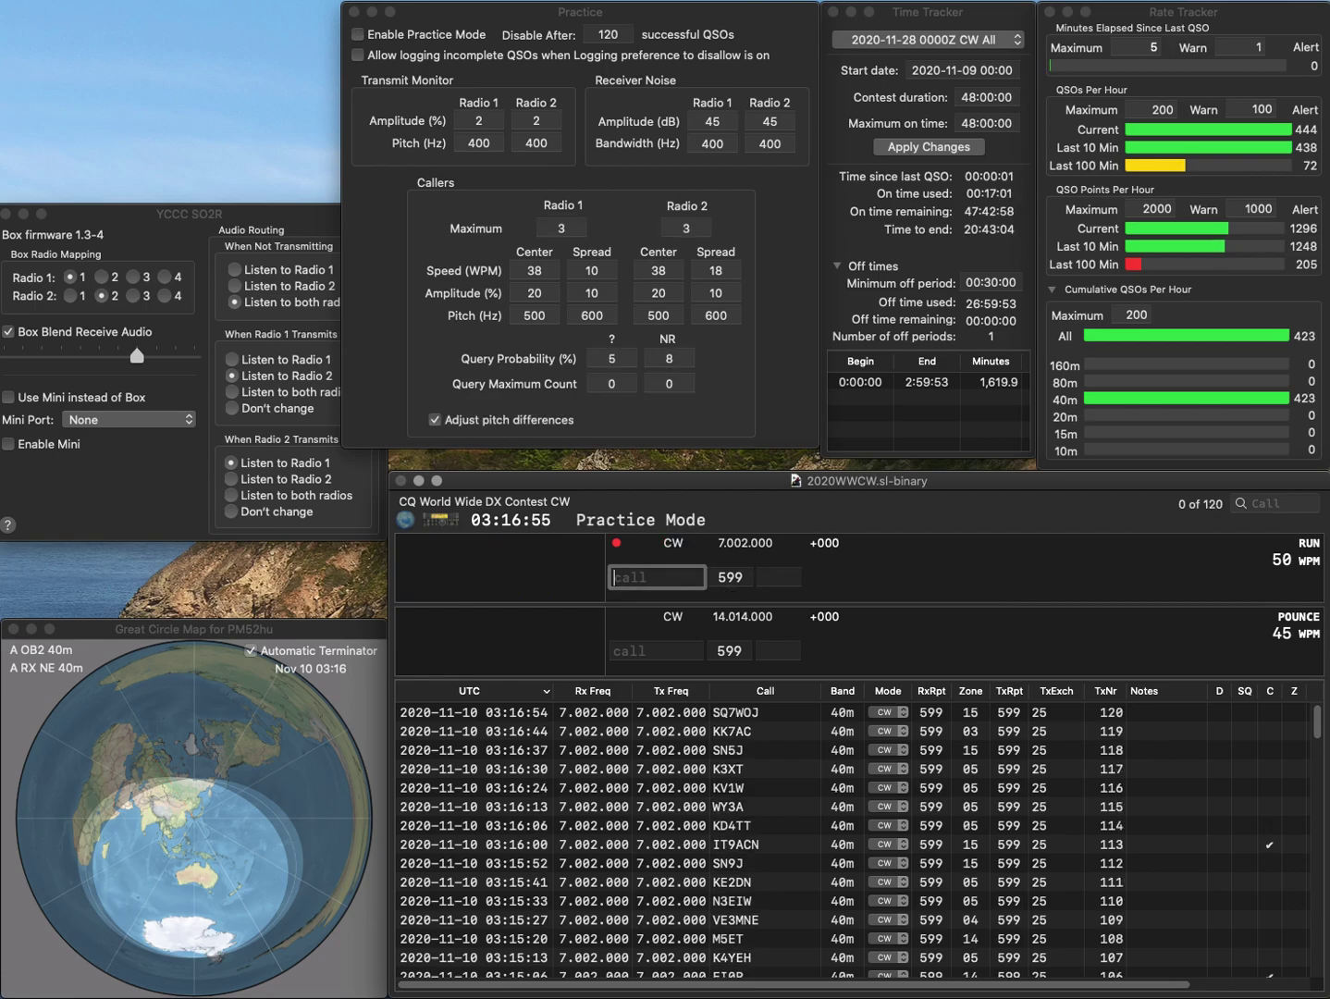